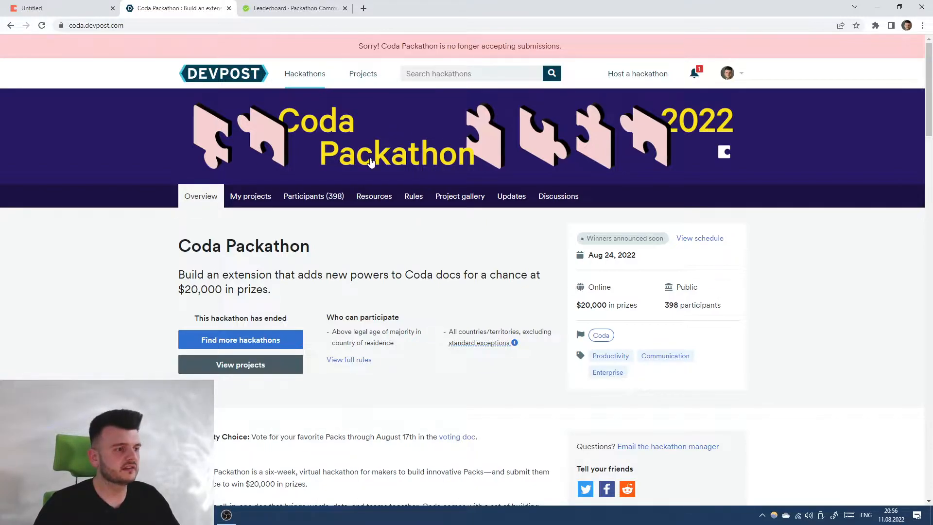
# Step: Look through the Coda Packathon overview page on Devpost, including the challenge, submission requirements and prizes
pyautogui.scroll(-2, 376, 205)
pyautogui.scroll(2, 376, 205)
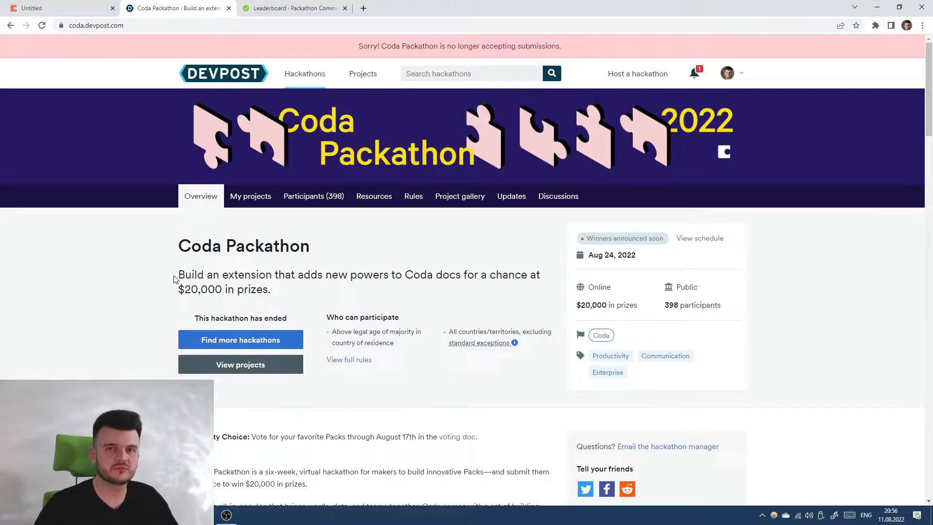
pyautogui.scroll(-18, 166, 272)
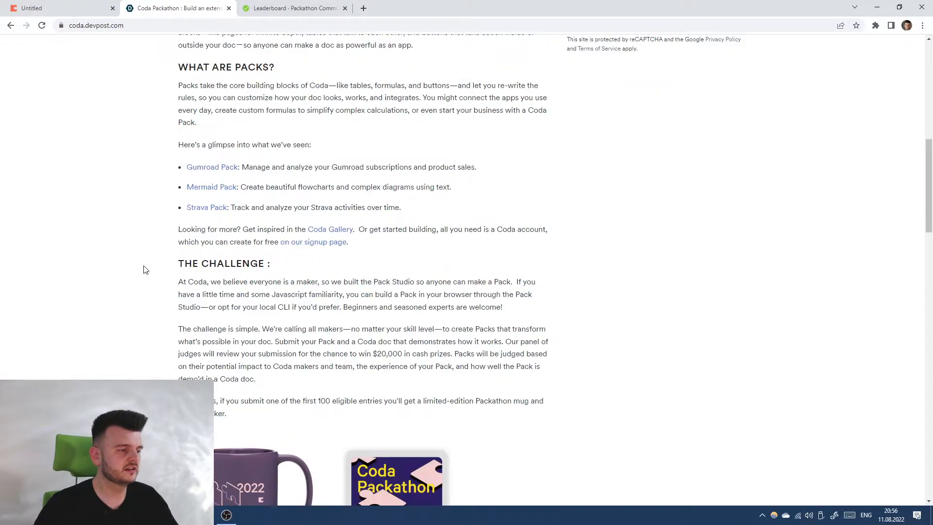
pyautogui.scroll(-6, 152, 263)
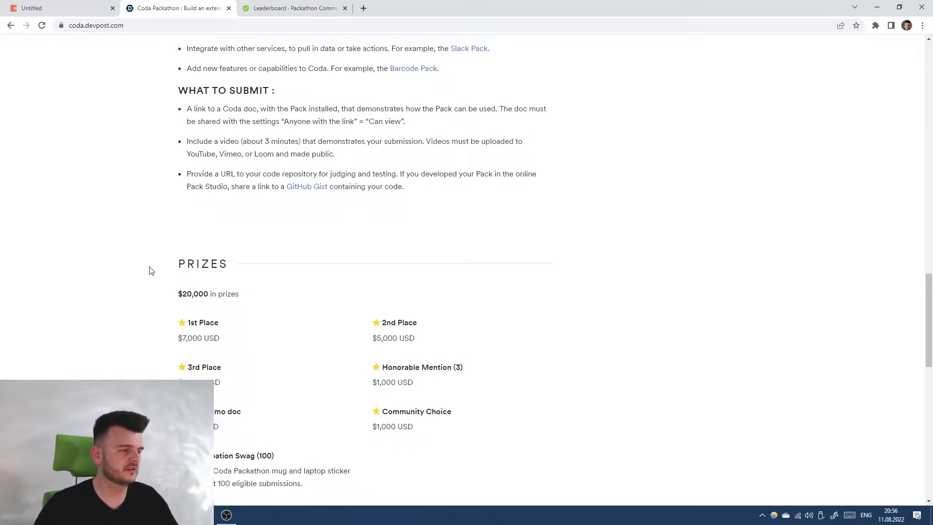
pyautogui.scroll(8, 185, 227)
pyautogui.scroll(15, 184, 227)
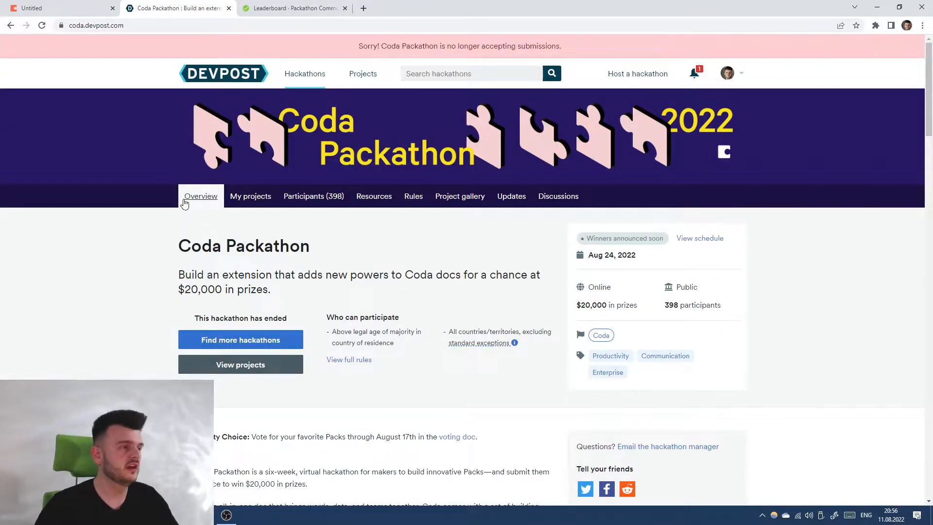
pyautogui.scroll(-7, 189, 185)
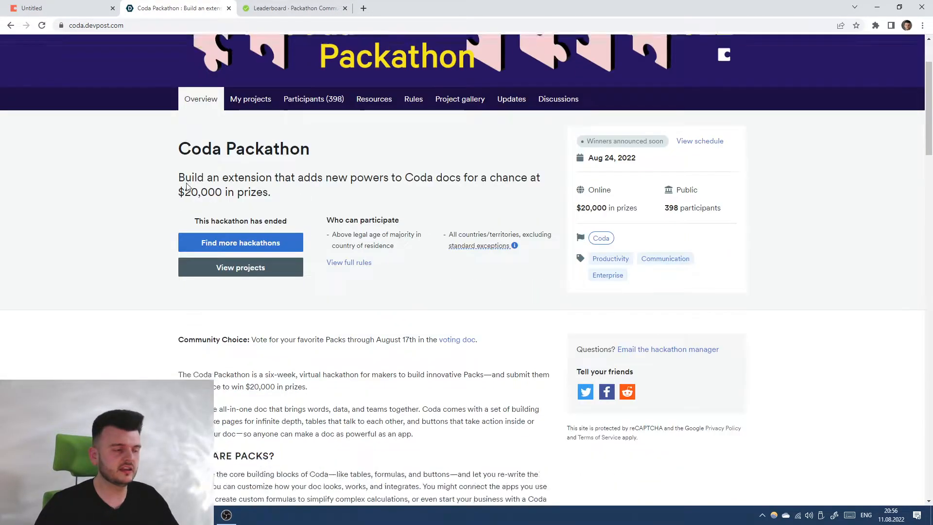
pyautogui.scroll(7, 183, 182)
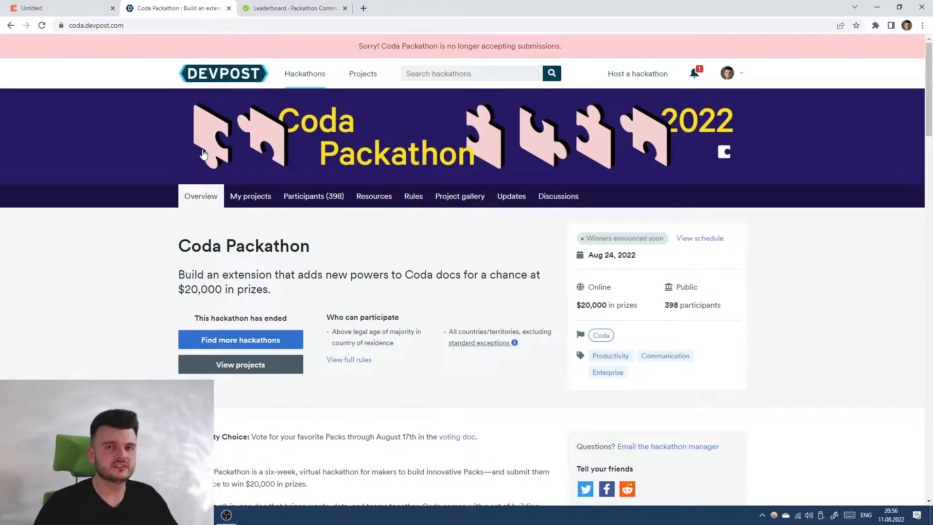
# Step: Examine the top-voted Packs on the Packathon Community Choice leaderboard
pyautogui.click(275, 7)
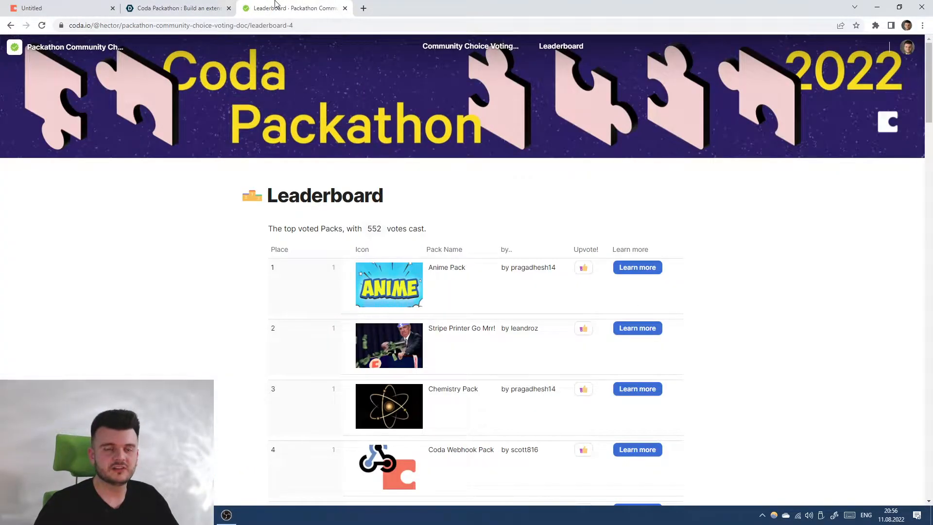
pyautogui.scroll(-2, 189, 187)
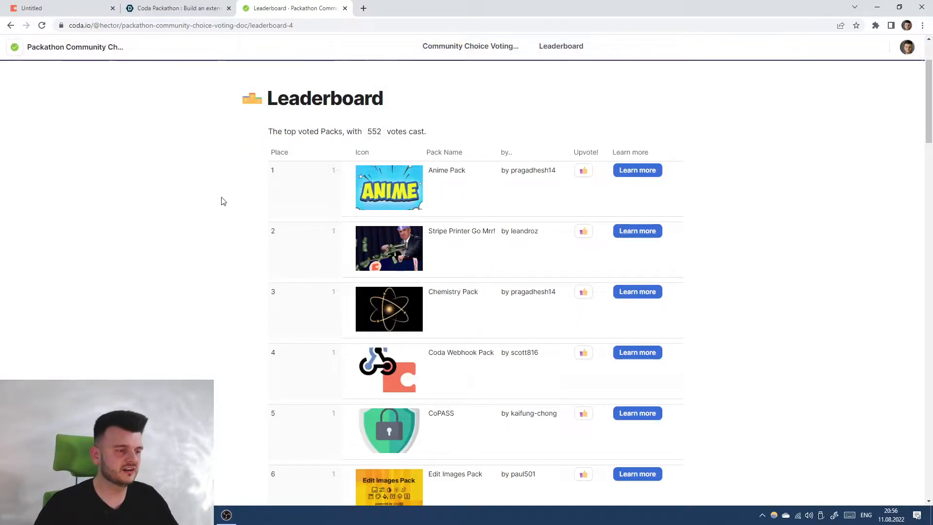
pyautogui.scroll(-1, 217, 200)
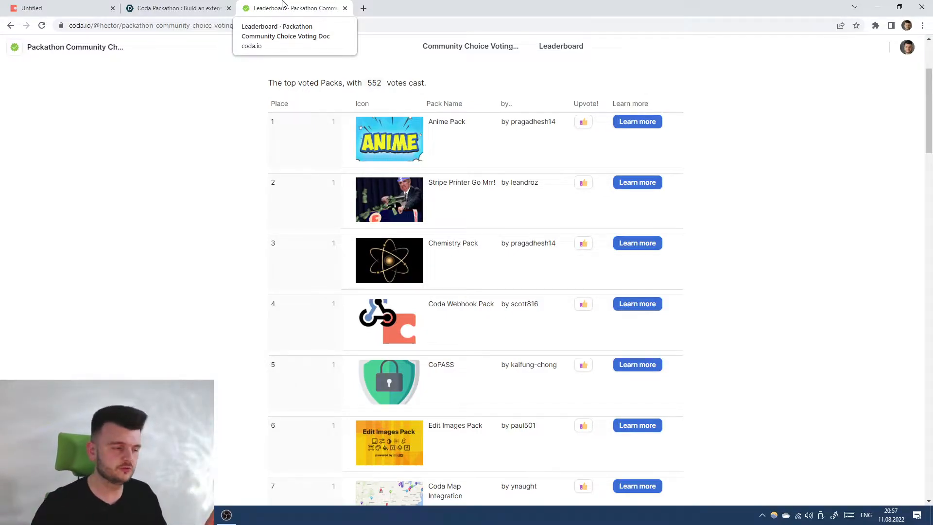
# Step: Close the Packathon and Leaderboard pages and bring up the insert suggestions in the untitled doc's body
pyautogui.click(221, 5)
pyautogui.click(282, 5)
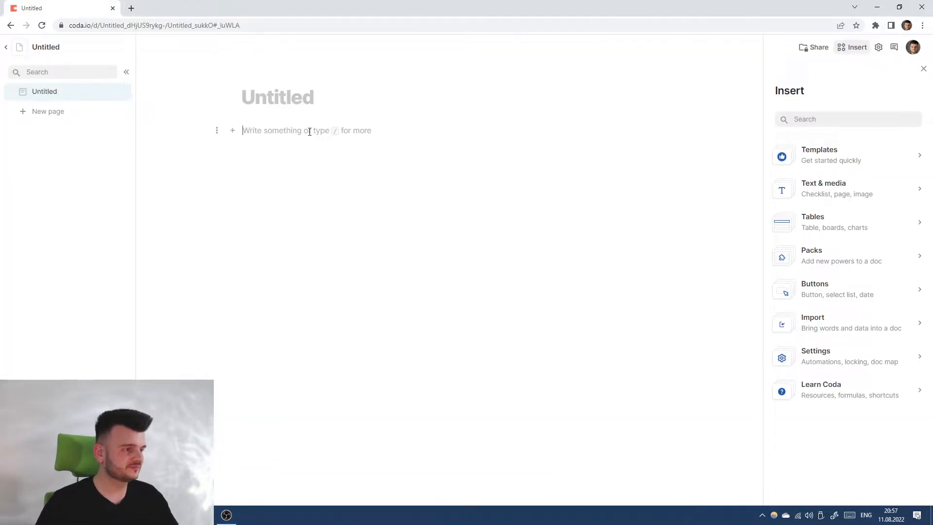
pyautogui.write('/')
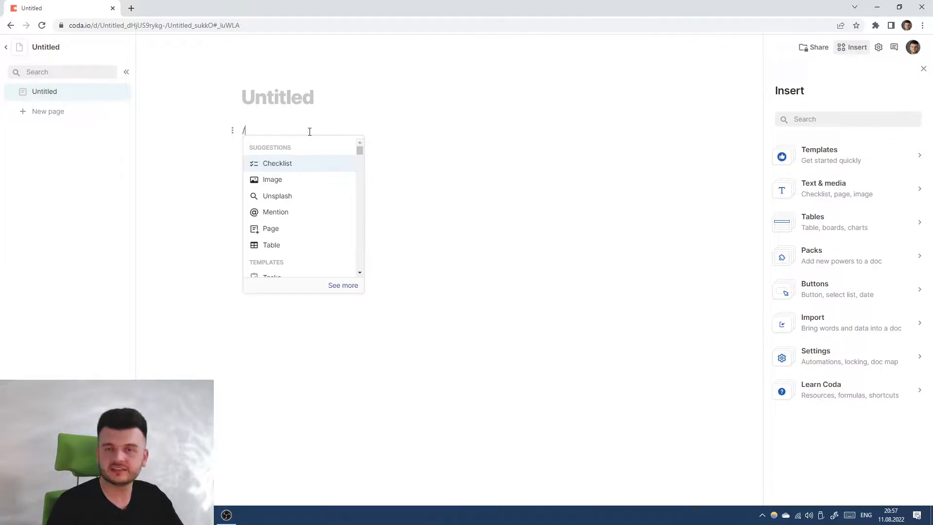
pyautogui.write('syn')
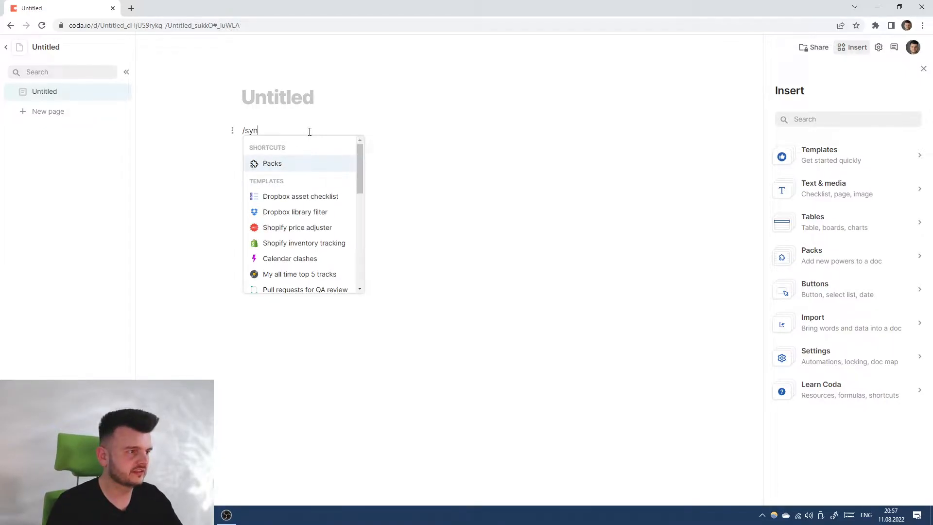
pyautogui.press('BackSpace')
pyautogui.press('BackSpace')
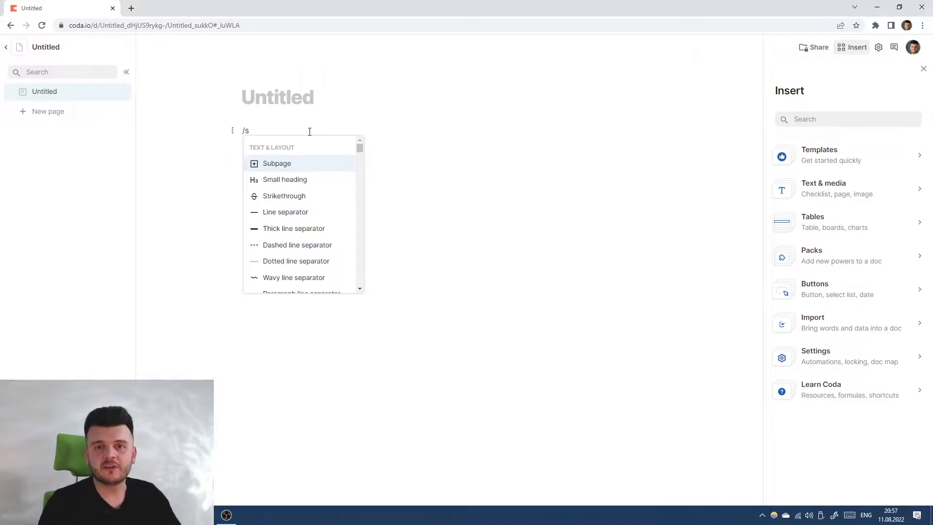
pyautogui.press('BackSpace')
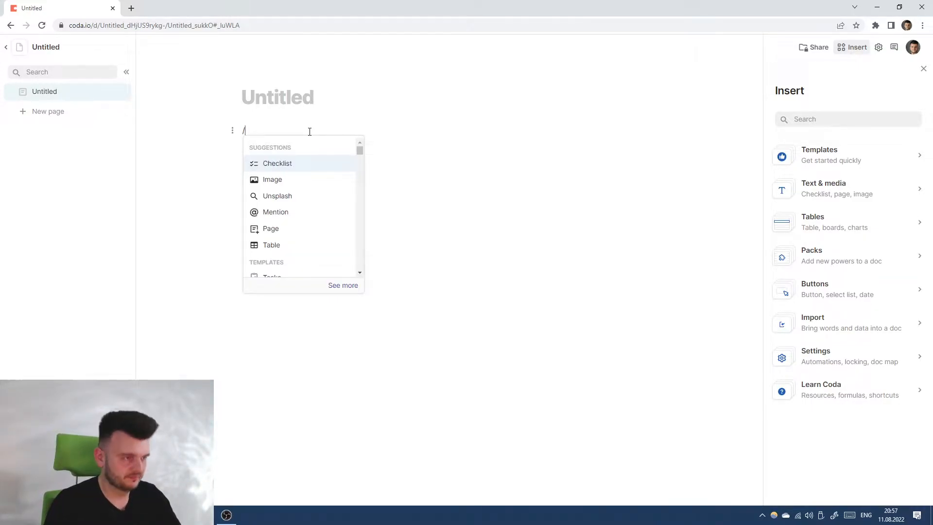
# Step: Find the Edit Images Pack by searching the insert suggestions for "edit" and open its details
pyautogui.write('edit')
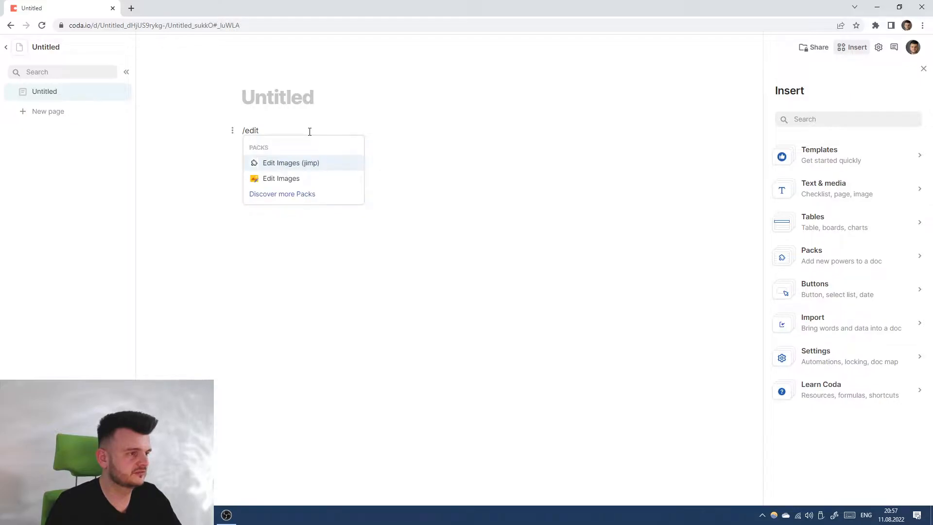
pyautogui.press('Down')
pyautogui.press('Return')
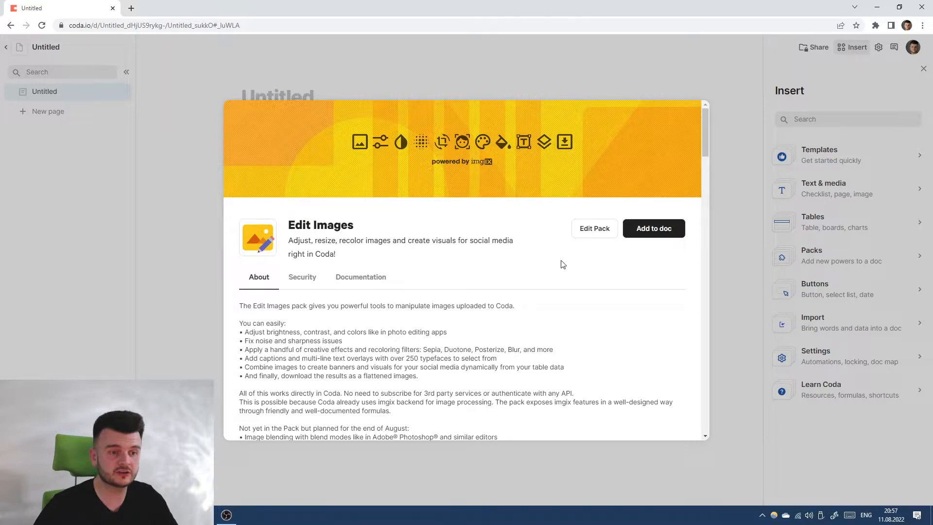
# Step: View the trending and featured Packs in the coda.io Gallery on a separate page, and close that page
pyautogui.click(131, 8)
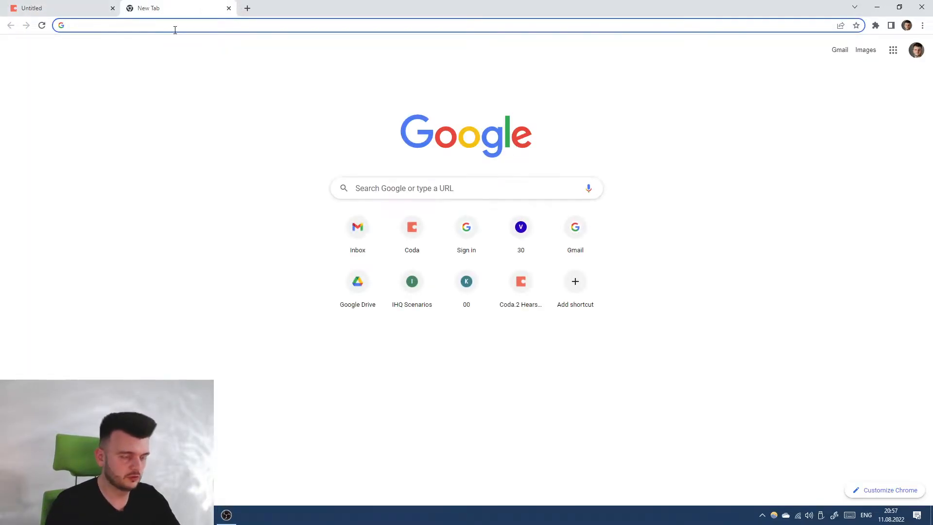
pyautogui.write('coda.io')
pyautogui.press('Return')
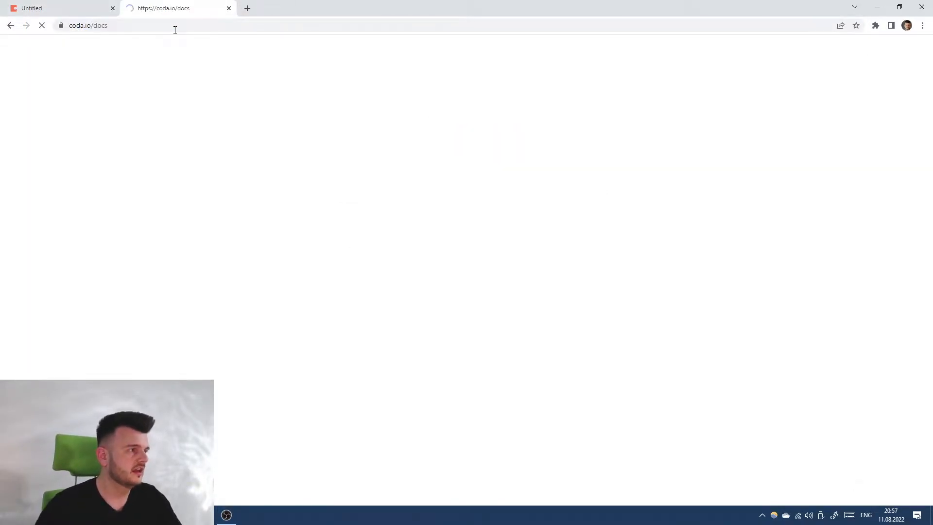
pyautogui.click(853, 51)
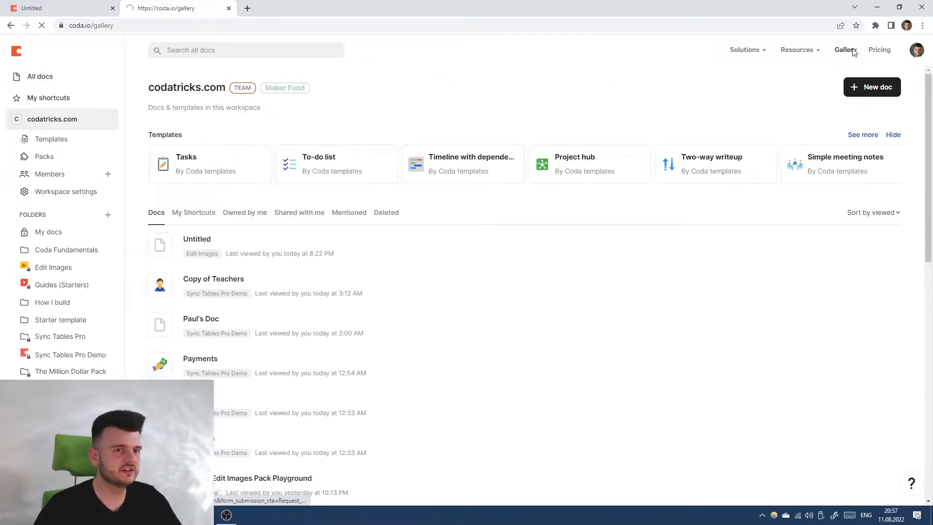
pyautogui.click(253, 87)
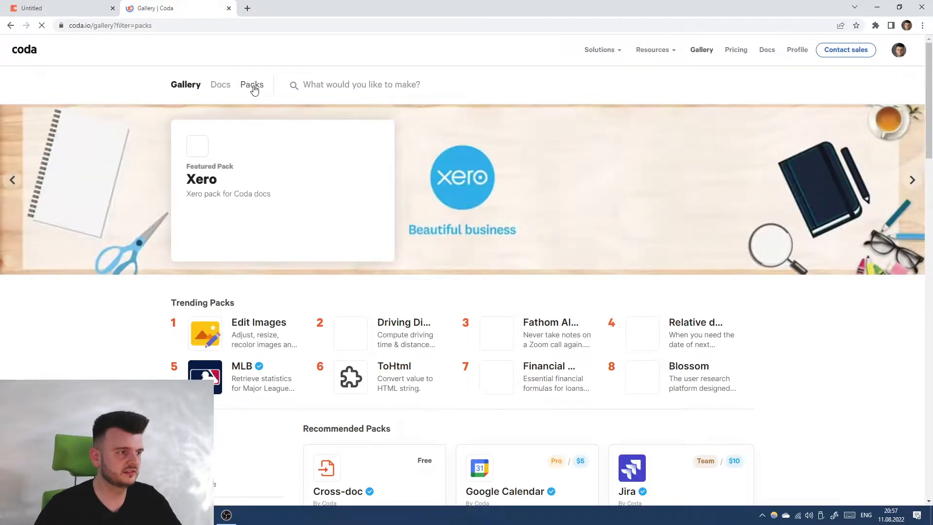
pyautogui.scroll(-1, 270, 327)
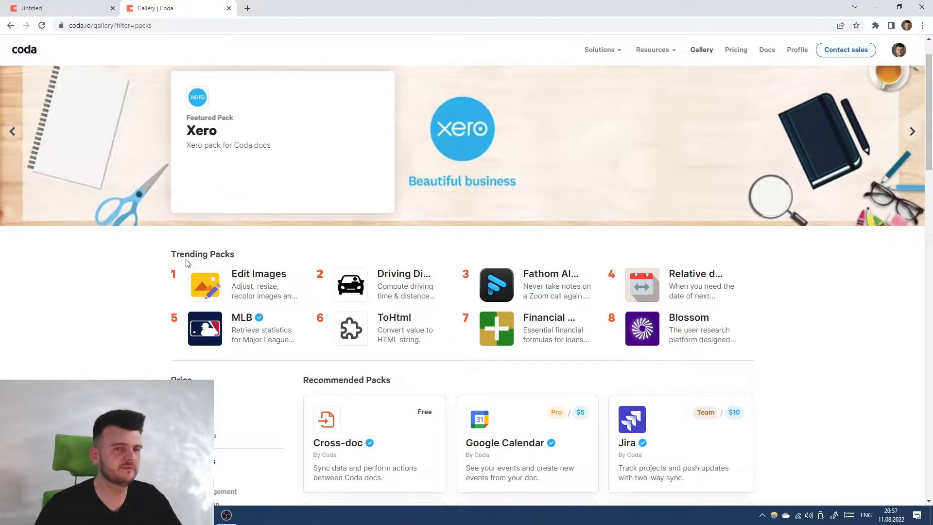
pyautogui.click(912, 131)
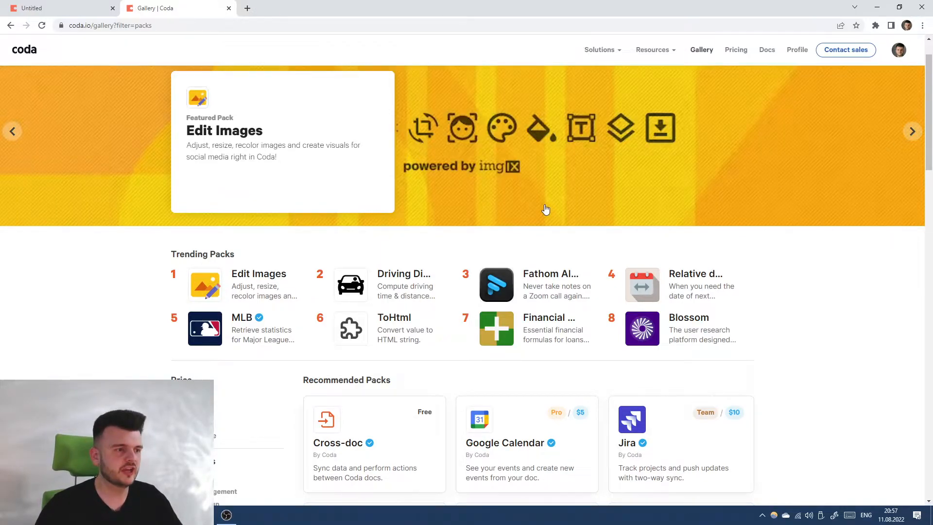
pyautogui.hotkey('ctrl', 'w')
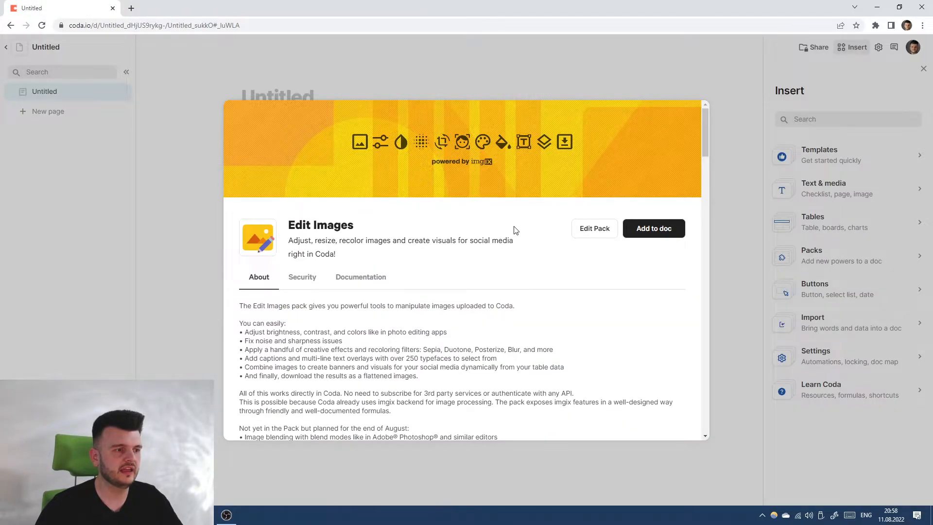
# Step: Add the Edit Images Pack to the doc and look through its tables and formulas
pyautogui.click(667, 231)
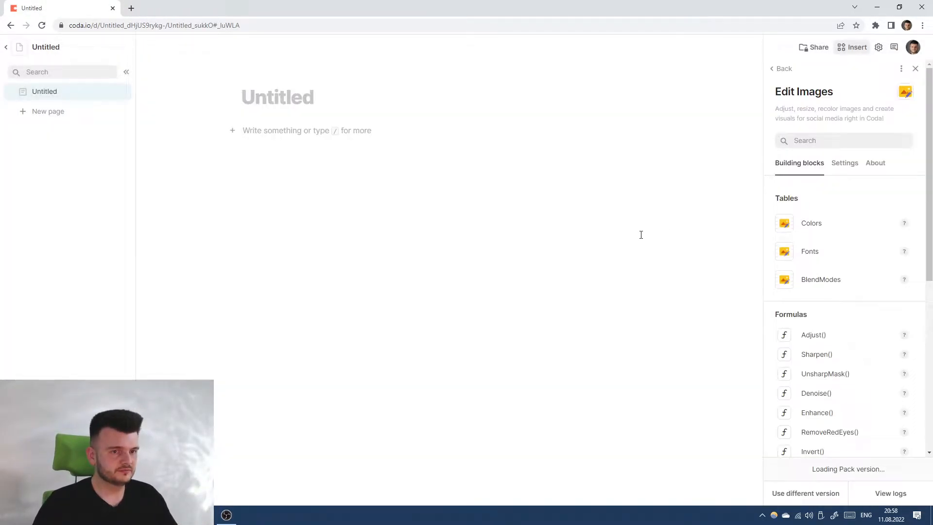
pyautogui.scroll(-6, 834, 236)
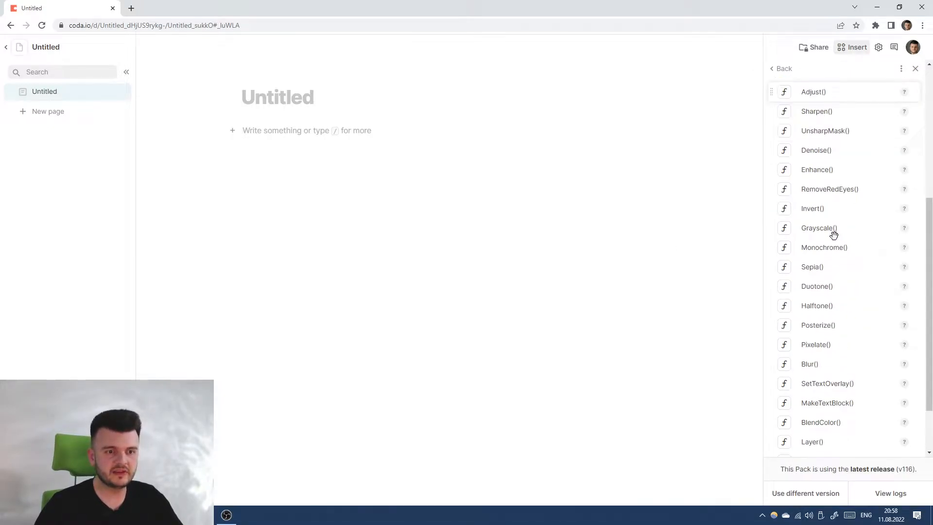
pyautogui.scroll(7, 826, 392)
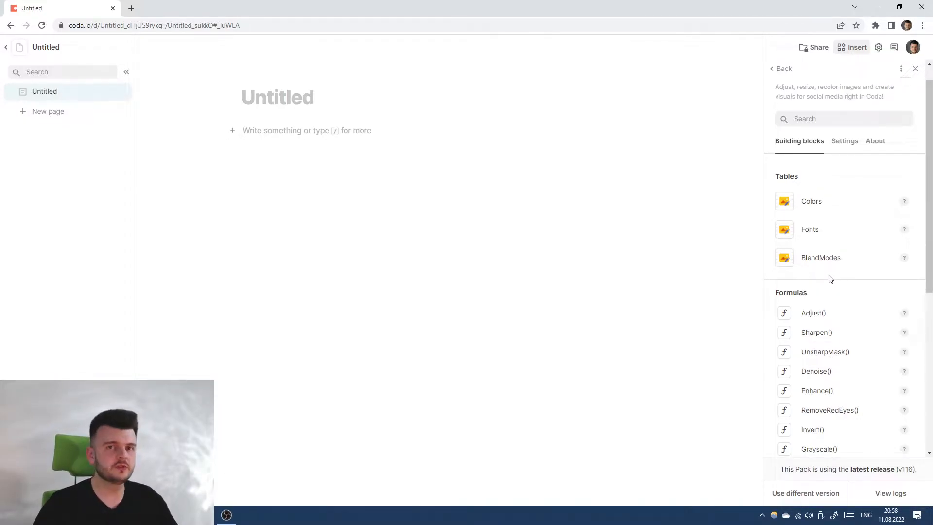
pyautogui.scroll(-6, 831, 277)
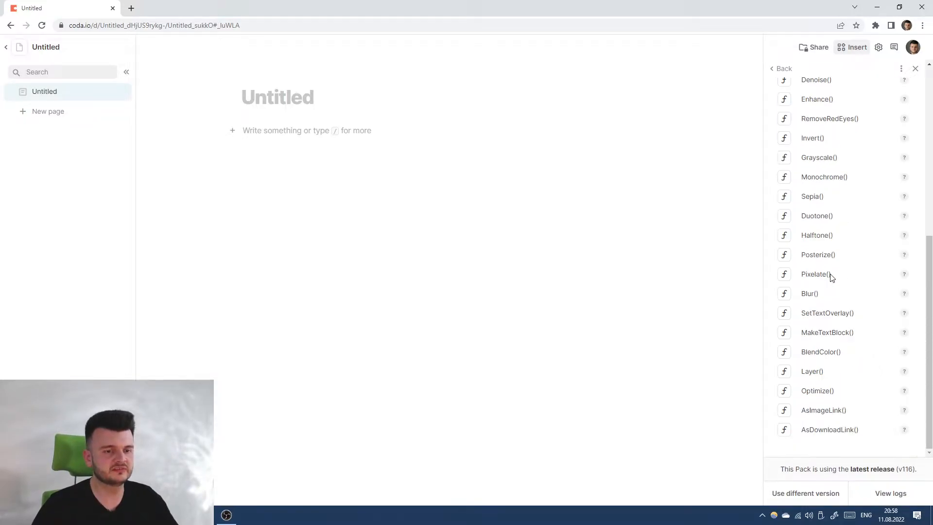
pyautogui.scroll(6, 831, 278)
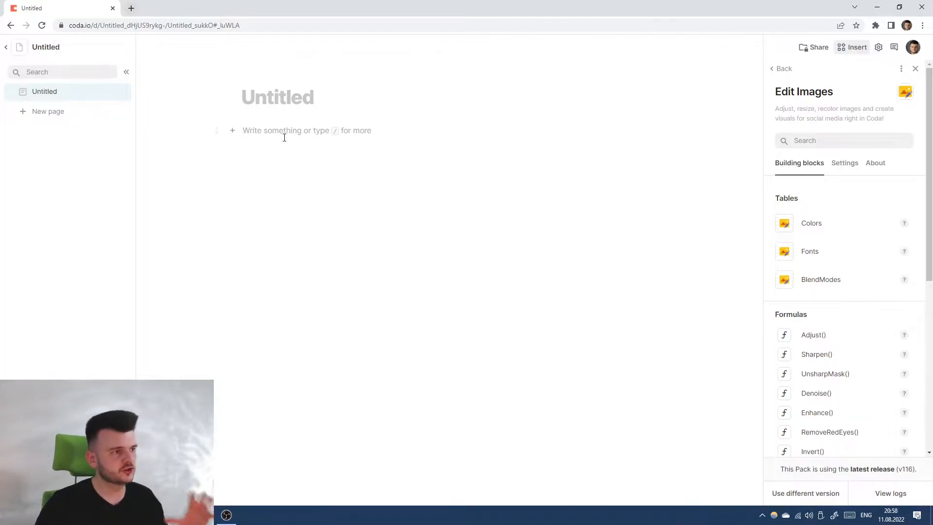
# Step: Insert a new table into the body of the untitled page
pyautogui.write('/')
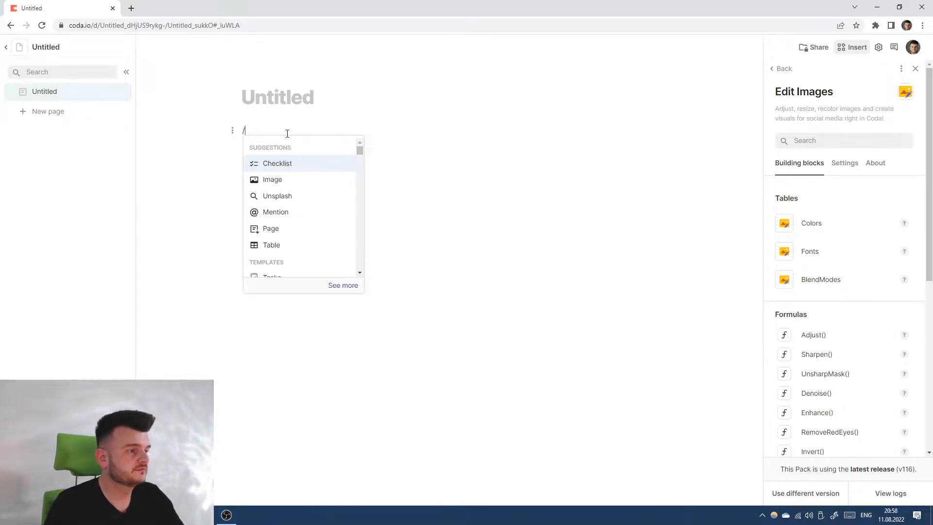
pyautogui.write('tab')
pyautogui.press('Return')
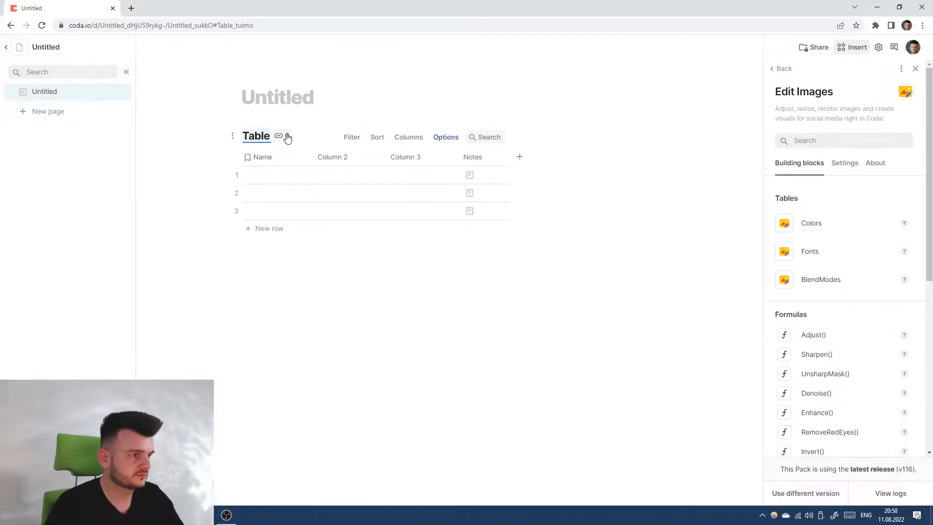
# Step: Enter "Image" in the first row of the table's Name column
pyautogui.click(266, 162)
pyautogui.click(276, 176)
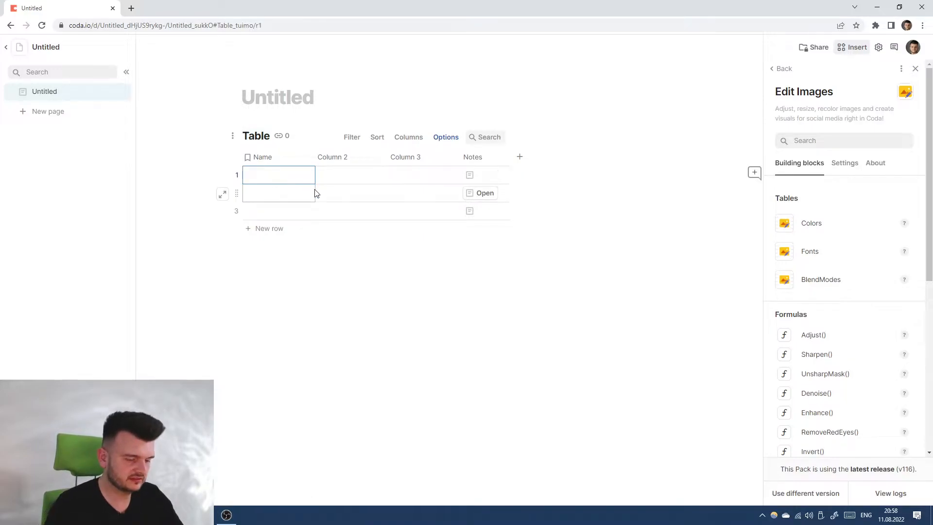
pyautogui.write('Image upload')
pyautogui.hotkey('ctrl', 'a')
pyautogui.write('Image')
pyautogui.press('Tab')
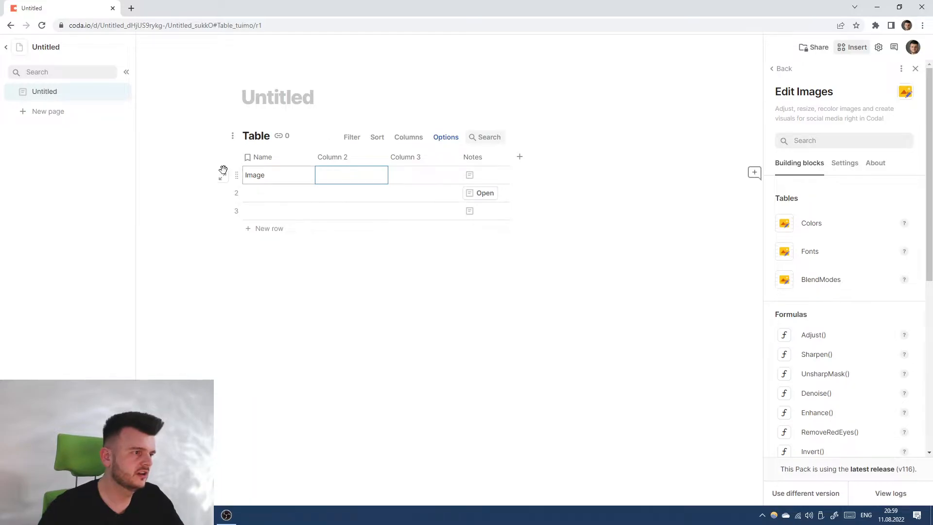
# Step: Rename the table's Name column to "Handle"
pyautogui.click(281, 157)
pyautogui.write('Handle')
pyautogui.press('Return')
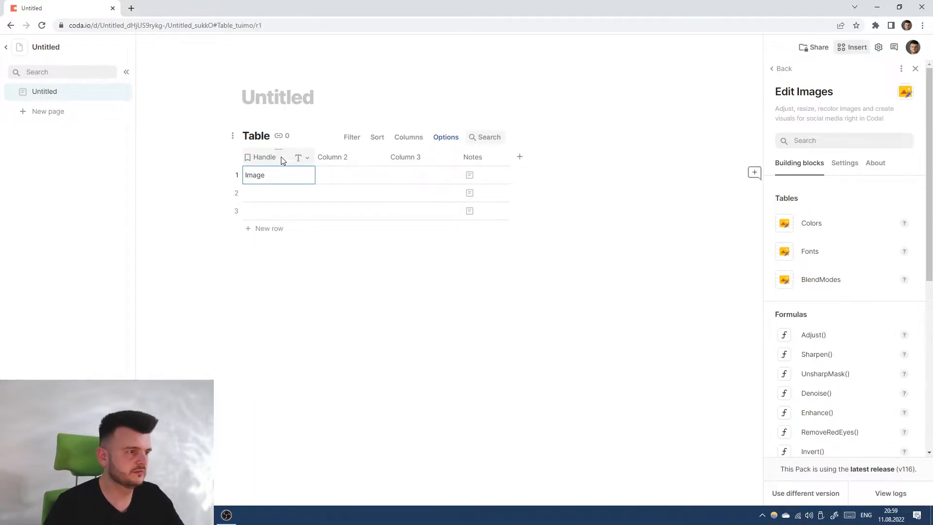
# Step: Delete Column 2, Column 3 and the Notes column from the table
pyautogui.click(265, 134)
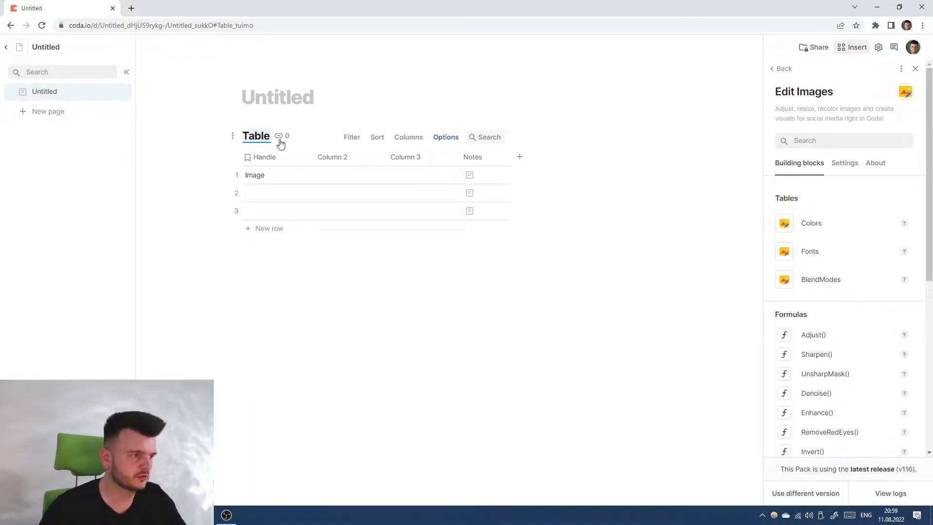
pyautogui.click(323, 154)
pyautogui.press('Delete')
pyautogui.press('Delete')
pyautogui.press('Delete')
# Step: Add an Image-type column to the table beside the Handle column
pyautogui.click(325, 160)
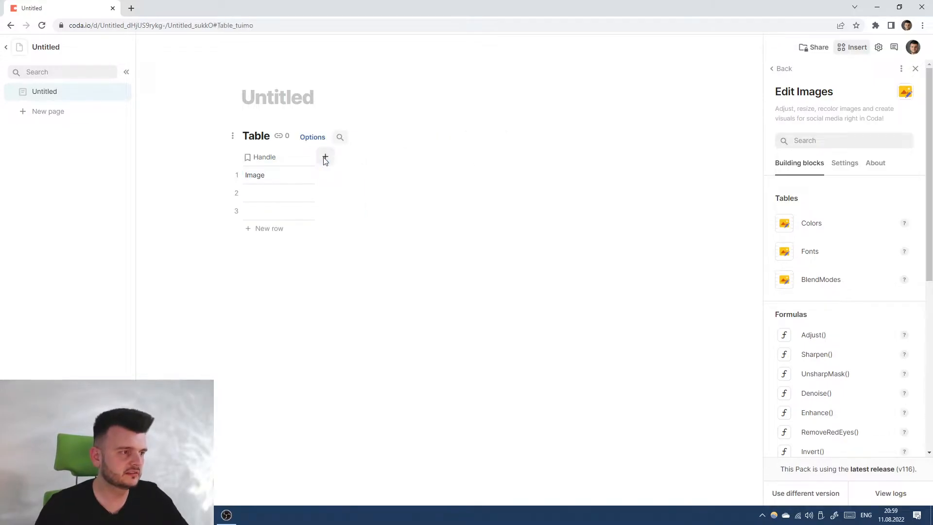
pyautogui.click(326, 159)
pyautogui.moveTo(416, 343)
pyautogui.click(524, 343)
pyautogui.click(348, 180)
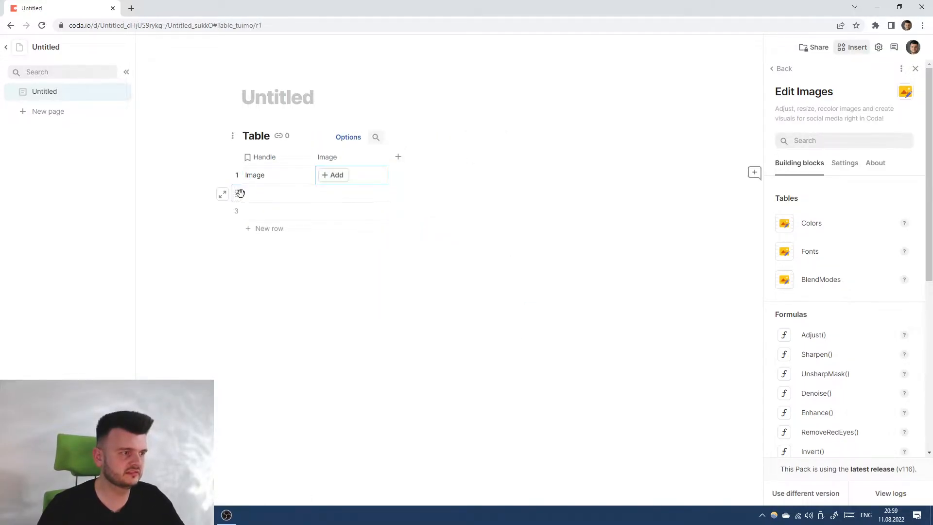
# Step: Delete the two empty rows below the Image row
pyautogui.click(241, 194)
pyautogui.press('Delete')
pyautogui.press('Delete')
# Step: Open the Unsplash picture chooser for the Image cell in the first row
pyautogui.click(338, 176)
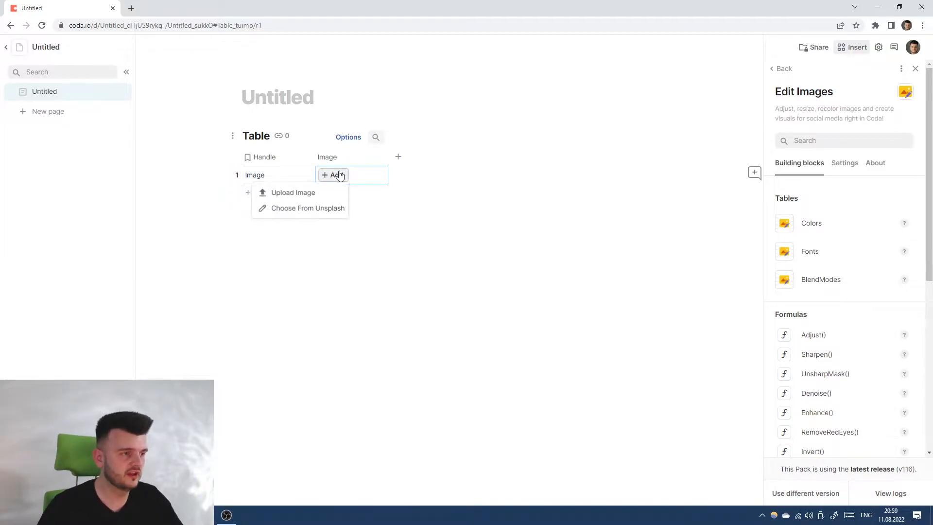
pyautogui.click(313, 210)
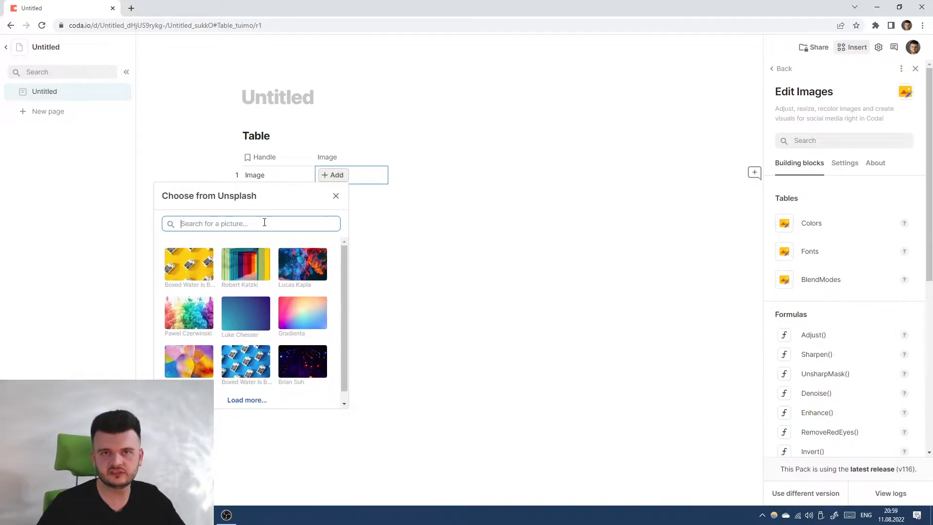
# Step: Disable the f.lux screen tint until sunrise
pyautogui.rightClick(774, 515)
pyautogui.moveTo(764, 499)
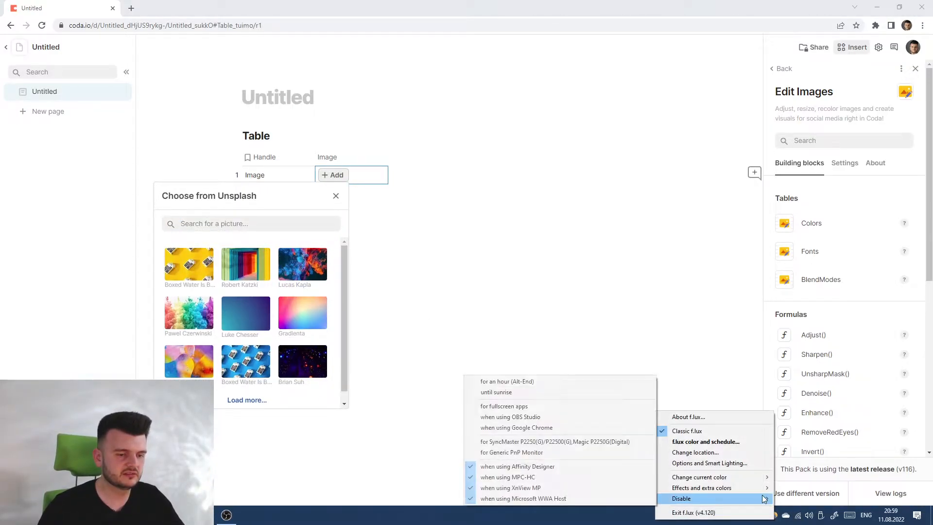
pyautogui.click(536, 394)
# Step: Search Unsplash for "beautiful nature" and insert the photo of a mountain valley with a gravel path
pyautogui.click(306, 225)
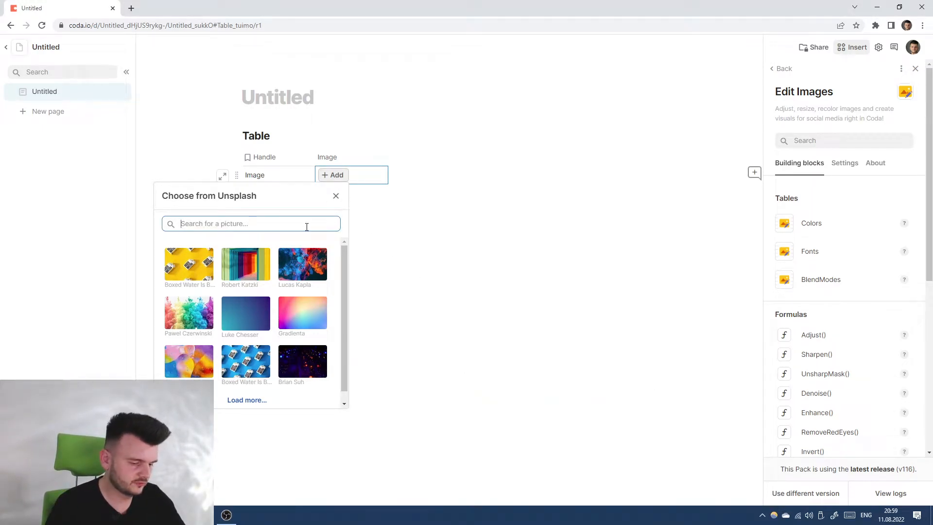
pyautogui.write('beautiful natu')
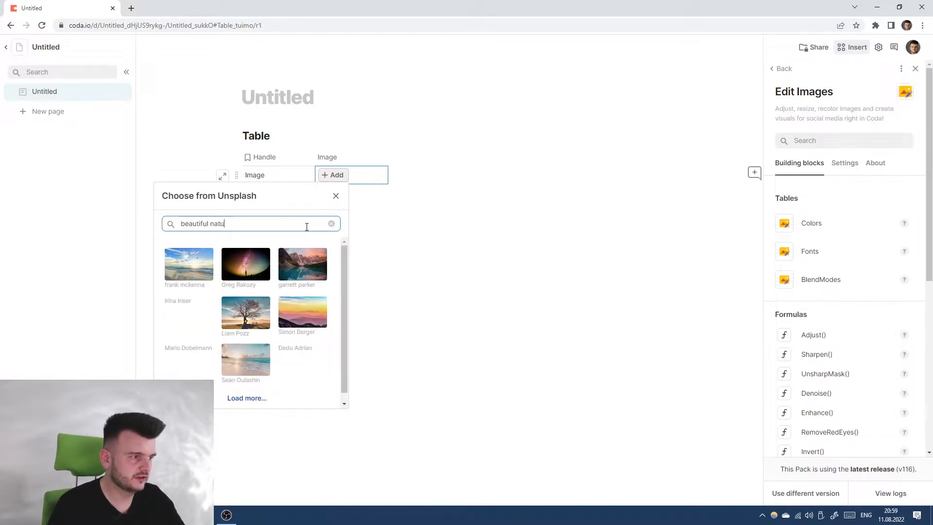
pyautogui.write('re')
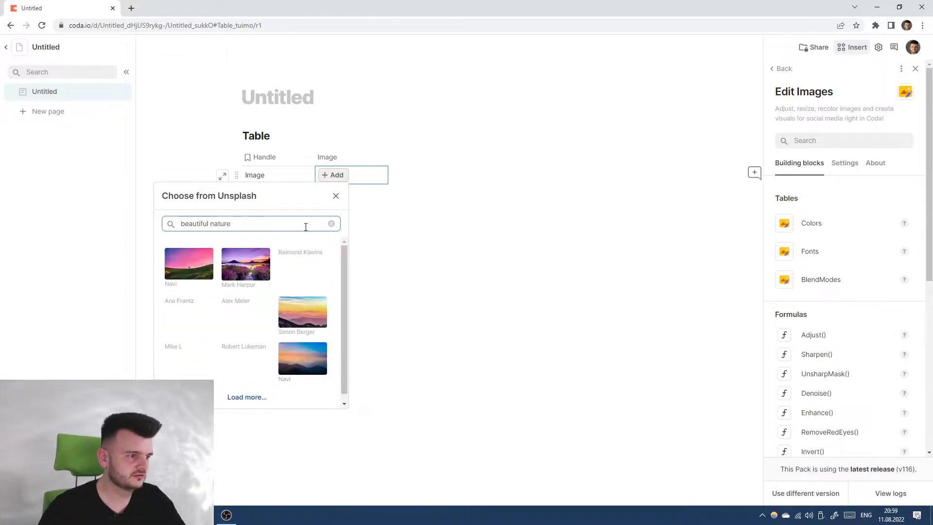
pyautogui.click(184, 316)
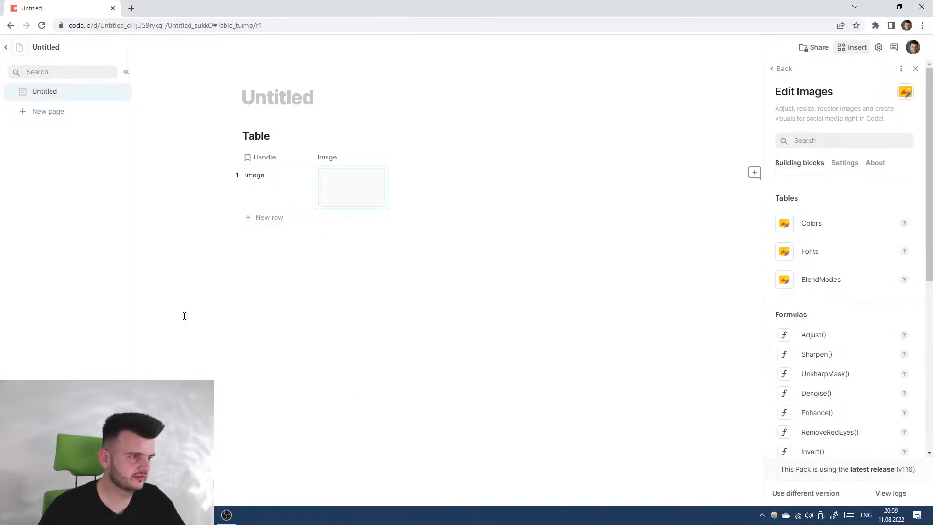
# Step: Widen the Image column to roughly twice its width so the photo displays larger
pyautogui.moveTo(389, 156); pyautogui.dragTo(483, 158)
pyautogui.click(485, 348)
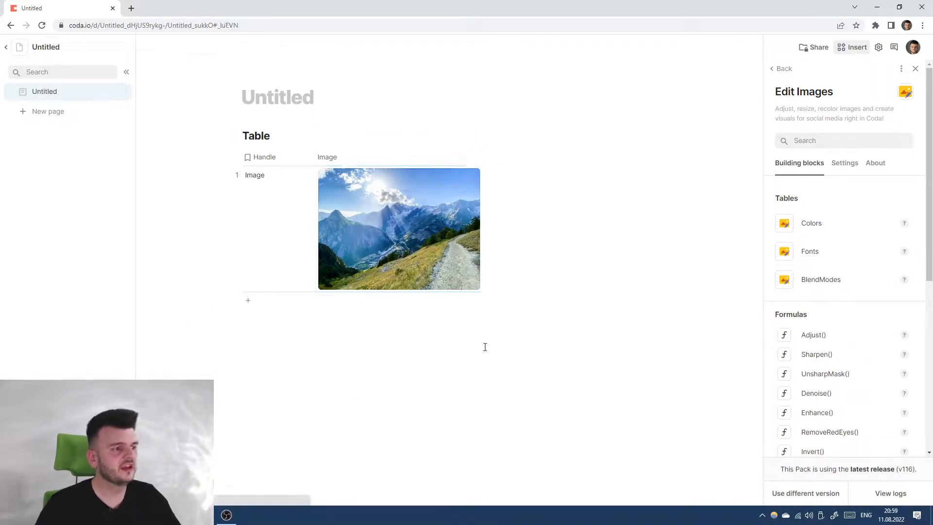
pyautogui.click(410, 184)
pyautogui.click(797, 196)
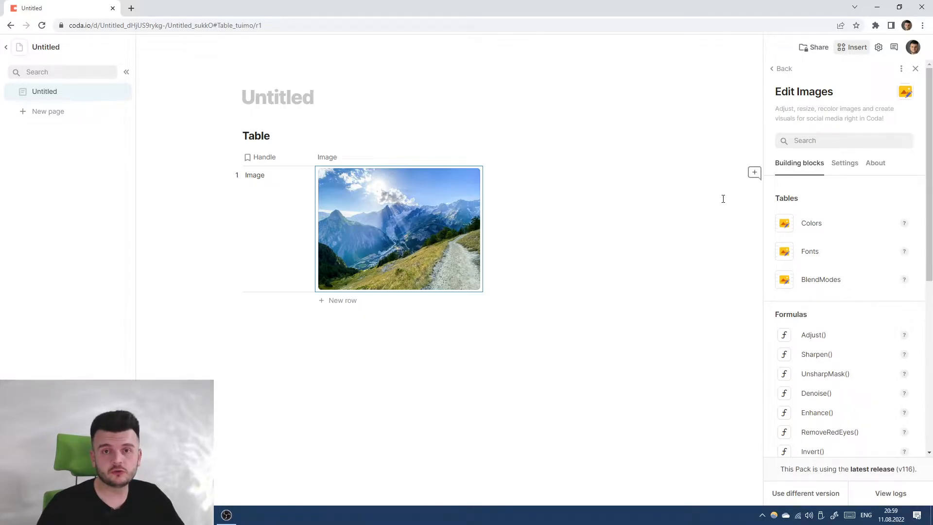
# Step: View the mountain photo in its enlarged preview and close the preview
pyautogui.click(385, 209)
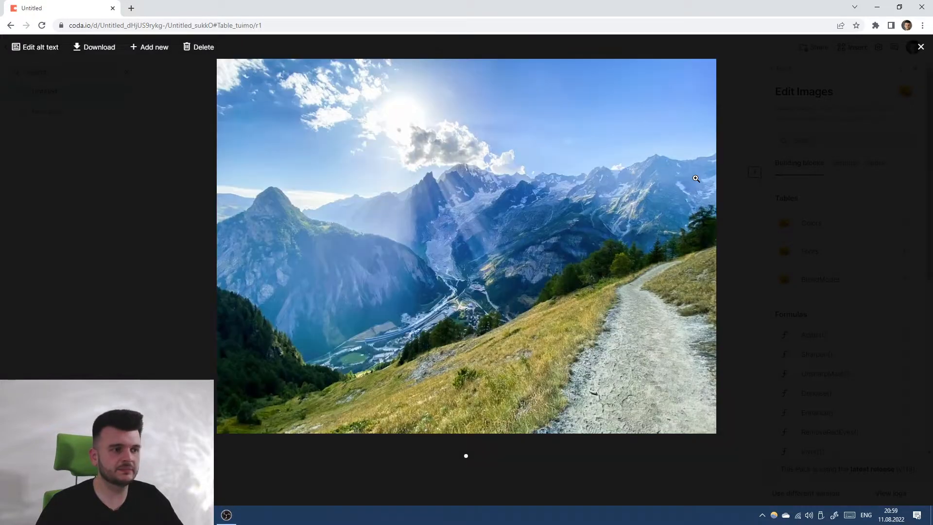
pyautogui.click(715, 192)
# Step: Open the enlarged photo in a separate browser tab, inspect the domain in its address, and return to the table
pyautogui.click(403, 214)
pyautogui.rightClick(461, 168)
pyautogui.click(462, 170)
pyautogui.click(178, 8)
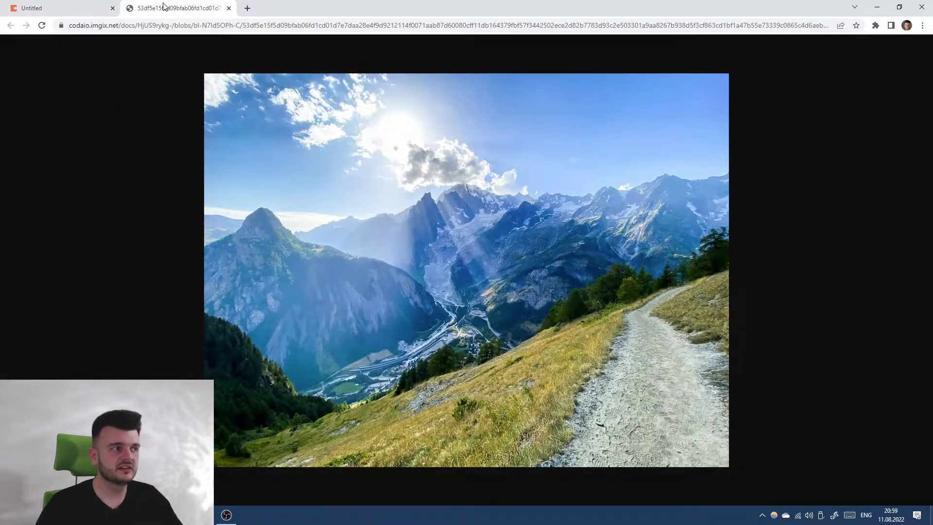
pyautogui.moveTo(91, 26); pyautogui.dragTo(107, 26)
pyautogui.click(107, 26)
pyautogui.click(228, 8)
pyautogui.rightClick(394, 162)
pyautogui.click(762, 155)
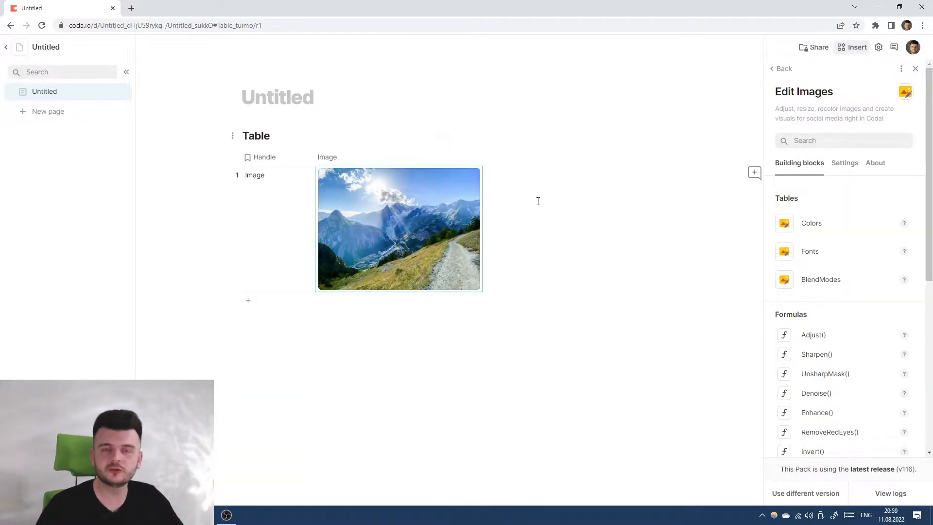
# Step: Open the mountain photo from the Image cell in its own browser tab again
pyautogui.rightClick(398, 204)
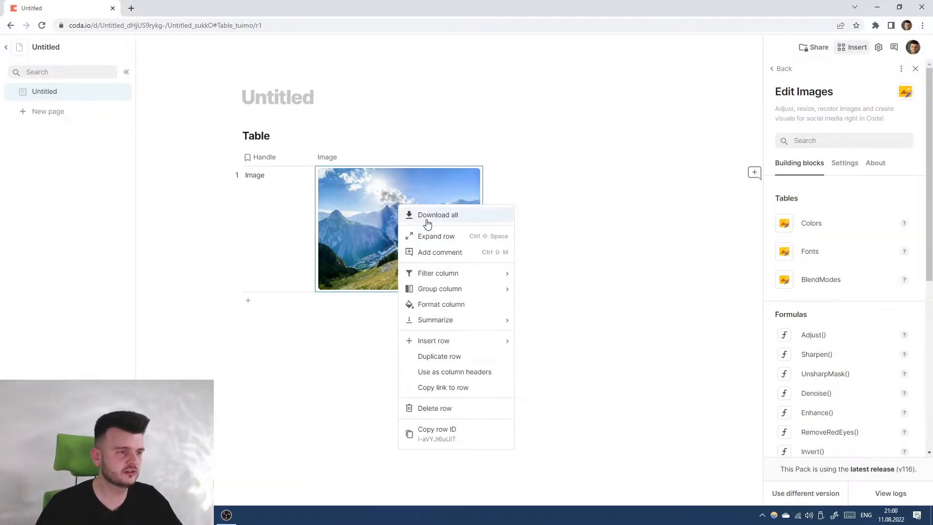
pyautogui.click(558, 183)
pyautogui.rightClick(378, 196)
pyautogui.click(375, 187)
pyautogui.rightClick(391, 191)
pyautogui.click(413, 204)
pyautogui.click(157, 6)
# Step: Examine the path portion of the image's web address following the imgix domain
pyautogui.moveTo(123, 26); pyautogui.dragTo(764, 32)
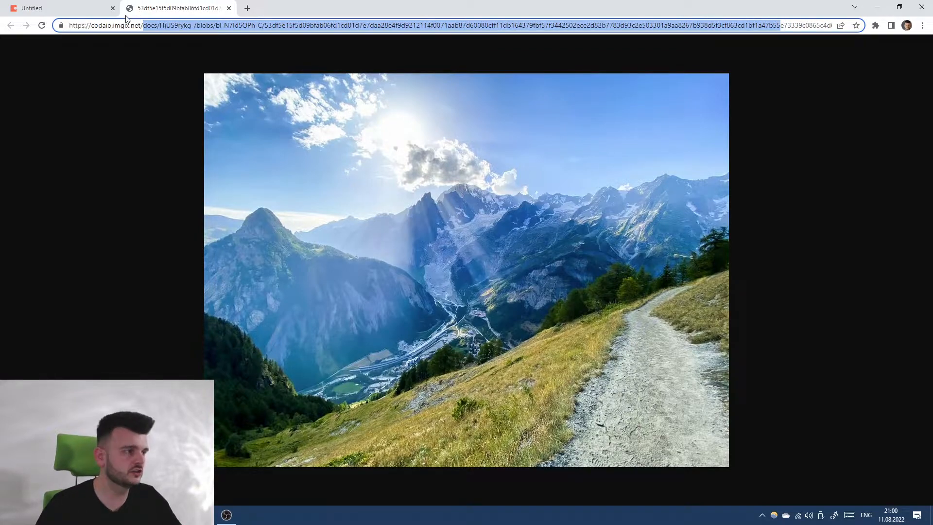
pyautogui.click(142, 25)
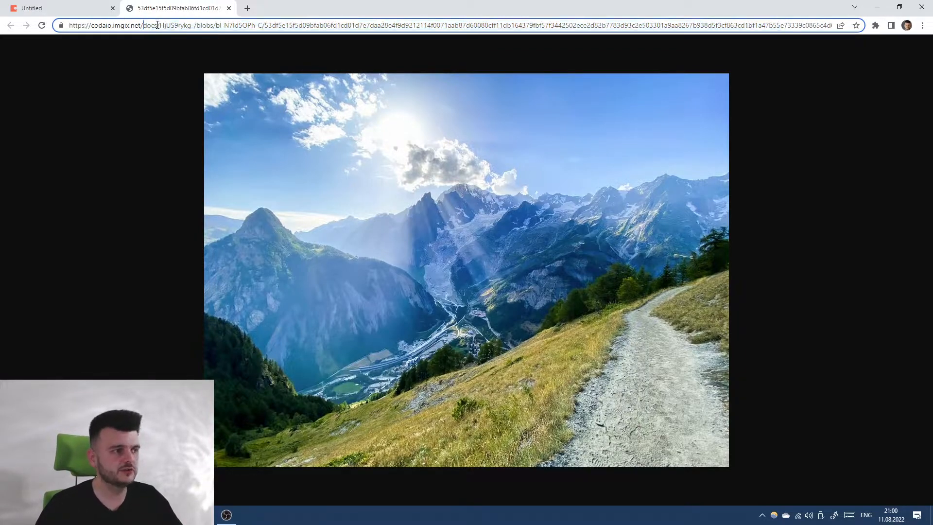
pyautogui.click(600, 146)
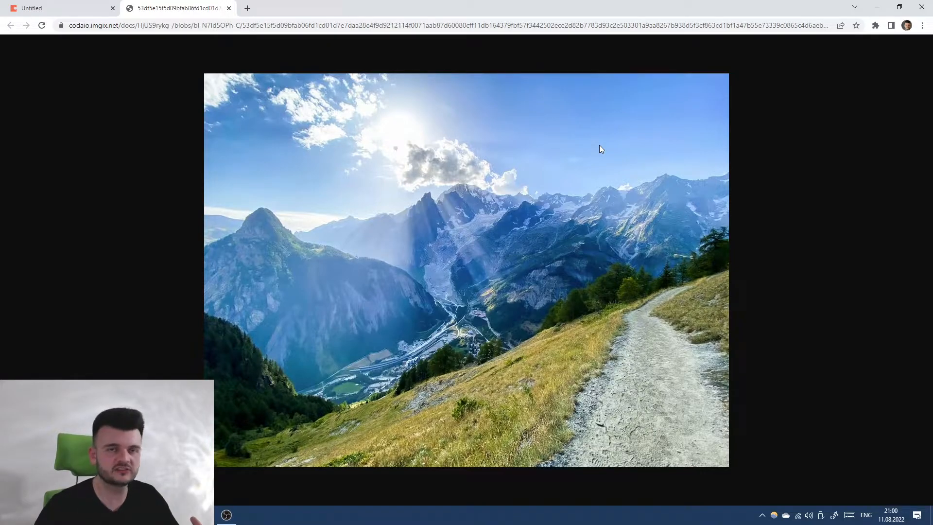
# Step: Examine the auto, compress and fit parameters ending the image address, and close the image's browser tab
pyautogui.moveTo(572, 26); pyautogui.dragTo(836, 25)
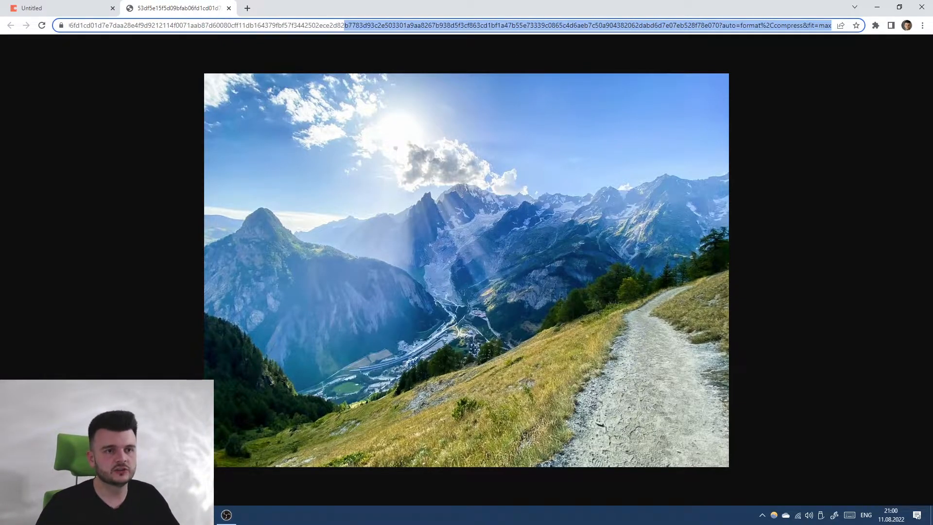
pyautogui.click(791, 25)
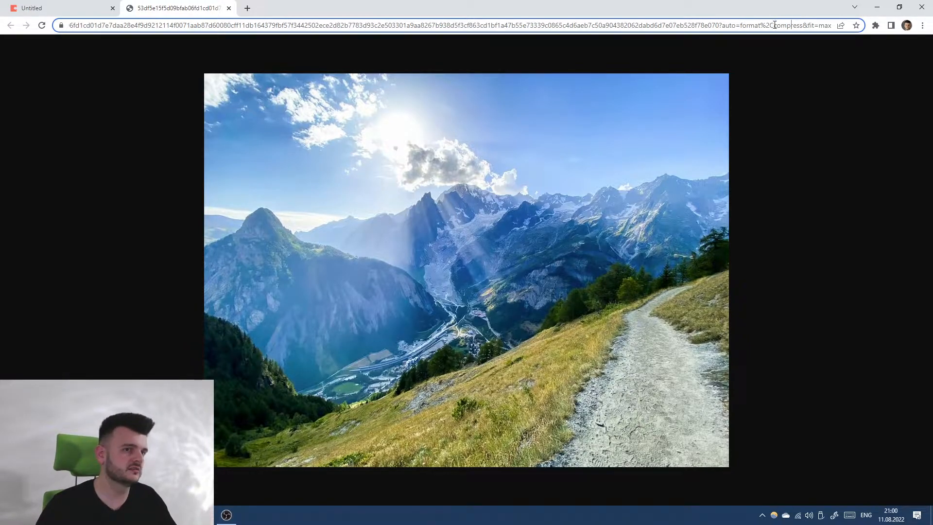
pyautogui.moveTo(775, 24); pyautogui.dragTo(812, 27)
pyautogui.click(812, 28)
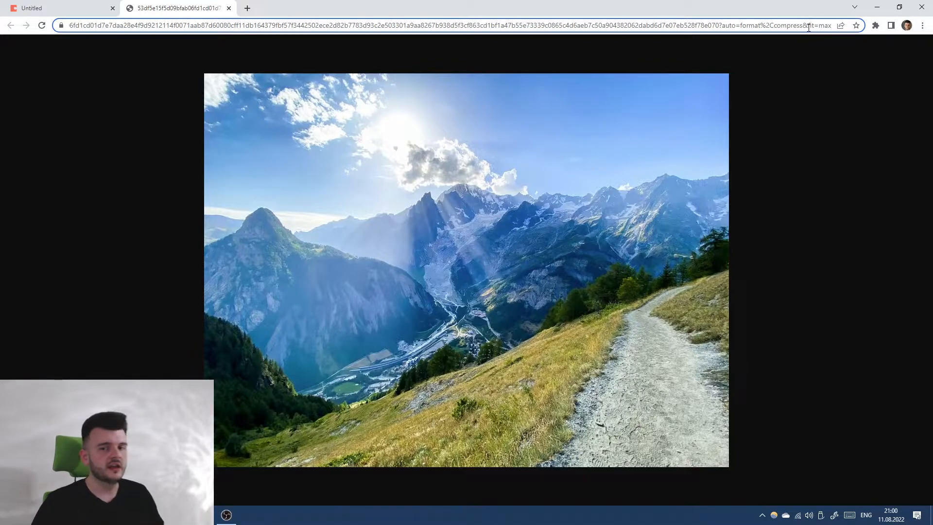
pyautogui.click(738, 129)
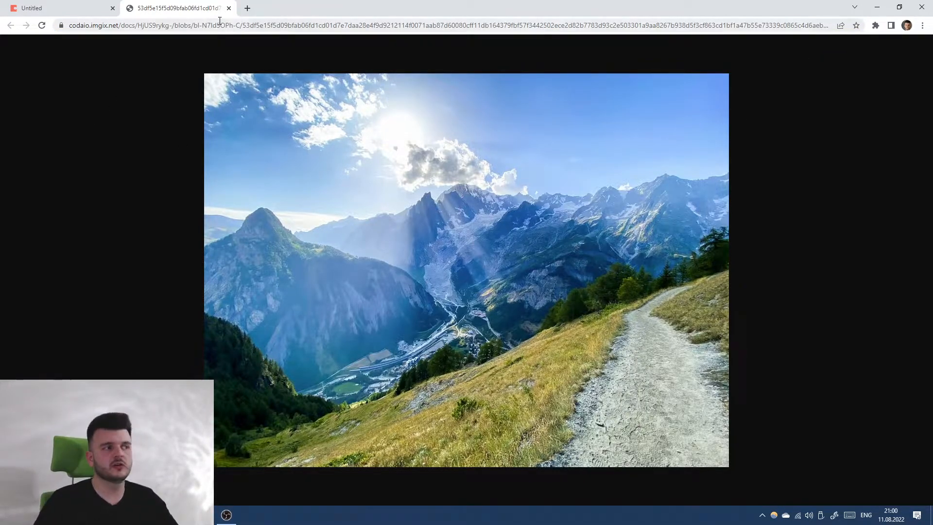
pyautogui.click(229, 8)
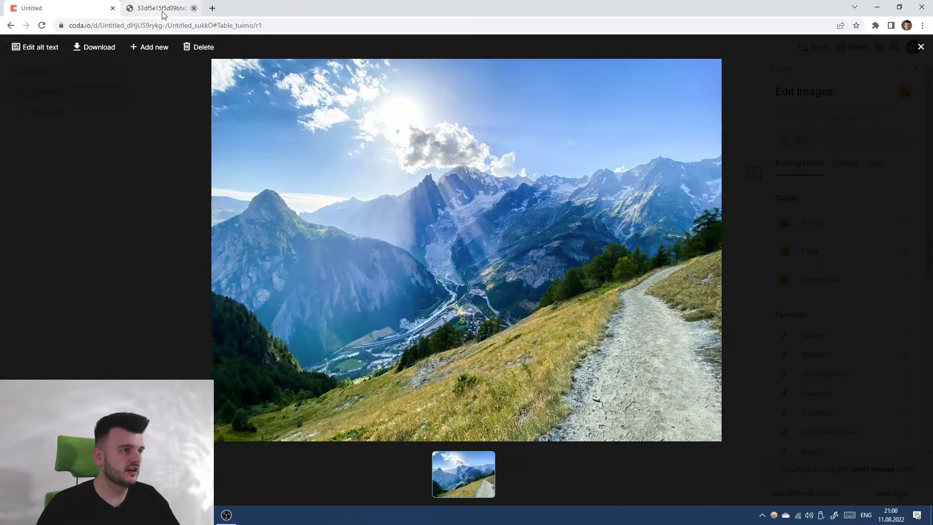
# Step: Open the imgix website in a new browser tab and look over its site menus
pyautogui.click(131, 9)
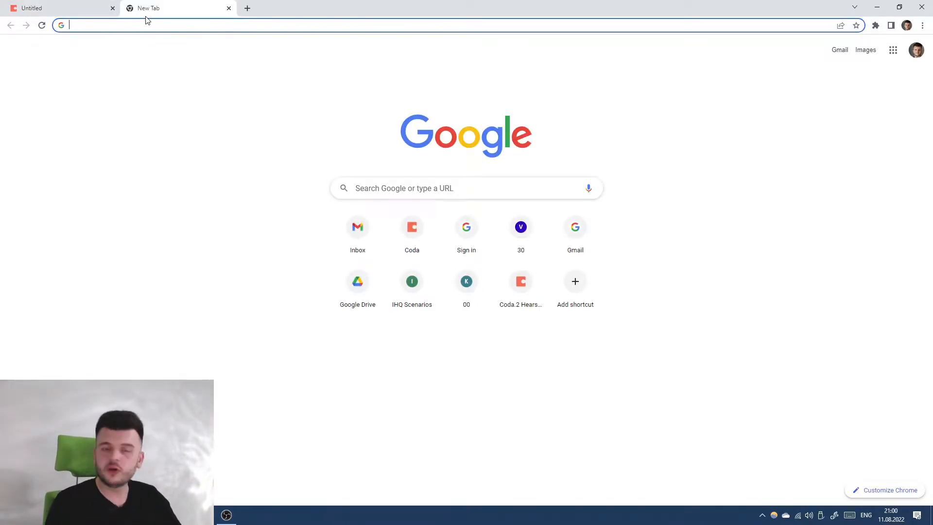
pyautogui.write('img')
pyautogui.press('Return')
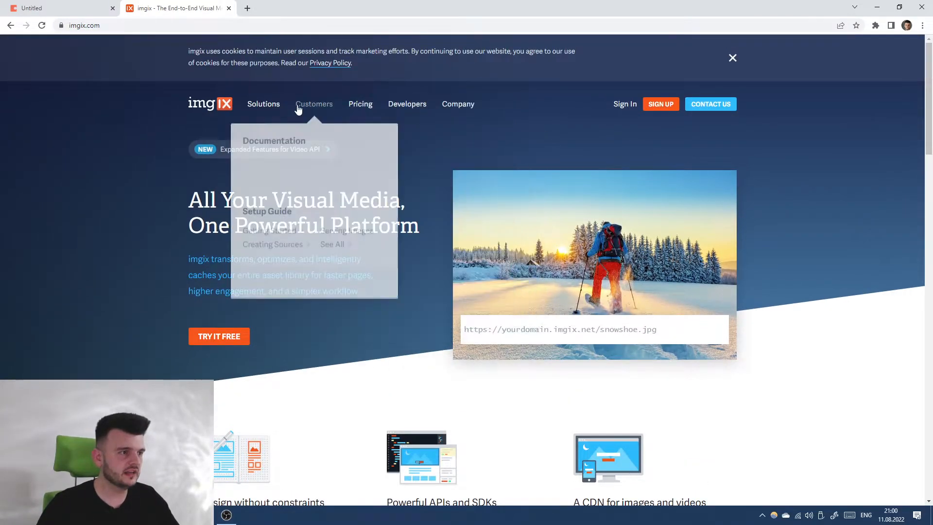
pyautogui.moveTo(277, 110)
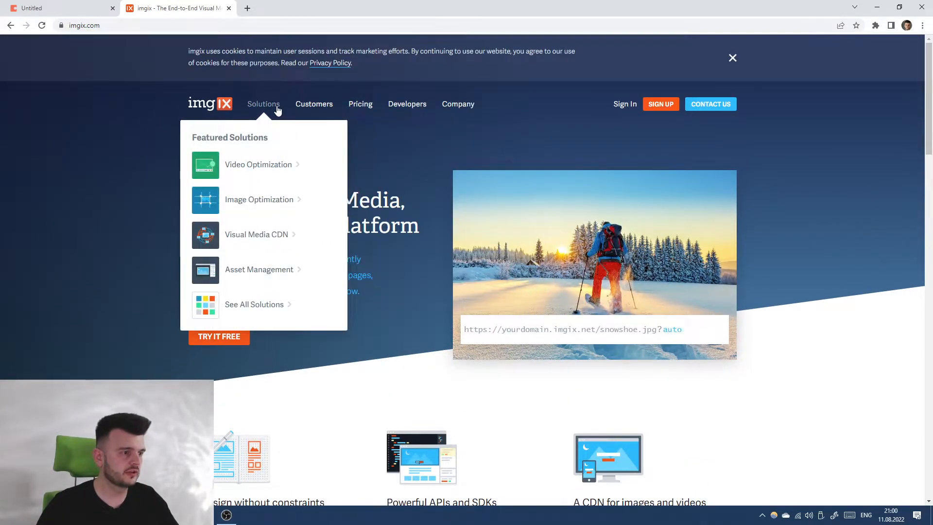
pyautogui.moveTo(394, 112)
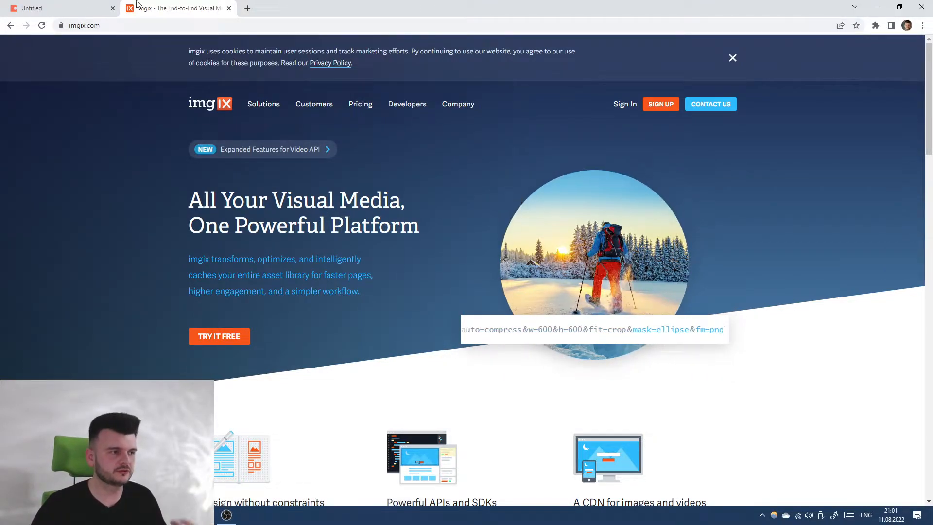
# Step: Return to the Coda doc and open the enlarged mountain photo in a new browser tab
pyautogui.click(17, 4)
pyautogui.rightClick(424, 168)
pyautogui.click(438, 179)
pyautogui.click(204, 8)
# Step: Append the width parameter "&w=200" to the image address and reload the photo
pyautogui.click(583, 25)
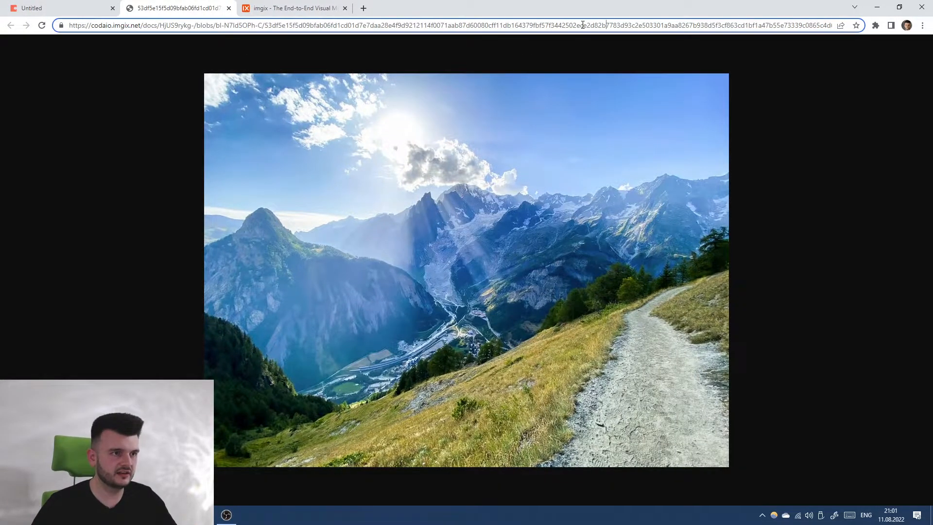
pyautogui.press('End')
pyautogui.write('&w=')
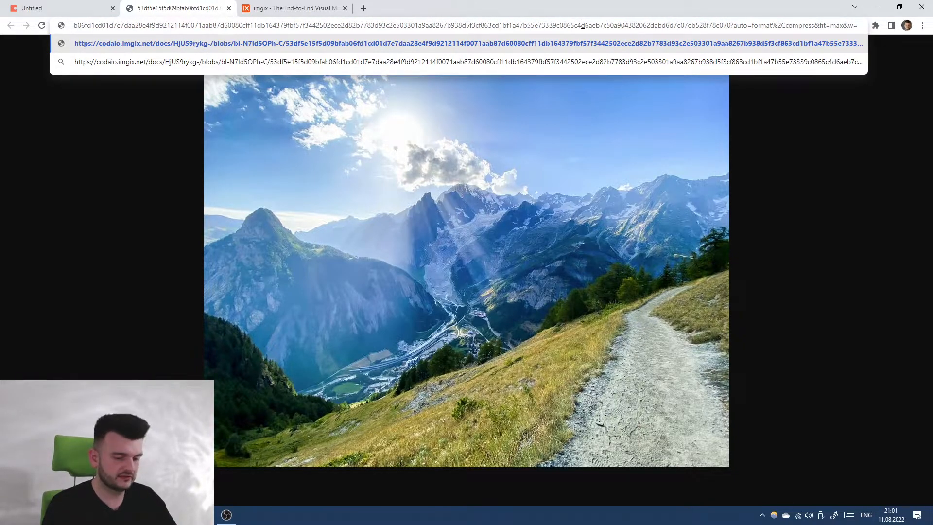
pyautogui.write('200')
pyautogui.press('Return')
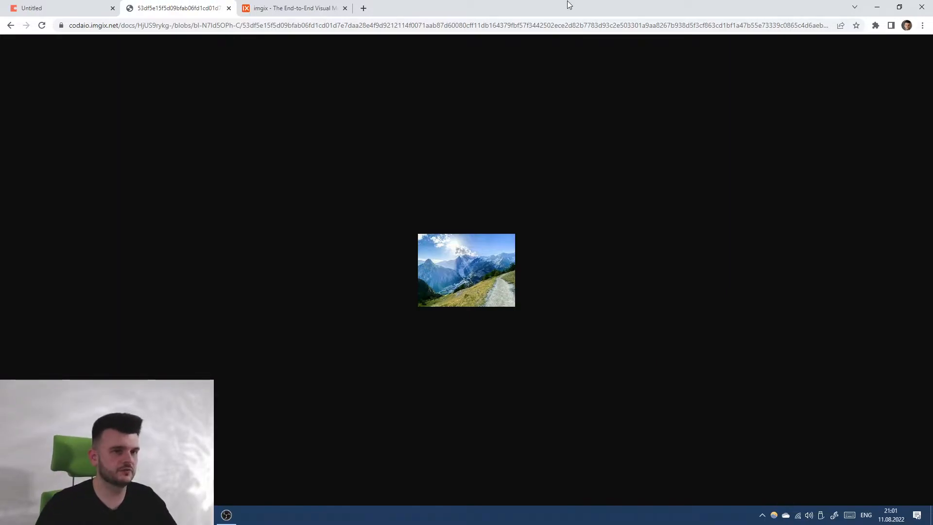
# Step: Replace the w=200 parameter in the image address with a blend-color parameter that tints the photo blue, and load it
pyautogui.click(691, 25)
pyautogui.press('End')
pyautogui.hotkey('ctrl', 'shift', 'Left')
pyautogui.hotkey('ctrl', 'shift', 'Left')
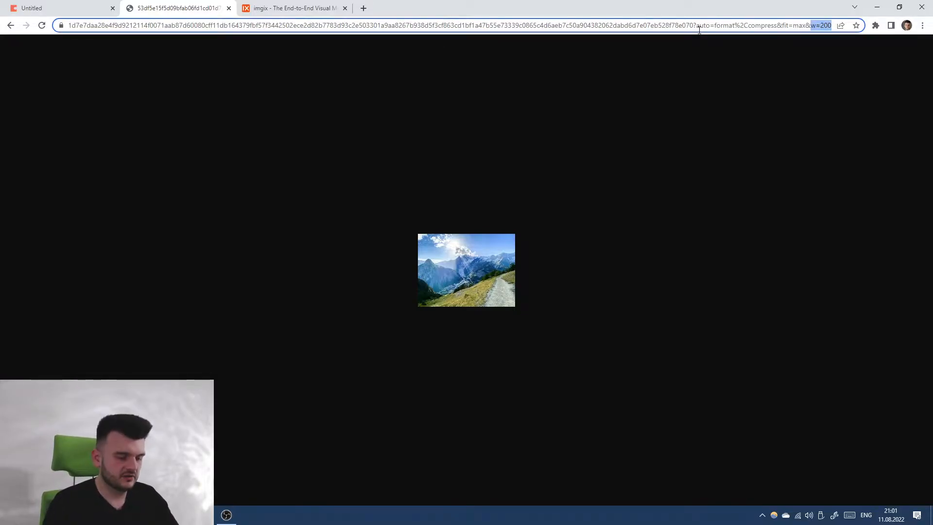
pyautogui.write('blend-color=')
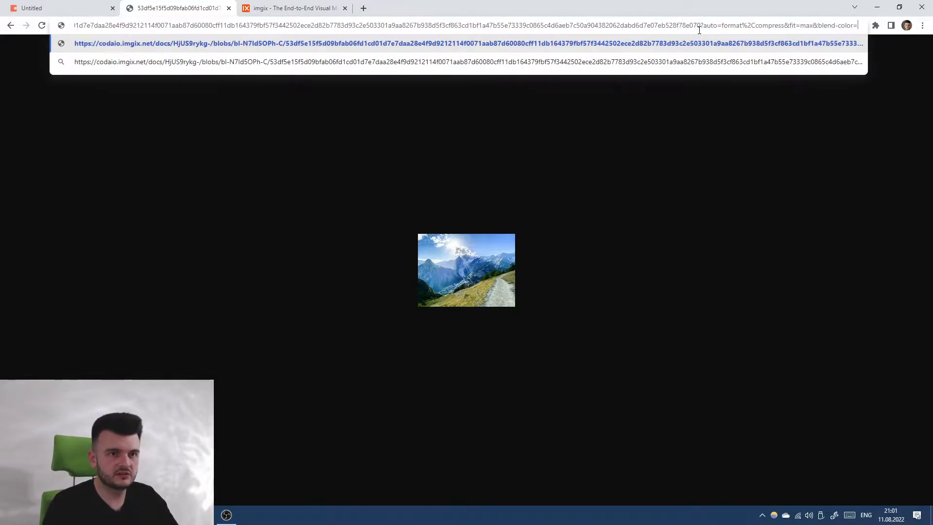
pyautogui.press('Return')
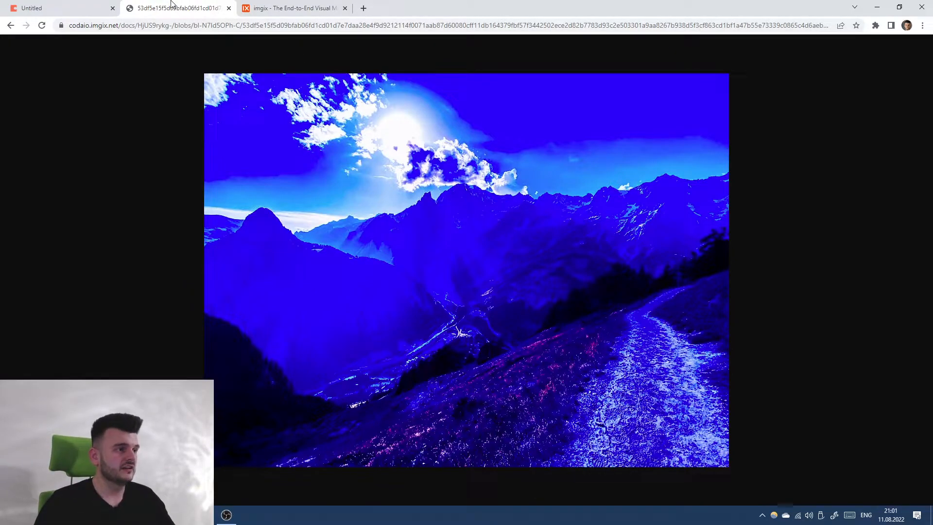
# Step: Return to the Coda doc and close the photo's enlarged preview
pyautogui.click(68, 8)
pyautogui.press('Escape')
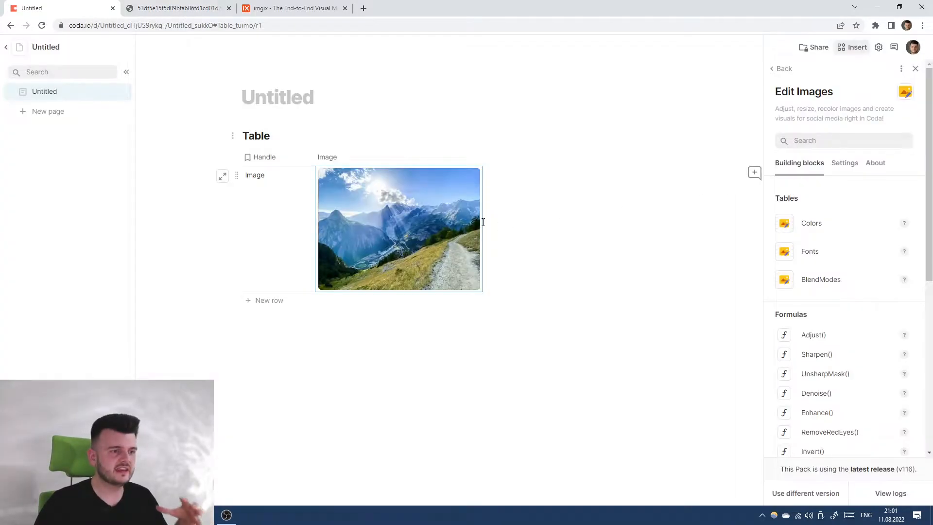
pyautogui.moveTo(412, 218)
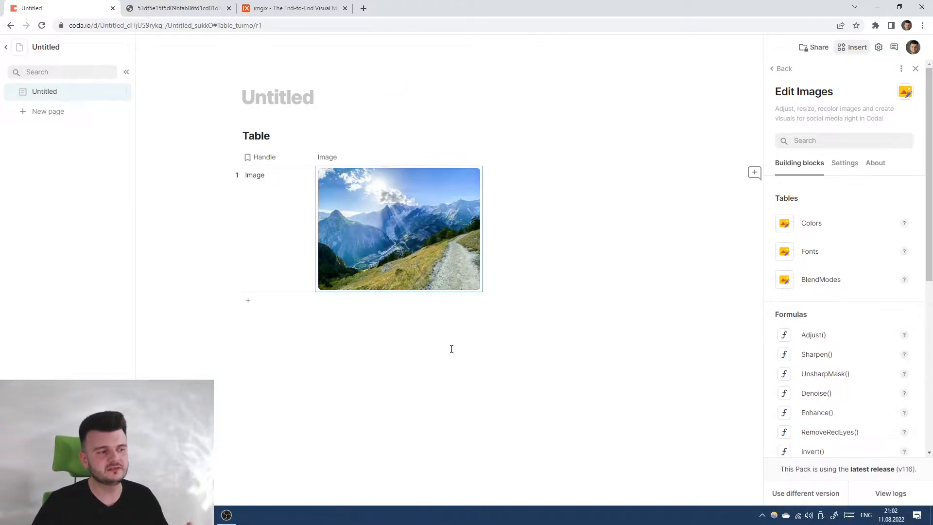
# Step: Show the imgix home page and return to the Coda doc
pyautogui.click(437, 355)
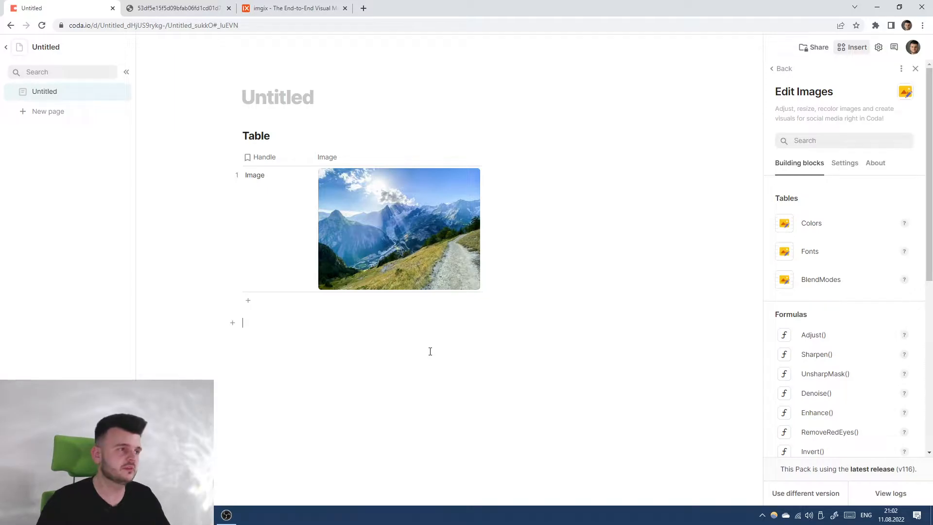
pyautogui.click(296, 8)
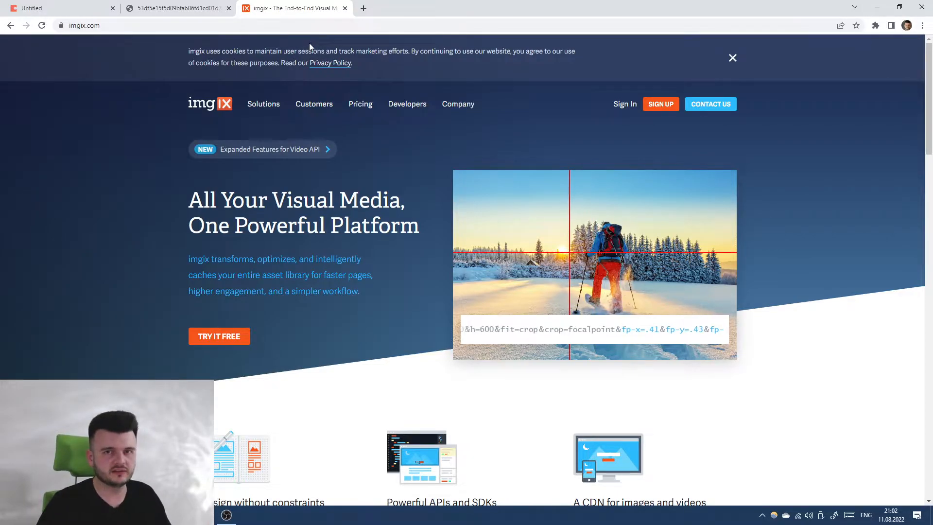
pyautogui.click(82, 5)
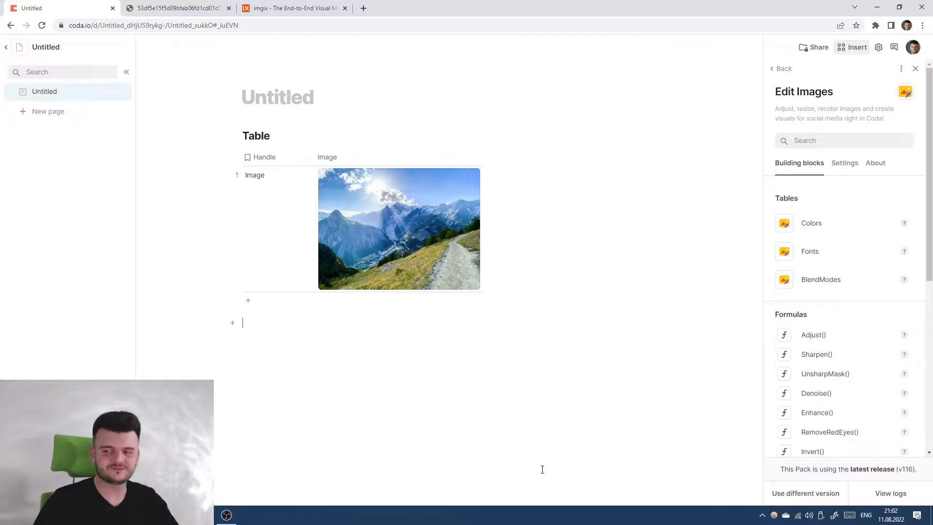
# Step: Start a canvas formula below the table that references the Image column of the row named Image
pyautogui.write('=')
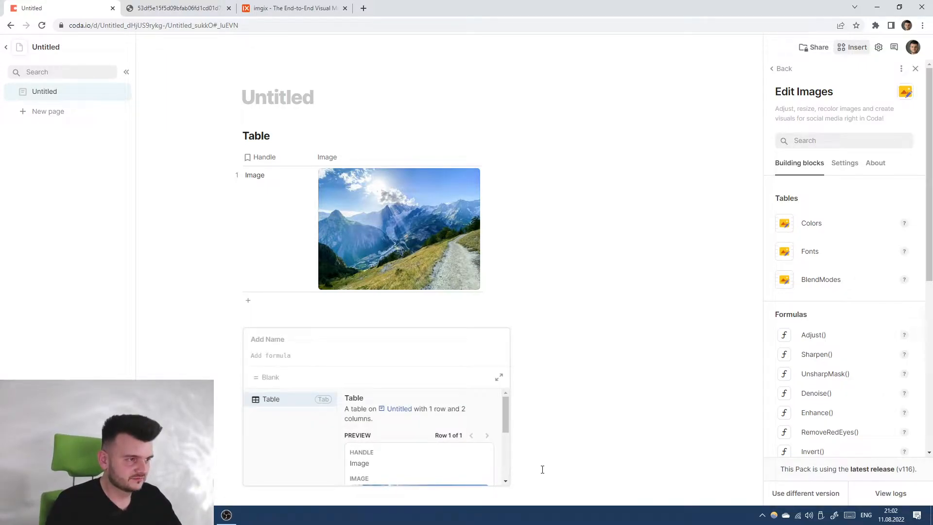
pyautogui.write('Image(')
pyautogui.press('BackSpace')
pyautogui.press('BackSpace')
pyautogui.press('BackSpace')
pyautogui.press('BackSpace')
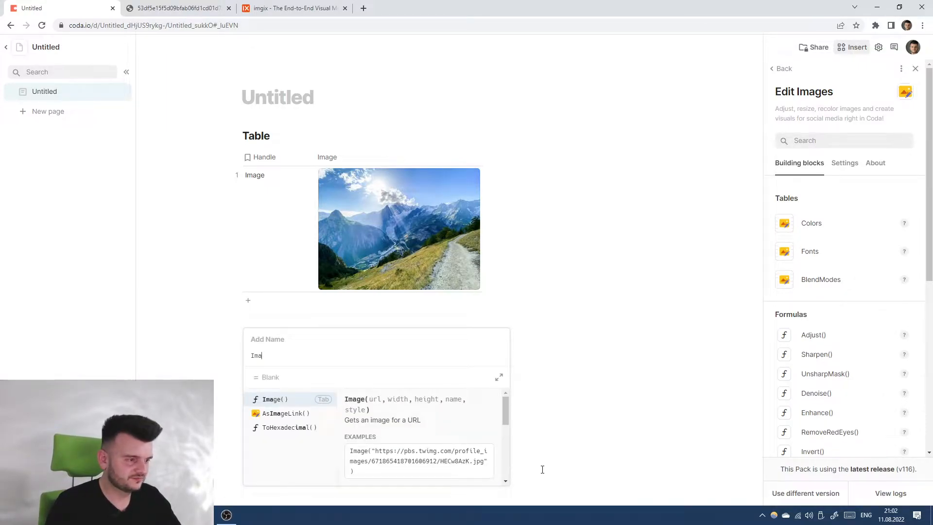
pyautogui.write('@Image')
pyautogui.press('Tab')
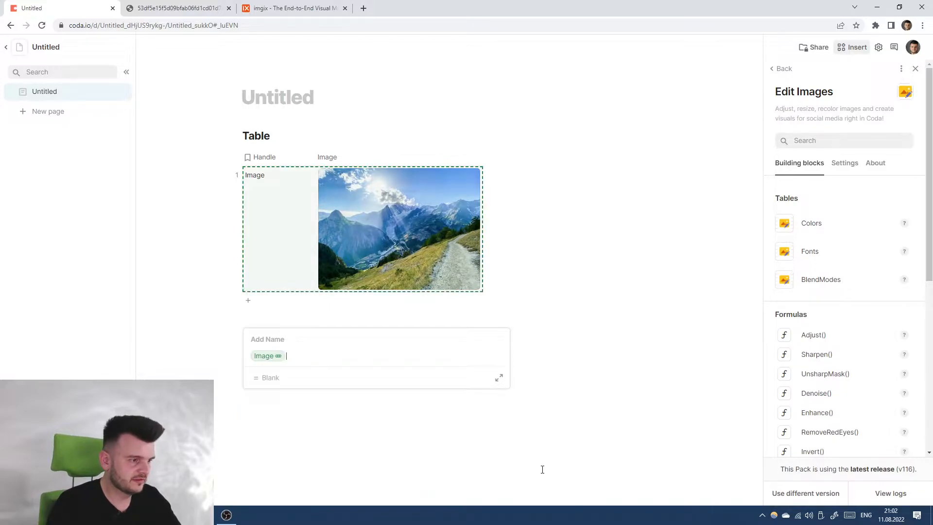
pyautogui.write('.Image')
pyautogui.press('Tab')
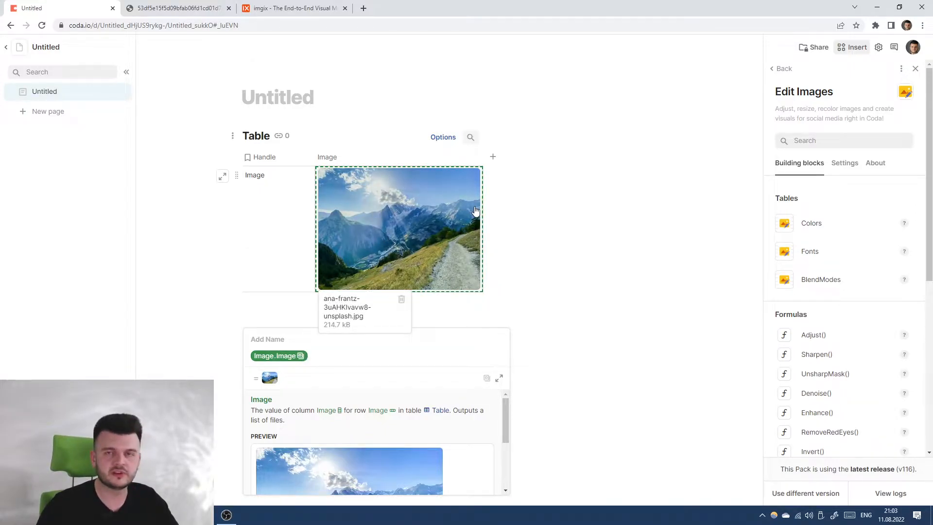
# Step: Chain the Pack's Adjust formula to the Image.Image reference with brightness set to -50
pyautogui.click(402, 360)
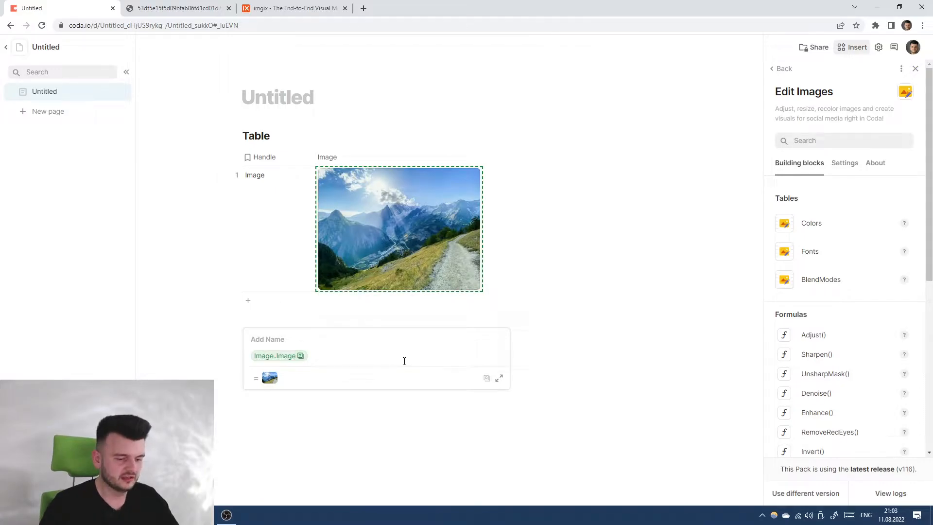
pyautogui.write('.ad')
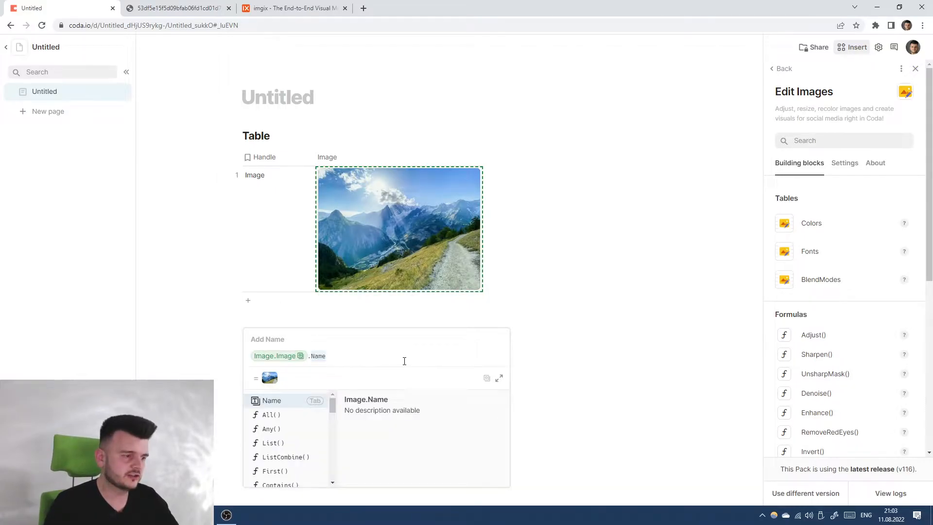
pyautogui.press('Return')
pyautogui.press('Left')
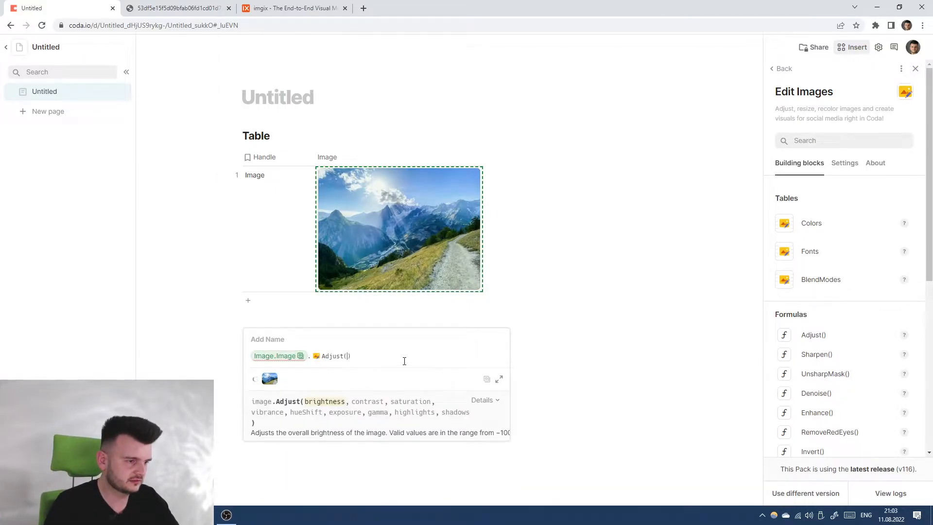
pyautogui.write('bright')
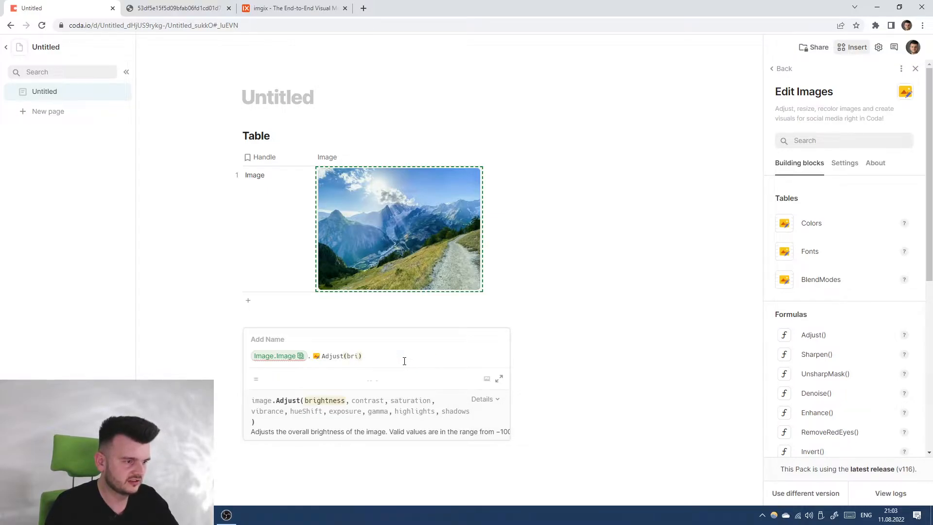
pyautogui.write('ness: -100')
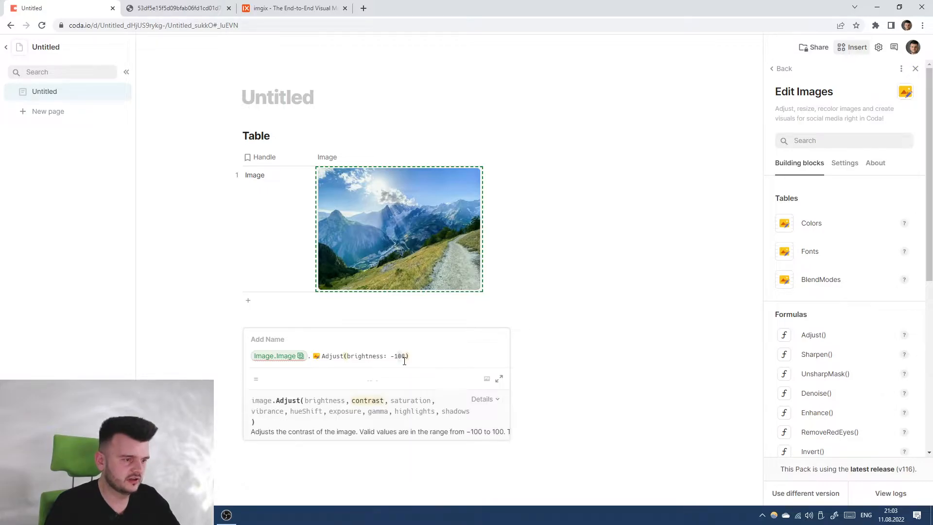
pyautogui.press('BackSpace')
pyautogui.write('5')
pyautogui.press('Delete')
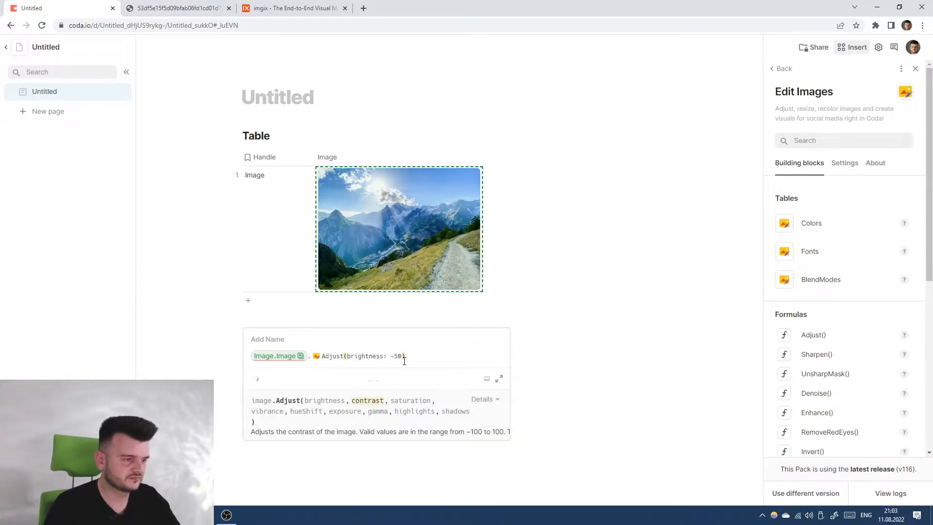
pyautogui.press('Return')
# Step: Insert First() between the image reference and Adjust in the darkened photo's formula
pyautogui.scroll(-2, 404, 361)
pyautogui.click(434, 323)
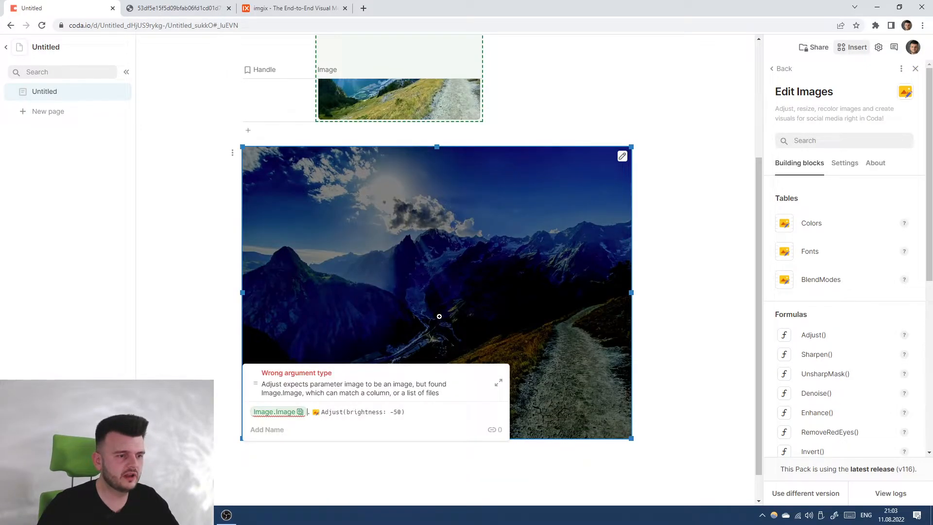
pyautogui.moveTo(297, 416)
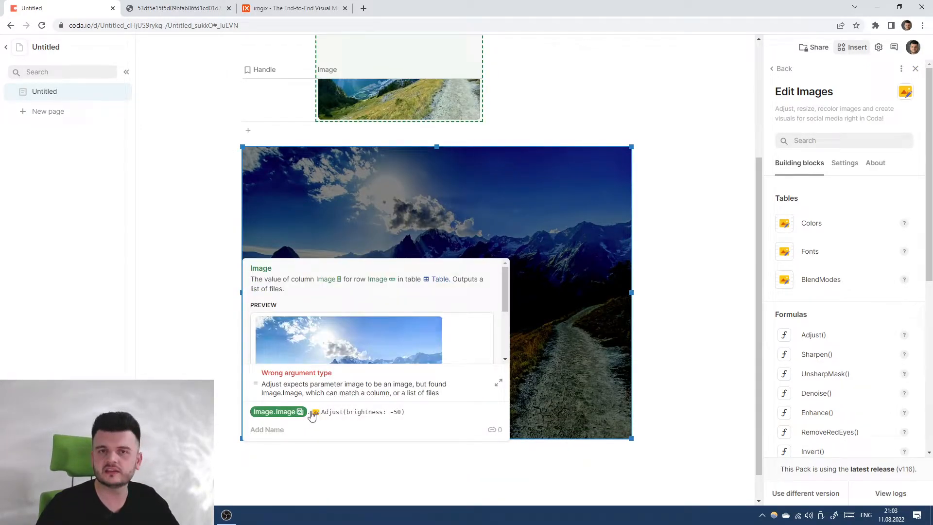
pyautogui.click(309, 412)
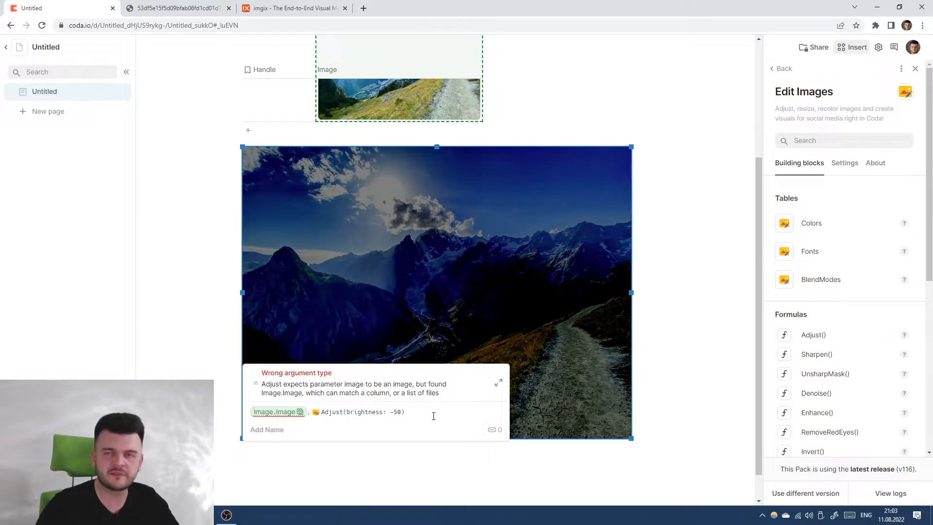
pyautogui.write('.First()')
pyautogui.press('Tab')
pyautogui.press('Return')
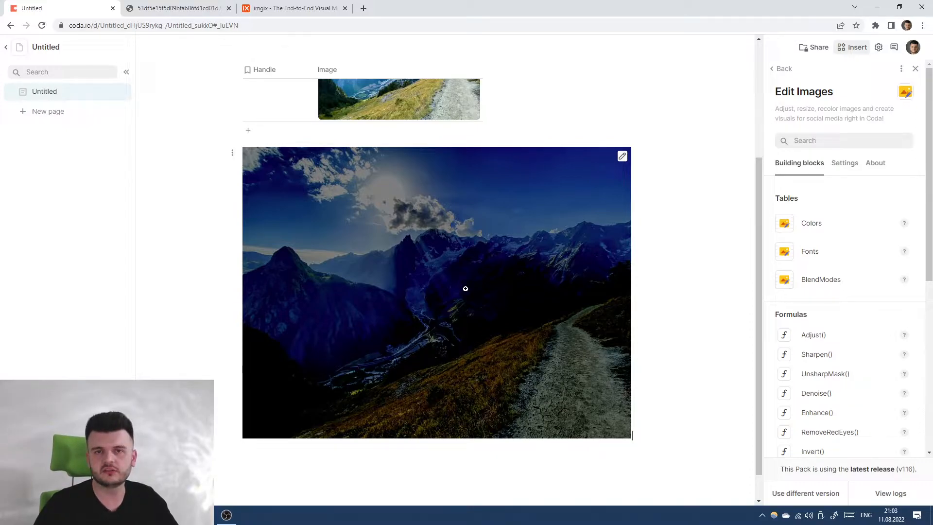
# Step: Add a third column to the table, rename the existing Image column as Uploads, and name the new column Image
pyautogui.scroll(3, 458, 284)
pyautogui.scroll(-3, 448, 262)
pyautogui.scroll(3, 446, 250)
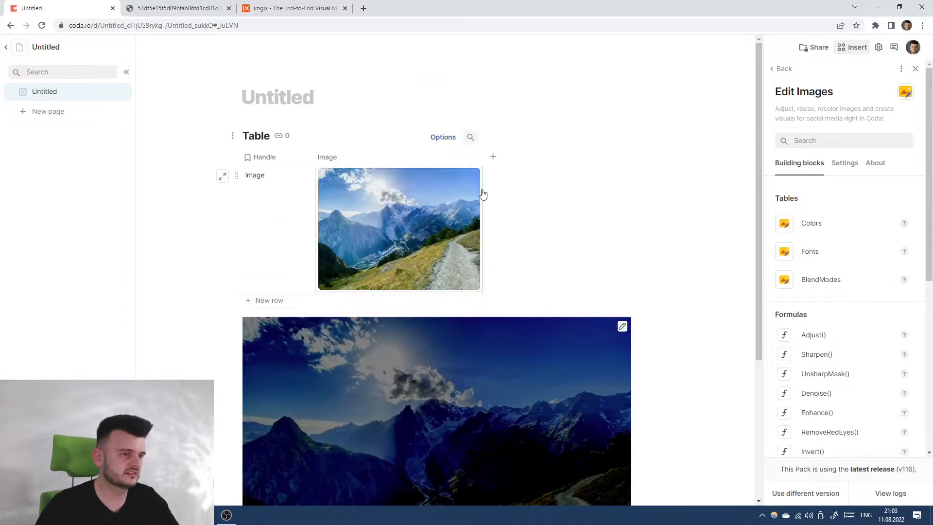
pyautogui.click(493, 157)
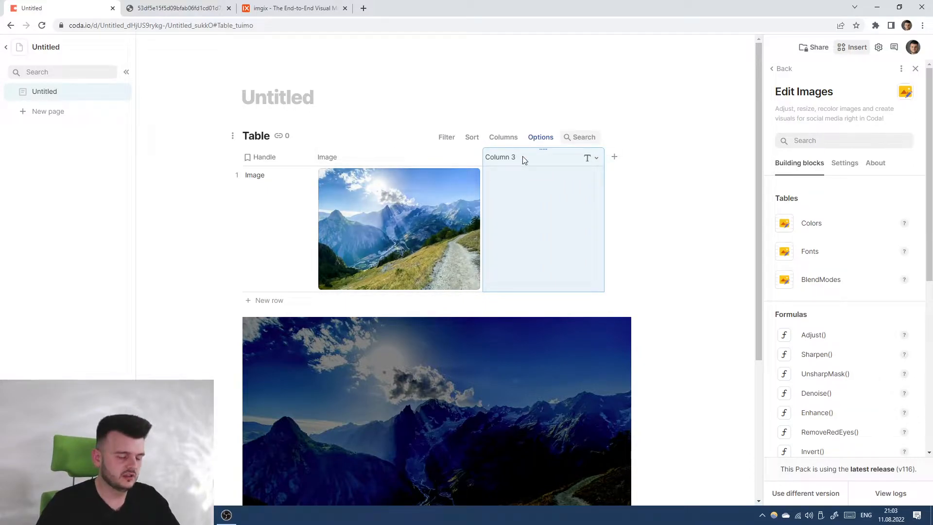
pyautogui.click(381, 158)
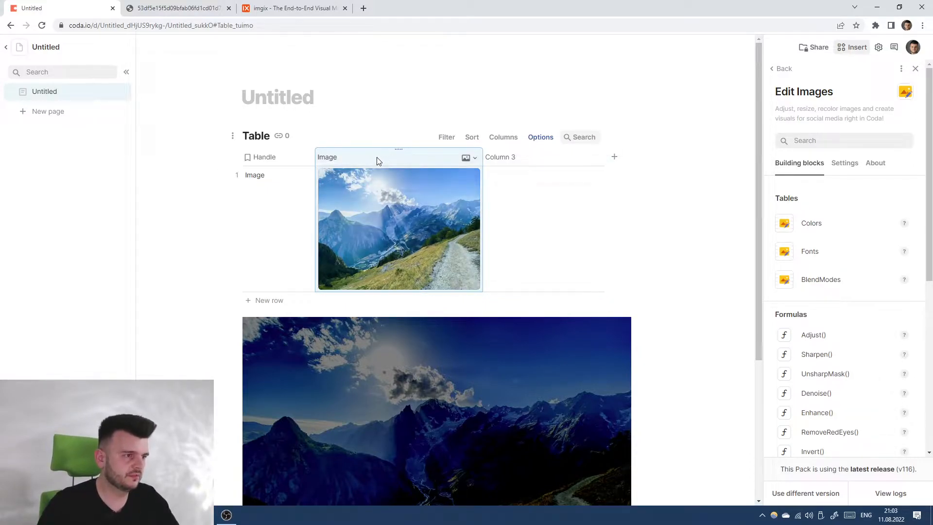
pyautogui.write('Uploads')
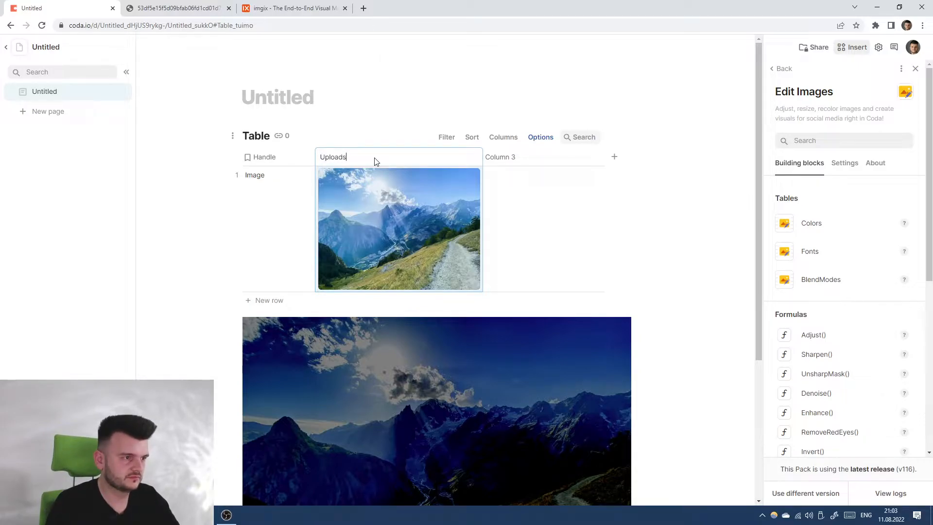
pyautogui.click(527, 156)
pyautogui.write('Ima')
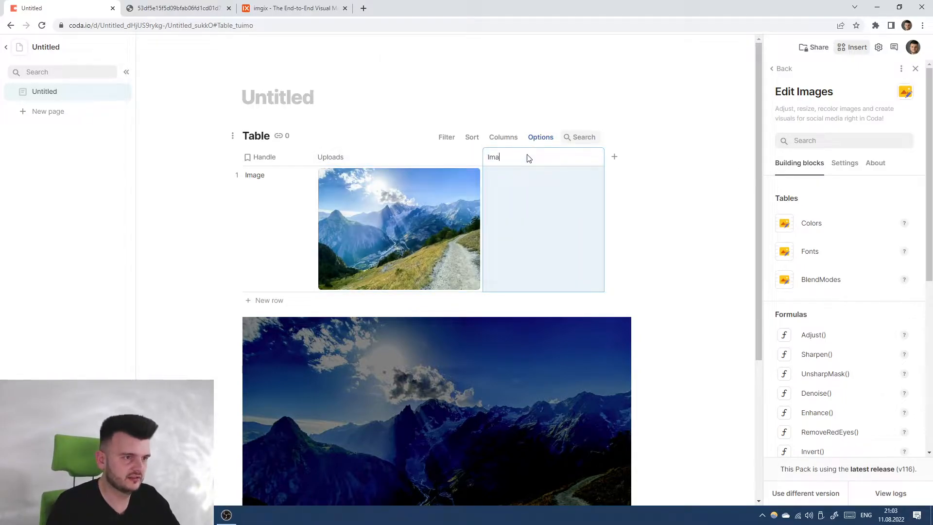
pyautogui.write('ge')
# Step: Give the new Image column the formula Uploads.First()
pyautogui.press('Return')
pyautogui.press('Down')
pyautogui.press('Tab')
pyautogui.write('.')
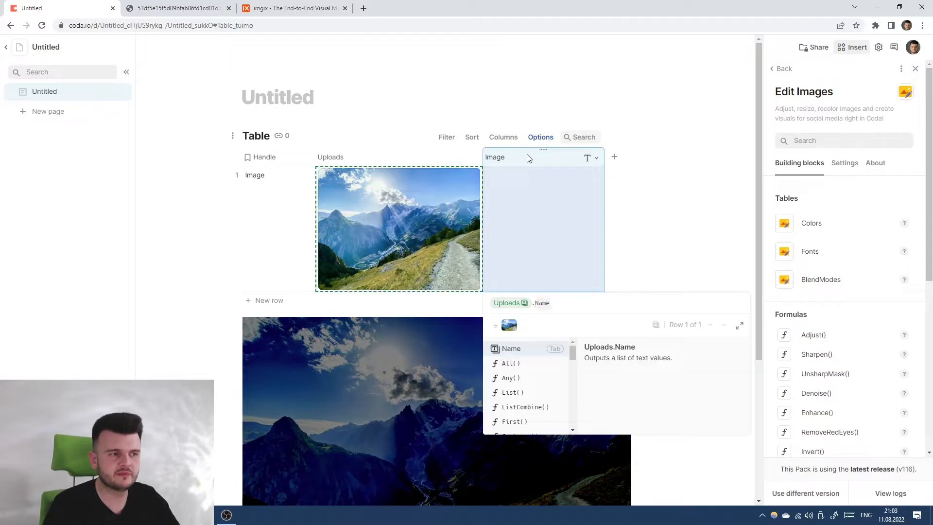
pyautogui.write('First()')
pyautogui.press('Tab')
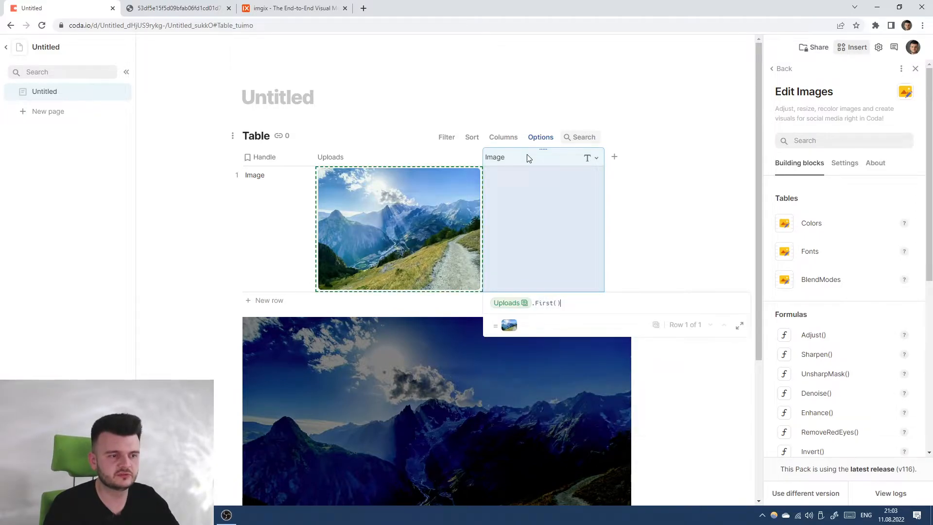
pyautogui.press('Return')
pyautogui.scroll(-3, 554, 298)
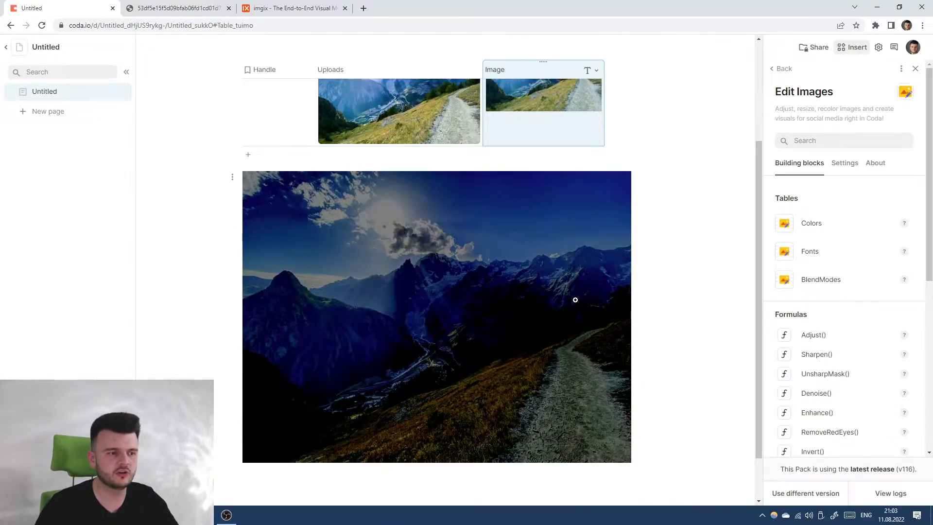
pyautogui.click(574, 298)
pyautogui.click(313, 440)
pyautogui.press('BackSpace')
pyautogui.write('@Image.')
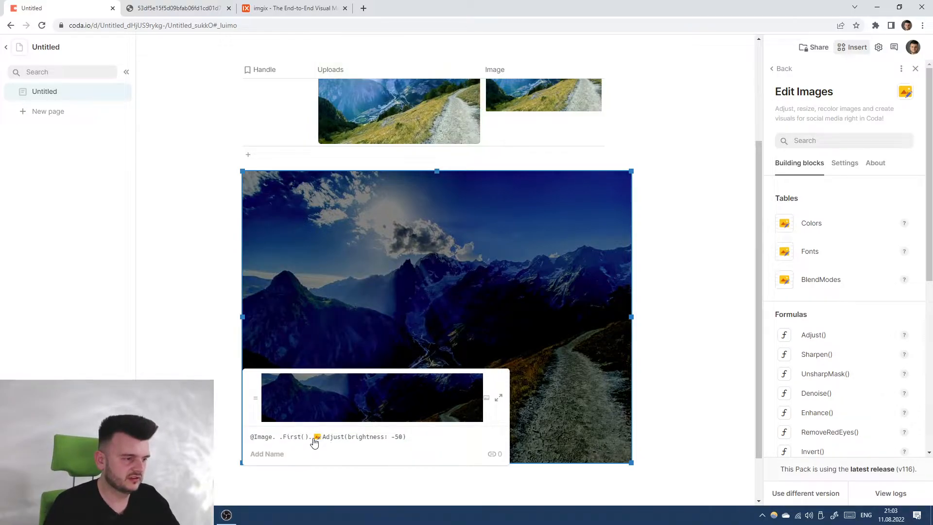
# Step: Rename the table row as Sample and replace the canvas formula with a reference to Sample's Image column
pyautogui.click(285, 101)
pyautogui.write('Sample')
pyautogui.click(249, 323)
pyautogui.hotkey('ctrl', 'a')
pyautogui.write('@Sa')
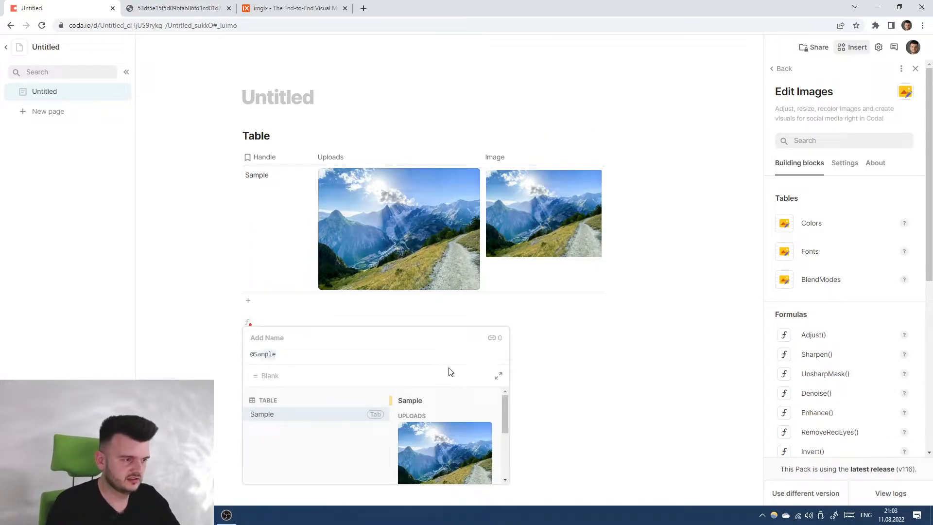
pyautogui.press('Tab')
pyautogui.write('.Image')
pyautogui.press('Tab')
# Step: Apply Adjust with brightness -50 to the Sample.Image reference in the canvas formula
pyautogui.write('.Adju')
pyautogui.press('Tab')
pyautogui.write('bri')
pyautogui.write('ghtness')
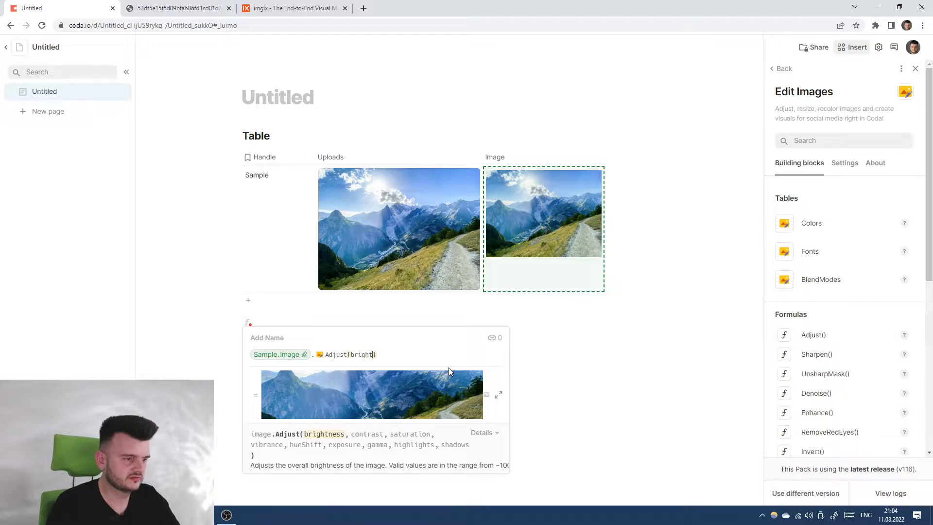
pyautogui.write(': -50')
pyautogui.press('BackSpace')
pyautogui.write('0')
pyautogui.press('Return')
pyautogui.scroll(-1, 486, 316)
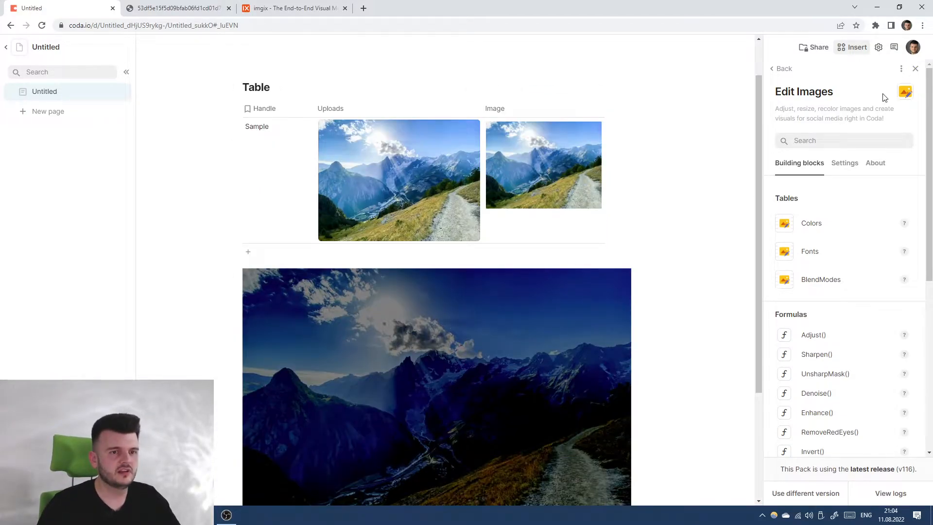
# Step: Close the Edit Images Pack details and collapse the doc's page list
pyautogui.click(916, 69)
pyautogui.click(447, 106)
pyautogui.scroll(1, 448, 106)
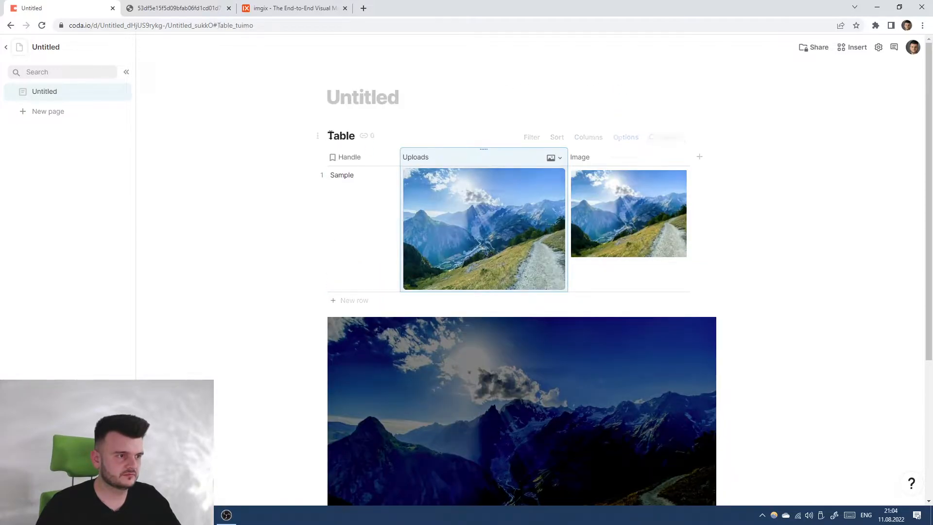
pyautogui.click(880, 47)
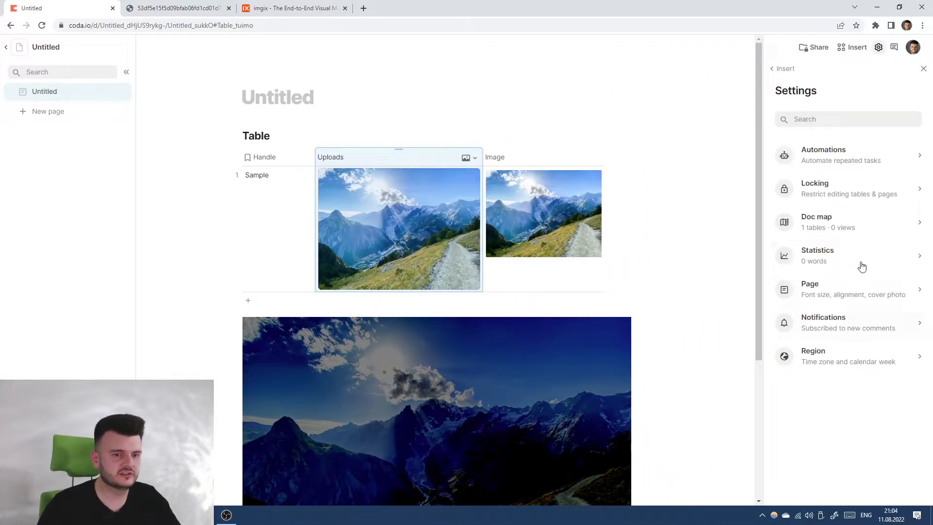
pyautogui.click(127, 74)
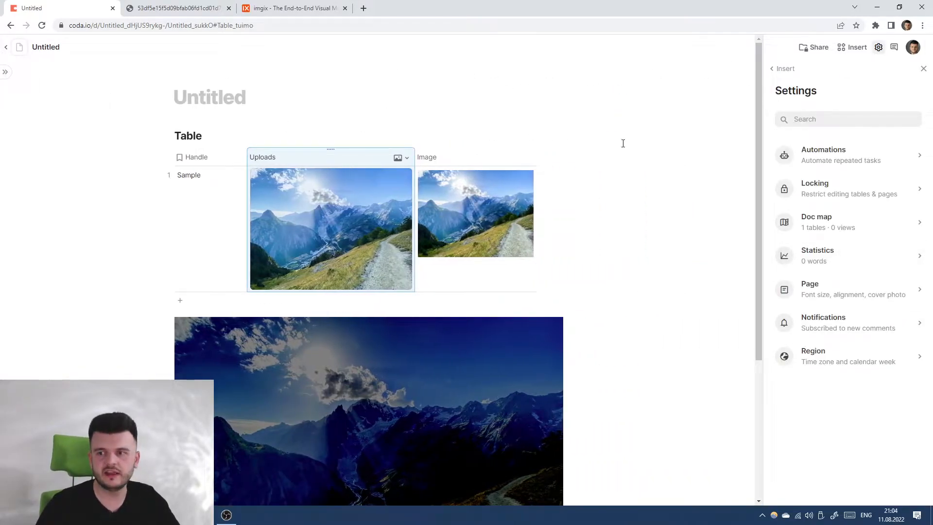
# Step: Set the page's content alignment to Wide and place the darkened photo beside the table
pyautogui.click(297, 76)
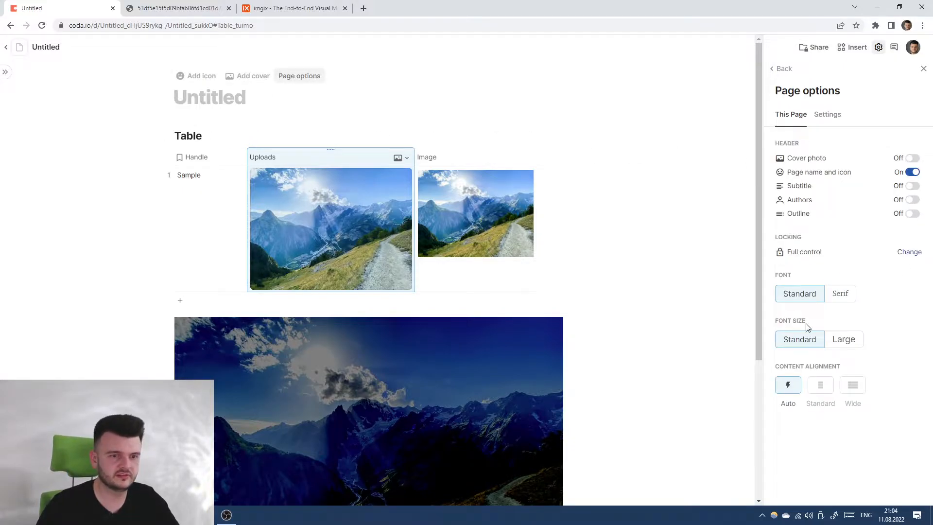
pyautogui.click(854, 385)
pyautogui.moveTo(40, 323); pyautogui.dragTo(608, 176)
pyautogui.click(923, 69)
# Step: Hide the table's Uploads column and enlarge the browser zoom to 150%
pyautogui.hotkey('ctrl', '+')
pyautogui.hotkey('ctrl', '+')
pyautogui.moveTo(365, 158)
pyautogui.mouseDown()
pyautogui.moveTo(431, 159)
pyautogui.moveTo(366, 159)
pyautogui.mouseUp()
pyautogui.click(233, 208)
pyautogui.rightClick(229, 208)
pyautogui.click(271, 344)
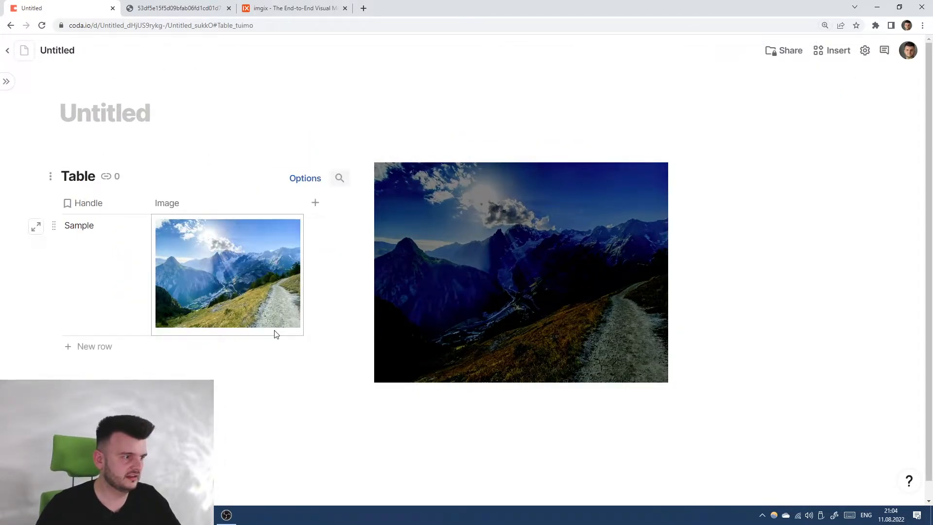
pyautogui.hotkey('ctrl', '+')
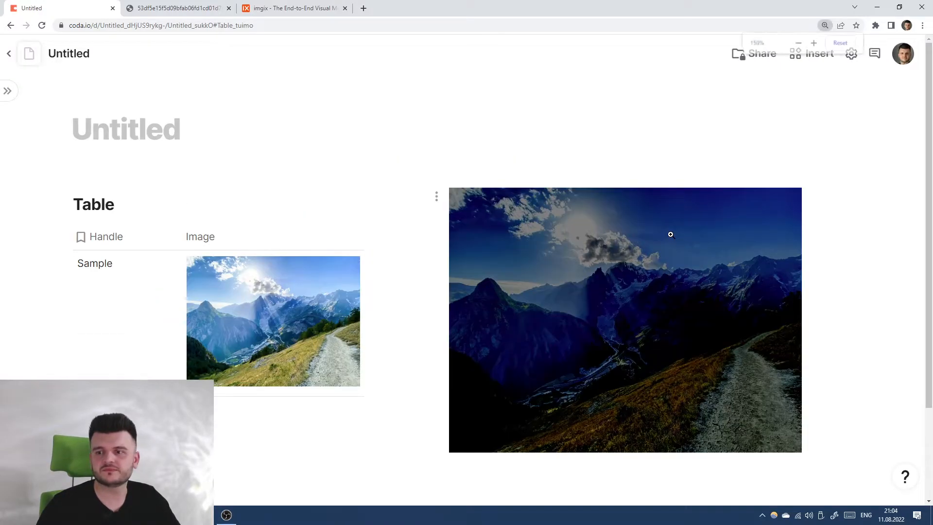
# Step: Turn off the page name and icon in the page's header options
pyautogui.scroll(1, 669, 234)
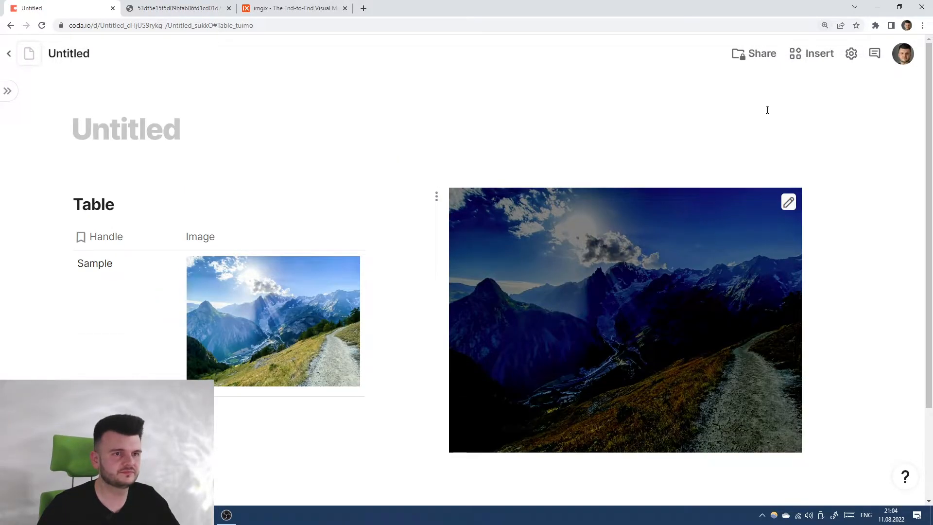
pyautogui.scroll(-1, 796, 159)
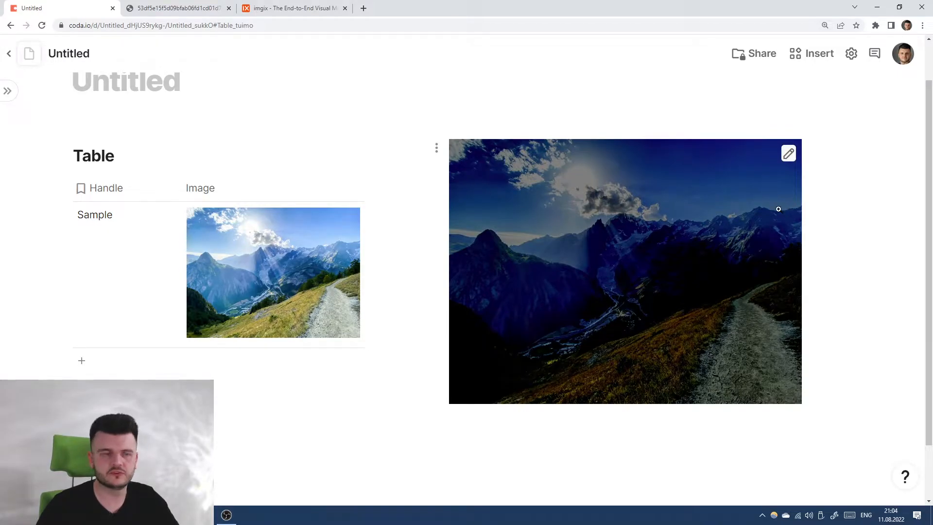
pyautogui.scroll(-1, 243, 117)
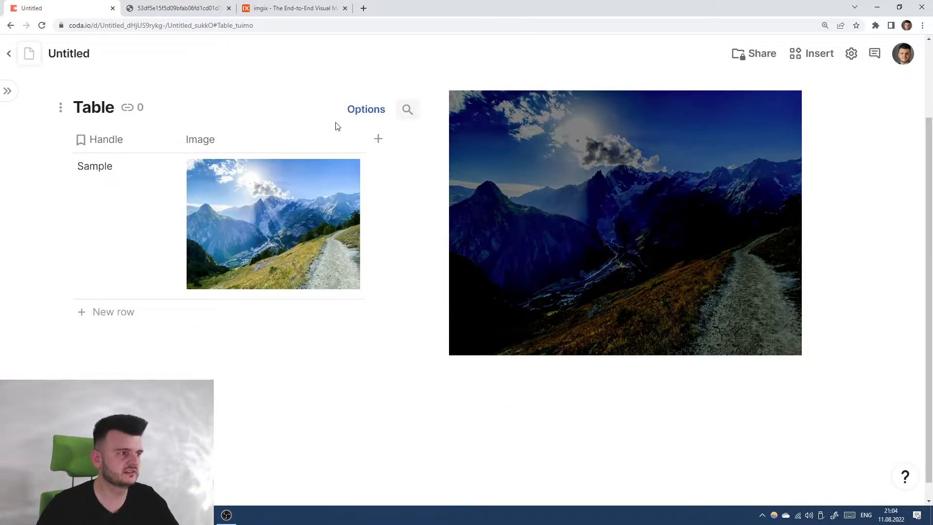
pyautogui.click(606, 155)
pyautogui.scroll(1, 606, 155)
pyautogui.click(611, 127)
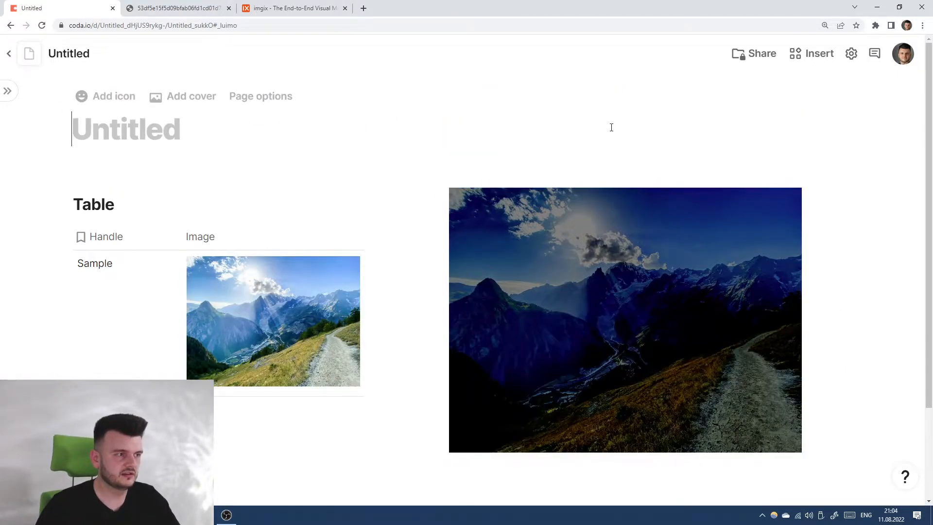
pyautogui.click(290, 95)
pyautogui.click(899, 243)
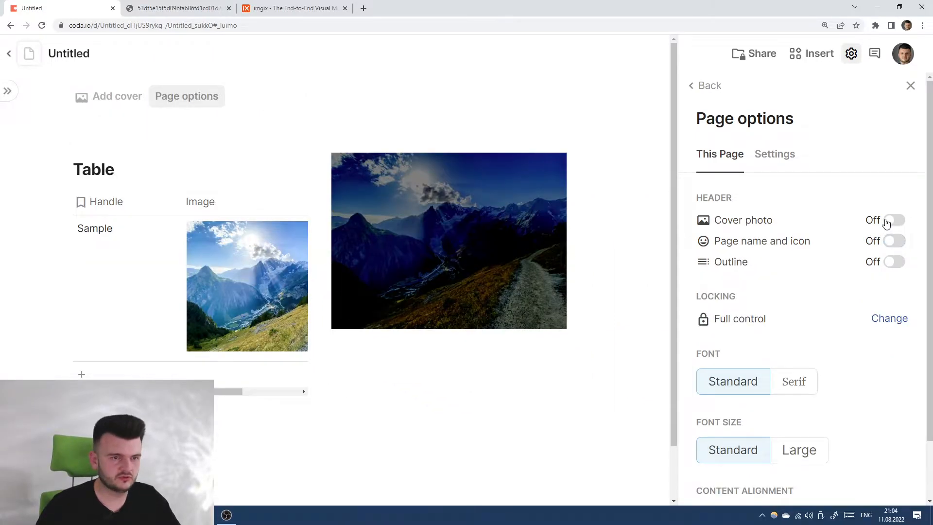
pyautogui.click(911, 85)
# Step: Rewrite the darkened photo's formula as Sample.Image.Adjust(), with an empty separate line for its arguments
pyautogui.scroll(-1, 754, 187)
pyautogui.click(723, 198)
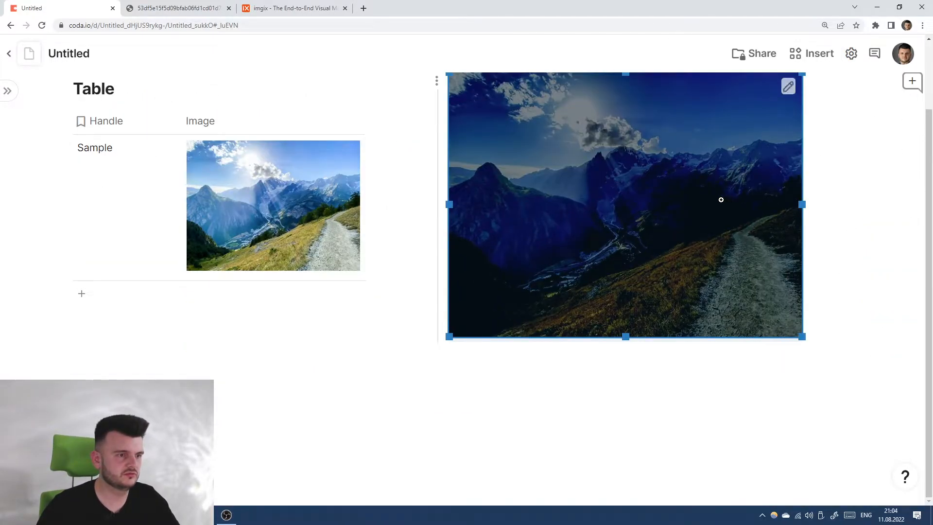
pyautogui.scroll(1, 708, 175)
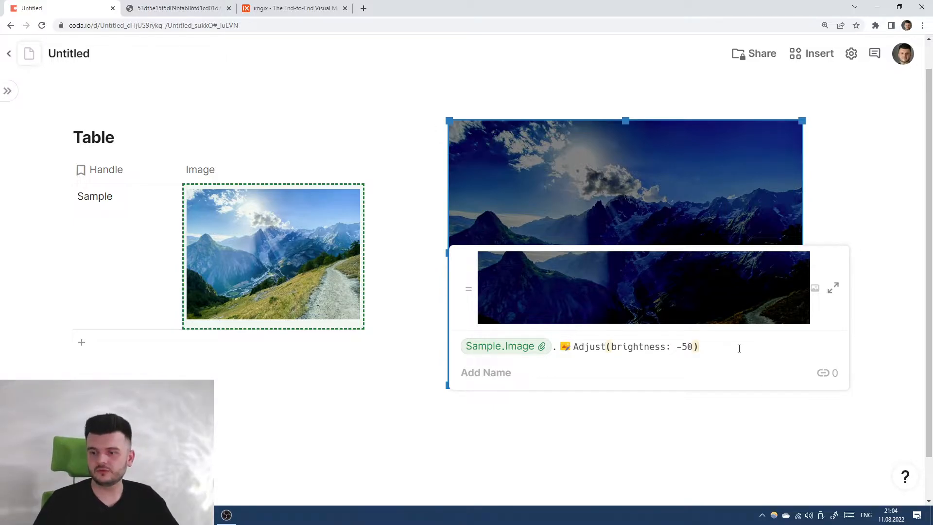
pyautogui.hotkey('ctrl', 'a')
pyautogui.press('BackSpace')
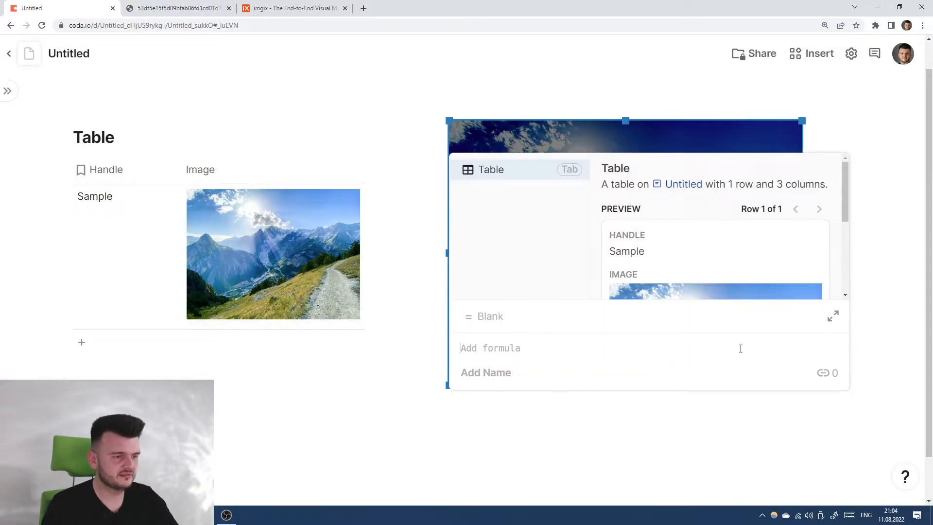
pyautogui.write('@Sample')
pyautogui.press('Tab')
pyautogui.write('.Im')
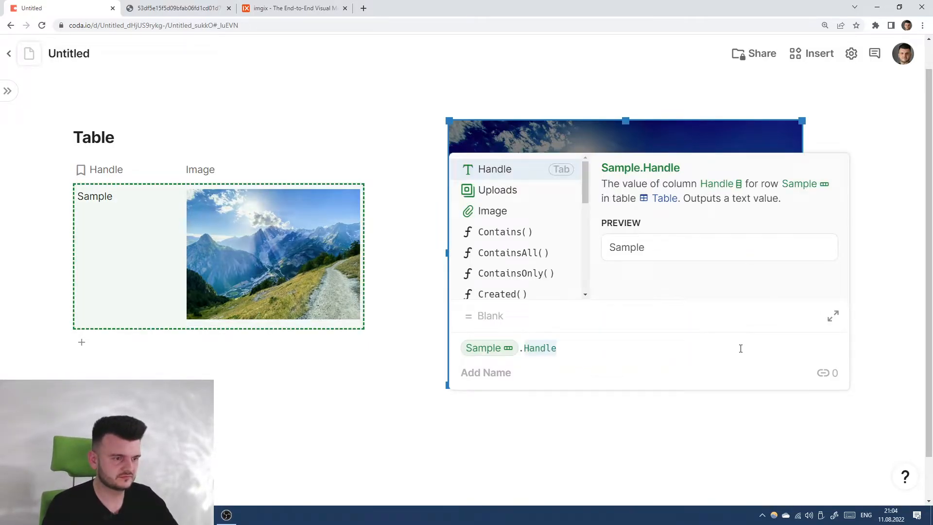
pyautogui.press('Tab')
pyautogui.write('.Adj')
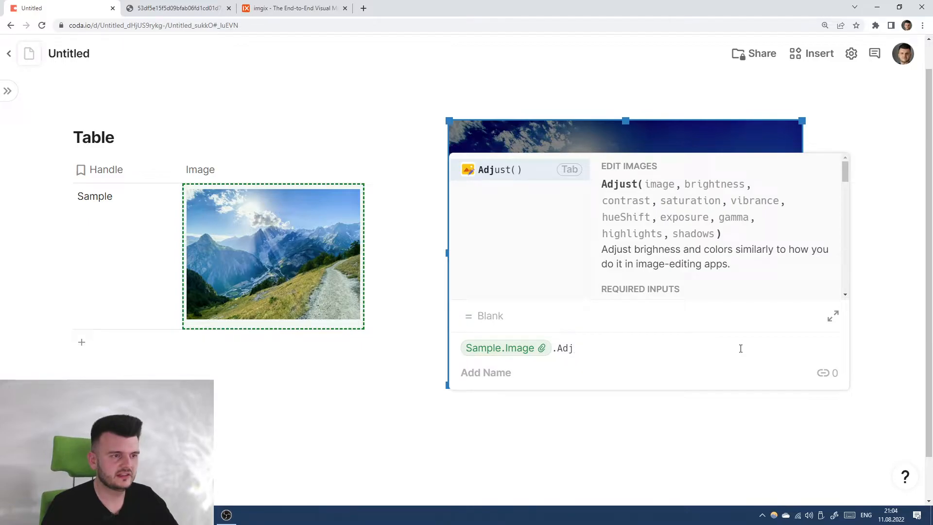
pyautogui.press('Tab')
pyautogui.hotkey('shift', 'Return')
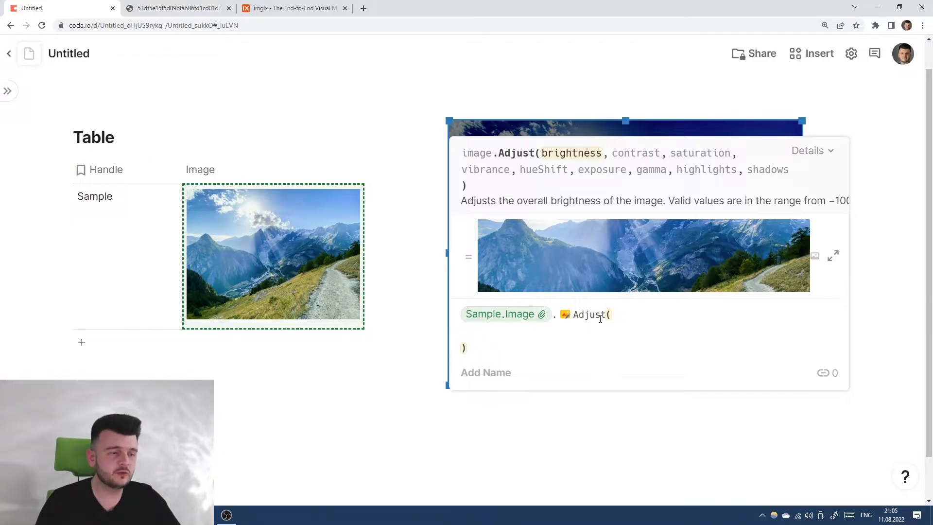
# Step: Apply brightness -50, contrast 20 and saturation 40 as unnamed arguments of the photo's Adjust formula
pyautogui.write(', ')
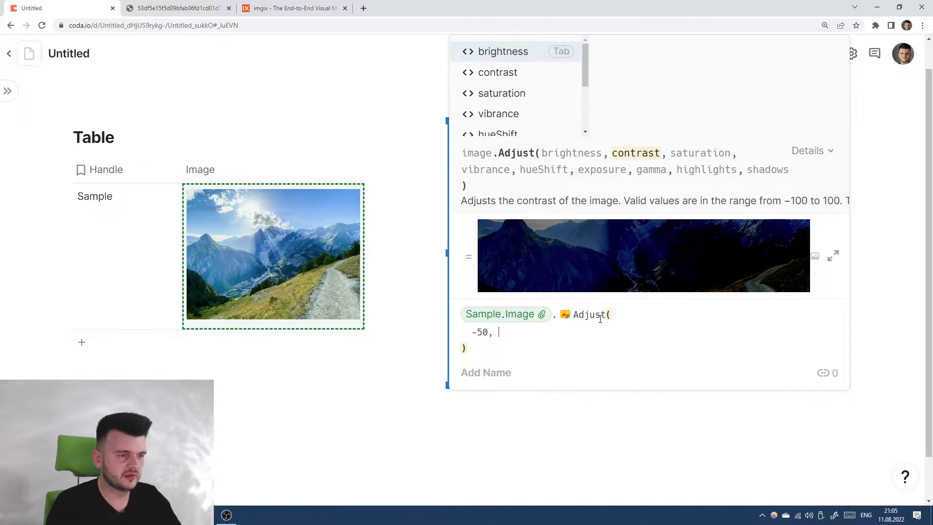
pyautogui.write('20, 40')
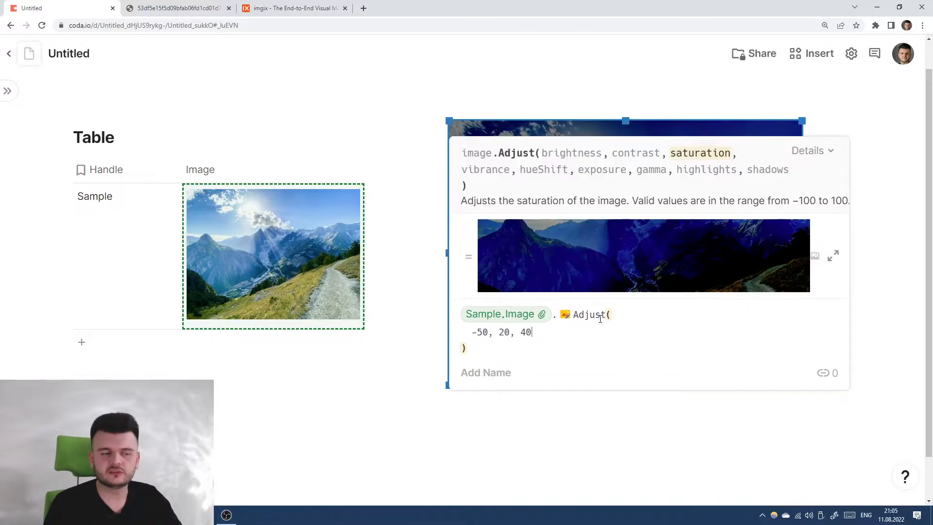
pyautogui.press('Return')
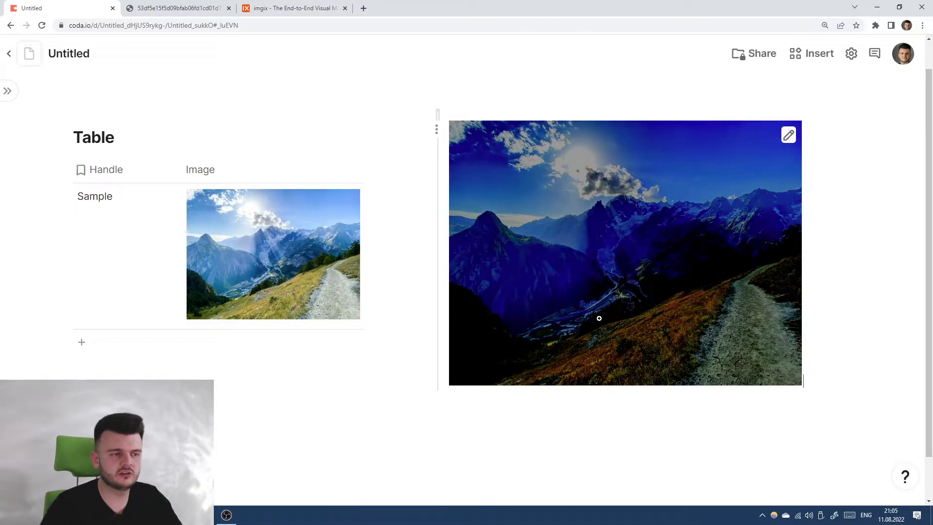
# Step: Make the named argument "brightness: 20," the only argument in the photo's Adjust formula
pyautogui.click(690, 210)
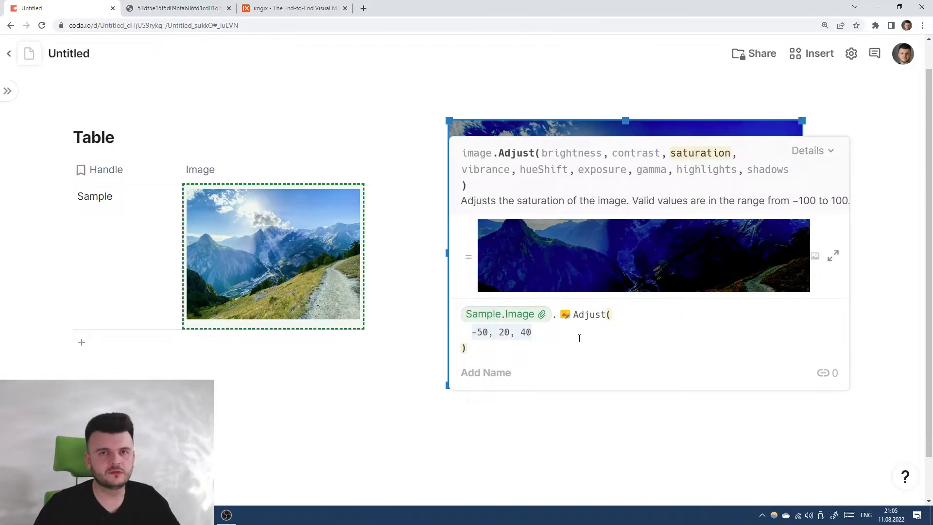
pyautogui.write('br')
pyautogui.press('BackSpace')
pyautogui.press('BackSpace')
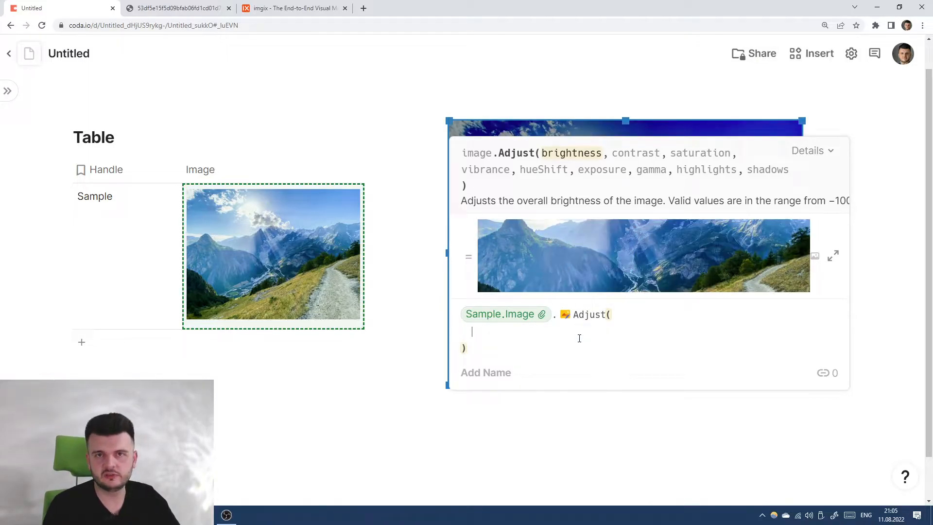
pyautogui.write('brighten')
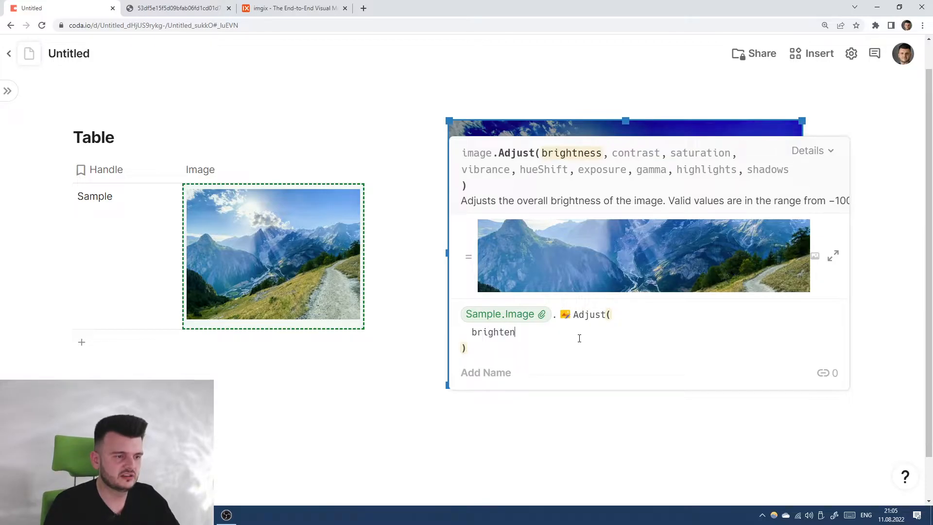
pyautogui.press('BackSpace')
pyautogui.press('BackSpace')
pyautogui.write('ness: ')
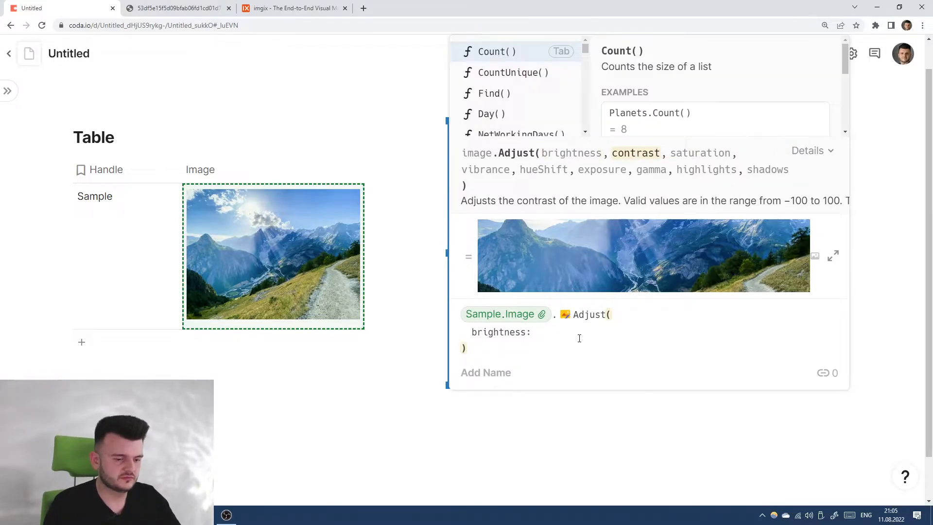
pyautogui.write('20,')
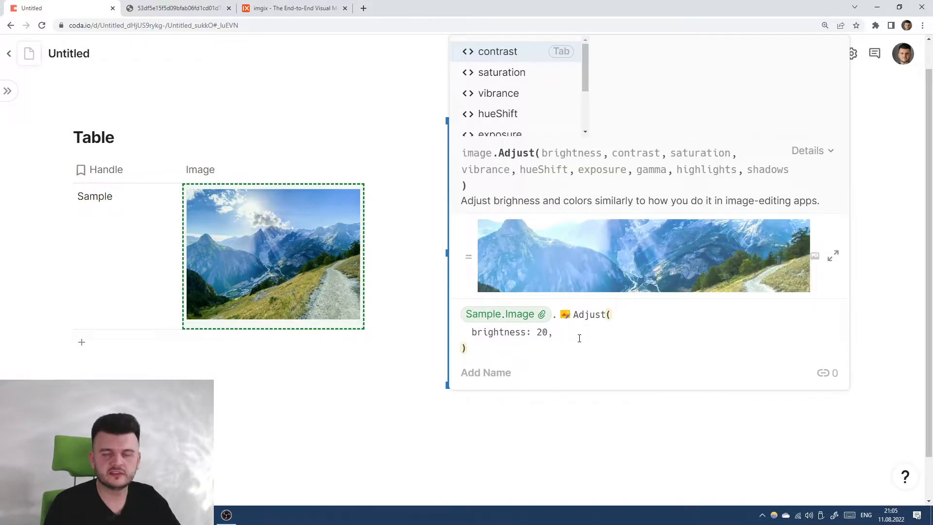
pyautogui.press('Escape')
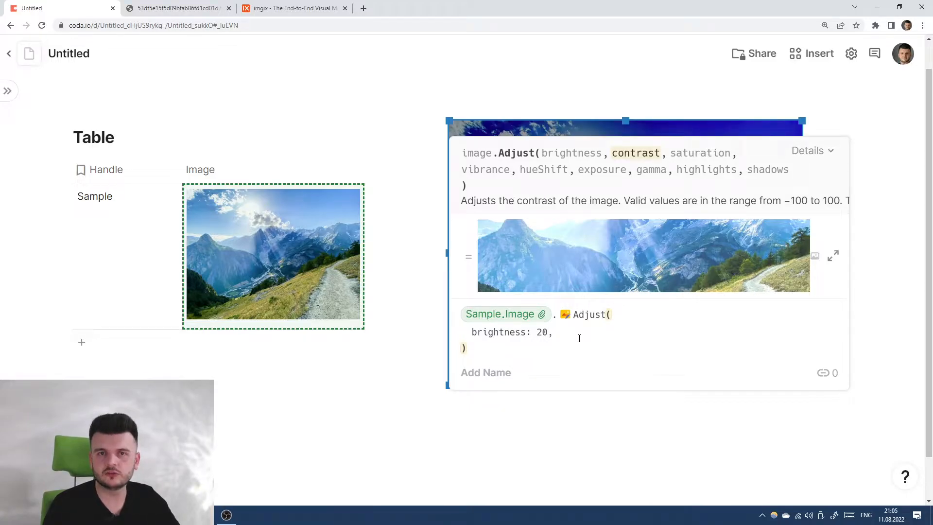
pyautogui.press('BackSpace')
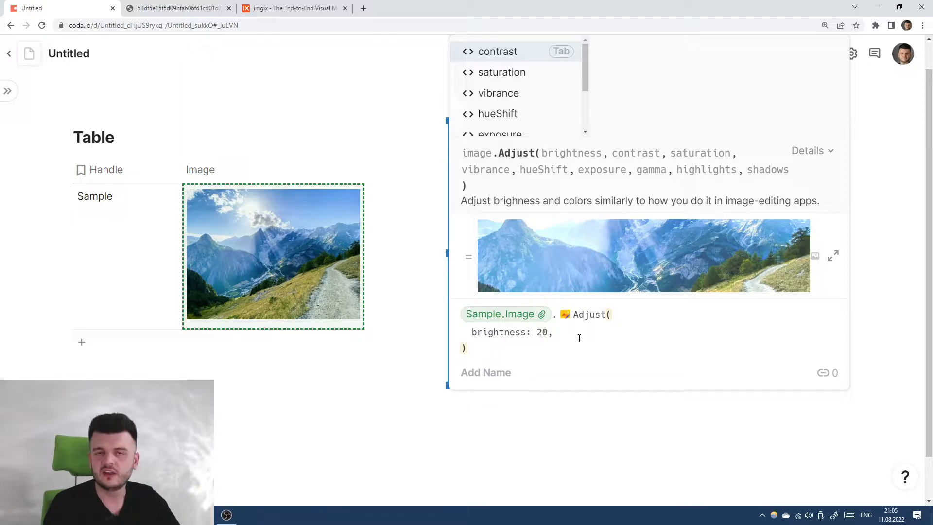
# Step: Add the argument hueShift: 180 on a new line below brightness and apply the formula
pyautogui.hotkey('shift', 'Return')
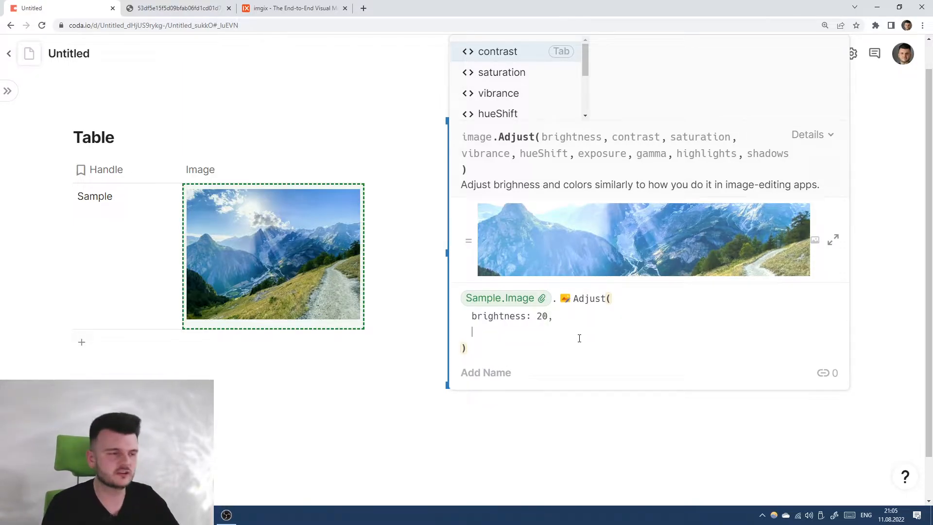
pyautogui.write('hueShift')
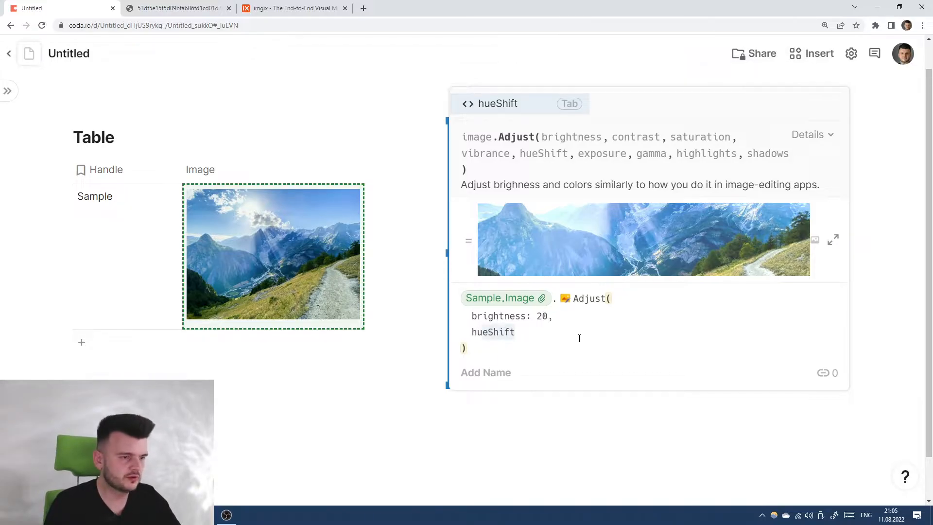
pyautogui.press('Tab')
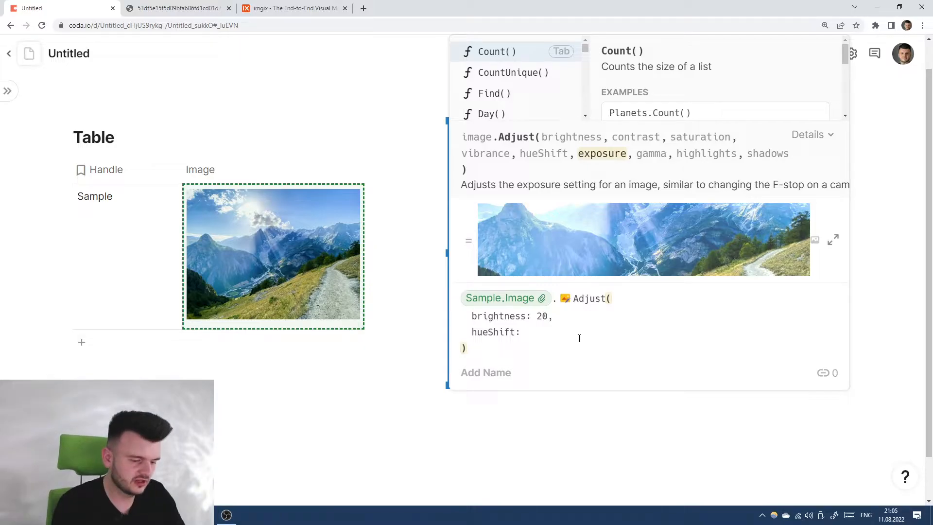
pyautogui.write('180')
pyautogui.press('Return')
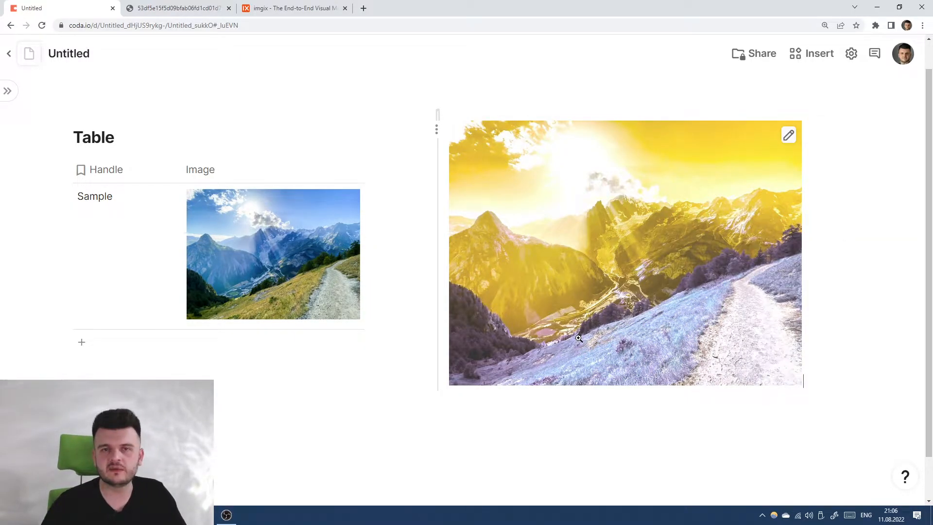
# Step: Set hueShift to 90 in the photo's Adjust formula
pyautogui.click(670, 255)
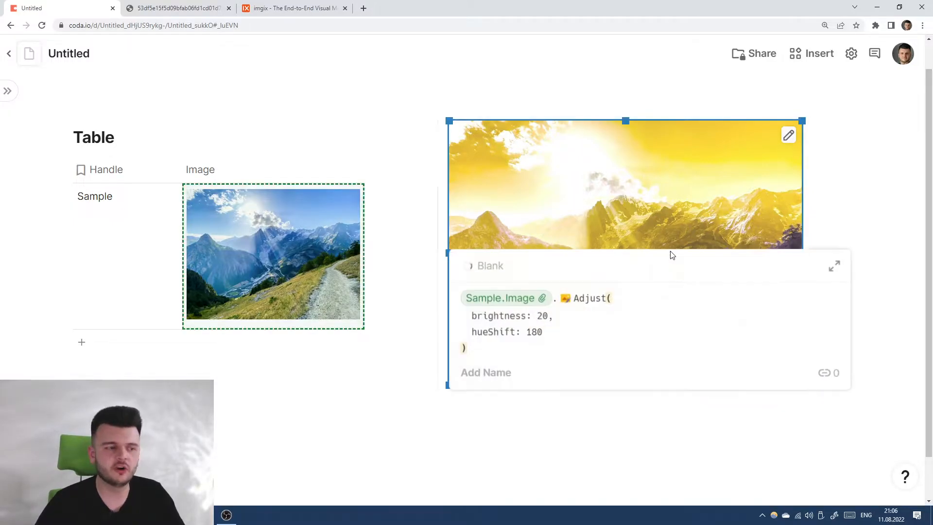
pyautogui.doubleClick(535, 331)
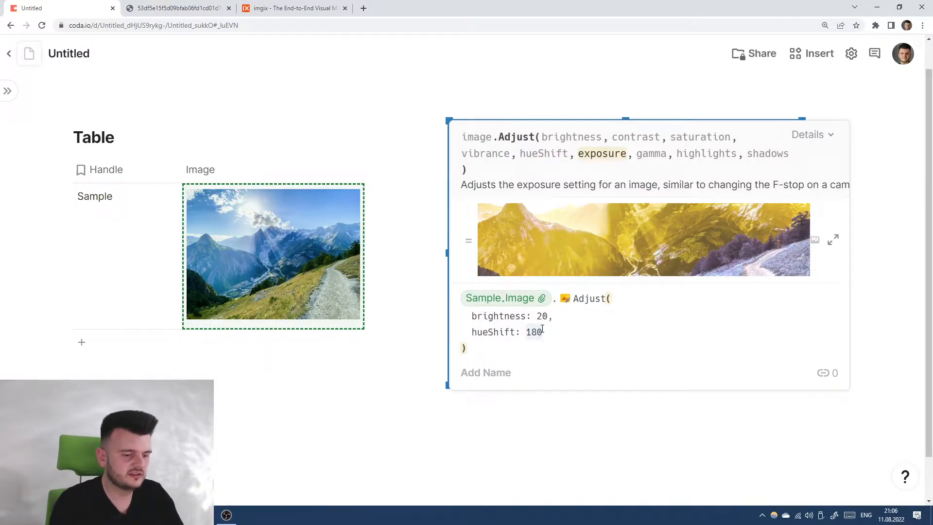
pyautogui.press('Return')
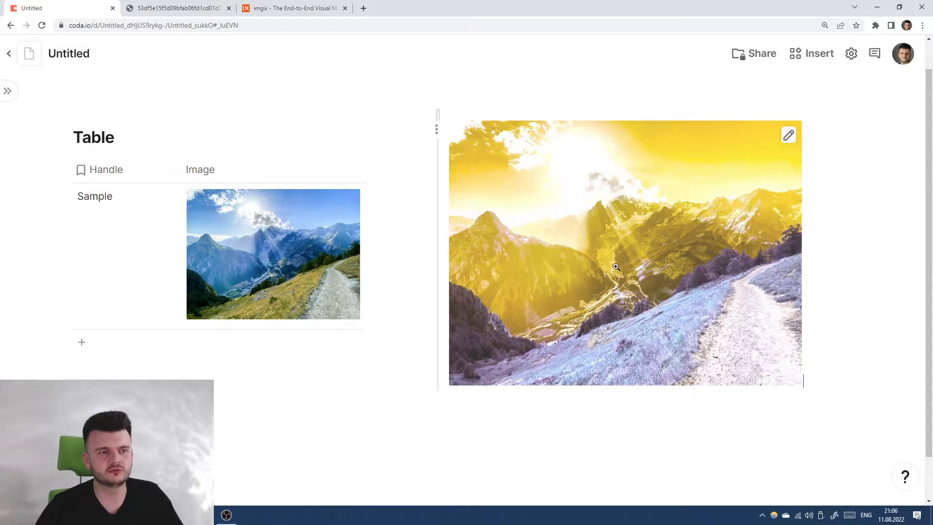
# Step: Set hueShift to -90 in the photo's Adjust formula and apply it
pyautogui.click(658, 243)
pyautogui.click(681, 215)
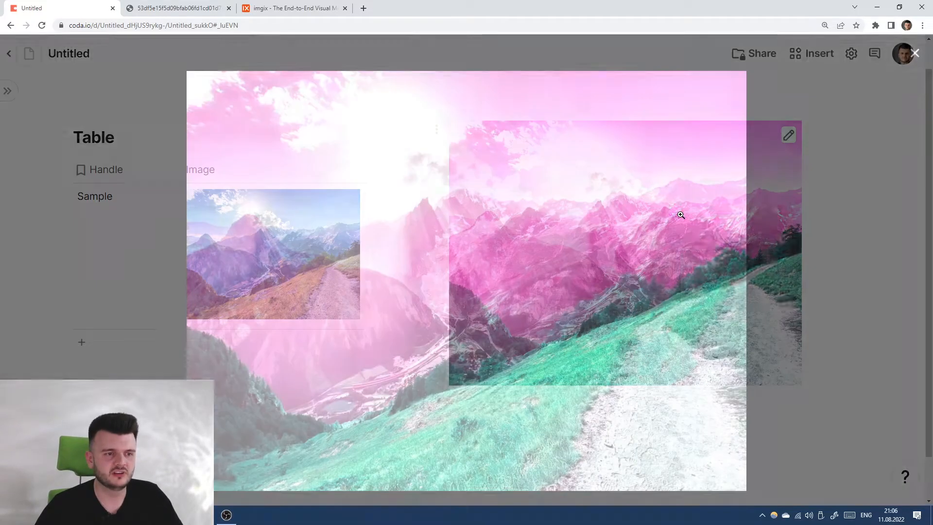
pyautogui.rightClick(681, 214)
pyautogui.click(624, 232)
pyautogui.click(637, 208)
pyautogui.click(636, 208)
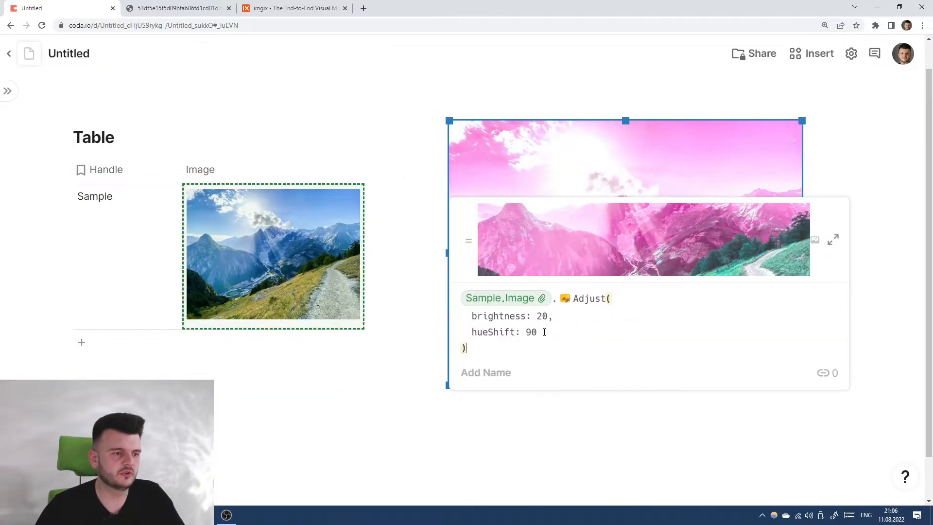
pyautogui.click(528, 332)
pyautogui.write('-90')
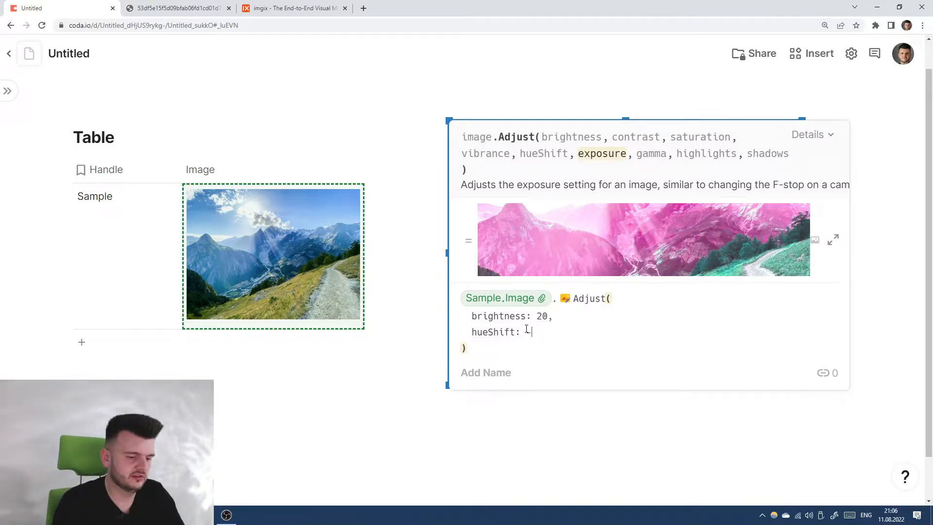
pyautogui.press('Return')
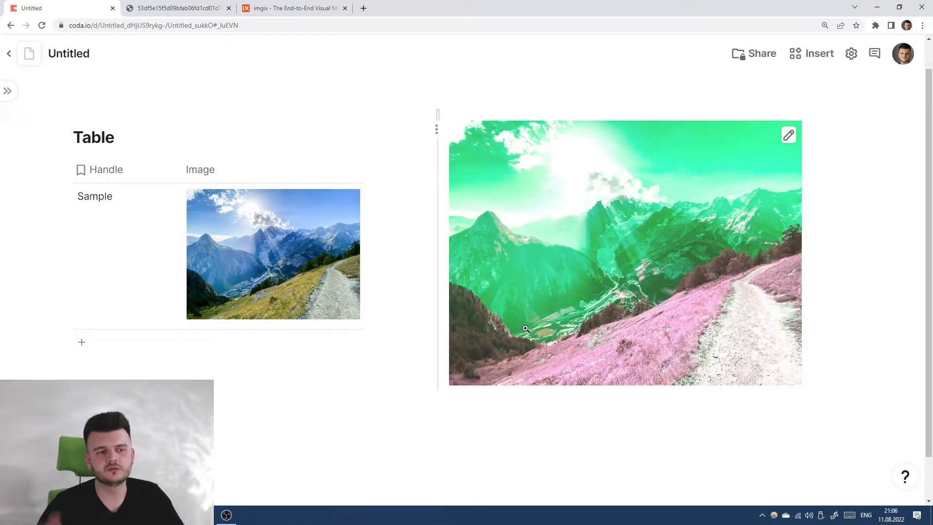
# Step: Remove the hueShift argument from the photo's Adjust formula
pyautogui.click(655, 225)
pyautogui.click(655, 224)
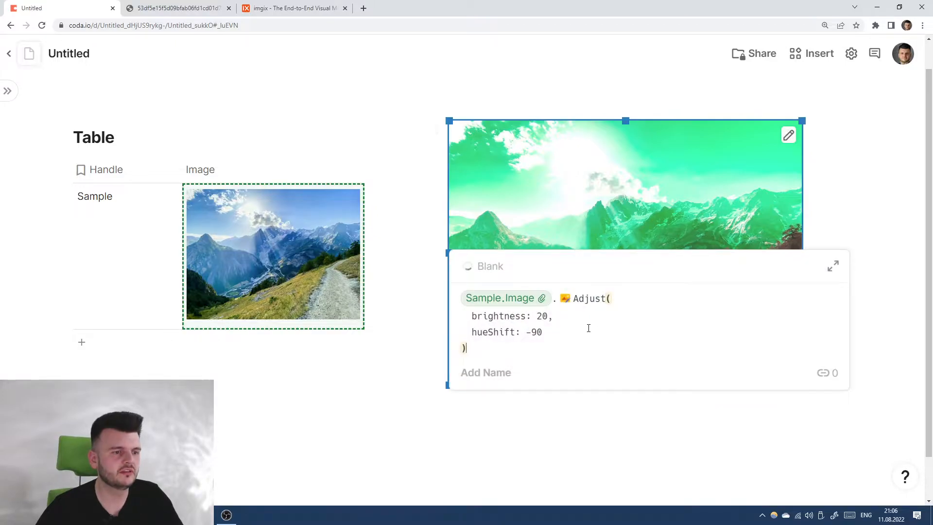
pyautogui.moveTo(558, 331); pyautogui.dragTo(476, 334)
pyautogui.press('BackSpace')
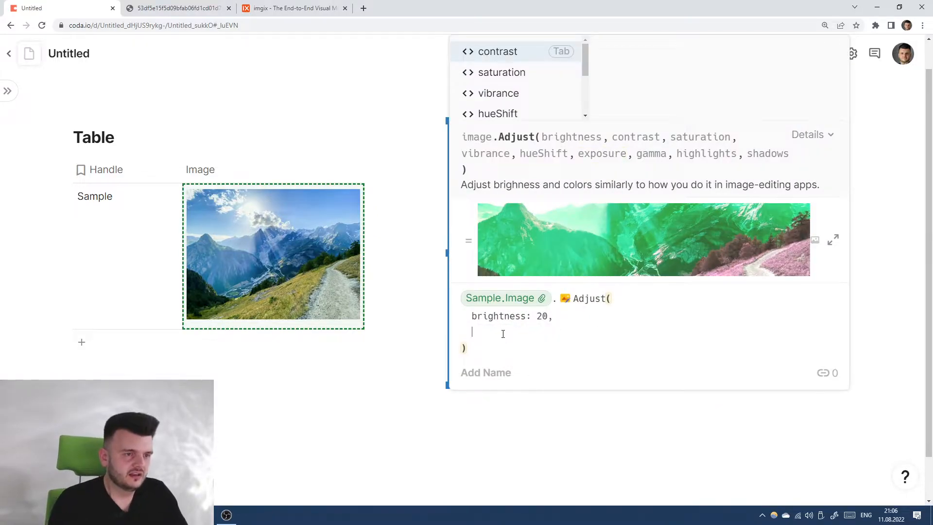
pyautogui.write('exposure')
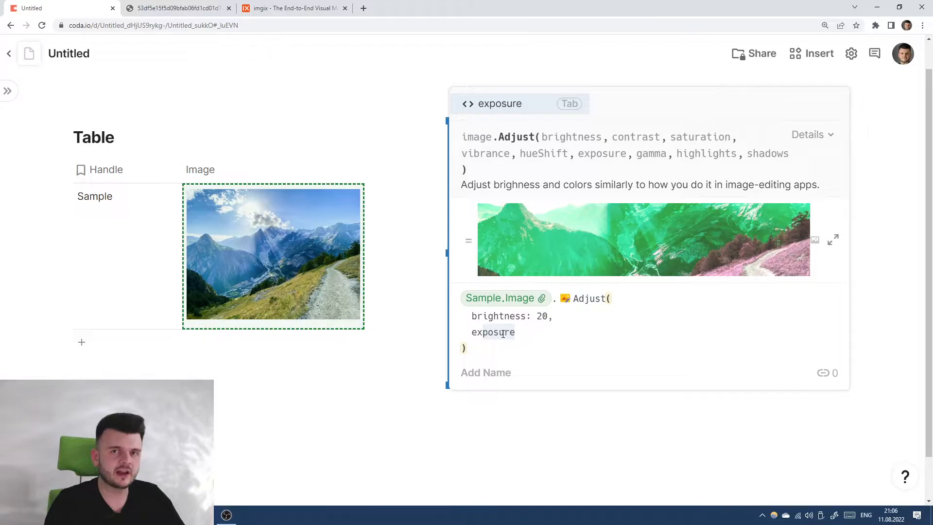
pyautogui.press('BackSpace')
pyautogui.press('BackSpace')
pyautogui.press('BackSpace')
pyautogui.press('BackSpace')
pyautogui.press('BackSpace')
pyautogui.press('BackSpace')
pyautogui.press('BackSpace')
pyautogui.press('BackSpace')
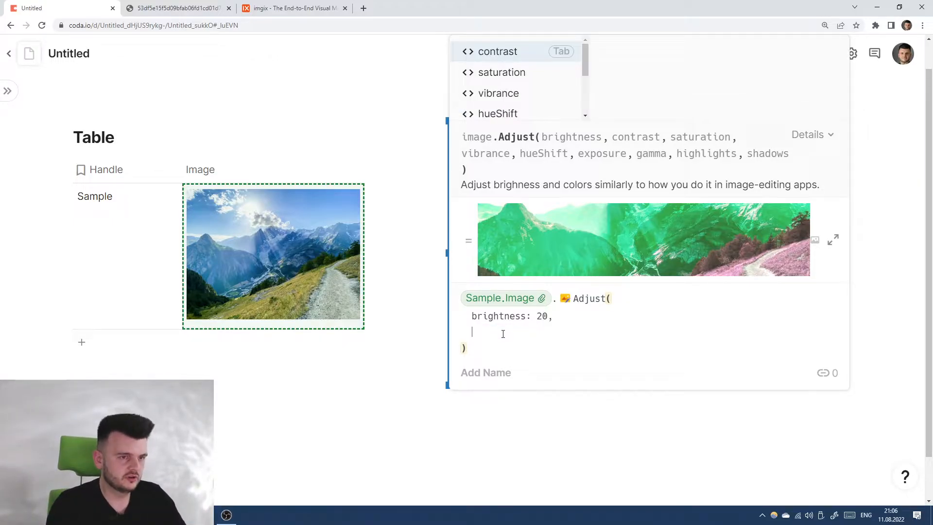
# Step: Add the argument saturation: -100 below brightness, apply the formula and reopen it for editing
pyautogui.write('saturation: -100')
pyautogui.press('Return')
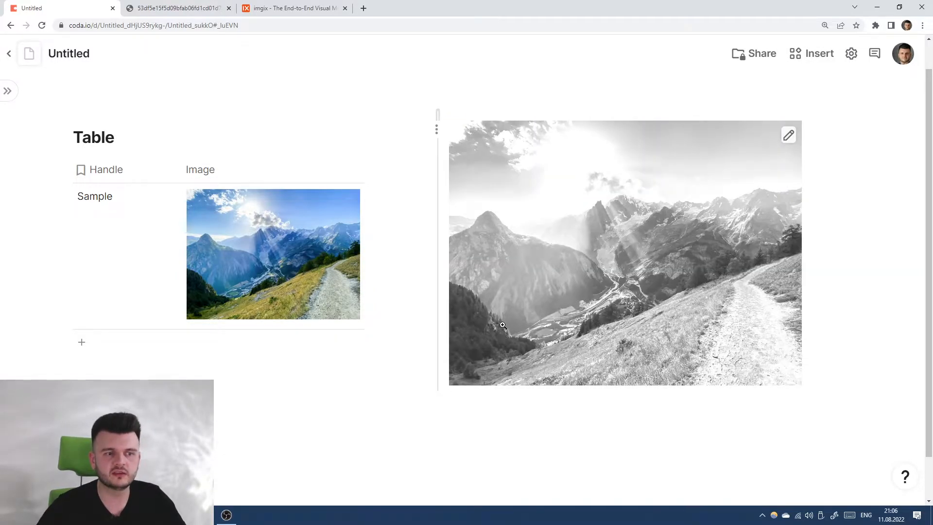
pyautogui.click(621, 293)
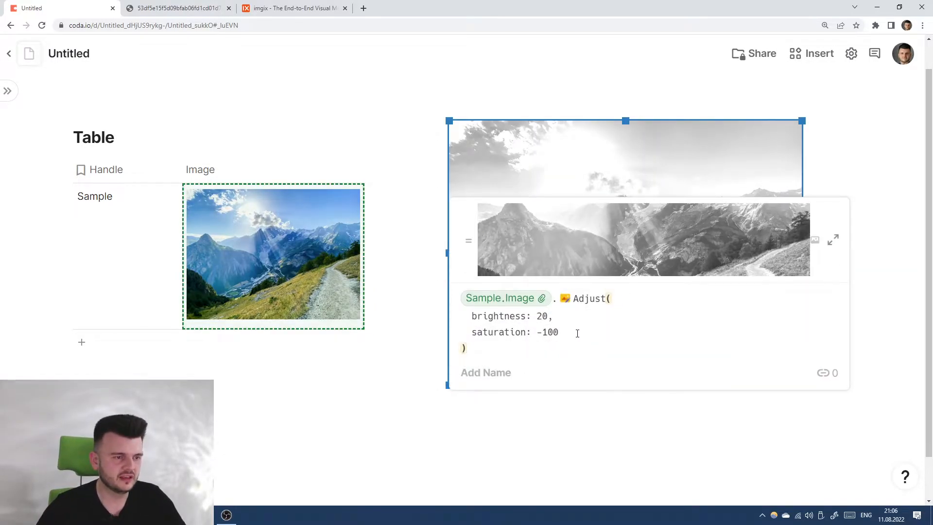
pyautogui.click(575, 334)
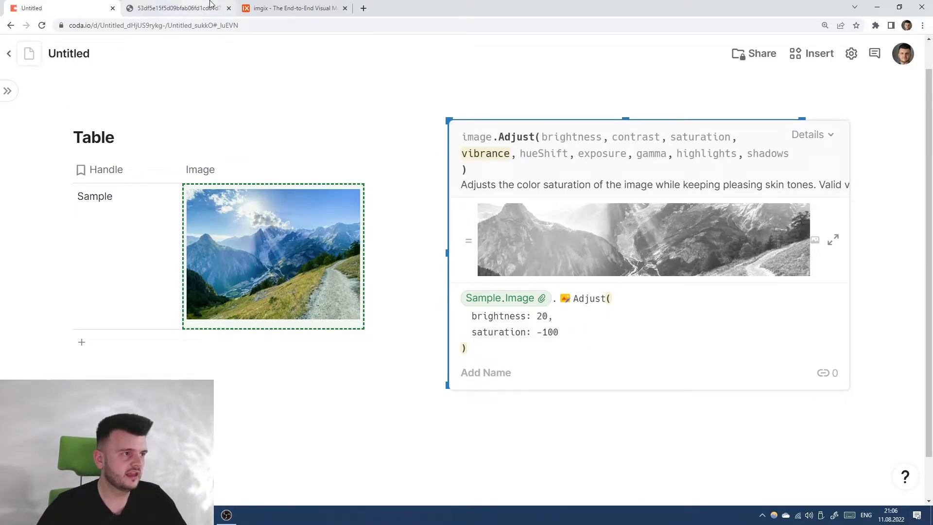
# Step: Close the two browser tabs with the standalone image and the imgix website
pyautogui.click(171, 5)
pyautogui.middleClick(192, 8)
pyautogui.middleClick(175, 9)
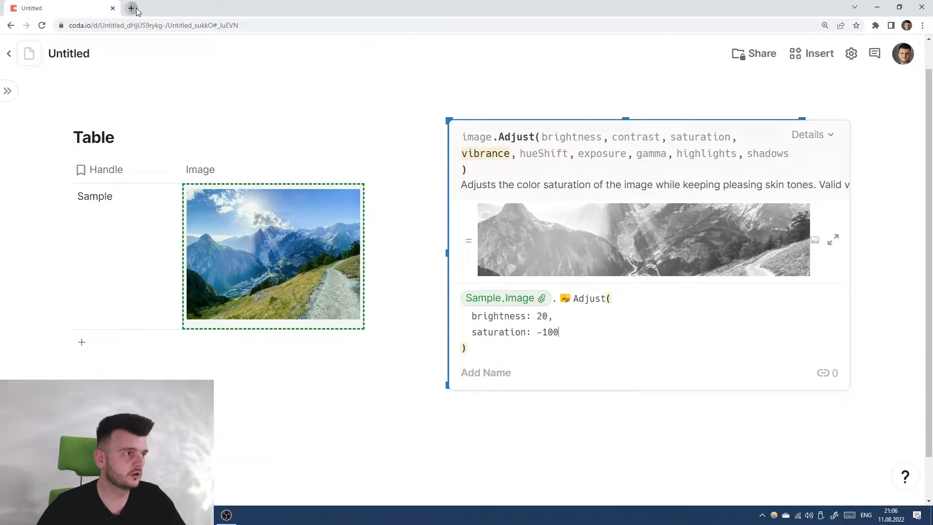
# Step: Open the Edit Images Pack Playground doc in a new browser tab
pyautogui.click(133, 9)
pyautogui.write('coda')
pyautogui.press('Down')
pyautogui.press('Down')
pyautogui.press('Down')
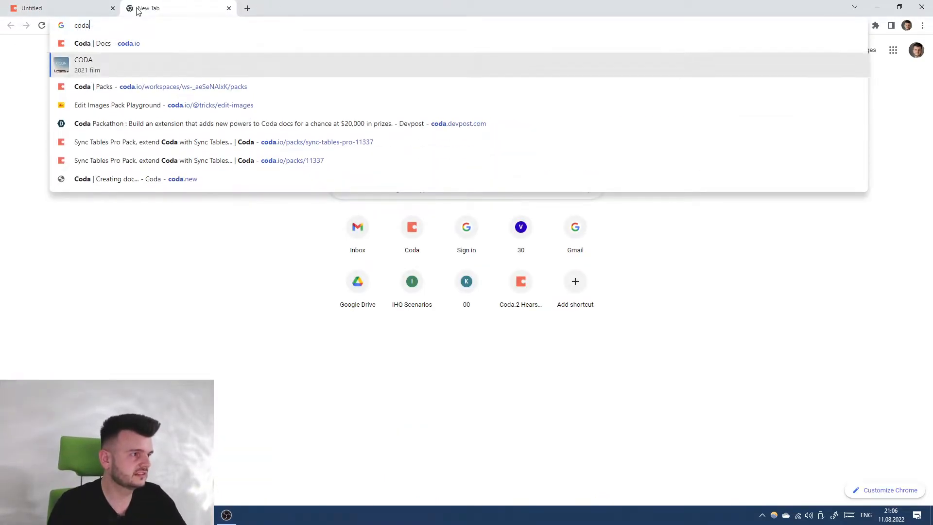
pyautogui.press('Return')
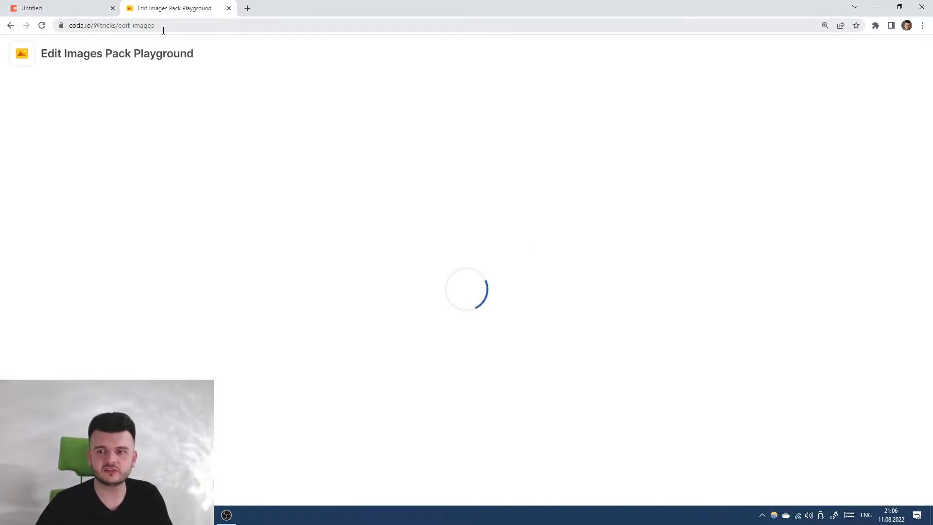
# Step: In the Adjust section, set Brightness to 46, Contrast to -18, Saturation to 31, Vibrance to -32, Hue Shift to 150 and Exposure to -42
pyautogui.scroll(-10, 411, 179)
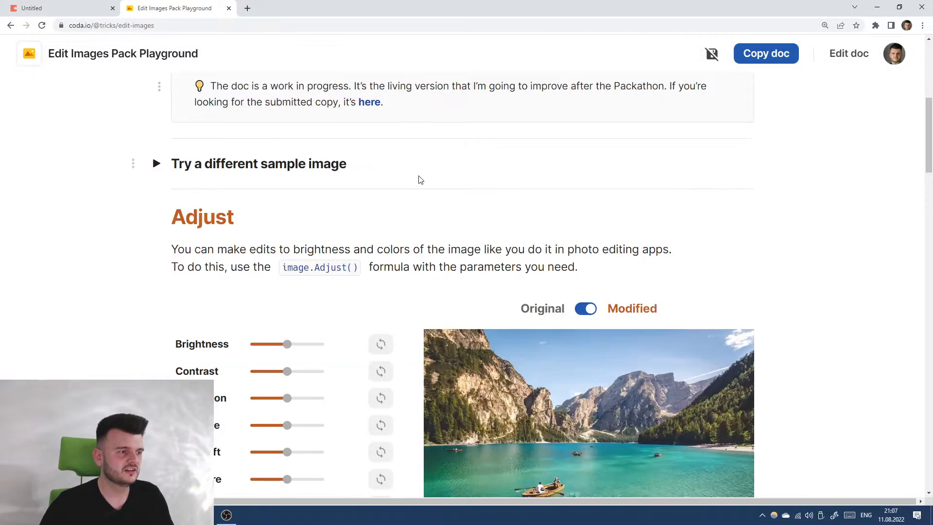
pyautogui.moveTo(288, 198); pyautogui.dragTo(302, 199)
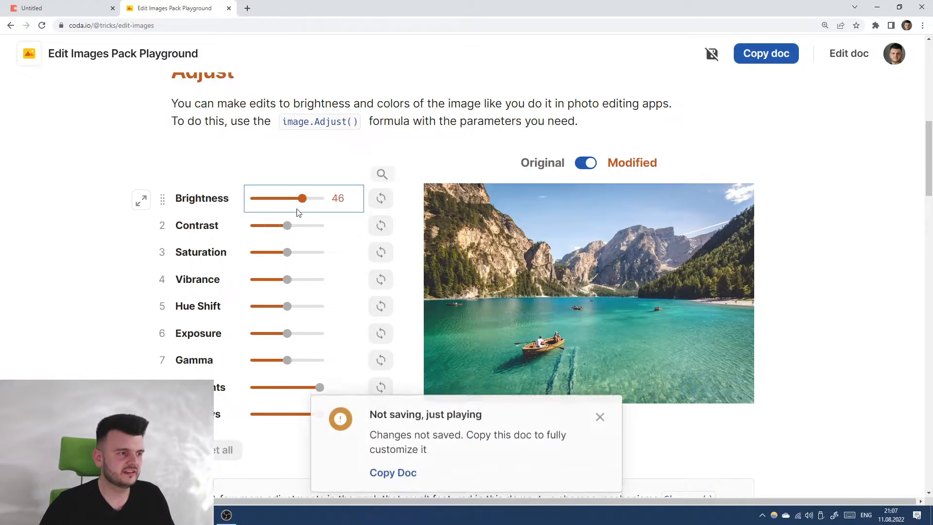
pyautogui.scroll(-1, 288, 225)
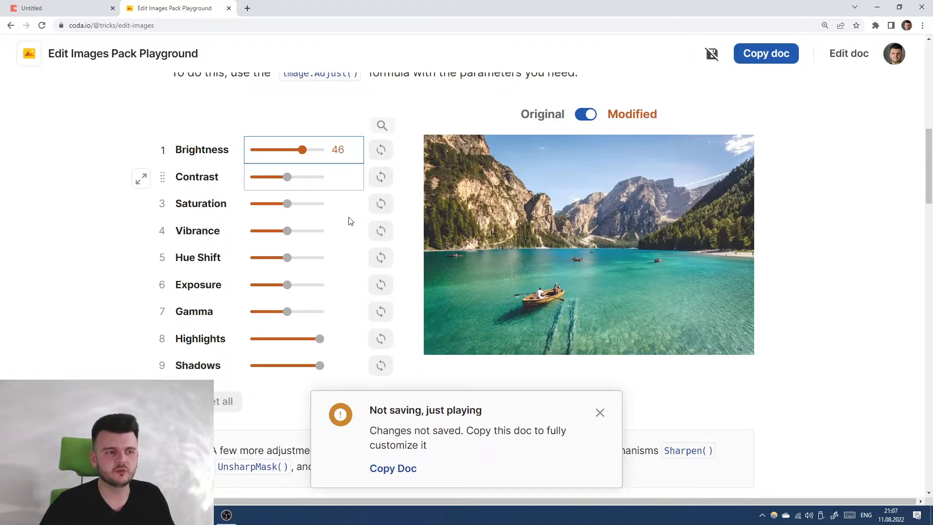
pyautogui.moveTo(287, 177); pyautogui.dragTo(277, 232)
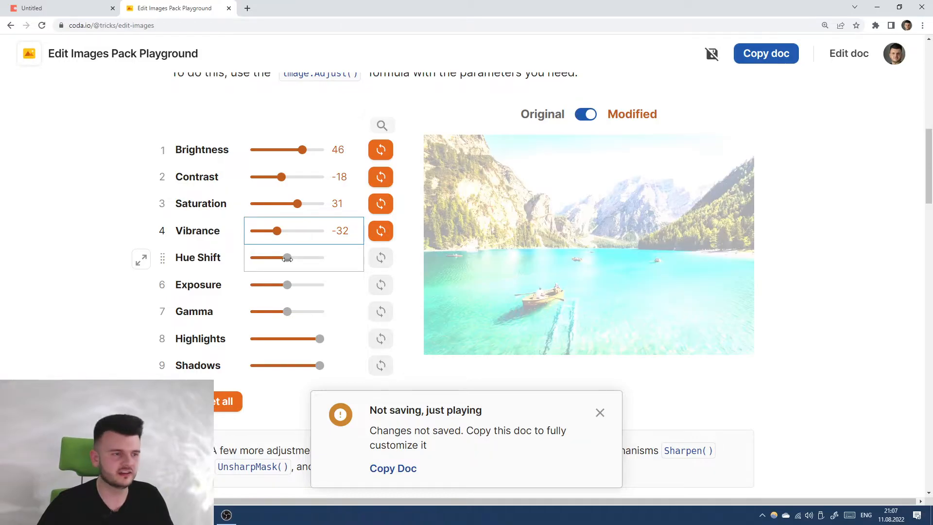
pyautogui.moveTo(287, 259); pyautogui.dragTo(301, 258)
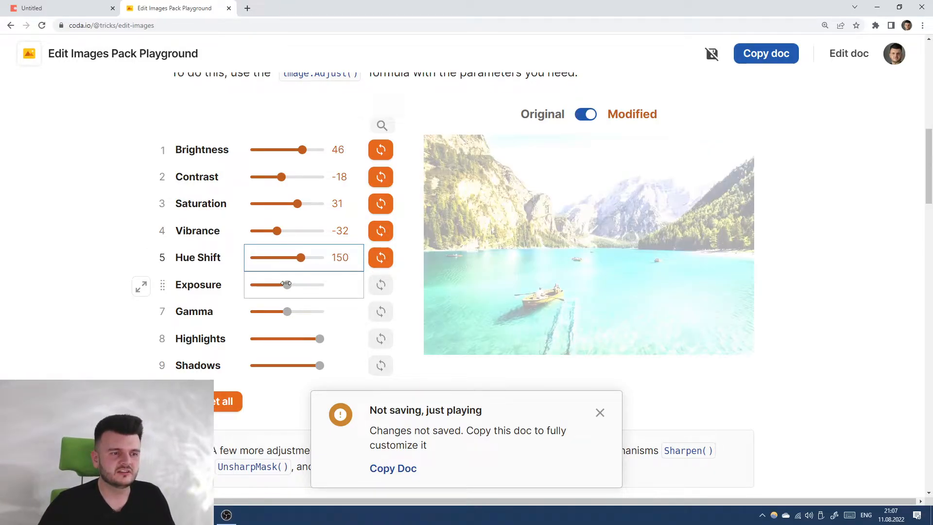
pyautogui.moveTo(287, 285); pyautogui.dragTo(273, 287)
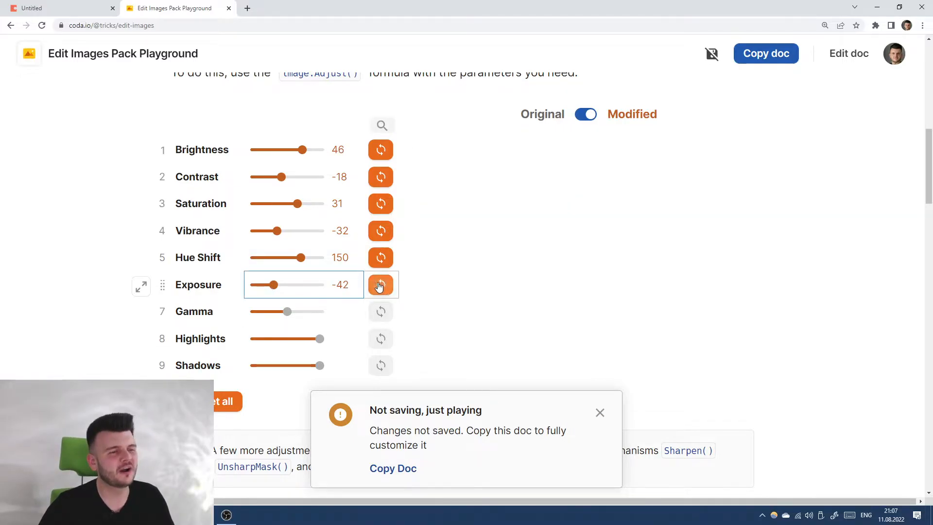
# Step: Set the playground's Brightness to 24 and Exposure to -20
pyautogui.moveTo(303, 149); pyautogui.dragTo(287, 150)
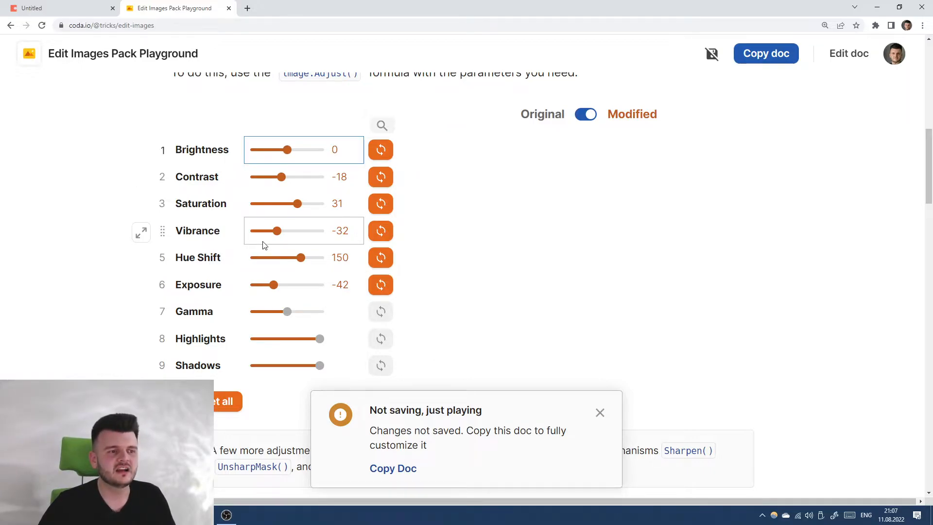
pyautogui.click(295, 149)
pyautogui.moveTo(274, 285); pyautogui.dragTo(281, 285)
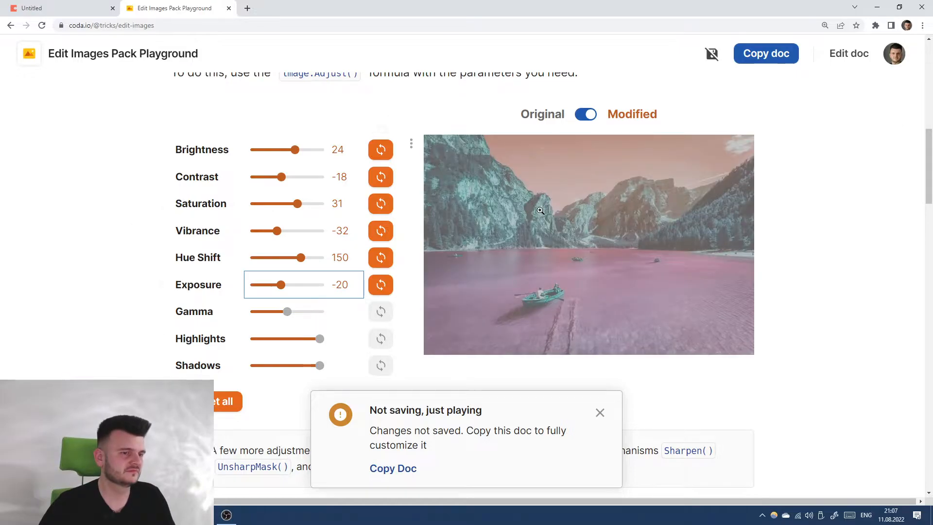
# Step: Return to the Untitled doc and strip the Adjust call from the photo's formula, leaving Sample.Image followed by a dot
pyautogui.click(47, 6)
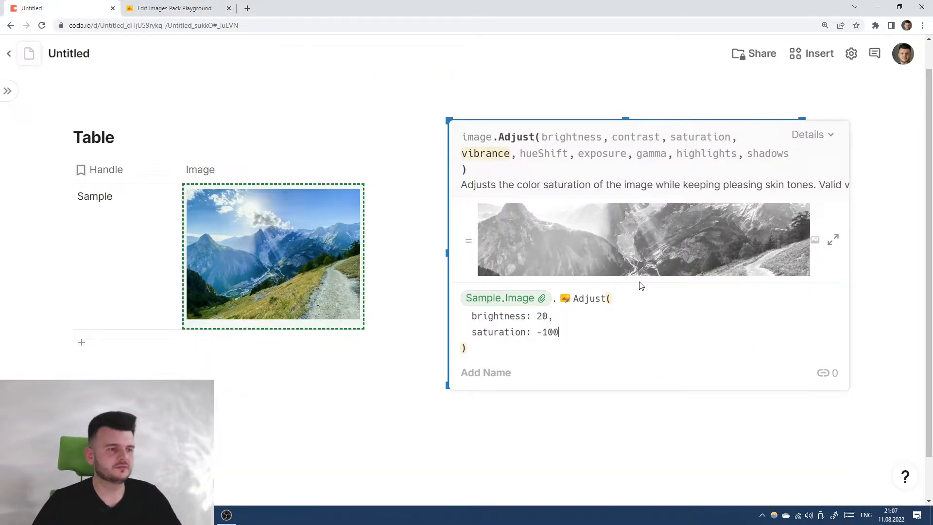
pyautogui.click(571, 452)
pyautogui.click(631, 224)
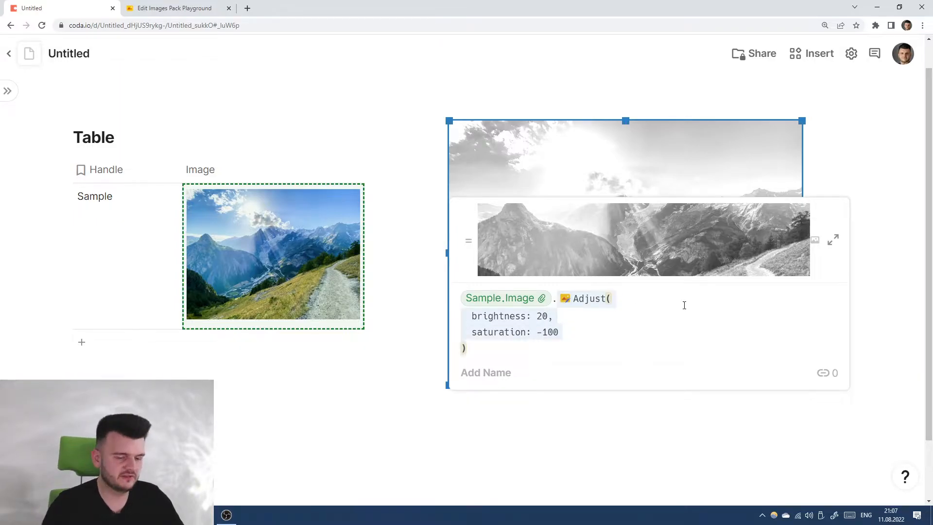
pyautogui.press('BackSpace')
pyautogui.press('BackSpace')
pyautogui.write('.')
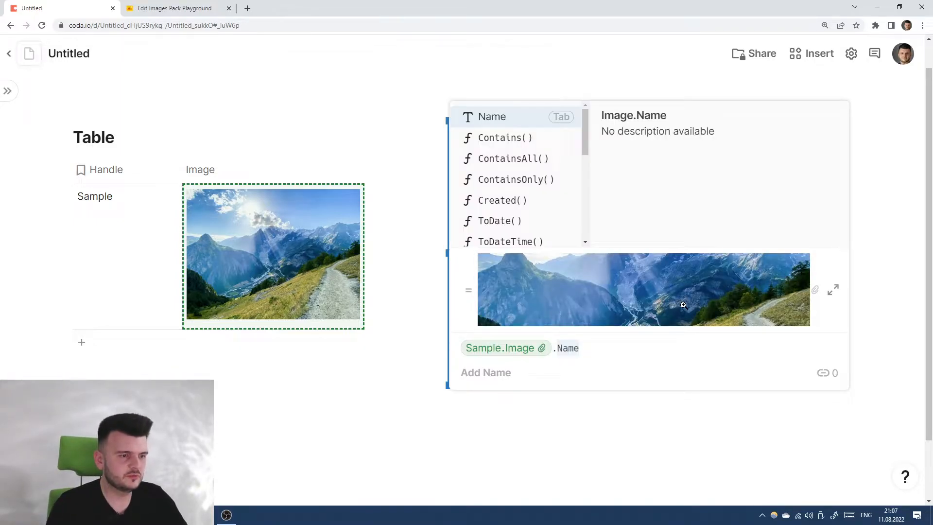
pyautogui.scroll(-5, 518, 165)
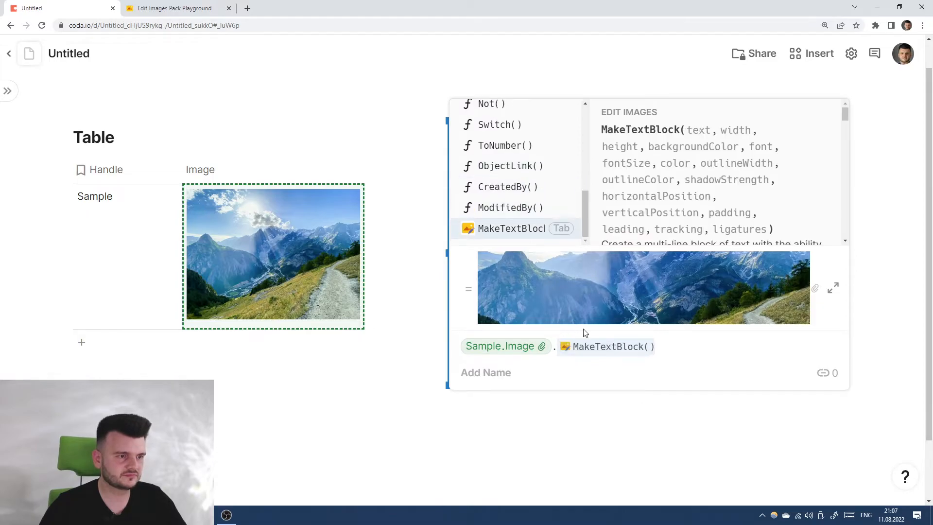
pyautogui.click(685, 348)
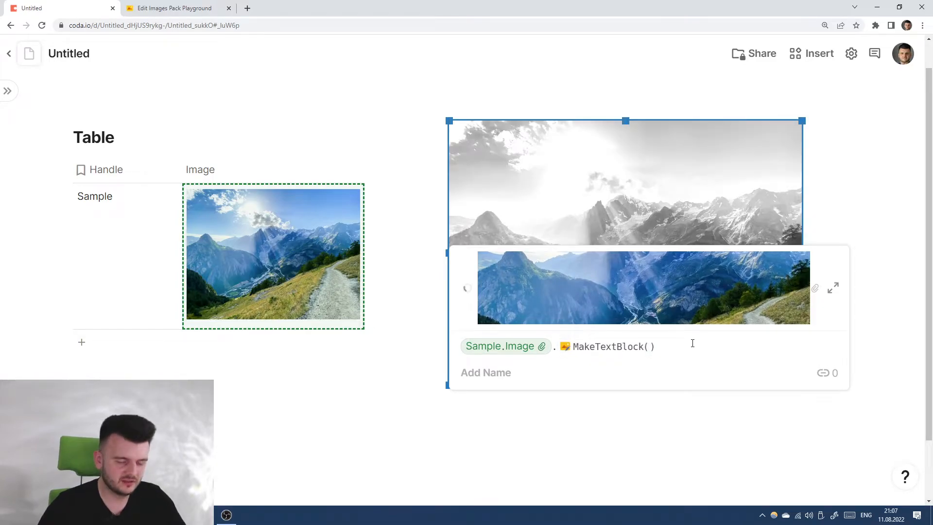
pyautogui.press('BackSpace')
pyautogui.press('BackSpace')
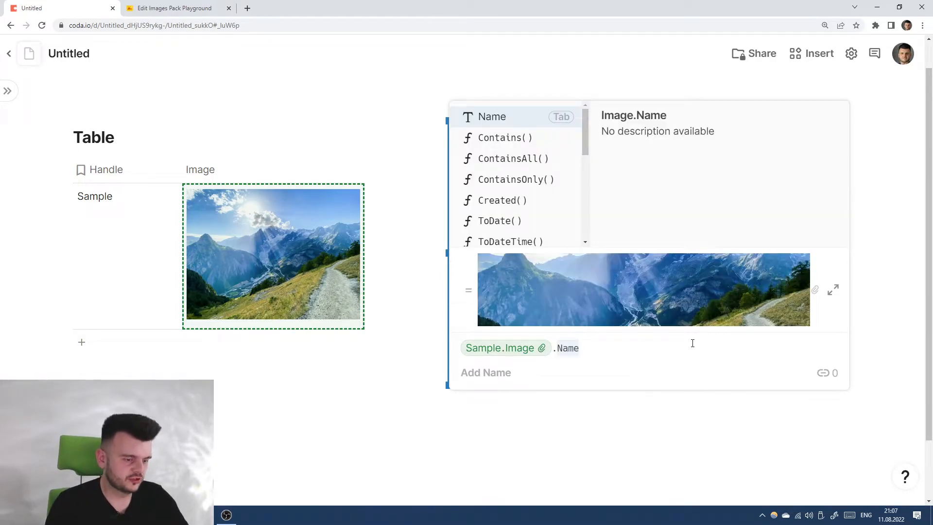
# Step: Complete the photo's formula with Grayscale() on Sample.Image and apply it
pyautogui.write('Gra')
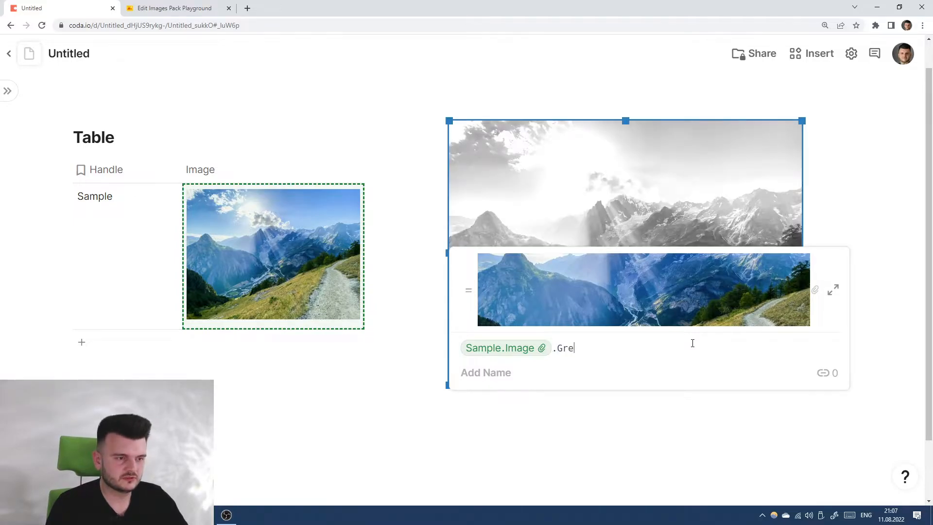
pyautogui.press('Tab')
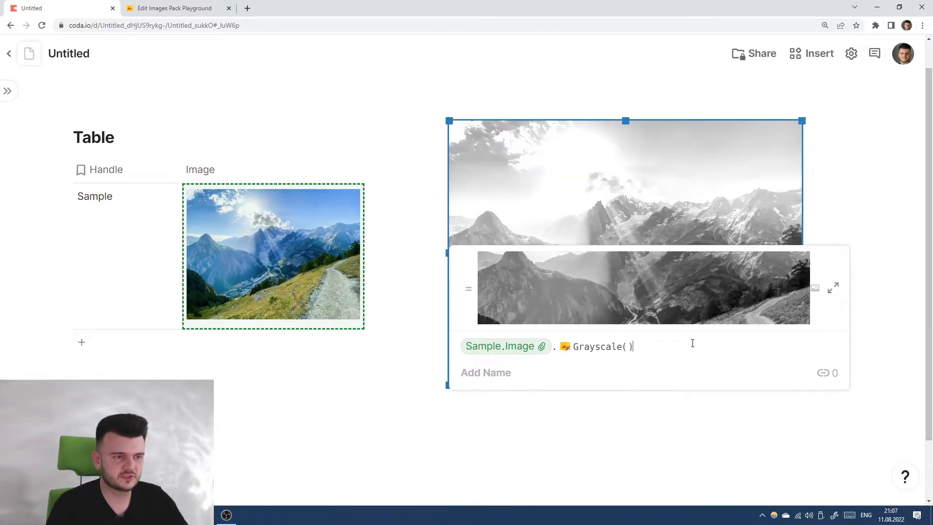
pyautogui.press('Return')
# Step: Replace Grayscale() in the photo's formula with Adjust(brightness: -10)
pyautogui.click(637, 243)
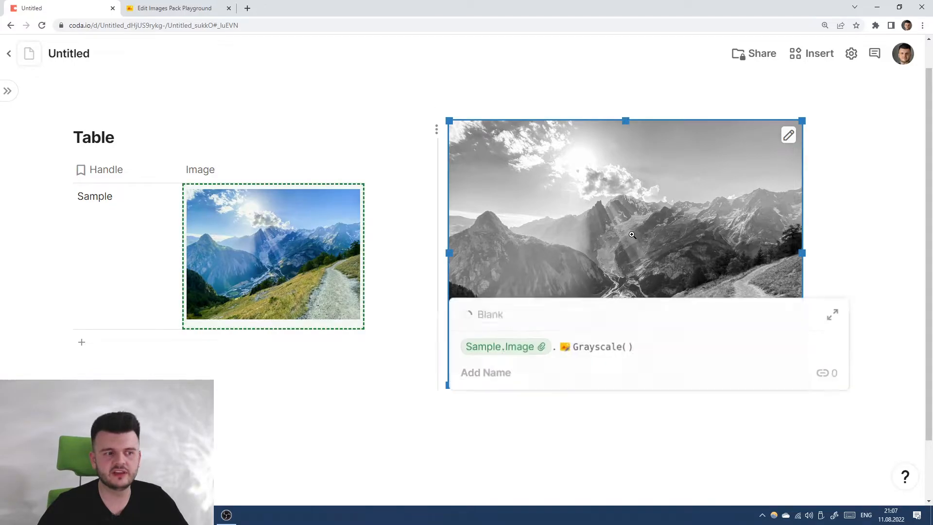
pyautogui.press('BackSpace')
pyautogui.write('Ad')
pyautogui.press('Tab')
pyautogui.click(609, 342)
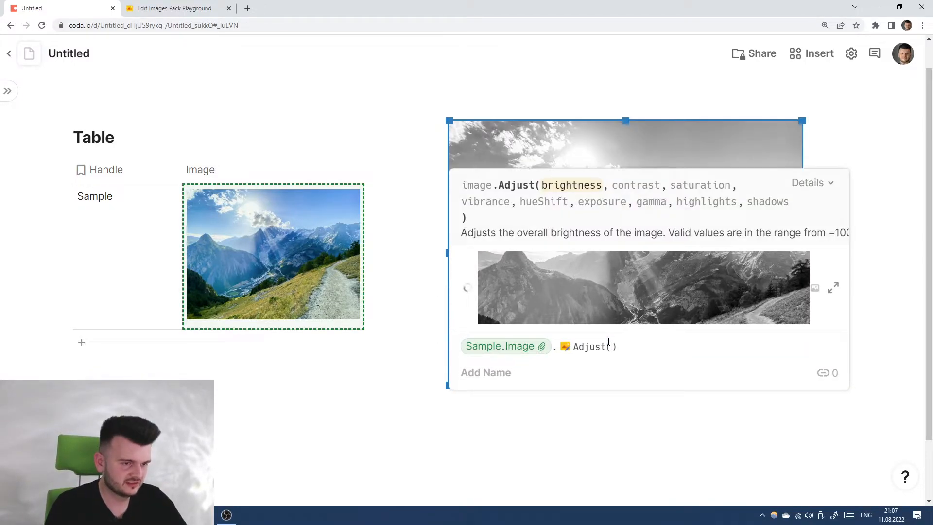
pyautogui.write('brightnes:s')
pyautogui.press('BackSpace')
pyautogui.press('BackSpace')
pyautogui.write('s: -10')
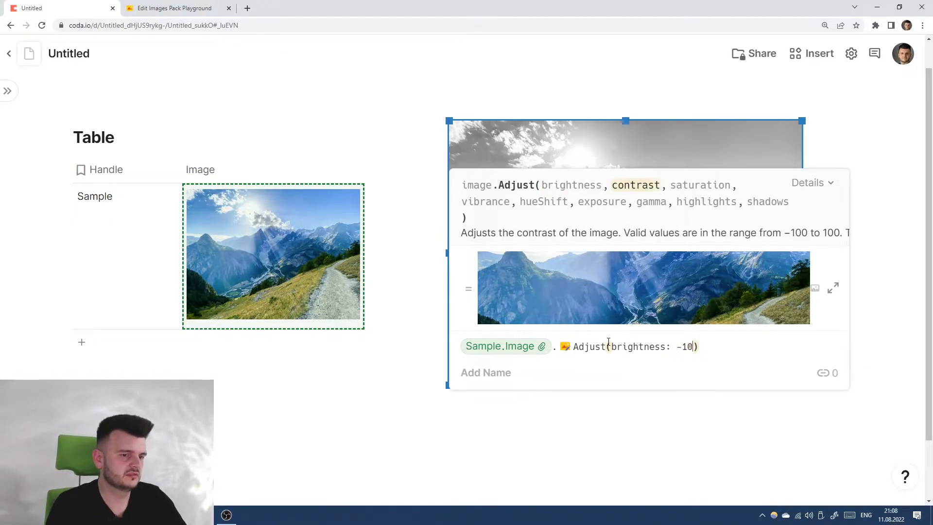
# Step: Chain Grayscale() after the Adjust call and apply the formula
pyautogui.write(').')
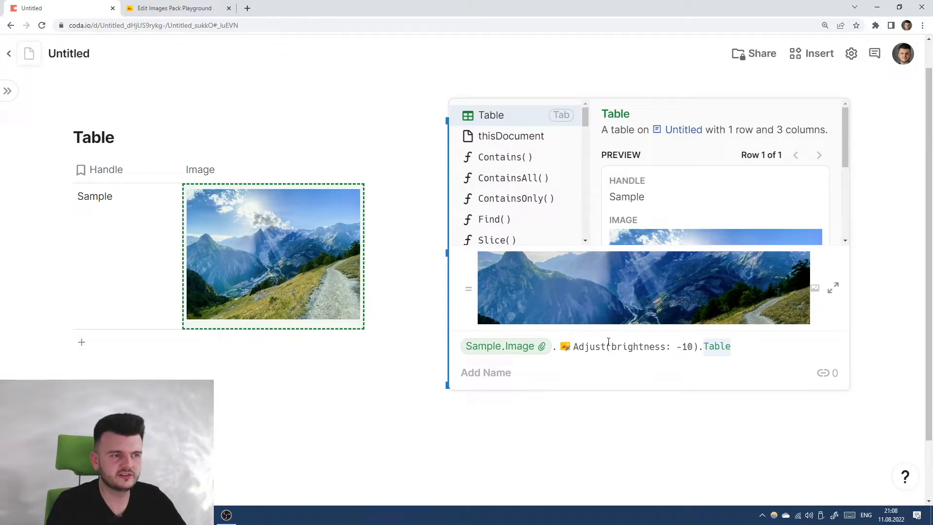
pyautogui.write('Gr')
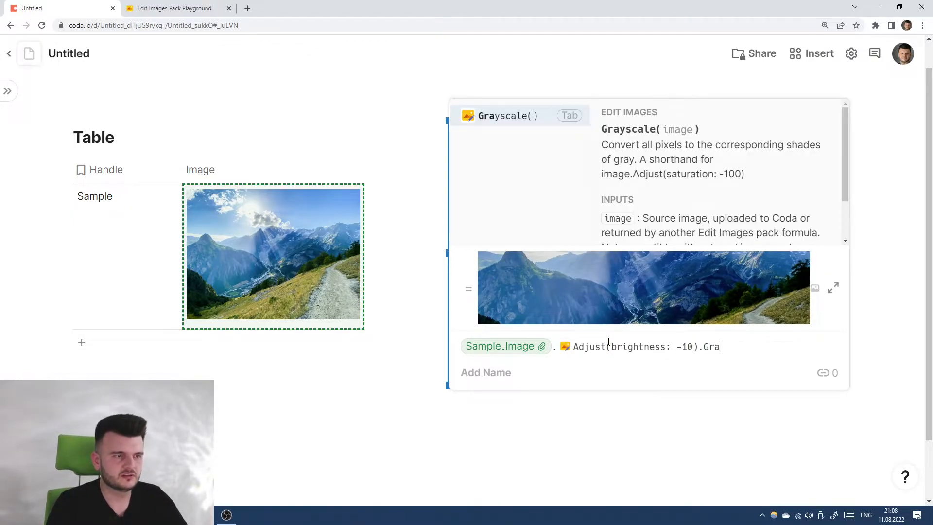
pyautogui.write('a')
pyautogui.press('Tab')
pyautogui.press('Return')
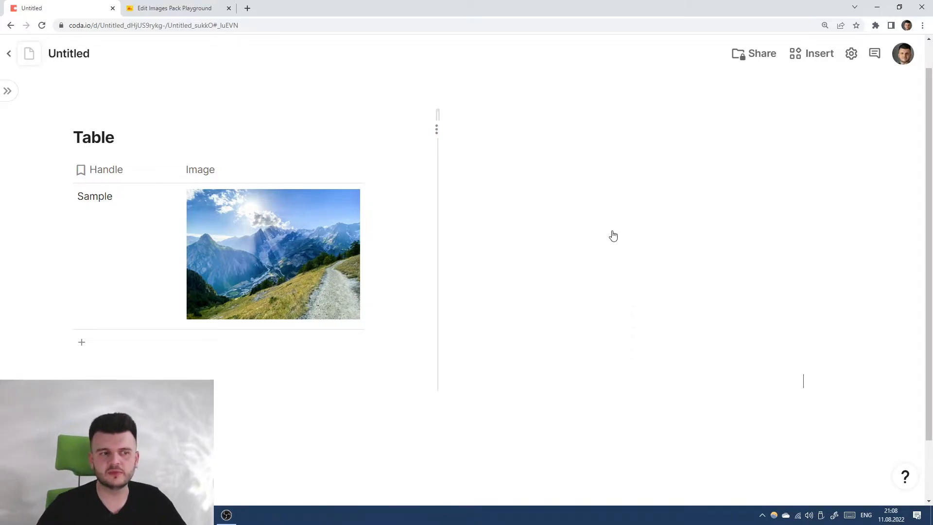
# Step: Delete the chained Adjust and Grayscale calls from the photo's formula, keeping Sample.Image and its dot
pyautogui.click(634, 238)
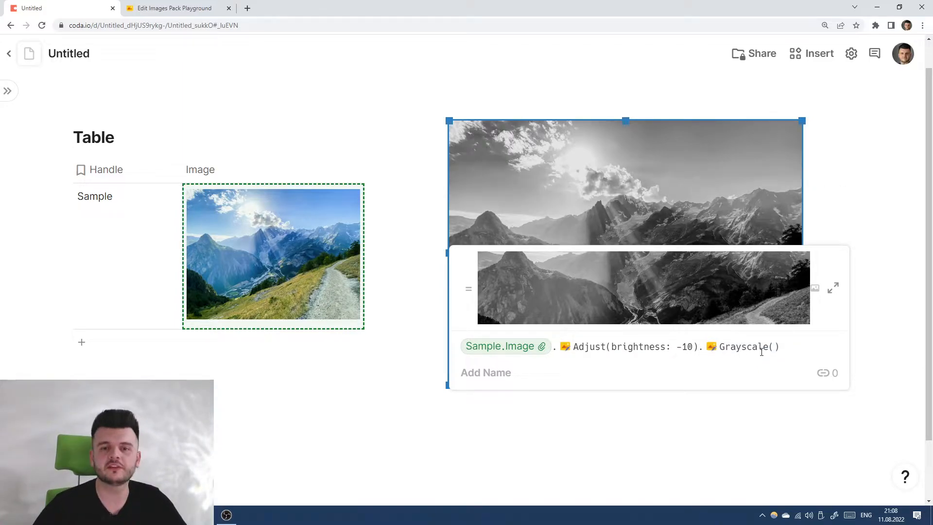
pyautogui.moveTo(778, 349); pyautogui.dragTo(560, 347)
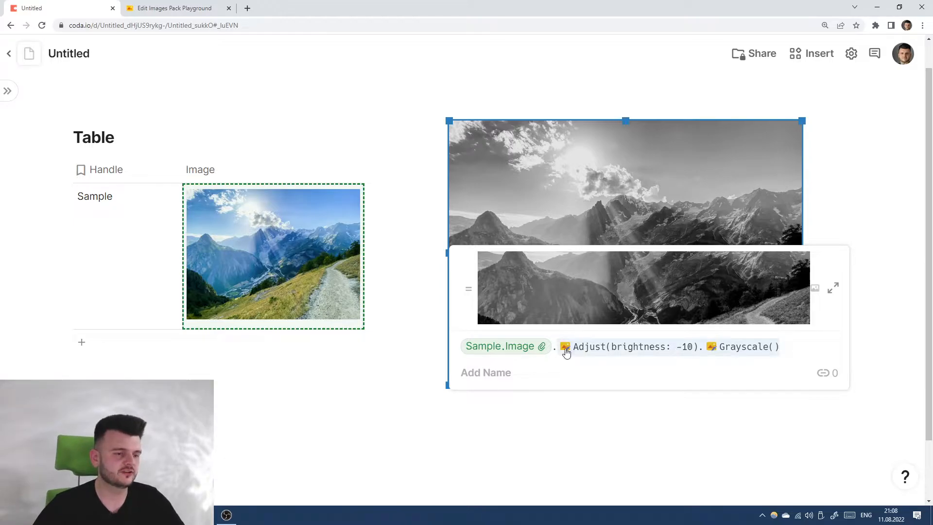
pyautogui.press('BackSpace')
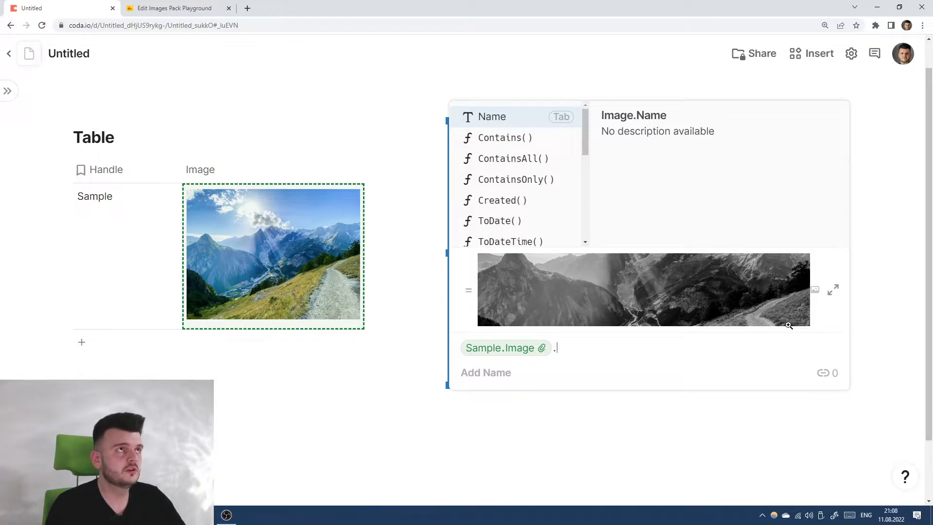
# Step: Complete the photo's formula with Sharpen(100) on Sample.Image, apply it and view the sharpened photo enlarged
pyautogui.write('s')
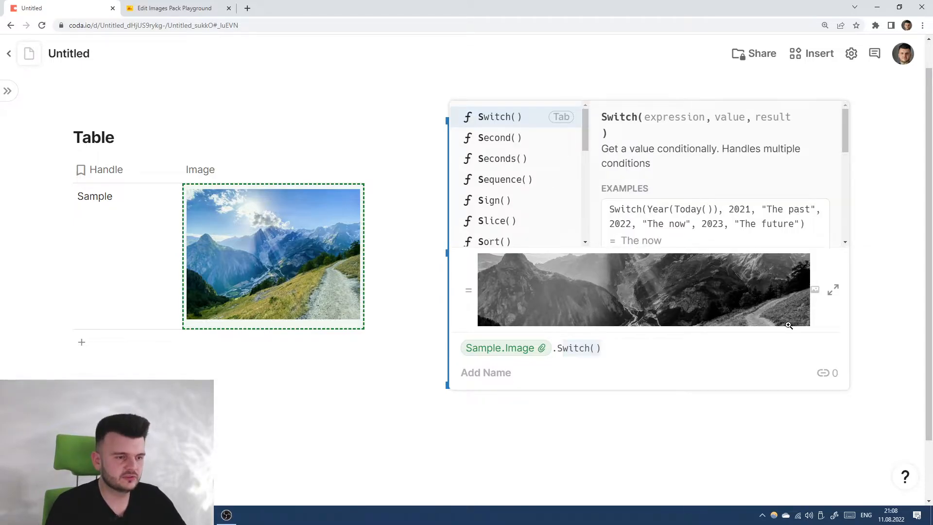
pyautogui.write('ha')
pyautogui.press('Tab')
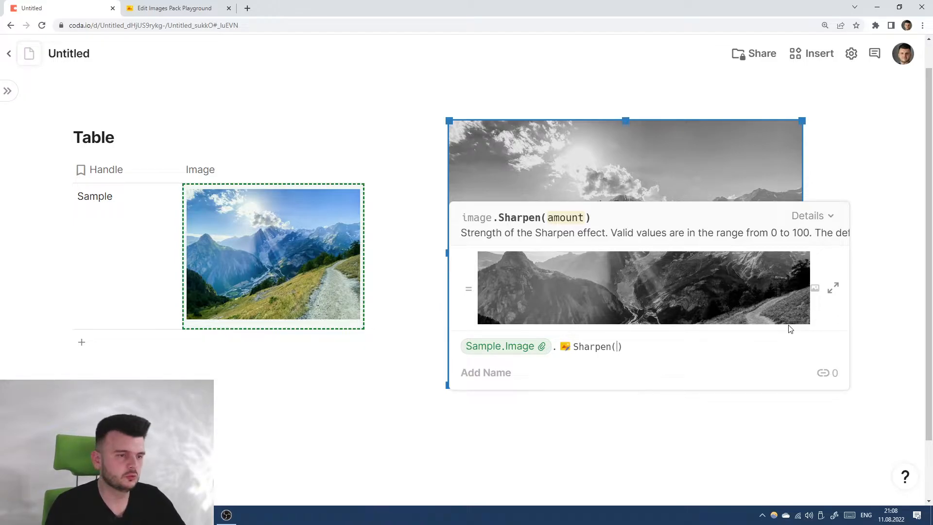
pyautogui.click(821, 216)
pyautogui.click(809, 102)
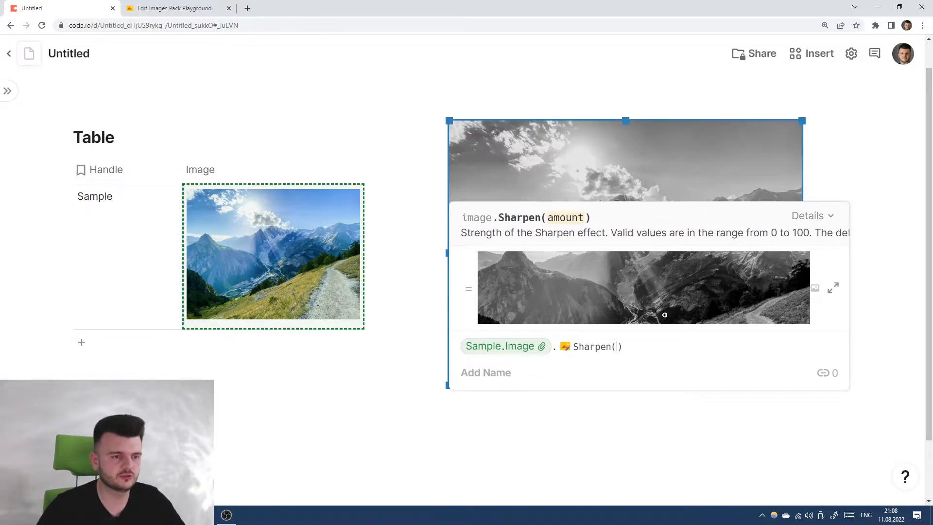
pyautogui.write('10')
pyautogui.press('Return')
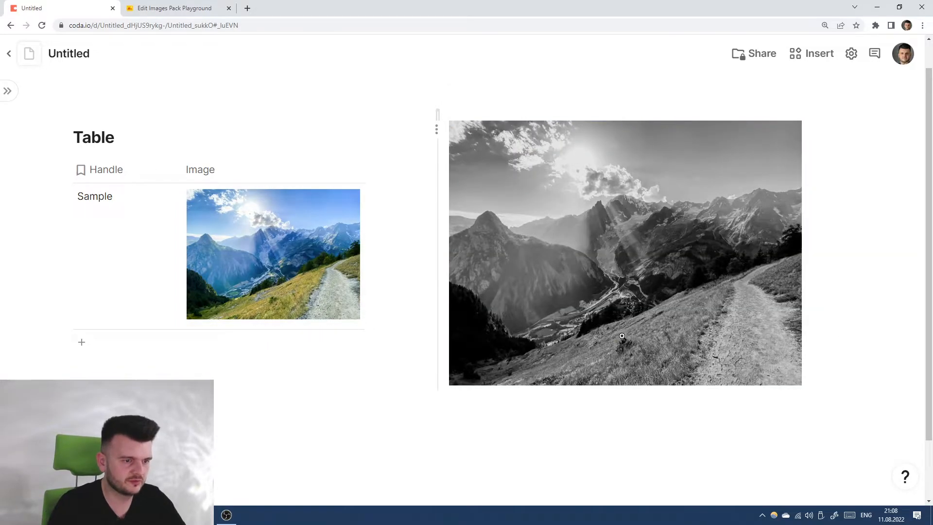
pyautogui.click(633, 222)
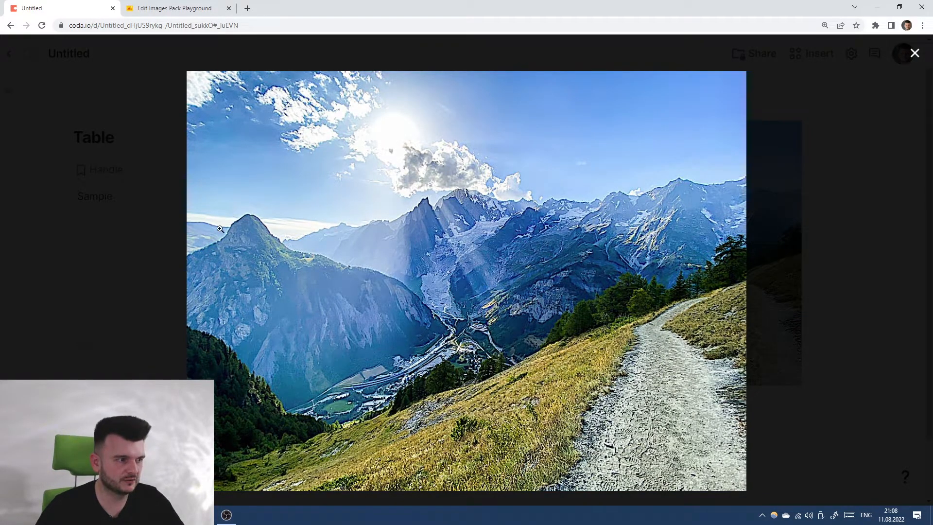
pyautogui.press('Escape')
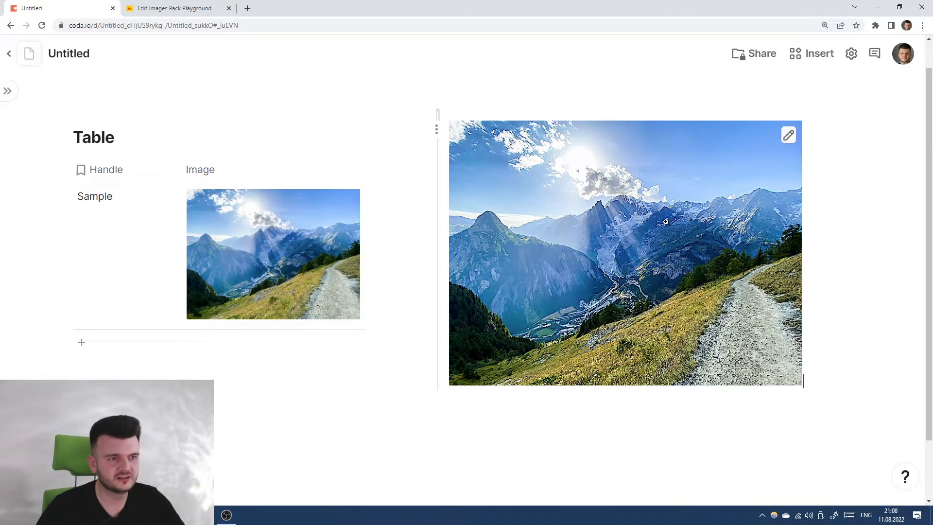
# Step: Replace Sharpen in the photo's formula with UnsharpMask(100, 2.5), apply it and view the photo enlarged
pyautogui.click(610, 353)
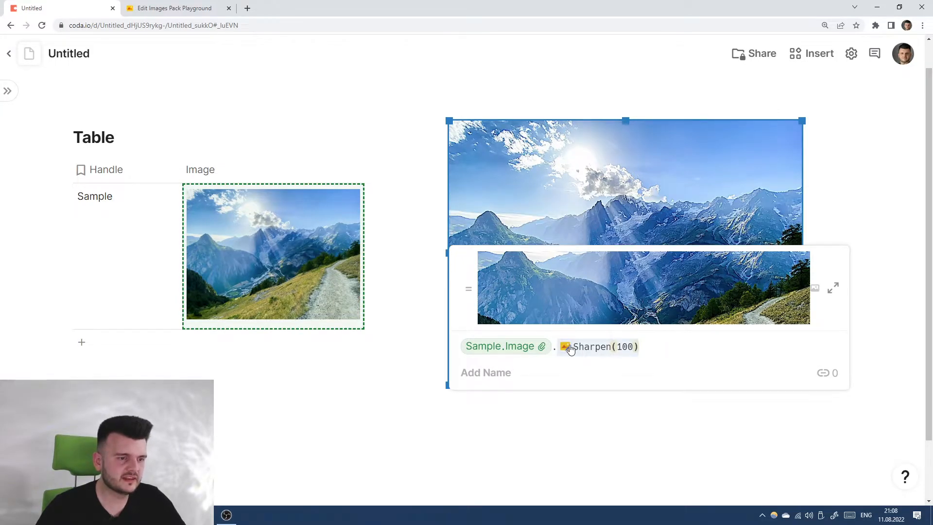
pyautogui.write('Un')
pyautogui.press('Down')
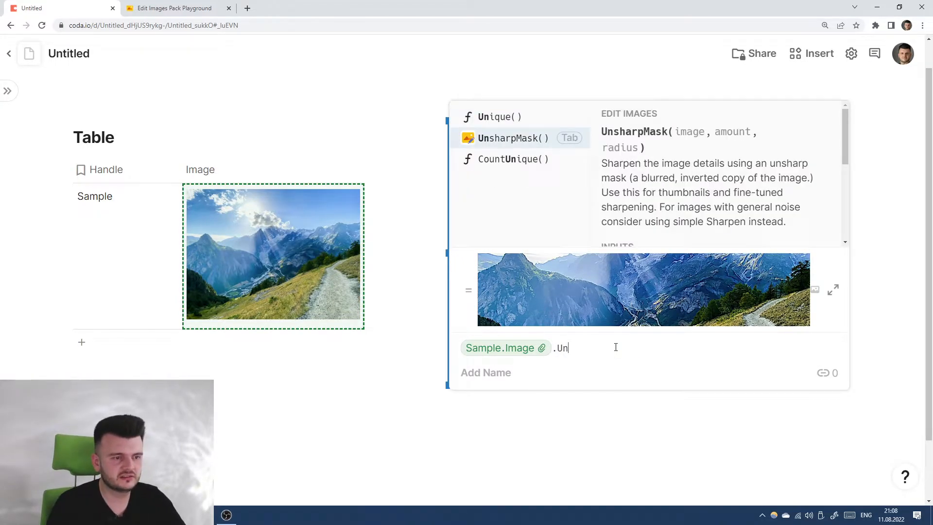
pyautogui.press('Tab')
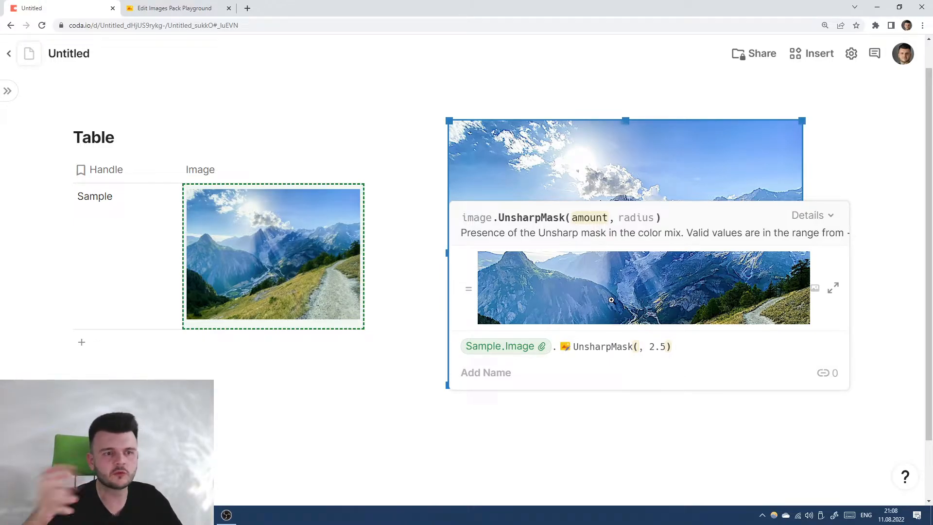
pyautogui.write('100')
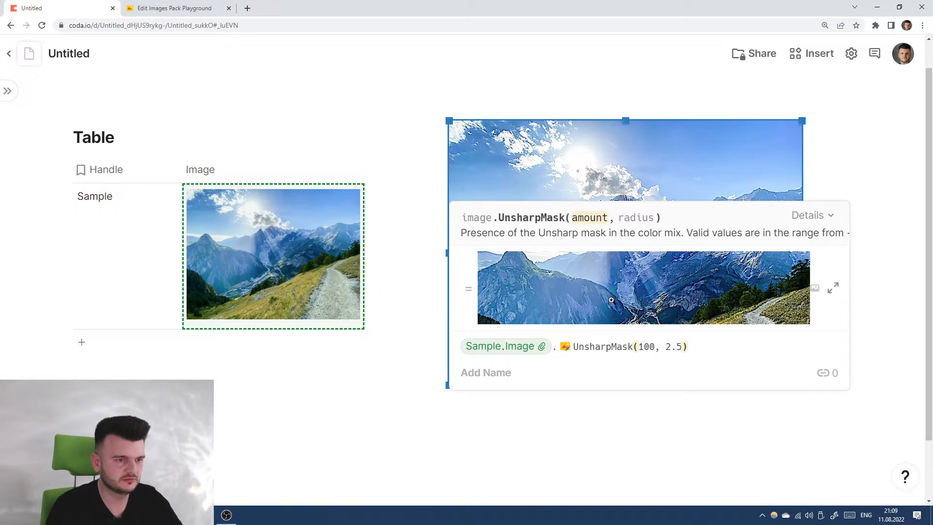
pyautogui.press('Return')
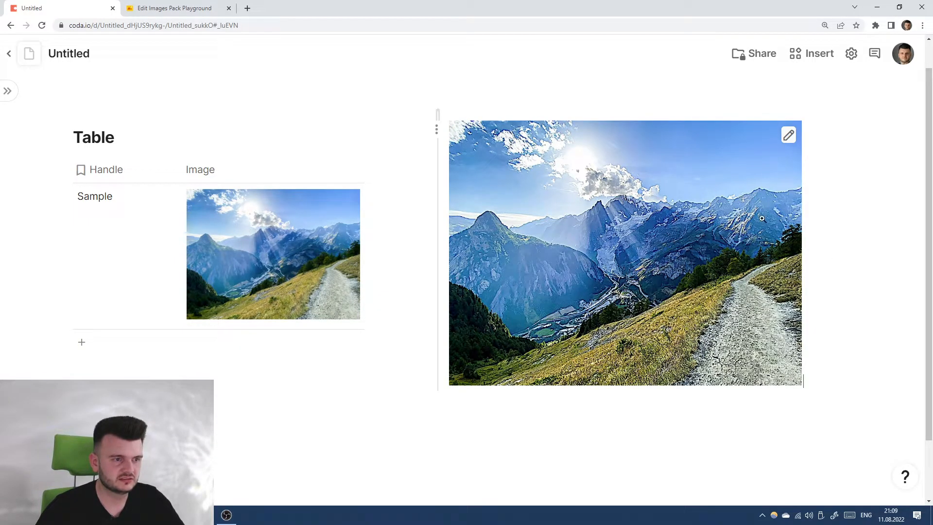
pyautogui.click(615, 210)
pyautogui.click(354, 241)
# Step: Set the UnsharpMask amount in the photo's formula to 50 and apply it
pyautogui.click(598, 232)
pyautogui.click(650, 346)
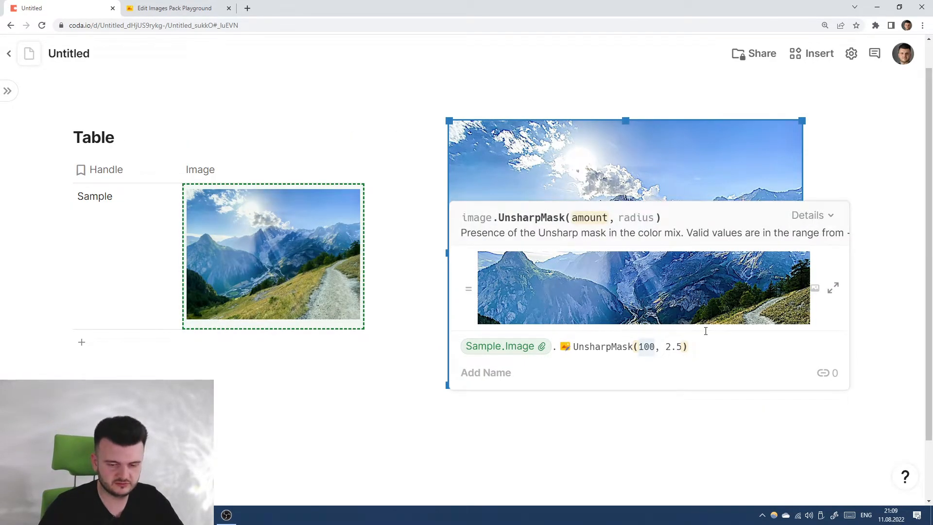
pyautogui.press('Return')
pyautogui.click(612, 227)
pyautogui.click(613, 235)
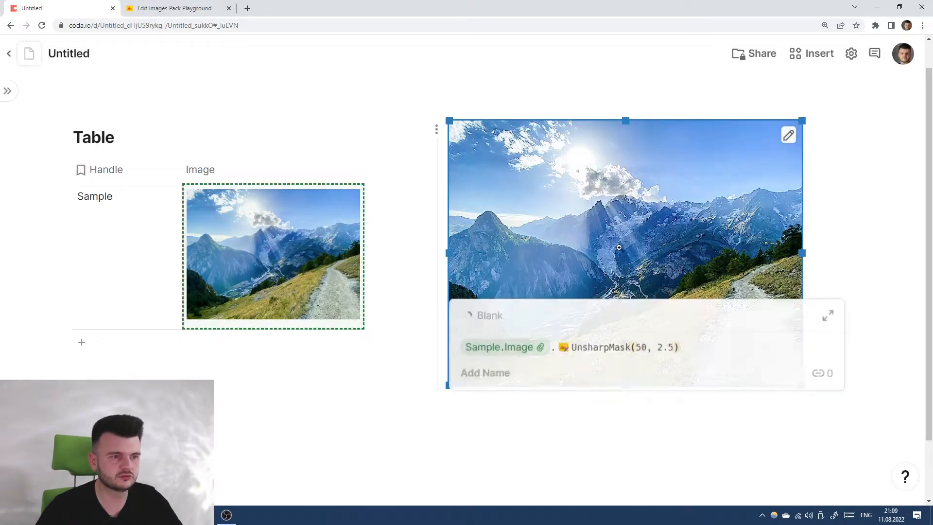
# Step: Set the UnsharpMask radius in the photo's formula to 1 and apply it
pyautogui.moveTo(661, 347); pyautogui.dragTo(677, 346)
pyautogui.write('3')
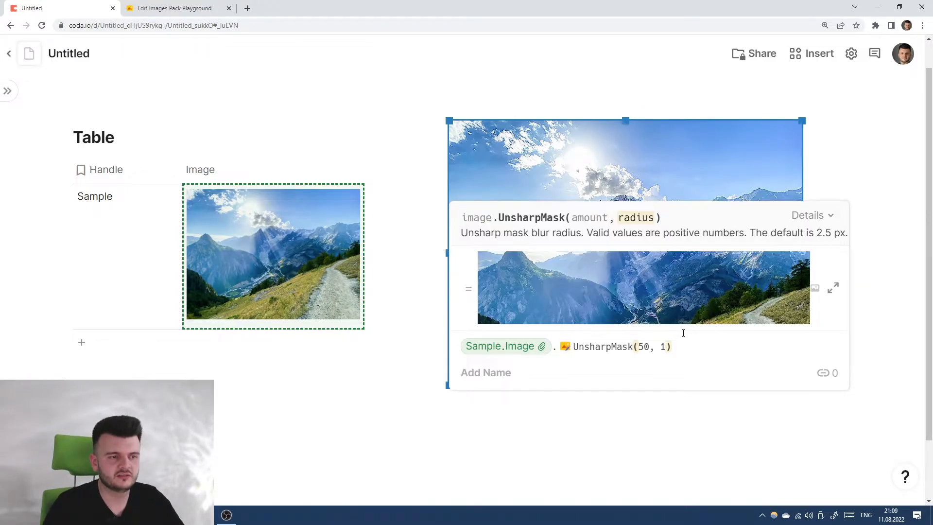
pyautogui.press('Return')
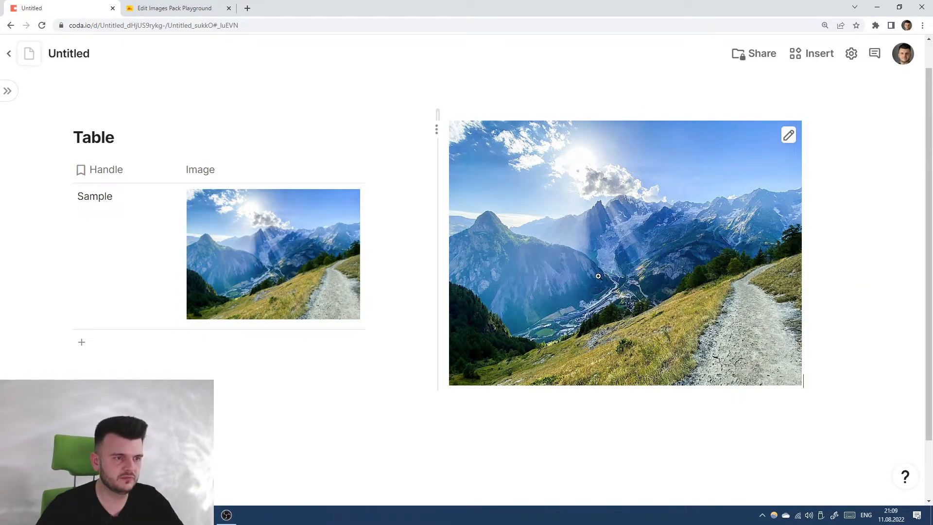
# Step: Change the UnsharpMask radius to 2, apply the formula and view the photo enlarged
pyautogui.click(653, 260)
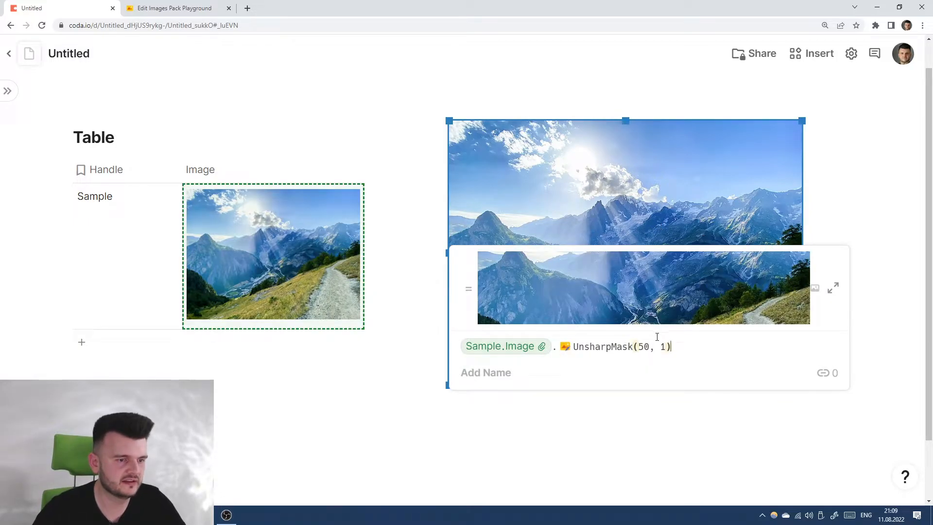
pyautogui.click(662, 345)
pyautogui.write('2')
pyautogui.press('Return')
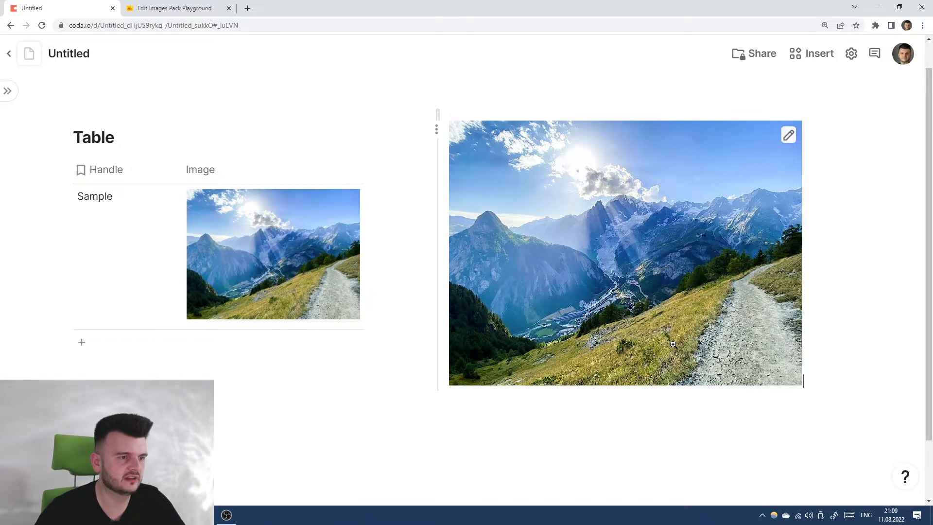
pyautogui.click(607, 246)
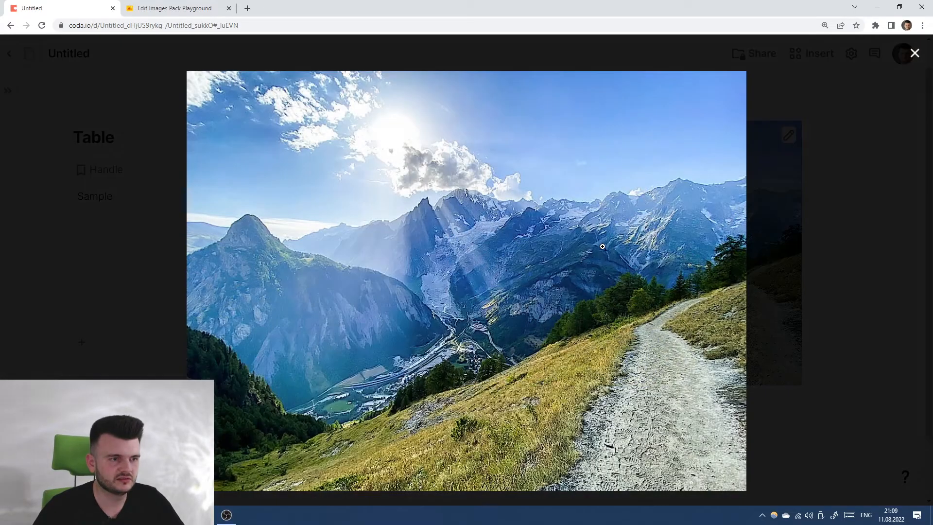
pyautogui.click(591, 253)
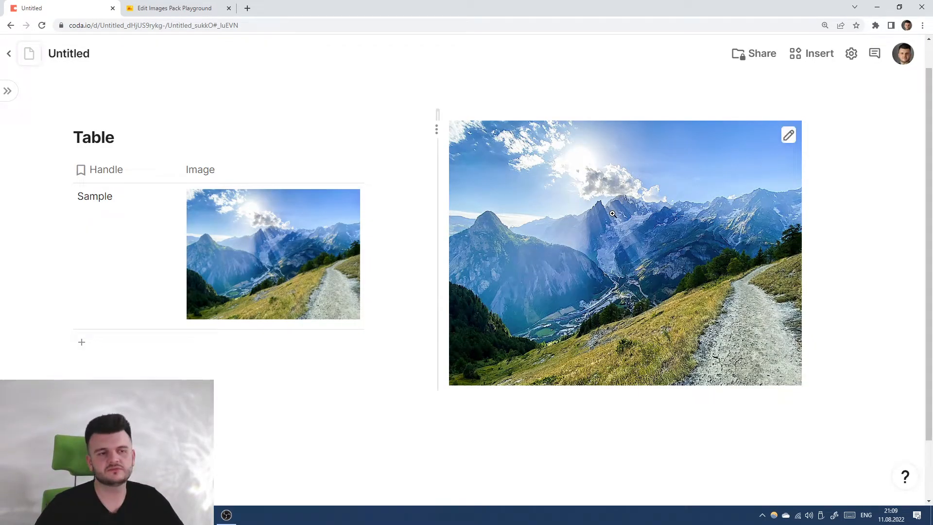
pyautogui.click(773, 353)
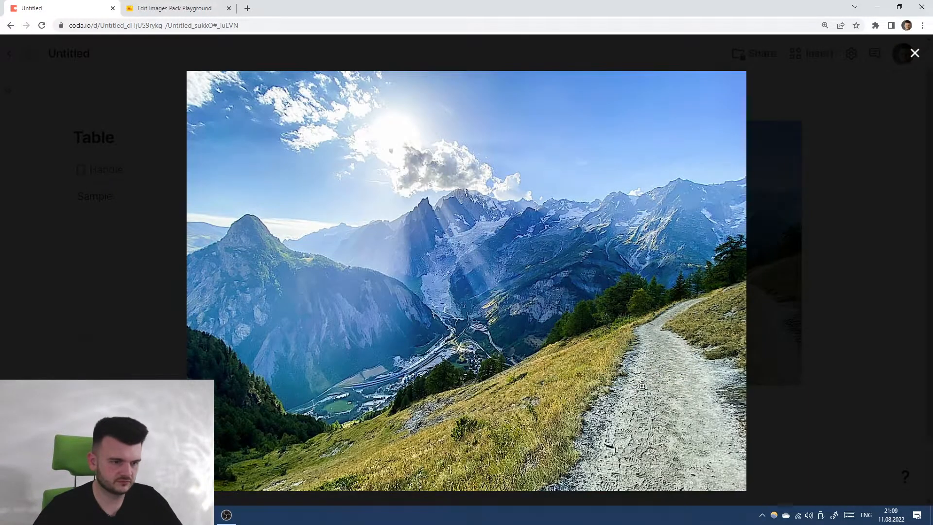
pyautogui.click(627, 406)
# Step: Replace UnsharpMask in the photo's formula with Denoise(20, 20), apply it and view the photo enlarged
pyautogui.click(789, 136)
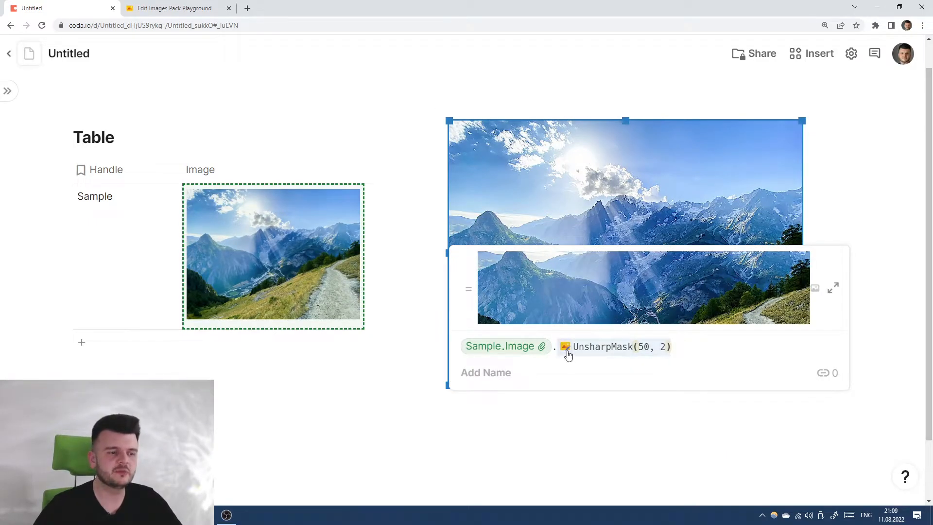
pyautogui.press('BackSpace')
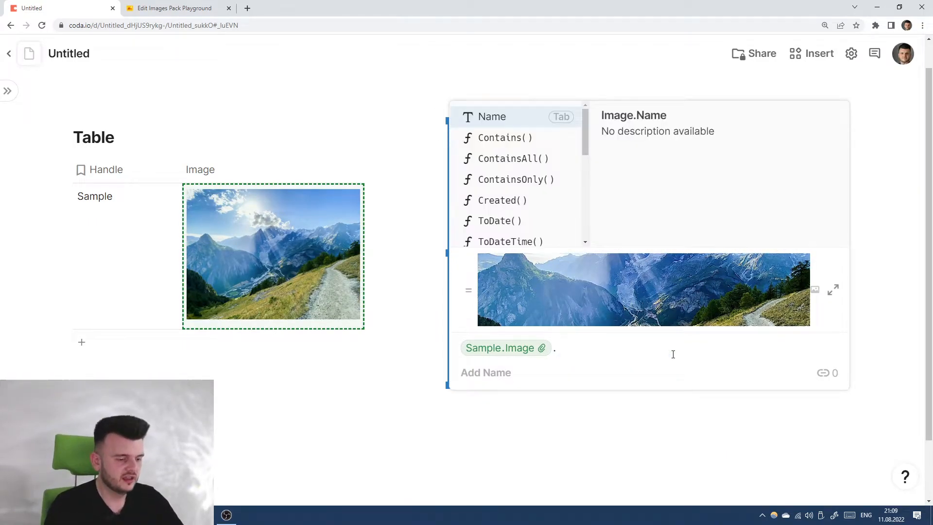
pyautogui.write('De')
pyautogui.press('Down')
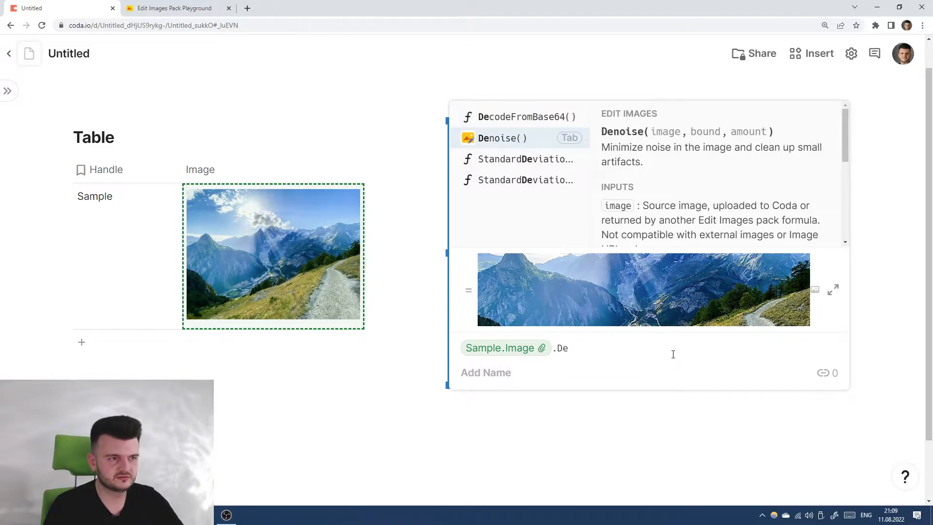
pyautogui.press('Tab')
pyautogui.write('20, 20')
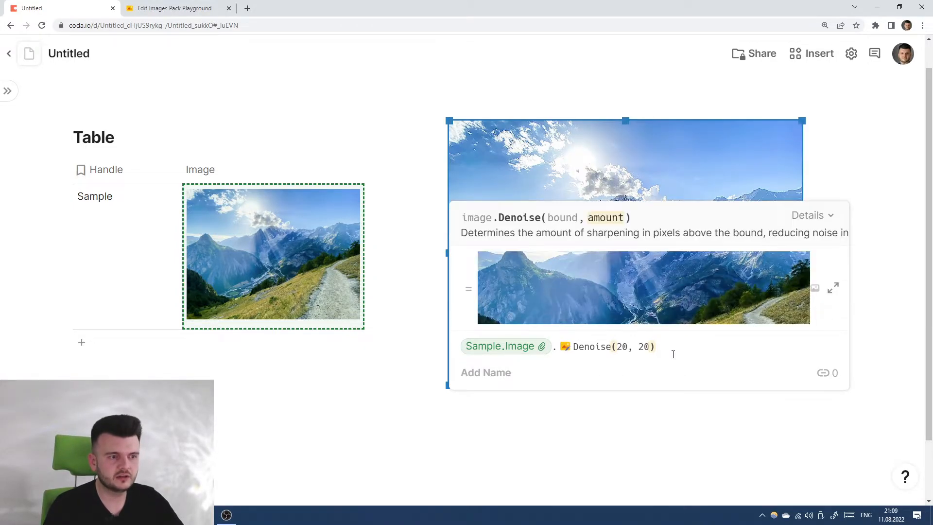
pyautogui.press('Return')
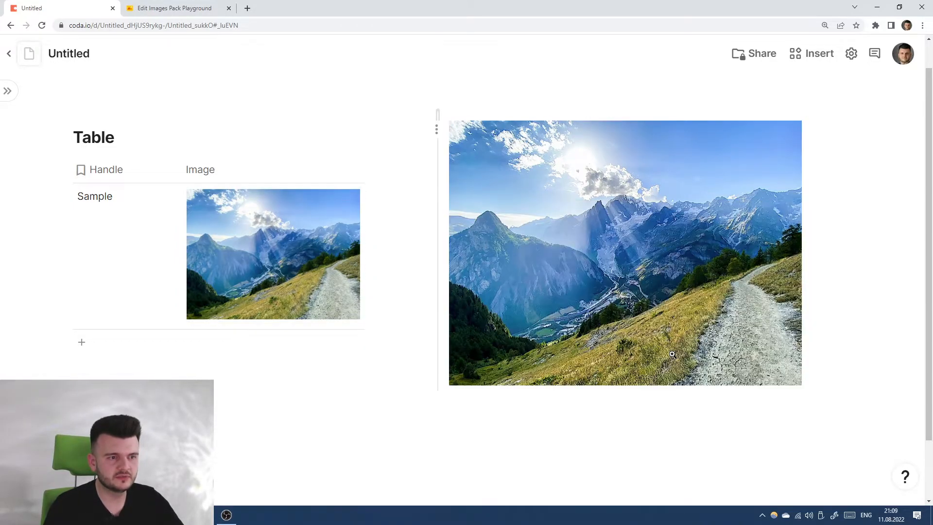
pyautogui.click(688, 160)
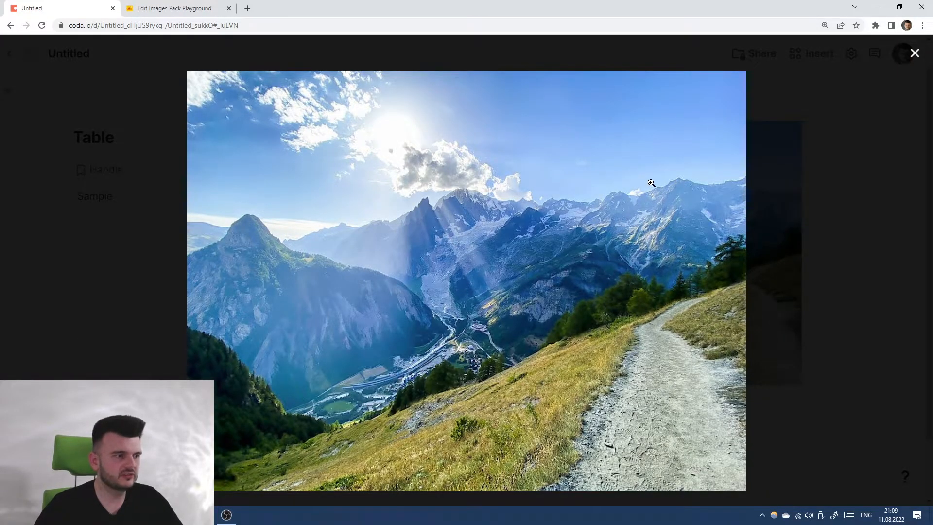
pyautogui.click(581, 229)
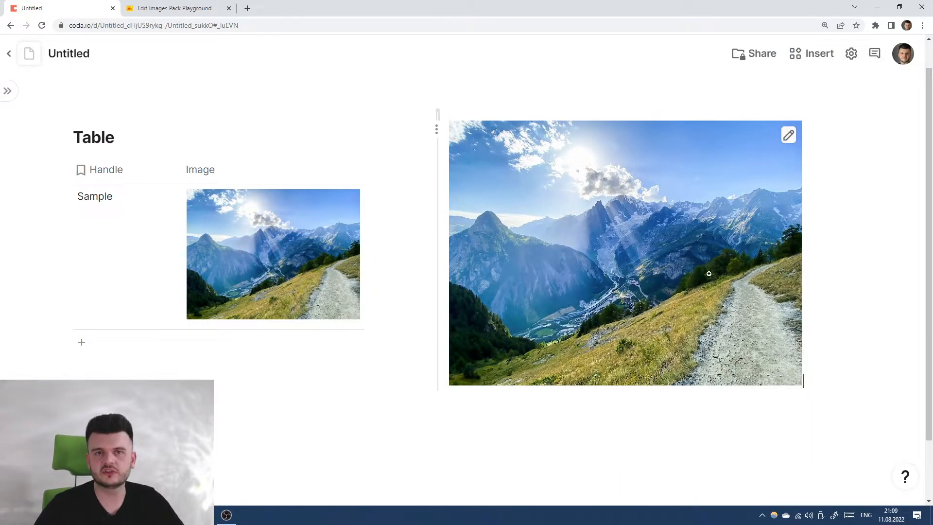
# Step: Replace Denoise in the photo's formula with Enhance() and apply it
pyautogui.click(701, 200)
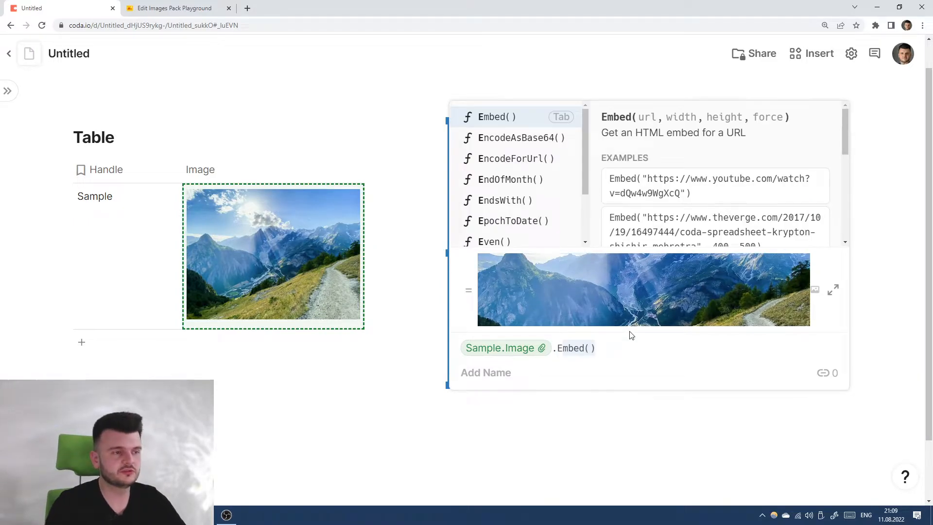
pyautogui.write('nh')
pyautogui.press('Tab')
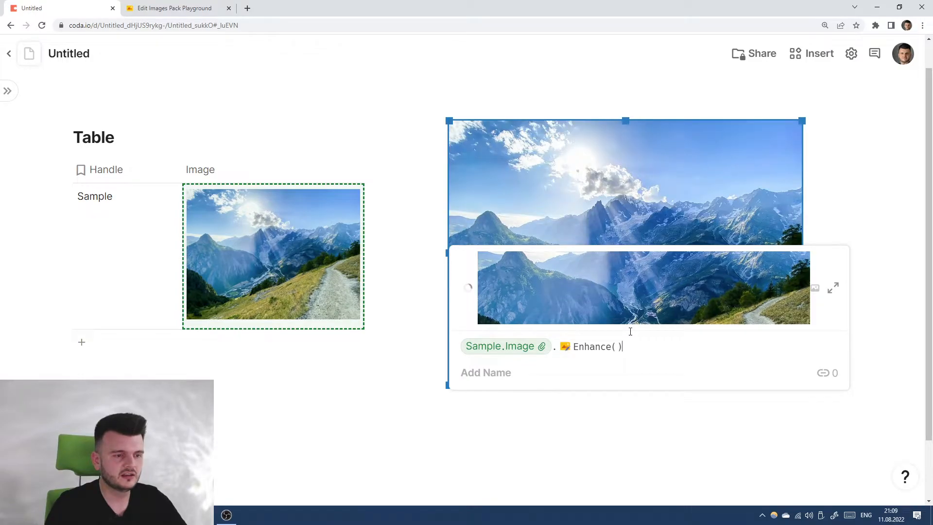
pyautogui.press('Return')
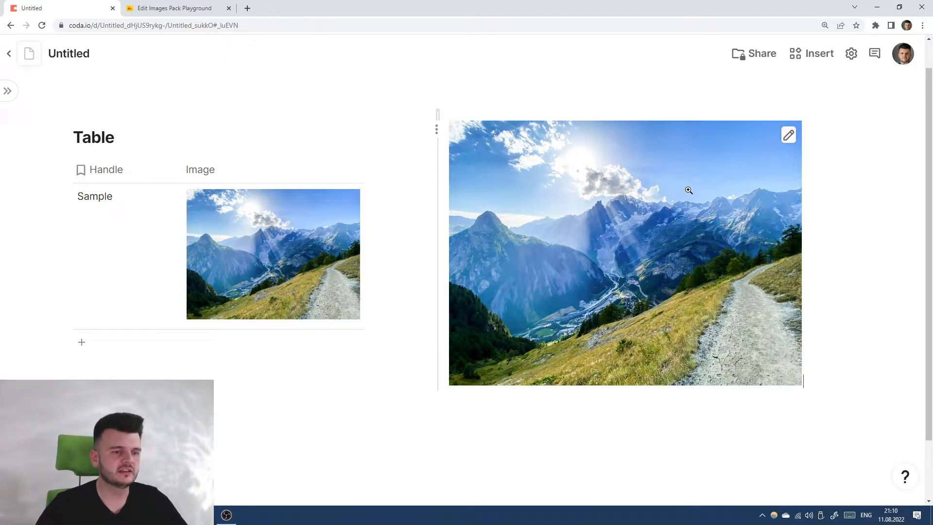
# Step: Delete the Enhance() call from the photo's formula and apply the formula
pyautogui.click(738, 146)
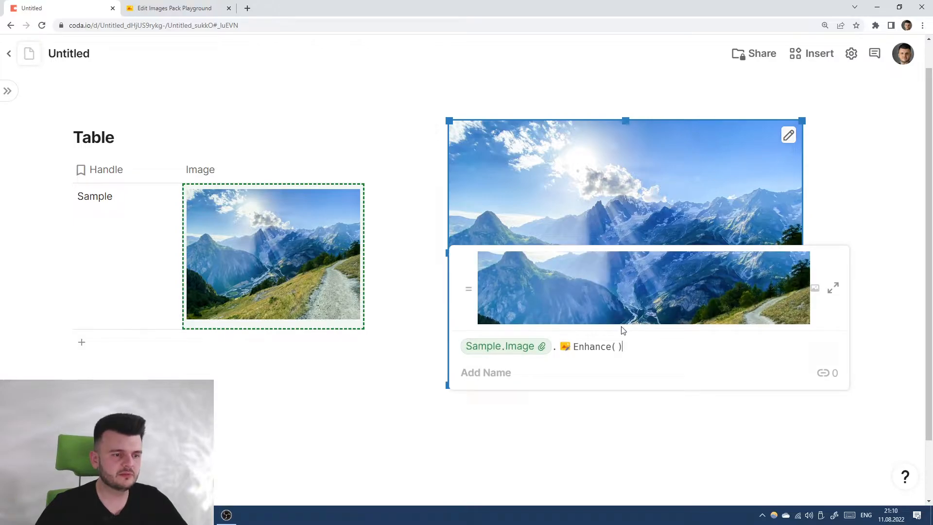
pyautogui.press('BackSpace')
pyautogui.press('BackSpace')
pyautogui.press('BackSpace')
pyautogui.press('BackSpace')
pyautogui.press('Return')
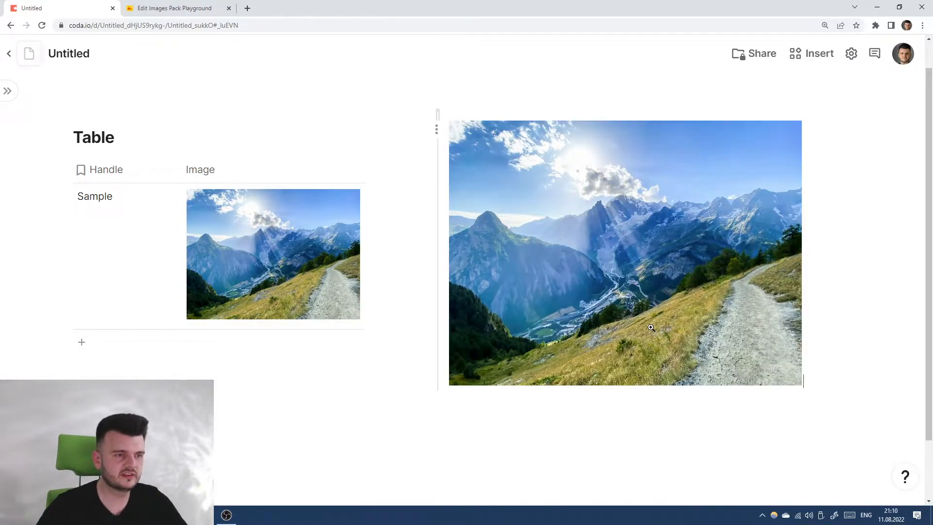
pyautogui.click(672, 320)
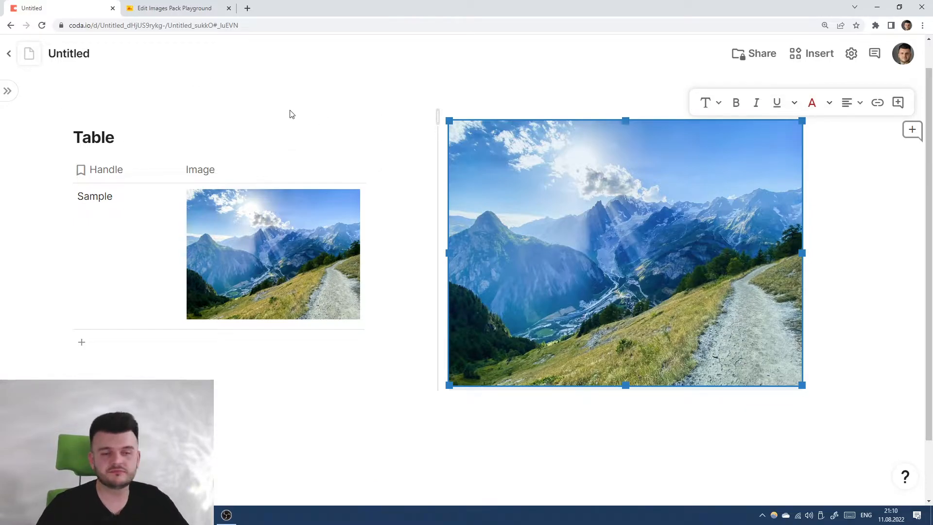
# Step: Switch to the Edit Images Pack Playground doc and toggle its lake photo from Enhanced to Original
pyautogui.hotkey('ctrl', 'Tab')
pyautogui.scroll(-10, 454, 238)
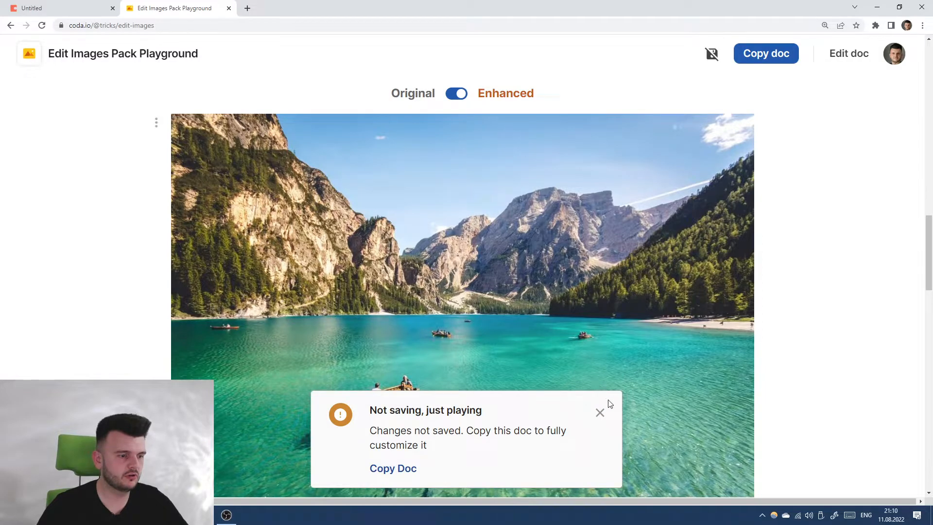
pyautogui.click(458, 96)
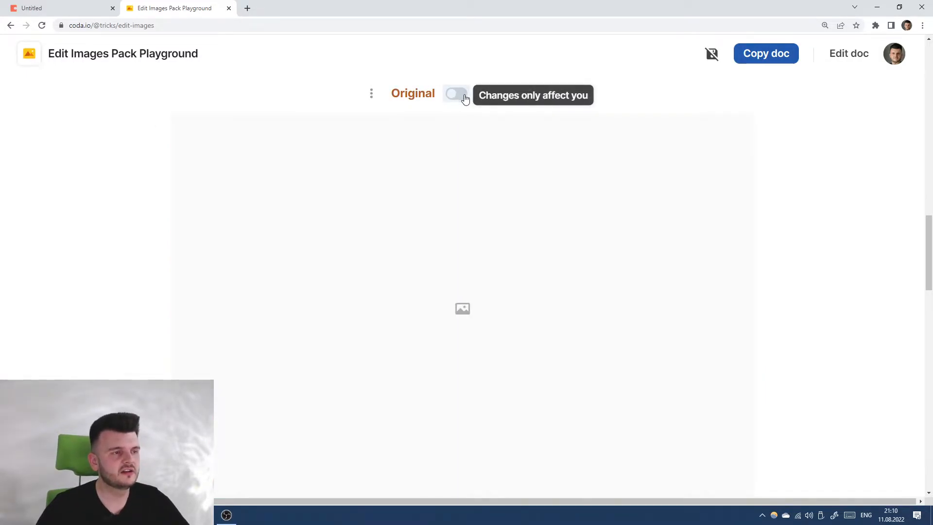
# Step: Toggle the lake photo repeatedly between Original and Enhanced to compare the two versions
pyautogui.click(460, 96)
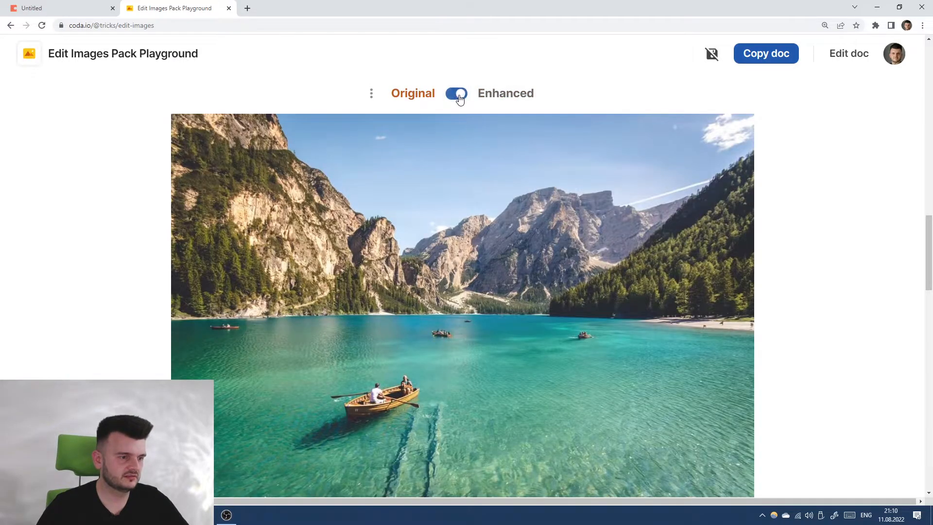
pyautogui.click(460, 98)
pyautogui.click(461, 97)
pyautogui.click(461, 97)
pyautogui.click(460, 97)
pyautogui.click(460, 97)
pyautogui.click(460, 98)
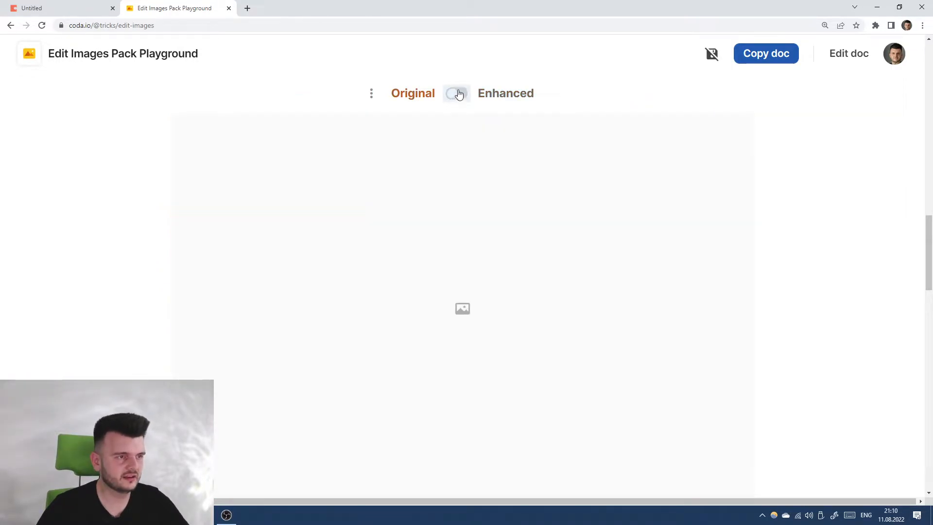
pyautogui.click(460, 97)
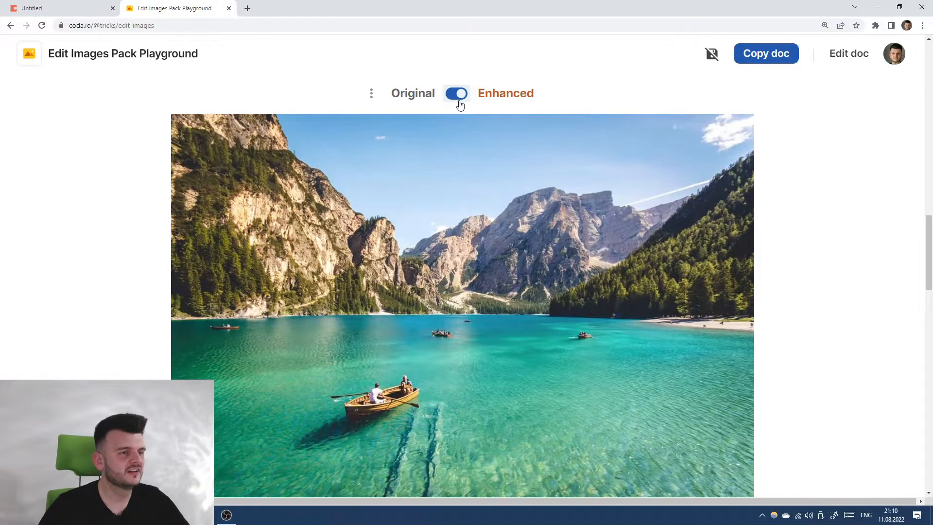
pyautogui.click(459, 97)
pyautogui.click(459, 98)
pyautogui.click(457, 98)
pyautogui.click(458, 98)
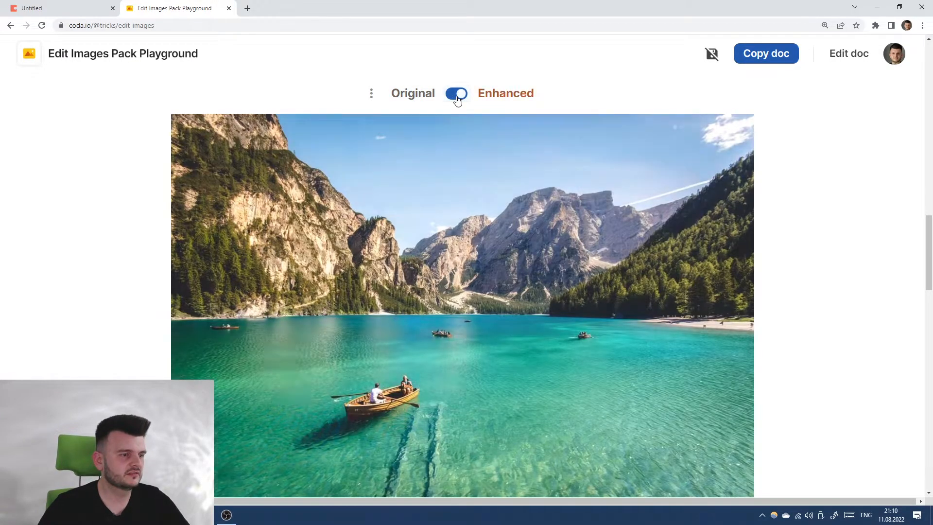
pyautogui.click(458, 98)
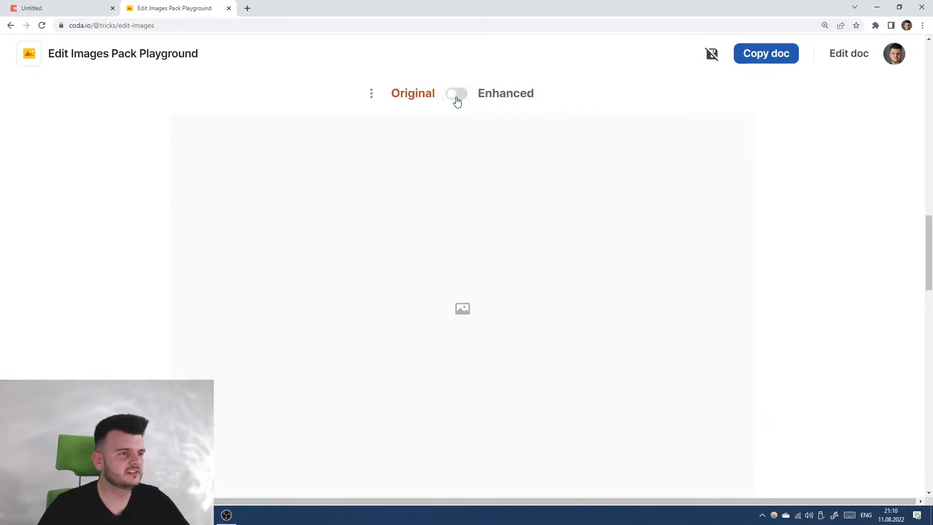
pyautogui.click(457, 97)
# Step: Switch to the Untitled doc, delete Enhance() from the photo's formula and look up the RemoveRedEyes formula
pyautogui.click(34, 7)
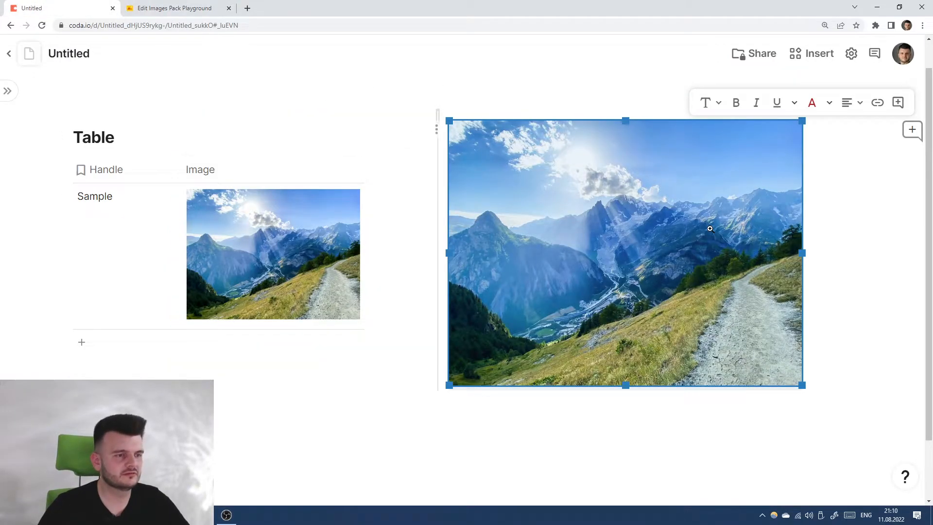
pyautogui.click(671, 184)
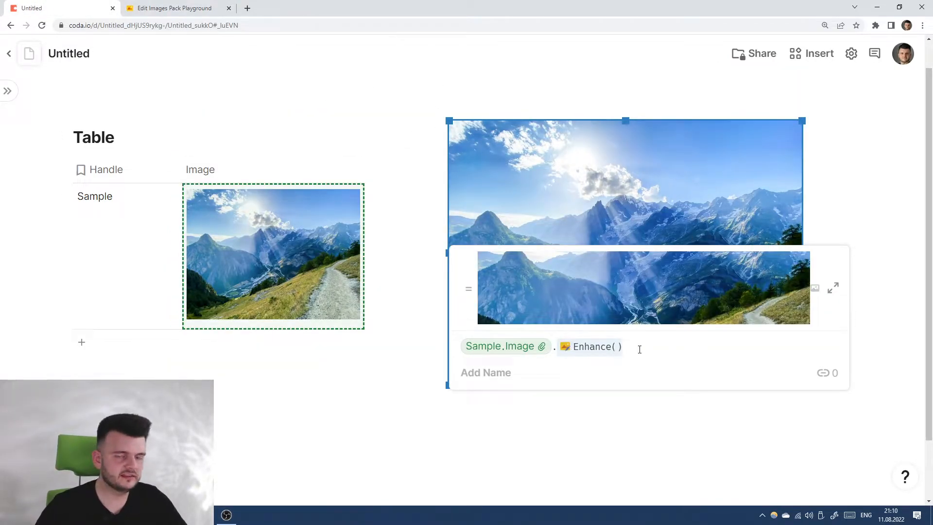
pyautogui.press('BackSpace')
pyautogui.write('Re')
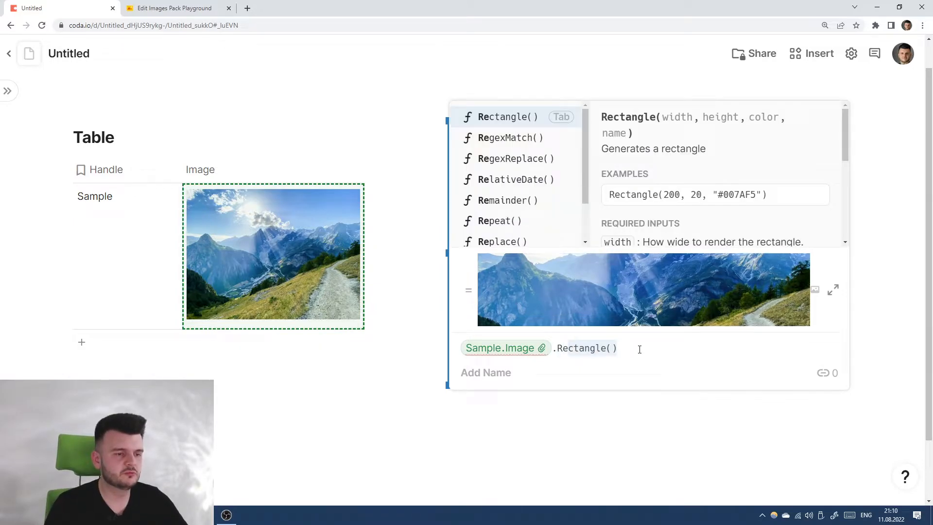
pyautogui.write('d')
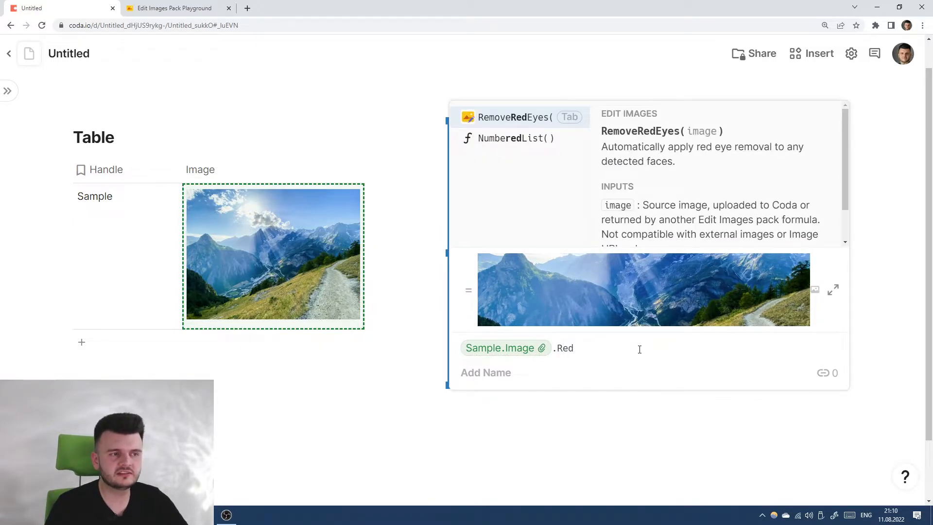
pyautogui.press('BackSpace')
pyautogui.press('BackSpace')
pyautogui.press('BackSpace')
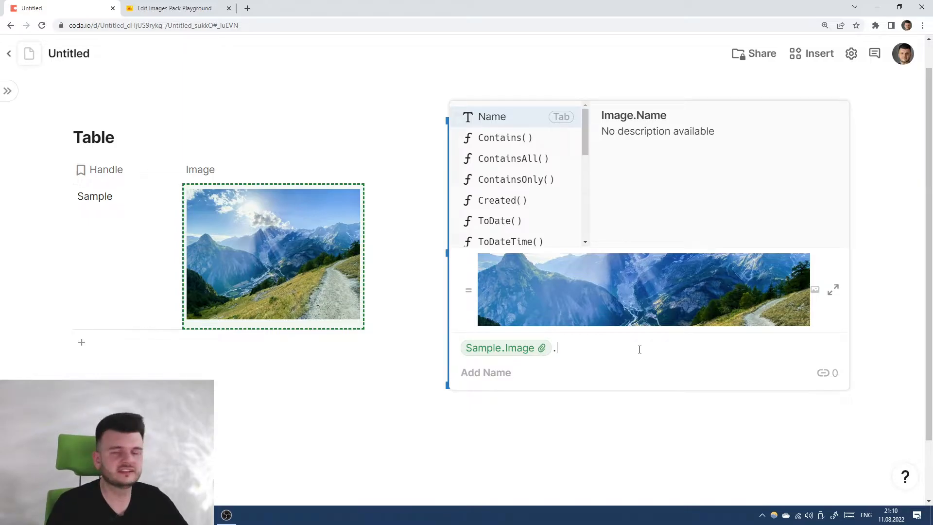
# Step: Add Grayscale() to Sample.Image in the photo's formula
pyautogui.press('Tab')
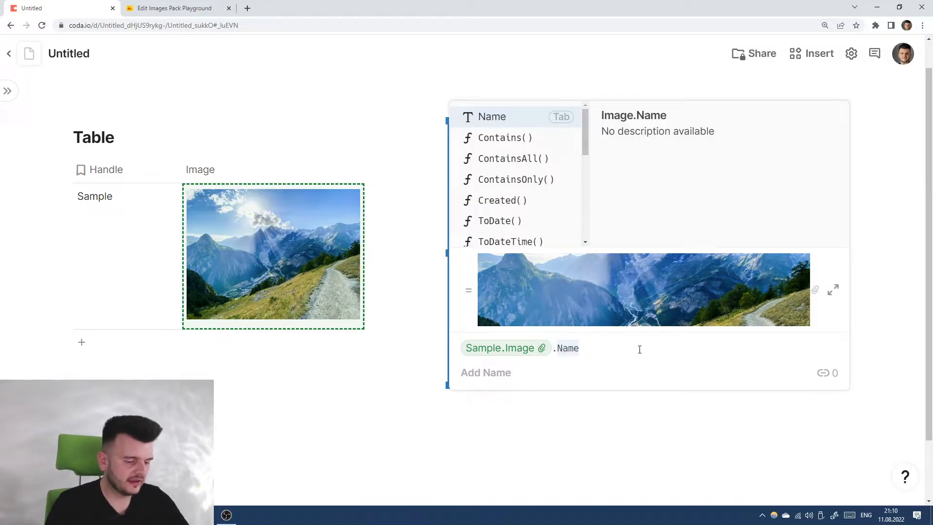
pyautogui.write('Gr')
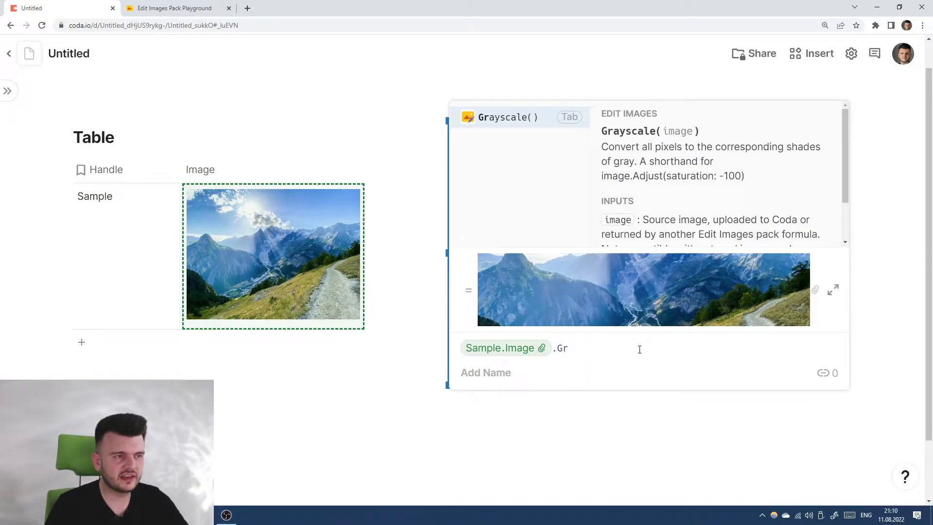
pyautogui.press('Tab')
# Step: Replace Grayscale() in the photo's formula with Sepia(100), apply it and reopen the formula
pyautogui.hotkey('ctrl', 'shift', 'Left')
pyautogui.hotkey('ctrl', 'shift', 'Left')
pyautogui.write('S')
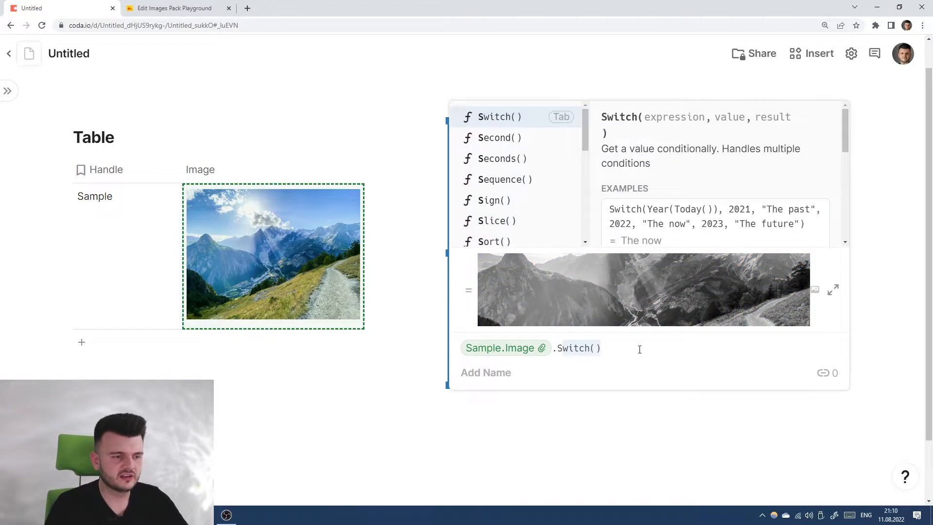
pyautogui.write('epi')
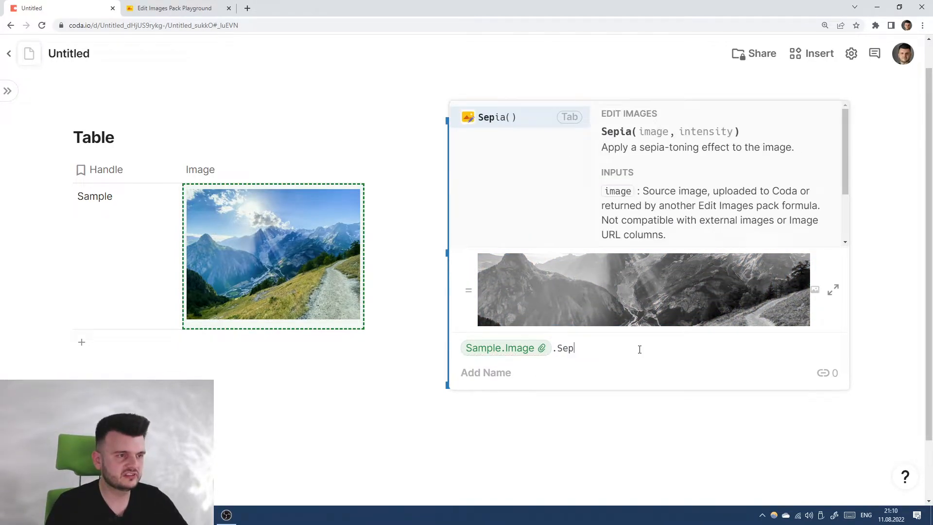
pyautogui.press('Tab')
pyautogui.write('100')
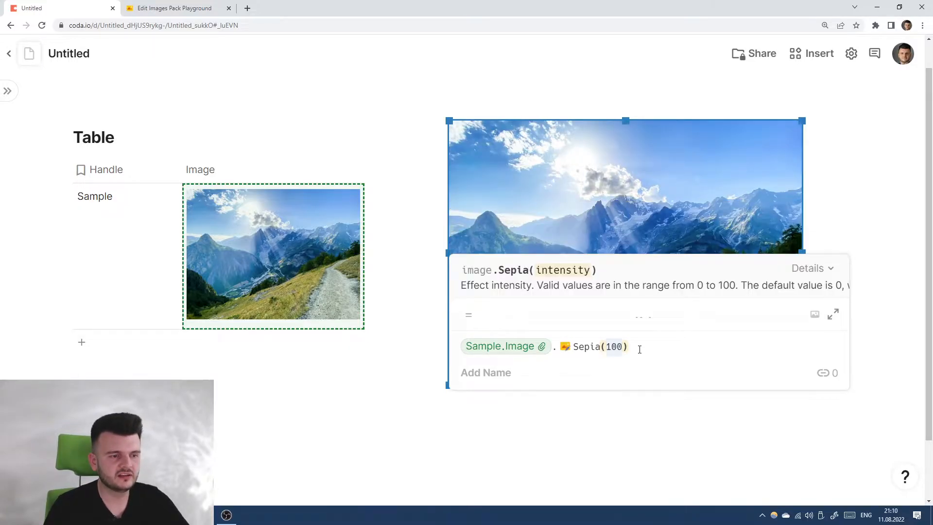
pyautogui.press('Return')
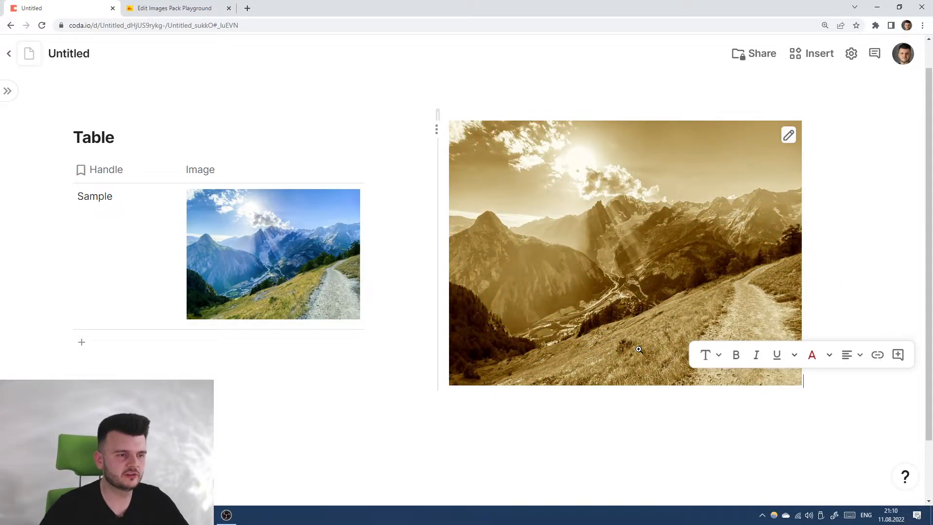
pyautogui.click(611, 243)
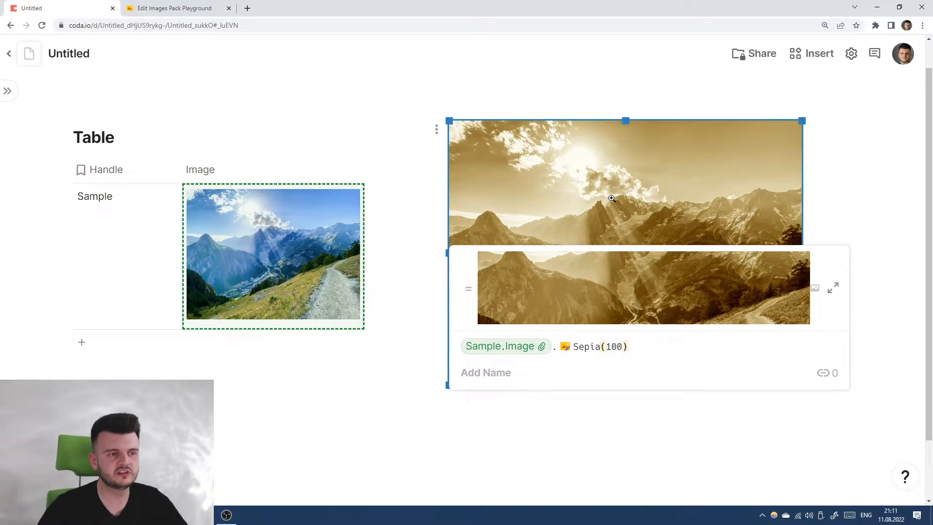
# Step: Switch to the Edit Images Pack Playground doc and set the effect in its Effects section to Invert
pyautogui.click(141, 8)
pyautogui.scroll(-6, 439, 243)
pyautogui.scroll(-4, 439, 239)
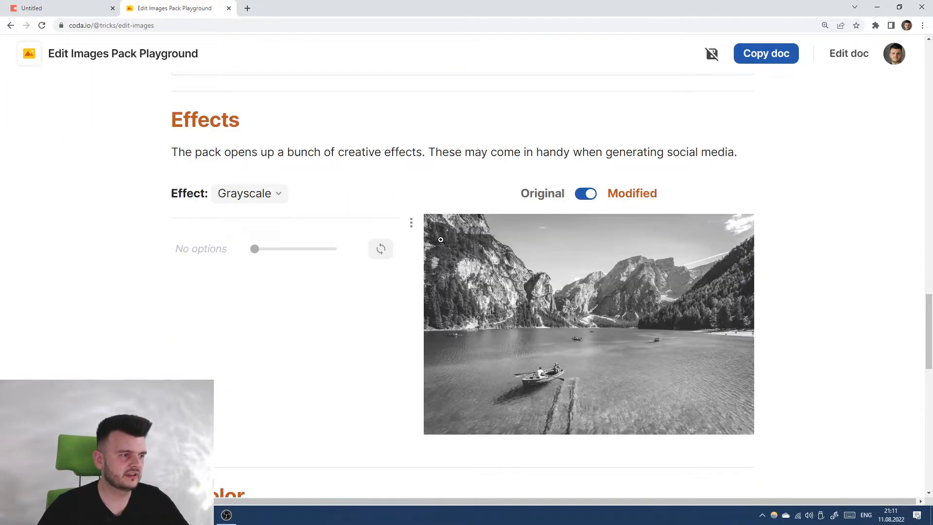
pyautogui.click(268, 197)
pyautogui.click(255, 275)
pyautogui.scroll(-1, 340, 233)
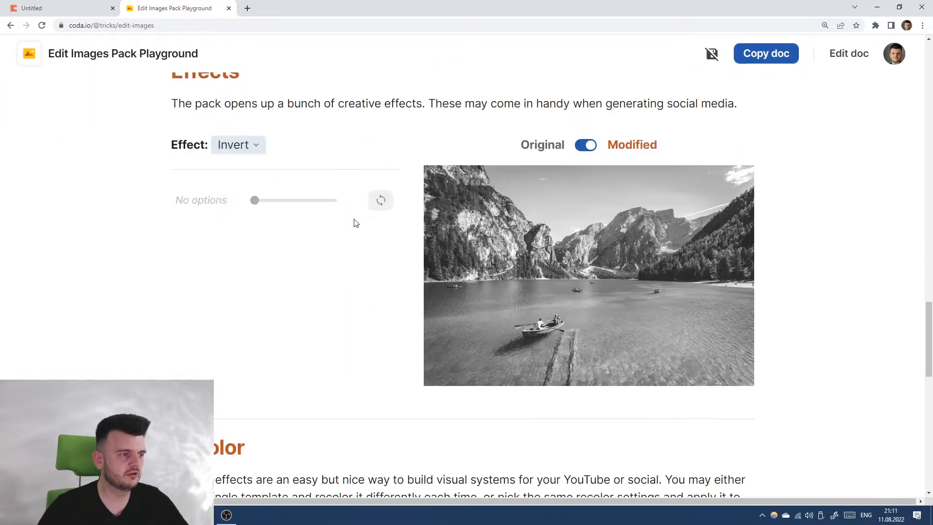
# Step: Set the playground effect to Sepia and try intensities of 0 and 52 before setting it to 100
pyautogui.click(254, 147)
pyautogui.click(253, 250)
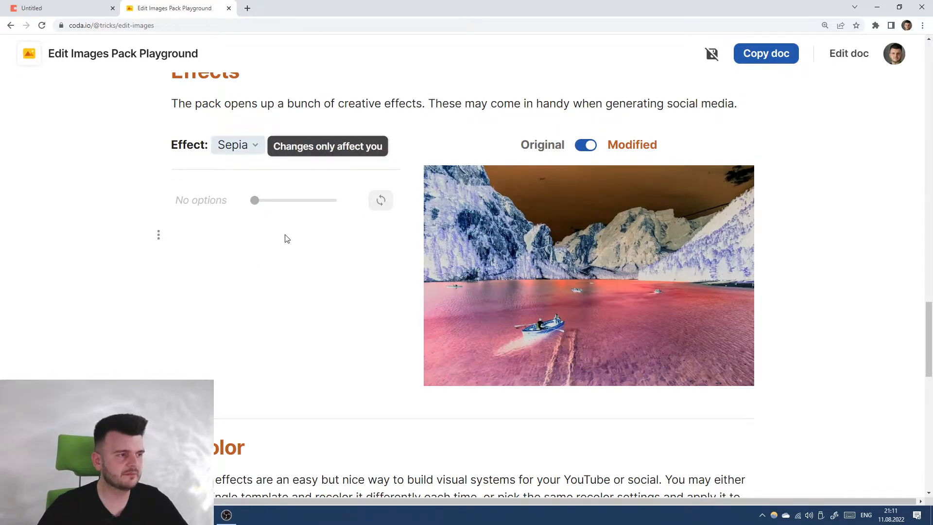
pyautogui.moveTo(326, 200); pyautogui.dragTo(253, 200)
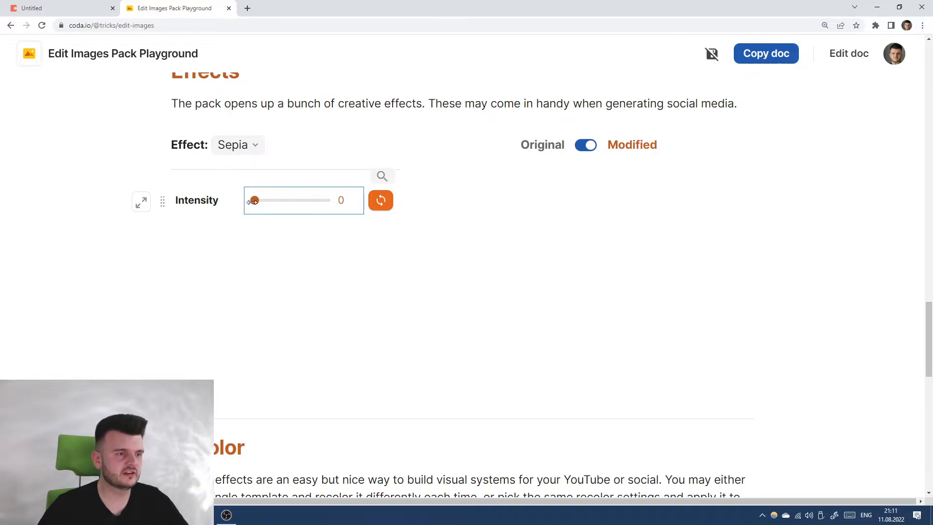
pyautogui.moveTo(255, 200); pyautogui.dragTo(292, 200)
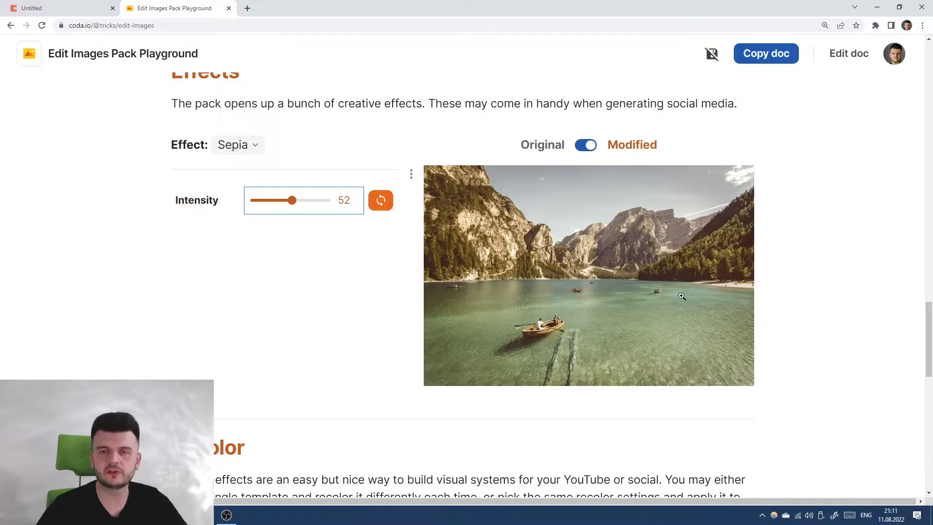
pyautogui.moveTo(291, 200); pyautogui.dragTo(328, 200)
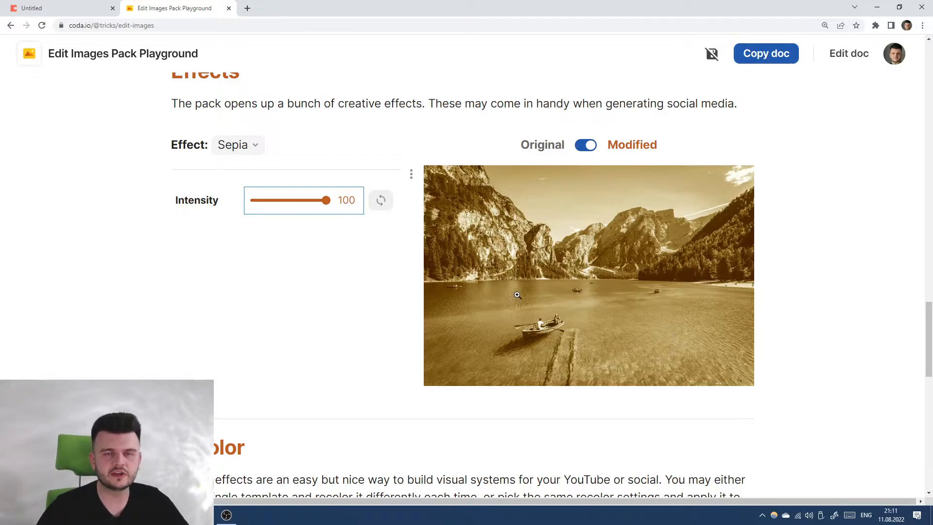
# Step: Switch to the Untitled doc, replace Sepia(100) in the photo's formula with Invert(), apply it and reopen the formula
pyautogui.click(5, 4)
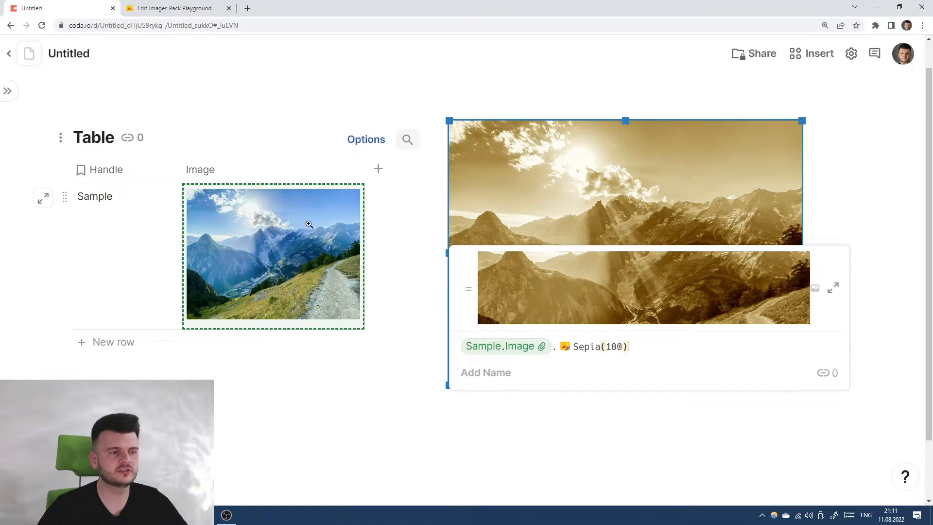
pyautogui.moveTo(641, 351); pyautogui.dragTo(567, 349)
pyautogui.write('Inv')
pyautogui.press('Tab')
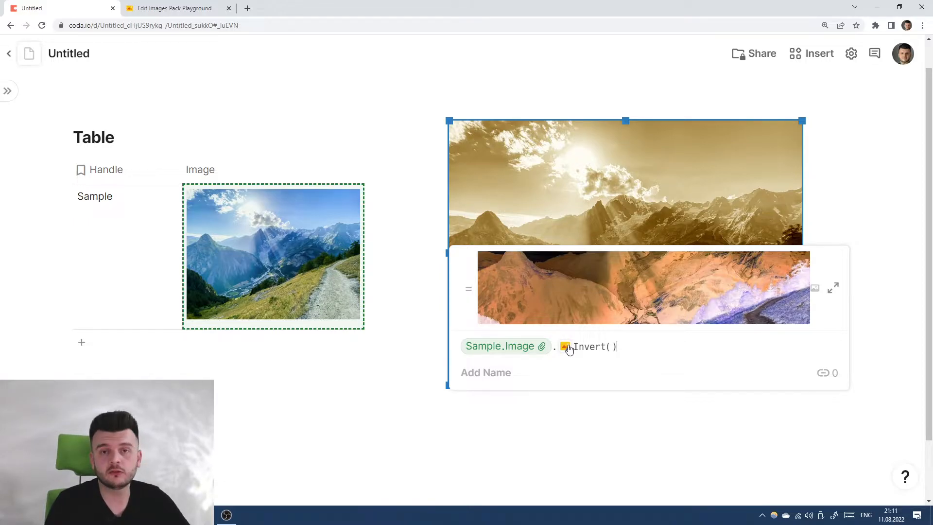
pyautogui.press('Return')
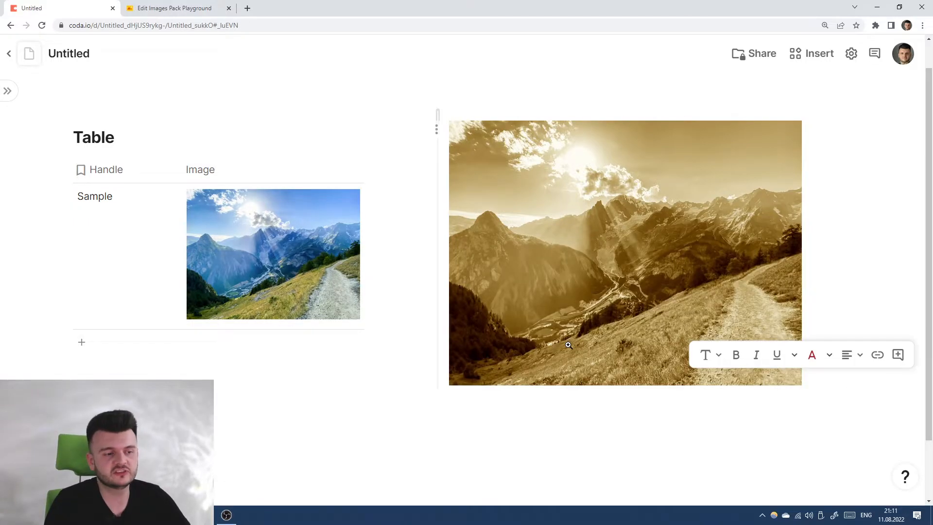
pyautogui.click(632, 346)
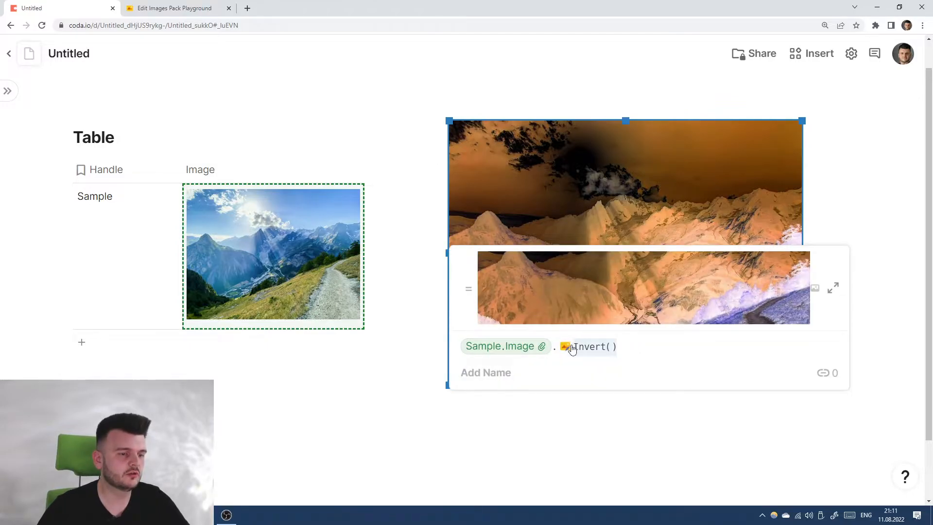
# Step: Switch to the playground doc, set the effect to Halftone and view the resulting lake photo enlarged
pyautogui.click(175, 8)
pyautogui.click(254, 145)
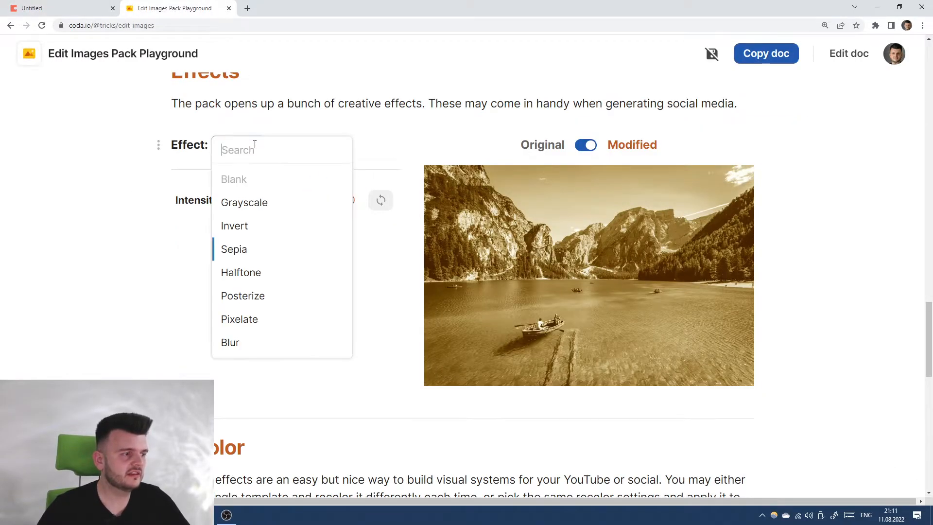
pyautogui.click(271, 274)
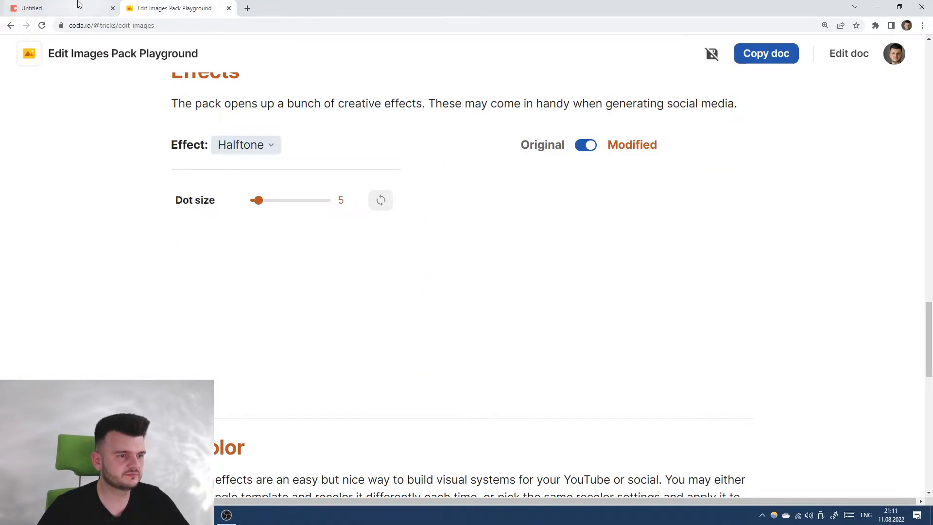
pyautogui.click(530, 209)
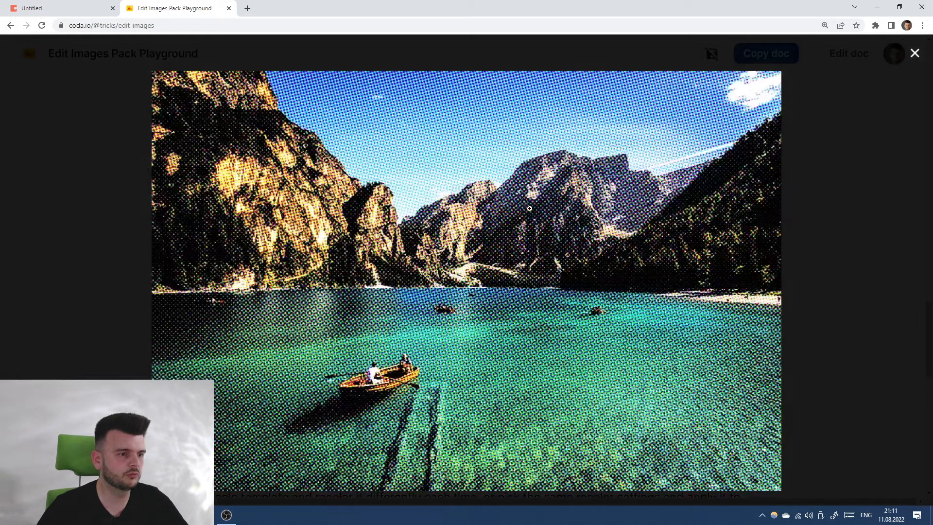
pyautogui.click(399, 109)
pyautogui.click(399, 109)
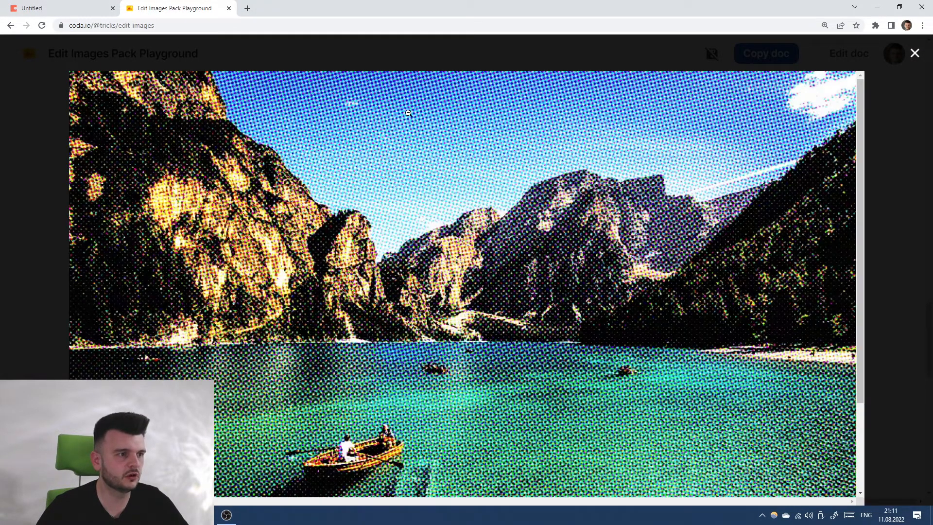
pyautogui.click(887, 178)
# Step: Switch to the Untitled doc, replace Invert() in the photo's formula with Halftone(8), apply it and view the result enlarged
pyautogui.click(40, 6)
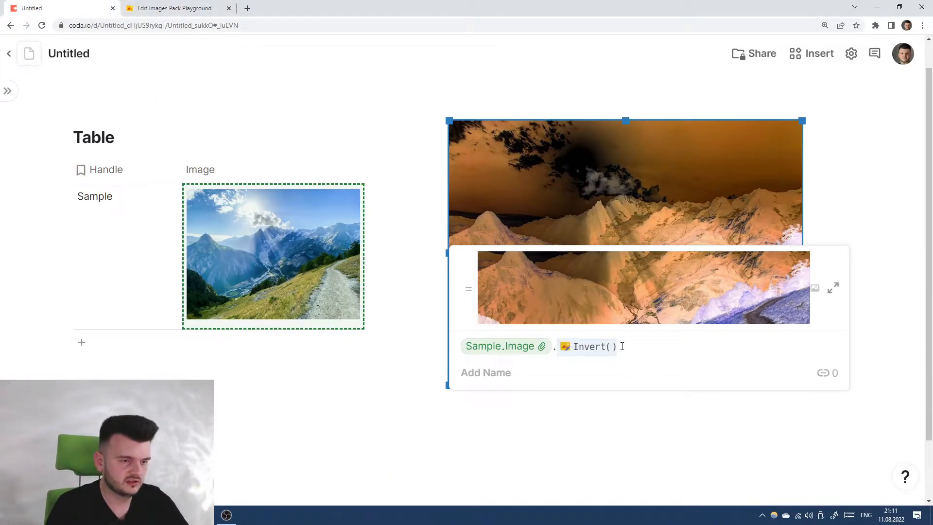
pyautogui.press('BackSpace')
pyautogui.write('Ha')
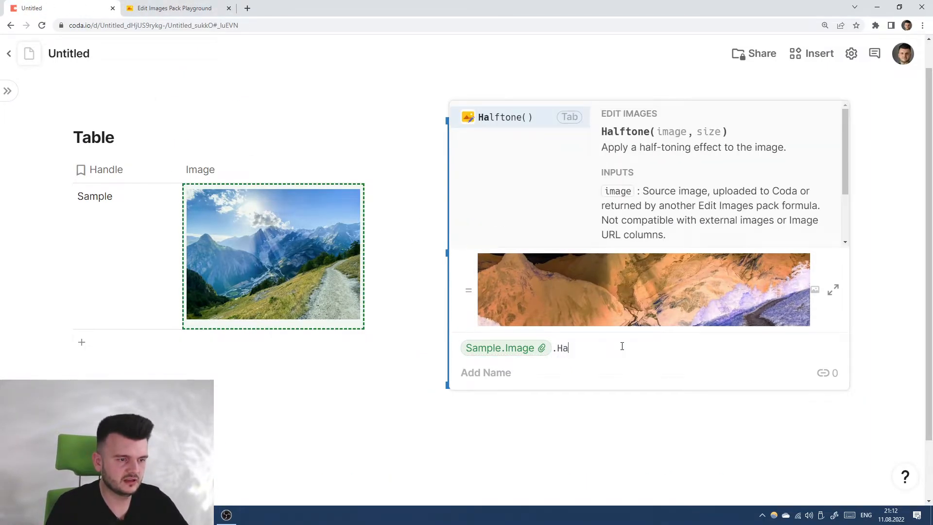
pyautogui.press('Tab')
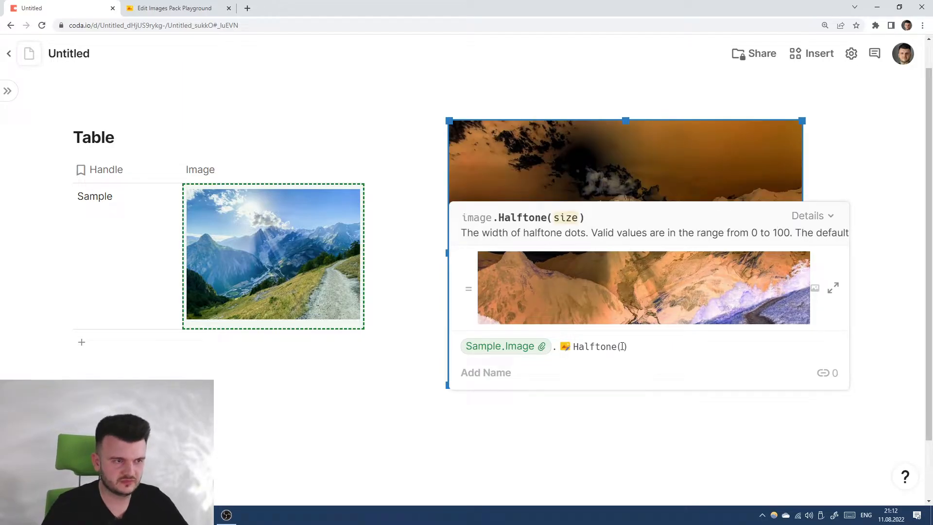
pyautogui.write('8')
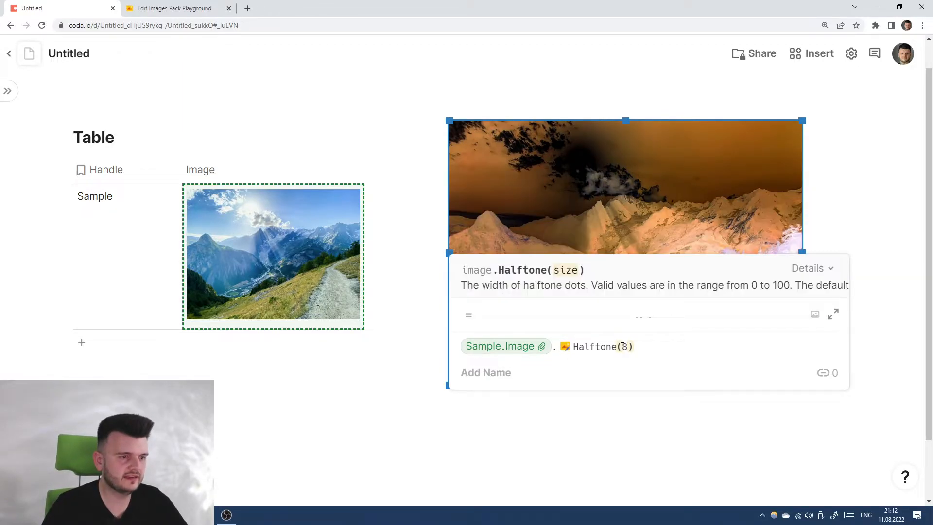
pyautogui.press('Return')
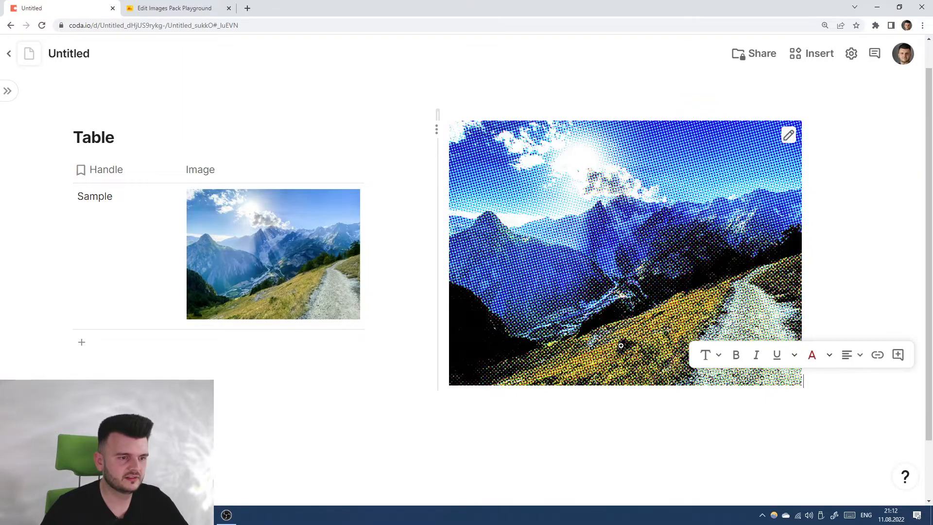
pyautogui.click(570, 218)
pyautogui.click(915, 53)
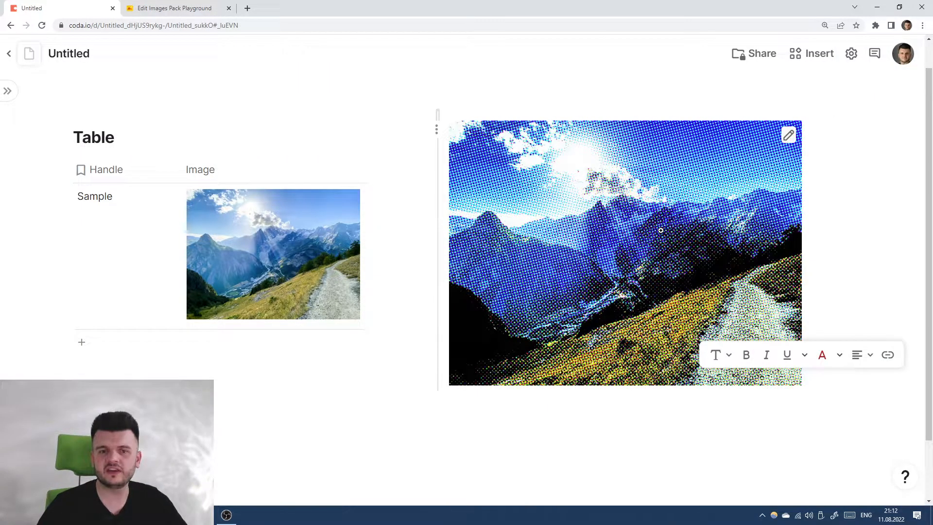
# Step: Set the Halftone size in the photo's formula to 4, apply it and view the result enlarged
pyautogui.click(607, 232)
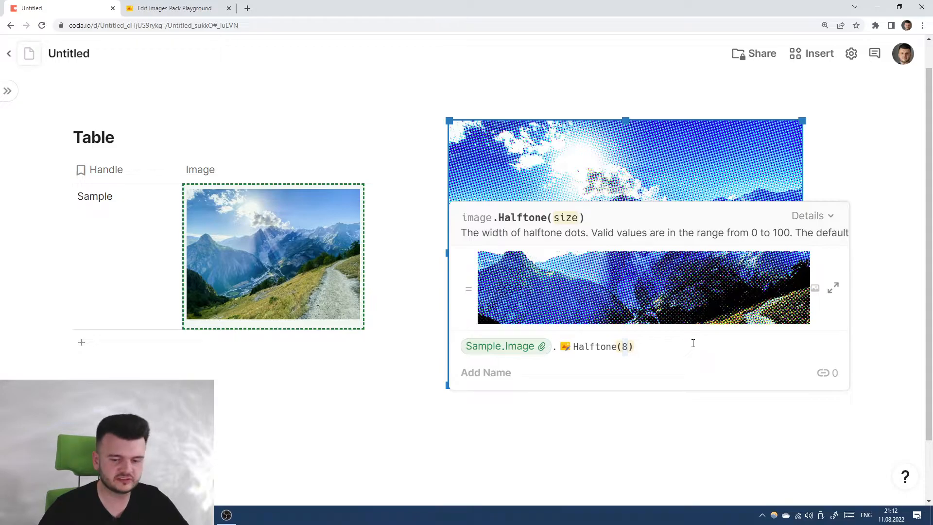
pyautogui.press('Return')
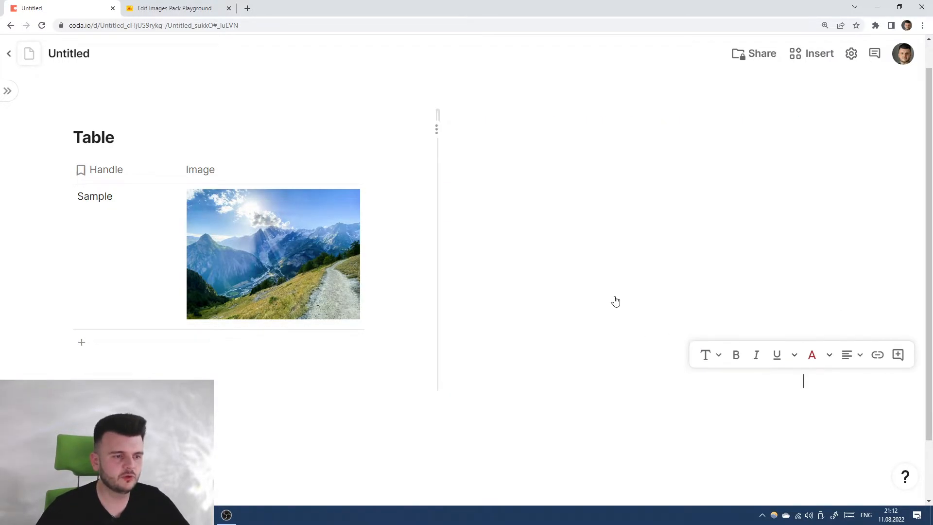
pyautogui.doubleClick(614, 219)
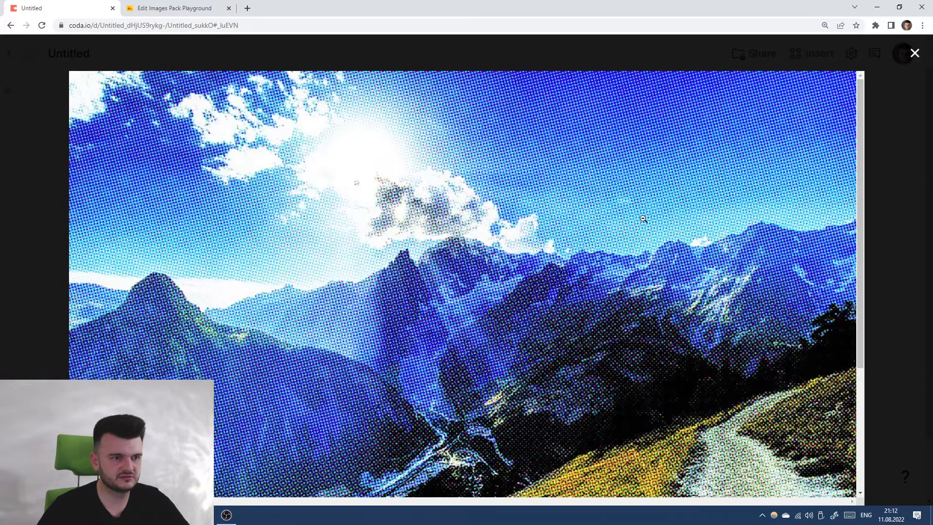
pyautogui.click(863, 157)
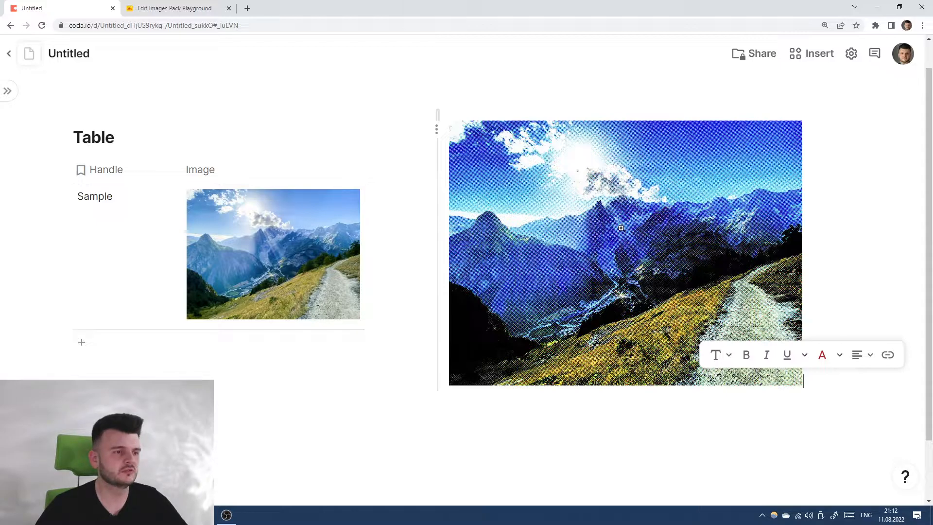
# Step: Set the Halftone size in the photo's formula to 20, apply it and view the result enlarged
pyautogui.click(608, 202)
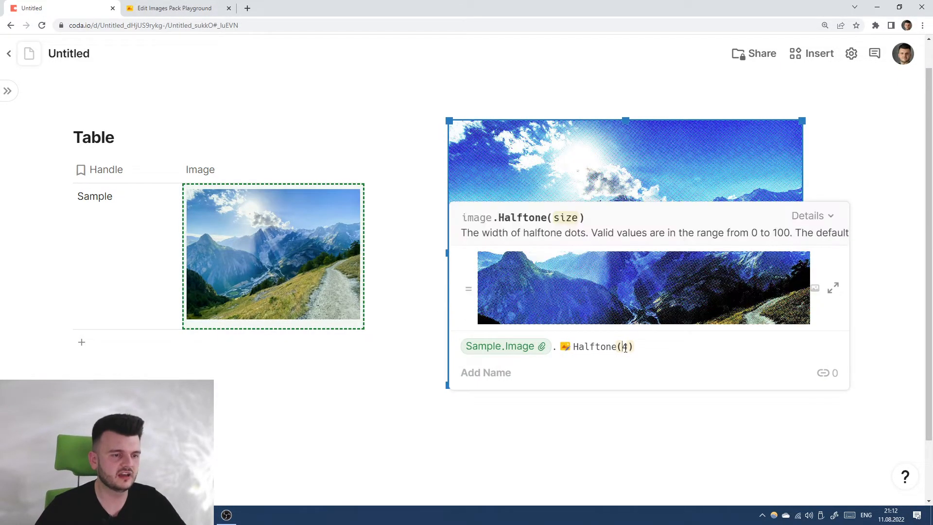
pyautogui.write('10')
pyautogui.press('Return')
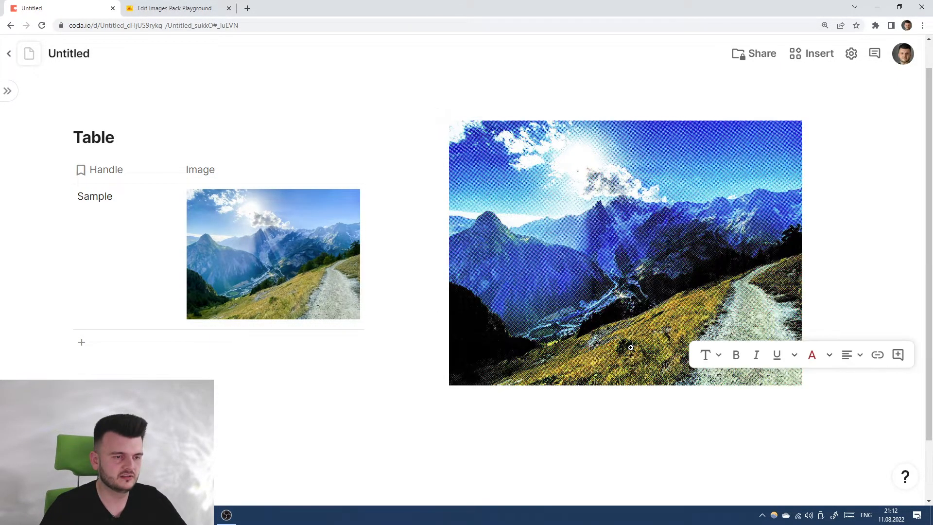
pyautogui.click(674, 205)
pyautogui.click(817, 209)
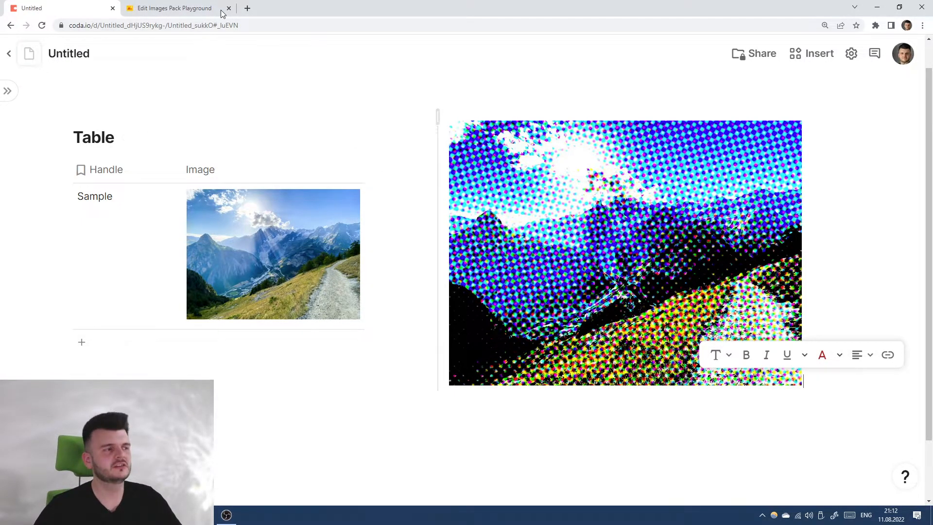
# Step: Glance at the playground doc, return to the Untitled doc and replace the photo's Halftone effect with Posterize(2)
pyautogui.click(171, 8)
pyautogui.click(56, 8)
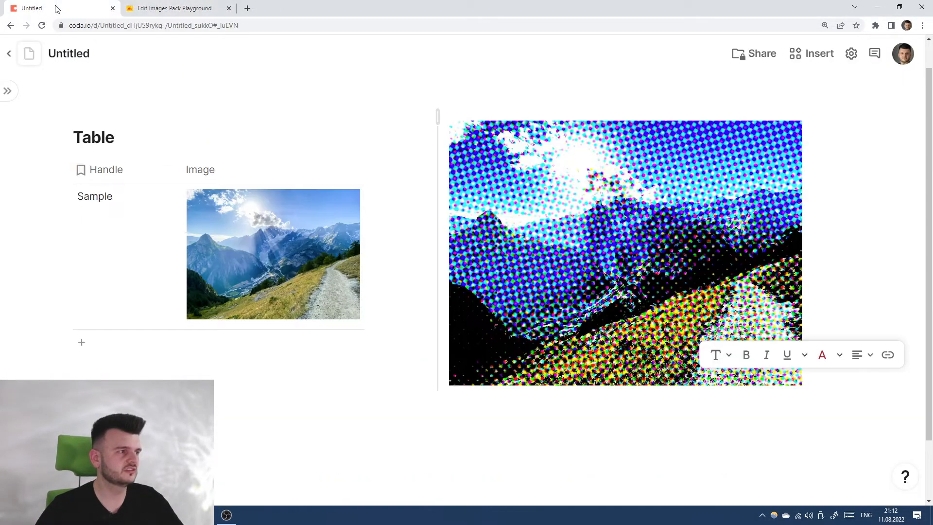
pyautogui.click(567, 347)
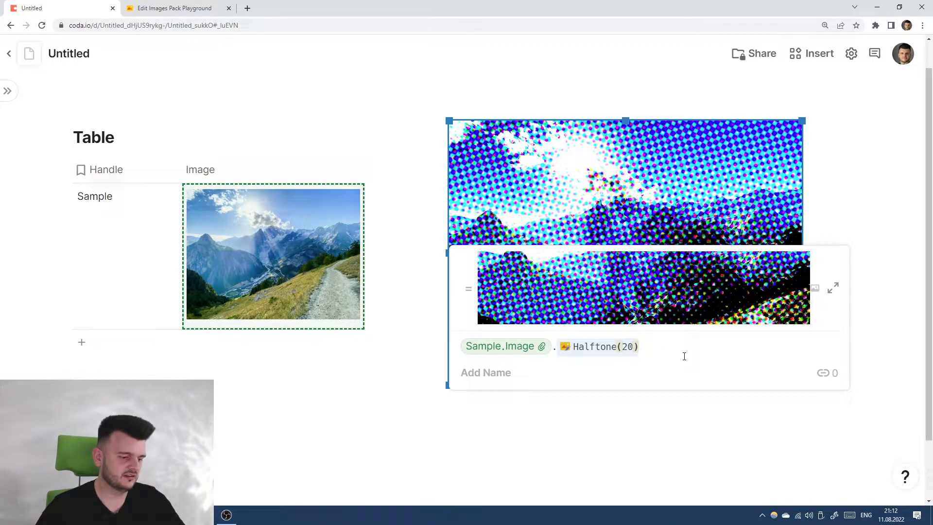
pyautogui.write('Po')
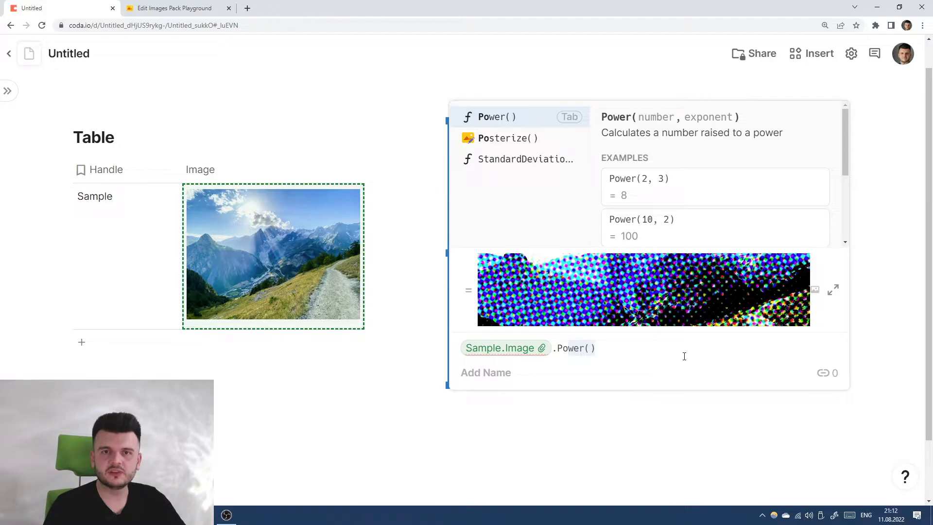
pyautogui.press('Down')
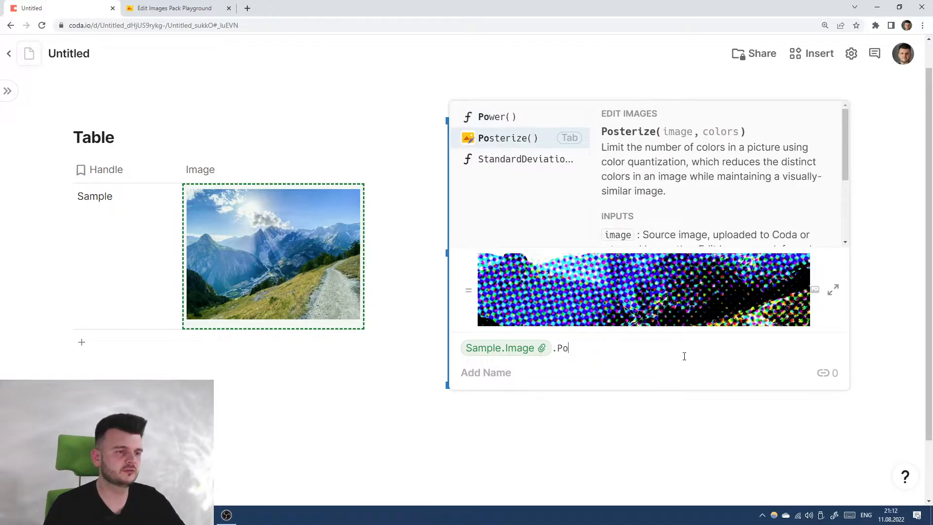
pyautogui.press('Tab')
pyautogui.write('2')
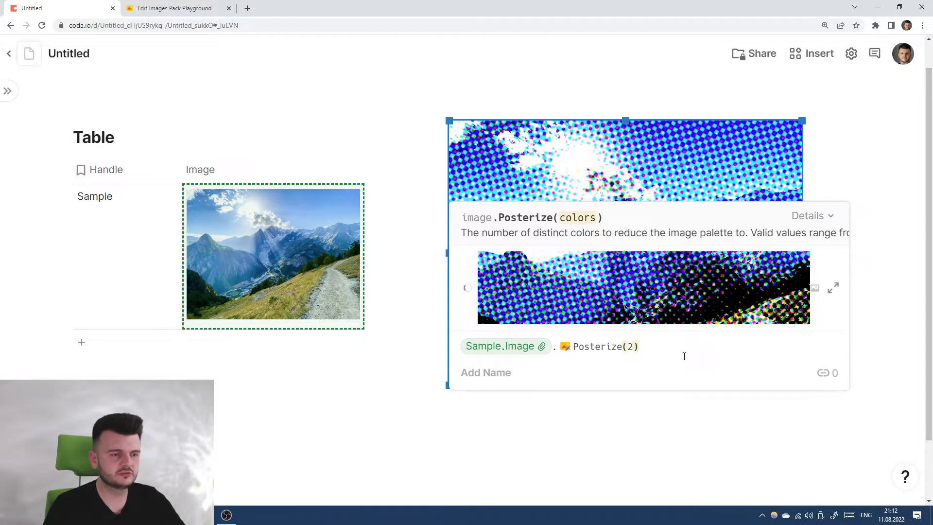
pyautogui.press('Return')
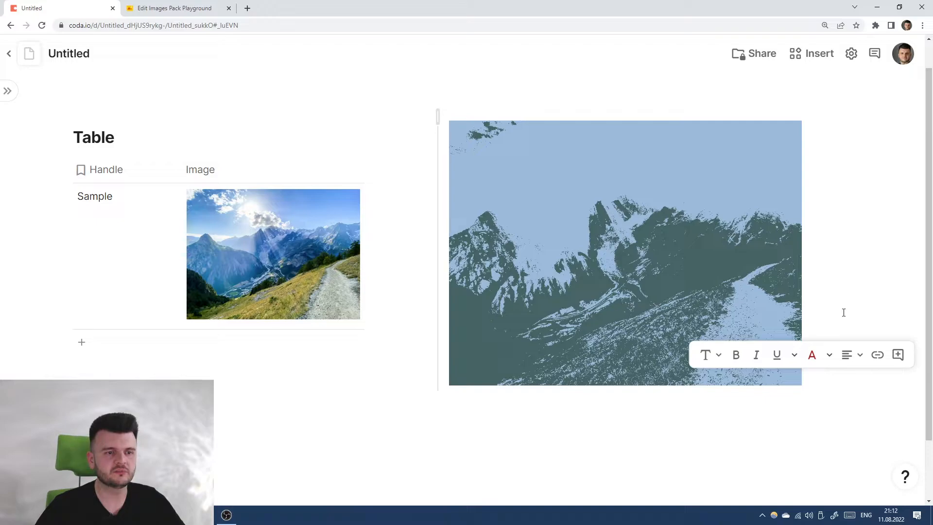
pyautogui.click(771, 441)
pyautogui.click(712, 434)
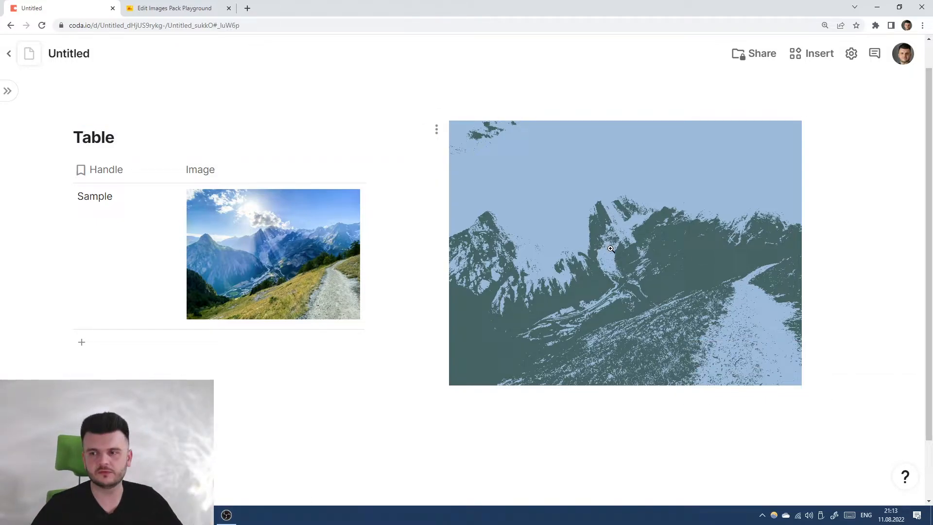
# Step: Set the number of Posterize colors in the photo's formula to 3 and apply it, followed by 4
pyautogui.click(634, 233)
pyautogui.click(631, 347)
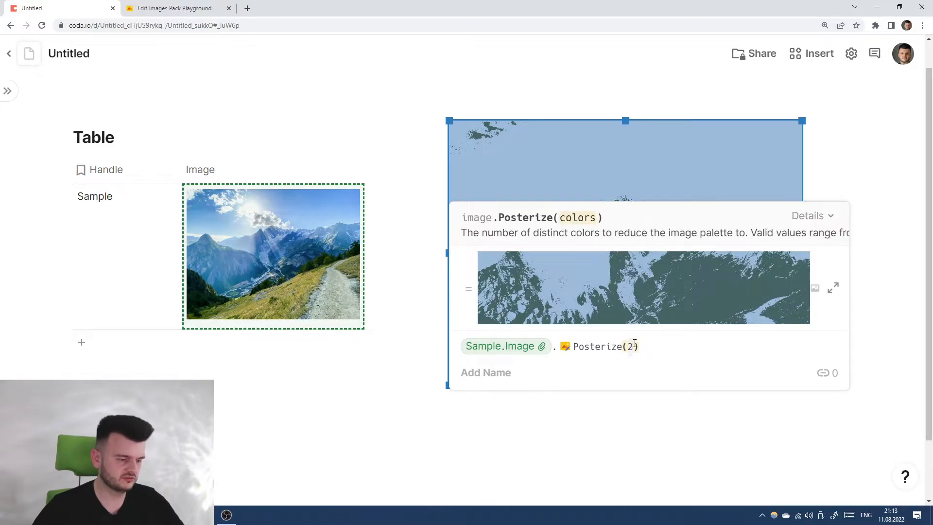
pyautogui.press('Return')
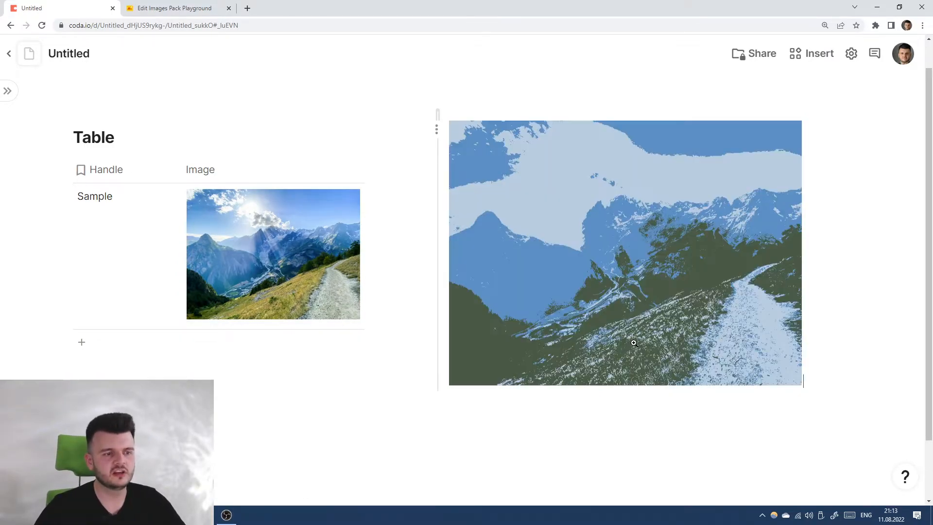
pyautogui.click(678, 242)
pyautogui.click(644, 348)
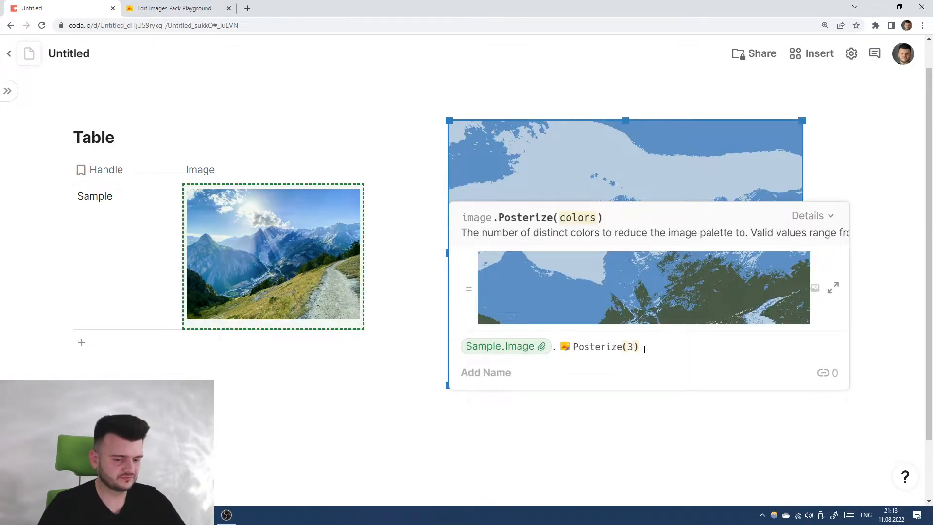
pyautogui.press('Return')
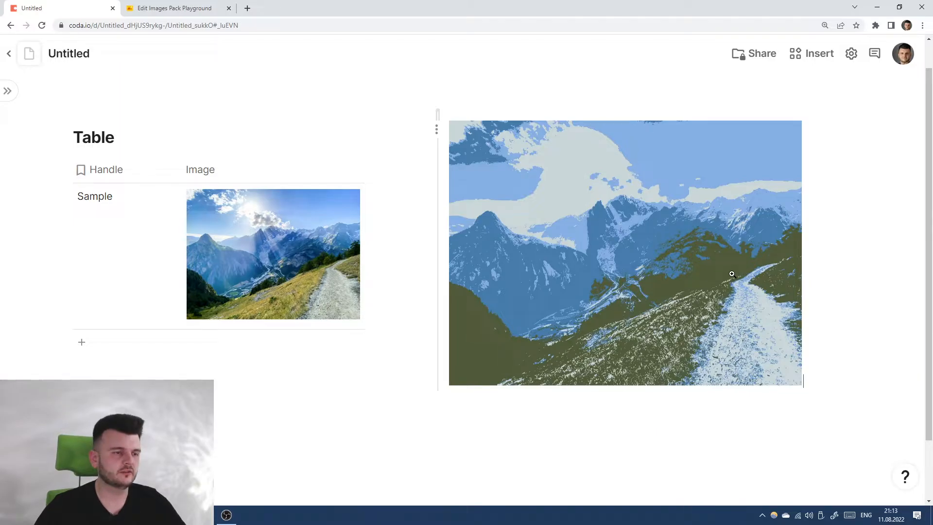
# Step: Set the number of Posterize colors in the photo's formula to 6 and apply it
pyautogui.click(686, 229)
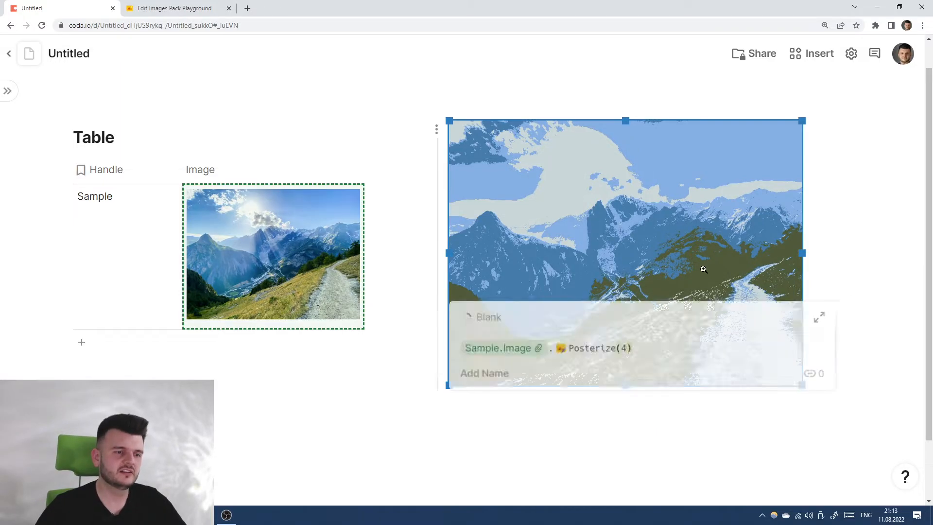
pyautogui.click(645, 344)
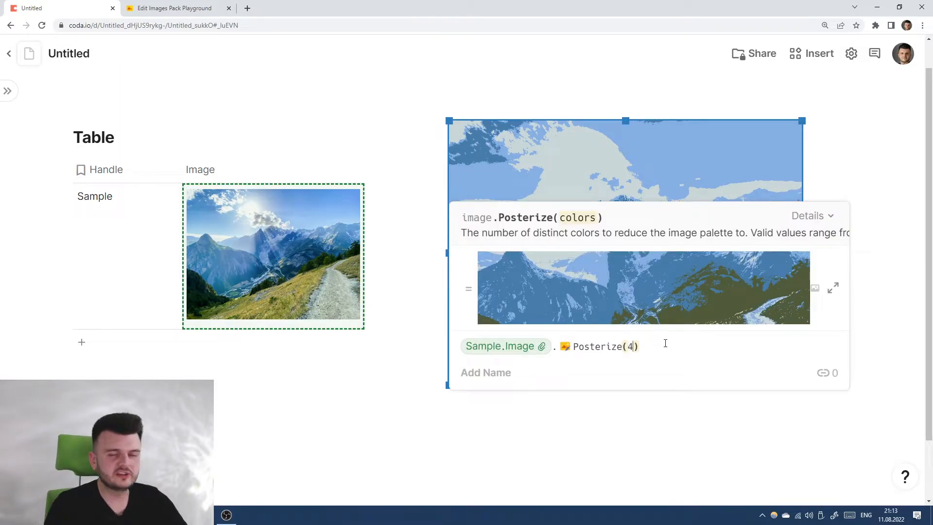
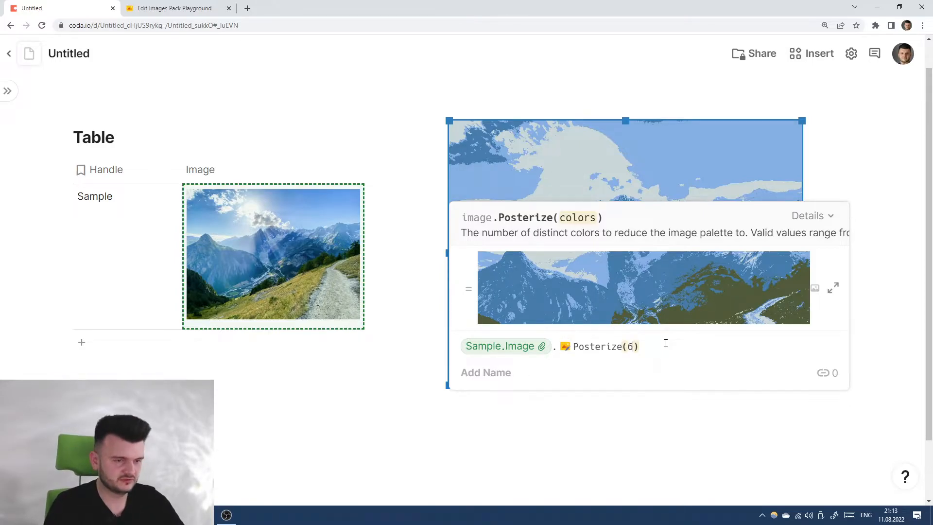
pyautogui.press('Return')
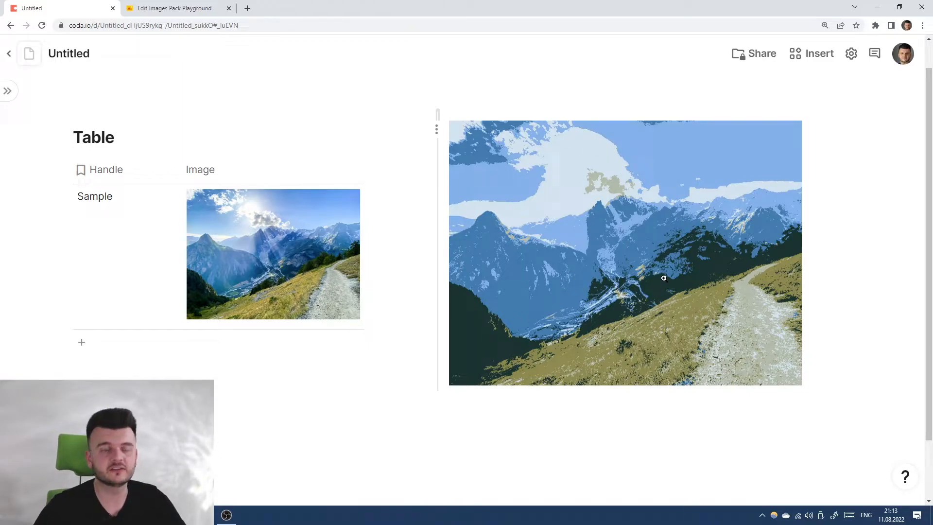
# Step: Set the number of Posterize colors to 64, apply the formula and view the resulting photo enlarged
pyautogui.click(627, 315)
pyautogui.click(631, 347)
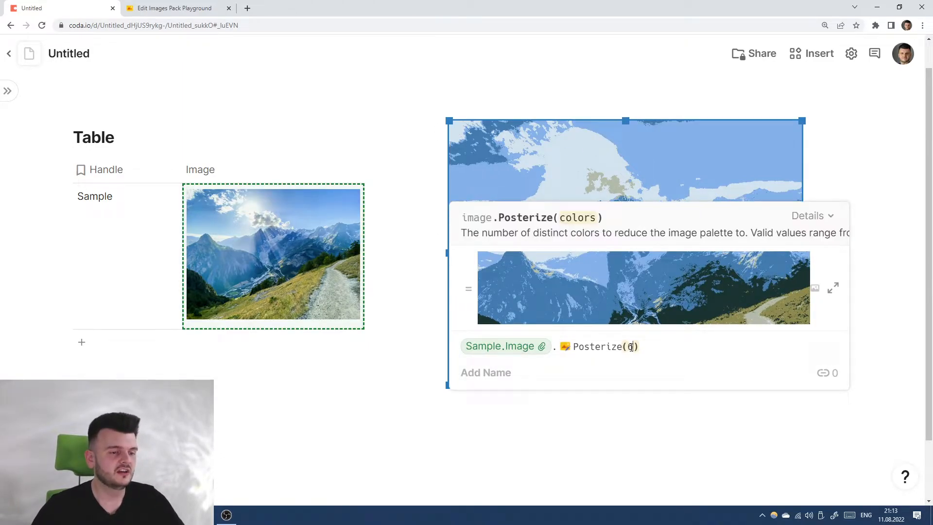
pyautogui.write('3')
pyautogui.press('Return')
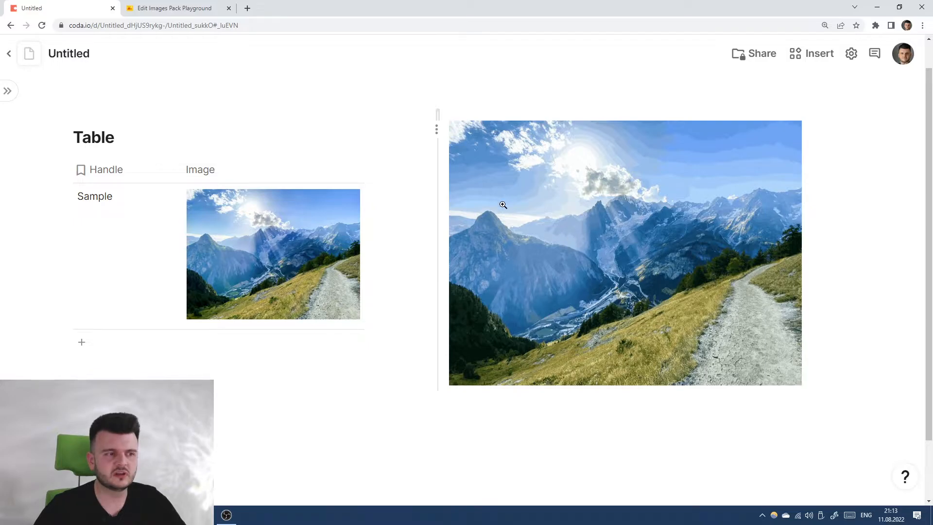
pyautogui.click(573, 153)
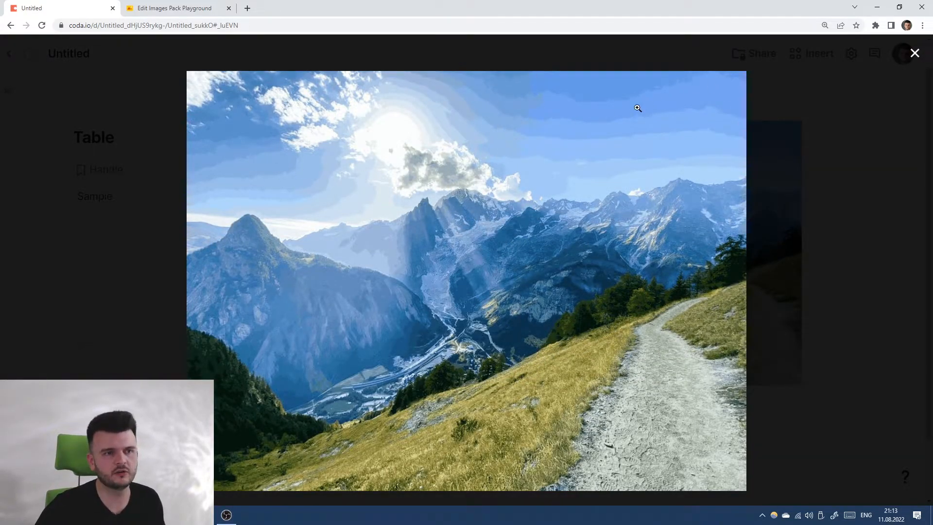
pyautogui.click(667, 263)
# Step: Check the effect options in the Edit Images Pack Playground doc and return to the photo's formula in the Untitled doc
pyautogui.click(668, 188)
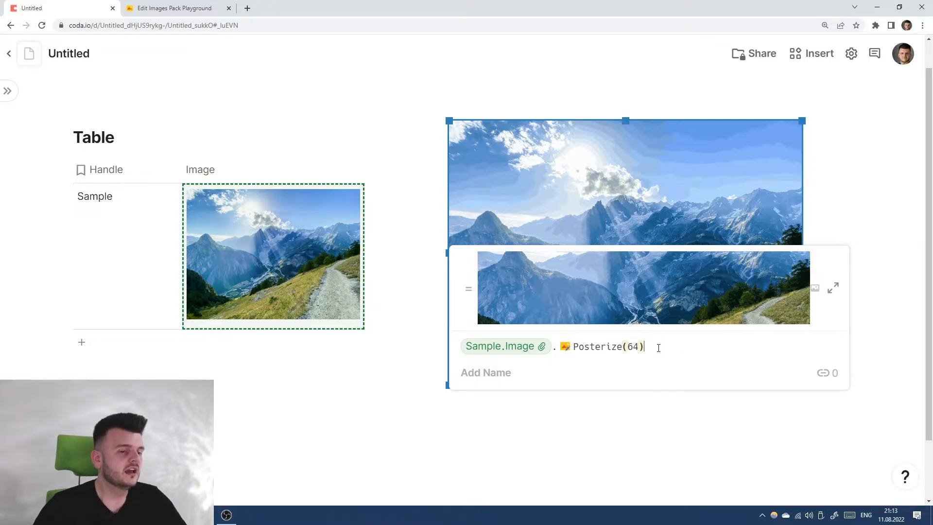
pyautogui.click(174, 8)
pyautogui.click(262, 144)
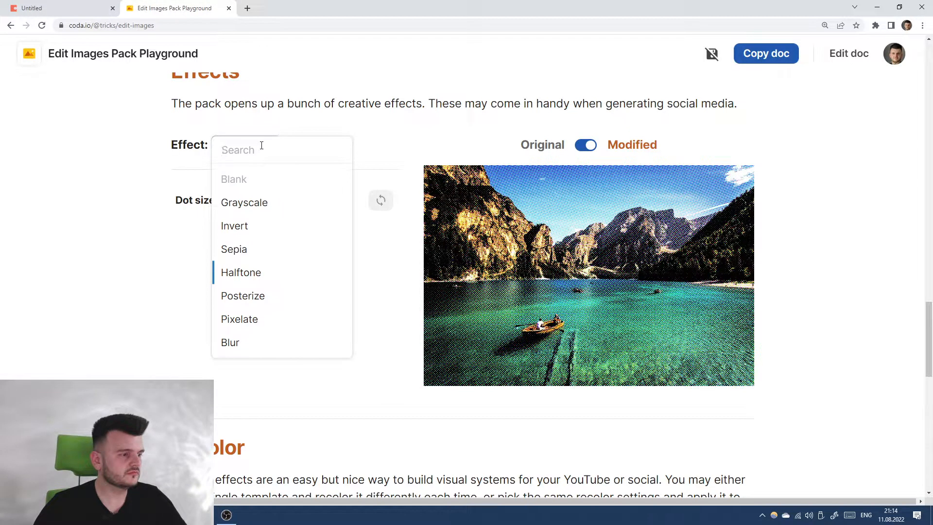
pyautogui.click(90, 5)
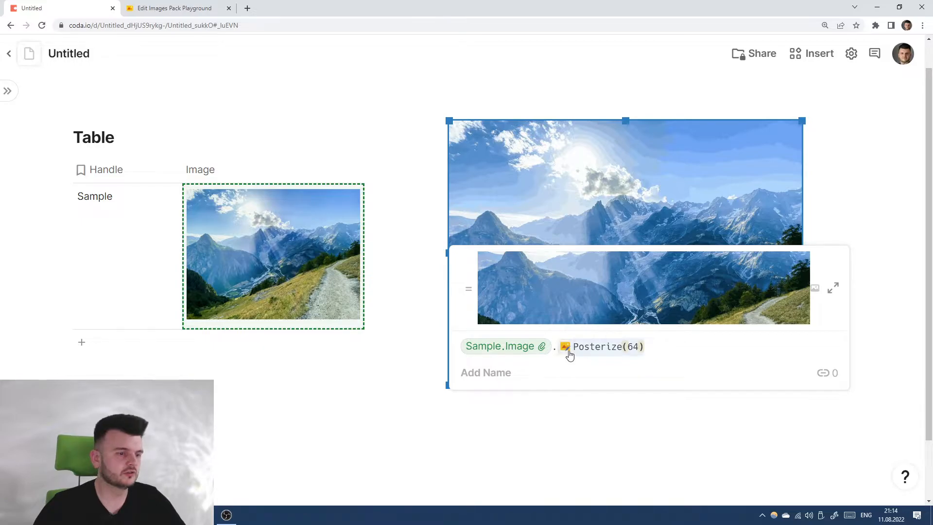
# Step: Replace the Posterize effect in the photo's formula with Blur and apply the formula
pyautogui.hotkey('ctrl', 'BackSpace')
pyautogui.hotkey('ctrl', 'BackSpace')
pyautogui.write('Bl')
pyautogui.press('Down')
pyautogui.press('Down')
pyautogui.press('Down')
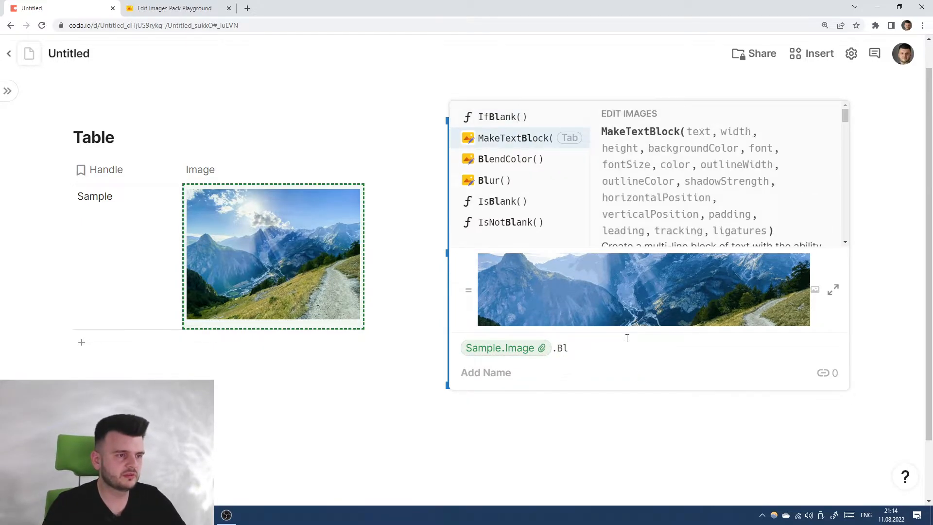
pyautogui.press('Tab')
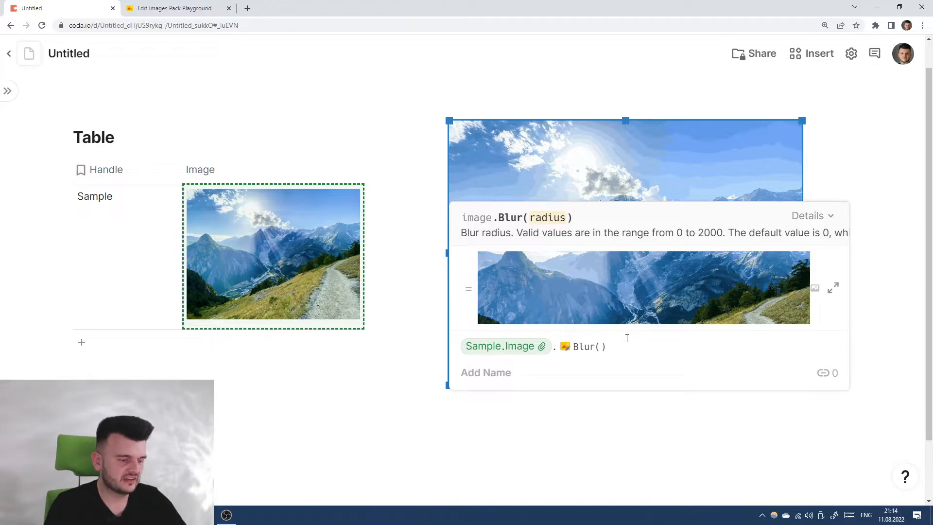
pyautogui.press('Return')
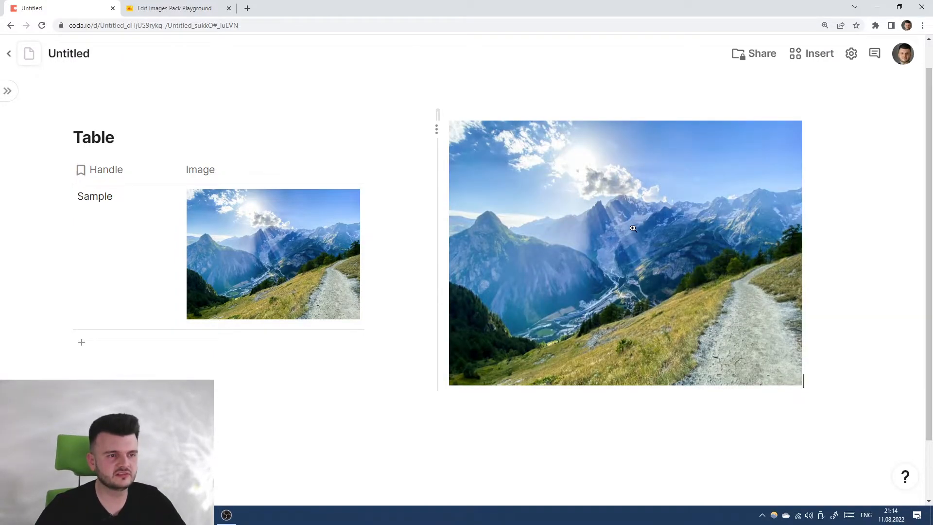
# Step: Set the Blur radius in the photo's formula to 50 and apply it
pyautogui.click(625, 228)
pyautogui.press('Escape')
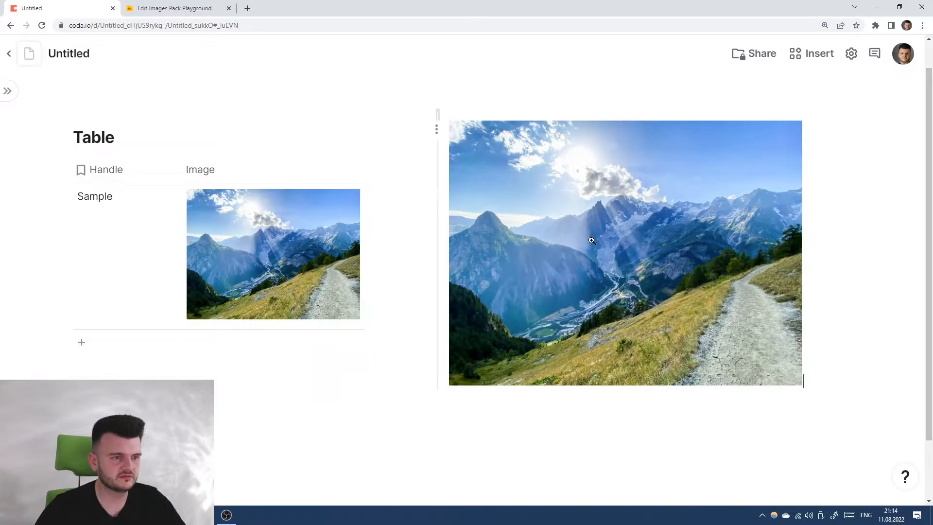
pyautogui.click(615, 338)
pyautogui.press('Return')
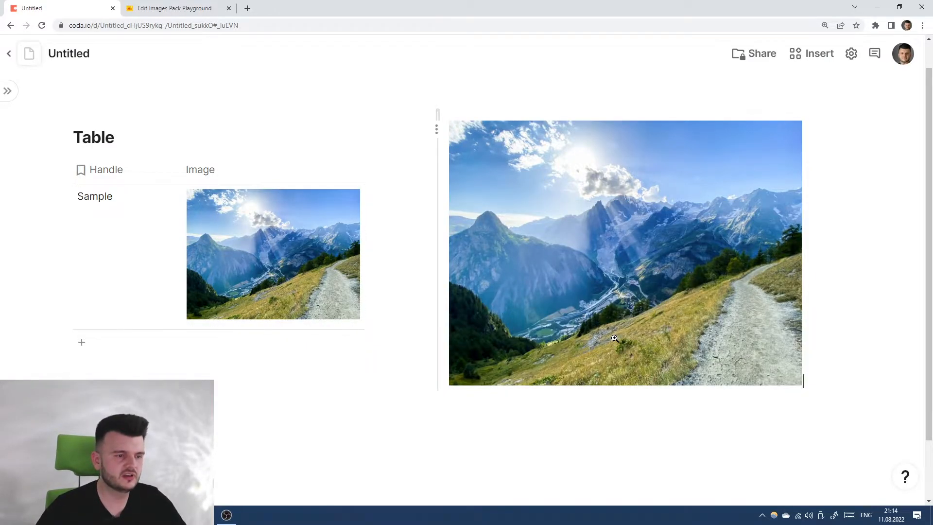
# Step: Set the Blur radius in the photo's formula to 200 and apply it
pyautogui.click(611, 243)
pyautogui.click(833, 243)
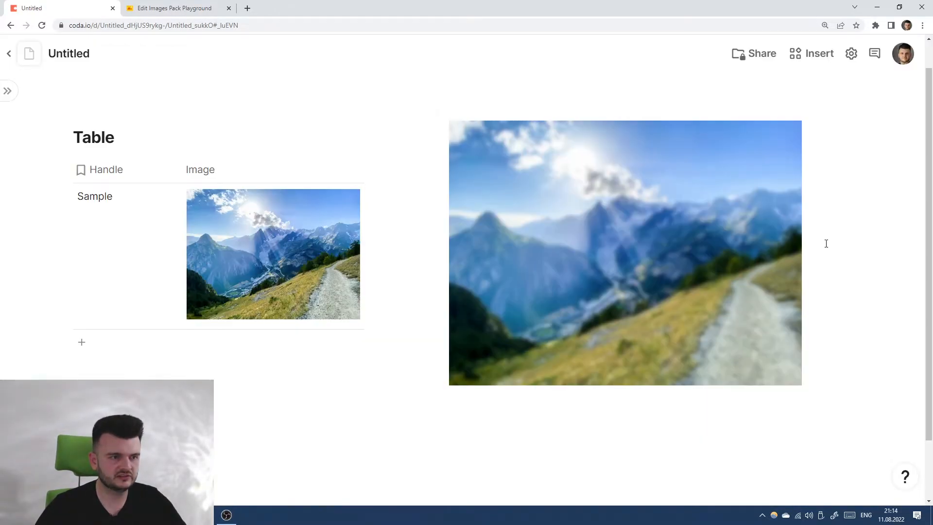
pyautogui.click(680, 354)
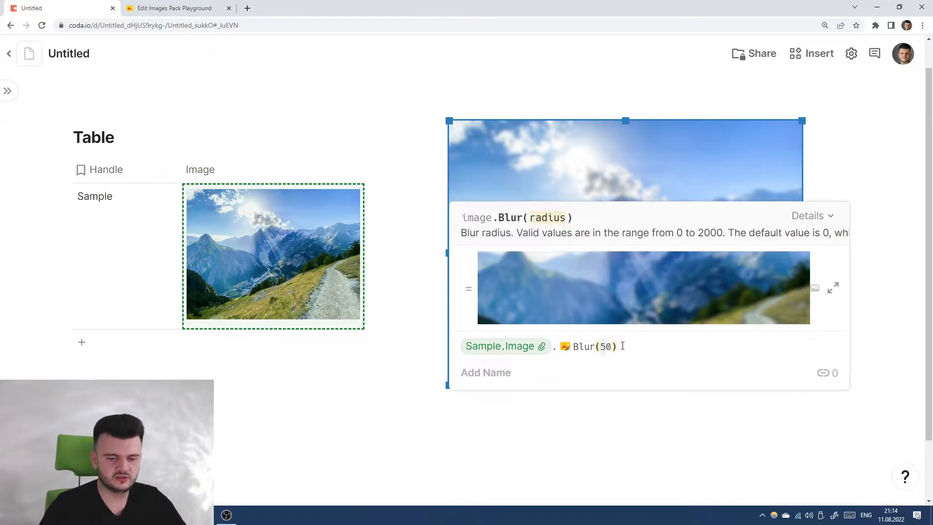
pyautogui.press('Return')
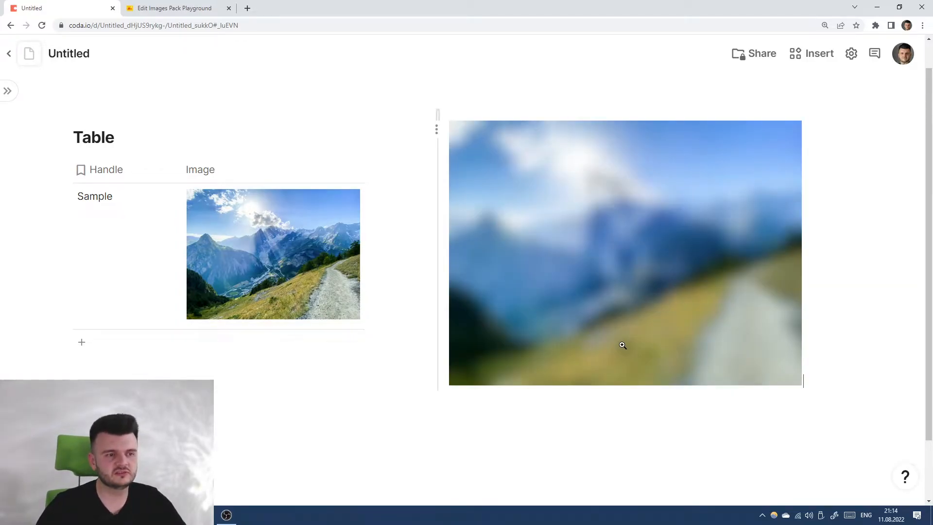
# Step: Replace the photo's Blur effect with Pixelate(4), apply the formula and inspect the resulting photo enlarged
pyautogui.click(631, 215)
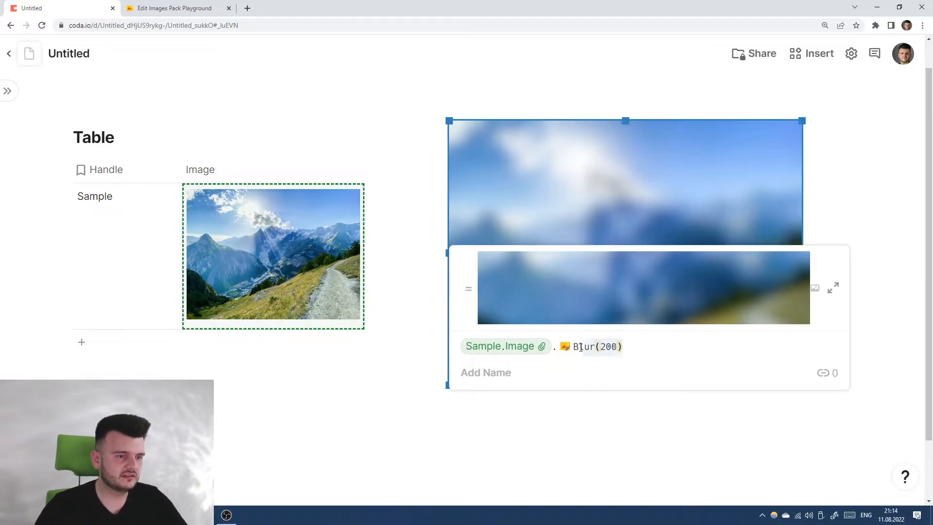
pyautogui.write('Pix')
pyautogui.press('Tab')
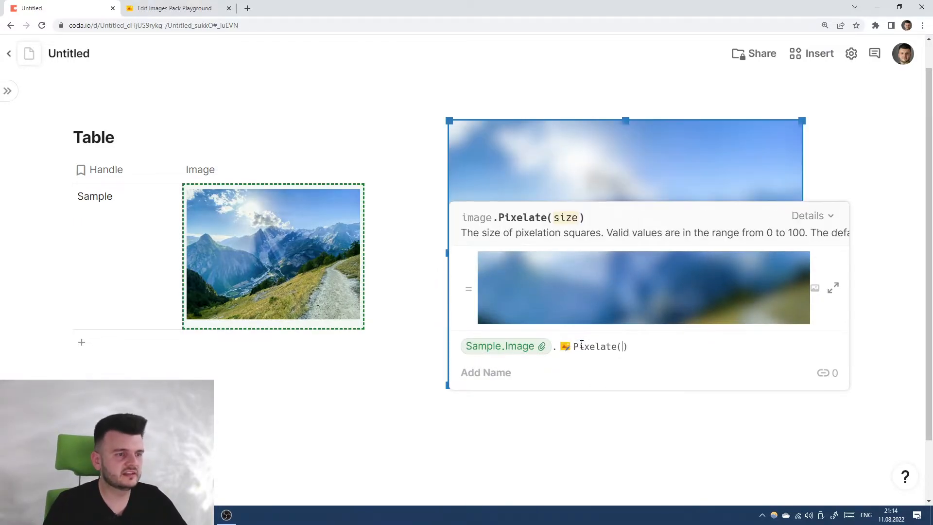
pyautogui.write('4')
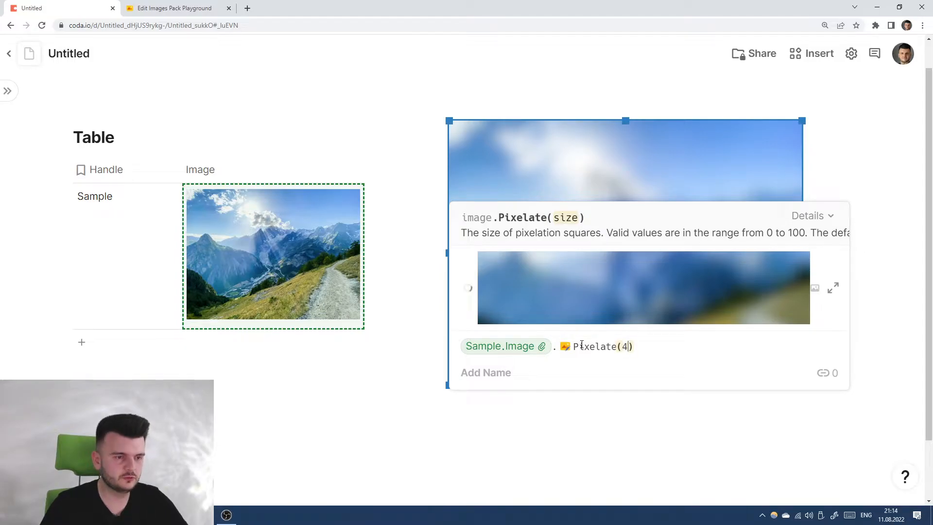
pyautogui.press('Return')
pyautogui.click(627, 221)
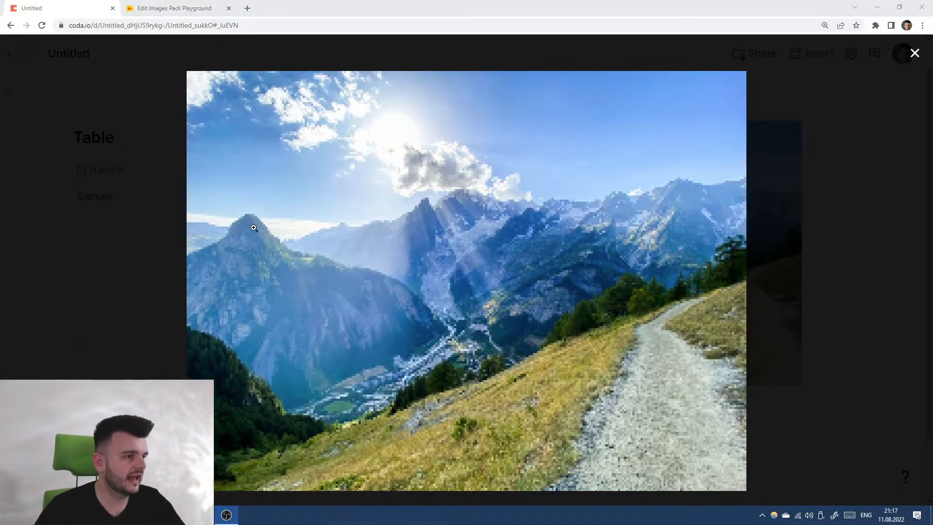
pyautogui.click(220, 224)
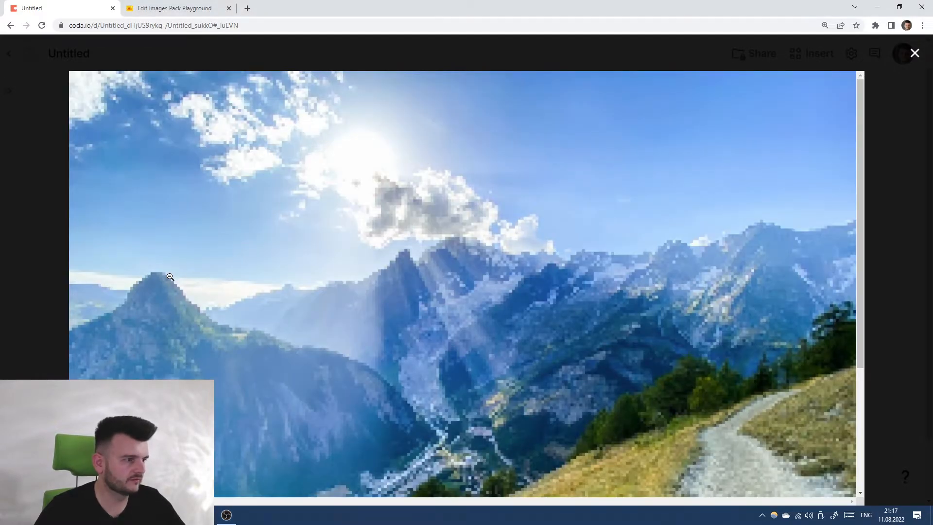
pyautogui.click(506, 271)
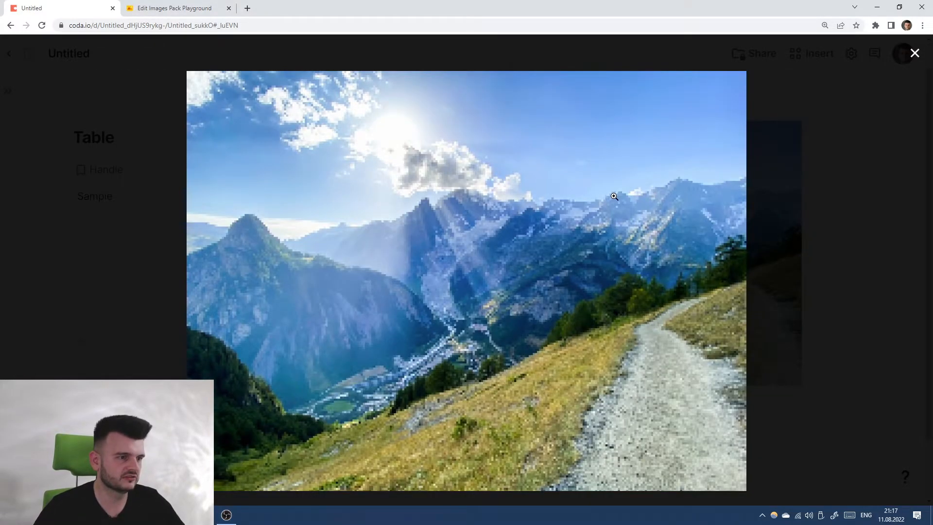
pyautogui.click(914, 53)
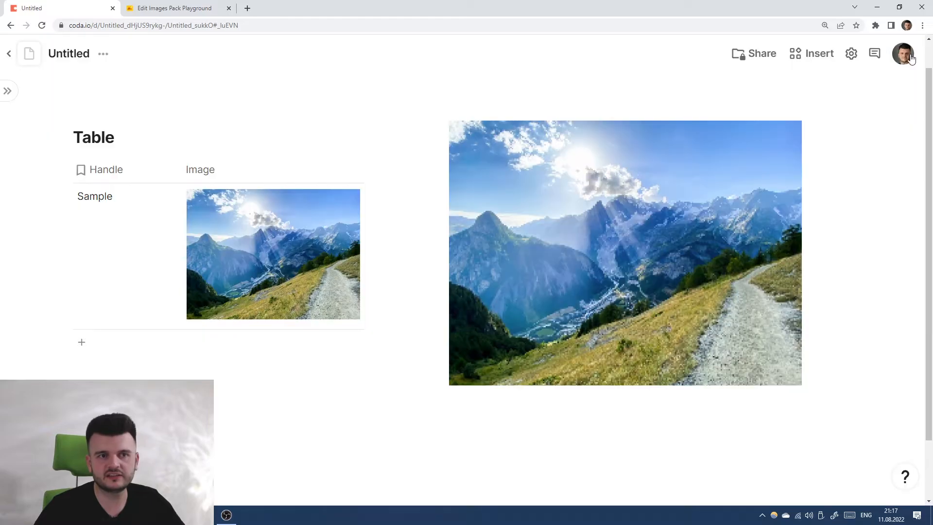
pyautogui.click(678, 202)
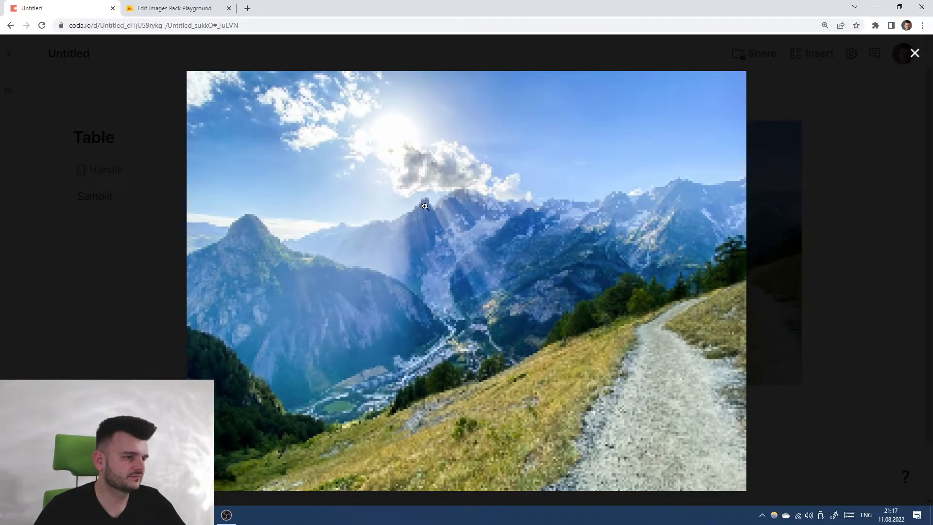
pyautogui.click(916, 52)
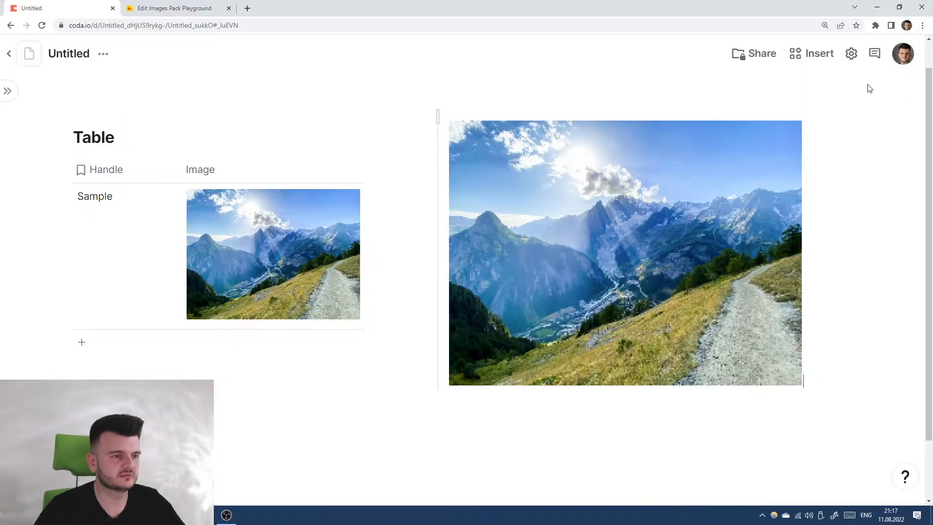
# Step: Set the Pixelate square size in the photo's formula to 40 and apply it
pyautogui.click(576, 258)
pyautogui.click(627, 348)
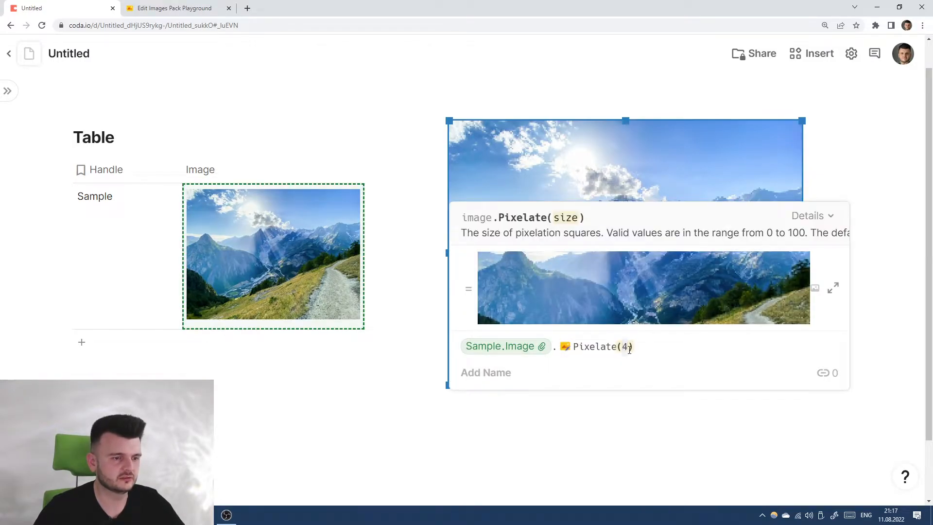
pyautogui.write('0')
pyautogui.press('Return')
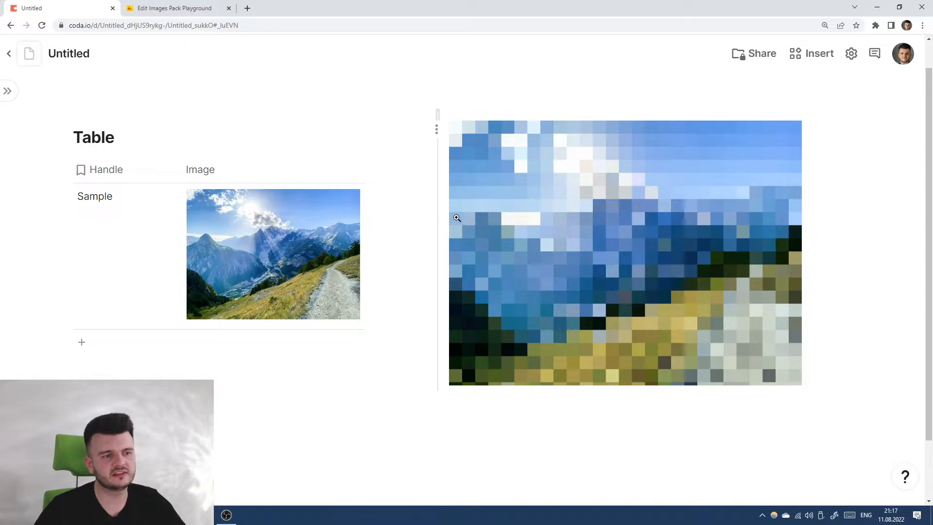
# Step: Try chaining Blur(20) after Pixelate(40) in the photo's formula and remove the added effect
pyautogui.click(639, 252)
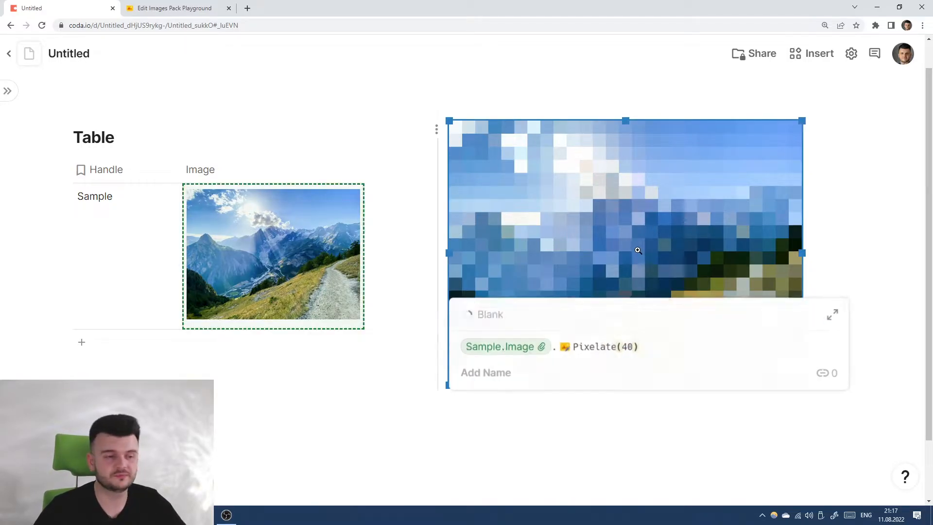
pyautogui.write('.Blu')
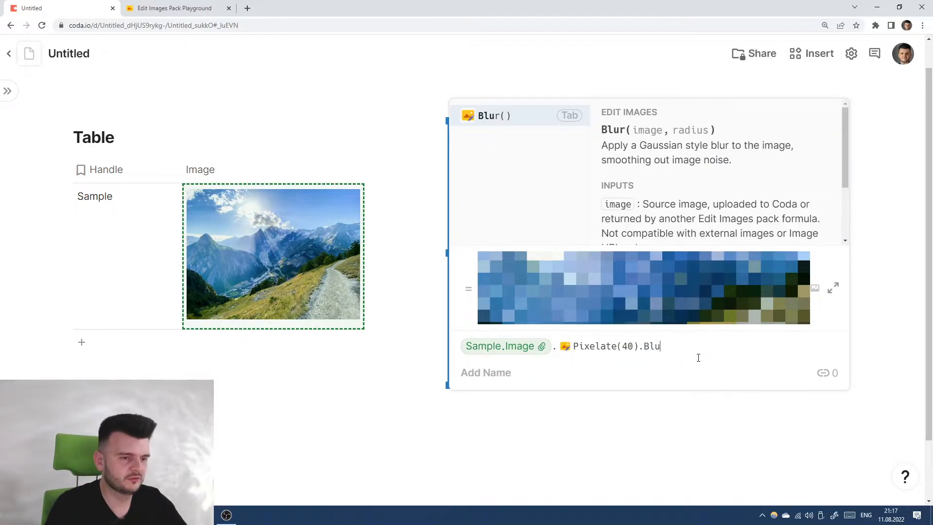
pyautogui.press('Tab')
pyautogui.write('20')
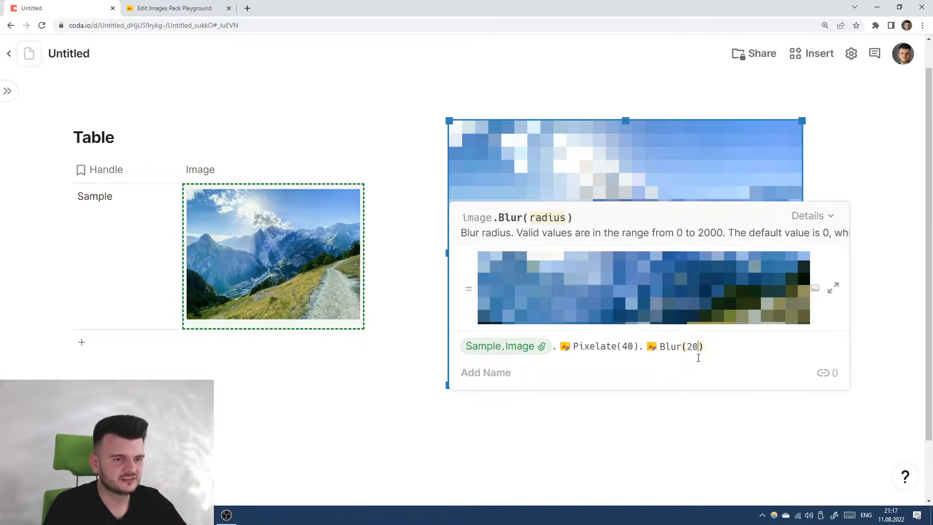
pyautogui.press('BackSpace')
pyautogui.press('BackSpace')
pyautogui.press('BackSpace')
pyautogui.press('BackSpace')
pyautogui.press('BackSpace')
pyautogui.press('BackSpace')
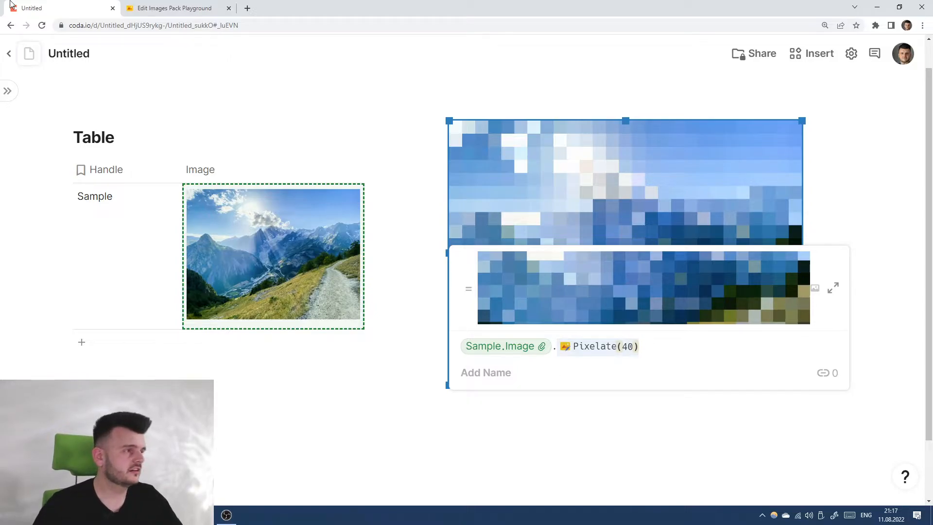
# Step: Go to the Recolor section of the Edit Images Pack Playground doc and review the available recolor modes
pyautogui.click(175, 8)
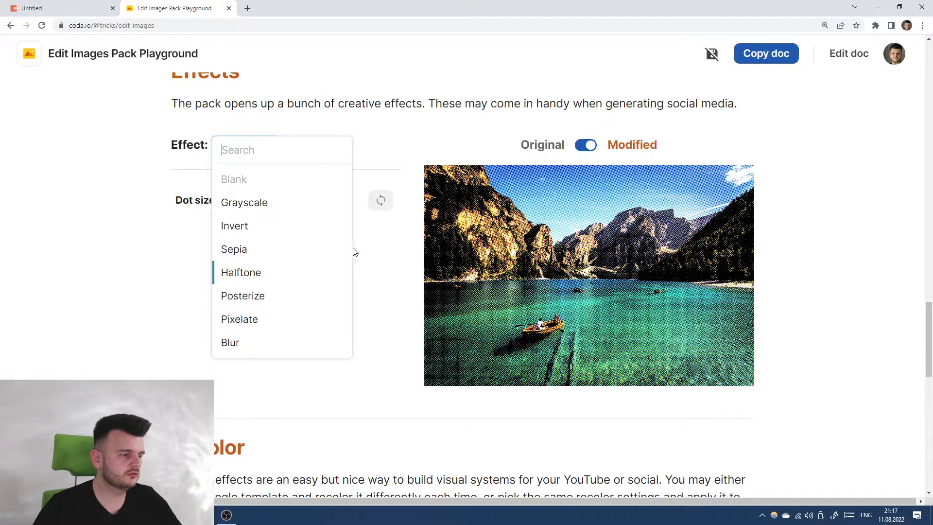
pyautogui.click(384, 306)
pyautogui.scroll(-9, 365, 287)
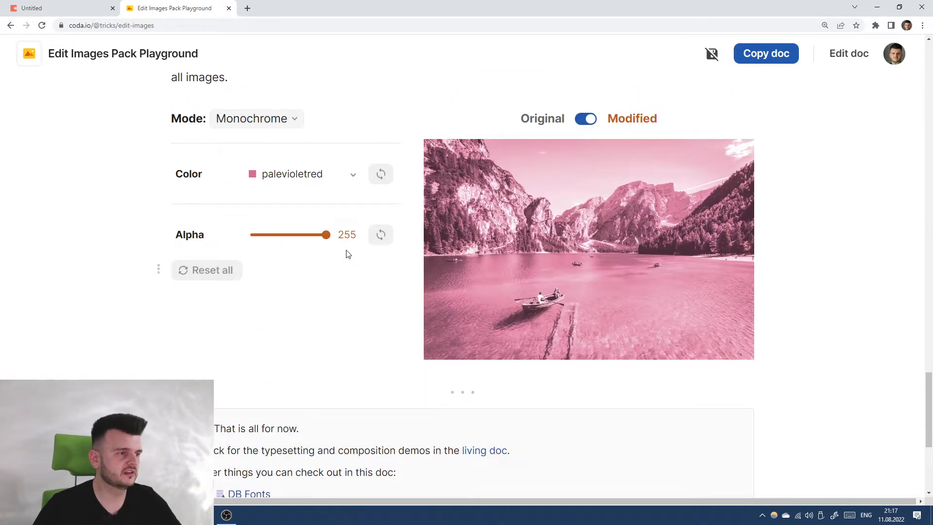
pyautogui.scroll(1, 343, 250)
pyautogui.click(275, 167)
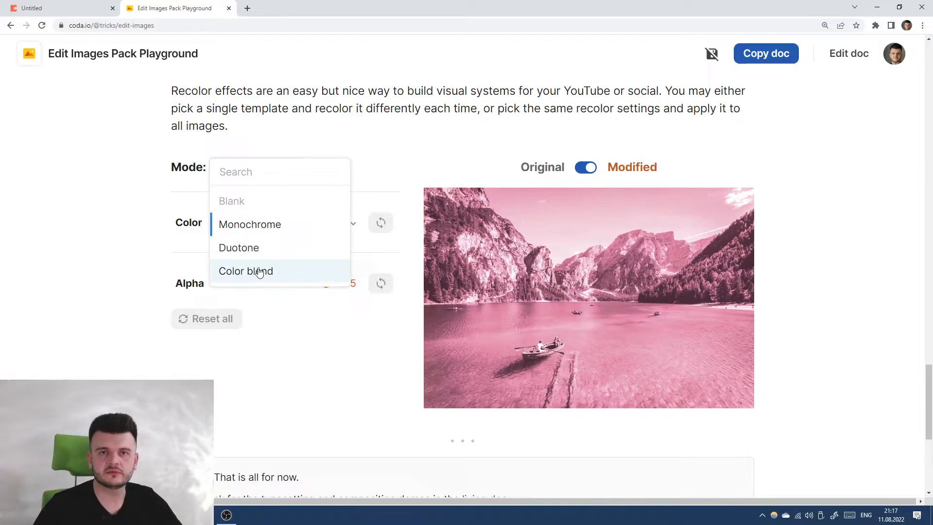
pyautogui.click(56, 6)
pyautogui.click(127, 5)
pyautogui.click(692, 112)
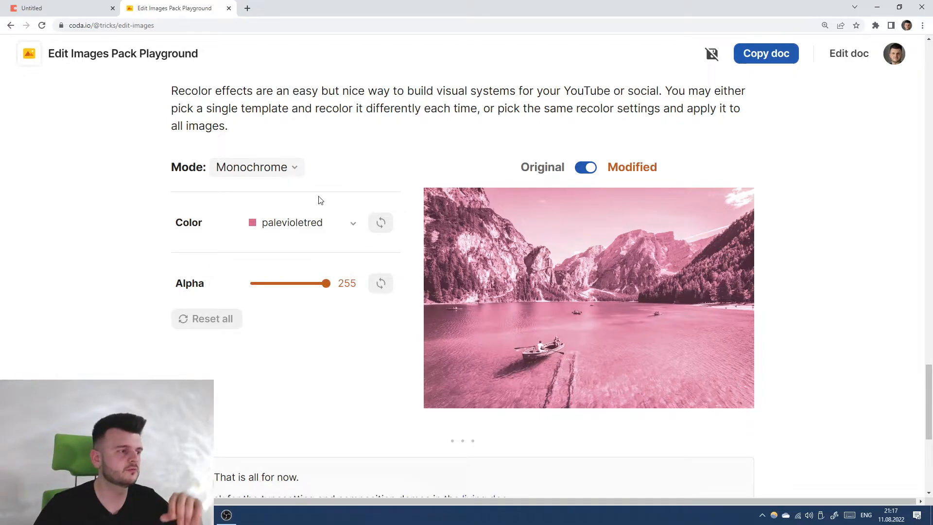
# Step: Keep Monochrome as the playground's recolor mode and browse the list of colors it offers
pyautogui.click(286, 168)
pyautogui.click(273, 228)
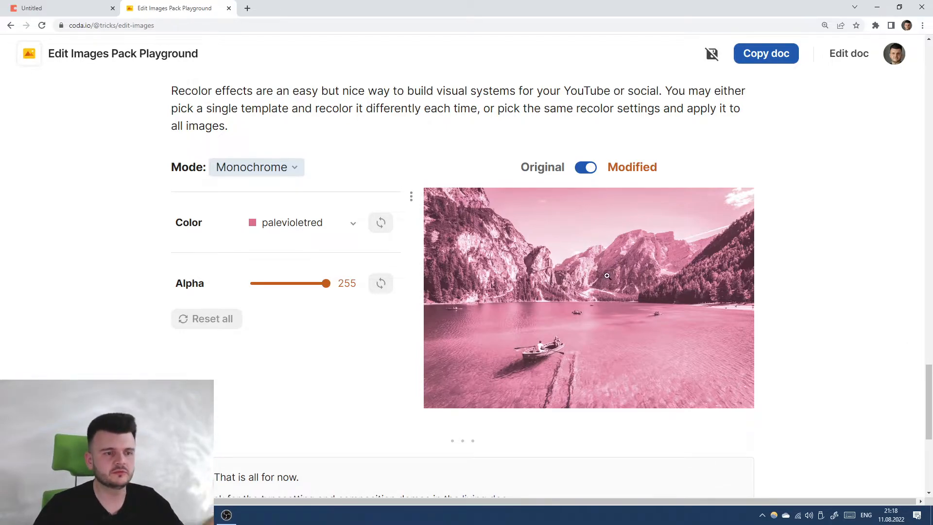
pyautogui.click(333, 228)
pyautogui.scroll(-5, 331, 272)
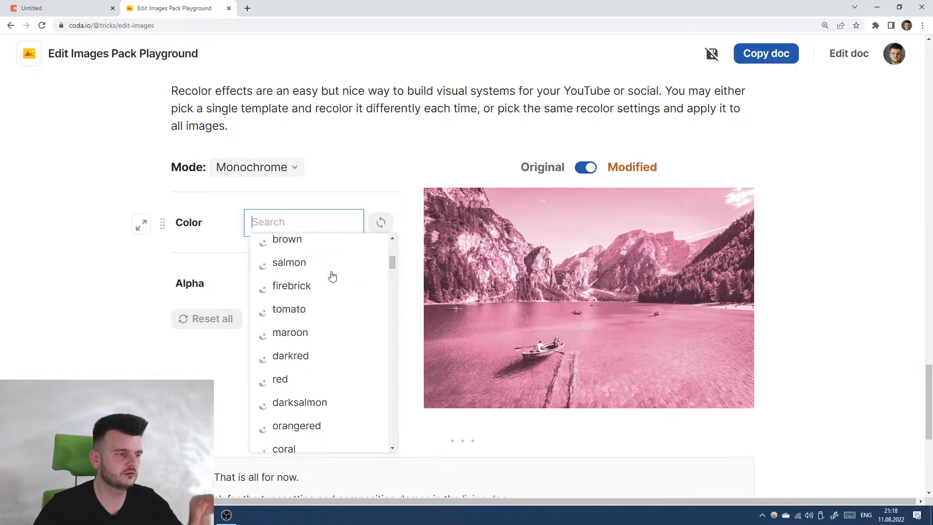
pyautogui.scroll(4, 336, 268)
pyautogui.click(305, 200)
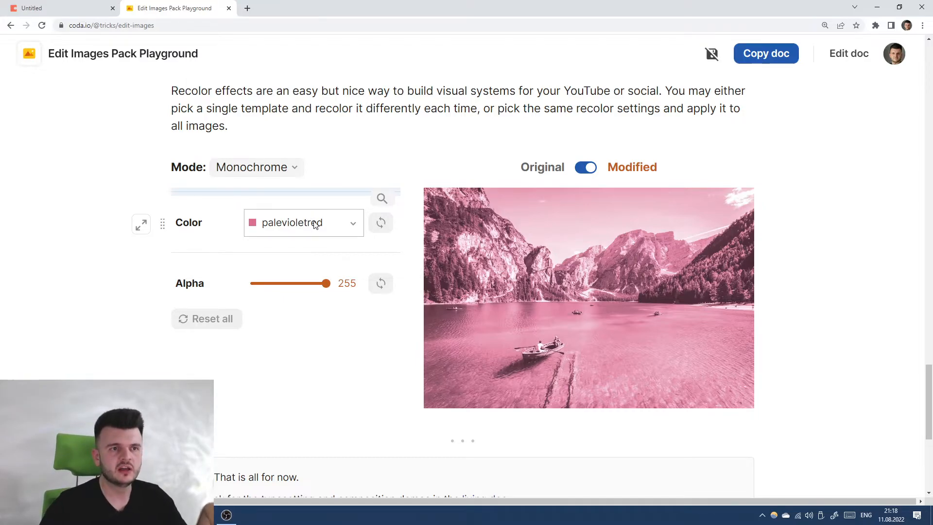
# Step: Switch to the Untitled doc and remove the Pixelate effect from the photo's formula
pyautogui.click(88, 4)
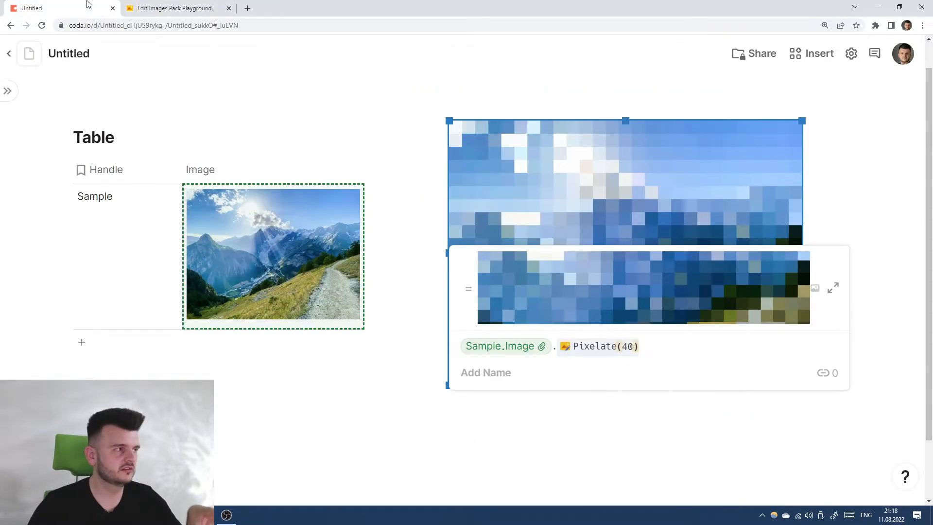
pyautogui.click(455, 445)
pyautogui.click(589, 290)
pyautogui.moveTo(639, 346); pyautogui.dragTo(564, 354)
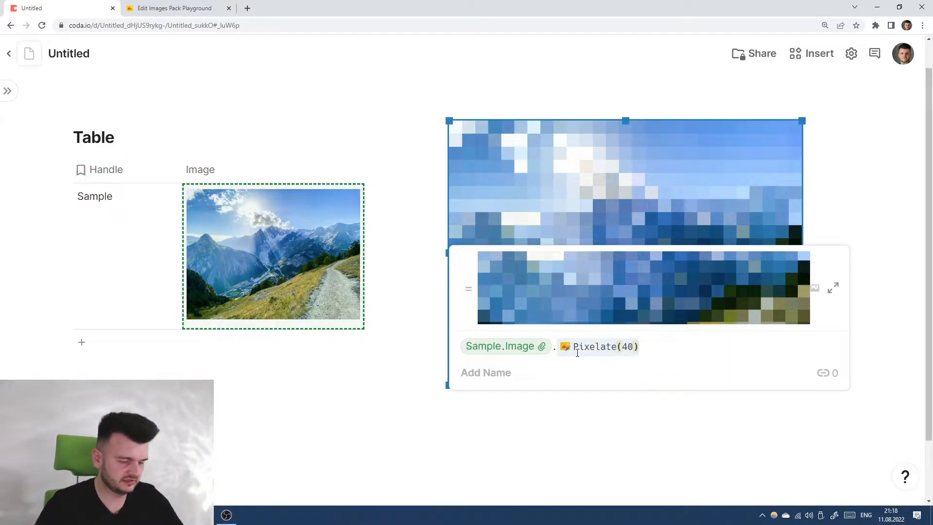
pyautogui.press('BackSpace')
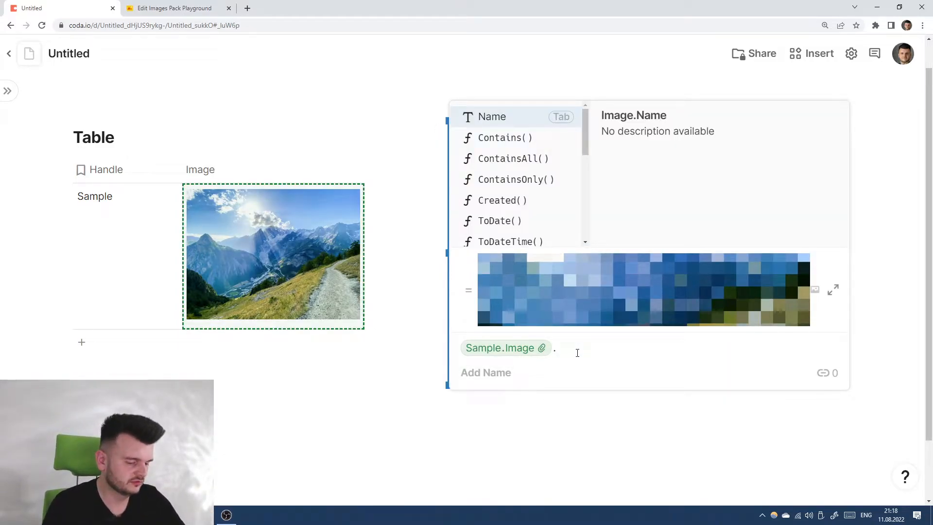
# Step: Add the Monochrome effect with the color "F00" to the photo's formula and apply it
pyautogui.write('Mo')
pyautogui.press('Down')
pyautogui.press('Down')
pyautogui.press('Down')
pyautogui.press('Down')
pyautogui.press('Down')
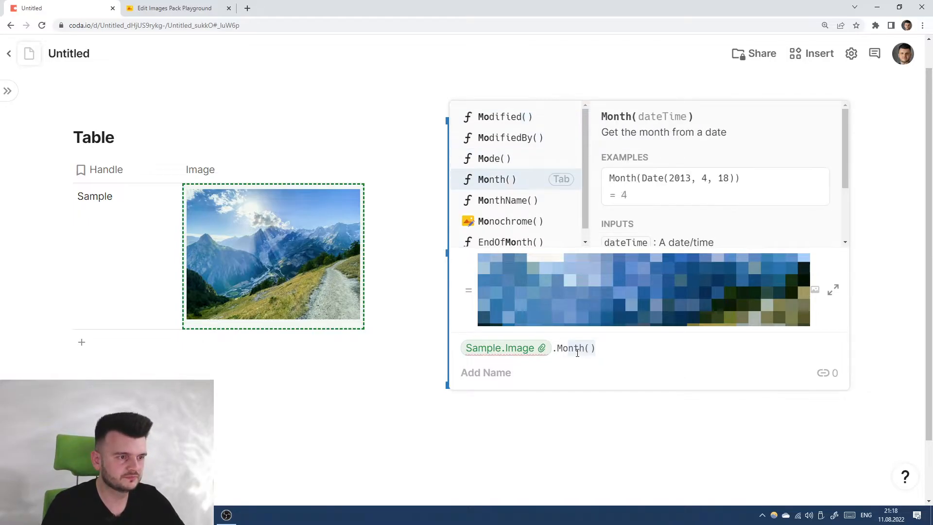
pyautogui.press('Tab')
pyautogui.write('"')
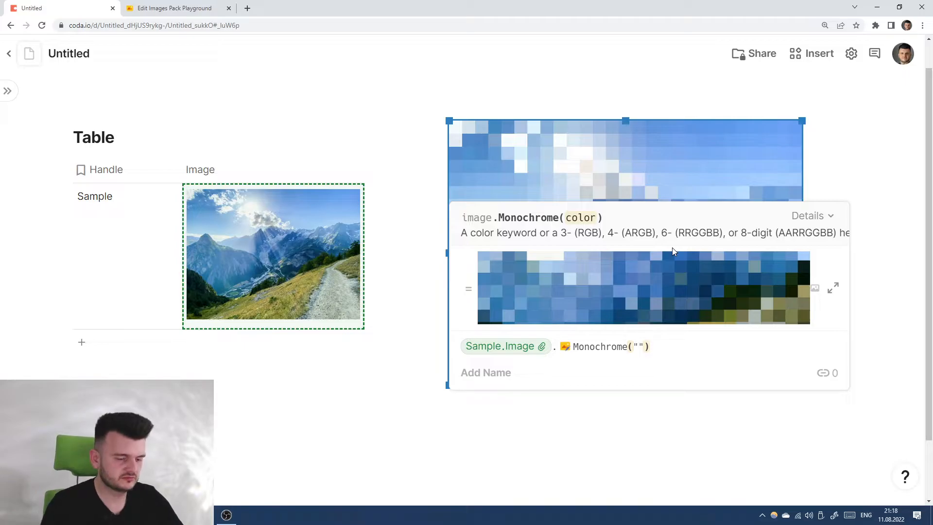
pyautogui.write('F00')
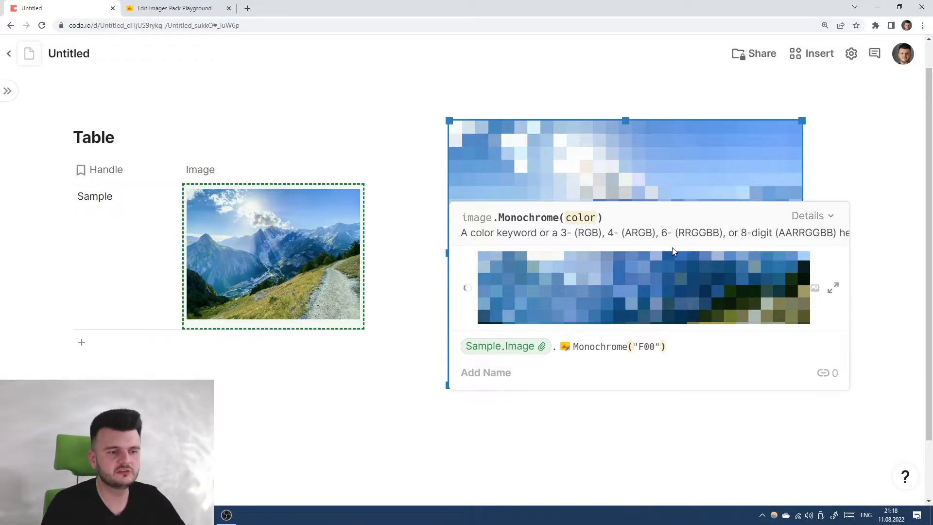
pyautogui.press('Return')
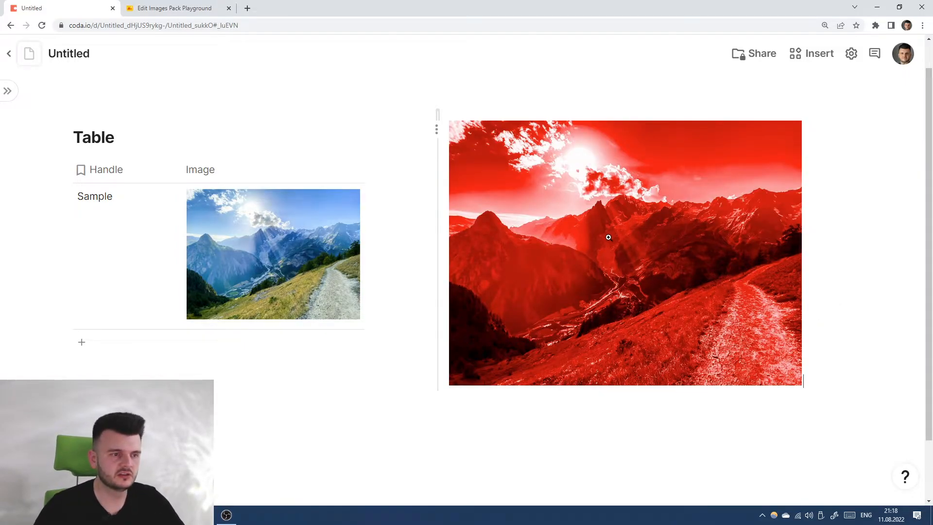
# Step: Set the Monochrome color in the photo's formula to "FFFF00" and apply it
pyautogui.click(609, 237)
pyautogui.moveTo(656, 345); pyautogui.dragTo(639, 348)
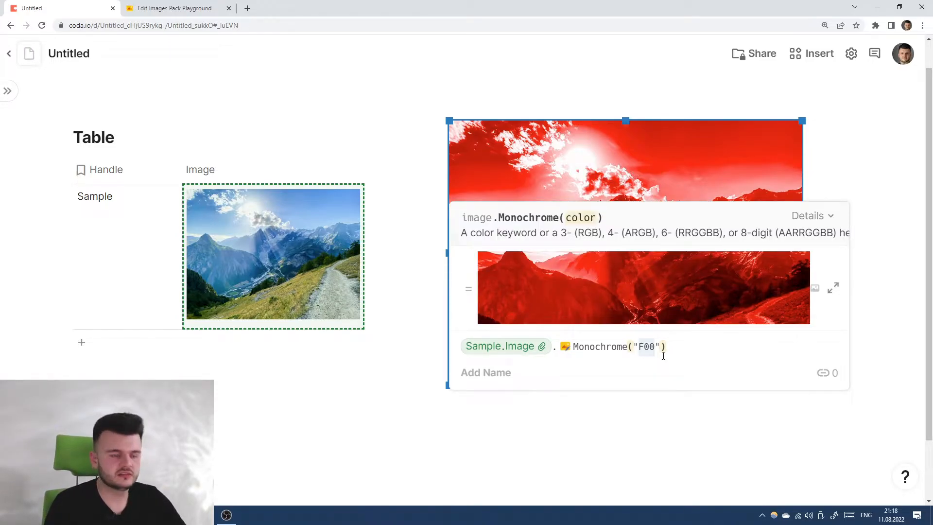
pyautogui.write('FFFF00')
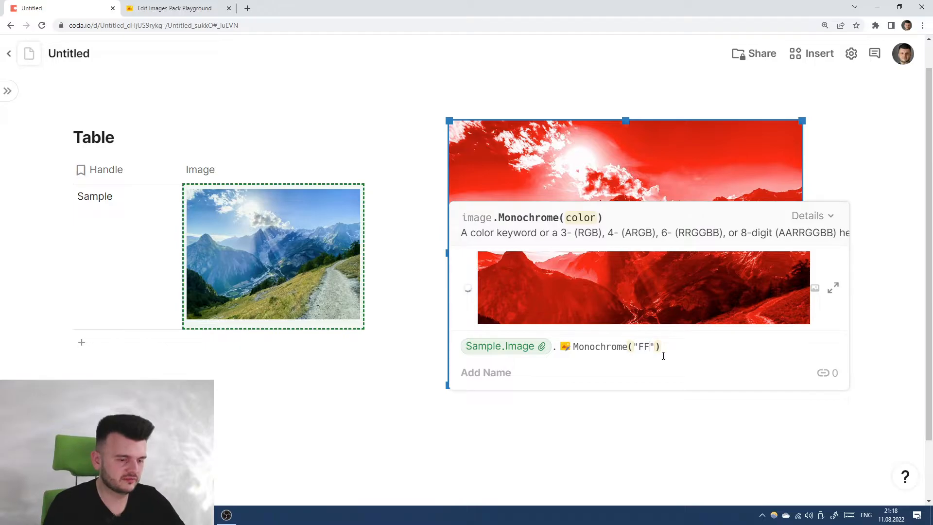
pyautogui.press('Return')
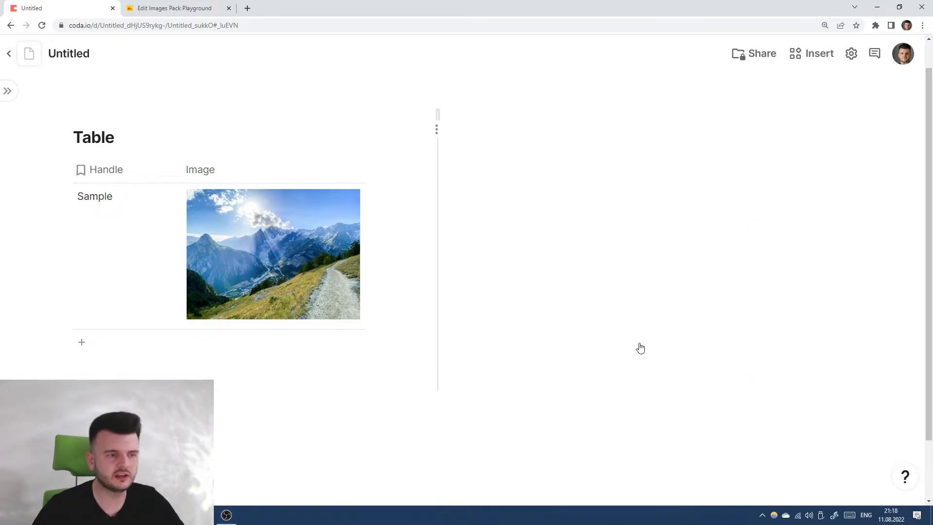
# Step: Add the alpha value 80 in front of the Monochrome hex color, making it "80FFFF00", and apply it
pyautogui.click(640, 326)
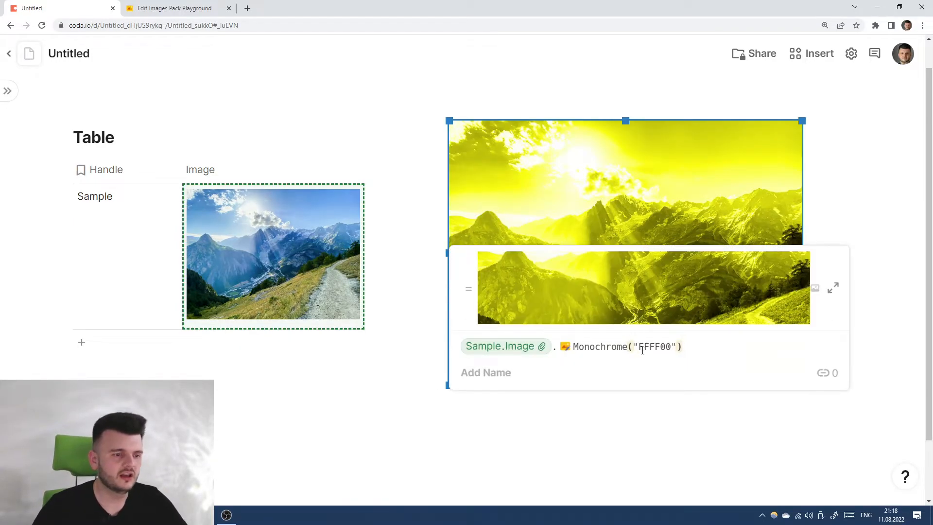
pyautogui.press('Left')
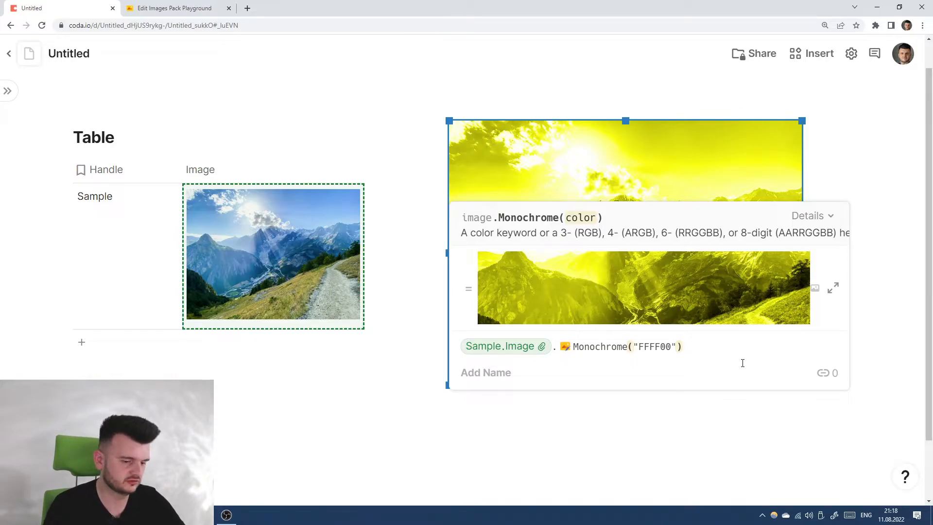
pyautogui.write('80')
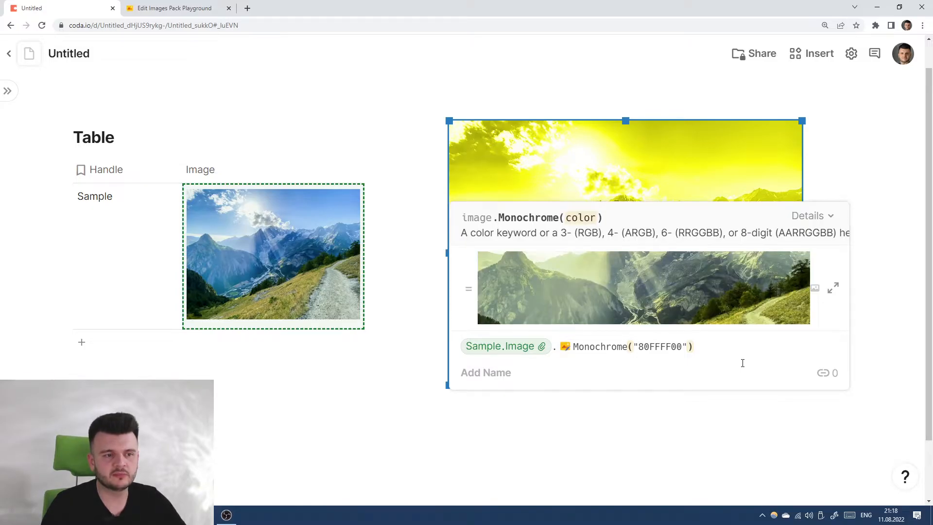
pyautogui.press('Return')
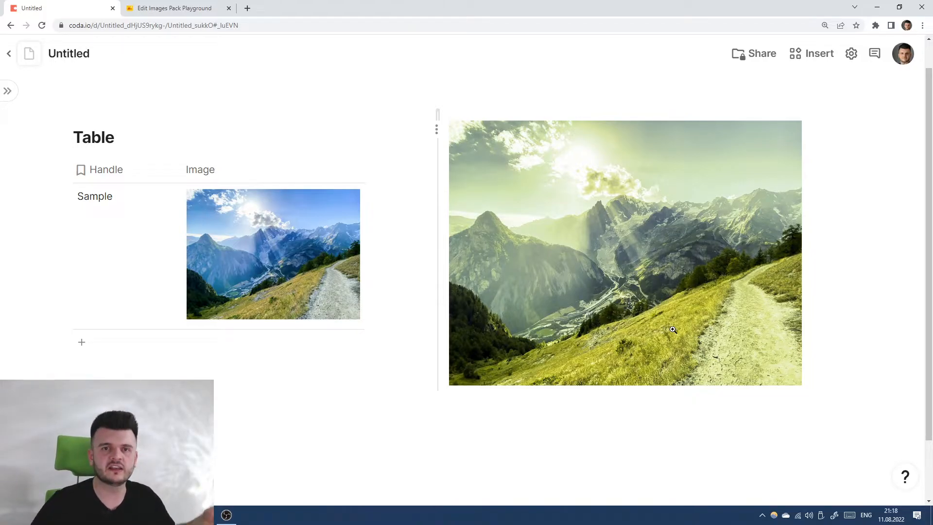
# Step: Try a # prefix in front of the hex color in the photo's Monochrome formula and remove it
pyautogui.click(665, 234)
pyautogui.click(665, 359)
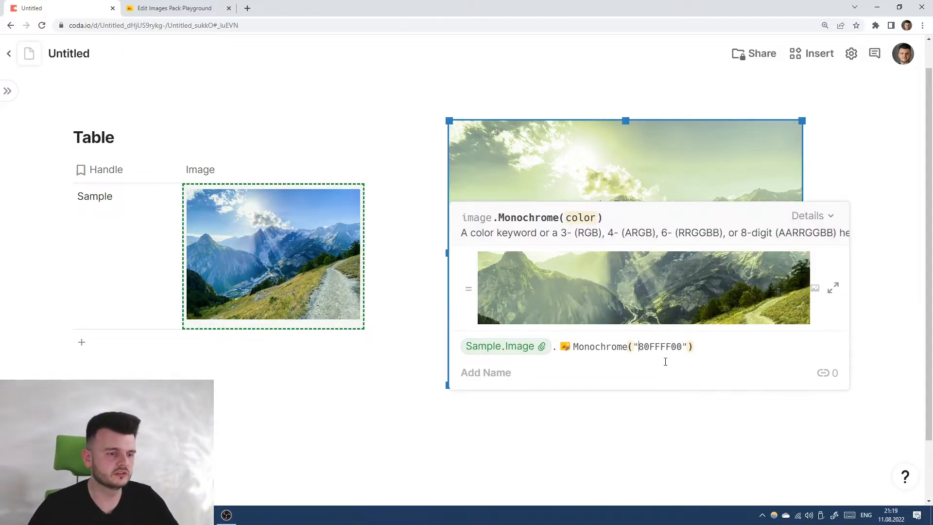
pyautogui.write('#')
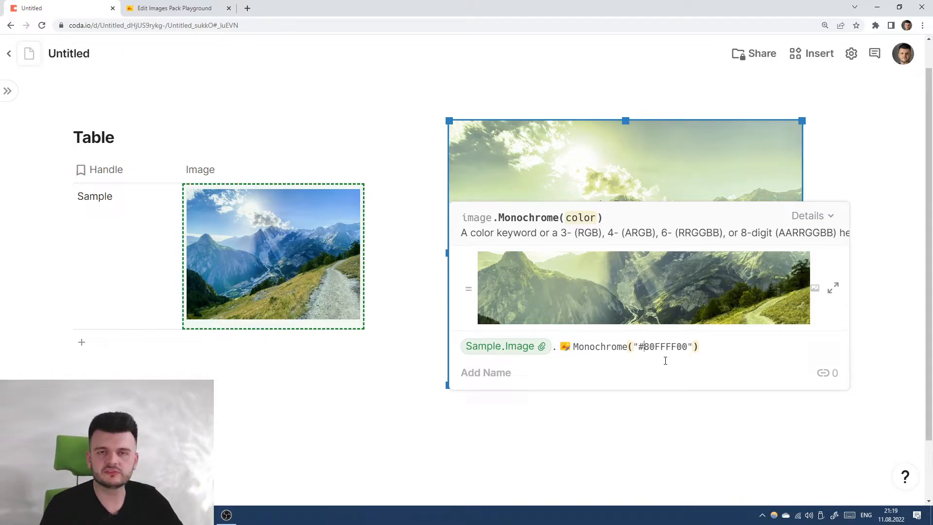
pyautogui.press('BackSpace')
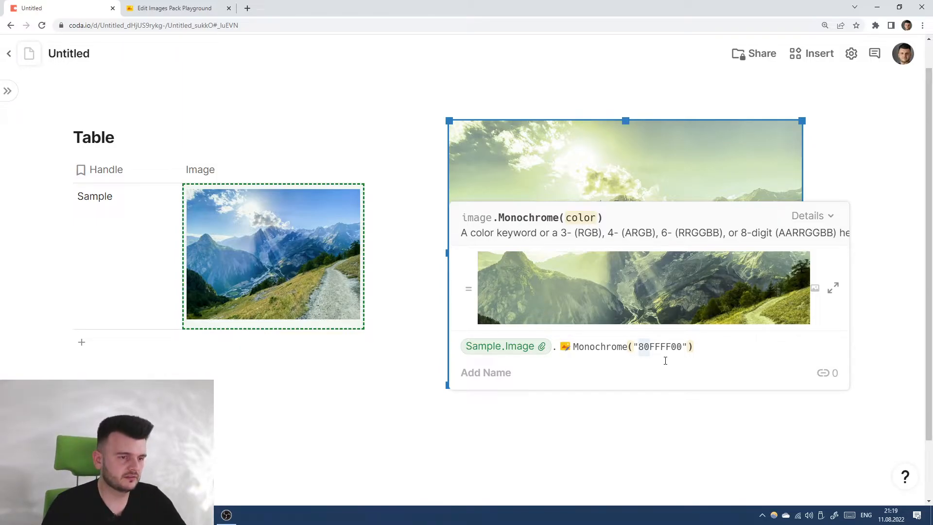
# Step: Try the alpha values FF and 00 in front of FFFF00 in the Monochrome formula
pyautogui.press('Right')
pyautogui.moveTo(638, 347); pyautogui.dragTo(649, 349)
pyautogui.press('BackSpace')
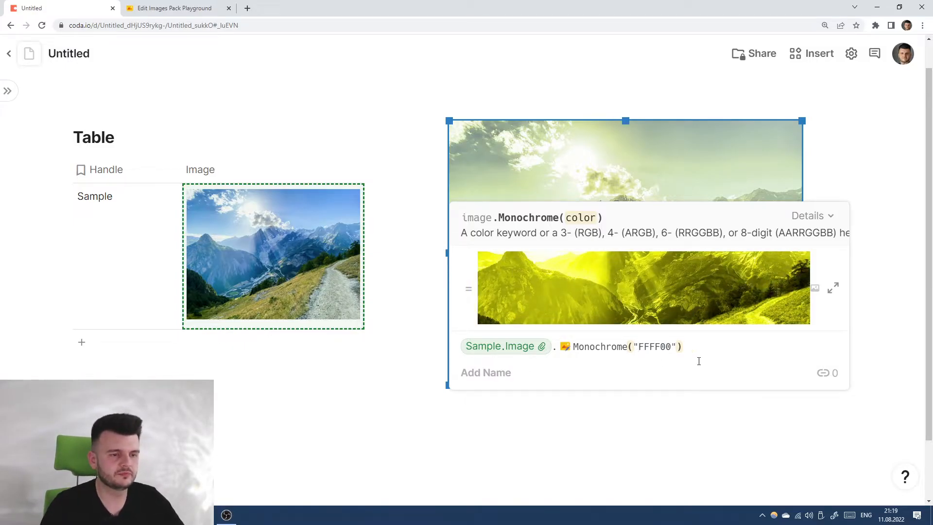
pyautogui.write('FF')
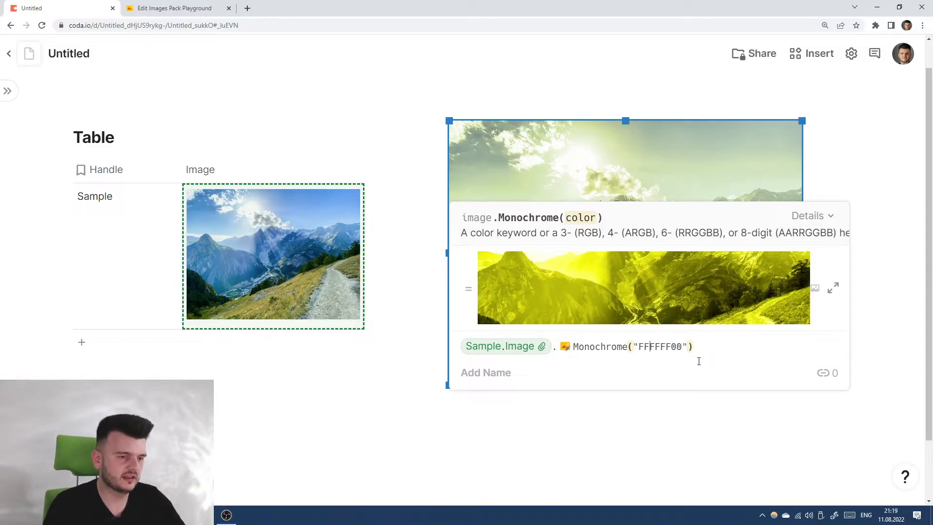
pyautogui.press('BackSpace')
pyautogui.press('BackSpace')
pyautogui.write('00')
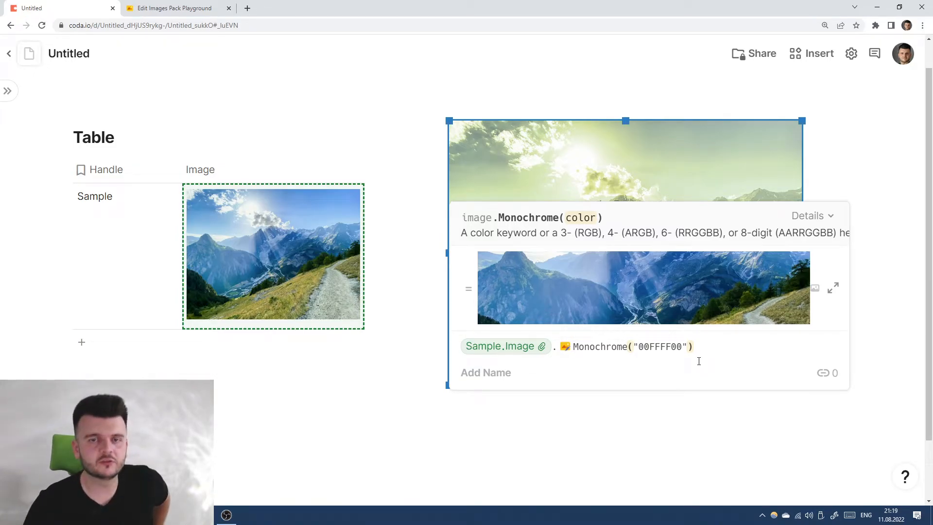
# Step: Try the color keywords "blue" and "grey" in the Monochrome formula, clear the color and leave the formula without applying the changes
pyautogui.moveTo(692, 354); pyautogui.dragTo(567, 353)
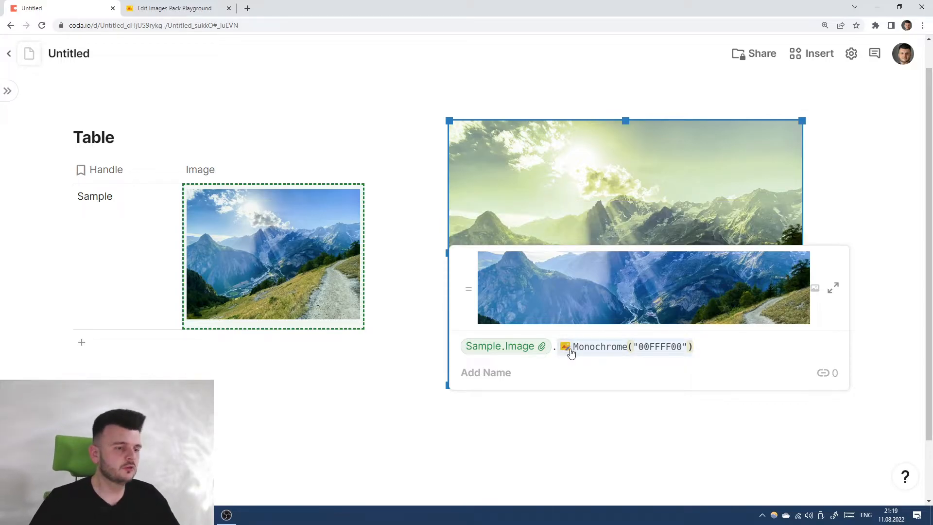
pyautogui.click(575, 347)
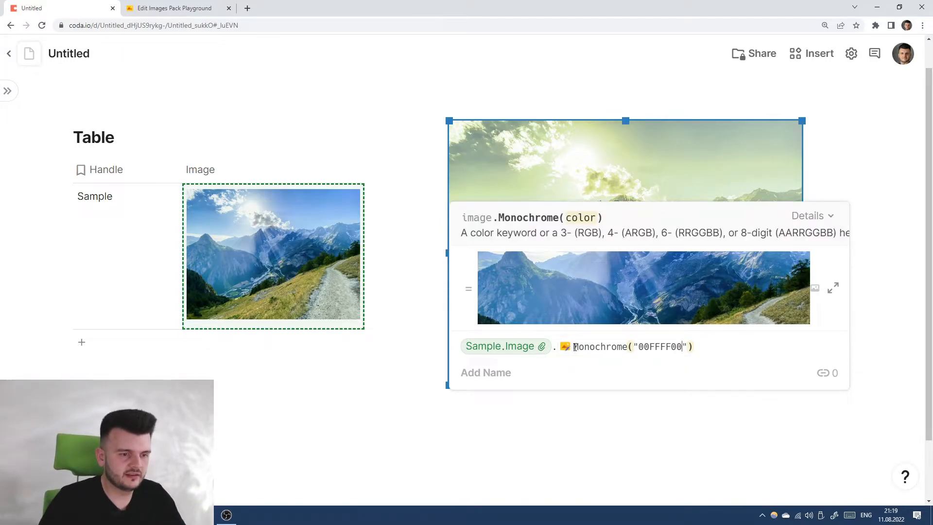
pyautogui.write('blue')
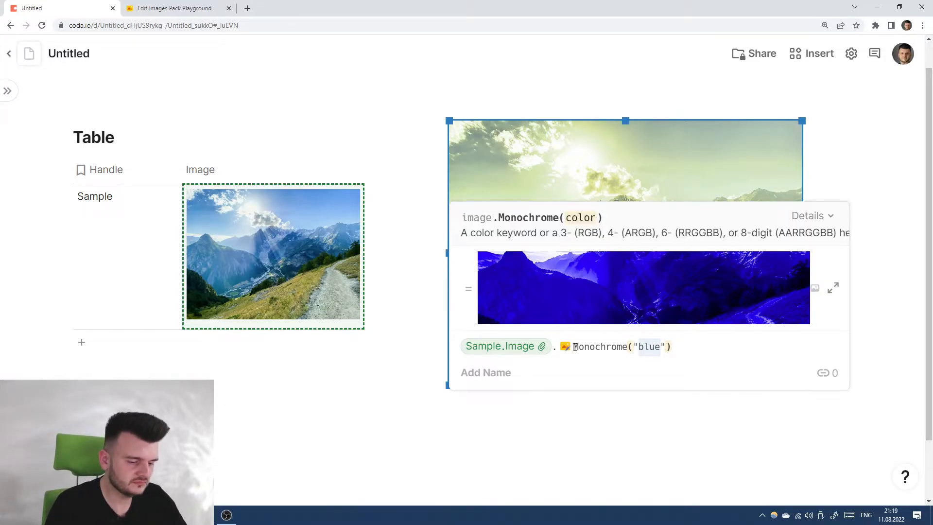
pyautogui.write('grey')
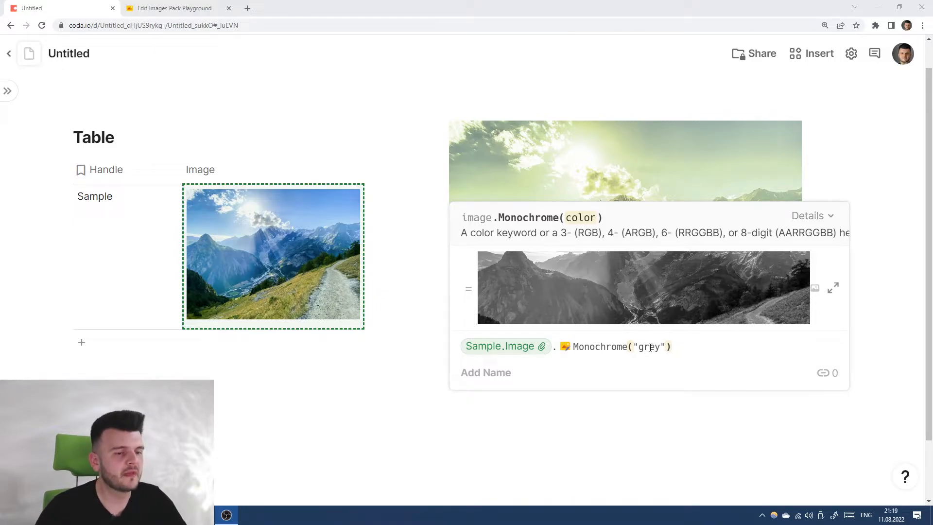
pyautogui.press('BackSpace')
pyautogui.press('BackSpace')
pyautogui.press('BackSpace')
pyautogui.press('BackSpace')
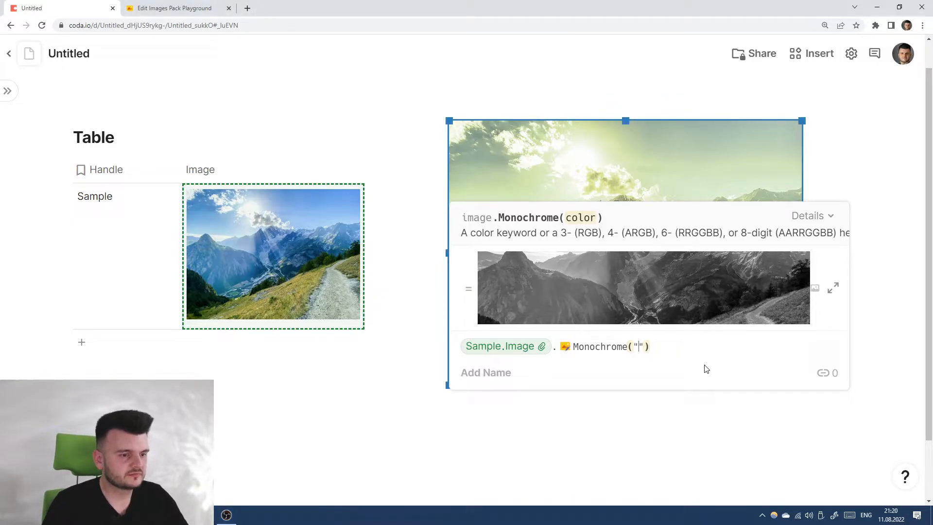
pyautogui.press('BackSpace')
pyautogui.click(336, 377)
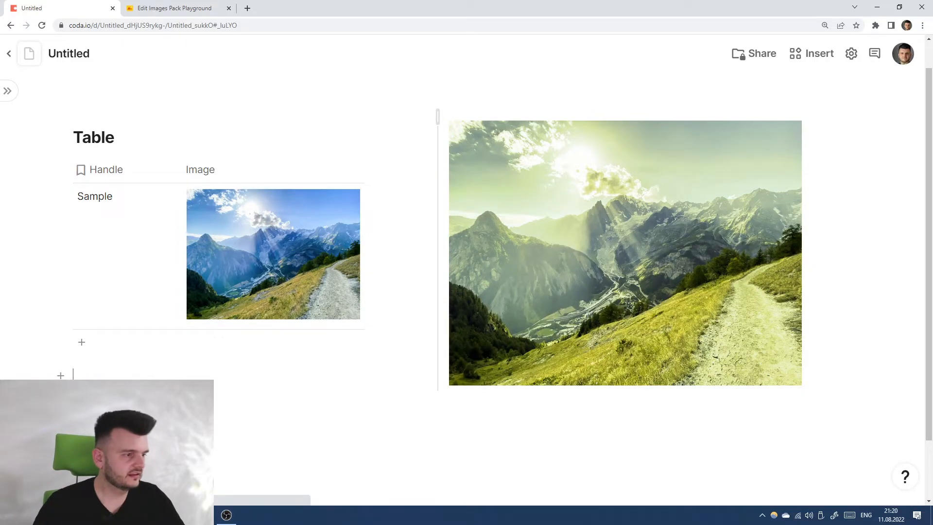
# Step: Insert the Colors table from the installed Edit Images Pack into the page below the image table
pyautogui.scroll(-2, 316, 428)
pyautogui.click(316, 446)
pyautogui.click(8, 91)
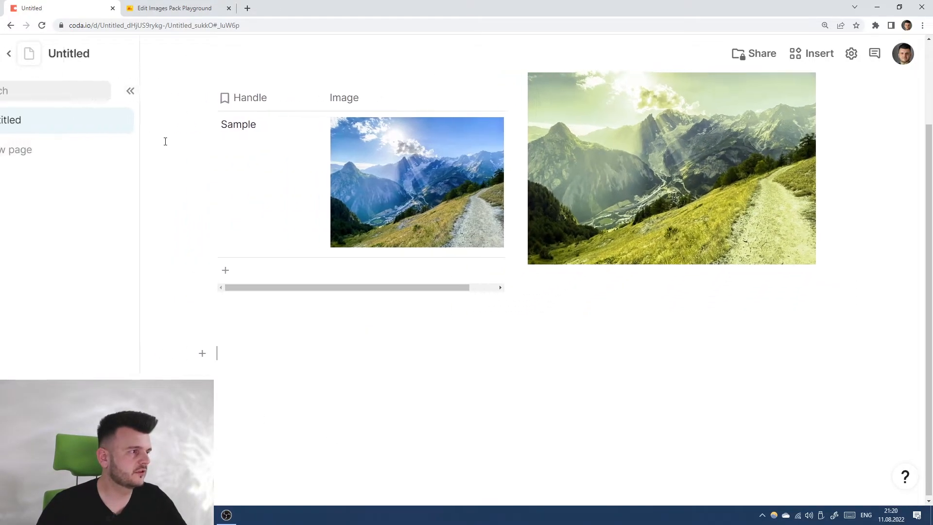
pyautogui.click(189, 91)
pyautogui.click(812, 53)
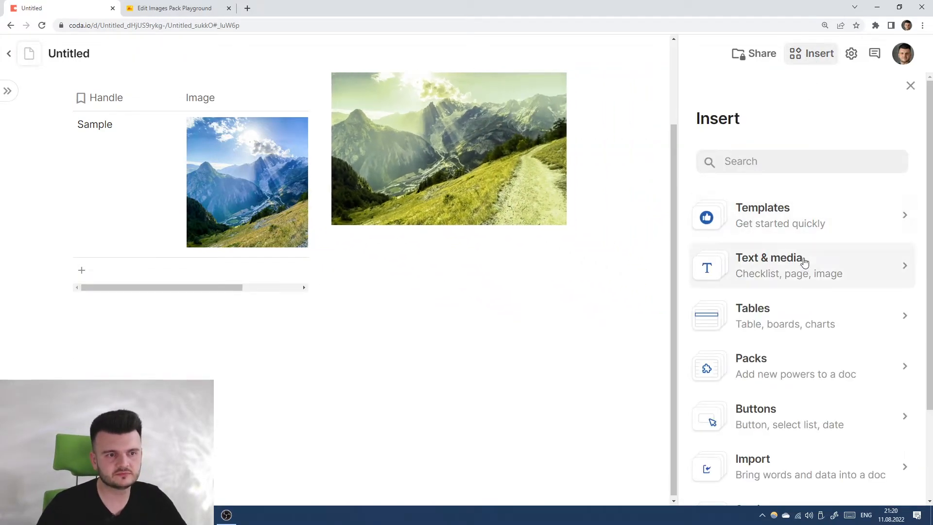
pyautogui.click(802, 358)
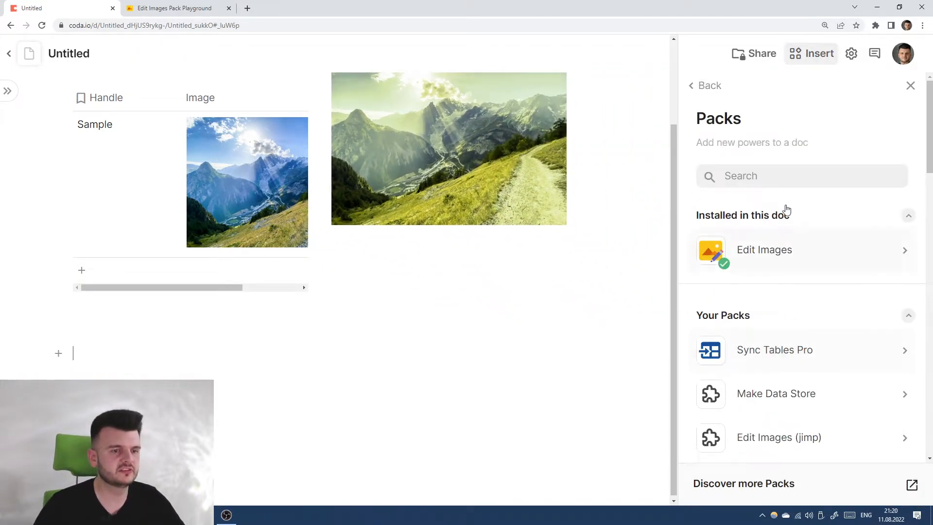
pyautogui.click(795, 255)
pyautogui.moveTo(771, 311); pyautogui.dragTo(317, 418)
pyautogui.click(321, 335)
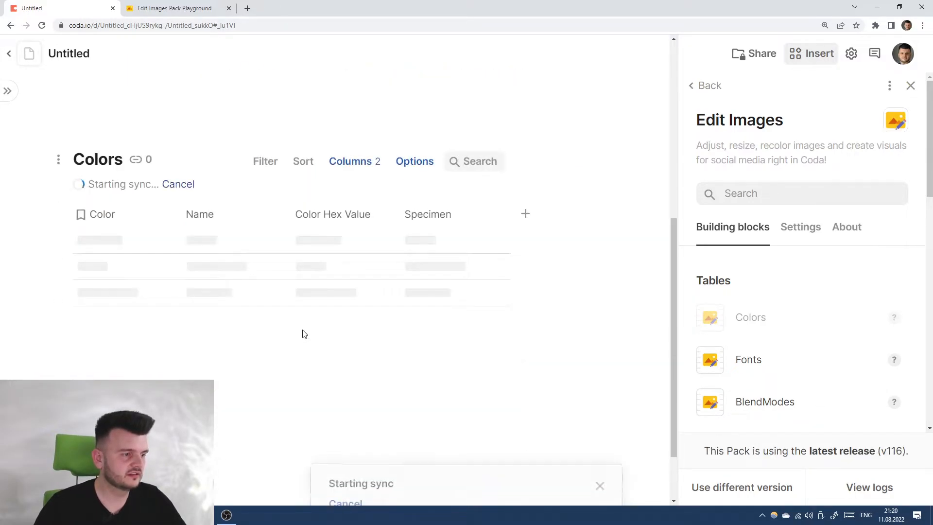
# Step: Open the Colors table's sync options and review the palette choices, keeping CSS Named Colors
pyautogui.click(416, 162)
pyautogui.click(823, 236)
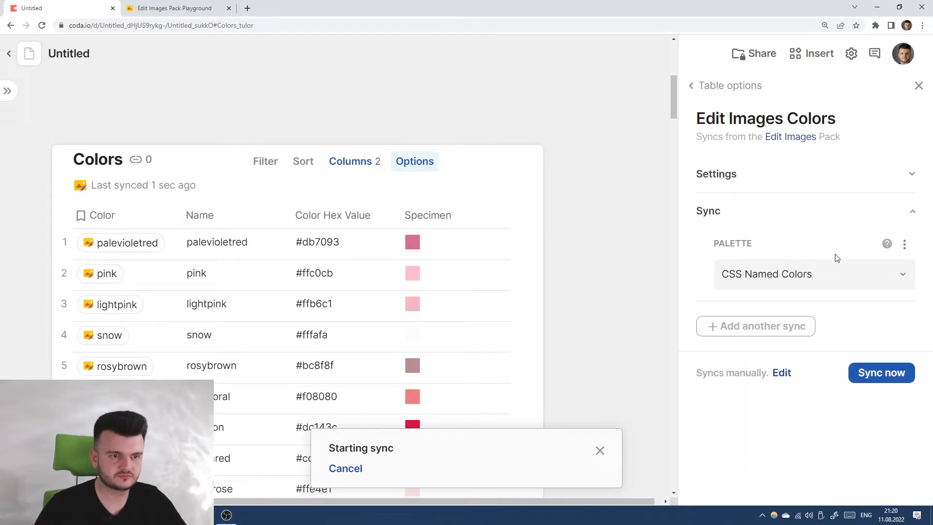
pyautogui.click(750, 275)
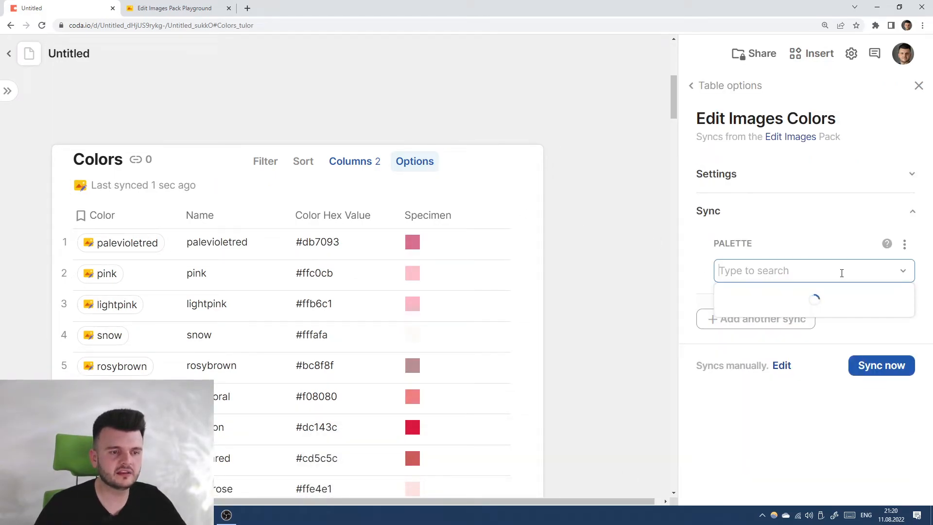
pyautogui.click(754, 245)
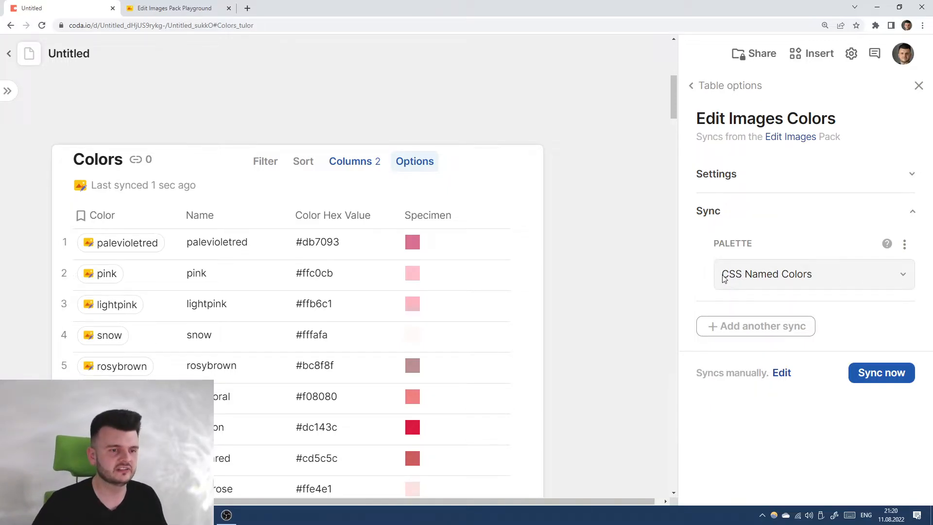
pyautogui.click(815, 275)
pyautogui.click(795, 243)
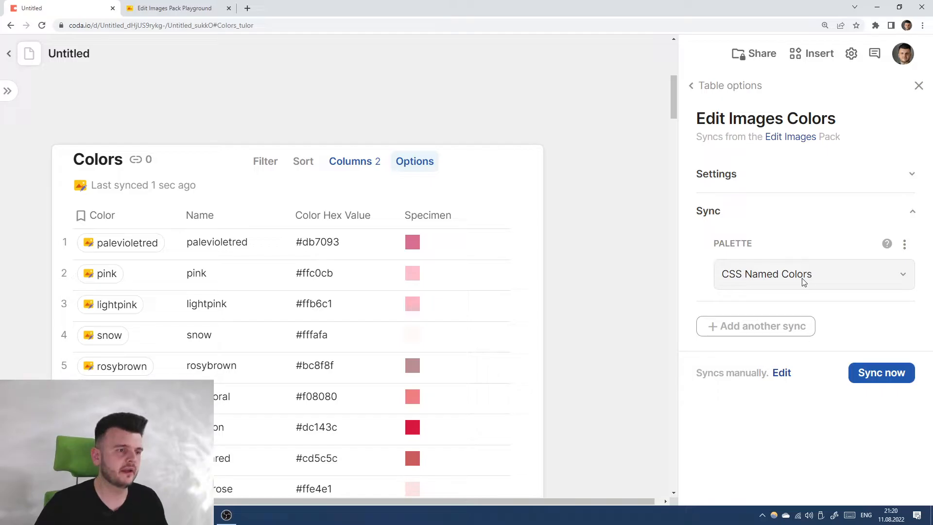
pyautogui.scroll(-1, 323, 266)
pyautogui.scroll(1, 343, 261)
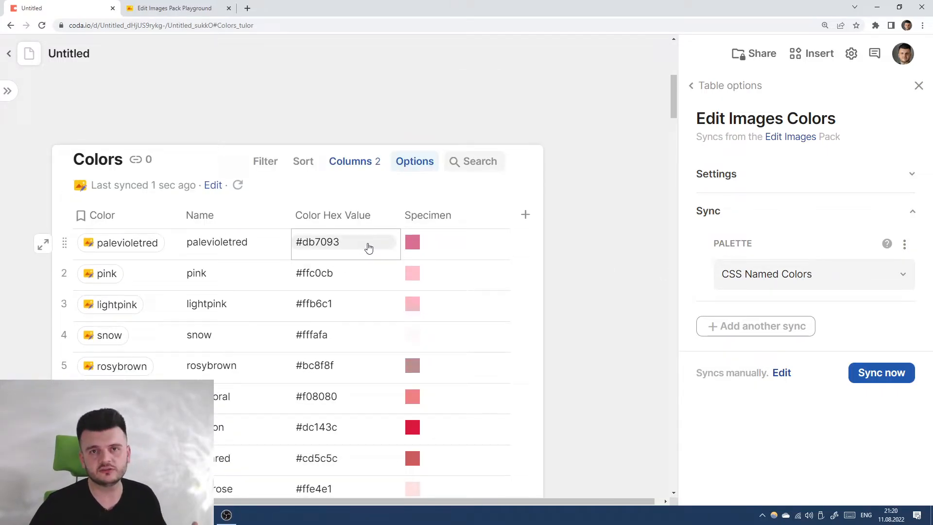
# Step: Look through the color names, hex values and specimens in the Colors table
pyautogui.scroll(-10, 369, 248)
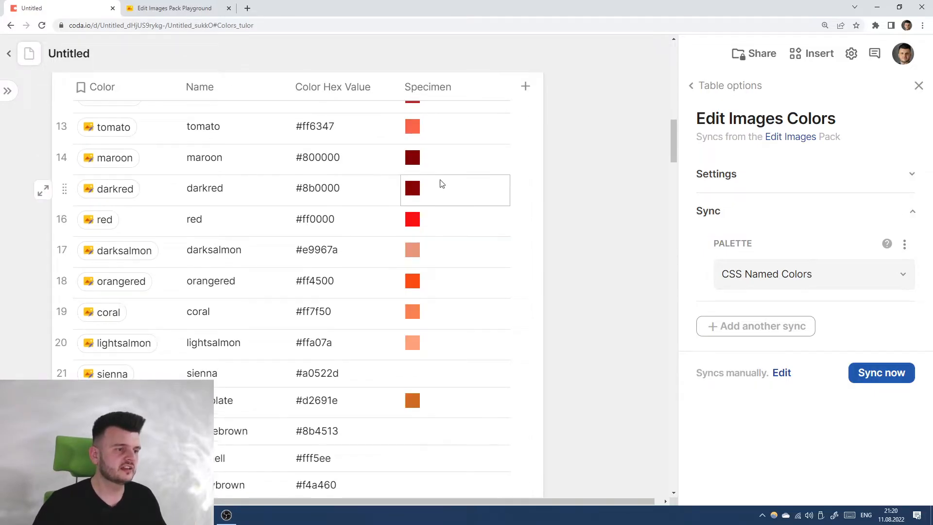
pyautogui.scroll(-5, 442, 261)
pyautogui.scroll(-5, 445, 260)
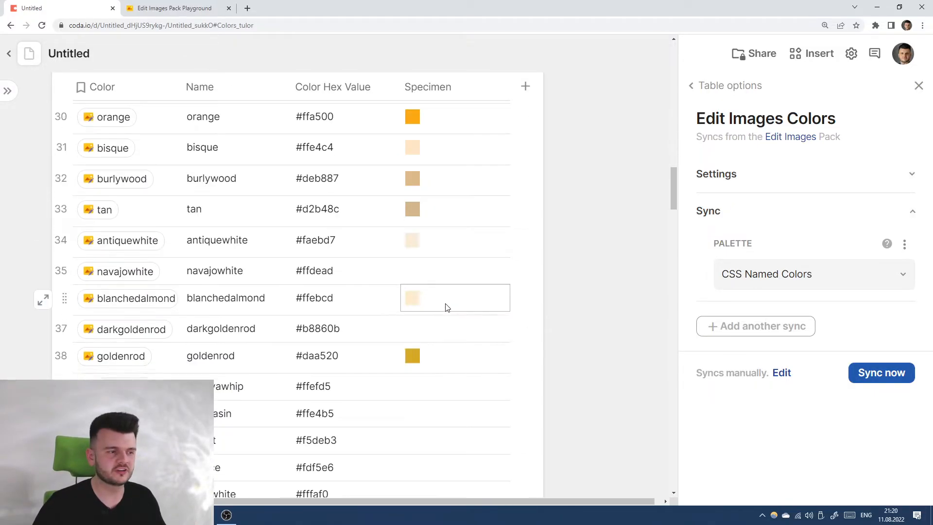
pyautogui.scroll(-5, 448, 258)
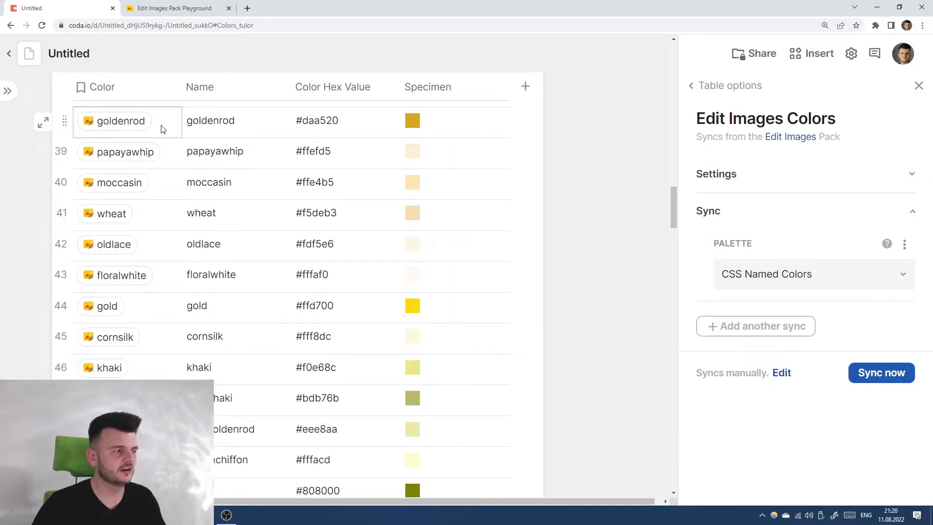
pyautogui.scroll(-5, 446, 237)
pyautogui.scroll(-5, 506, 237)
# Step: Replace the color in the image's Monochrome formula with a reference to the pink row of the Colors table
pyautogui.moveTo(674, 257); pyautogui.dragTo(673, 63)
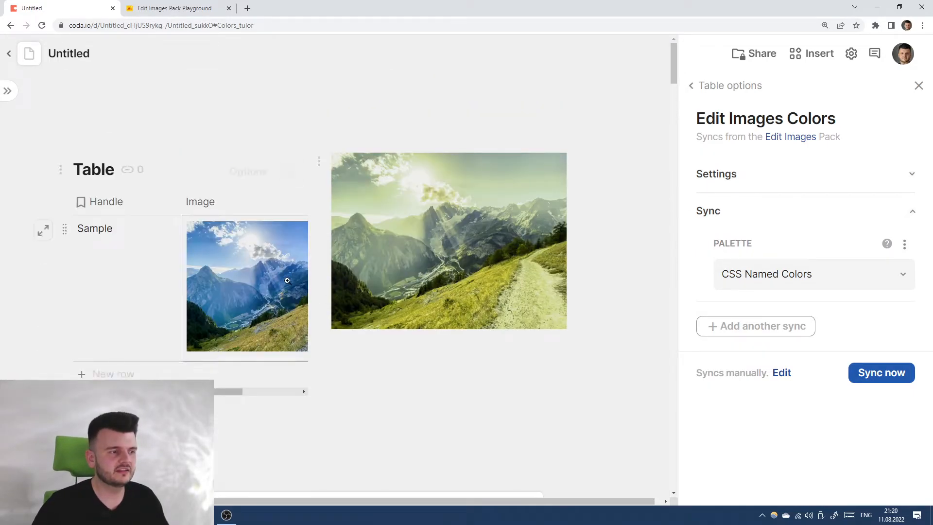
pyautogui.scroll(-2, 452, 175)
pyautogui.click(452, 175)
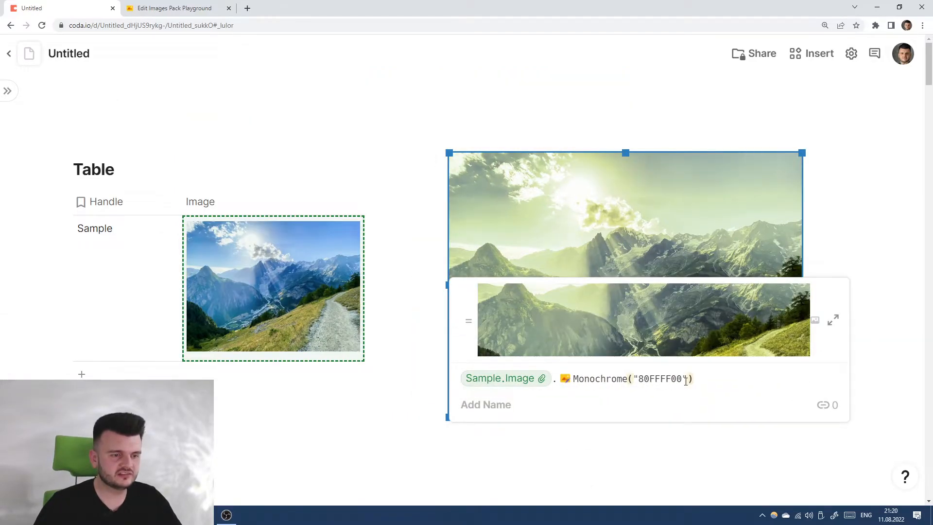
pyautogui.moveTo(687, 380); pyautogui.dragTo(641, 380)
pyautogui.write('@pink')
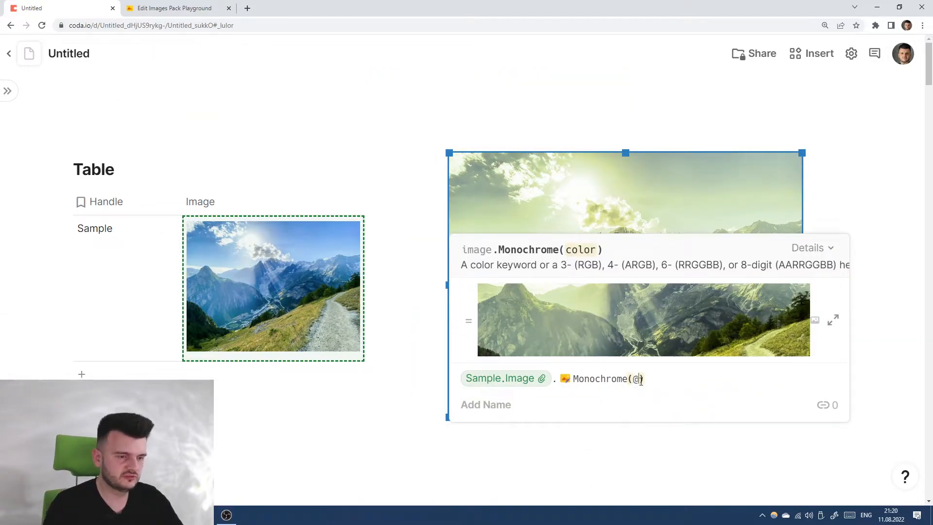
pyautogui.press('Tab')
pyautogui.press('Return')
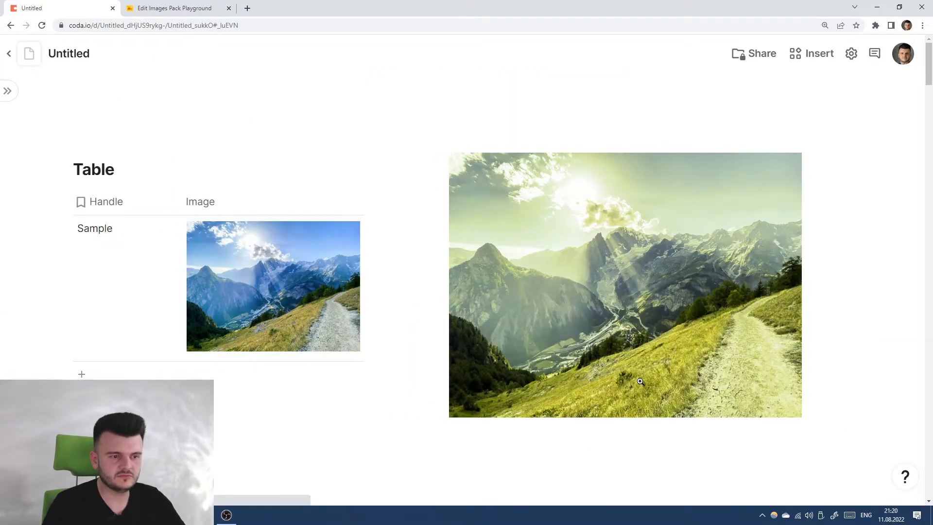
# Step: Change the Monochrome formula's color to the blueviolet row of the Colors table and apply it
pyautogui.click(649, 383)
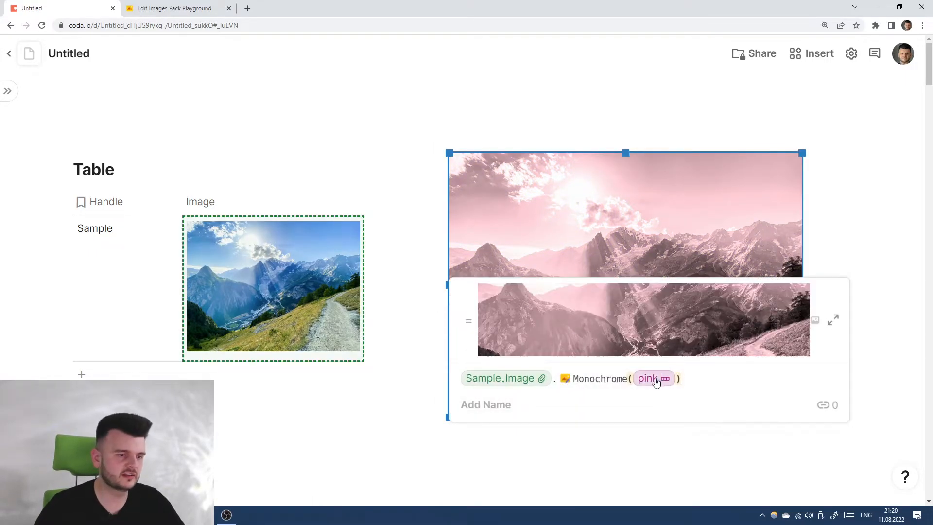
pyautogui.moveTo(667, 384)
pyautogui.press('BackSpace')
pyautogui.write('@blue')
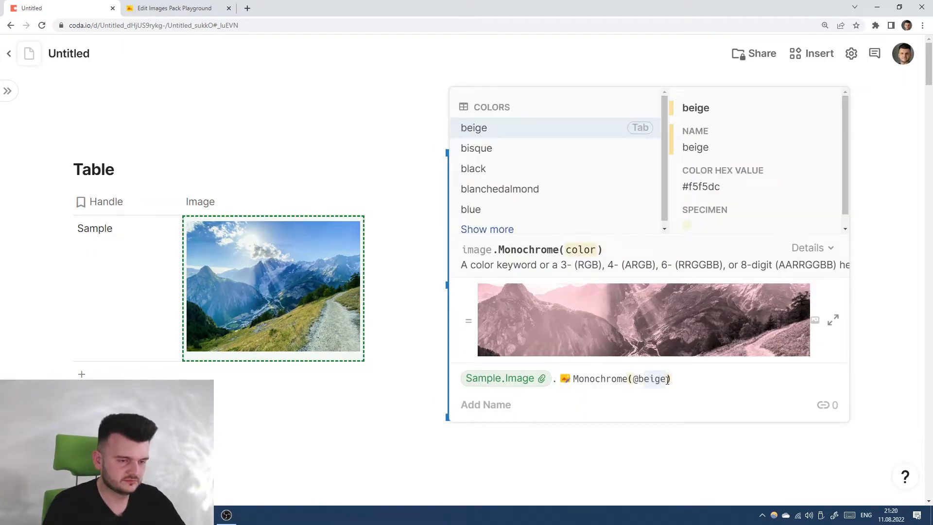
pyautogui.press('Down')
pyautogui.press('Tab')
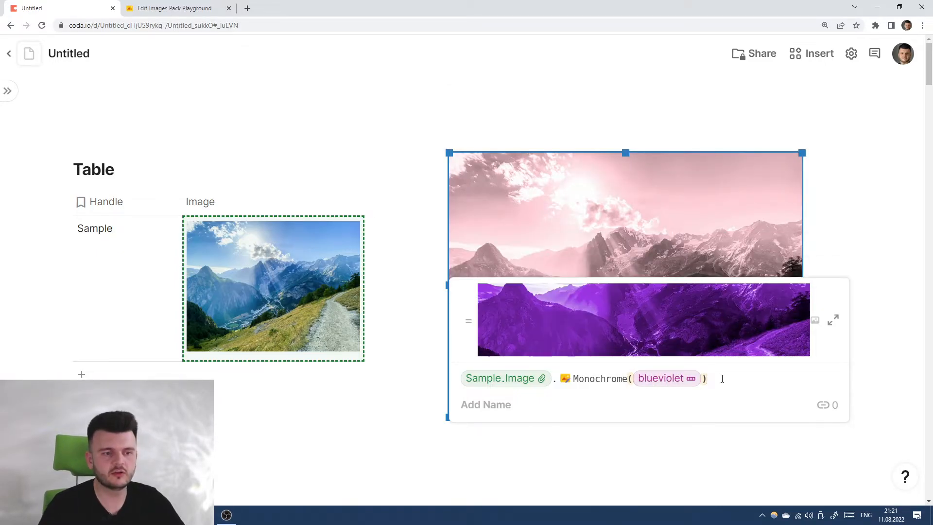
pyautogui.press('Return')
# Step: Replace the Monochrome function in the image formula with the Edit Images Pack's Duotone function
pyautogui.scroll(-5, 317, 378)
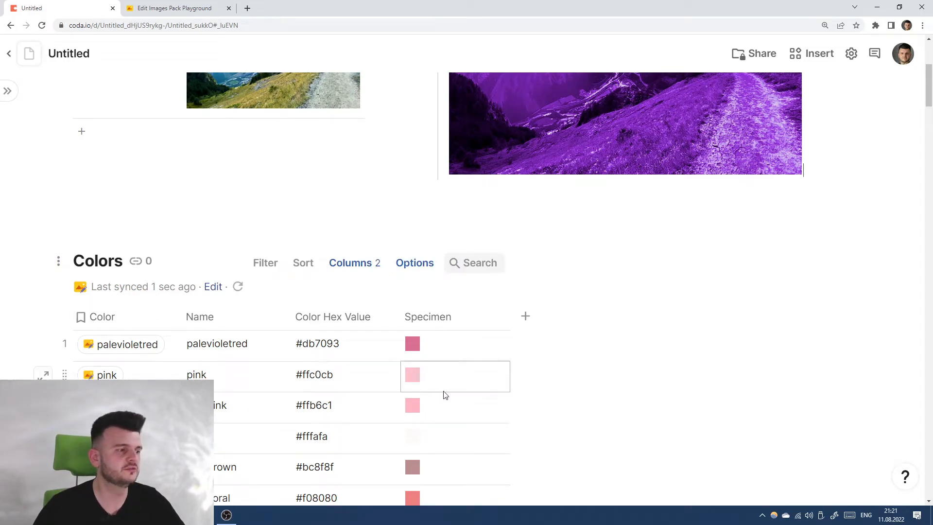
pyautogui.scroll(-1, 442, 393)
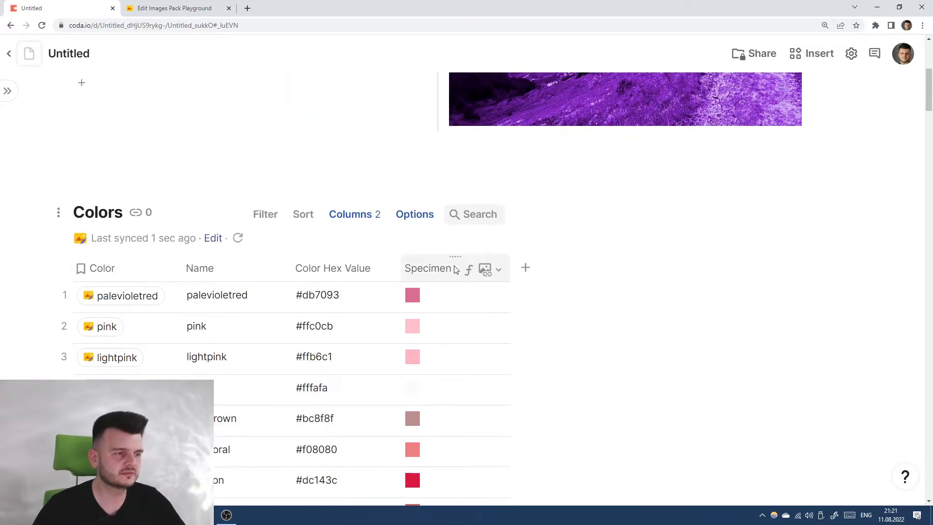
pyautogui.scroll(6, 582, 277)
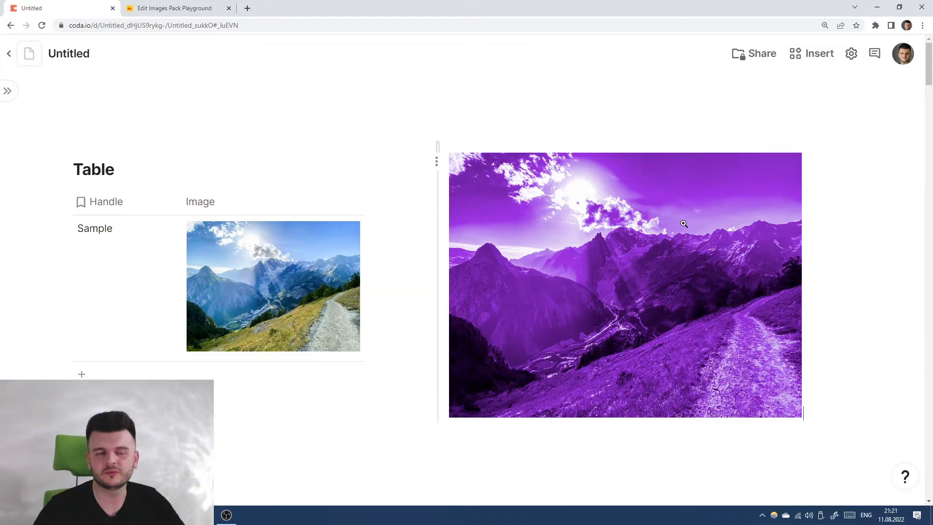
pyautogui.click(685, 224)
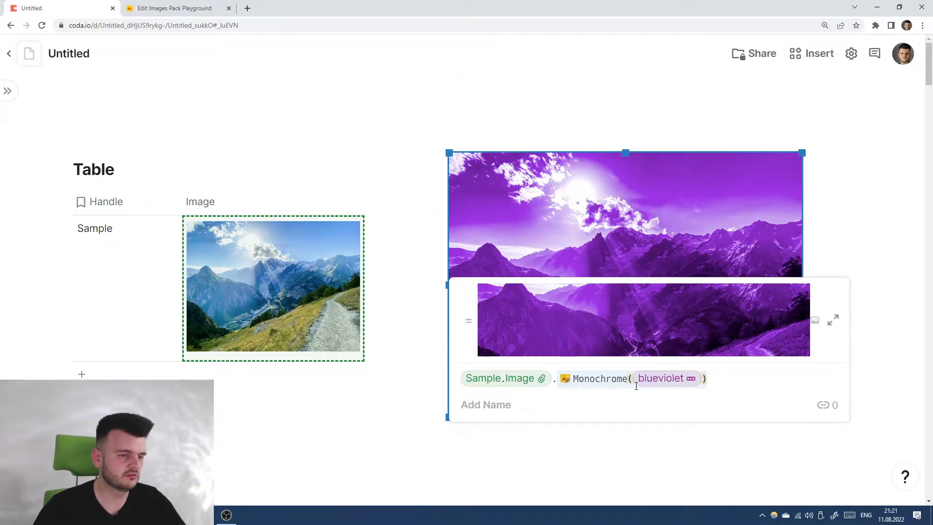
pyautogui.hotkey('ctrl', 'BackSpace')
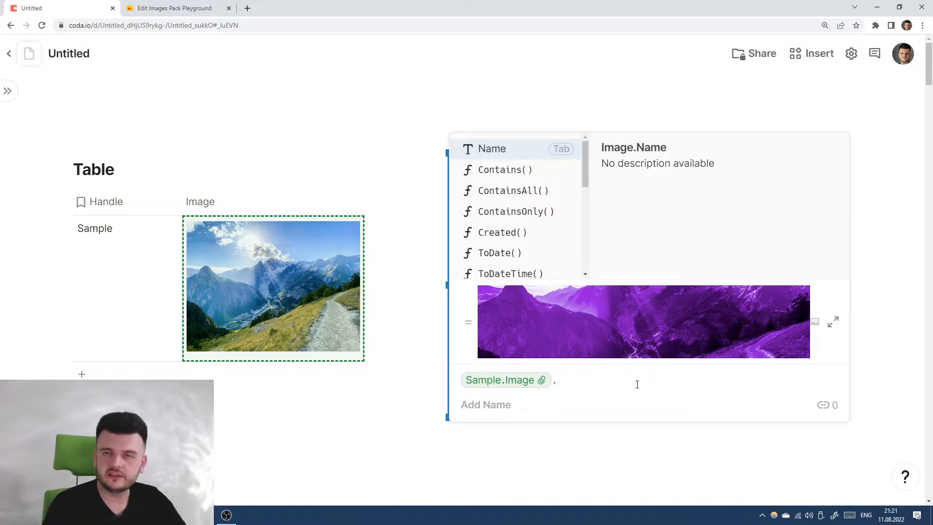
pyautogui.write('du')
pyautogui.press('Down')
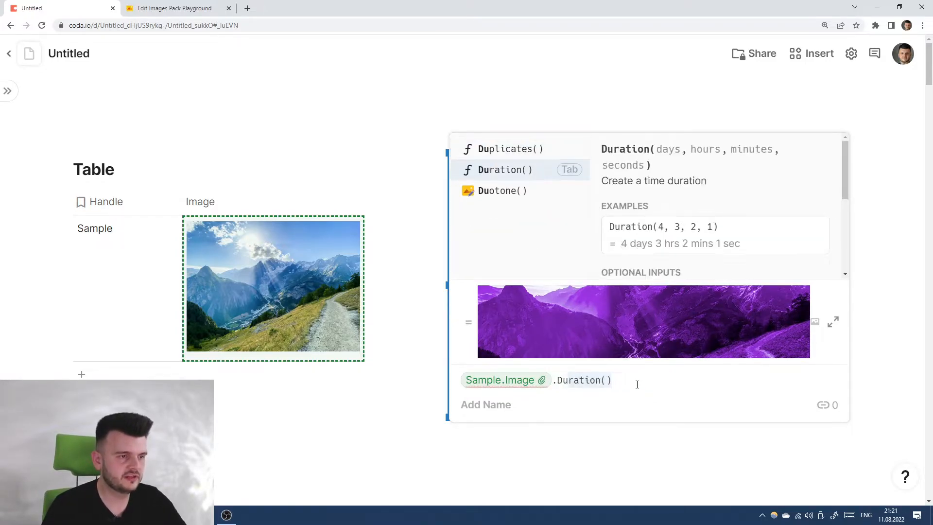
pyautogui.press('Down')
pyautogui.press('Tab')
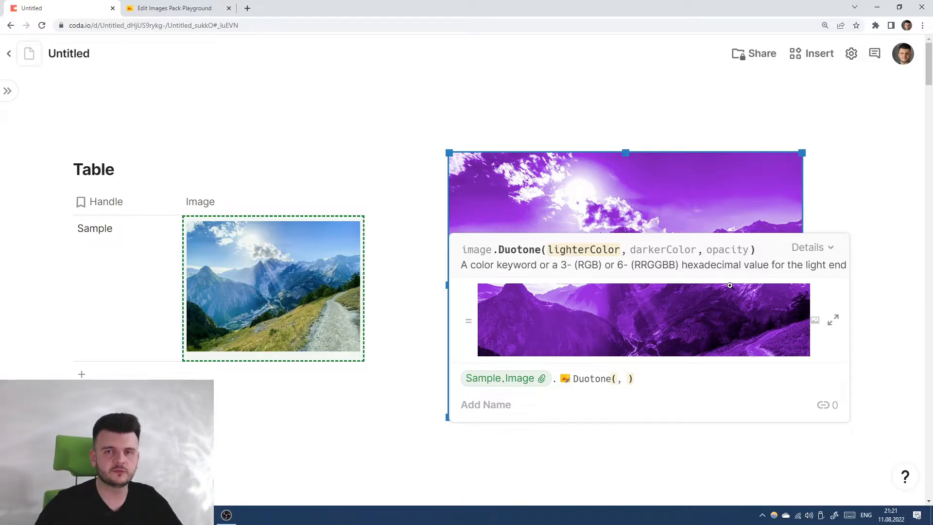
pyautogui.write('@')
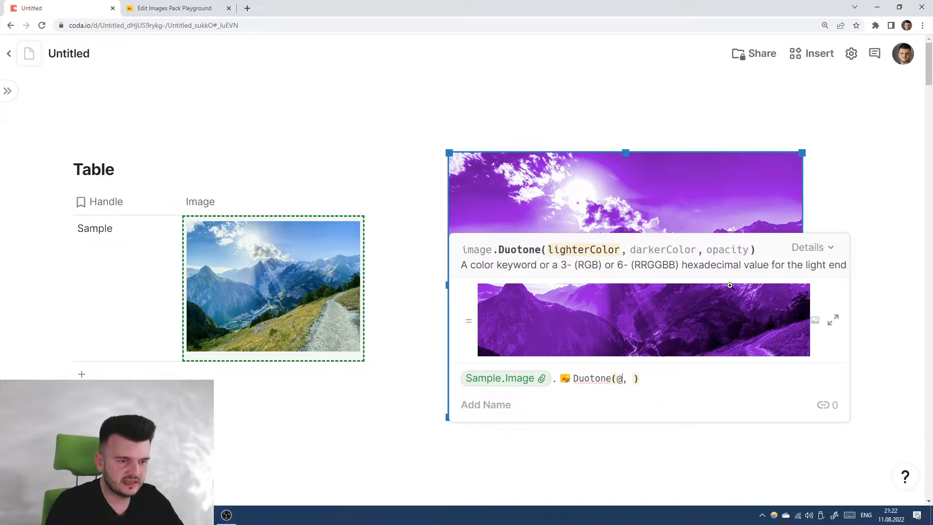
pyautogui.write('cyan')
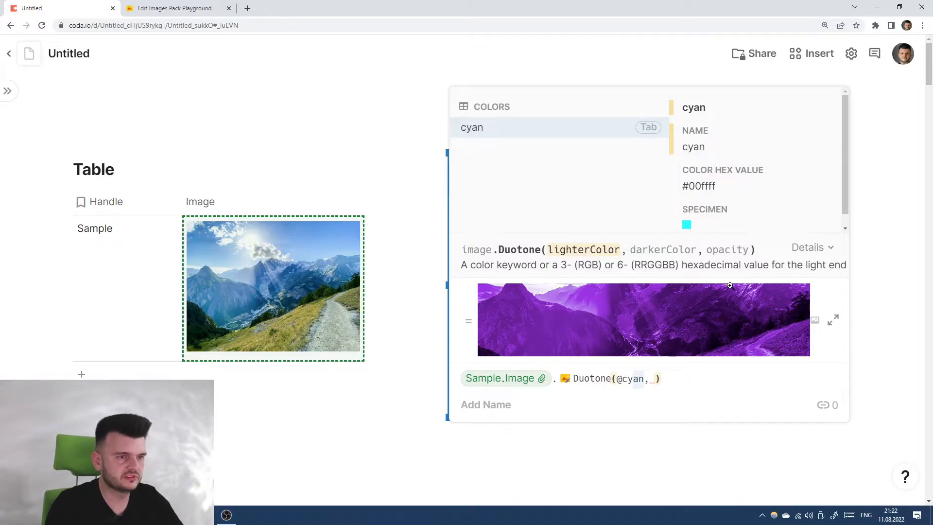
pyautogui.press('Tab')
pyautogui.press('BackSpace')
pyautogui.press('BackSpace')
# Step: Set the Duotone formula's lighter color to the lightblue row of the Colors table
pyautogui.write('@')
pyautogui.write('lu')
pyautogui.press('BackSpace')
pyautogui.write('ightblue')
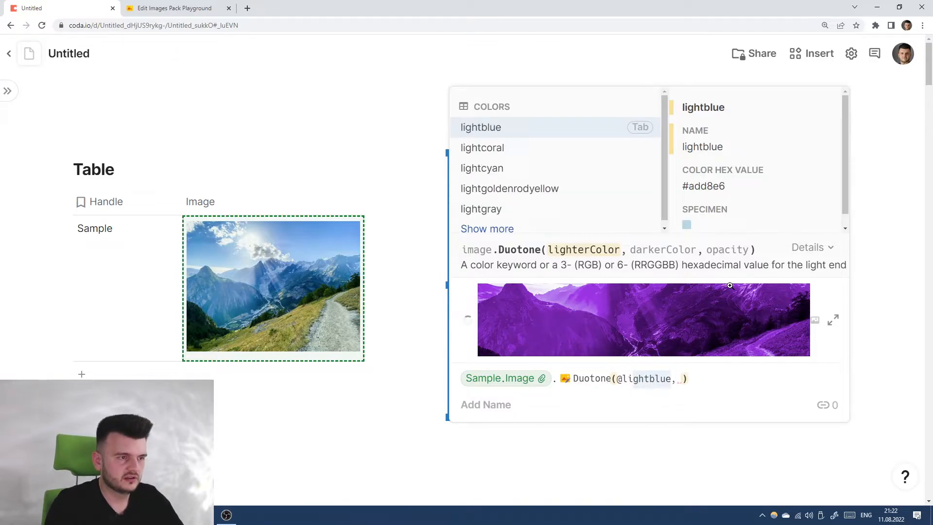
pyautogui.press('Down')
pyautogui.press('Up')
pyautogui.press('Tab')
# Step: Set the Duotone formula's darker color to the darkgoldenrod row of the Colors table and apply the formula
pyautogui.press('Right')
pyautogui.press('Right')
pyautogui.write('@')
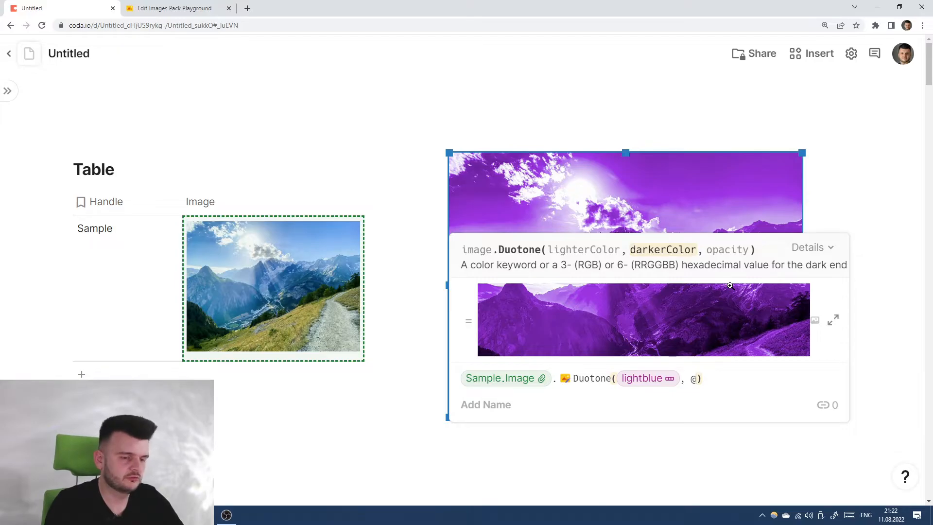
pyautogui.write('re')
pyautogui.press('BackSpace')
pyautogui.press('BackSpace')
pyautogui.write('dark')
pyautogui.press('Down')
pyautogui.press('Down')
pyautogui.press('Down')
pyautogui.press('Up')
pyautogui.press('Tab')
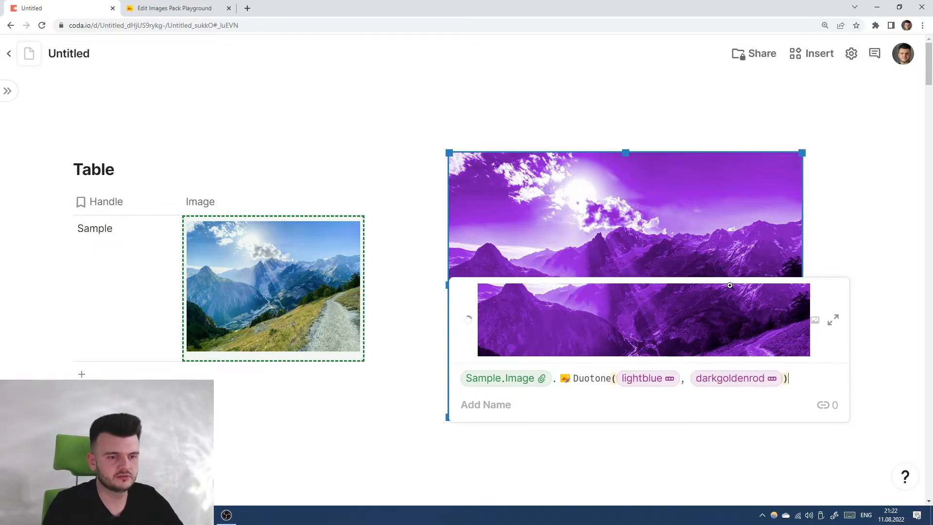
pyautogui.press('Return')
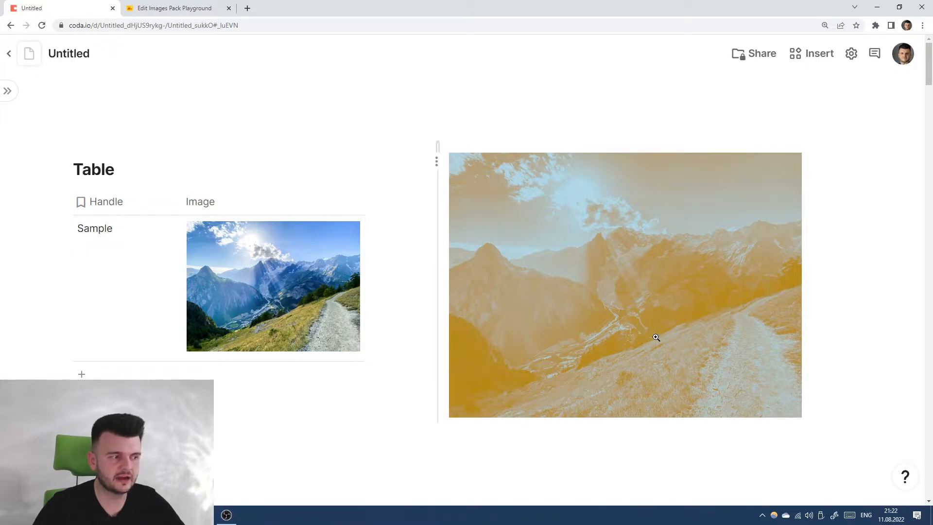
# Step: Change the Duotone formula's darker color to the royalblue row of the Colors table and apply it
pyautogui.click(573, 284)
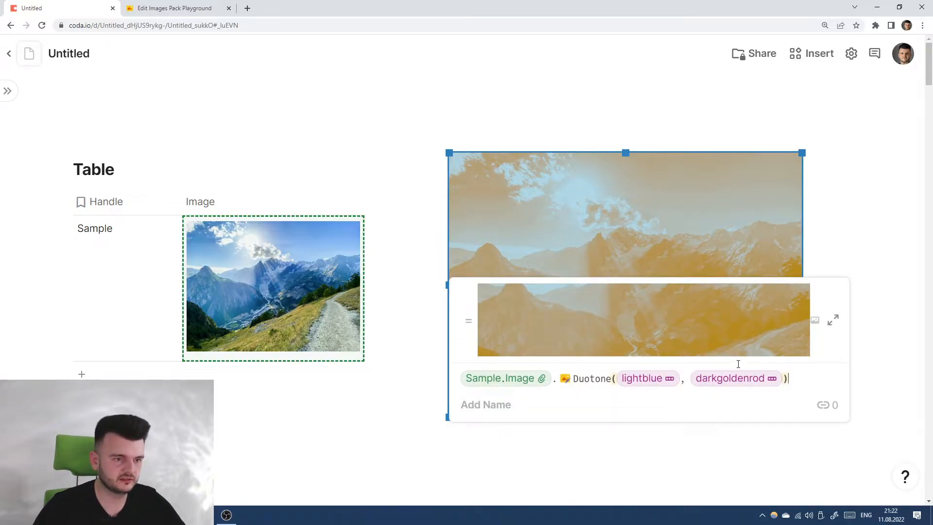
pyautogui.click(739, 380)
pyautogui.write('@')
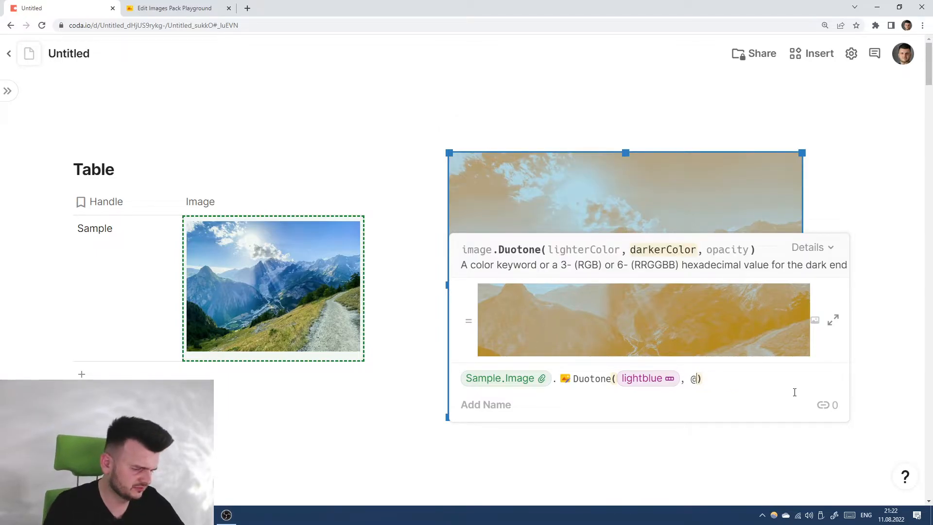
pyautogui.write('royalblue')
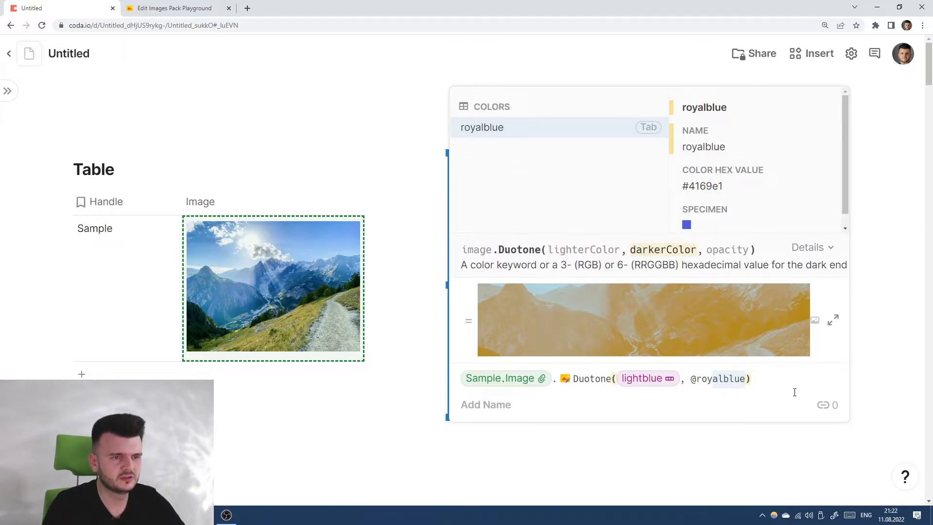
pyautogui.press('Tab')
pyautogui.press('Return')
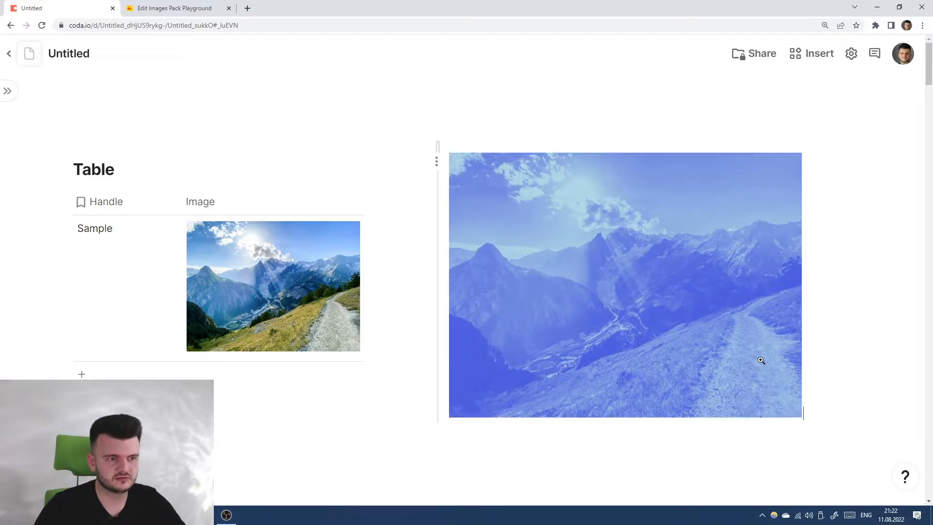
# Step: Change the Duotone formula's lighter color to the lightgoldenrodyellow row of the Colors table and apply it
pyautogui.click(657, 247)
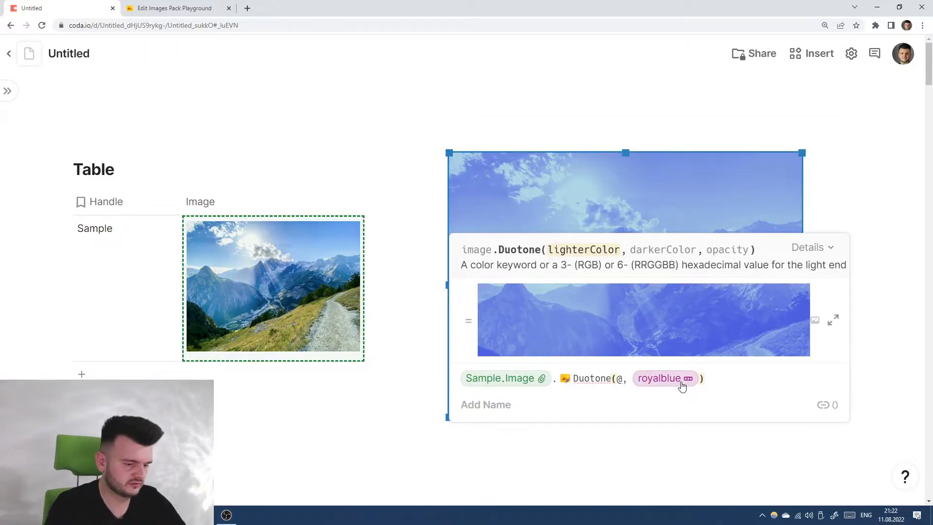
pyautogui.write('yel')
pyautogui.press('Down')
pyautogui.press('Up')
pyautogui.press('BackSpace')
pyautogui.press('BackSpace')
pyautogui.press('BackSpace')
pyautogui.press('BackSpace')
pyautogui.write('lightblue')
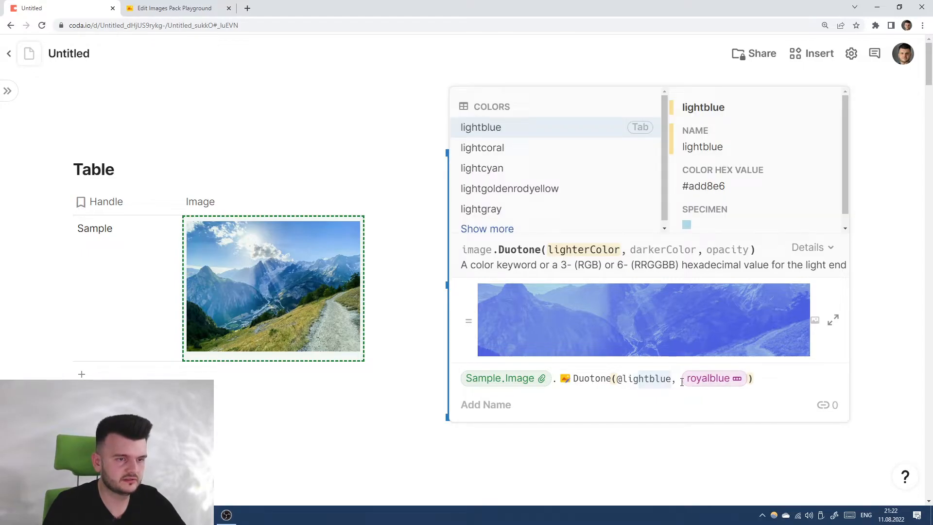
pyautogui.press('Down')
pyautogui.press('Down')
pyautogui.press('Down')
pyautogui.press('Down')
pyautogui.press('Up')
pyautogui.press('Tab')
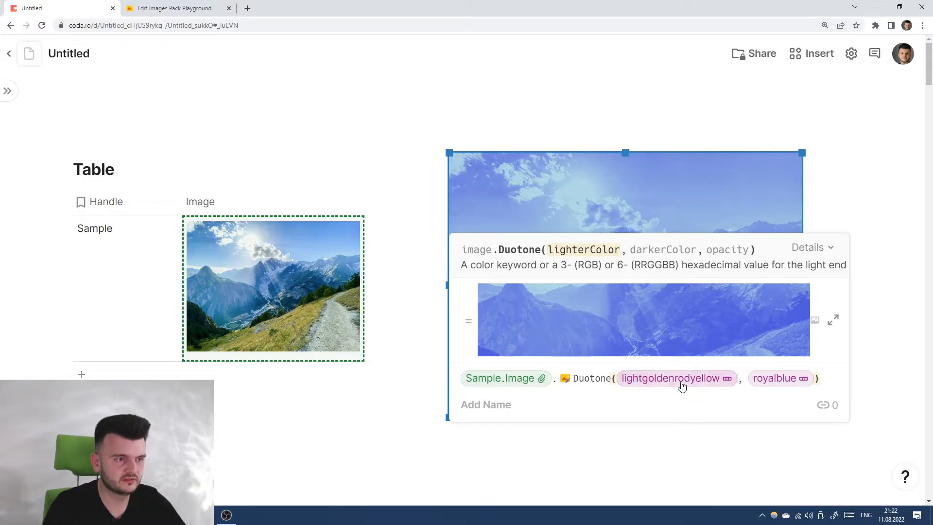
pyautogui.press('Return')
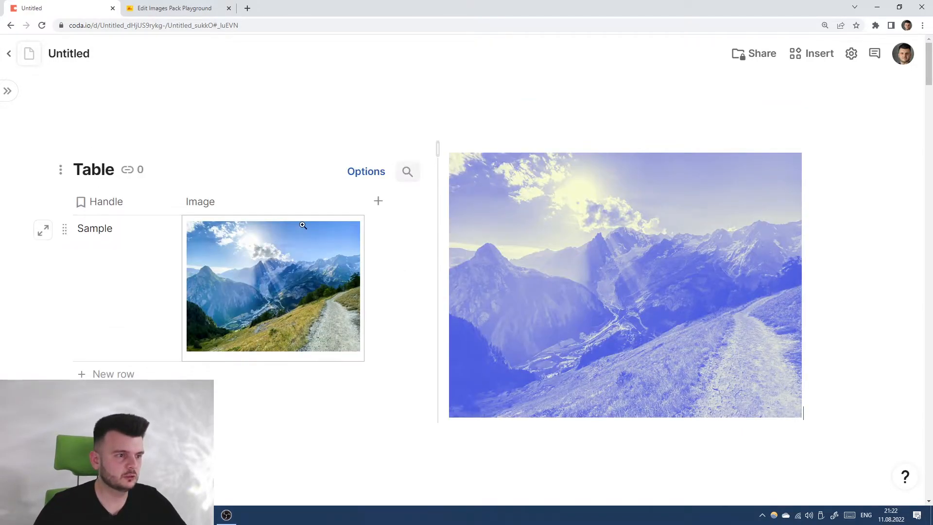
# Step: Clear the Duotone formula's lighter color and browse the light-named rows of the Colors table for a replacement
pyautogui.click(606, 208)
pyautogui.moveTo(687, 381)
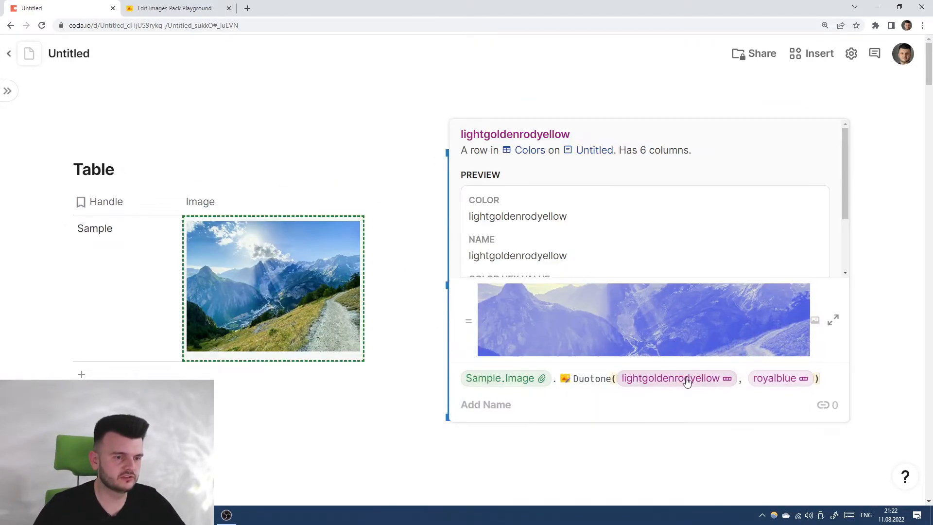
pyautogui.press('BackSpace')
pyautogui.write('@')
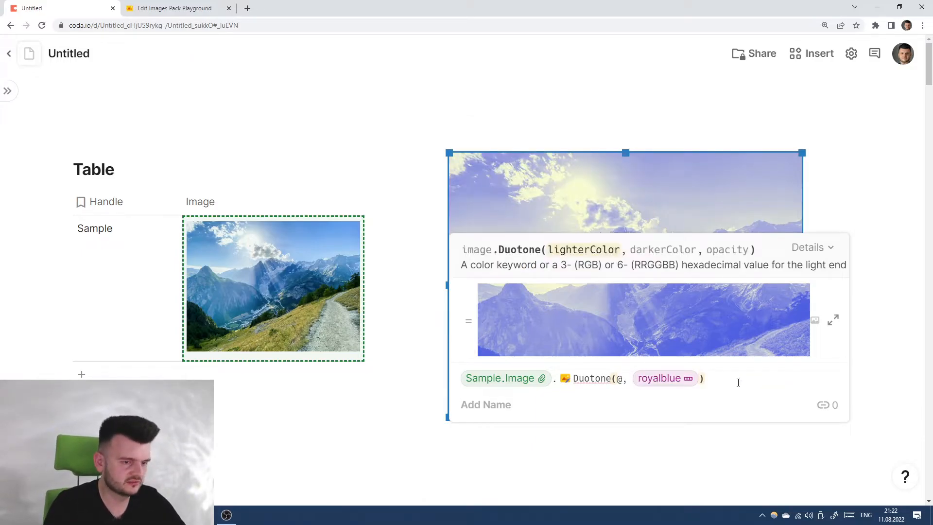
pyautogui.write('li')
pyautogui.press('Down')
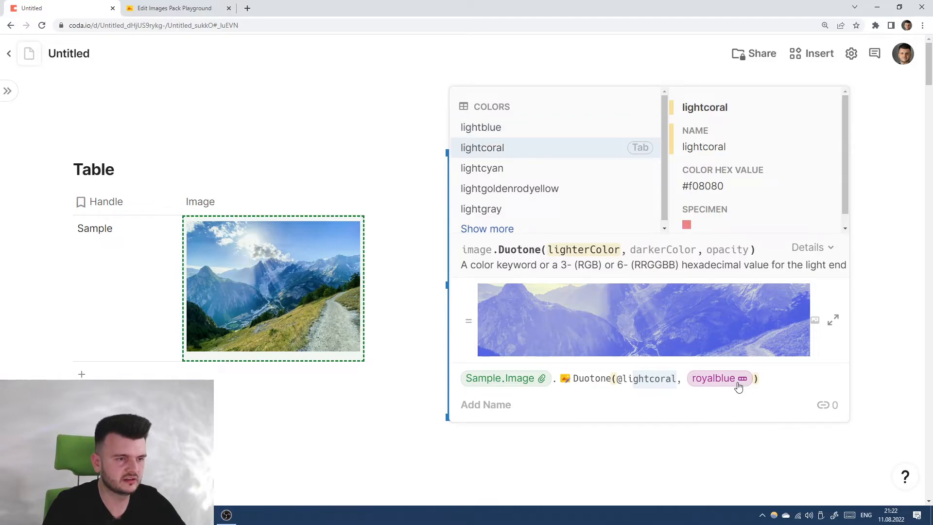
pyautogui.press('Down')
pyautogui.press('Down')
pyautogui.press('Down')
pyautogui.press('Escape')
pyautogui.press('Home')
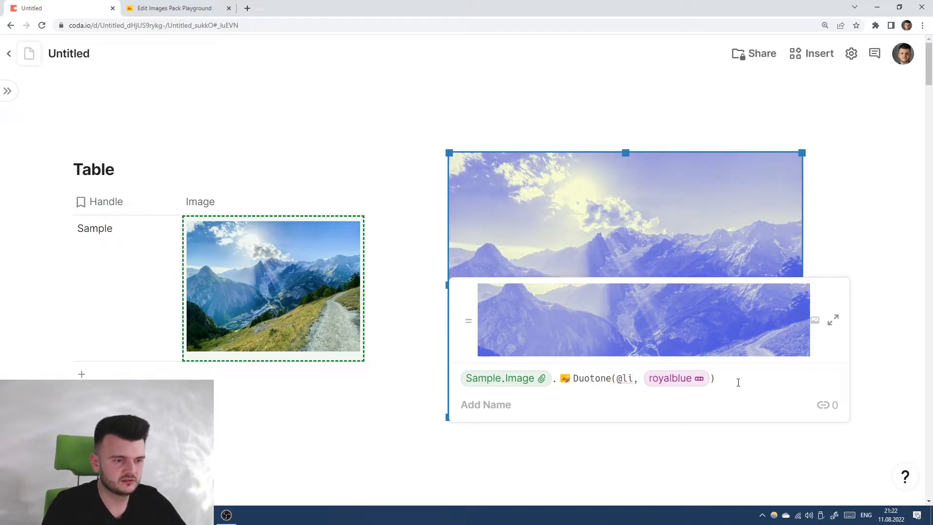
pyautogui.click(635, 381)
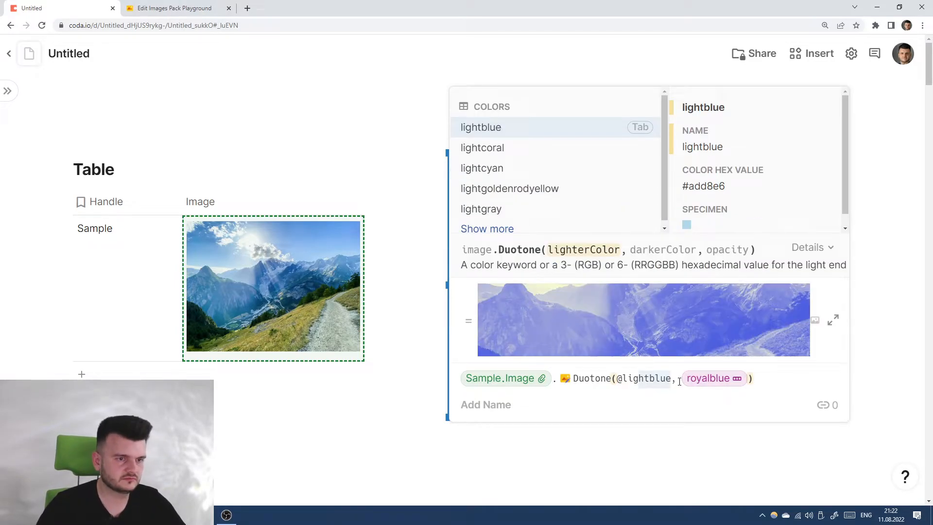
# Step: Set the Duotone formula's lighter color to lightcoral from the Colors table
pyautogui.press('Down')
pyautogui.press('Down')
pyautogui.press('Up')
pyautogui.press('Up')
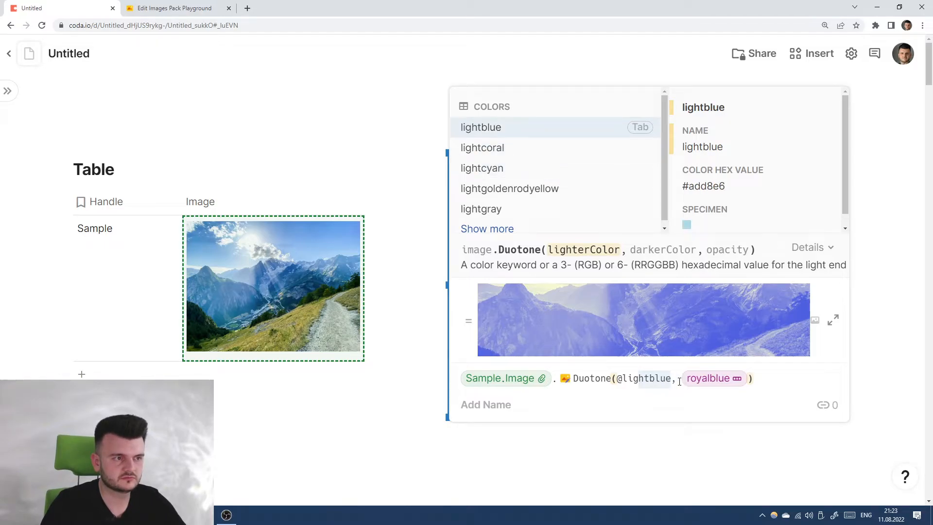
pyautogui.press('Down')
pyautogui.press('Tab')
pyautogui.press('Return')
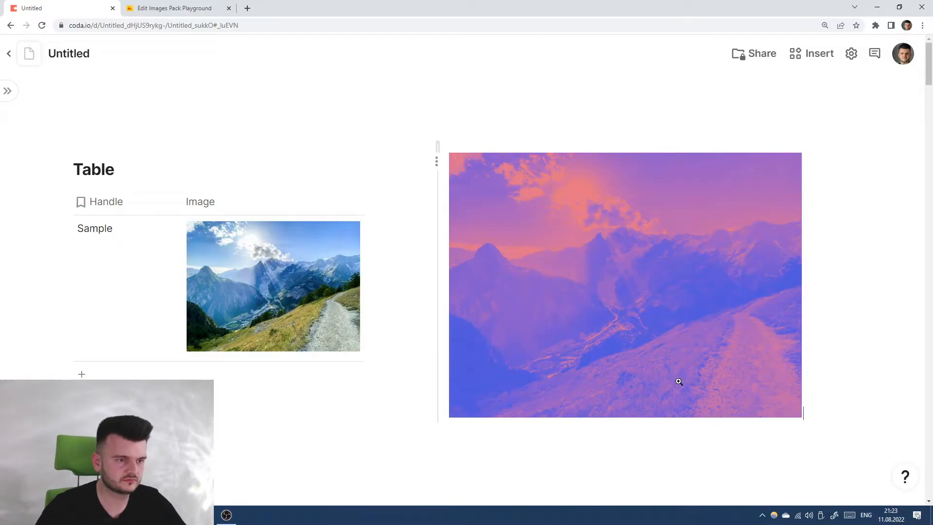
# Step: Replace the Duotone formula's darker color with darkblue from the Colors table
pyautogui.click(723, 285)
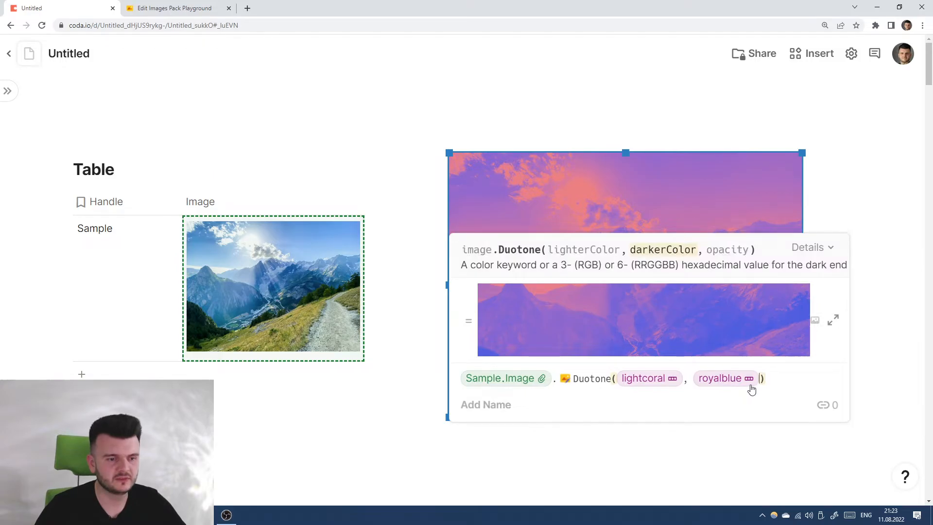
pyautogui.moveTo(719, 385)
pyautogui.press('BackSpace')
pyautogui.write('darkbl')
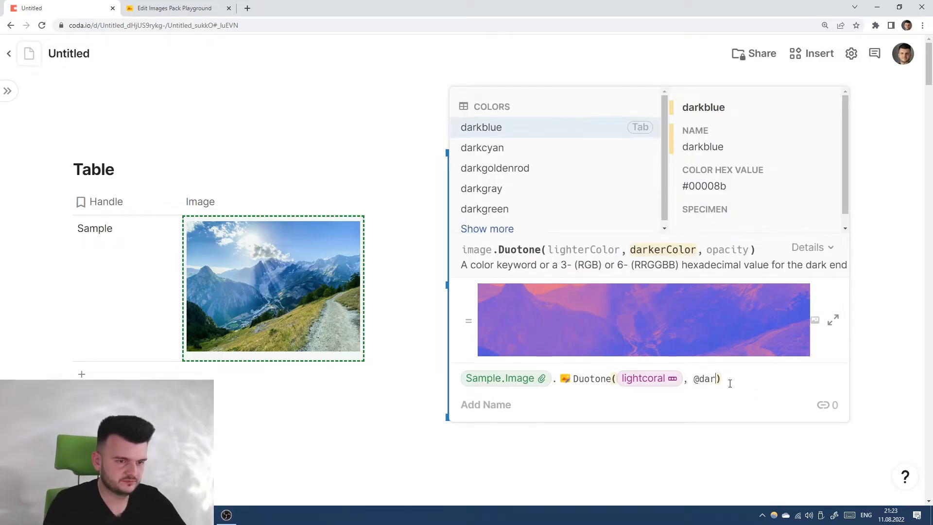
pyautogui.press('Tab')
pyautogui.press('Return')
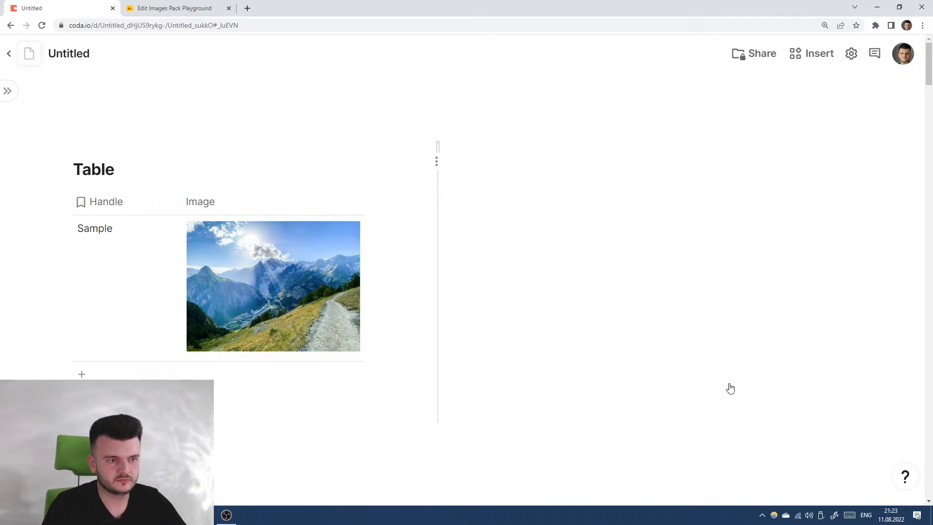
# Step: Examine the duotone image enlarged and the details of the lightcoral and darkblue colors in its formula
pyautogui.click(727, 383)
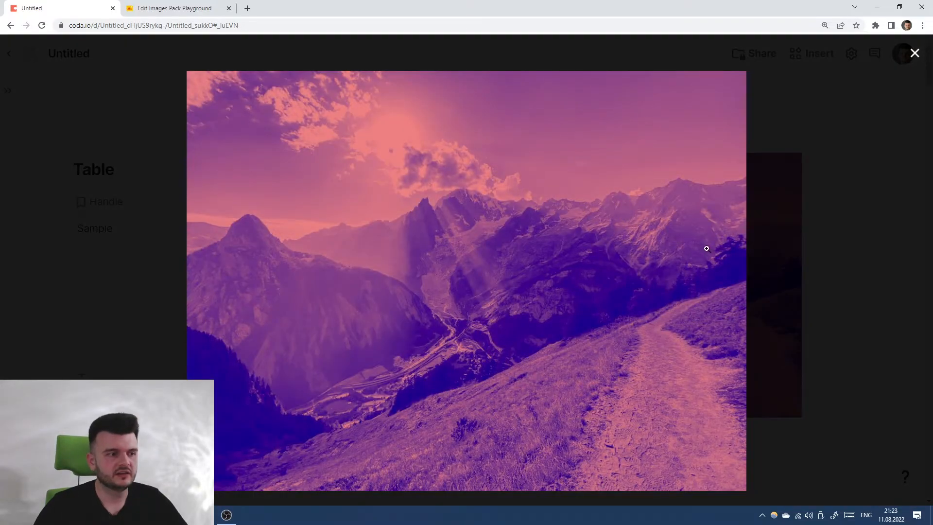
pyautogui.click(749, 238)
pyautogui.click(570, 187)
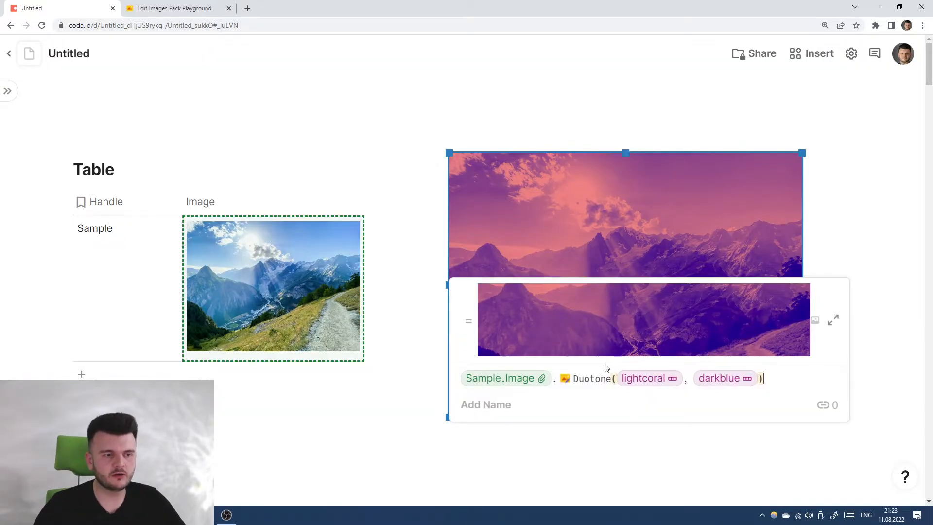
pyautogui.moveTo(632, 378)
pyautogui.scroll(-2, 549, 258)
pyautogui.scroll(-1, 548, 258)
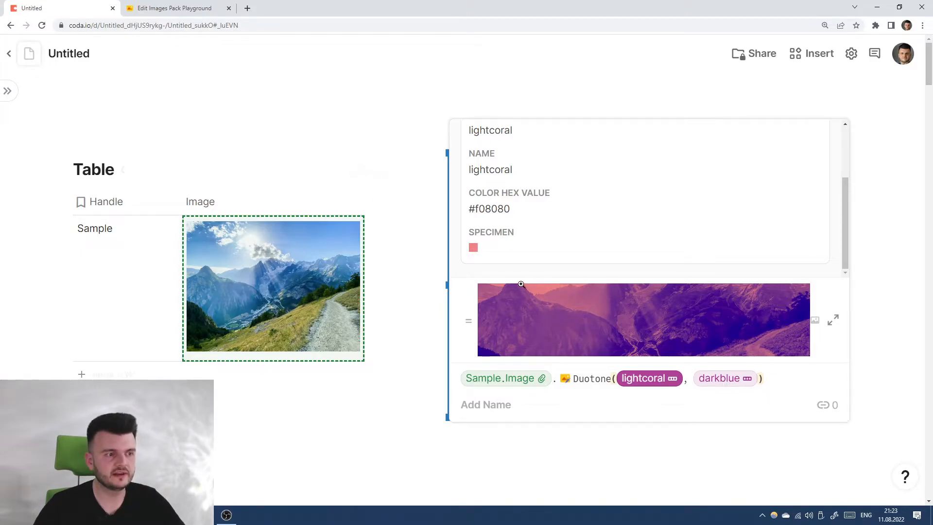
pyautogui.moveTo(736, 383)
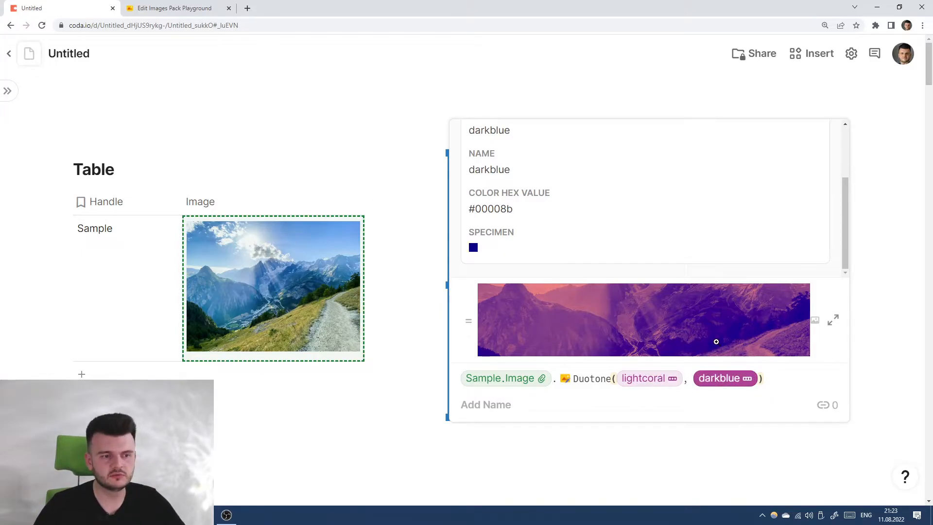
# Step: Add an opacity of 50 as the third argument of the Duotone formula
pyautogui.click(758, 384)
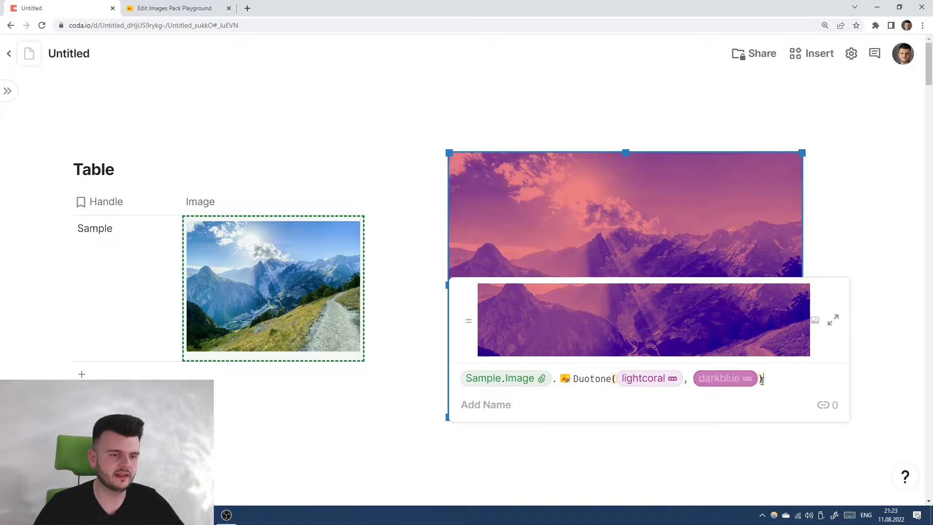
pyautogui.write(', ')
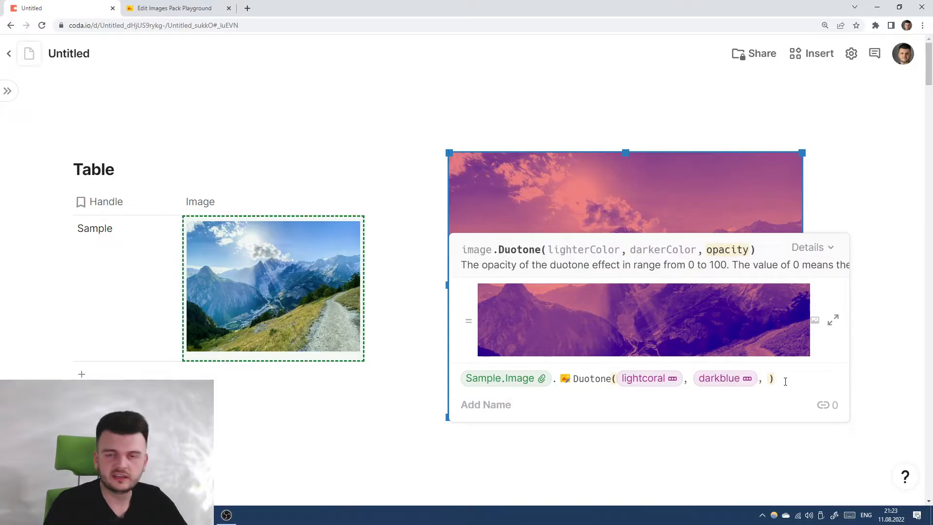
pyautogui.write('50')
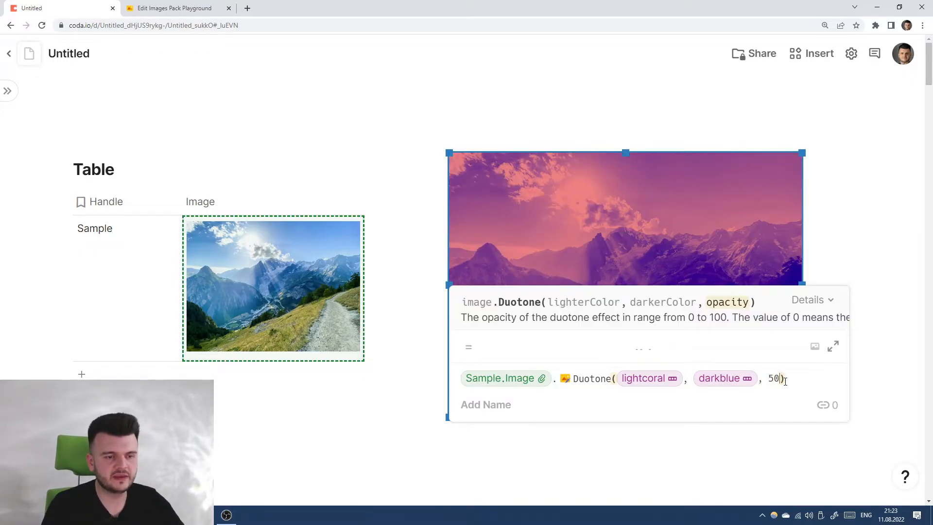
pyautogui.press('Return')
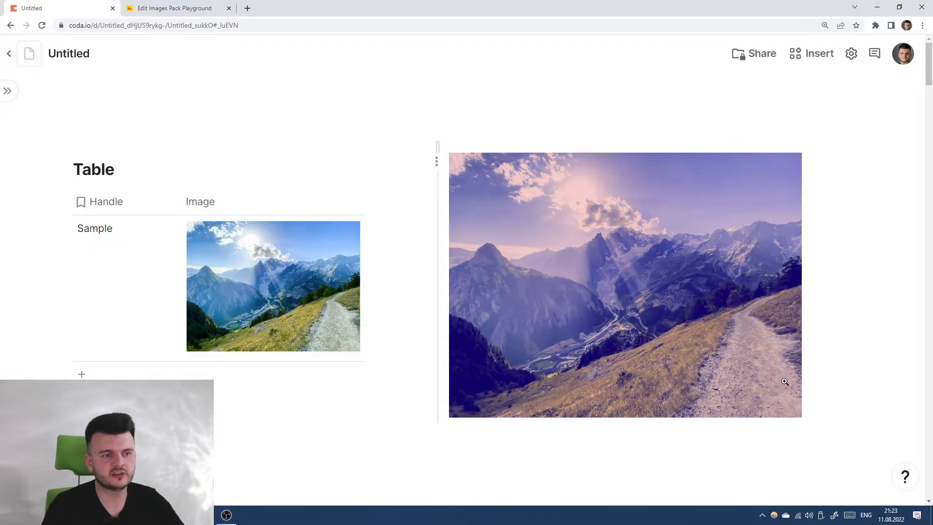
# Step: Set the Duotone formula's opacity to 80 and reopen the formula for review
pyautogui.click(719, 339)
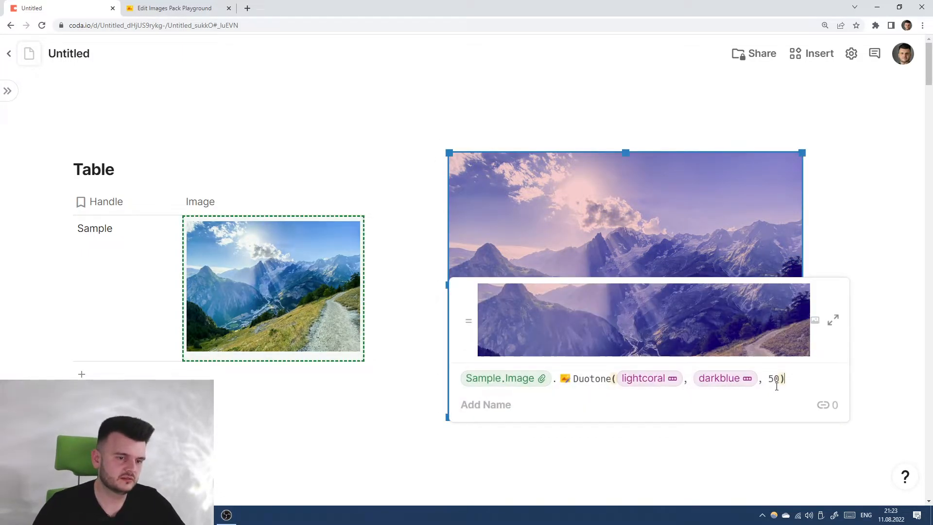
pyautogui.write('8')
pyautogui.press('Return')
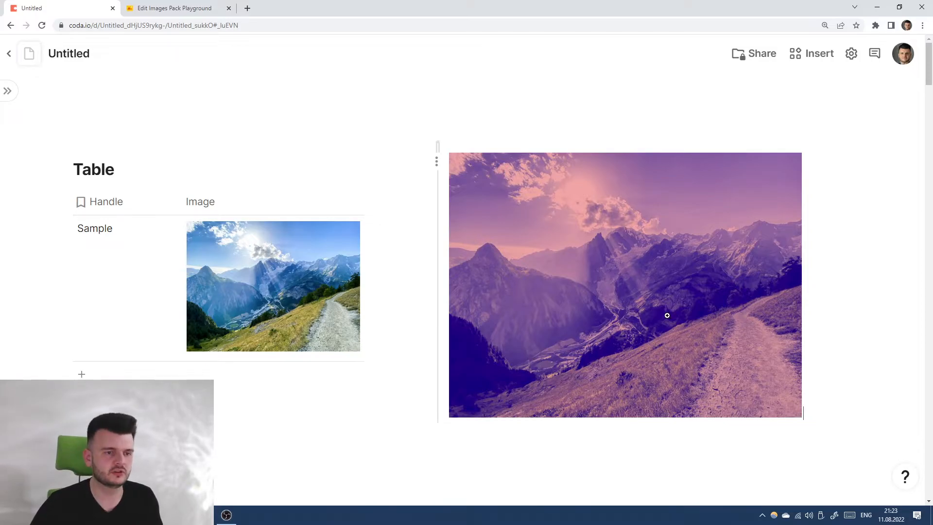
pyautogui.click(671, 298)
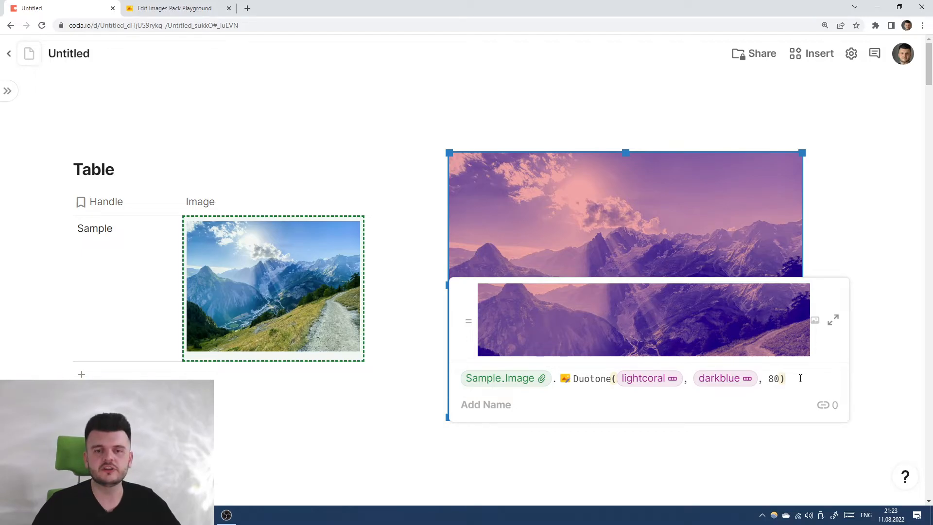
# Step: Open the DB Videos page of the Edit Images Pack Playground and examine the generated thumbnails with their light and dark colors
pyautogui.click(190, 10)
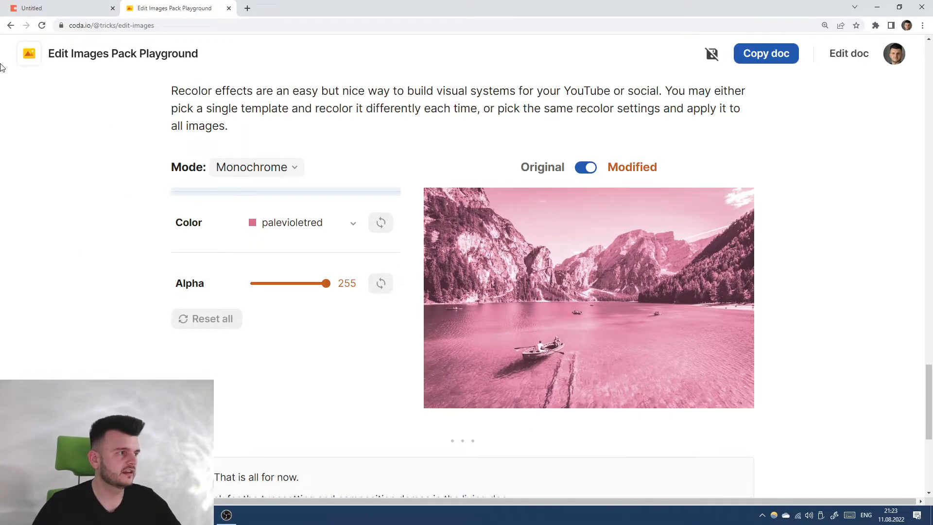
pyautogui.scroll(-4, 2, 214)
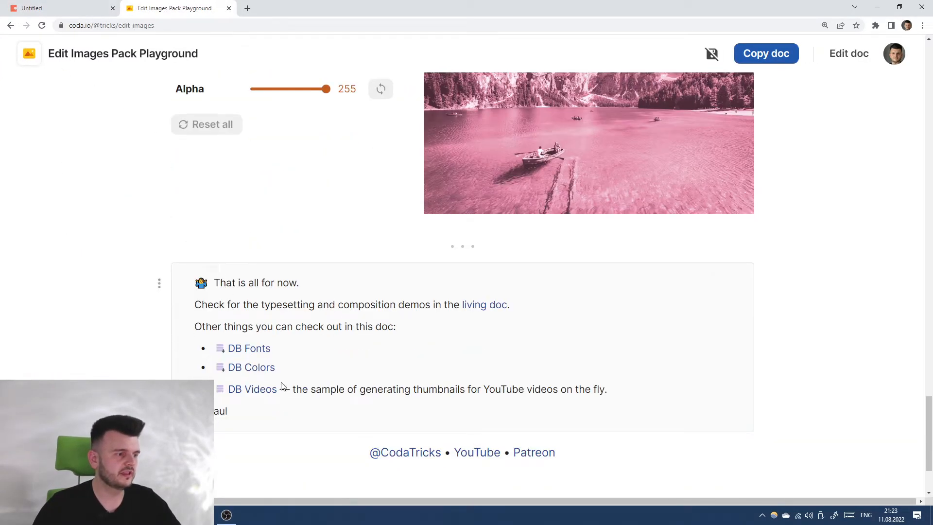
pyautogui.click(265, 388)
pyautogui.hscroll(2, 805, 246)
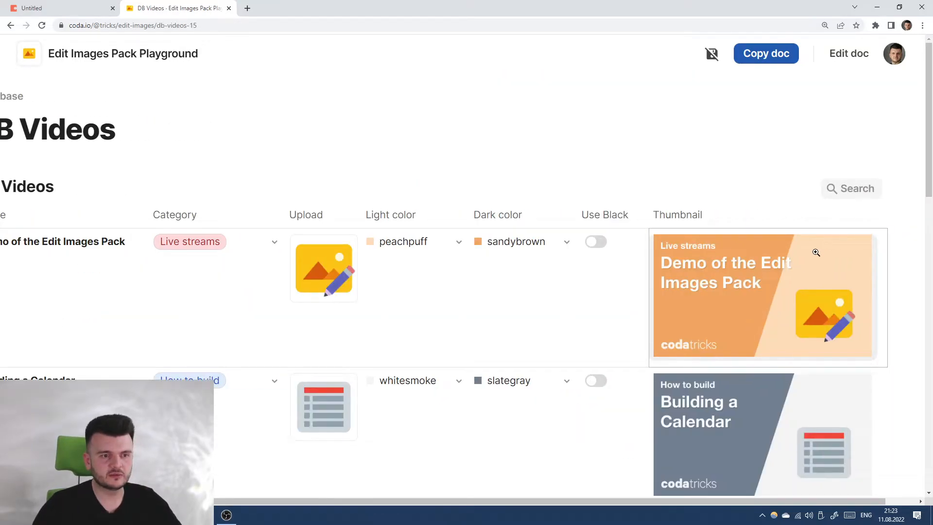
pyautogui.scroll(-5, 724, 288)
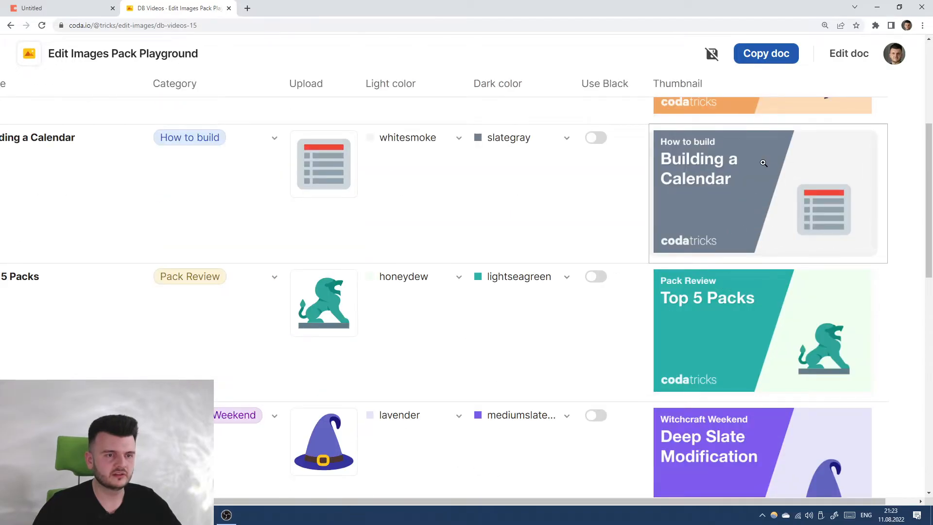
pyautogui.click(373, 159)
pyautogui.click(506, 169)
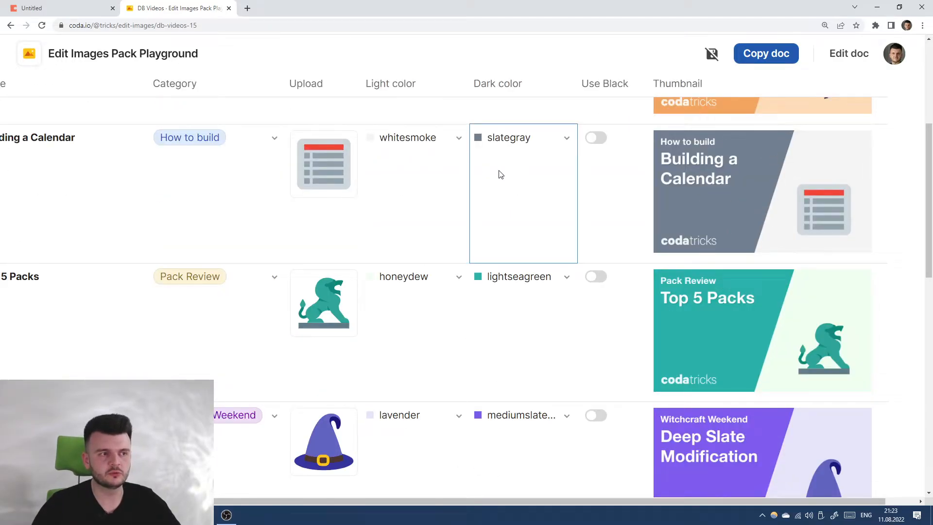
# Step: Open the DB Uploads page in the editable playground doc and view the black-and-white background image enlarged
pyautogui.click(58, 3)
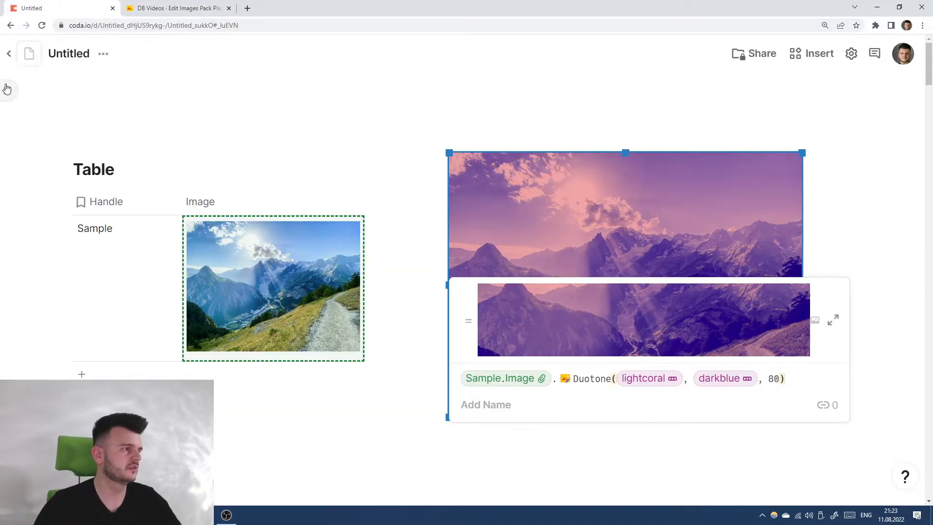
pyautogui.moveTo(9, 88)
pyautogui.click(177, 8)
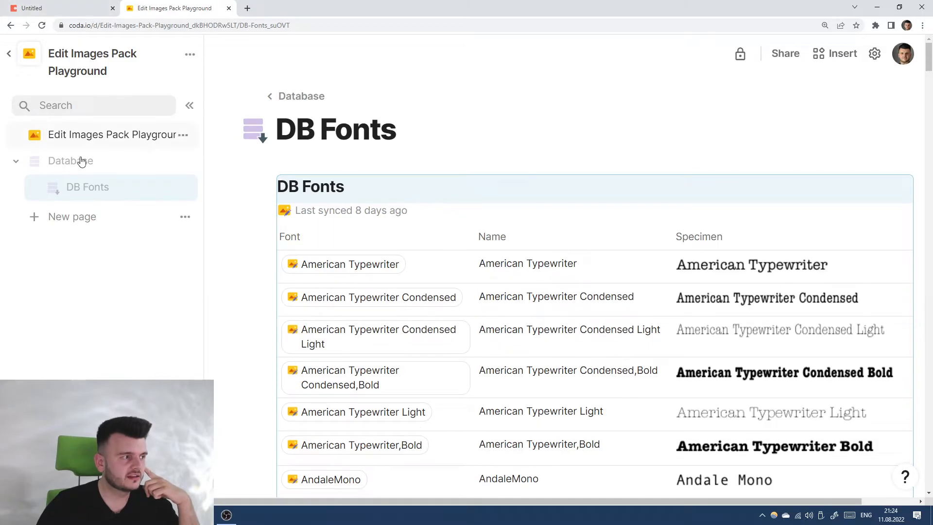
pyautogui.click(189, 218)
pyautogui.click(358, 245)
pyautogui.click(97, 220)
pyautogui.click(121, 292)
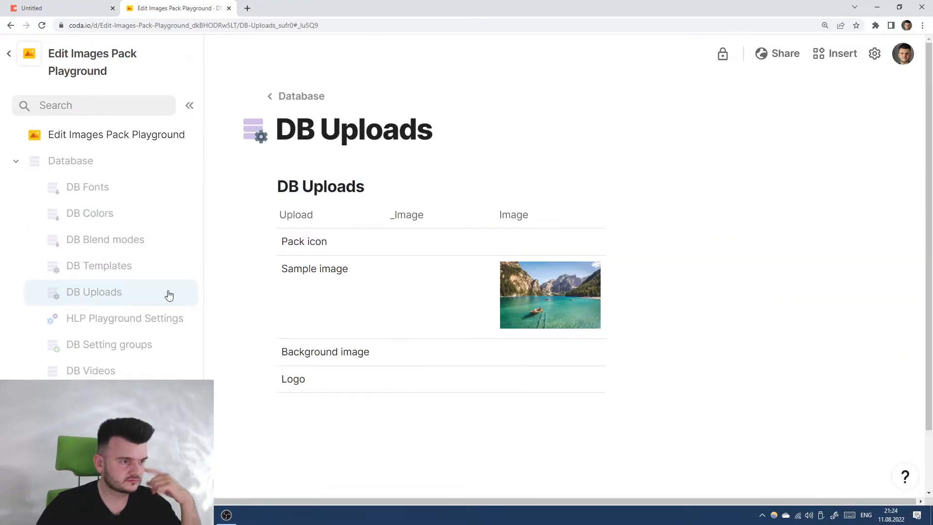
pyautogui.scroll(-3, 450, 327)
pyautogui.click(444, 303)
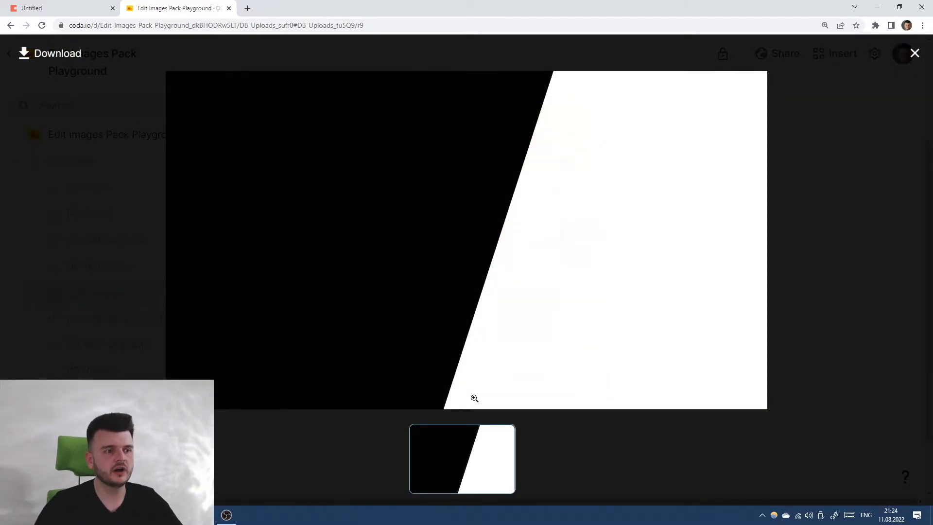
pyautogui.click(916, 54)
# Step: Open the DB Videos page in the editable playground and examine how each row's colors recolor its thumbnail, down to the last video
pyautogui.click(108, 370)
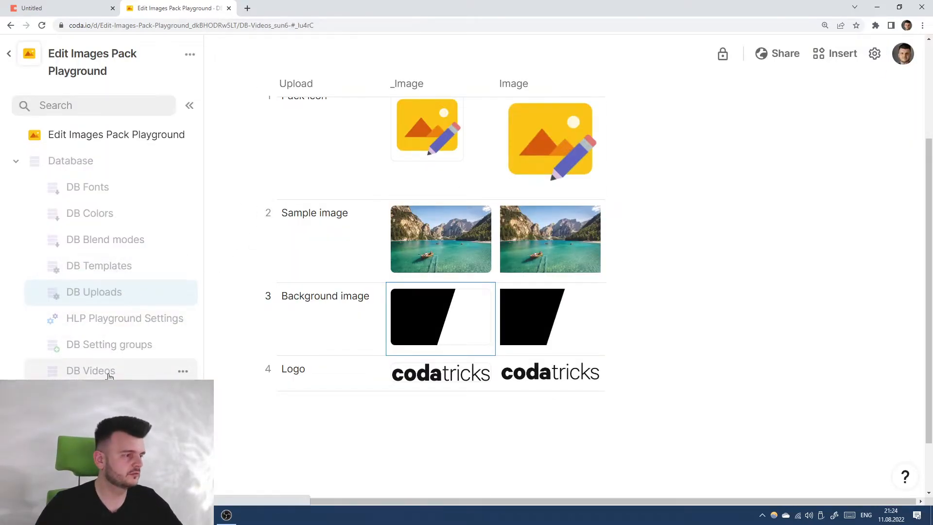
pyautogui.hscroll(7, 623, 273)
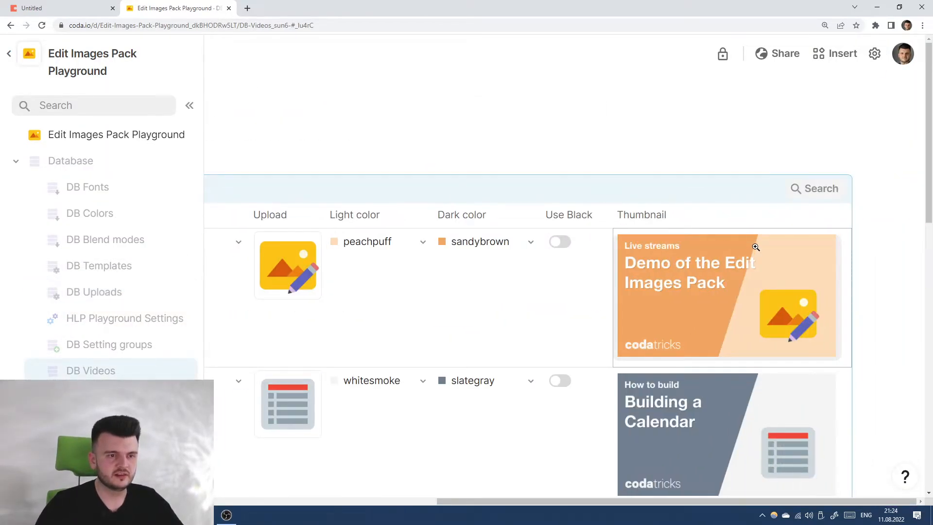
pyautogui.scroll(-3, 693, 276)
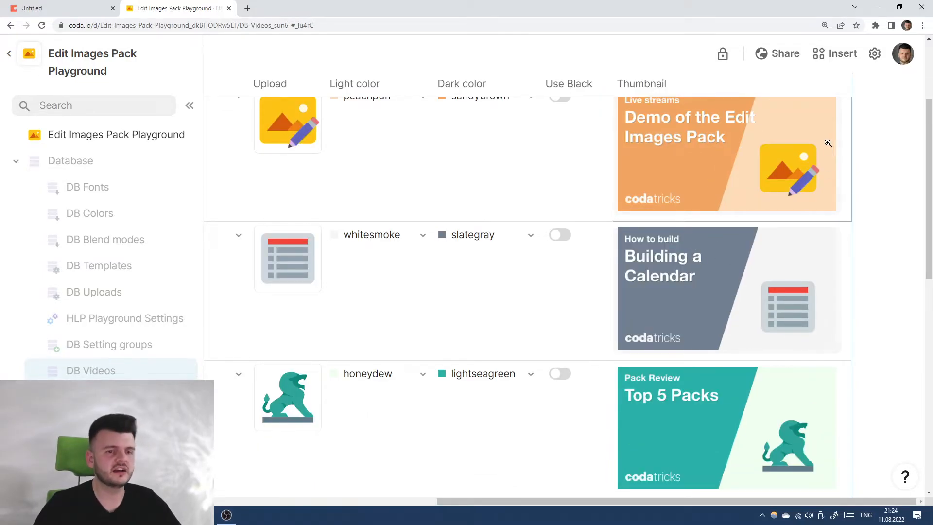
pyautogui.scroll(-9, 638, 213)
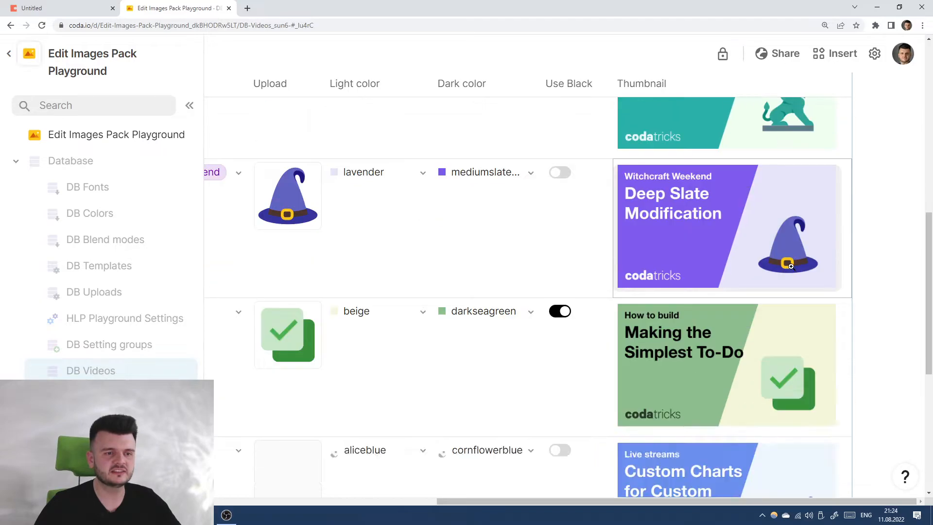
pyautogui.scroll(-4, 763, 286)
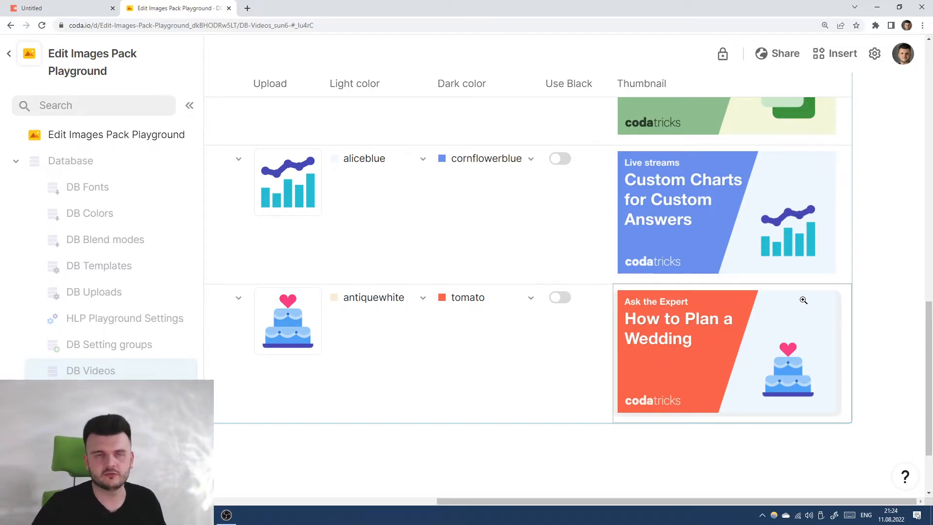
# Step: Review the Duotone formula in the Untitled doc and return to the published DB Videos page of the playground
pyautogui.click(56, 6)
pyautogui.click(676, 215)
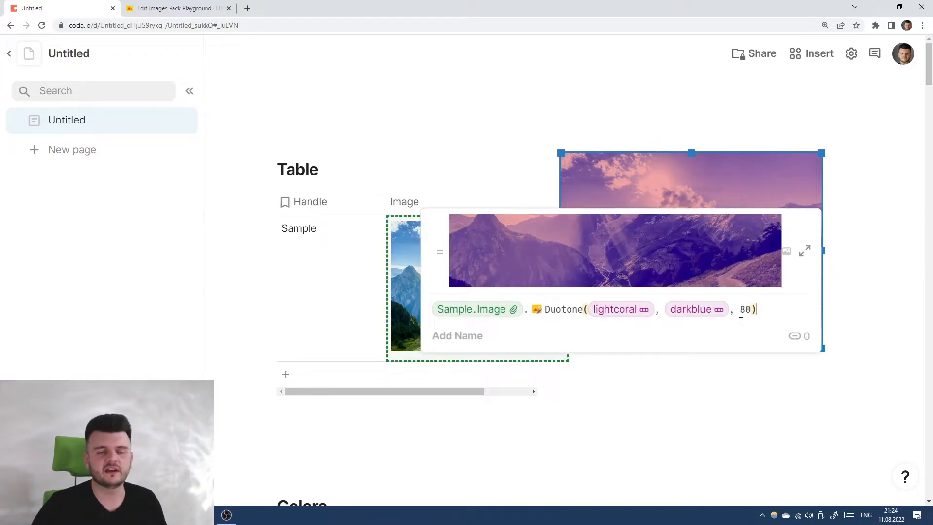
pyautogui.click(175, 8)
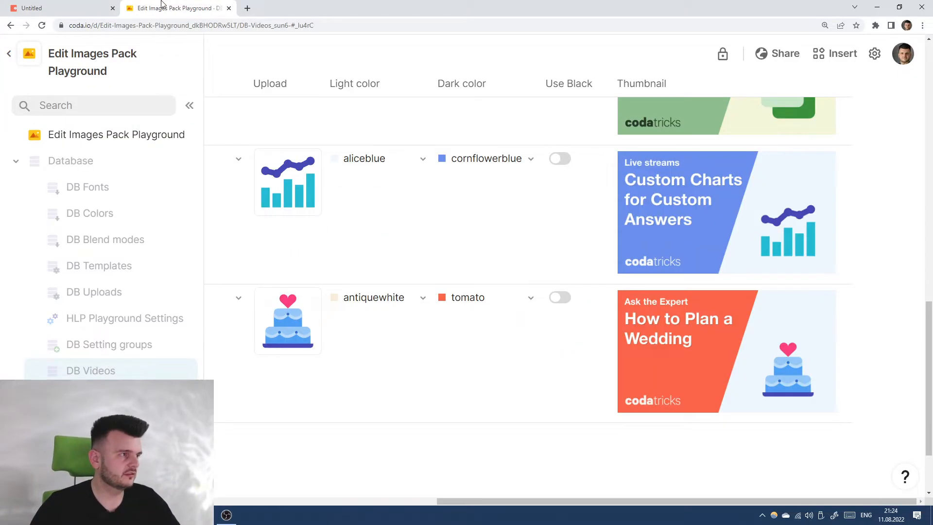
pyautogui.hotkey('alt', 'Left')
pyautogui.hotkey('alt', 'Left')
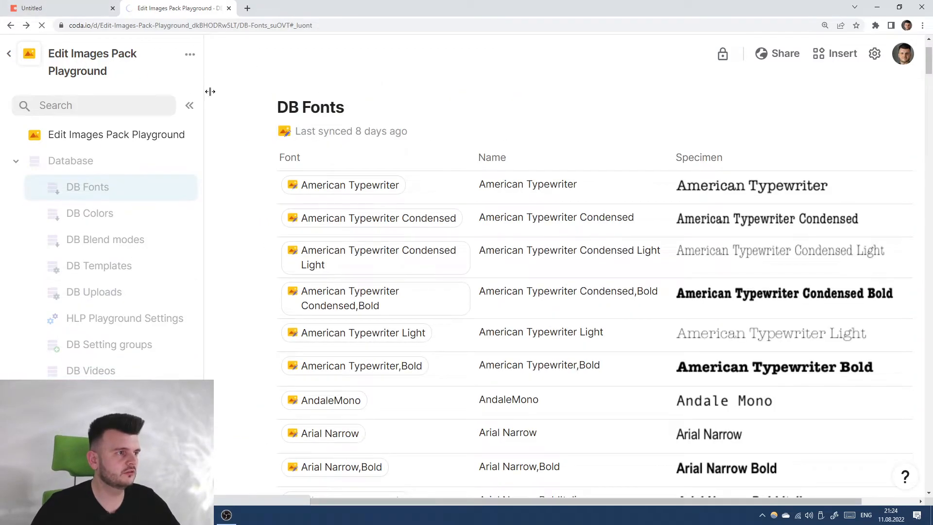
pyautogui.hotkey('alt', 'Left')
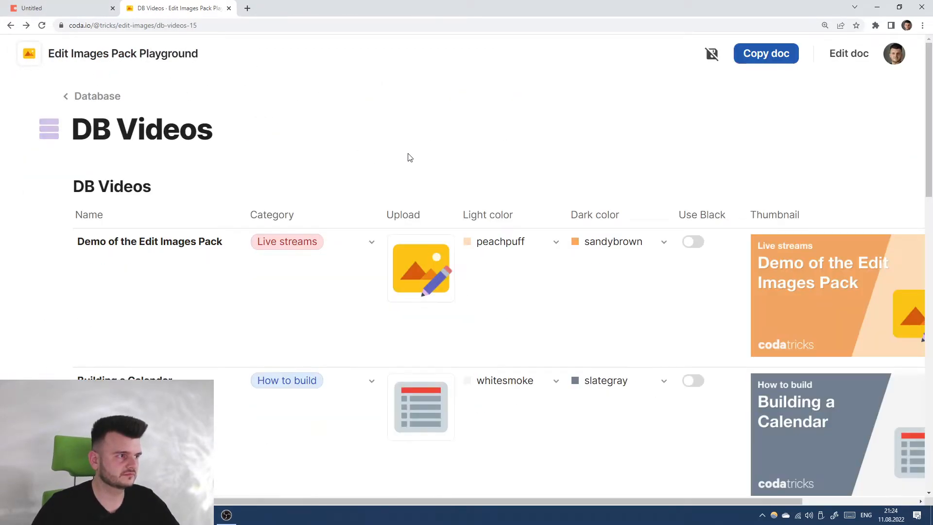
pyautogui.scroll(-2, 92, 94)
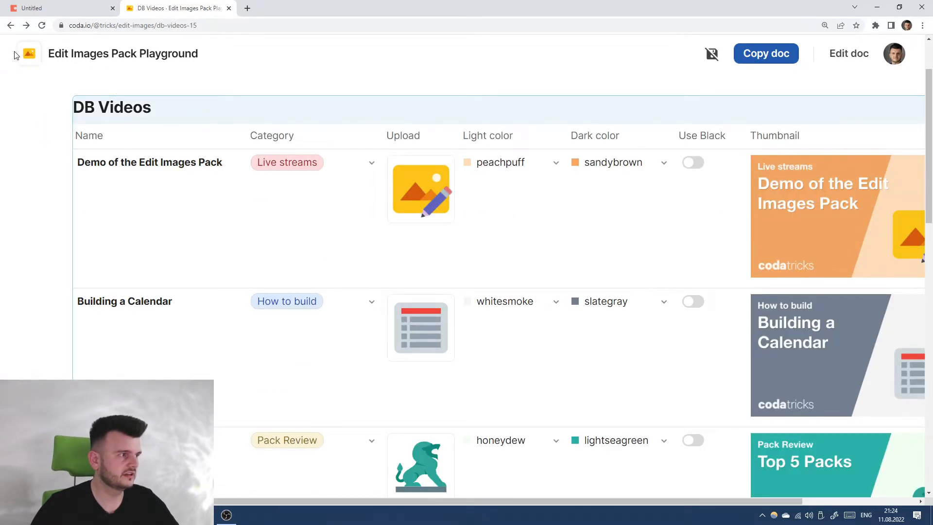
# Step: Return to the playground's main page and view the effects offered in the Effects section
pyautogui.hotkey('alt', 'Left')
pyautogui.hotkey('alt', 'Left')
pyautogui.hotkey('alt', 'Right')
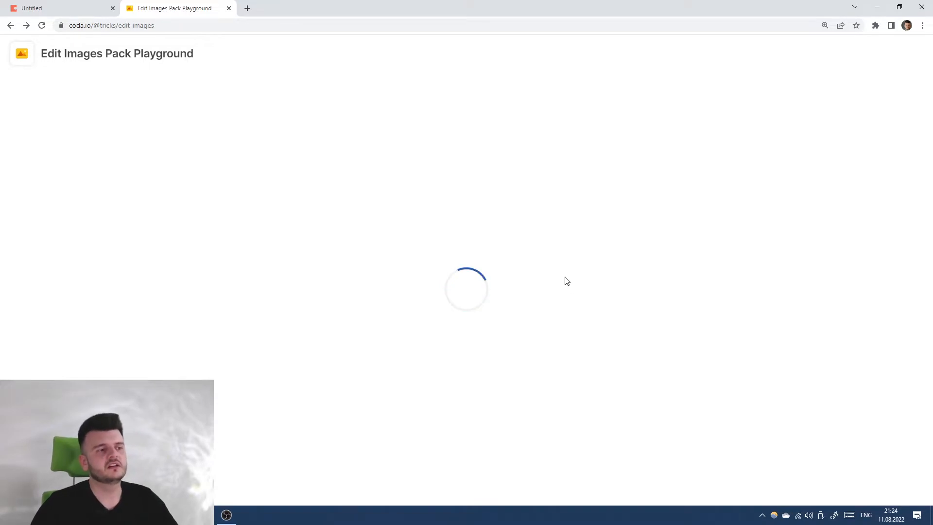
pyautogui.scroll(-15, 594, 286)
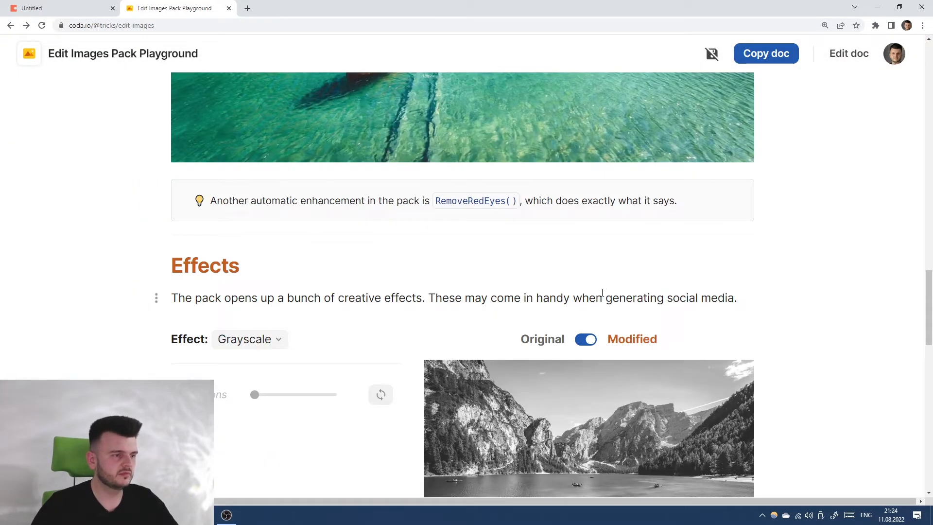
pyautogui.scroll(-4, 602, 292)
pyautogui.scroll(1, 323, 196)
pyautogui.click(267, 144)
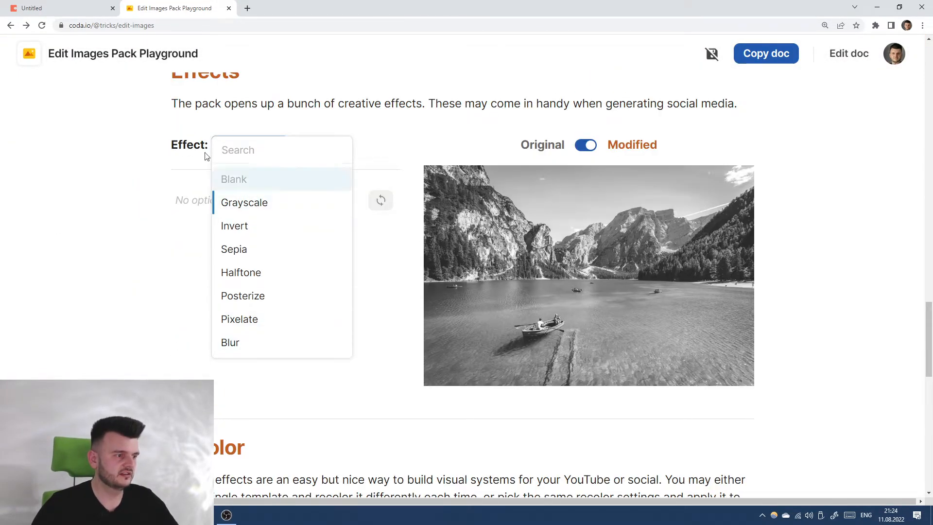
# Step: Switch the Recolor section's mode to Color blend
pyautogui.scroll(-7, 163, 231)
pyautogui.click(254, 218)
pyautogui.click(242, 319)
pyautogui.scroll(-2, 257, 194)
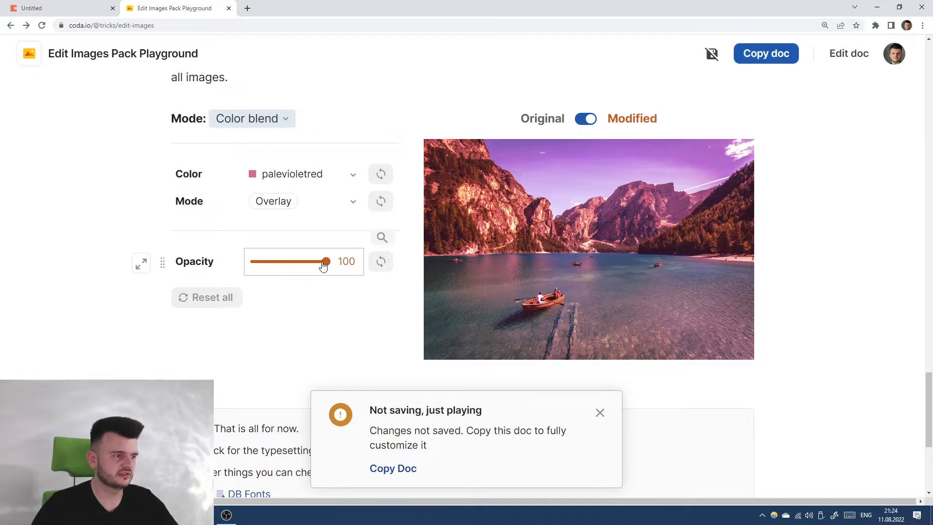
# Step: Examine the blend modes available for the color blend and dismiss the notice about unsaved changes
pyautogui.click(353, 201)
pyautogui.scroll(-3, 354, 243)
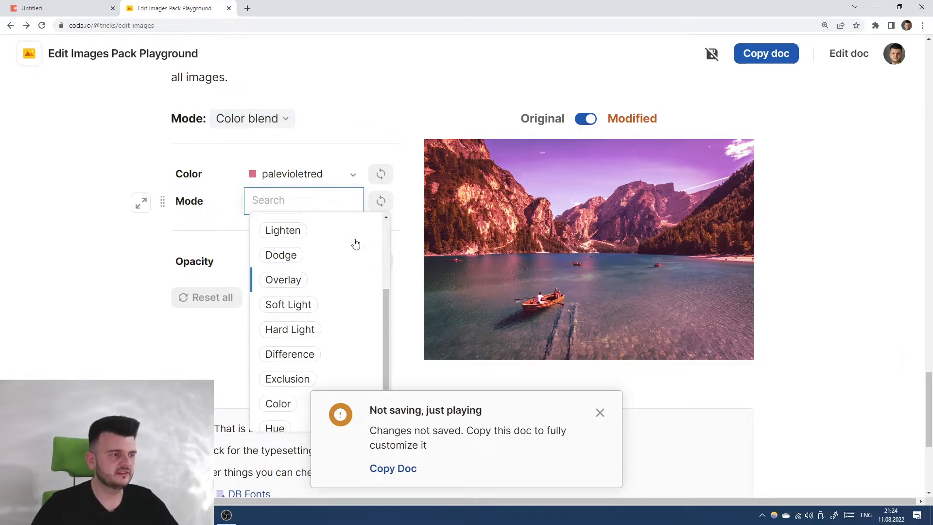
pyautogui.scroll(-2, 340, 282)
pyautogui.moveTo(387, 349); pyautogui.dragTo(392, 230)
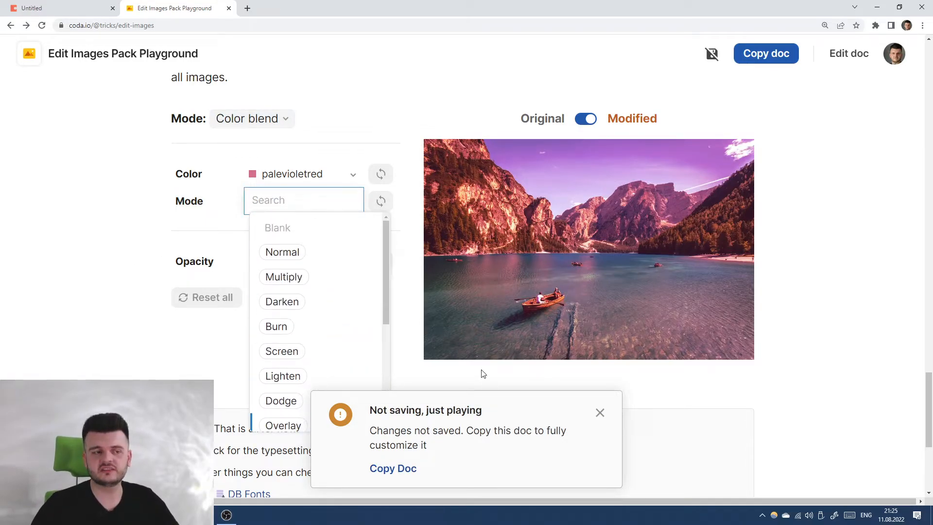
pyautogui.click(600, 413)
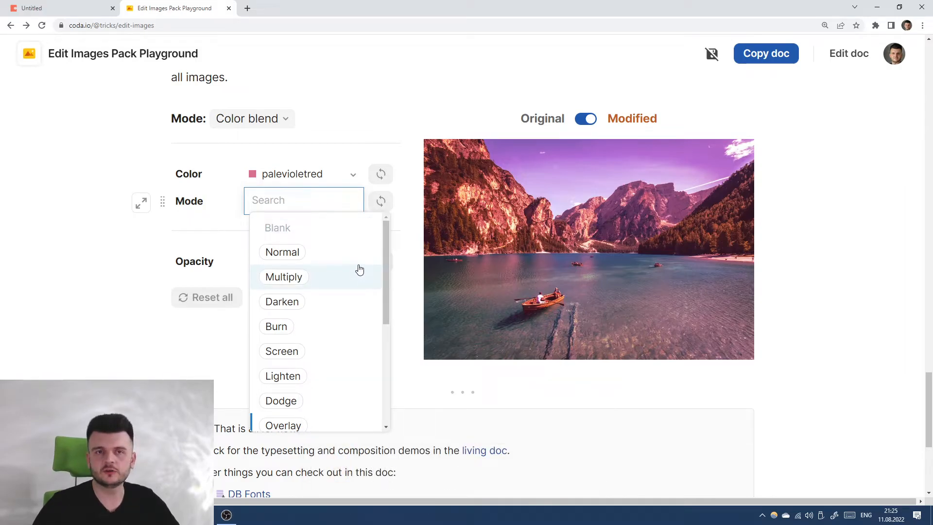
pyautogui.moveTo(324, 257)
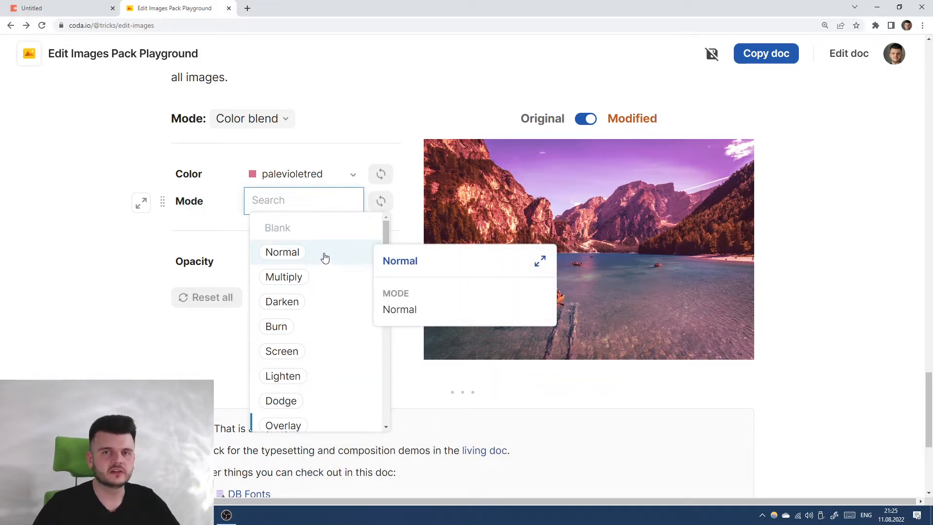
pyautogui.scroll(-2, 334, 265)
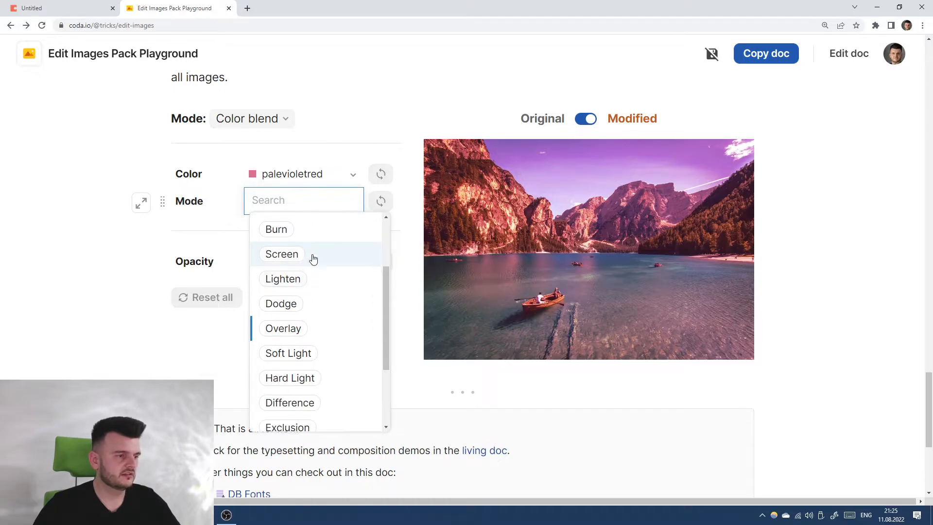
# Step: Preview the photo with the Screen, Dodge and Hard Light blend modes, finishing with Multiply
pyautogui.click(310, 255)
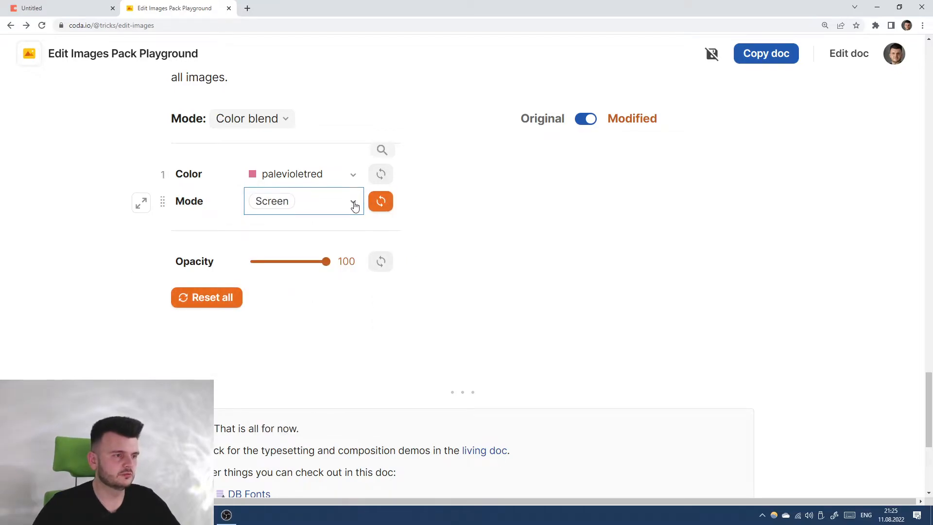
pyautogui.click(353, 203)
pyautogui.click(311, 317)
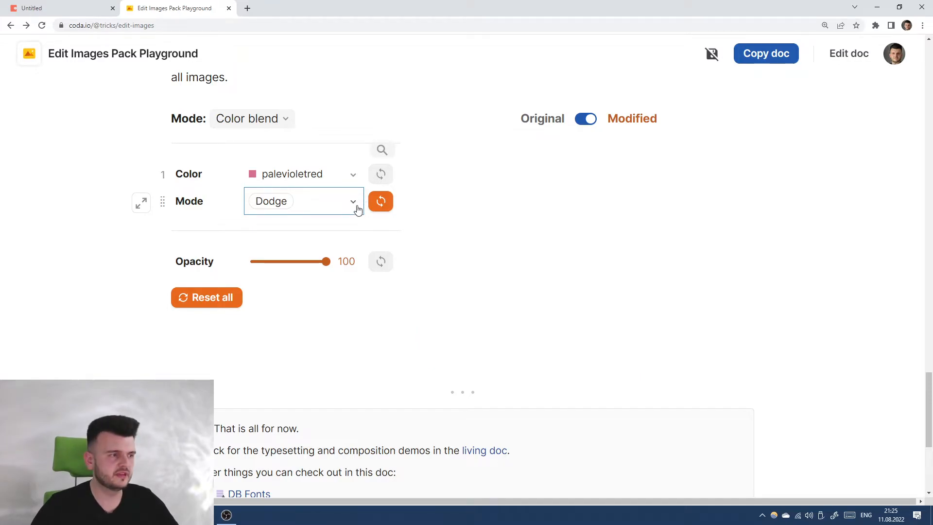
pyautogui.click(356, 206)
pyautogui.scroll(-2, 336, 302)
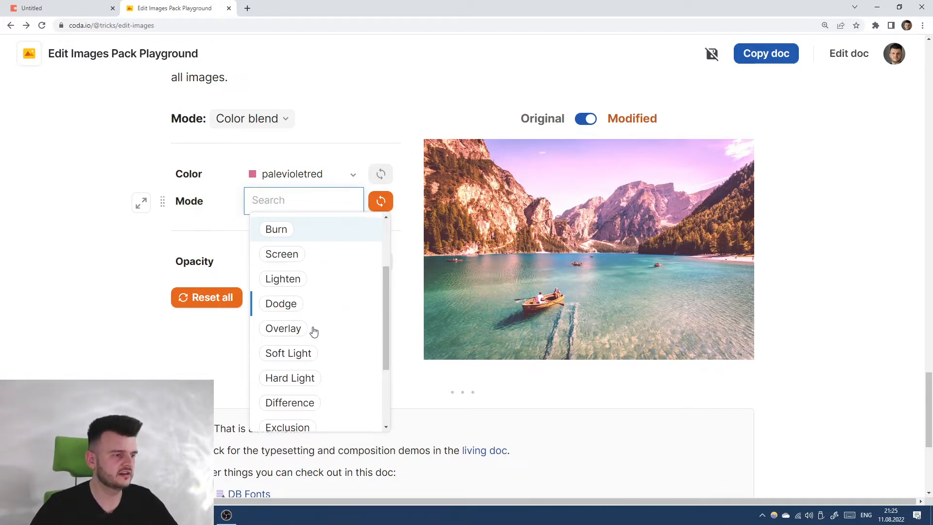
pyautogui.click(318, 376)
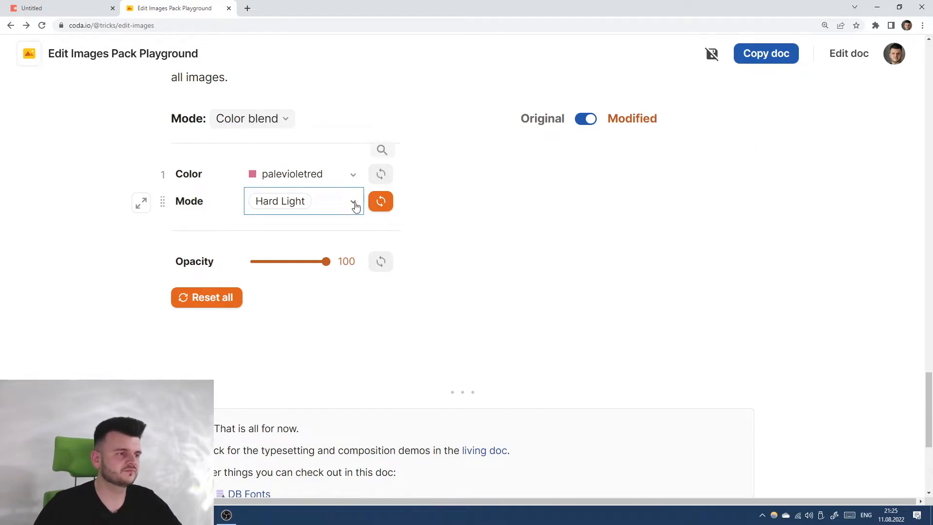
pyautogui.click(356, 204)
pyautogui.click(316, 273)
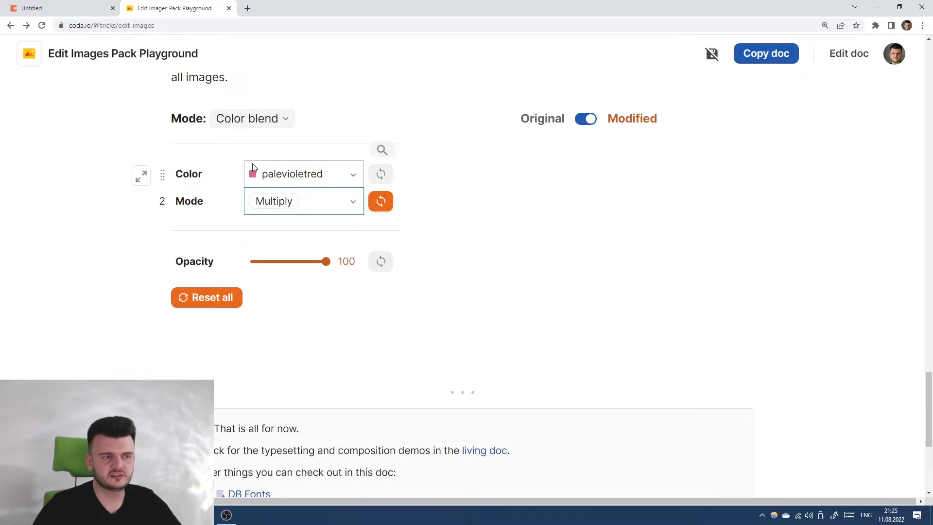
# Step: Switch to the Untitled doc, leave the Duotone formula and look through the Colors table
pyautogui.click(111, 7)
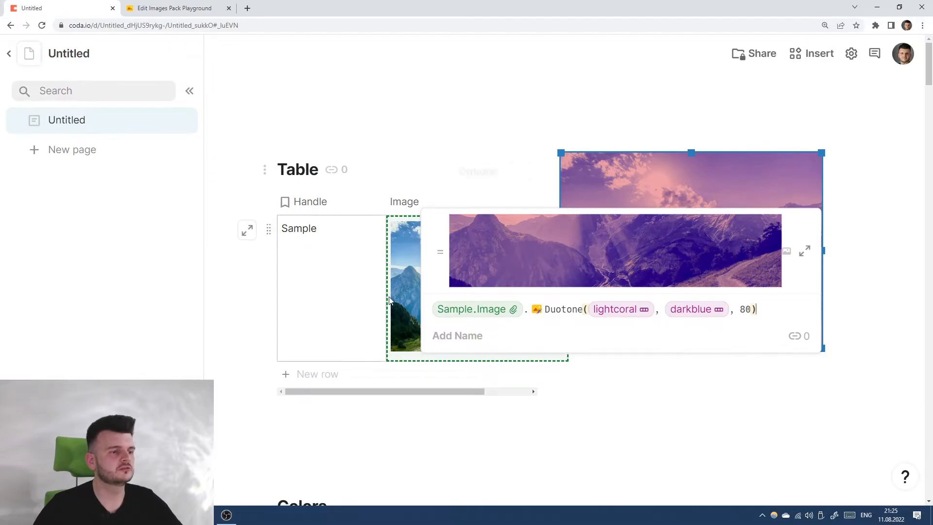
pyautogui.click(679, 413)
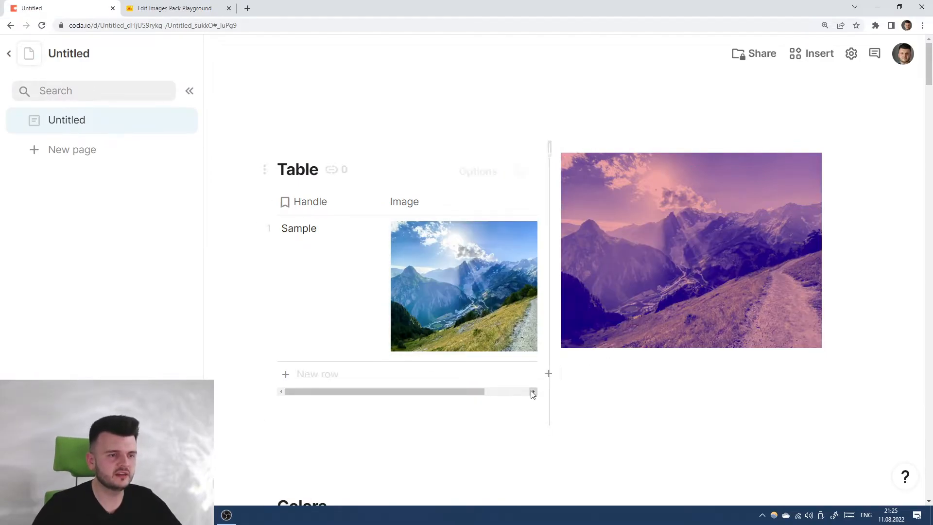
pyautogui.scroll(-3, 647, 158)
pyautogui.scroll(2, 648, 158)
pyautogui.scroll(-7, 510, 383)
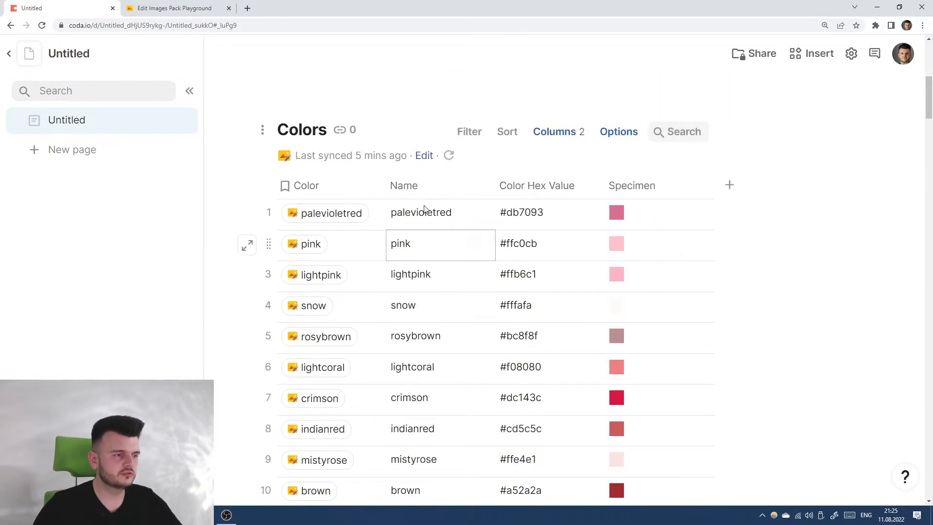
pyautogui.scroll(-15, 754, 271)
pyautogui.scroll(3, 663, 241)
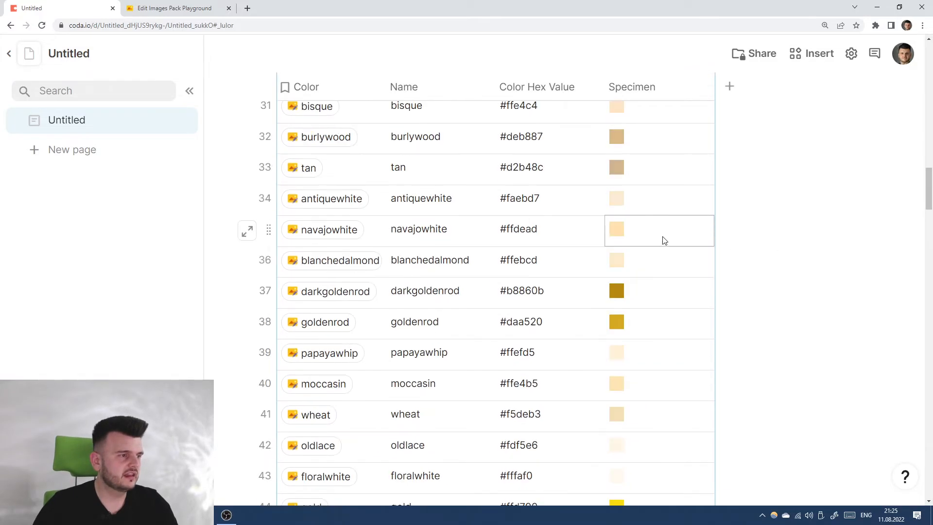
# Step: Add a new page to the doc and move the Colors table from the first page onto it
pyautogui.click(84, 153)
pyautogui.click(104, 119)
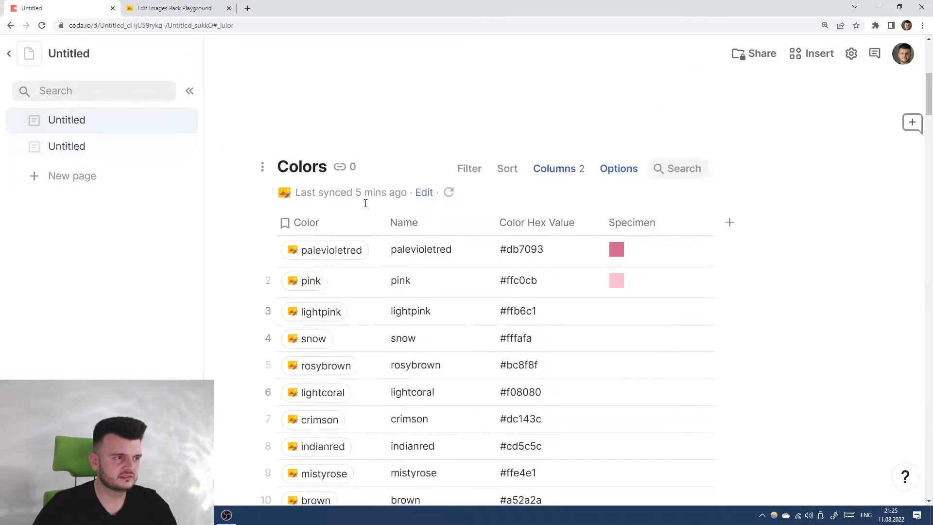
pyautogui.moveTo(265, 312); pyautogui.dragTo(69, 147)
# Step: Insert the Edit Images Pack's BlendModes table on the first page and place it below the sample table and recolored image
pyautogui.write('?')
pyautogui.press('BackSpace')
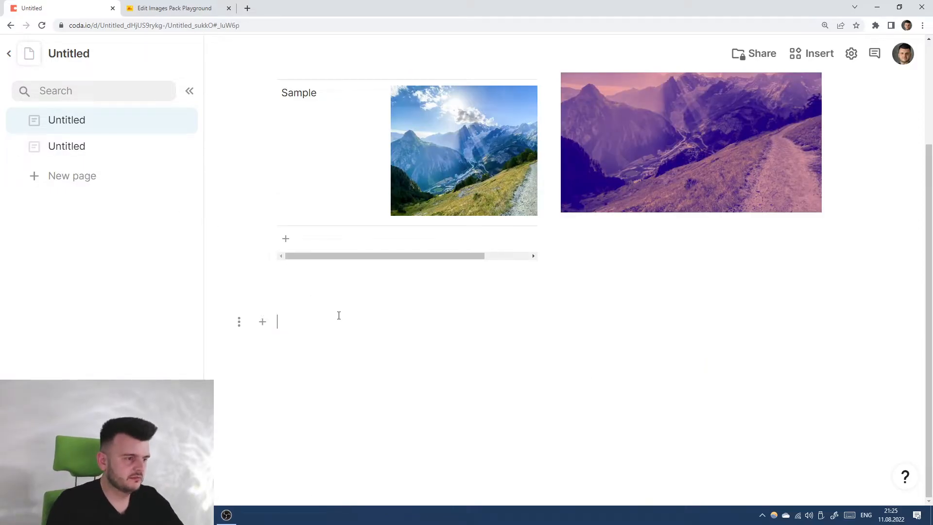
pyautogui.write('/edi')
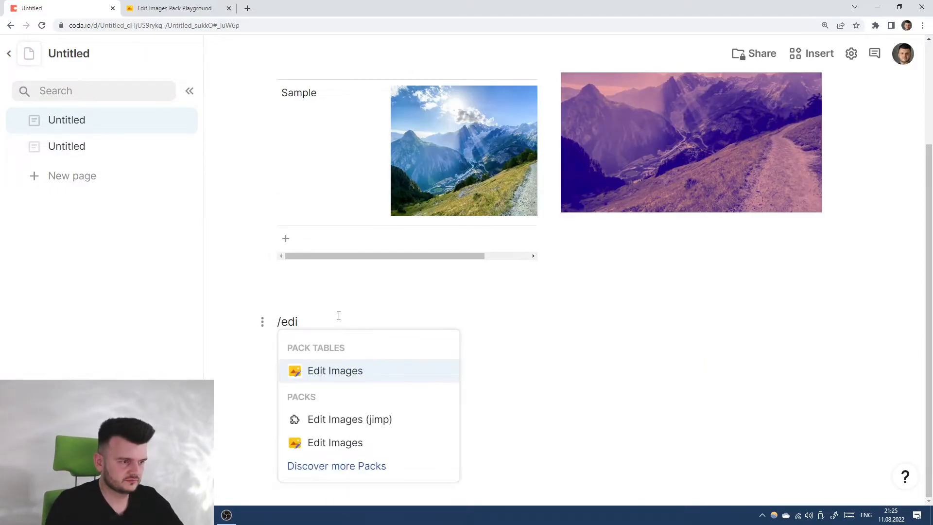
pyautogui.press('Return')
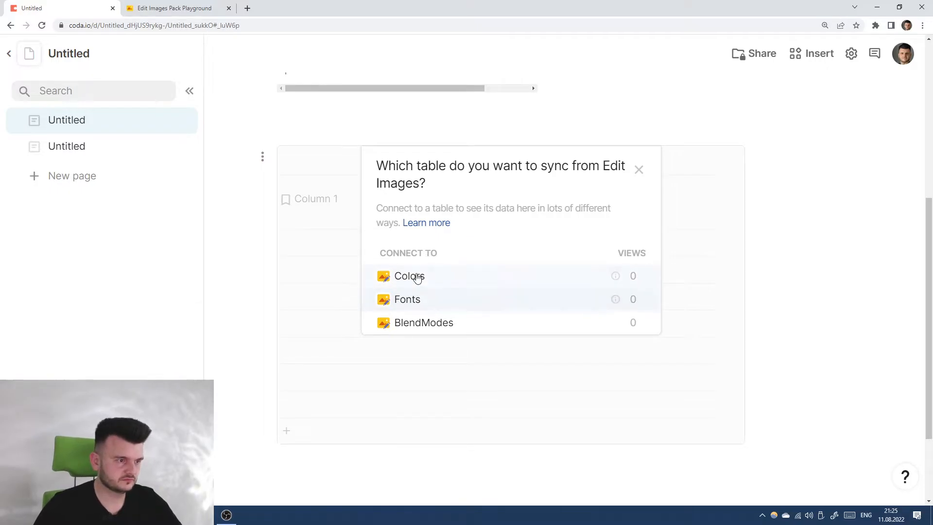
pyautogui.click(466, 321)
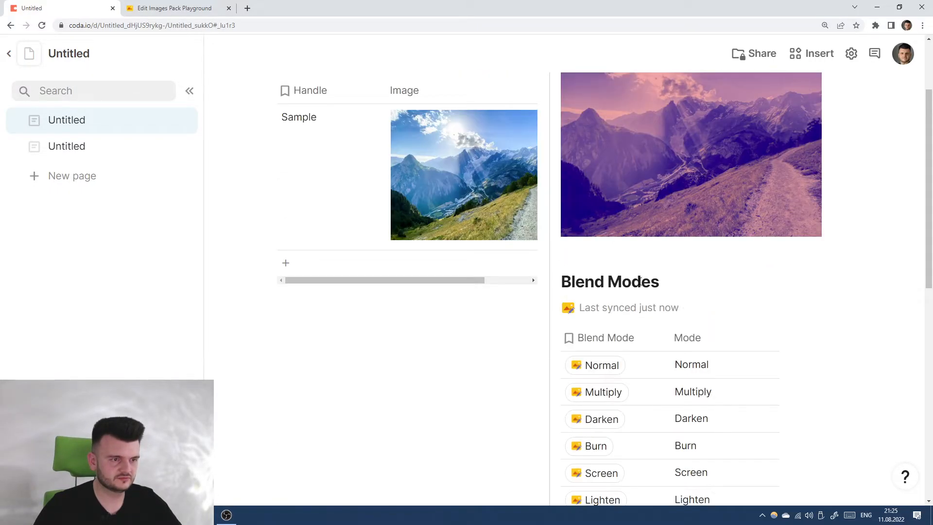
pyautogui.moveTo(548, 281); pyautogui.dragTo(581, 425)
# Step: Replace the Duotone formula applied to Sample.Image with the BlendColor formula
pyautogui.scroll(5, 436, 291)
pyautogui.click(635, 158)
pyautogui.moveTo(747, 307); pyautogui.dragTo(701, 308)
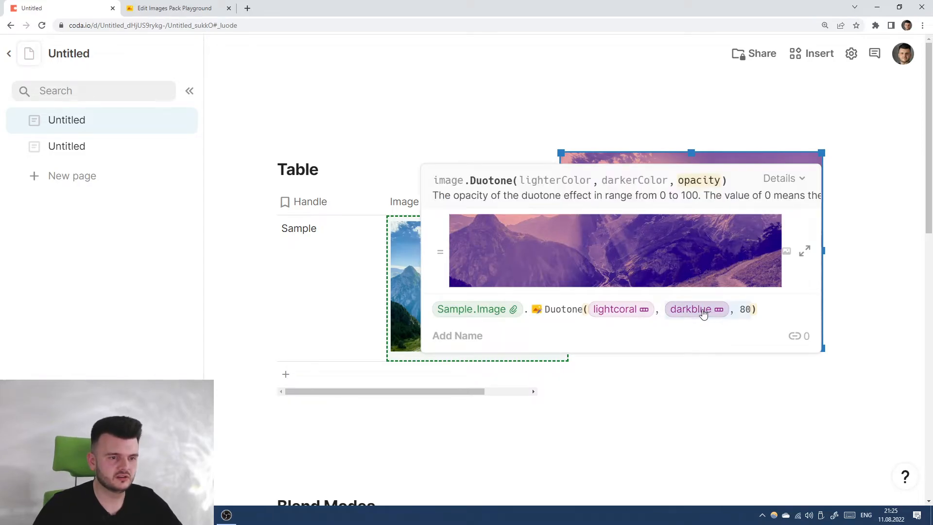
pyautogui.press('BackSpace')
pyautogui.press('BackSpace')
pyautogui.press('BackSpace')
pyautogui.press('BackSpace')
pyautogui.press('BackSpace')
pyautogui.press('BackSpace')
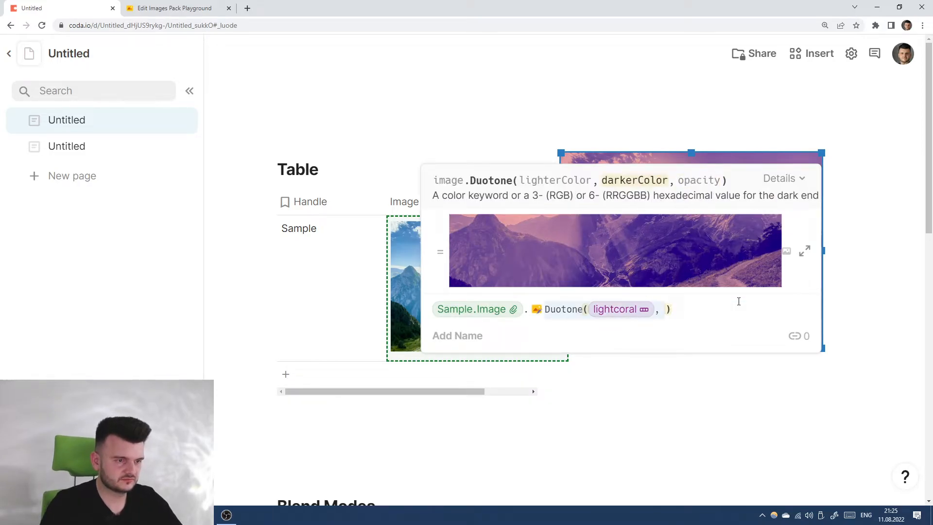
pyautogui.write('Colo')
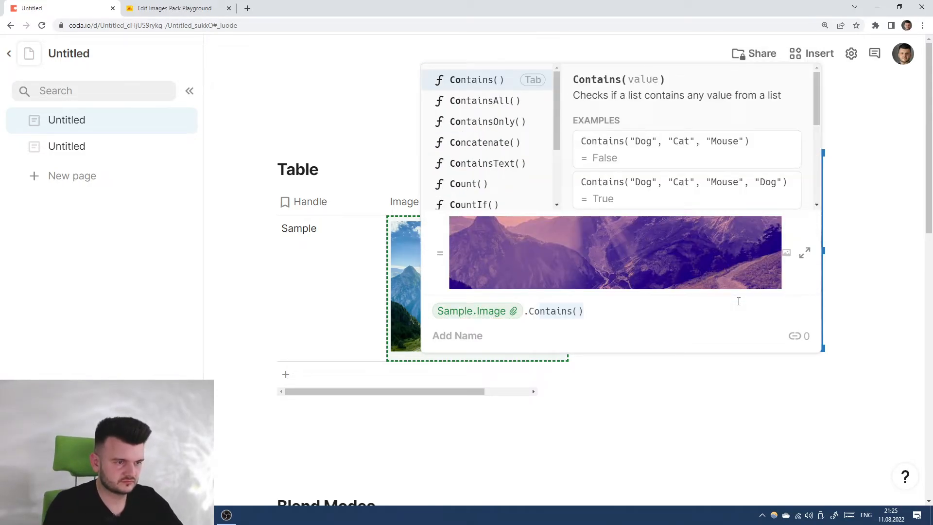
pyautogui.press('Tab')
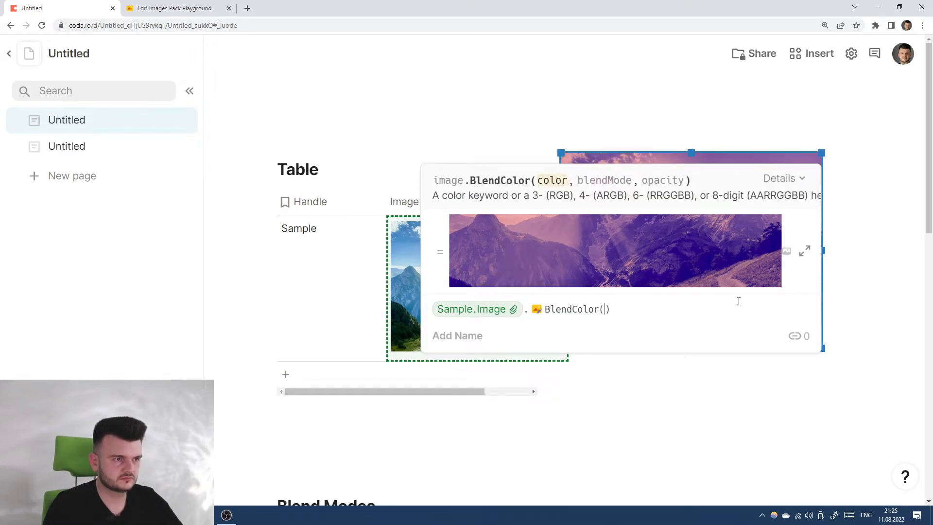
# Step: Reference cyan from the Colors table as BlendColor's color parameter
pyautogui.write('@cyan')
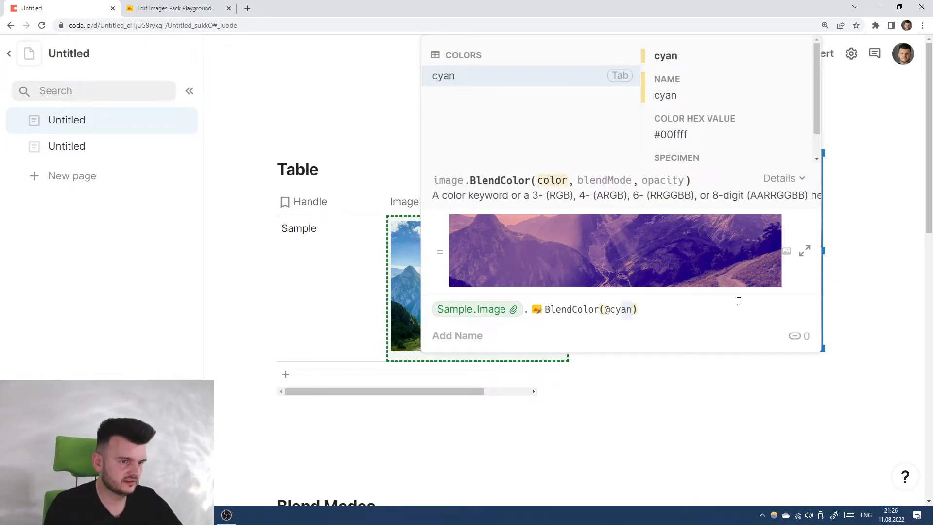
pyautogui.press('Tab')
pyautogui.write(', ')
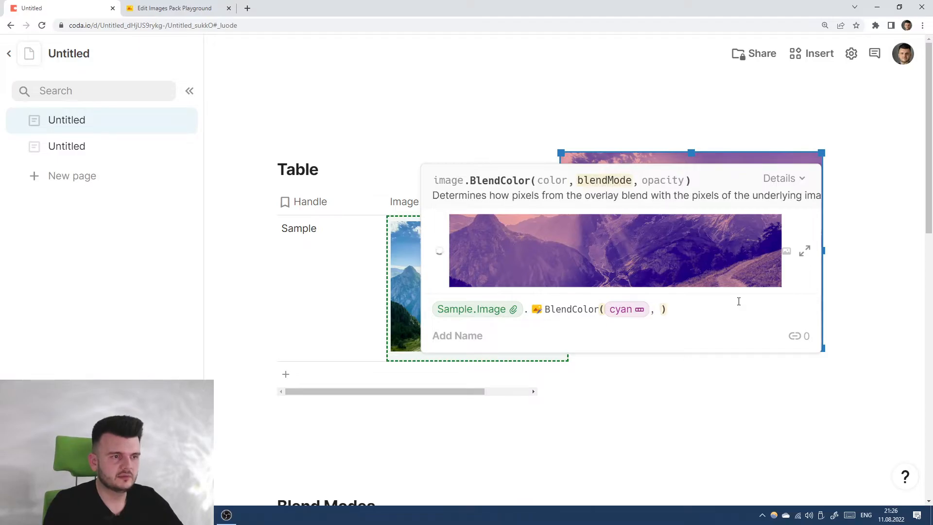
pyautogui.write('"')
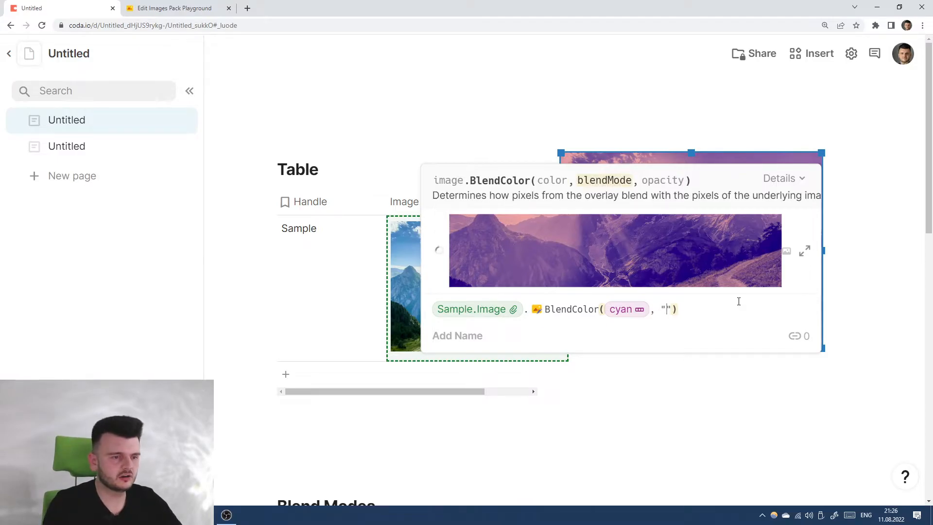
pyautogui.press('BackSpace')
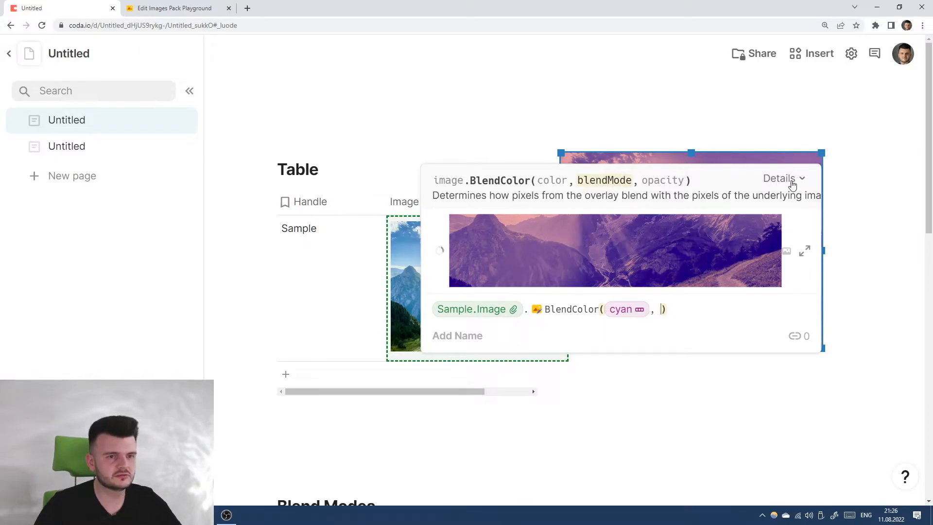
pyautogui.write('Mul')
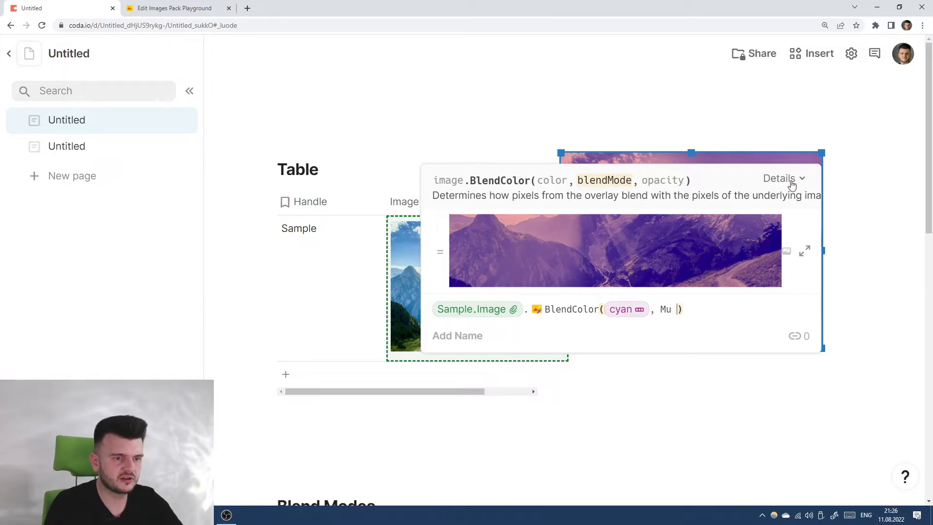
pyautogui.press('BackSpace')
pyautogui.press('BackSpace')
pyautogui.press('BackSpace')
# Step: Reference Multiply from the Blend Modes table as BlendColor's blend mode and apply the formula
pyautogui.write('@moccasin')
pyautogui.press('BackSpace')
pyautogui.press('BackSpace')
pyautogui.press('BackSpace')
pyautogui.press('BackSpace')
pyautogui.press('BackSpace')
pyautogui.press('BackSpace')
pyautogui.press('BackSpace')
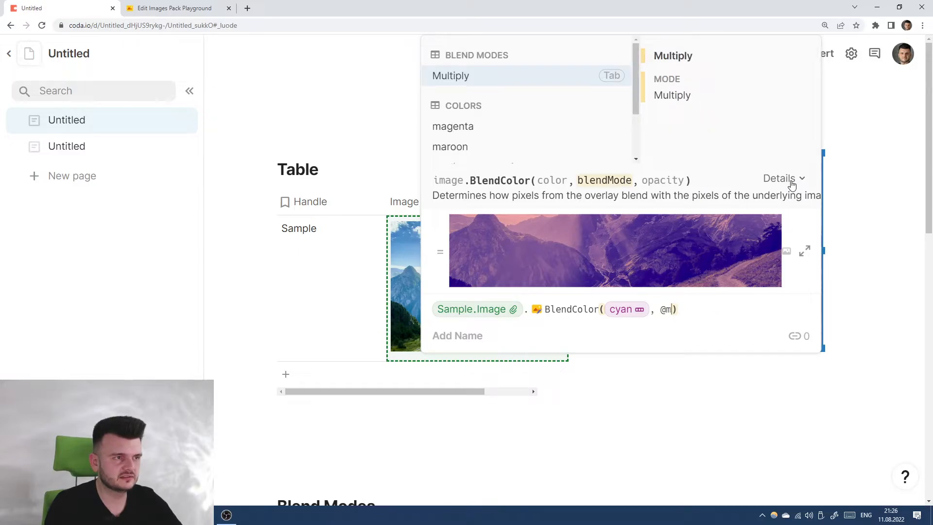
pyautogui.press('Tab')
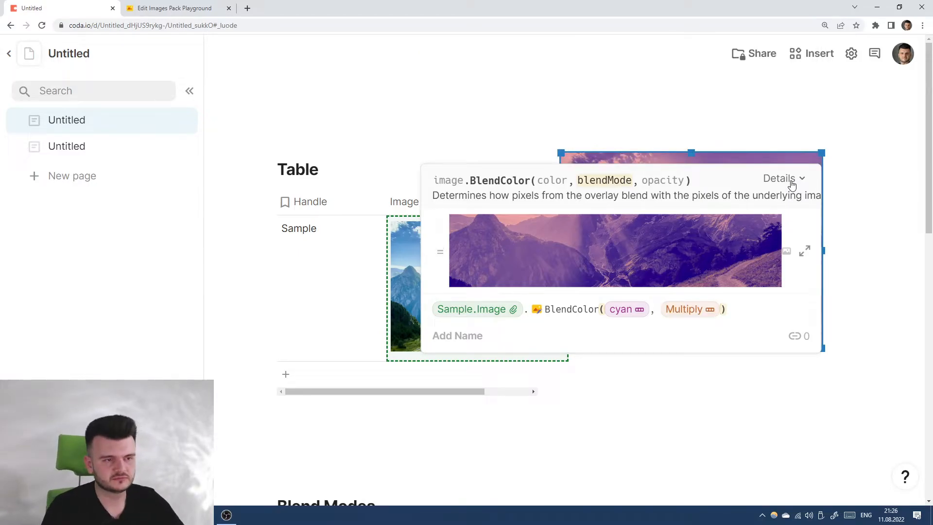
pyautogui.press('Return')
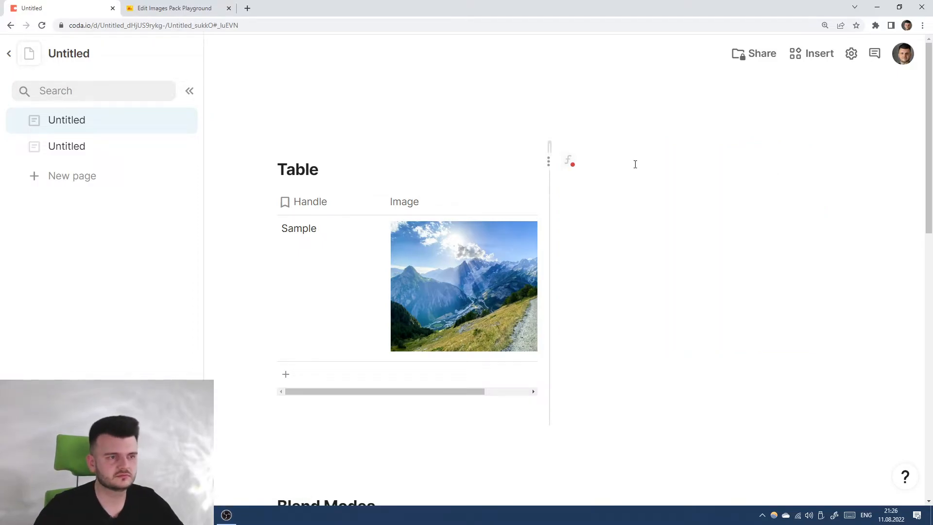
# Step: Add an opacity of 100 as the third parameter of the BlendColor formula and apply it
pyautogui.click(569, 161)
pyautogui.click(461, 210)
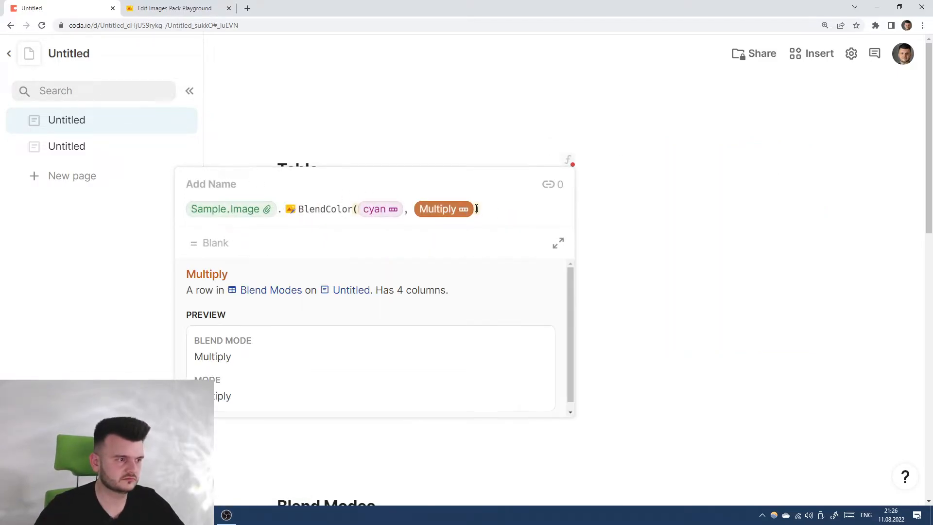
pyautogui.click(364, 211)
pyautogui.press('Escape')
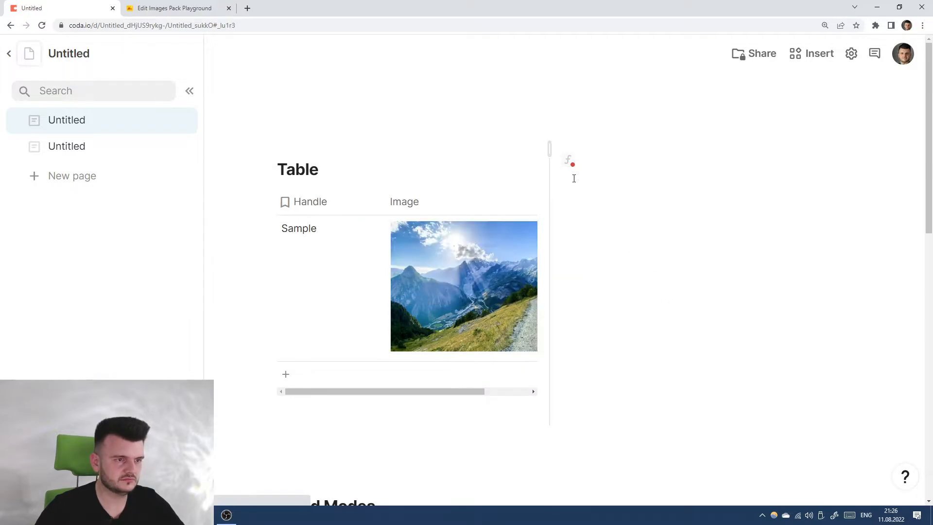
pyautogui.click(569, 163)
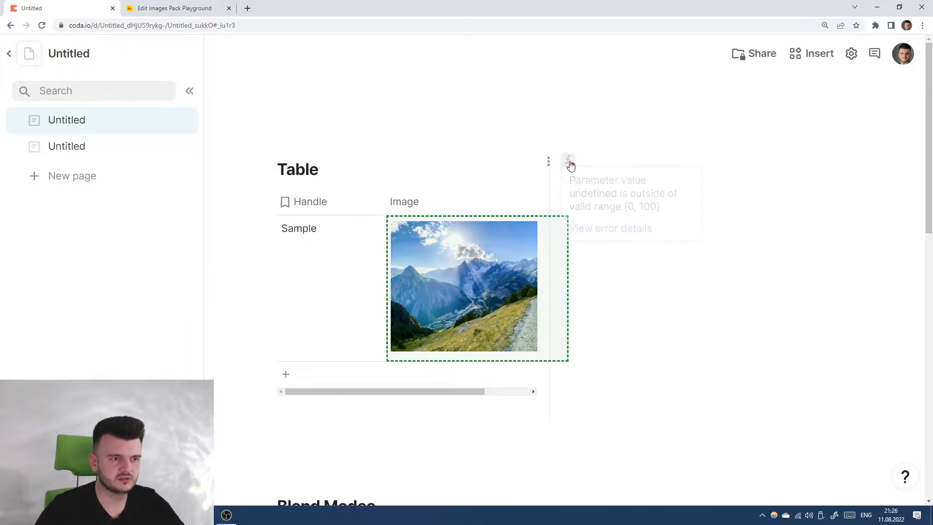
pyautogui.write(', 100')
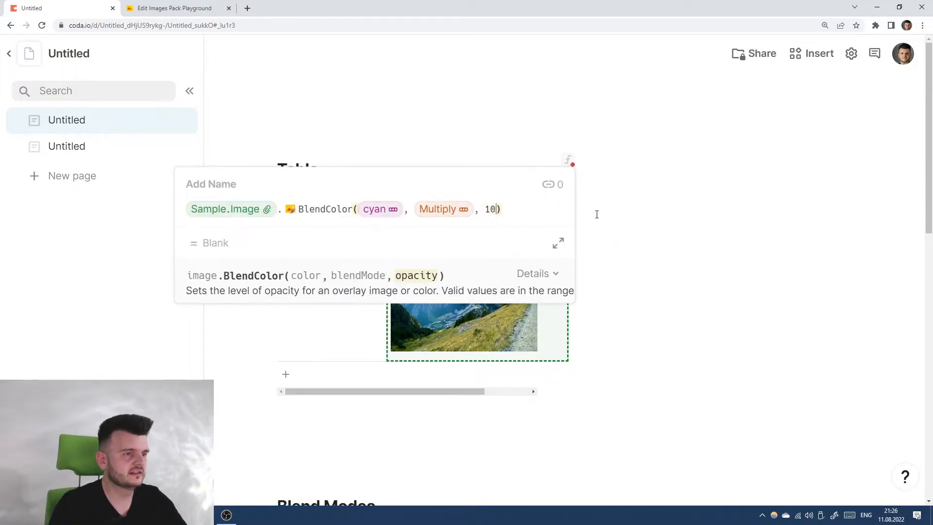
pyautogui.press('Return')
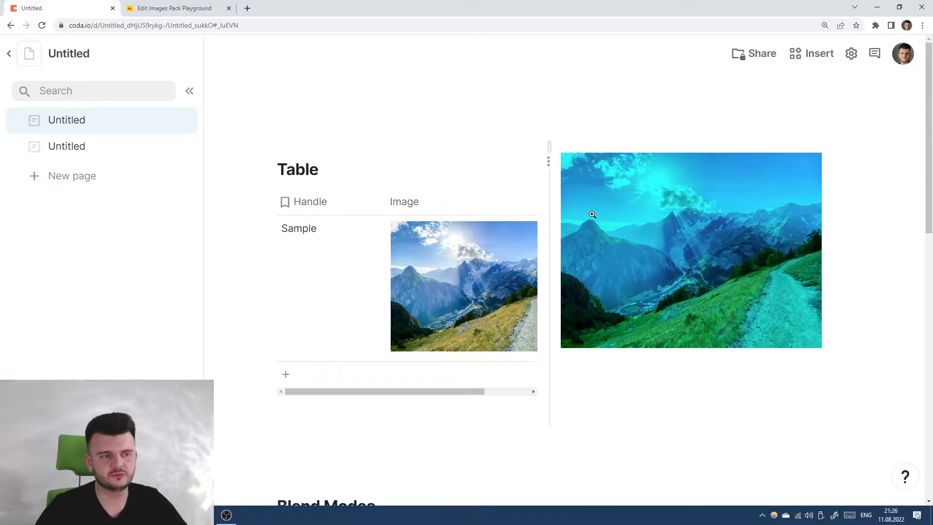
# Step: Set the BlendColor formula's opacity to 50 and apply it
pyautogui.click(683, 317)
pyautogui.click(747, 313)
pyautogui.doubleClick(738, 306)
pyautogui.write('50')
pyautogui.press('Return')
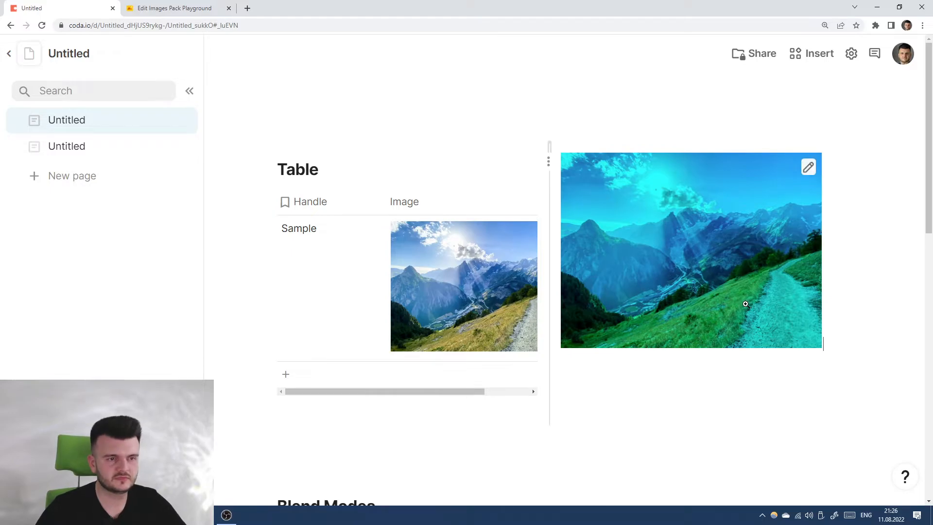
# Step: Review the parameters of the BlendColor formula and the color blend demo in the Edit Images Pack Playground
pyautogui.click(681, 264)
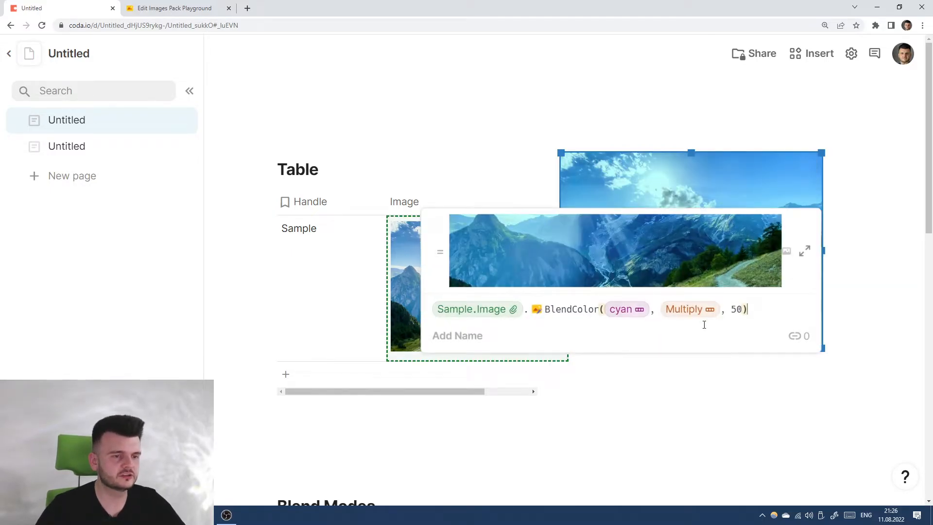
pyautogui.click(725, 310)
pyautogui.click(761, 315)
pyautogui.click(730, 312)
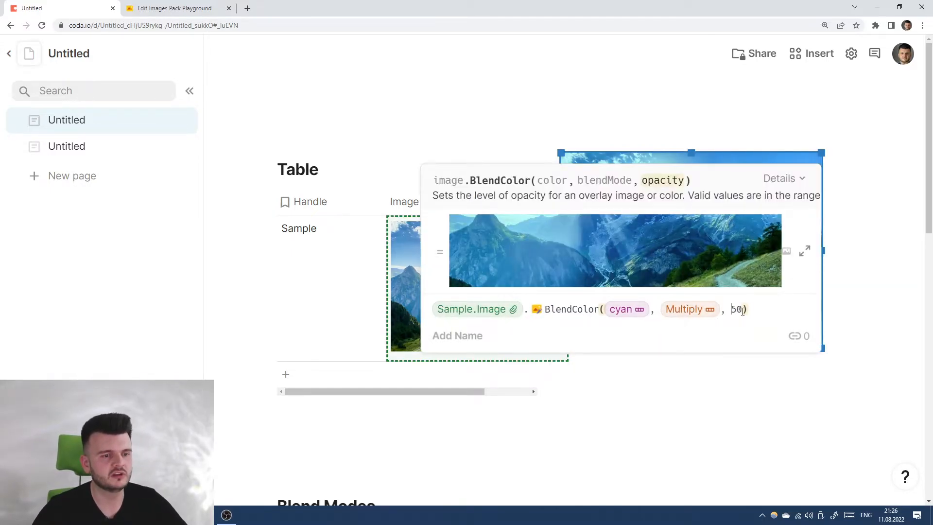
pyautogui.click(768, 316)
pyautogui.click(568, 309)
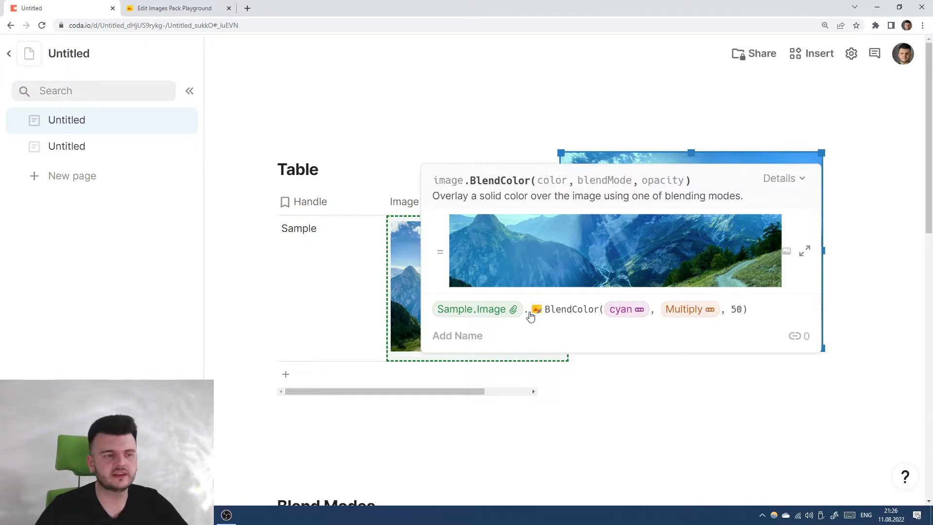
pyautogui.click(767, 310)
pyautogui.click(223, 5)
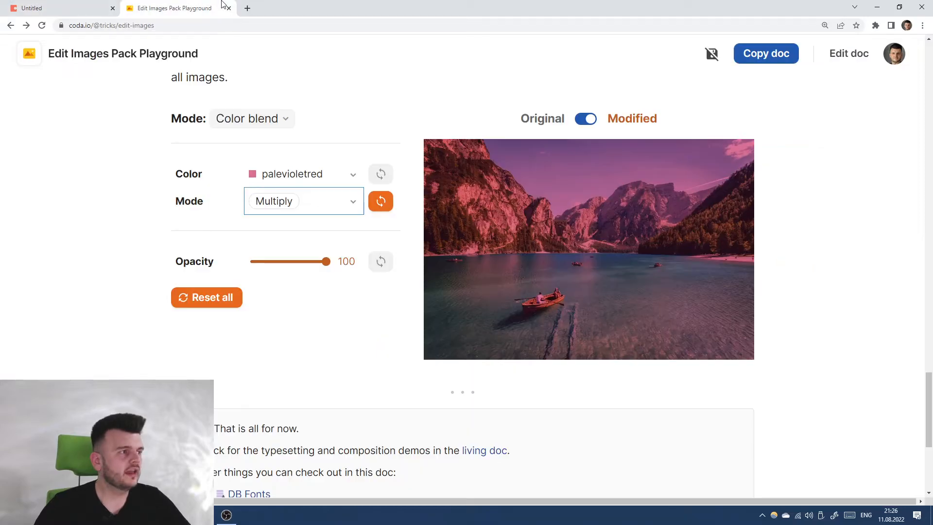
pyautogui.scroll(-5, 369, 292)
pyautogui.scroll(2, 371, 287)
pyautogui.click(43, 6)
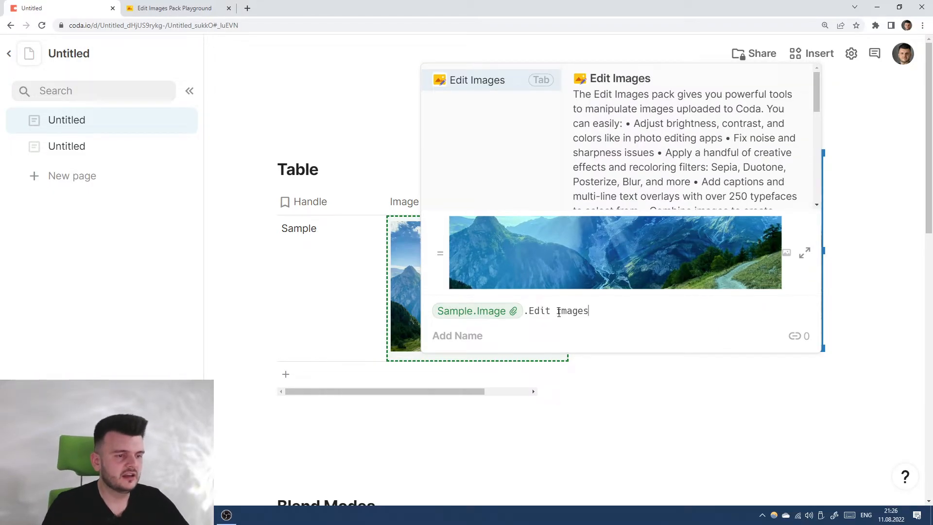
pyautogui.hotkey('ctrl', 'shift', 'Left')
pyautogui.hotkey('ctrl', 'shift', 'Left')
pyautogui.press('BackSpace')
pyautogui.press('BackSpace')
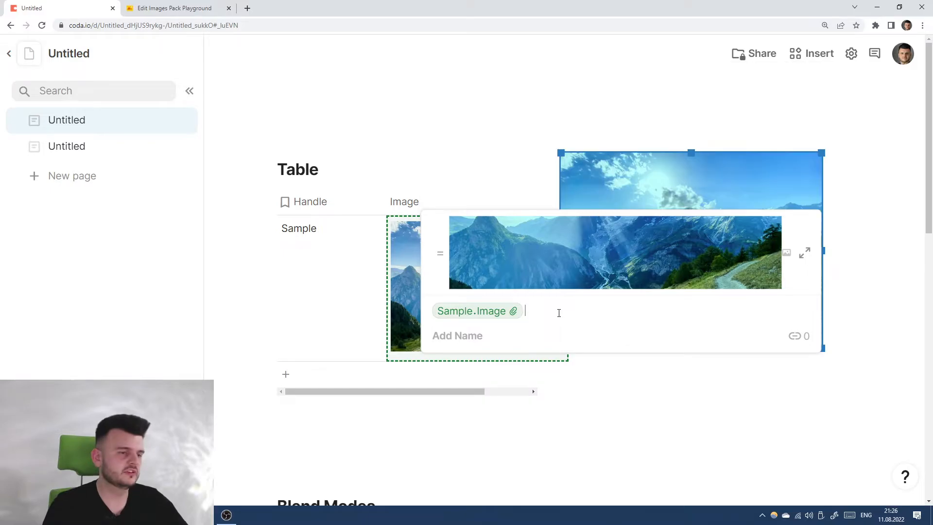
pyautogui.press('Escape')
# Step: Delete the Blend Modes table below the sample table
pyautogui.scroll(-2, 525, 428)
pyautogui.scroll(-1, 525, 429)
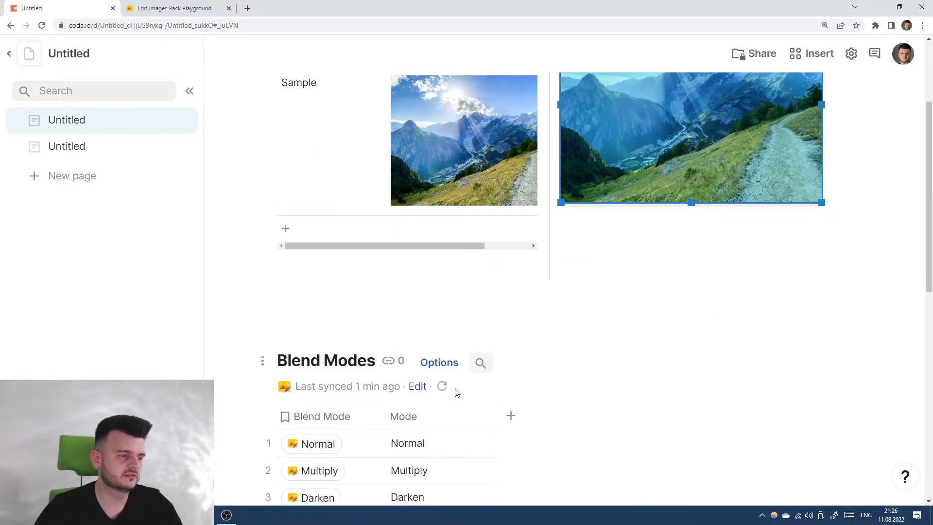
pyautogui.click(597, 359)
pyautogui.press('BackSpace')
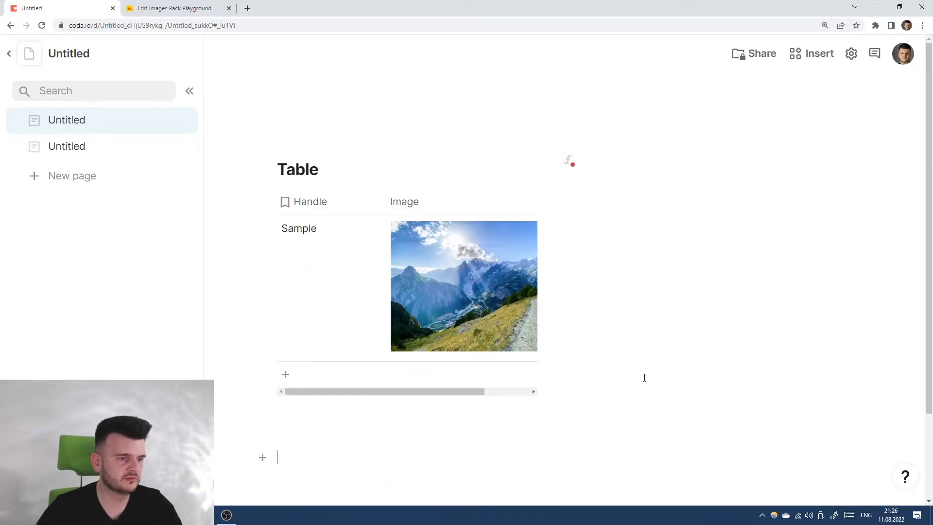
# Step: Replace the BlendColor formula applied to Sample.Image with the SetTextOverlay formula
pyautogui.click(569, 160)
pyautogui.moveTo(506, 211); pyautogui.dragTo(295, 209)
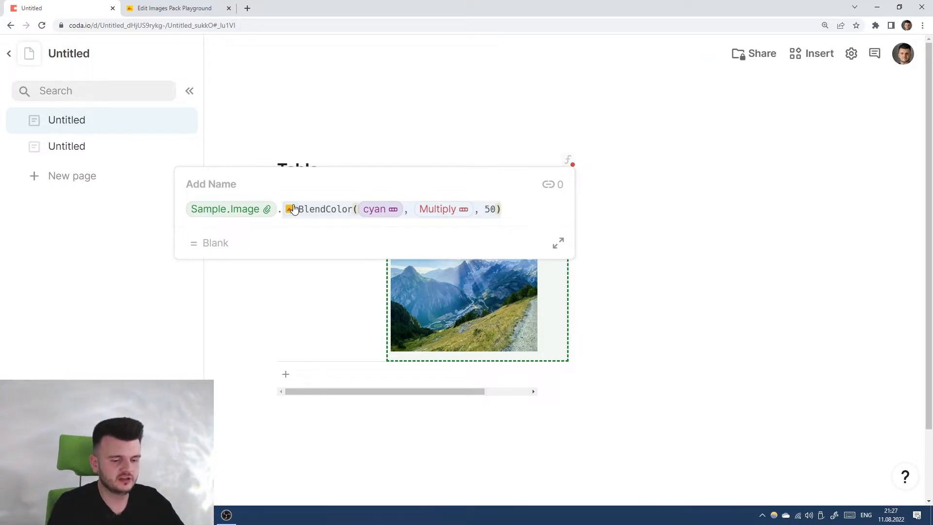
pyautogui.press('BackSpace')
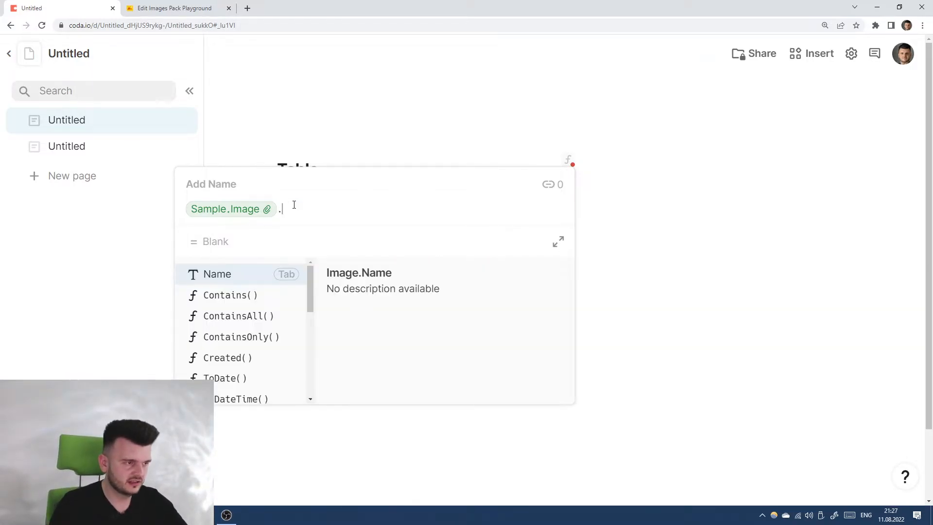
pyautogui.write('Sli')
pyautogui.press('BackSpace')
pyautogui.press('BackSpace')
pyautogui.write('ha')
pyautogui.press('BackSpace')
pyautogui.press('BackSpace')
pyautogui.press('BackSpace')
pyautogui.write('L')
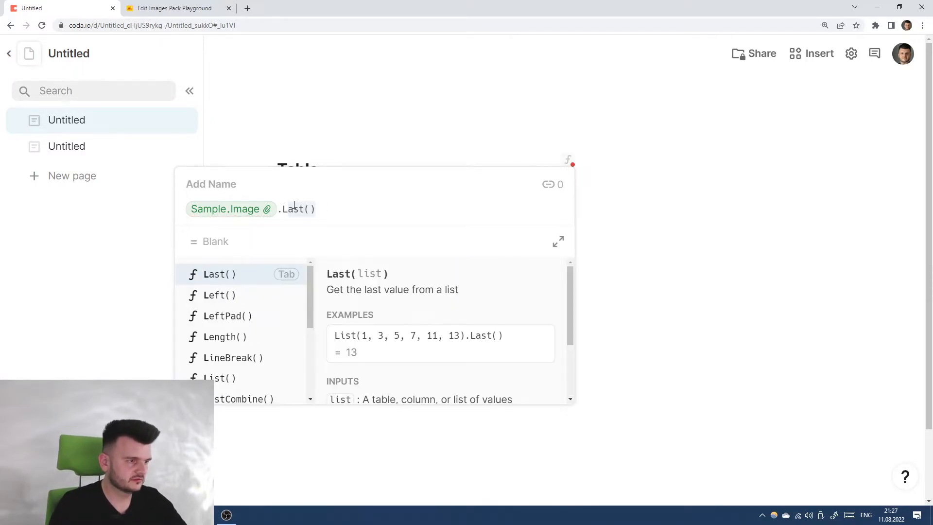
pyautogui.press('BackSpace')
pyautogui.write('Set')
pyautogui.press('Tab')
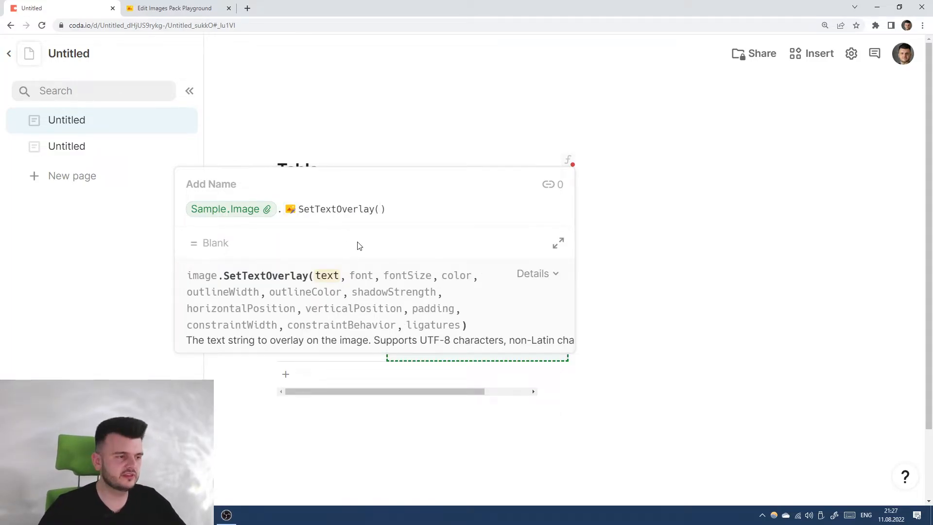
# Step: Enter "test" as SetTextOverlay's text and apply the formula
pyautogui.click(550, 276)
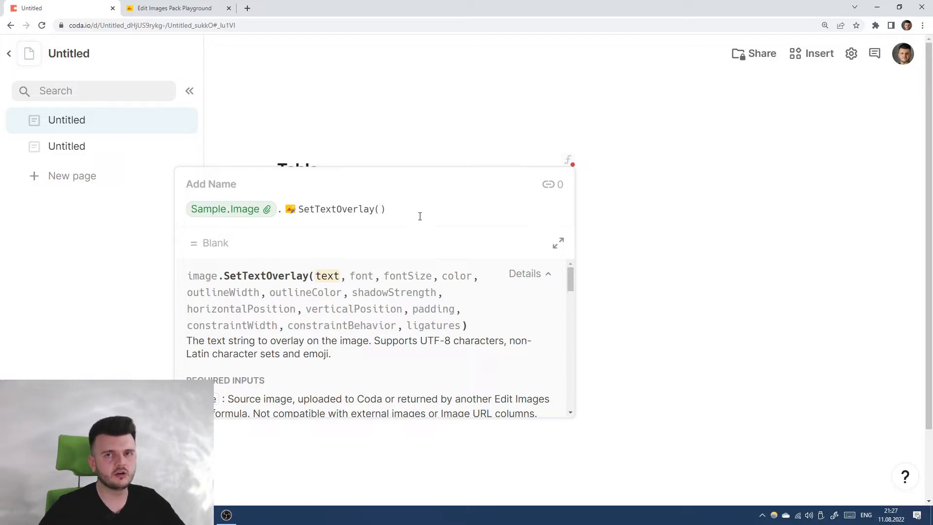
pyautogui.hotkey('shift', 'Return')
pyautogui.hotkey('ctrl', 'z')
pyautogui.write('"text')
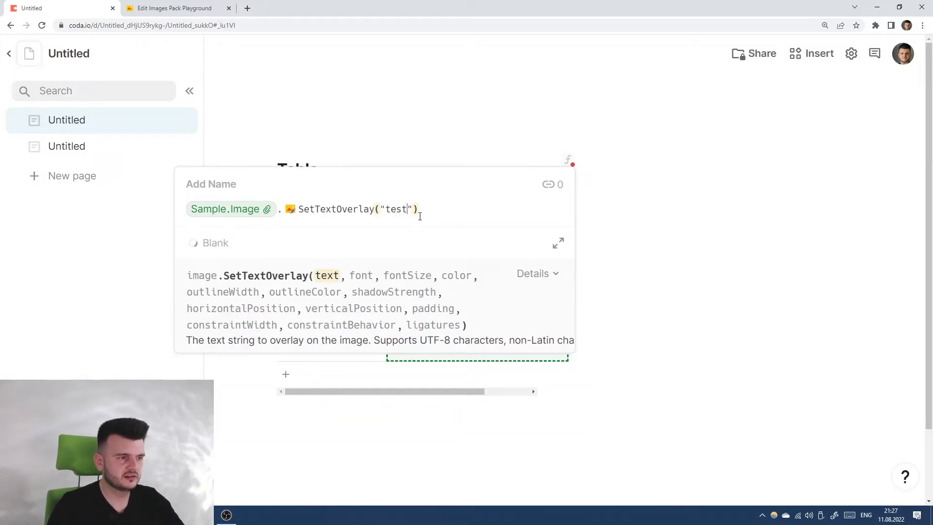
pyautogui.press('Return')
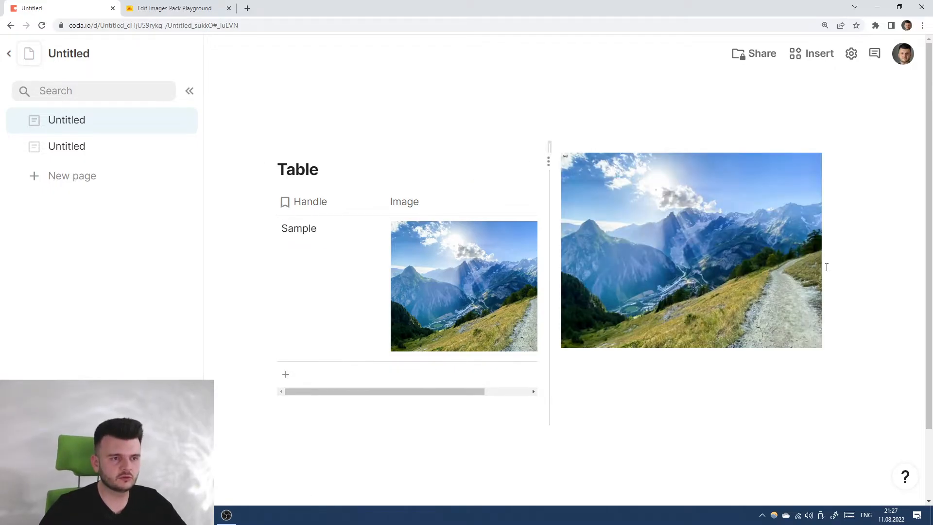
# Step: Enlarge the resulting image to examine its text overlay, and close the preview
pyautogui.click(690, 254)
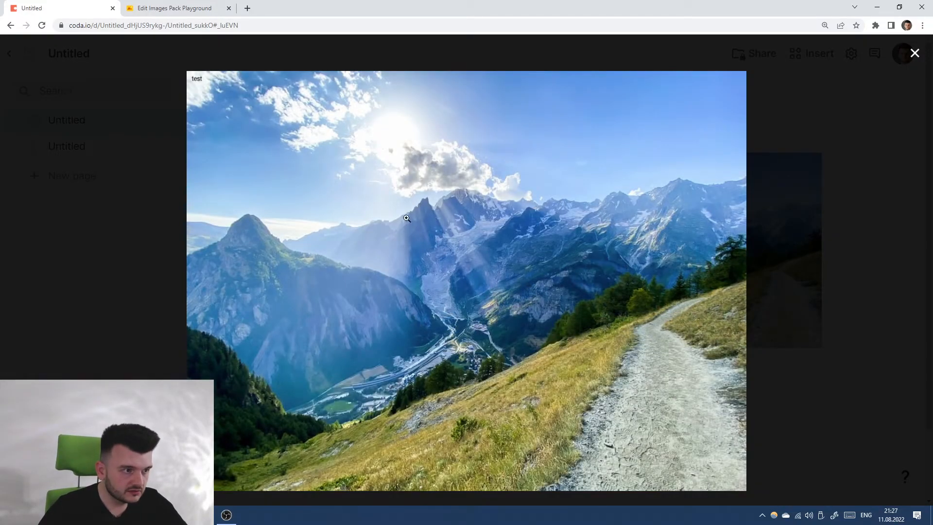
pyautogui.click(200, 76)
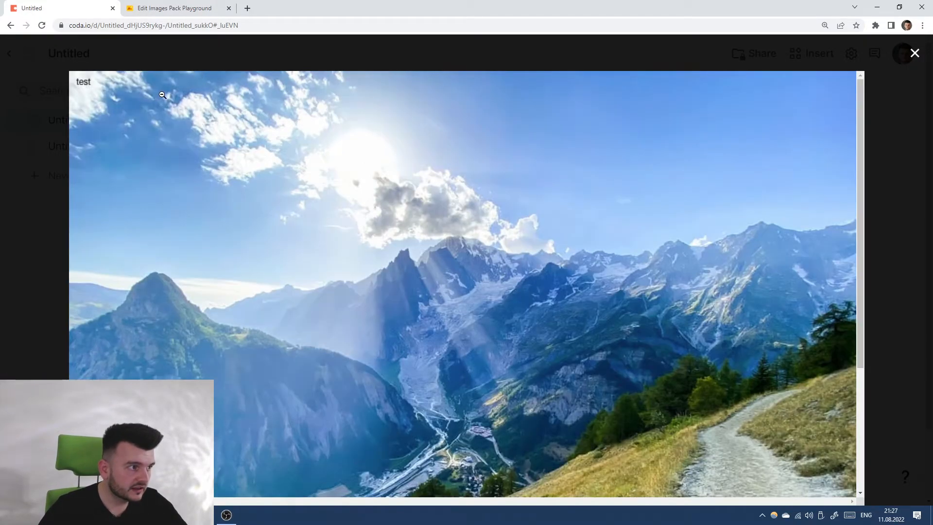
pyautogui.click(94, 82)
pyautogui.click(780, 154)
# Step: Try to chain a second SetTextOverlay with the text "Another overlay" onto the formula, and check the result
pyautogui.click(697, 305)
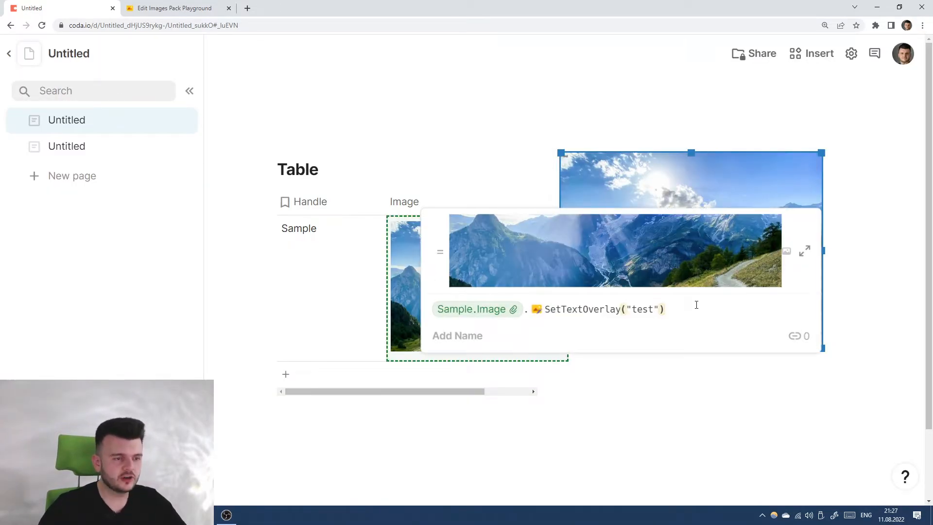
pyautogui.write('.Set')
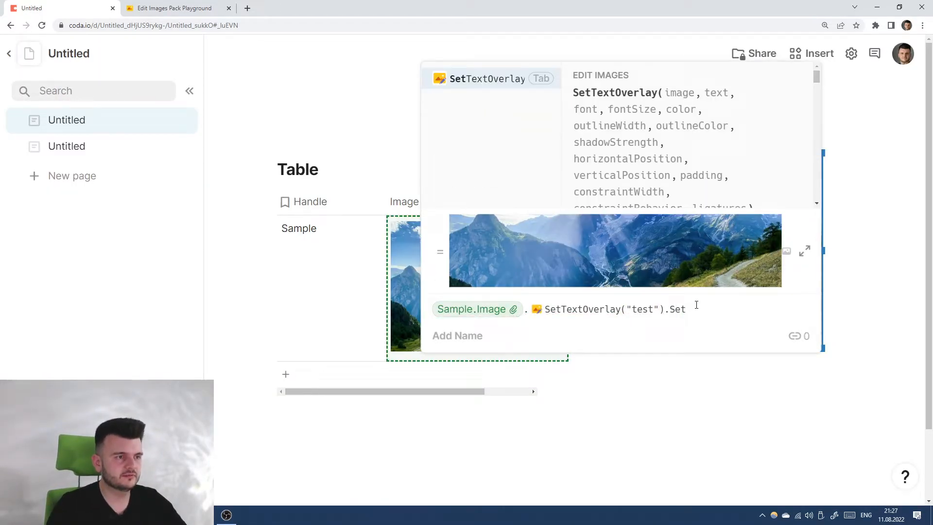
pyautogui.press('Tab')
pyautogui.write('"')
pyautogui.press('BackSpace')
pyautogui.write('"Another overlay')
pyautogui.press('Return')
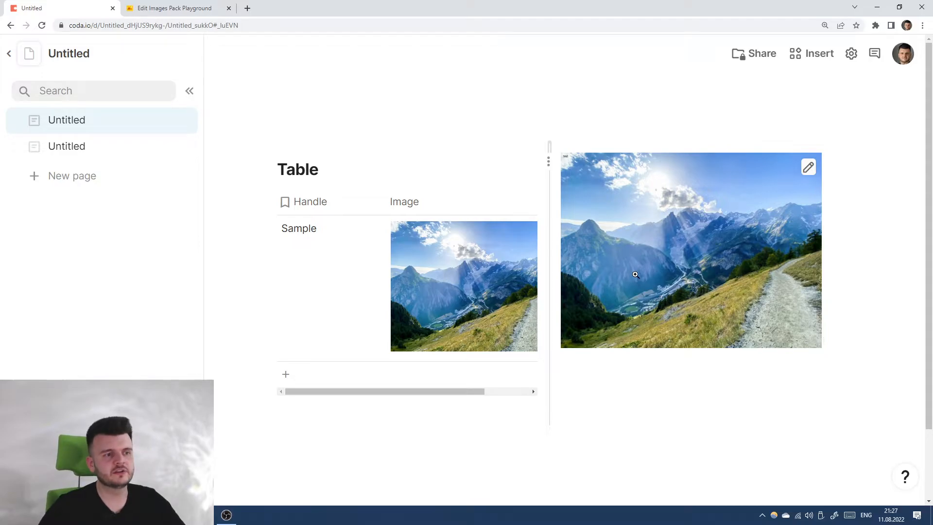
pyautogui.moveTo(568, 165)
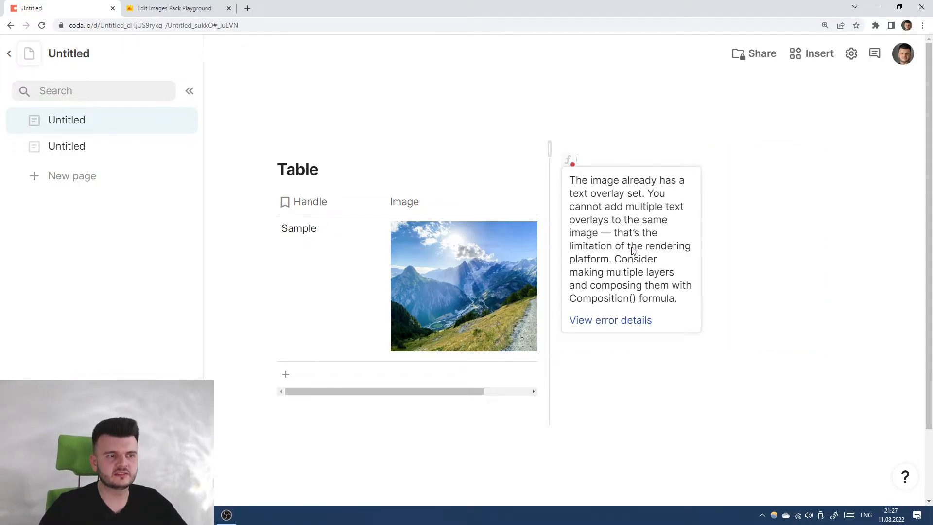
# Step: Remove the second SetTextOverlay call from the formula, keeping only the overlay with "test"
pyautogui.click(577, 164)
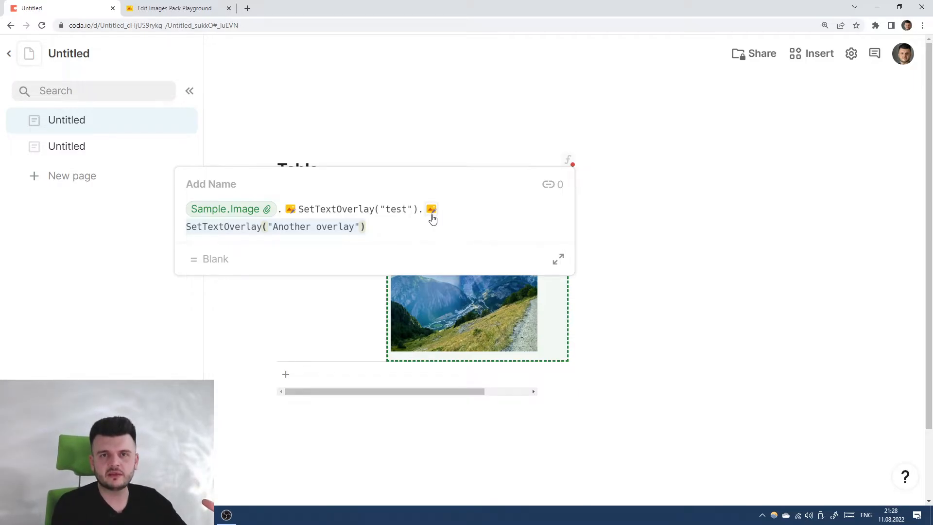
pyautogui.press('BackSpace')
pyautogui.press('BackSpace')
pyautogui.press('BackSpace')
pyautogui.press('BackSpace')
pyautogui.press('BackSpace')
pyautogui.press('BackSpace')
pyautogui.press('BackSpace')
pyautogui.press('BackSpace')
pyautogui.press('BackSpace')
pyautogui.press('BackSpace')
pyautogui.press('BackSpace')
pyautogui.press('BackSpace')
pyautogui.press('BackSpace')
pyautogui.press('BackSpace')
pyautogui.press('BackSpace')
pyautogui.press('BackSpace')
pyautogui.press('BackSpace')
pyautogui.press('BackSpace')
pyautogui.press('BackSpace')
pyautogui.press('BackSpace')
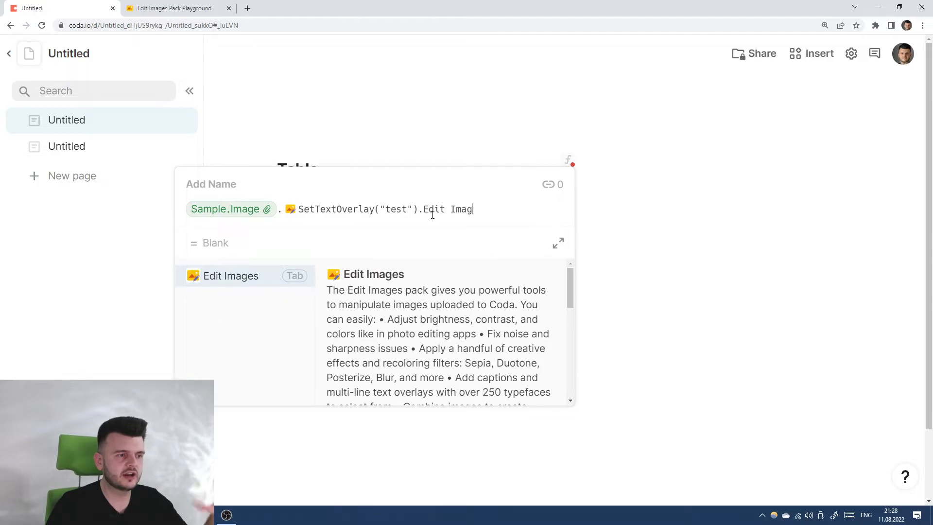
pyautogui.press('BackSpace')
pyautogui.press('BackSpace')
pyautogui.press('BackSpace')
pyautogui.press('BackSpace')
pyautogui.press('BackSpace')
pyautogui.press('BackSpace')
pyautogui.press('BackSpace')
pyautogui.press('BackSpace')
pyautogui.press('BackSpace')
pyautogui.press('BackSpace')
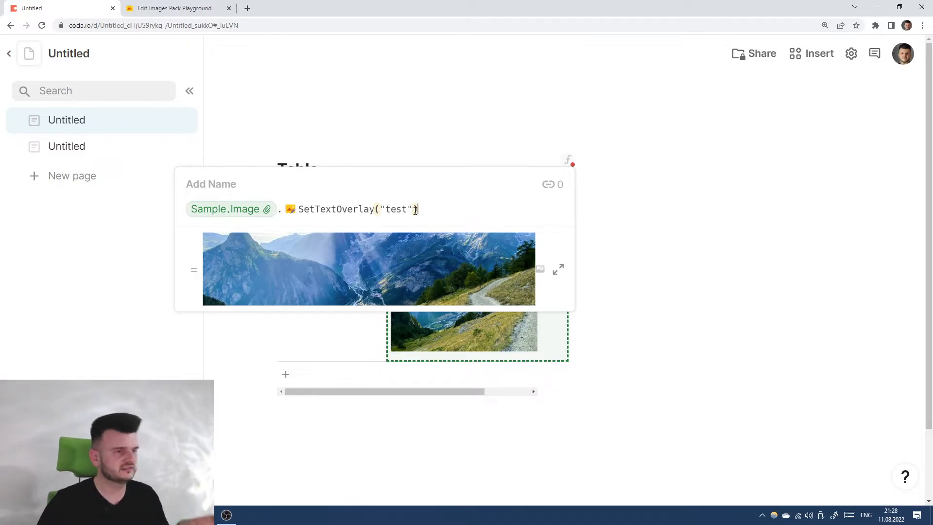
# Step: Replace SetTextOverlay's text with "Hello Subscribers!" on its own line, followed by an empty line for the font parameter
pyautogui.click(378, 210)
pyautogui.press('BackSpace')
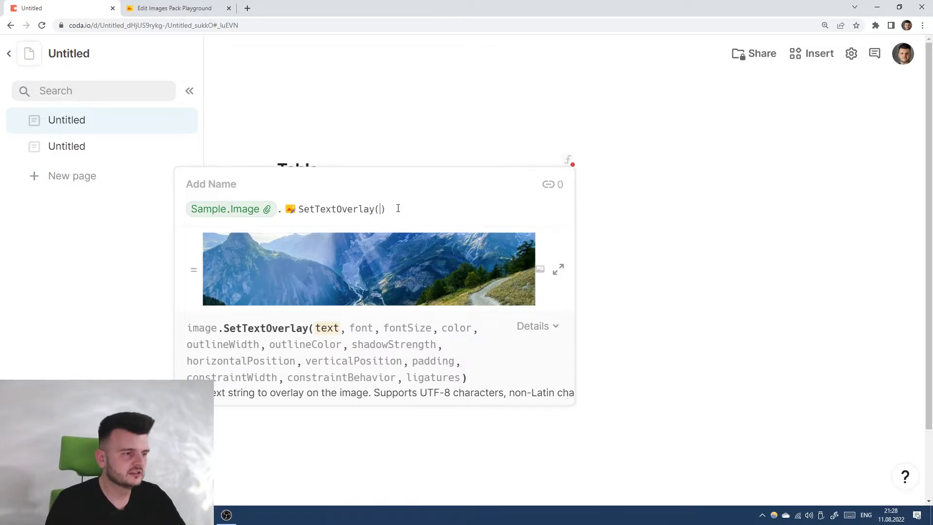
pyautogui.write('te')
pyautogui.press('BackSpace')
pyautogui.press('BackSpace')
pyautogui.write('"')
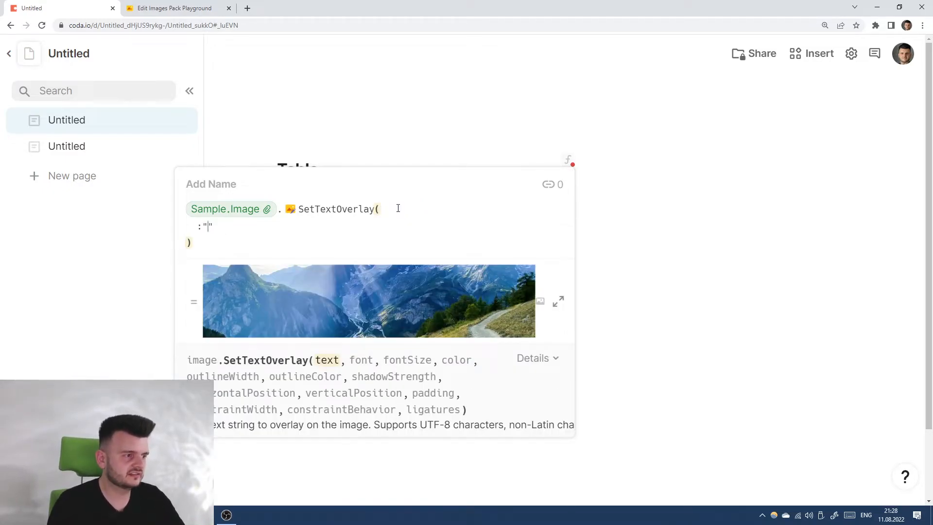
pyautogui.write('Hello')
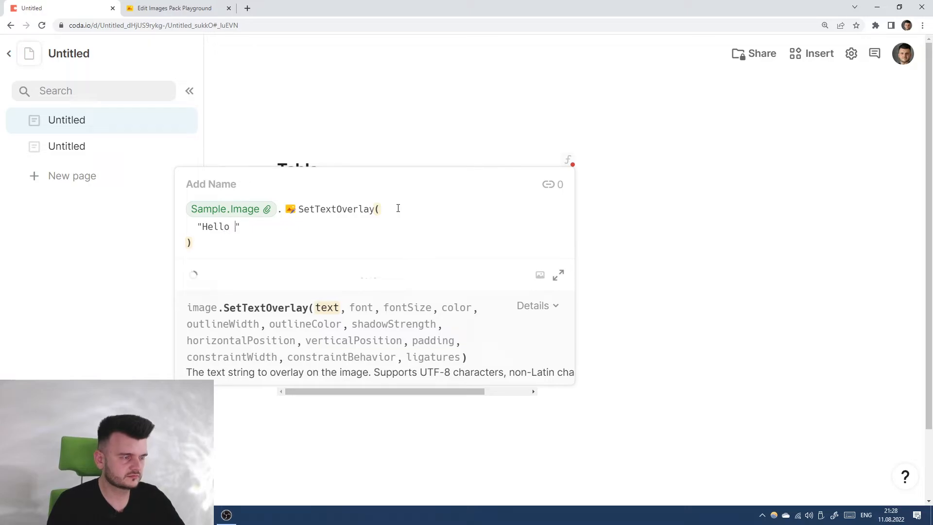
pyautogui.write(' Subs')
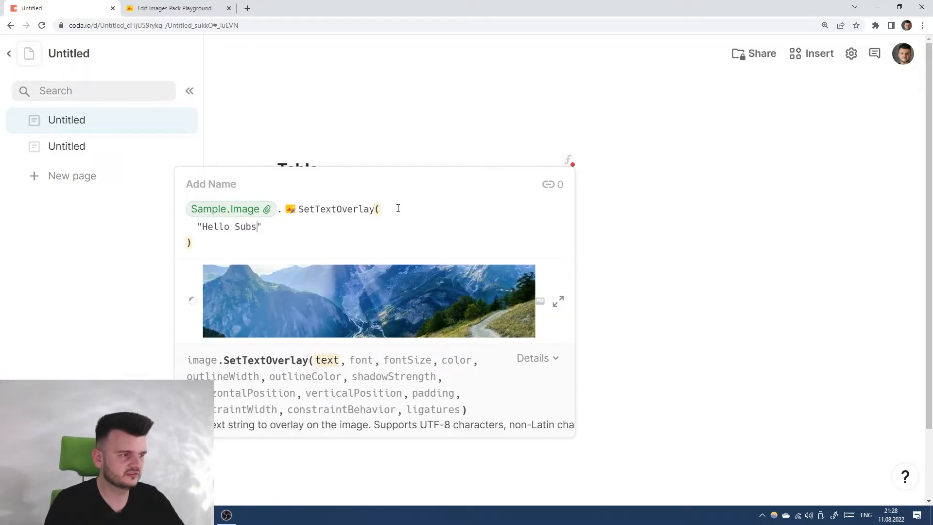
pyautogui.write('cribers!",')
pyautogui.hotkey('shift', 'Return')
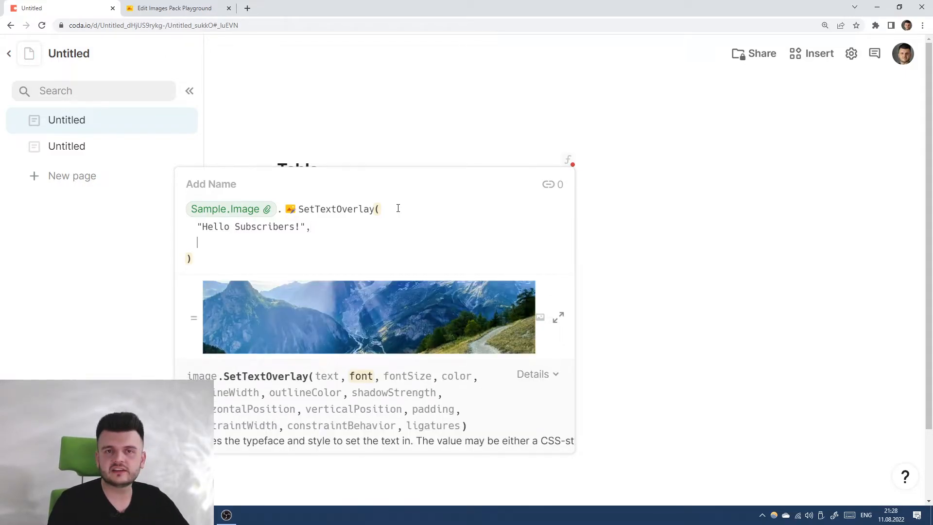
# Step: Add a named font parameter set to "serif" in SetTextOverlay and look through the suggested font names
pyautogui.write('fo')
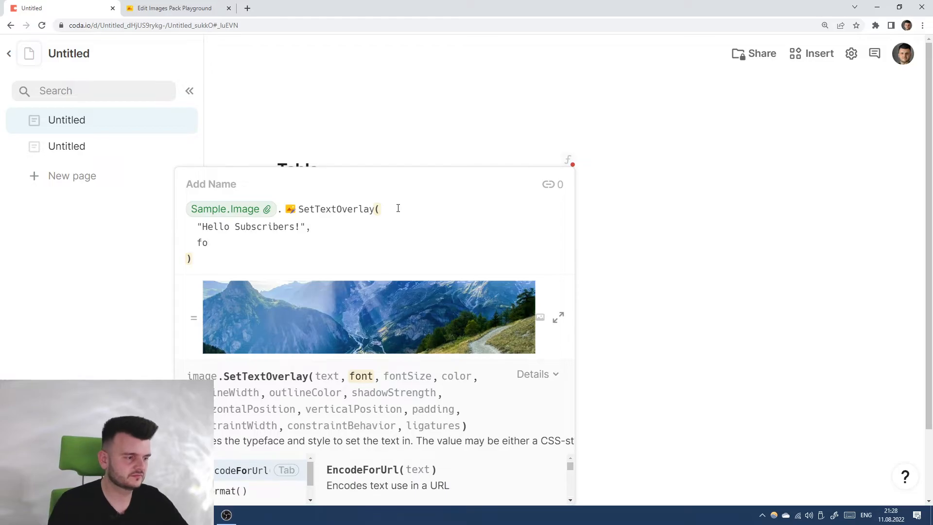
pyautogui.write('nt: "Arial')
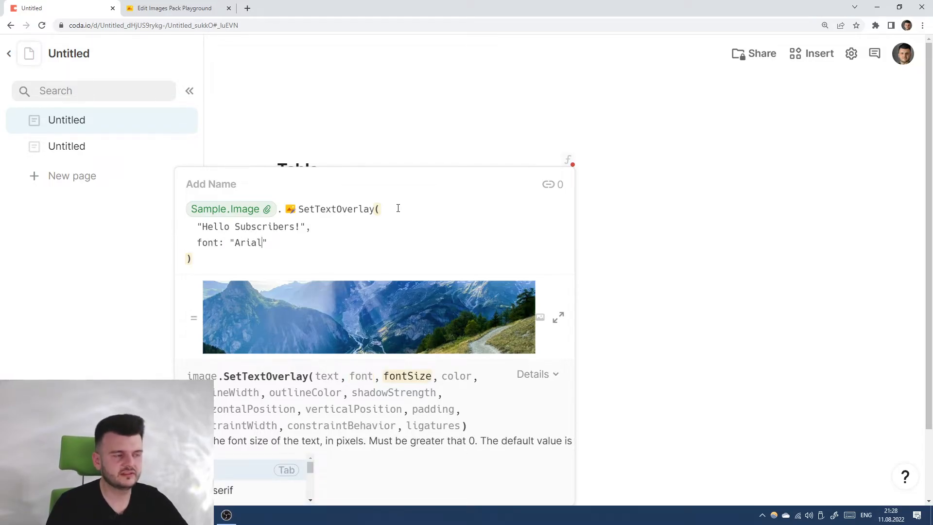
pyautogui.press('Tab')
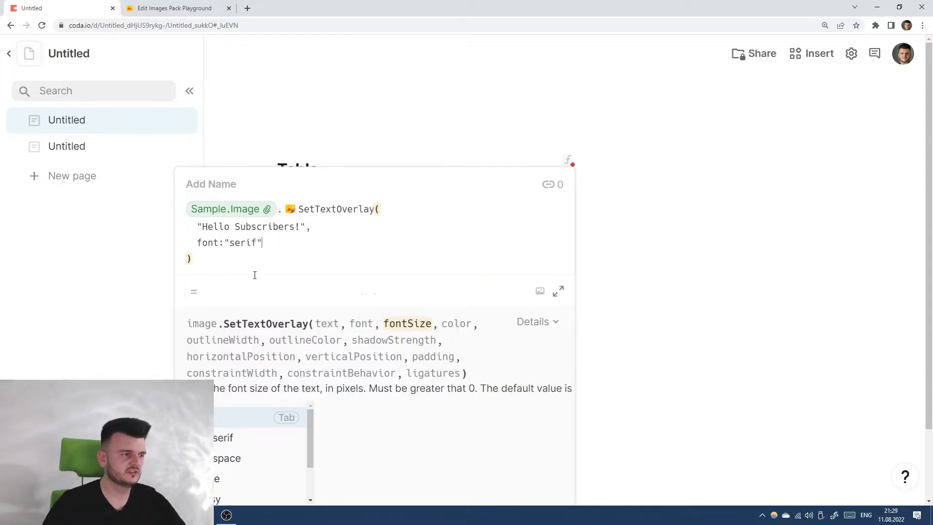
pyautogui.scroll(-2, 253, 466)
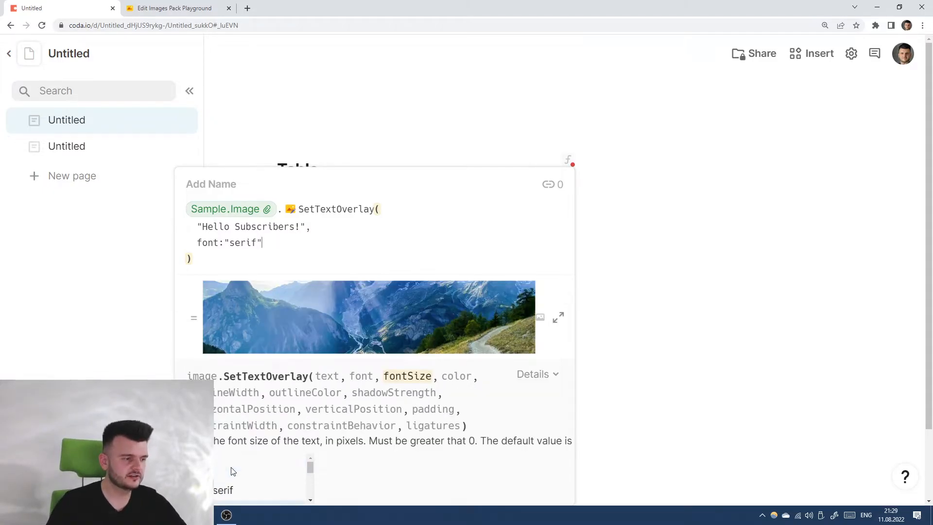
pyautogui.scroll(2, 237, 468)
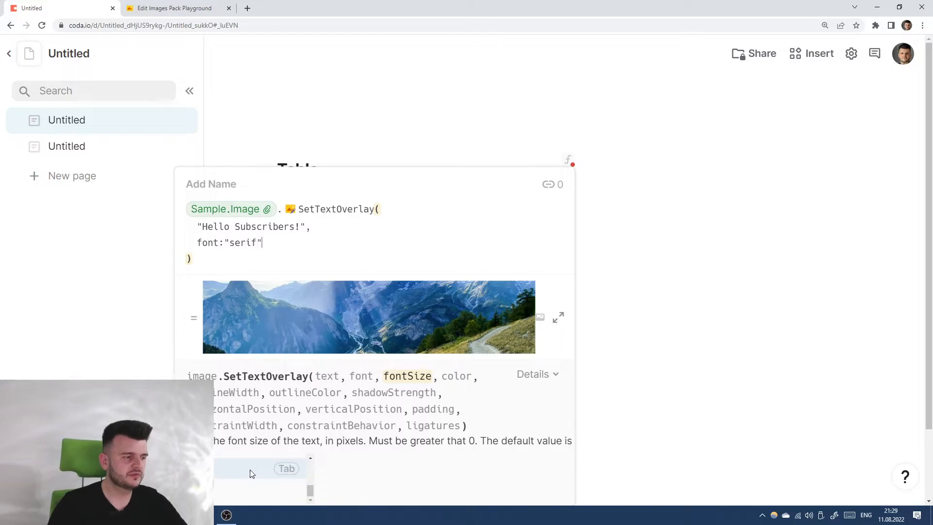
# Step: Extend SetTextOverlay's font value with a bold style so it reads "serif,bold"
pyautogui.doubleClick(241, 239)
pyautogui.press('Right')
pyautogui.write(',bo')
pyautogui.press('Tab')
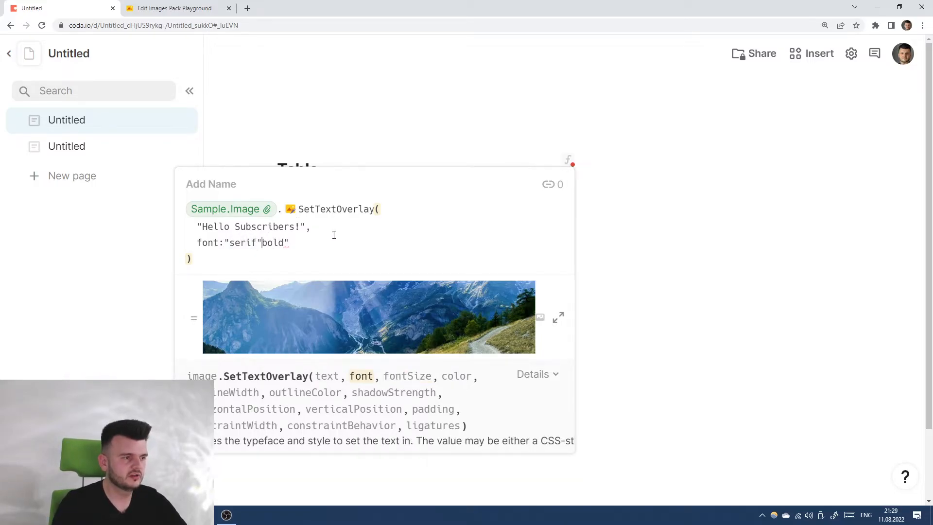
pyautogui.press('BackSpace')
pyautogui.write(',')
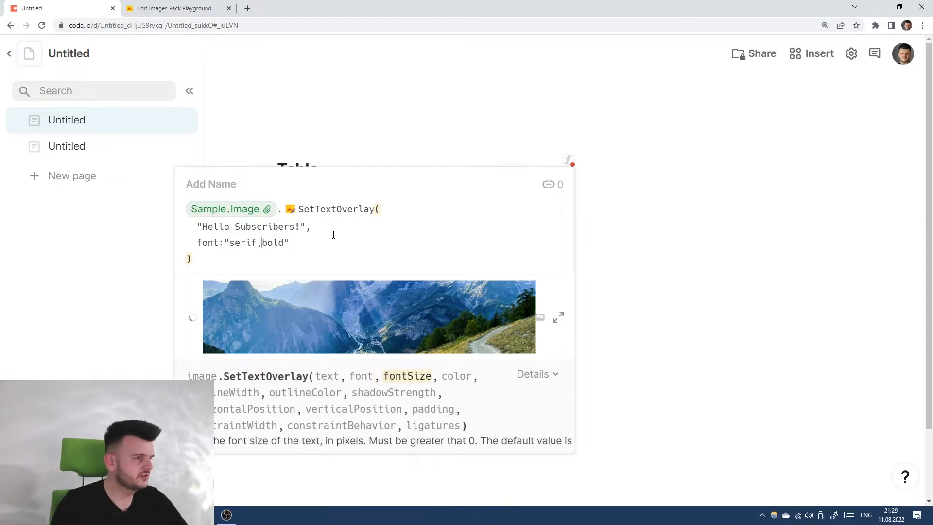
# Step: Add a named fontSize parameter of 80 on its own line below the font parameter
pyautogui.click(351, 239)
pyautogui.write(',fontSize')
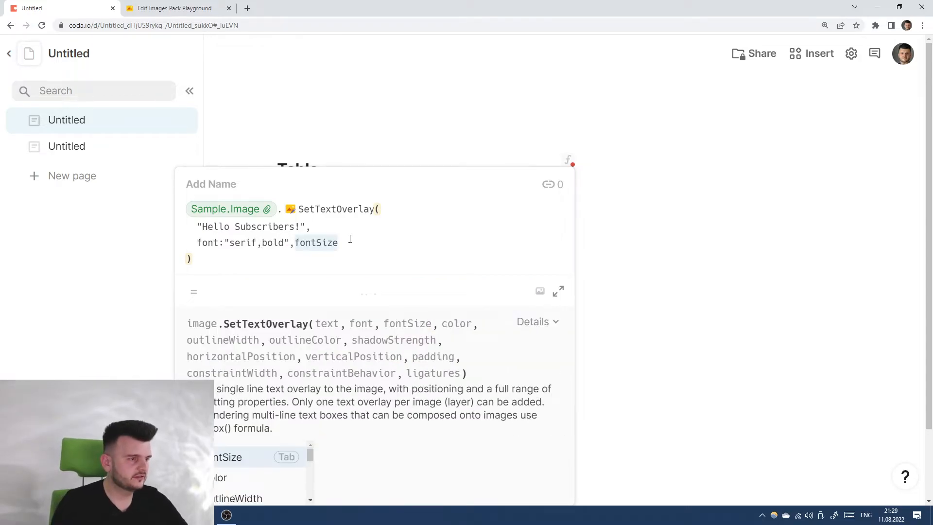
pyautogui.hotkey('shift', 'Return')
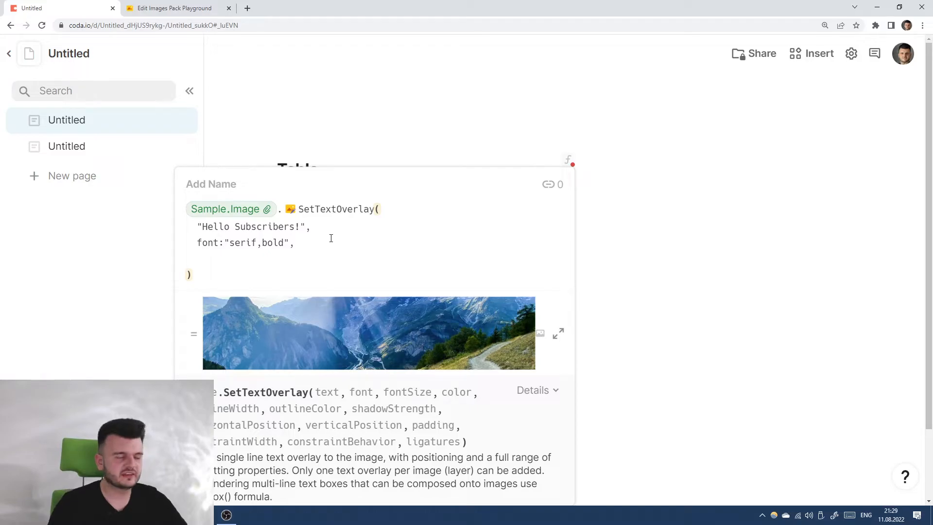
pyautogui.click(312, 251)
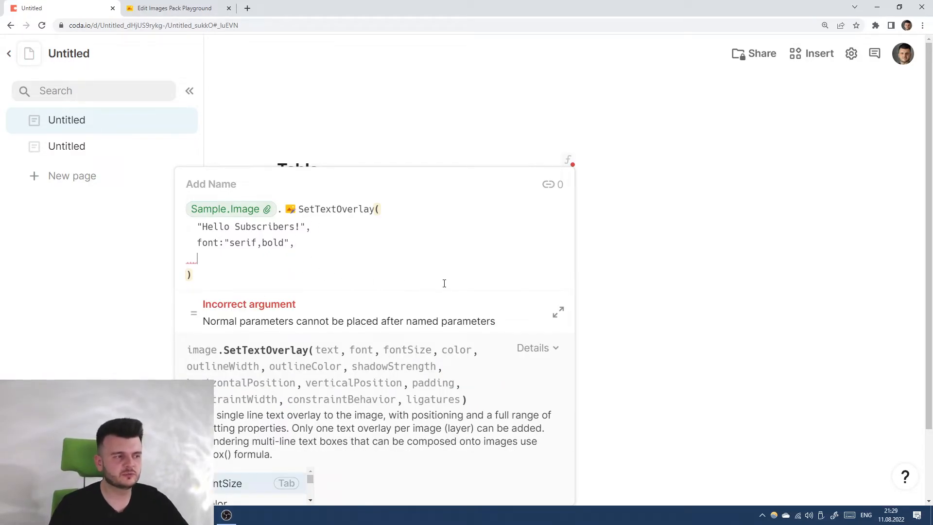
pyautogui.click(246, 261)
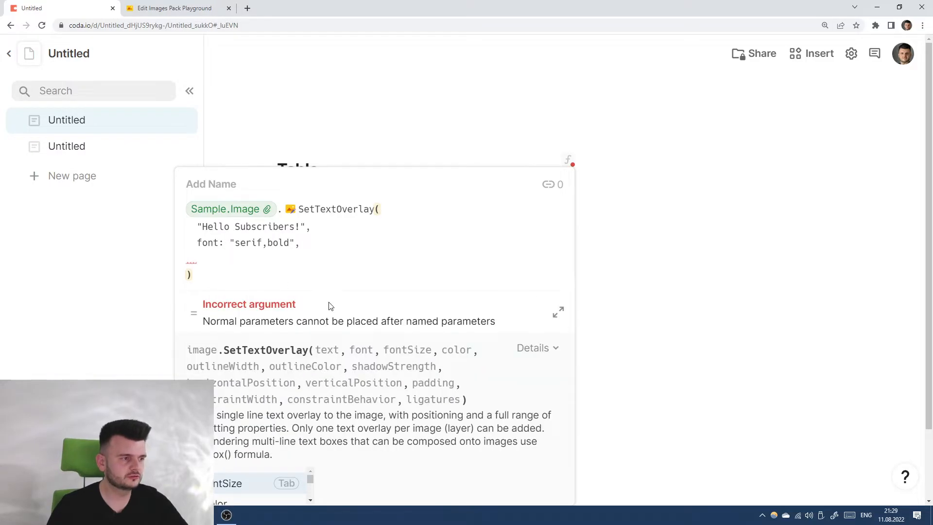
pyautogui.press('Tab')
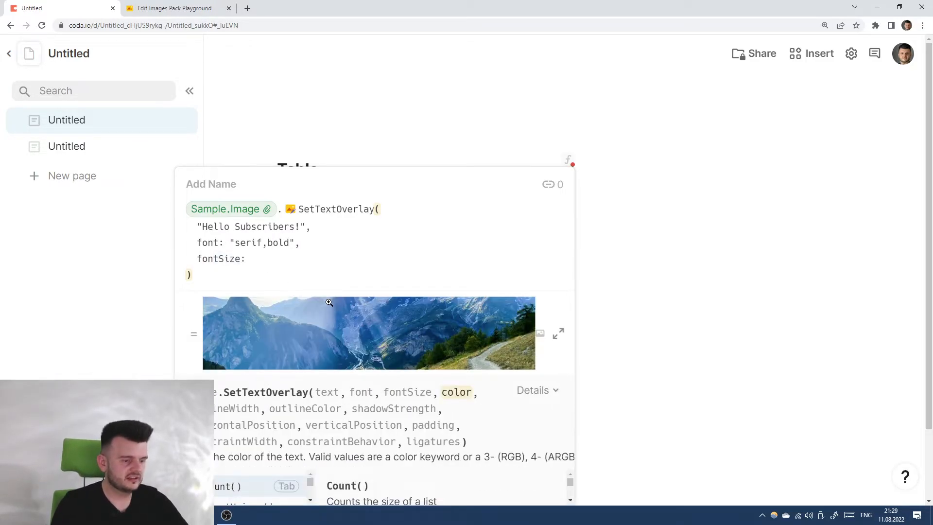
pyautogui.write('80')
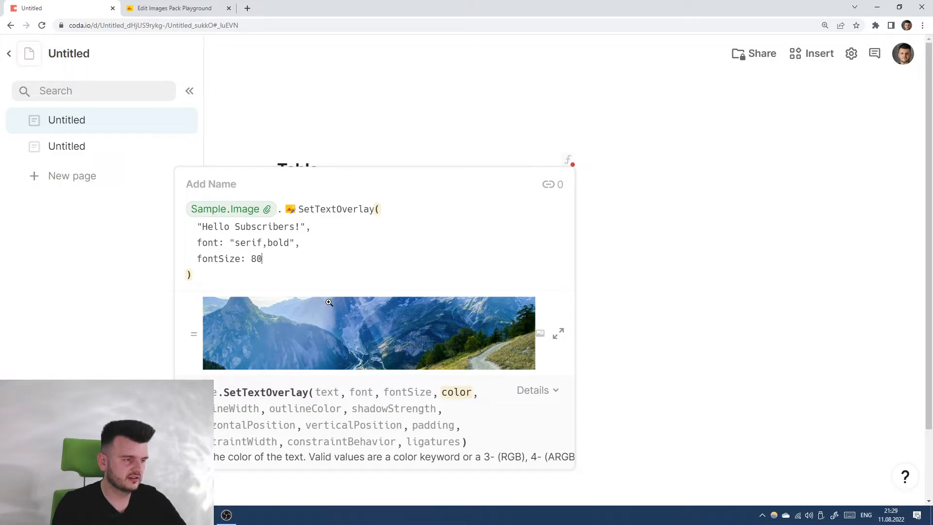
# Step: Apply the formula and enlarge the resulting image to check its text overlay
pyautogui.press('Return')
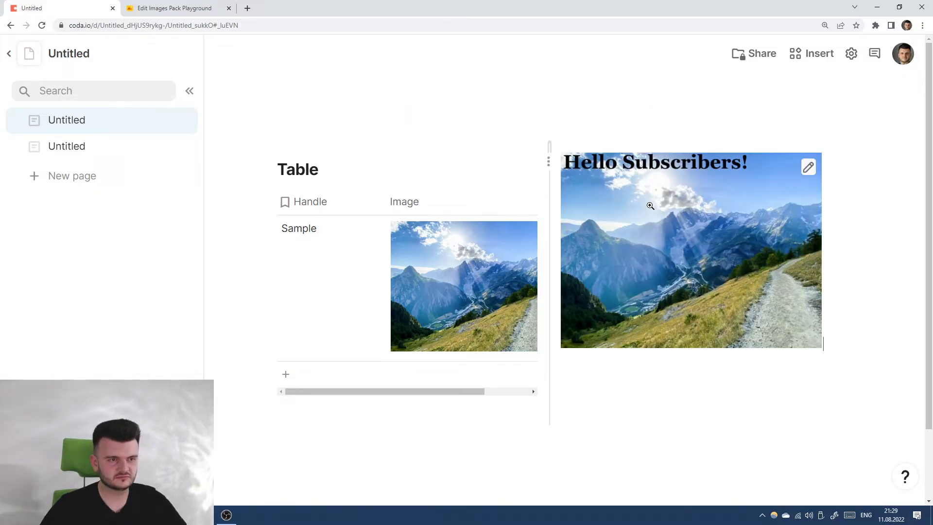
pyautogui.click(650, 206)
pyautogui.click(787, 131)
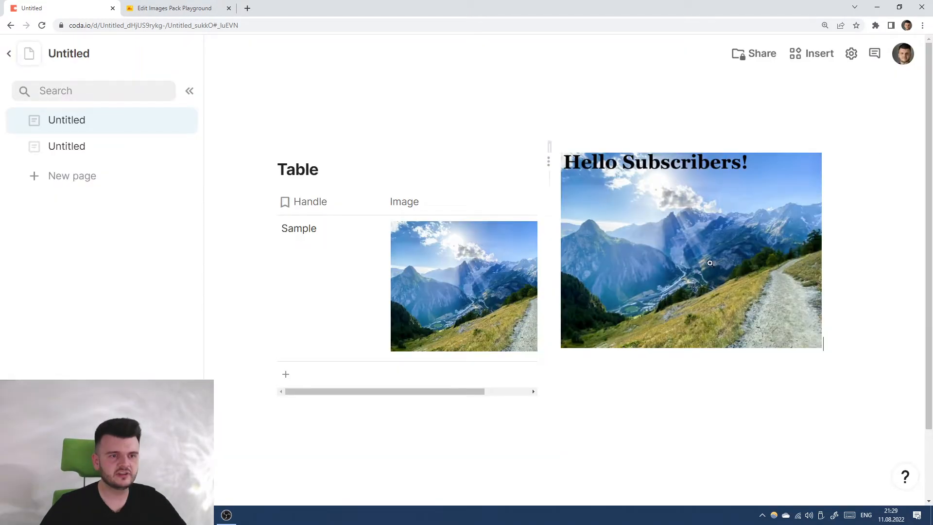
# Step: Insert the Edit Images Pack's Fonts sync table on the page below the existing table
pyautogui.scroll(-2, 475, 413)
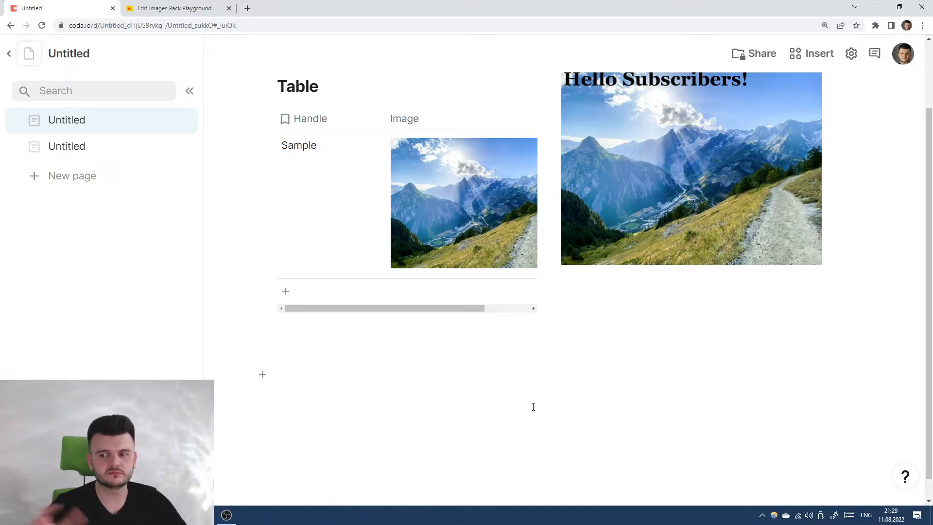
pyautogui.write('/')
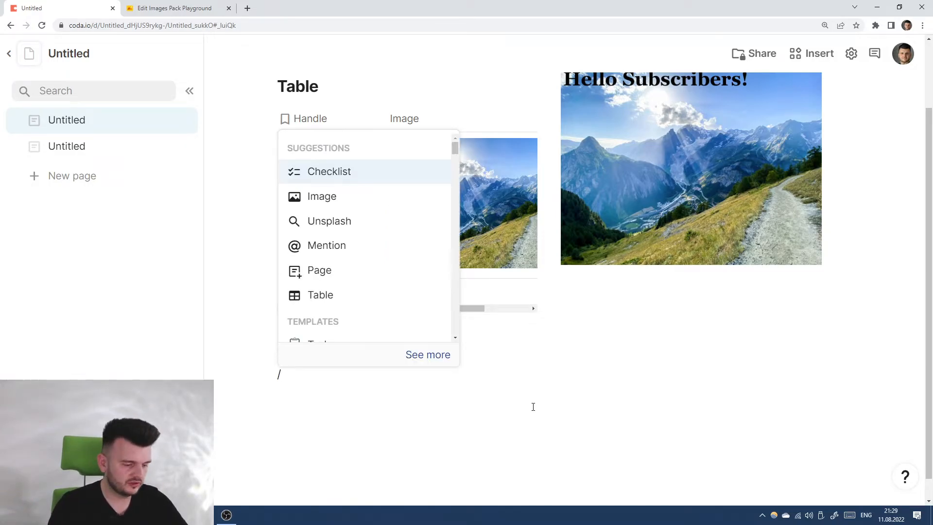
pyautogui.write('s')
pyautogui.press('BackSpace')
pyautogui.write('edi')
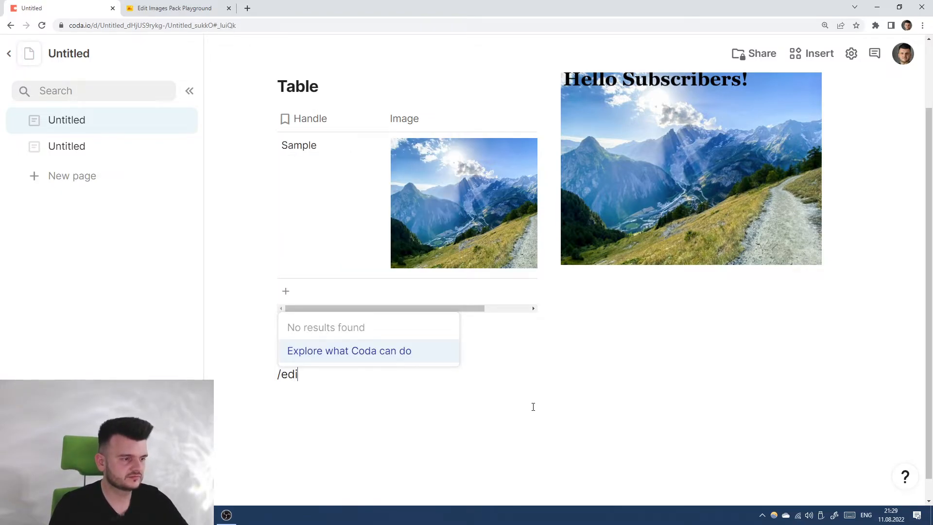
pyautogui.click(360, 258)
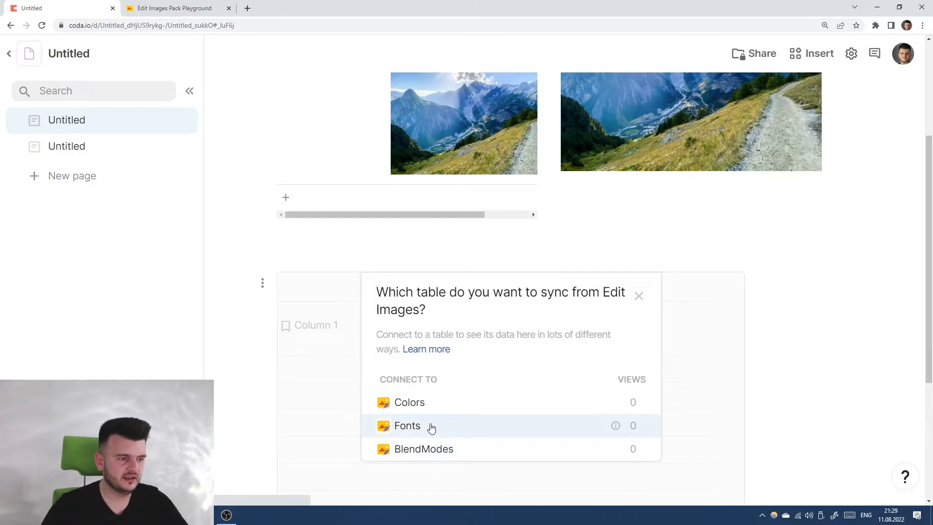
pyautogui.click(424, 428)
# Step: Move the Fonts table out of the image's column to the full-width area beneath the sample table
pyautogui.moveTo(552, 124); pyautogui.dragTo(442, 380)
pyautogui.scroll(4, 587, 350)
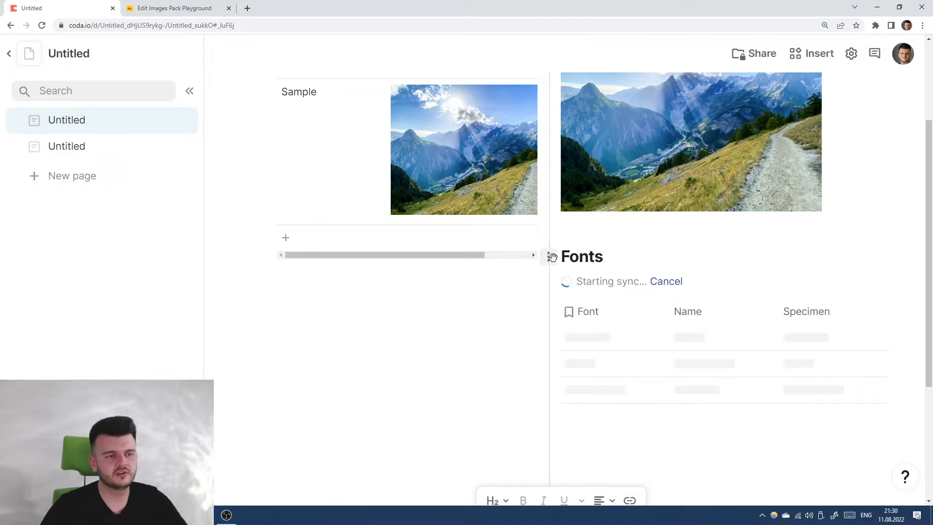
pyautogui.scroll(-1, 559, 246)
pyautogui.moveTo(549, 208); pyautogui.dragTo(462, 417)
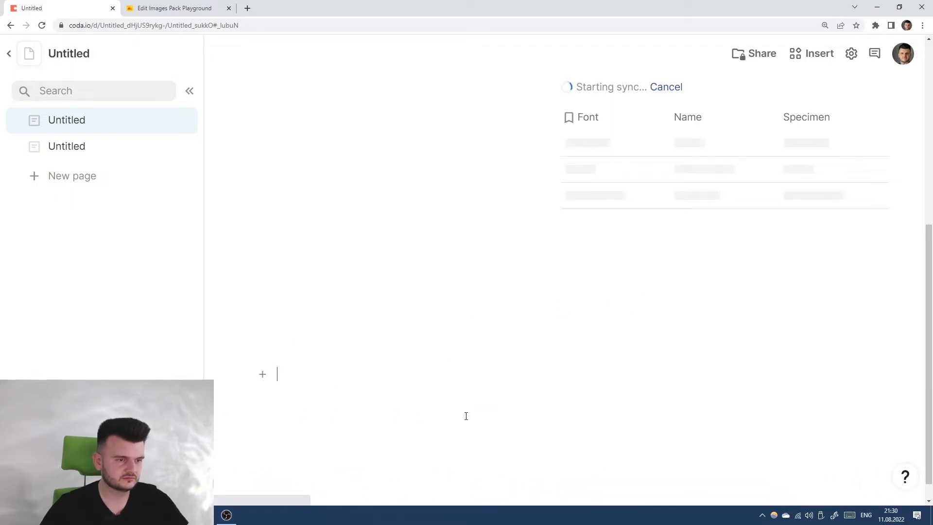
pyautogui.scroll(1, 656, 185)
pyautogui.moveTo(548, 110); pyautogui.dragTo(316, 452)
pyautogui.scroll(2, 357, 360)
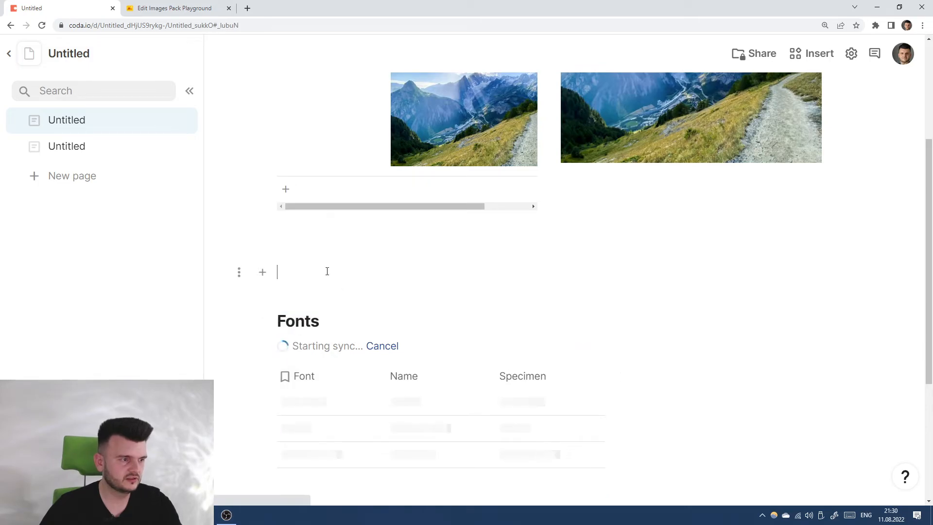
pyautogui.scroll(2, 502, 227)
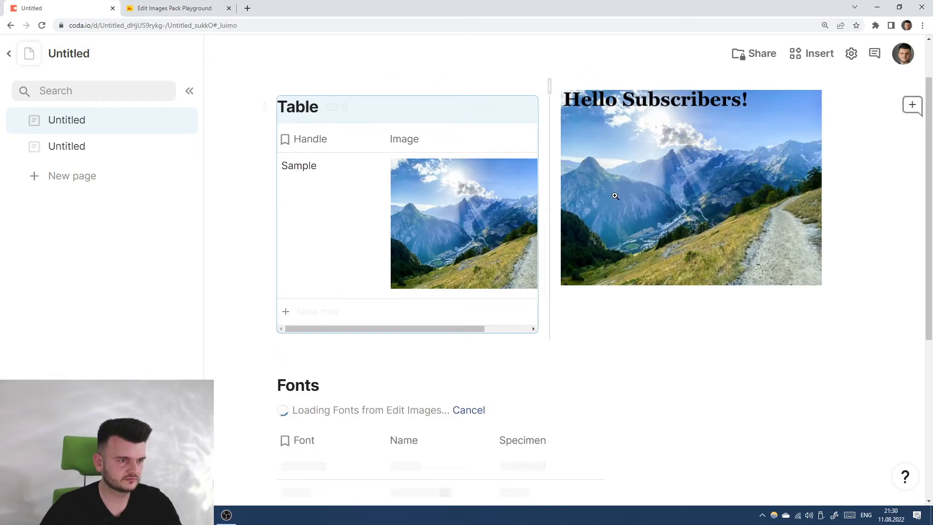
pyautogui.click(599, 316)
# Step: Widen the Specimen column of the Fonts table so the font samples show larger
pyautogui.scroll(-4, 438, 360)
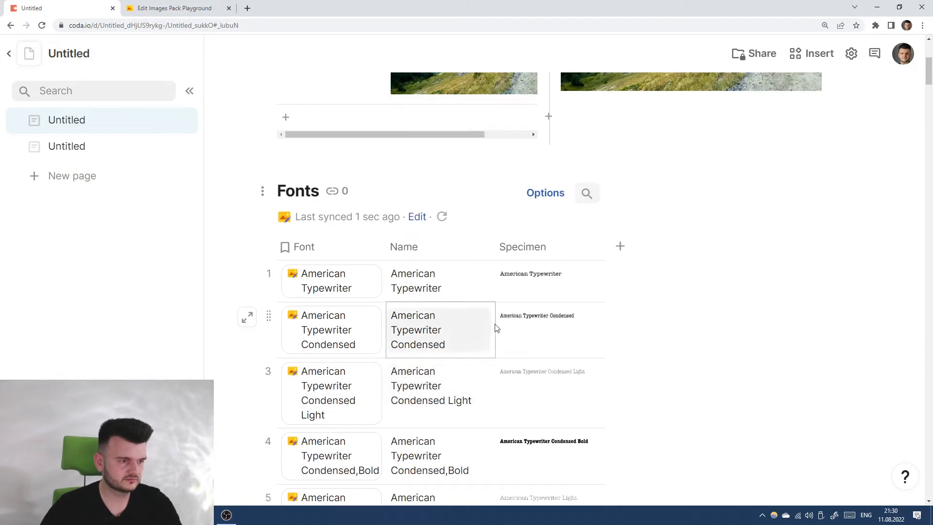
pyautogui.scroll(-2, 416, 250)
pyautogui.scroll(1, 410, 248)
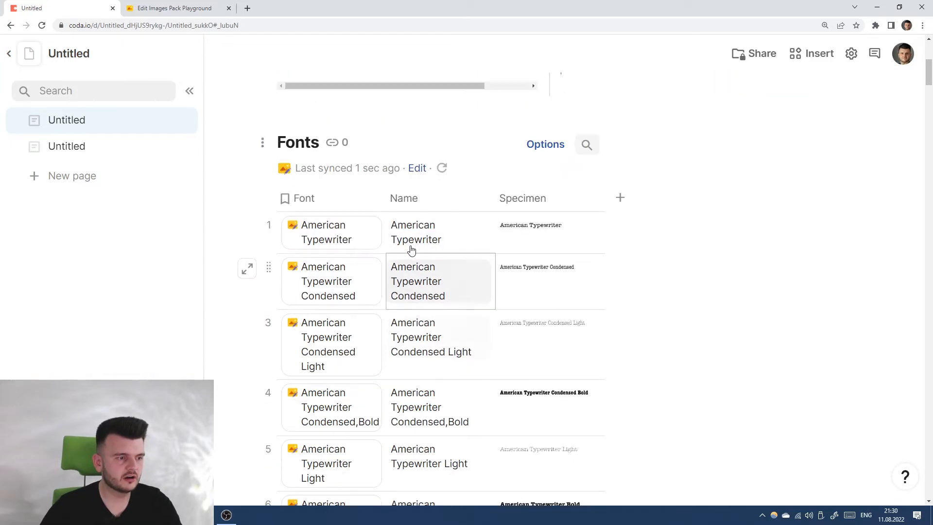
pyautogui.moveTo(605, 197); pyautogui.dragTo(733, 198)
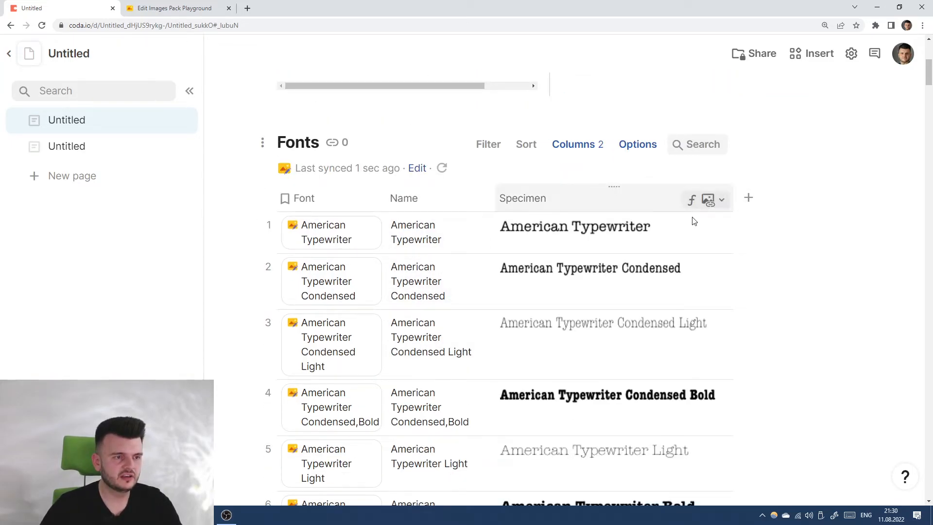
# Step: Browse the Fonts table's names and specimens to examine which typefaces SetTextOverlay can use
pyautogui.scroll(-4, 580, 304)
pyautogui.scroll(-9, 581, 304)
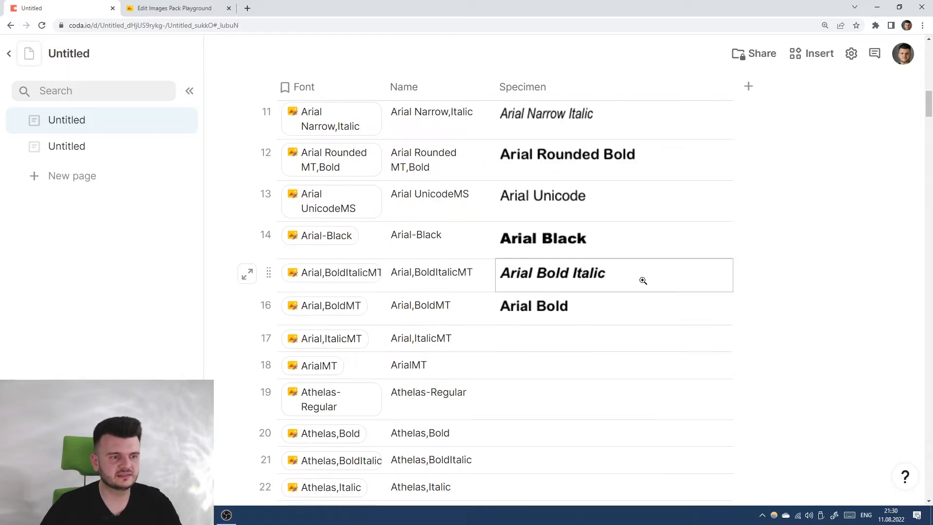
pyautogui.scroll(-9, 636, 283)
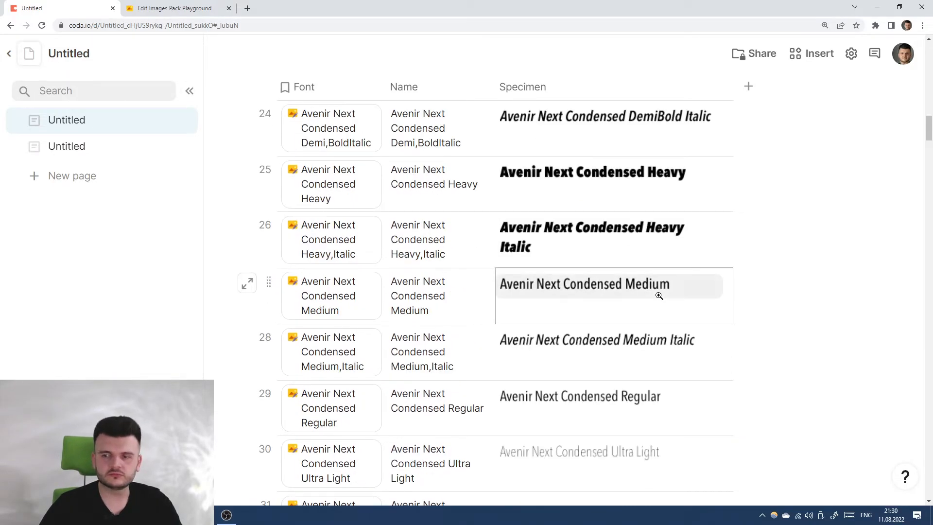
pyautogui.scroll(-9, 615, 226)
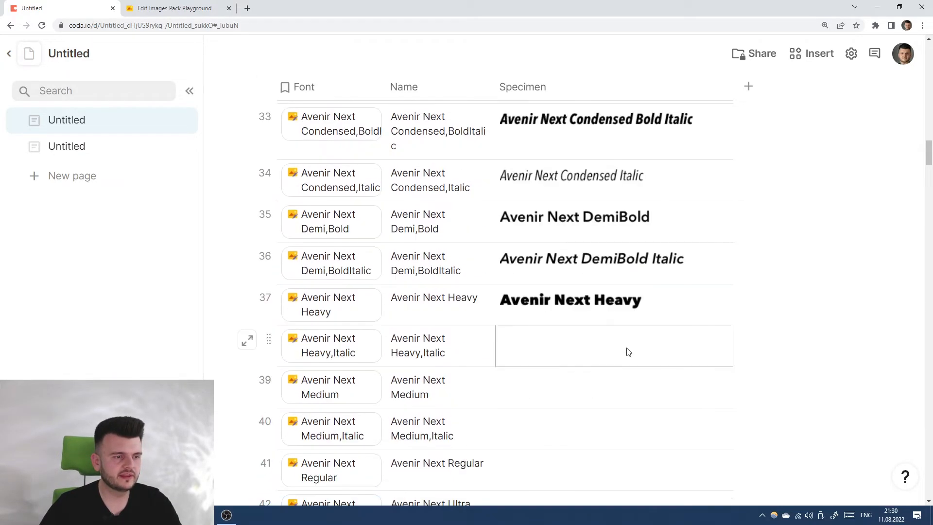
pyautogui.moveTo(929, 152); pyautogui.dragTo(924, 216)
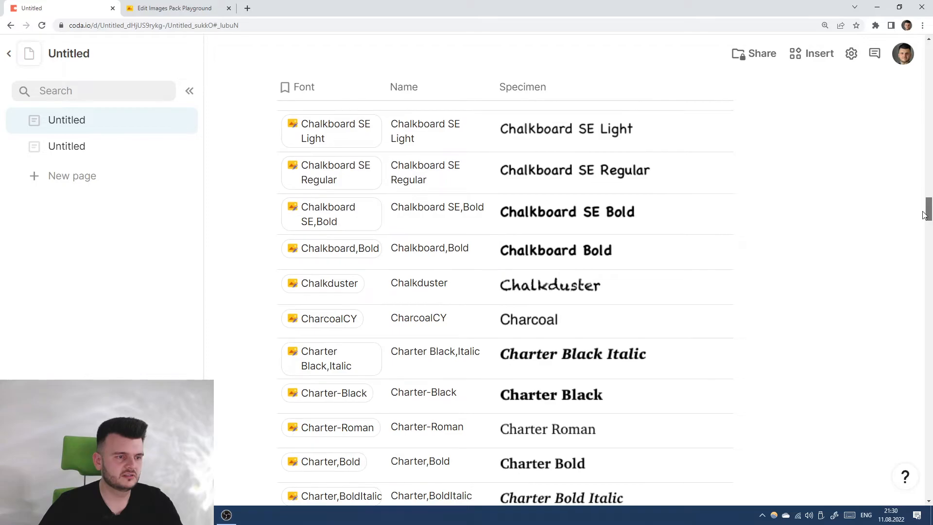
pyautogui.scroll(-1, 610, 234)
pyautogui.scroll(-4, 609, 233)
pyautogui.scroll(-5, 644, 264)
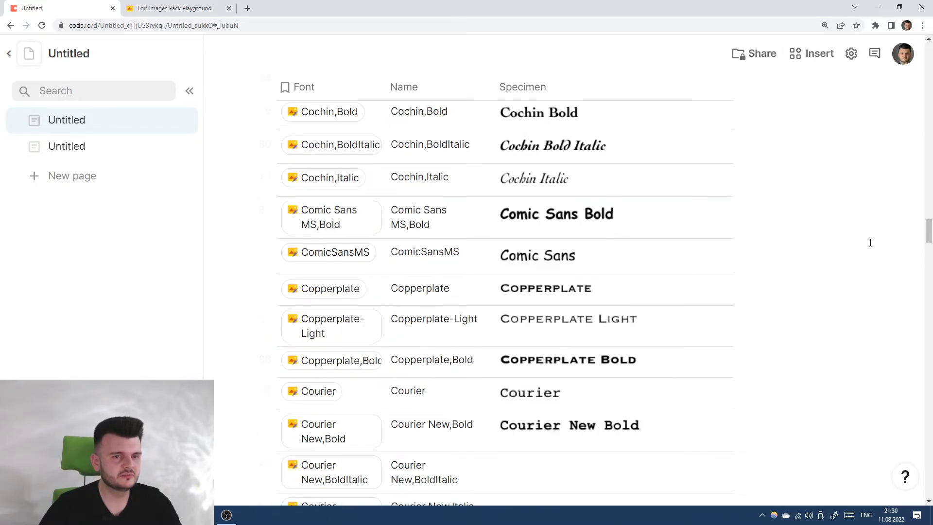
pyautogui.moveTo(928, 232); pyautogui.dragTo(929, 239)
pyautogui.scroll(-10, 608, 246)
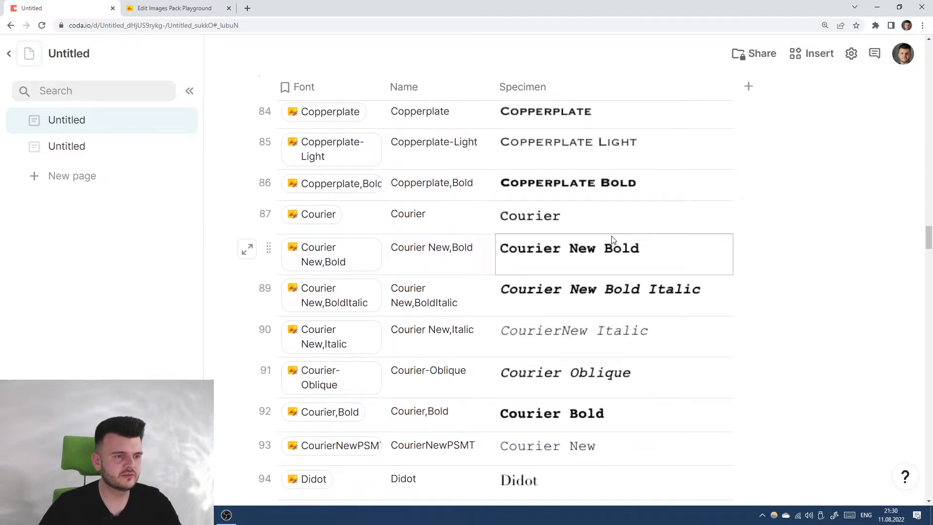
pyautogui.scroll(2, 681, 219)
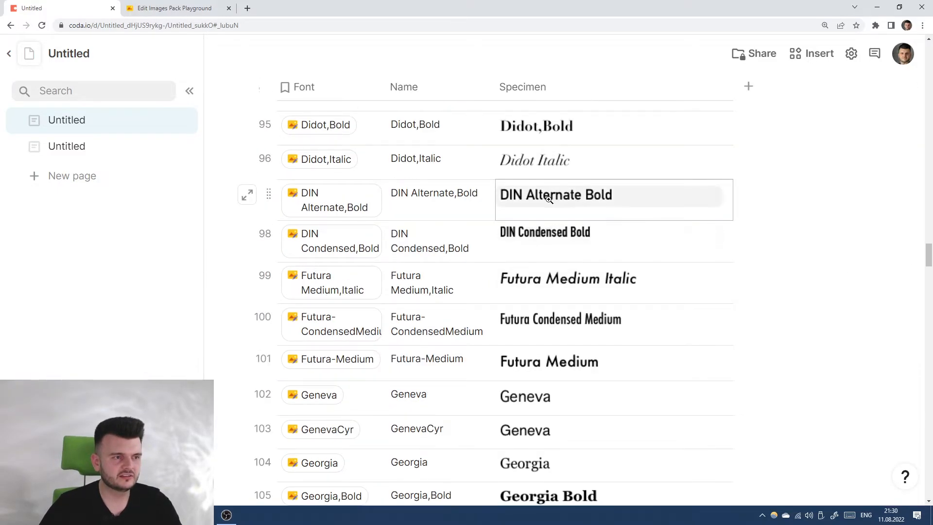
pyautogui.scroll(-6, 656, 235)
pyautogui.scroll(-5, 719, 278)
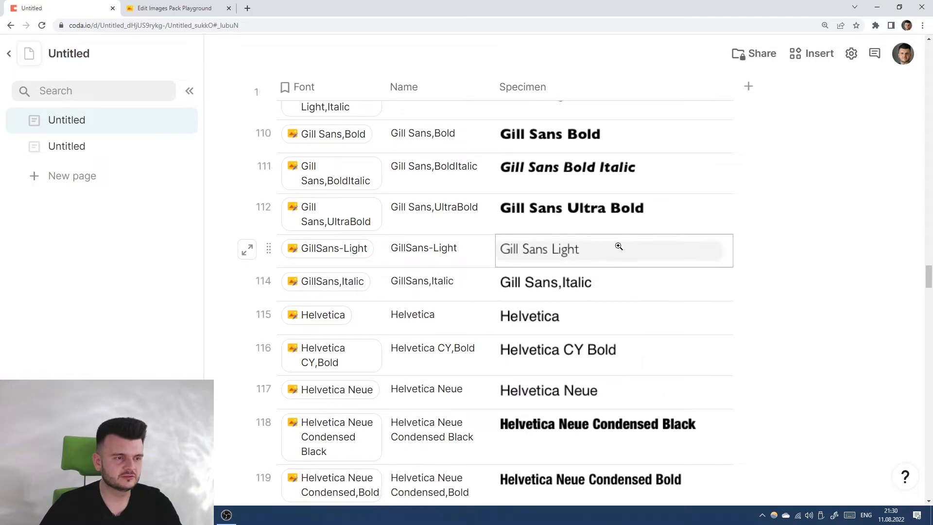
pyautogui.scroll(-6, 619, 243)
pyautogui.scroll(4, 588, 237)
pyautogui.scroll(-1, 589, 228)
pyautogui.scroll(1, 541, 233)
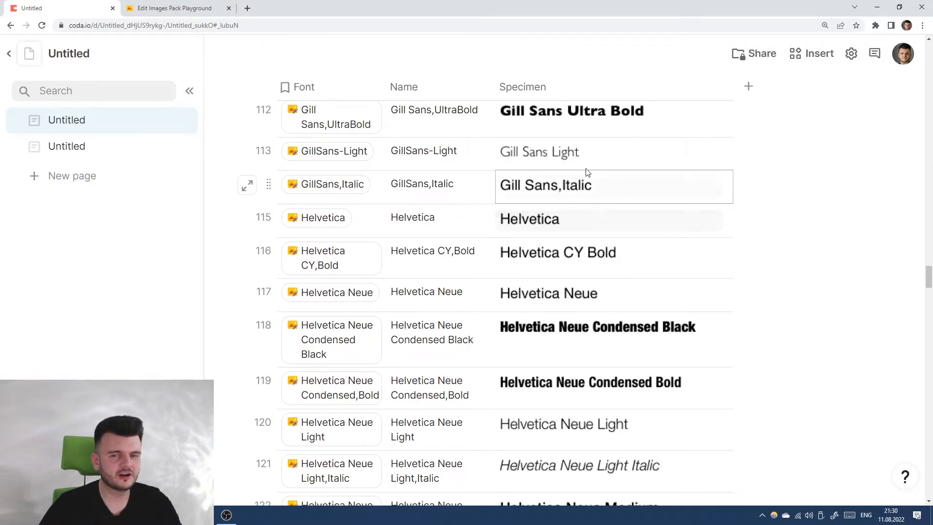
# Step: Look through the remaining rows of the Fonts table to examine the typeface specimens, and return to the sample image
pyautogui.scroll(-5, 567, 255)
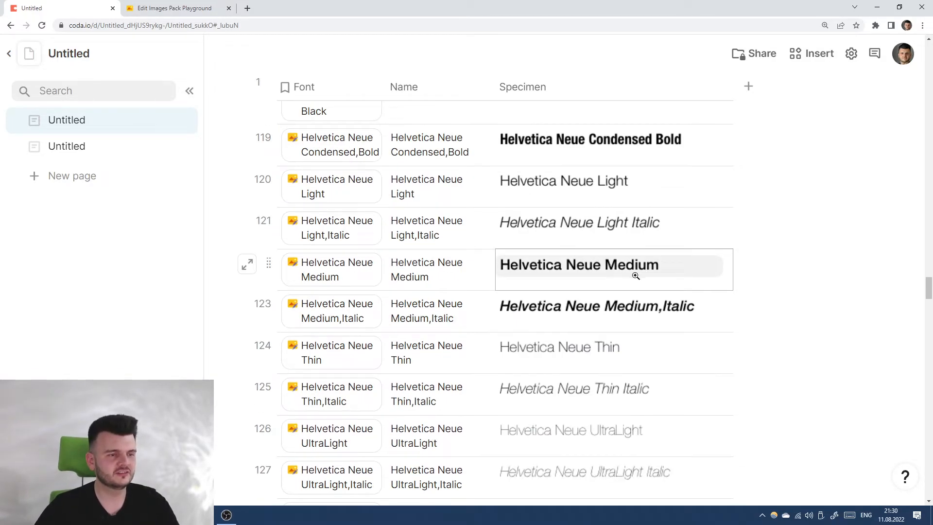
pyautogui.moveTo(928, 284); pyautogui.dragTo(929, 361)
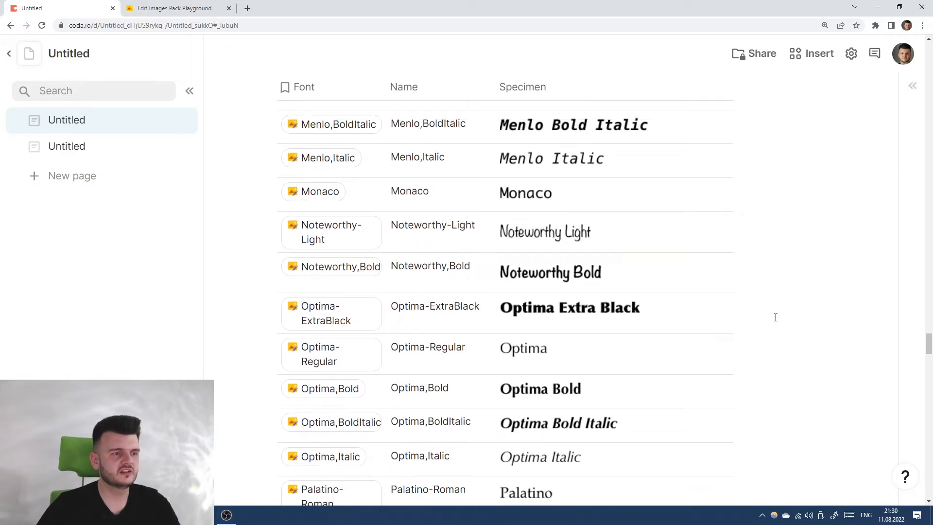
pyautogui.scroll(-4, 596, 197)
pyautogui.scroll(-8, 591, 206)
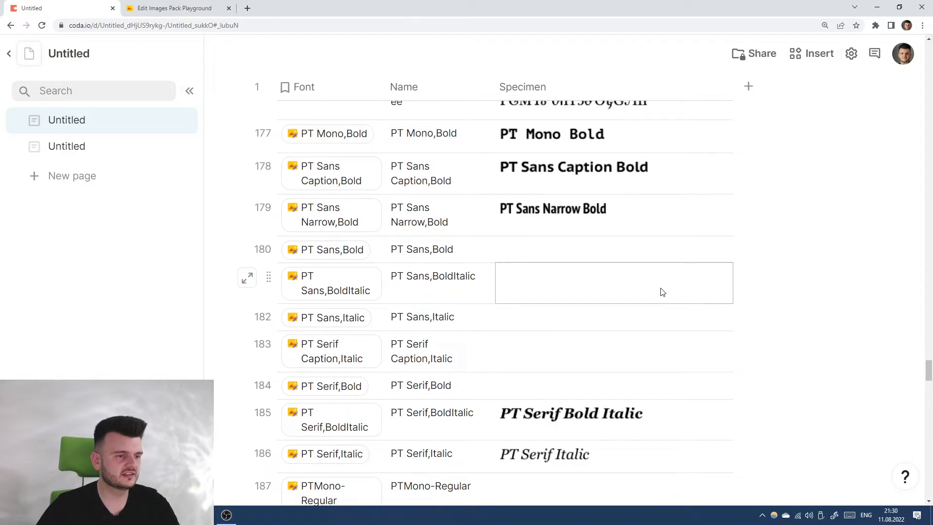
pyautogui.scroll(3, 660, 290)
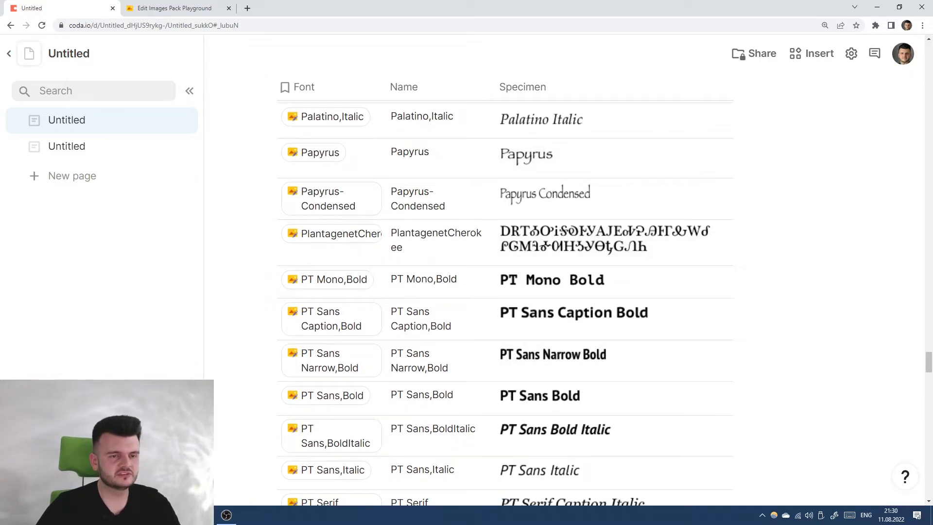
pyautogui.moveTo(929, 365); pyautogui.dragTo(929, 459)
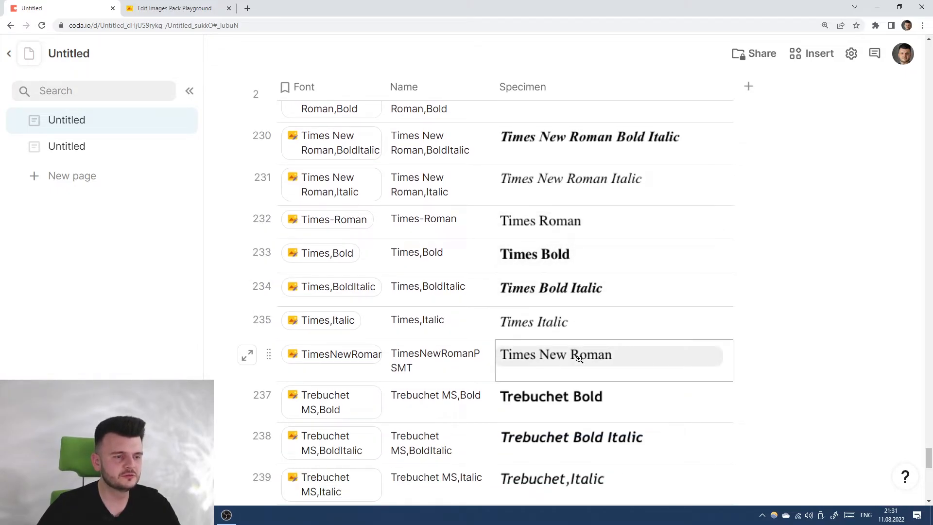
pyautogui.scroll(2, 608, 266)
pyautogui.scroll(-6, 607, 267)
pyautogui.scroll(-10, 606, 269)
pyautogui.scroll(15, 711, 437)
pyautogui.moveTo(931, 444); pyautogui.dragTo(928, 74)
pyautogui.scroll(10, 653, 258)
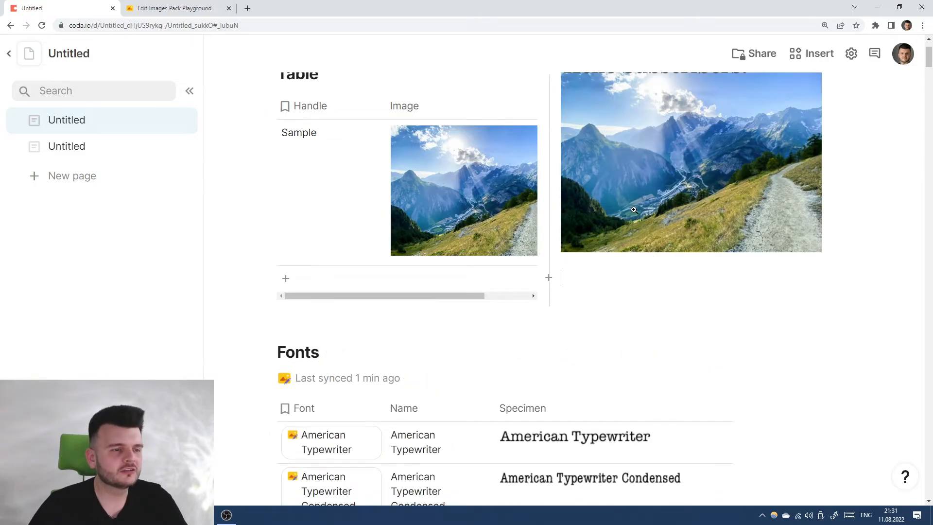
# Step: Replace the "serif,bold" font value in the image's SetTextOverlay formula with a reference to the Impact row of the Fonts table
pyautogui.click(656, 206)
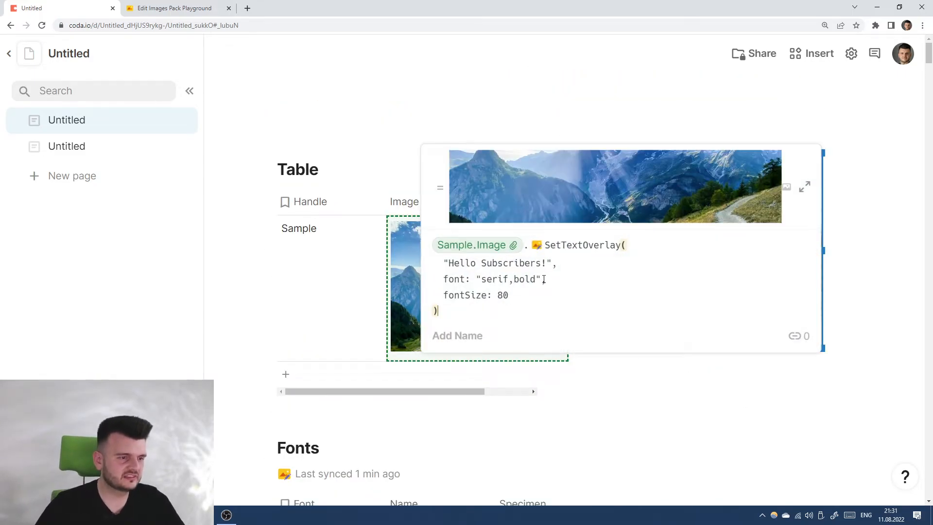
pyautogui.moveTo(544, 279); pyautogui.dragTo(476, 280)
pyautogui.write('@')
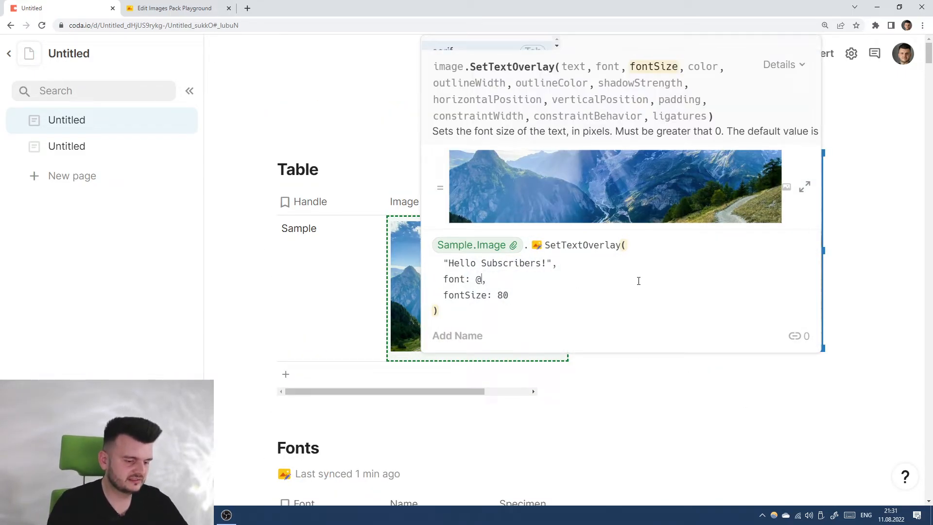
pyautogui.write('Impact')
pyautogui.press('Return')
pyautogui.press('Return')
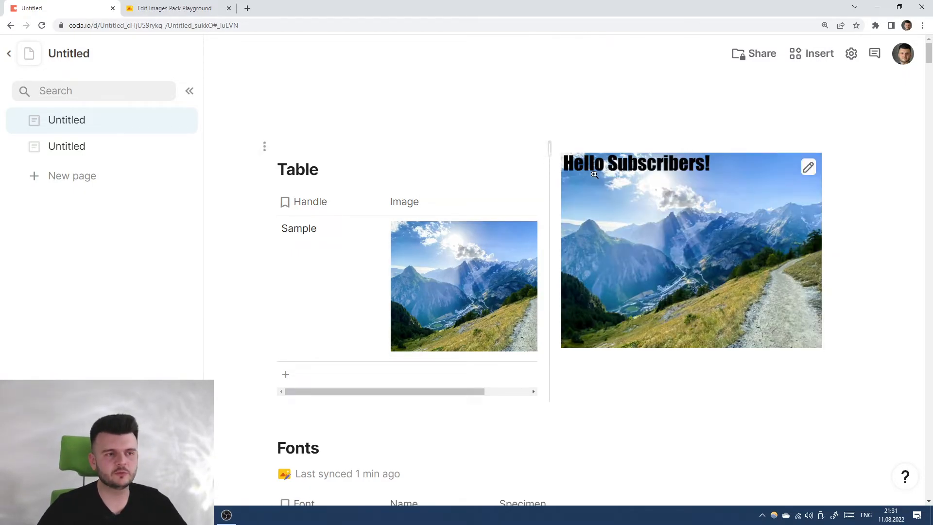
# Step: Add a color parameter set to "white" after fontSize in the image's SetTextOverlay formula
pyautogui.click(740, 216)
pyautogui.click(557, 292)
pyautogui.write(',')
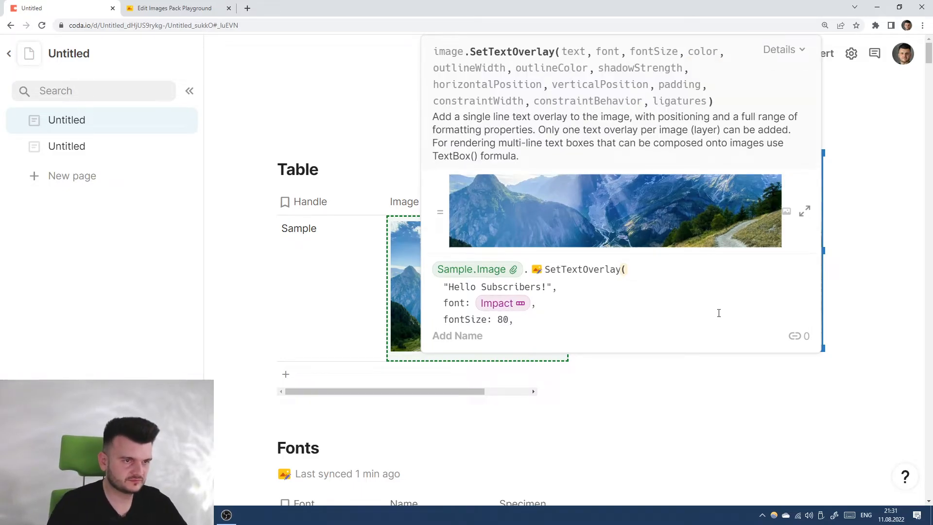
pyautogui.click(801, 50)
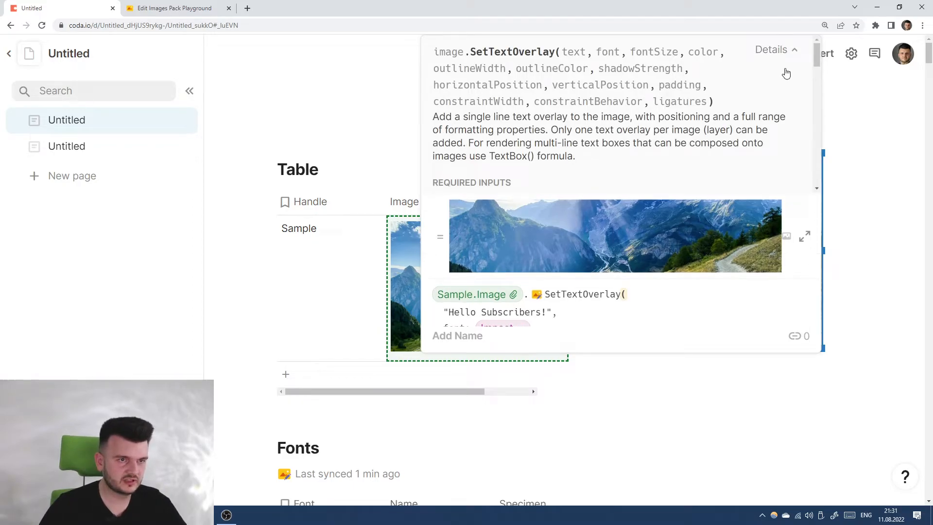
pyautogui.click(790, 50)
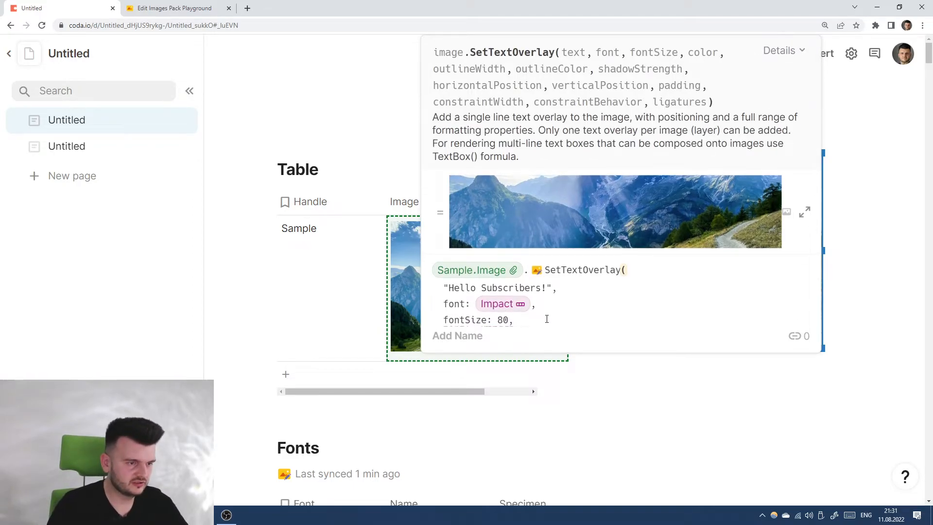
pyautogui.click(640, 456)
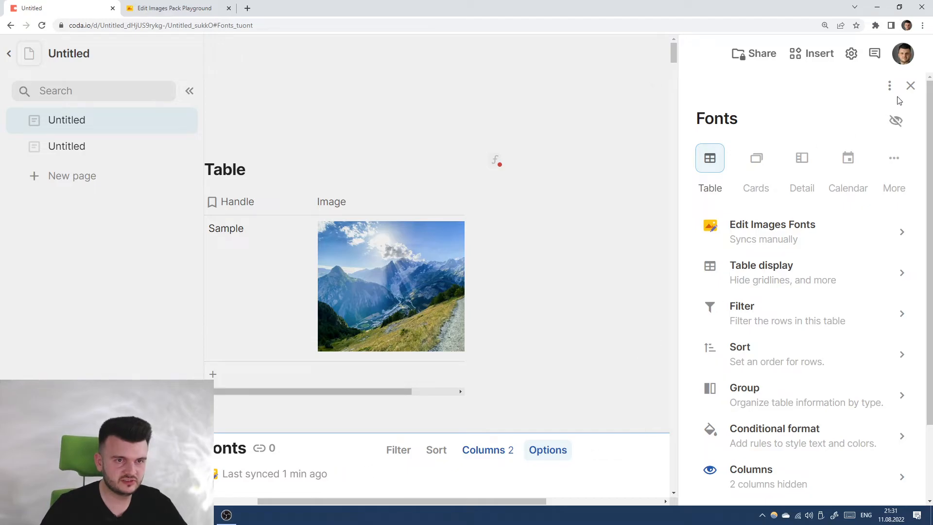
pyautogui.click(911, 86)
pyautogui.click(568, 160)
pyautogui.write('c')
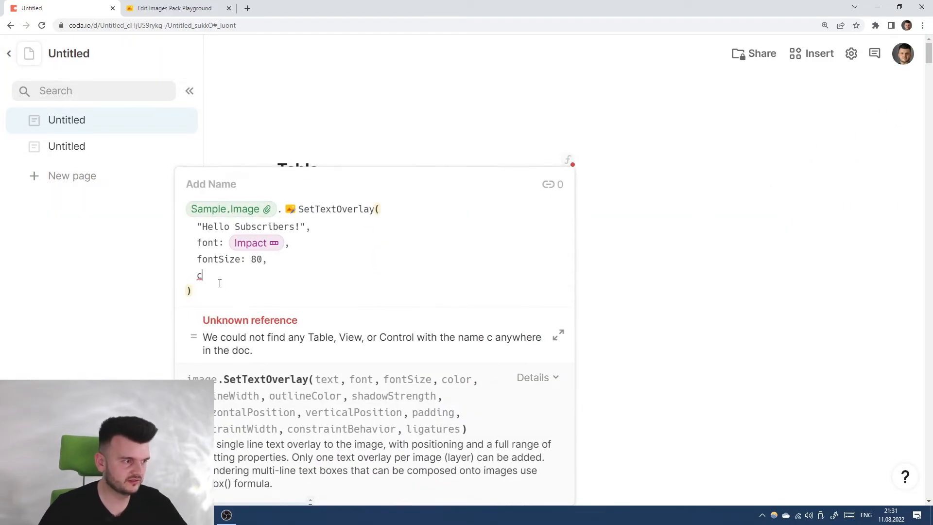
pyautogui.write('olor: ')
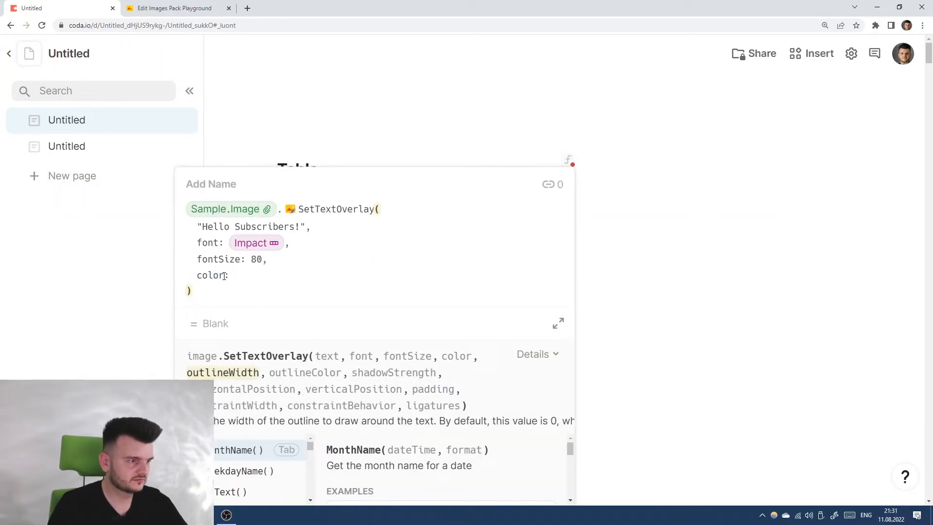
pyautogui.write(' ""')
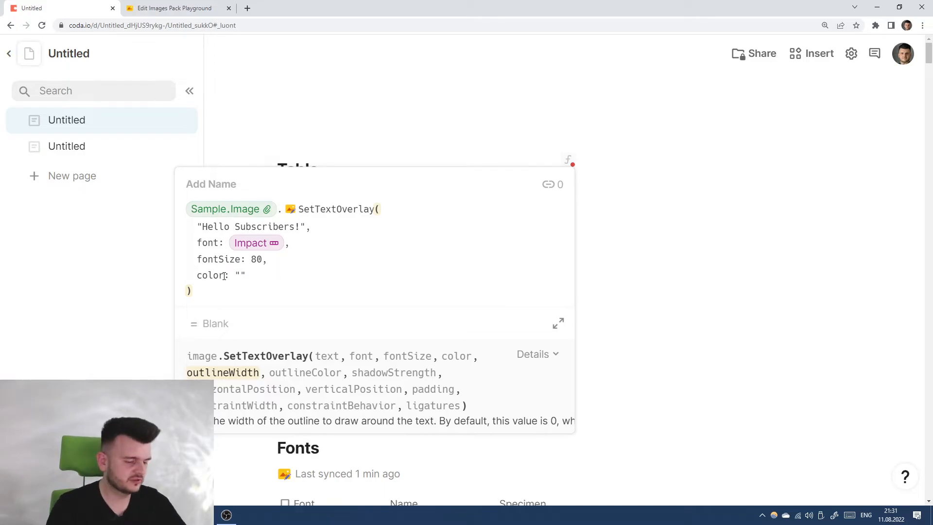
pyautogui.write('white')
pyautogui.press('Return')
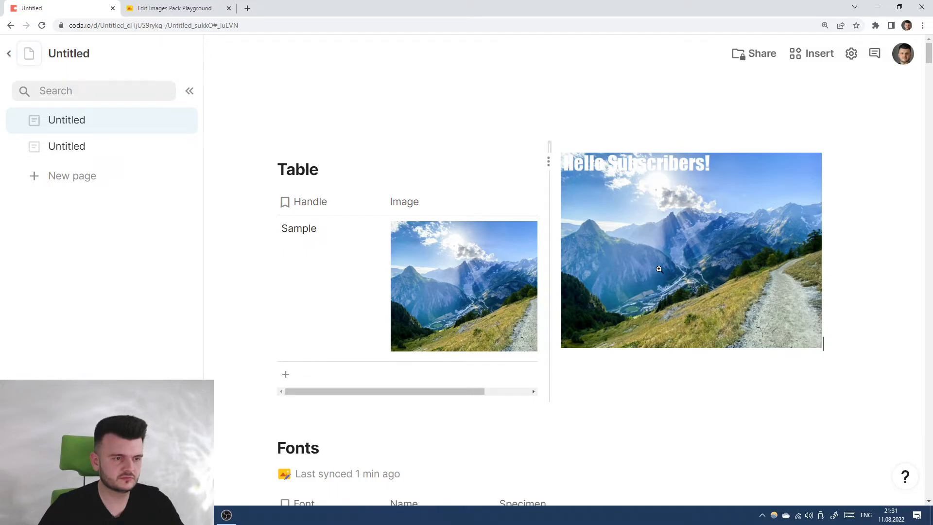
pyautogui.click(659, 269)
pyautogui.click(540, 298)
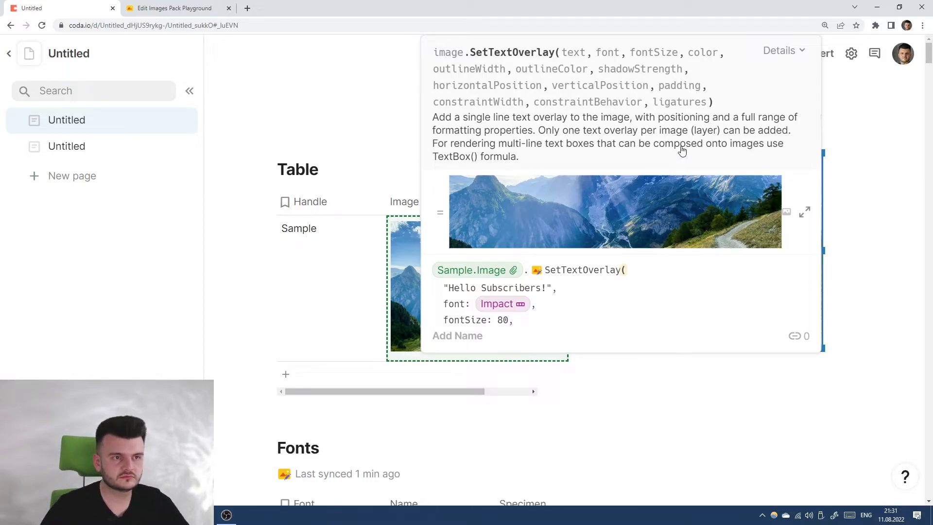
pyautogui.click(826, 269)
pyautogui.click(567, 147)
pyautogui.rightClick(696, 169)
pyautogui.click(570, 161)
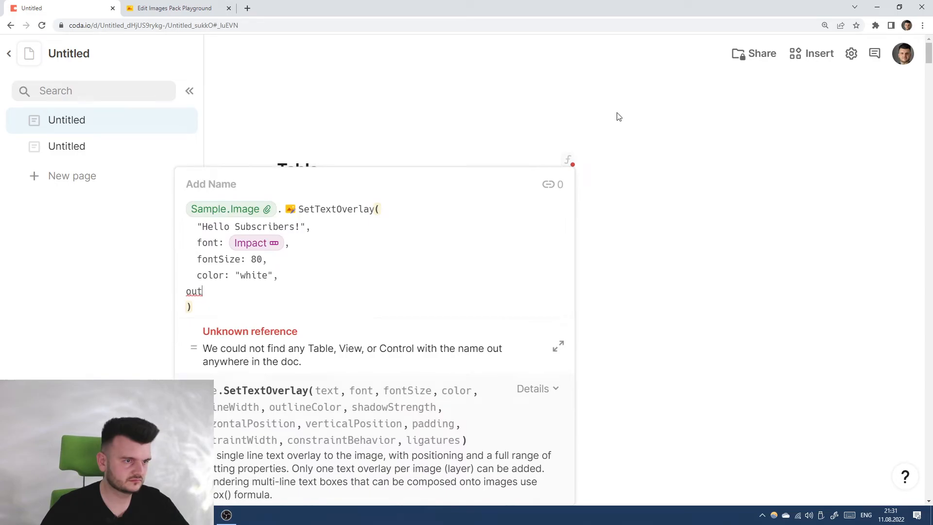
pyautogui.scroll(-3, 612, 155)
pyautogui.scroll(2, 606, 196)
# Step: Add an outlineWidth parameter of 2 on its own line after color in the SetTextOverlay formula
pyautogui.click(569, 89)
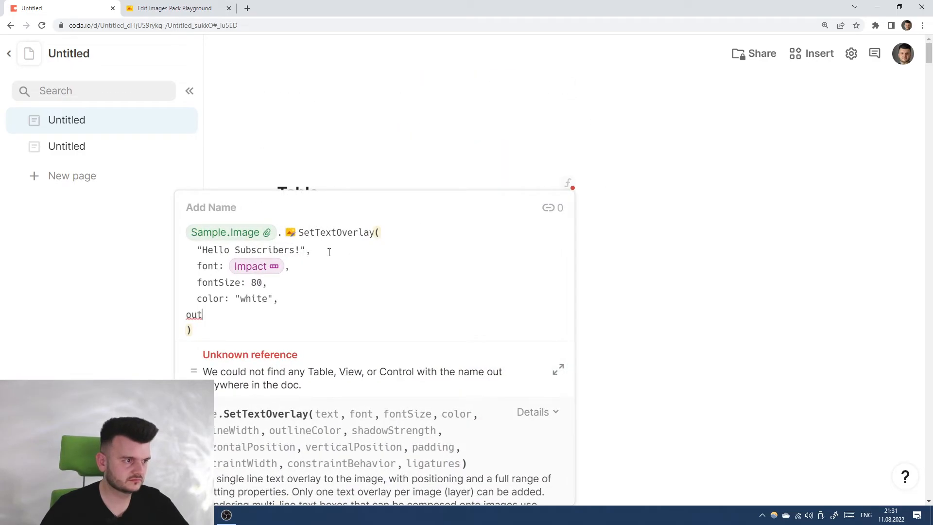
pyautogui.press('BackSpace')
pyautogui.press('BackSpace')
pyautogui.press('BackSpace')
pyautogui.press('BackSpace')
pyautogui.hotkey('shift', 'Return')
pyautogui.write('outlineWidth: ')
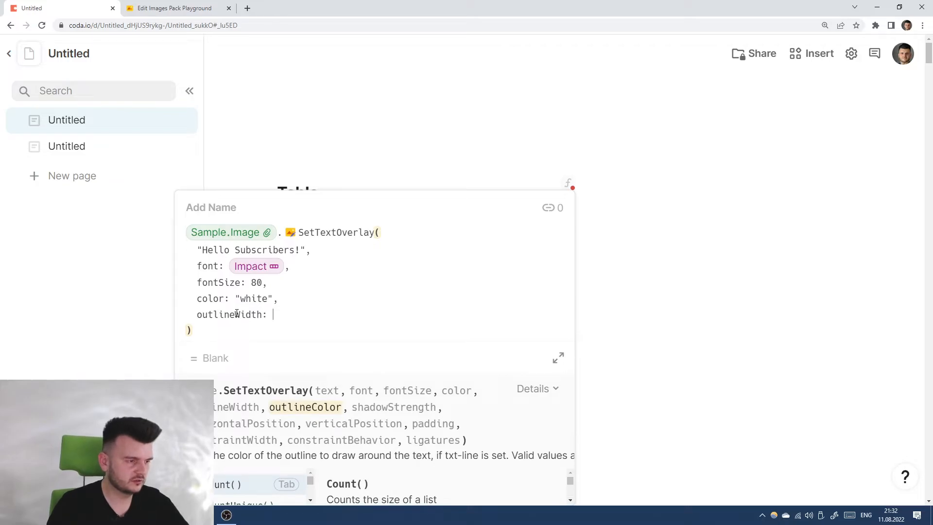
pyautogui.write('2,')
# Step: Add an outlineColor parameter set to "black", apply the formula, and inspect the outlined text in the enlarged image
pyautogui.hotkey('shift', 'Return')
pyautogui.write('outlineColor')
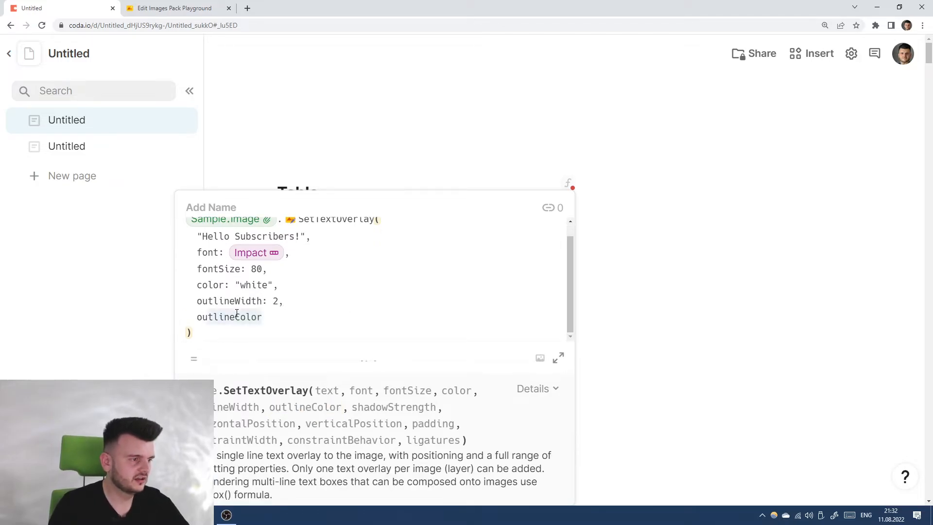
pyautogui.write(': "black')
pyautogui.press('Return')
pyautogui.click(707, 206)
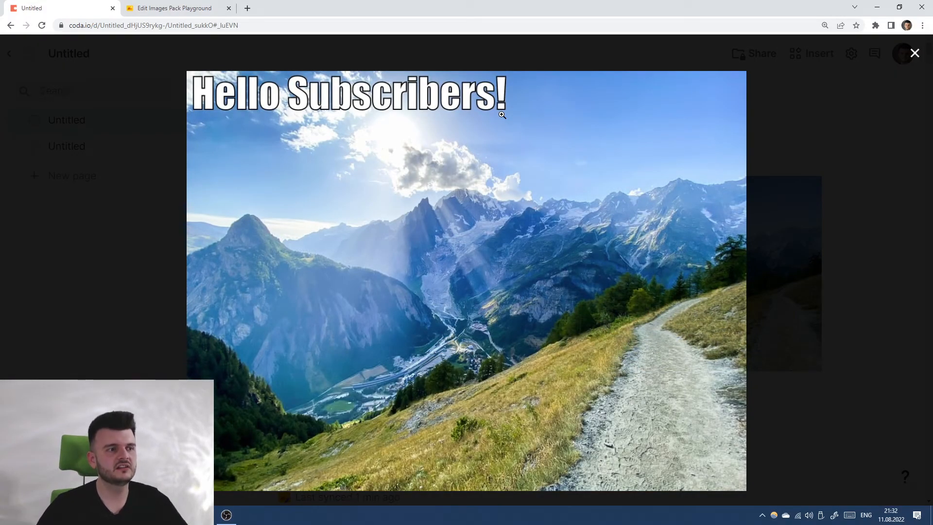
pyautogui.click(466, 88)
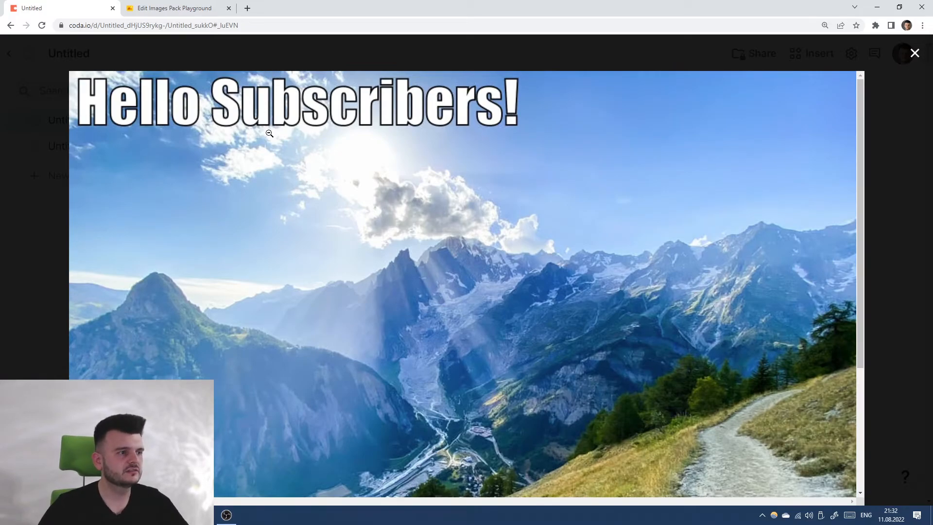
pyautogui.click(879, 56)
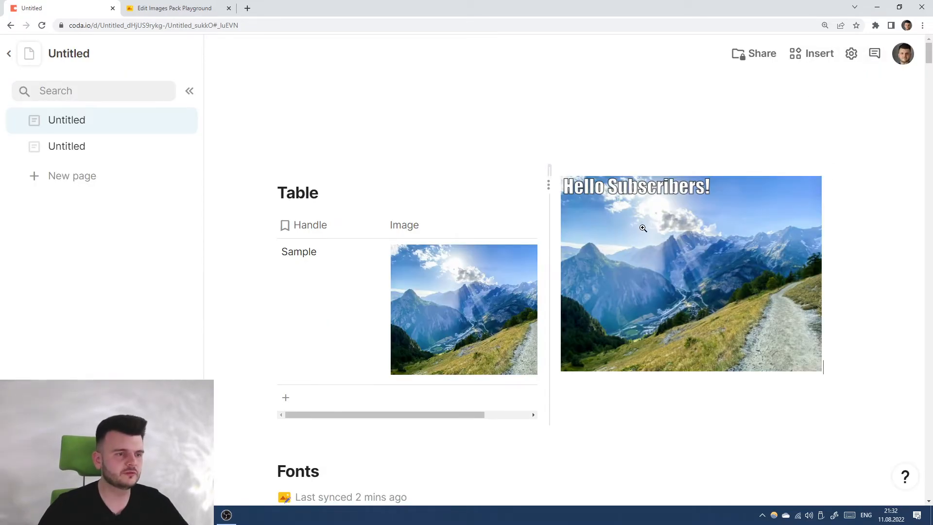
# Step: Set outlineWidth to 10 in the SetTextOverlay formula and check the text outline in the enlarged image
pyautogui.click(636, 234)
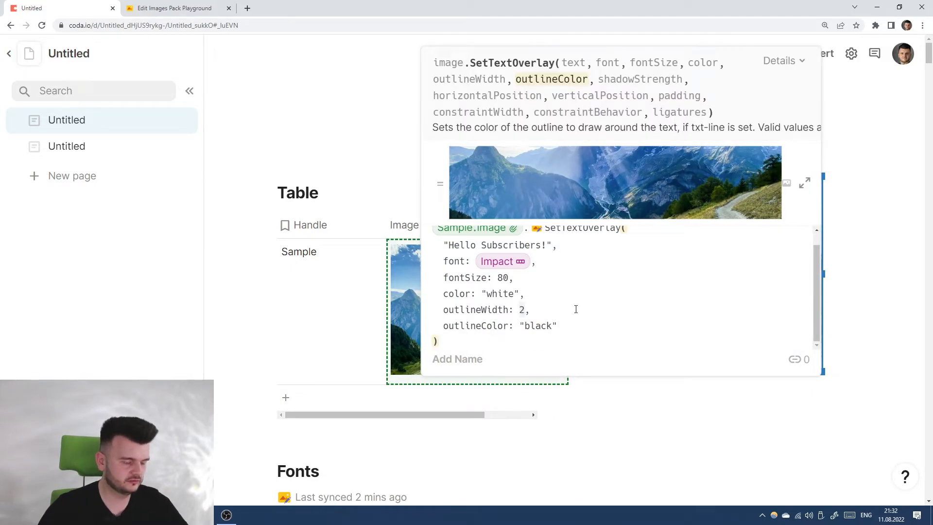
pyautogui.press('BackSpace')
pyautogui.write('10')
pyautogui.press('Return')
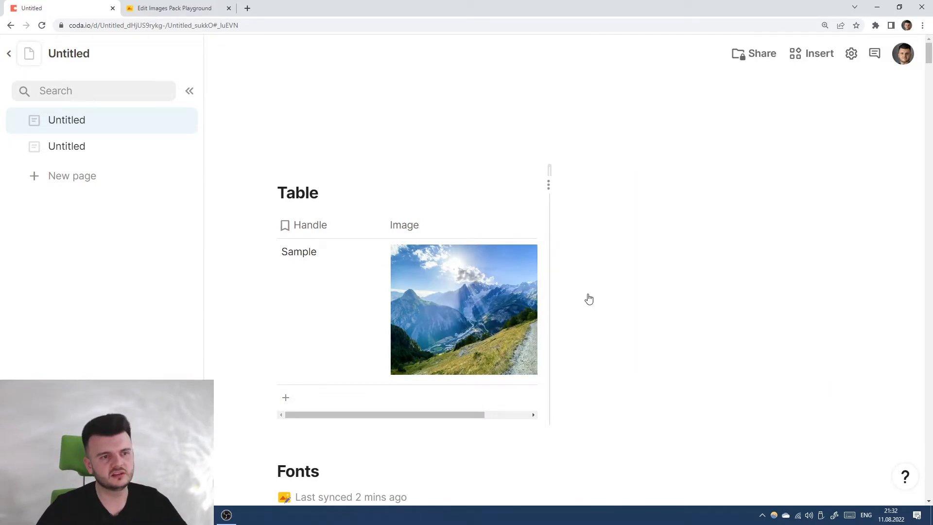
pyautogui.click(580, 281)
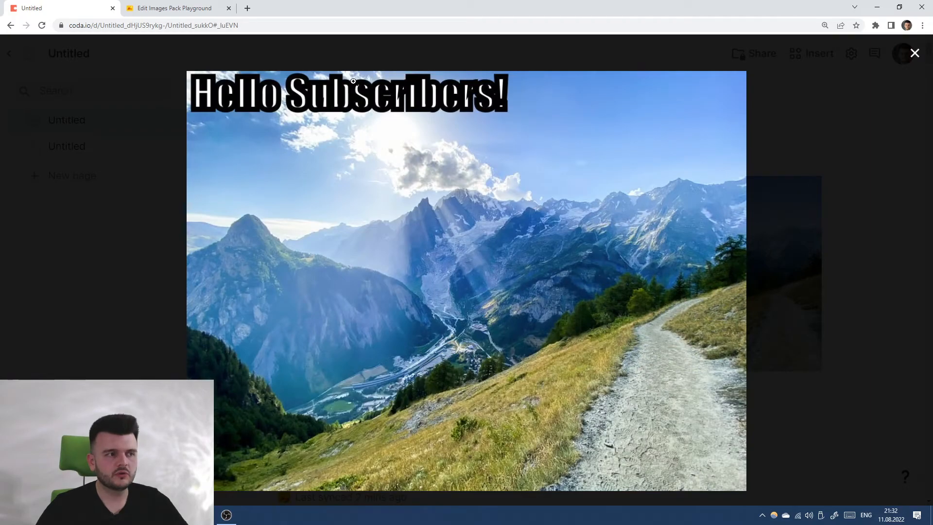
pyautogui.click(915, 54)
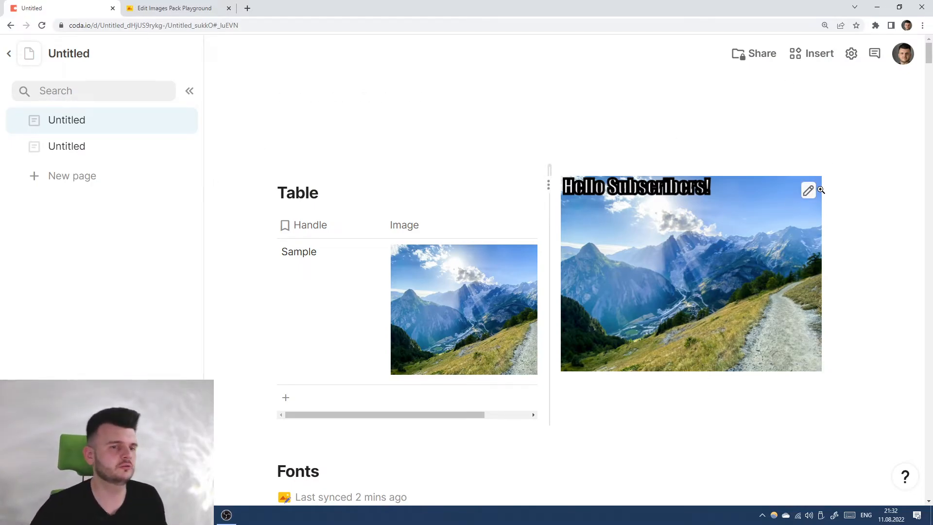
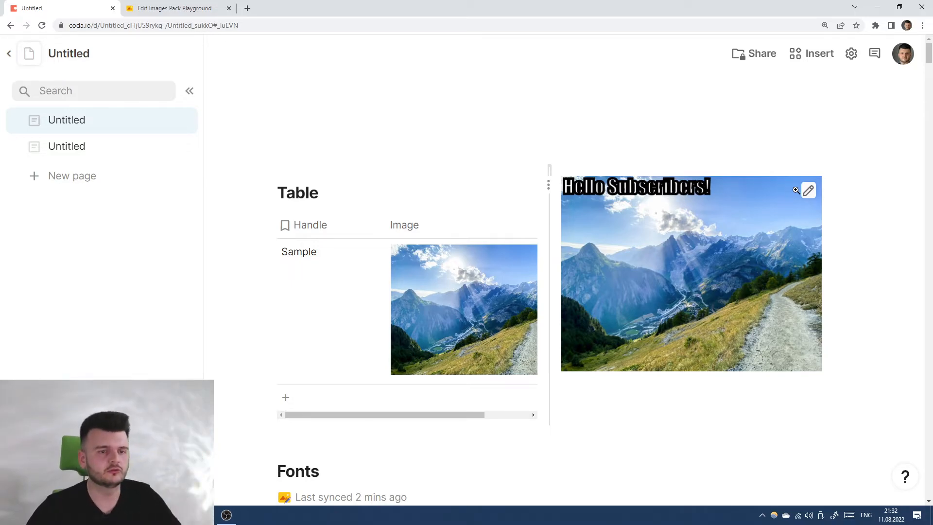
# Step: Open the image's formula in the expanded editor and remove the outlineWidth and outlineColor parameters, leaving an empty line after color
pyautogui.click(721, 196)
pyautogui.click(842, 190)
pyautogui.click(808, 191)
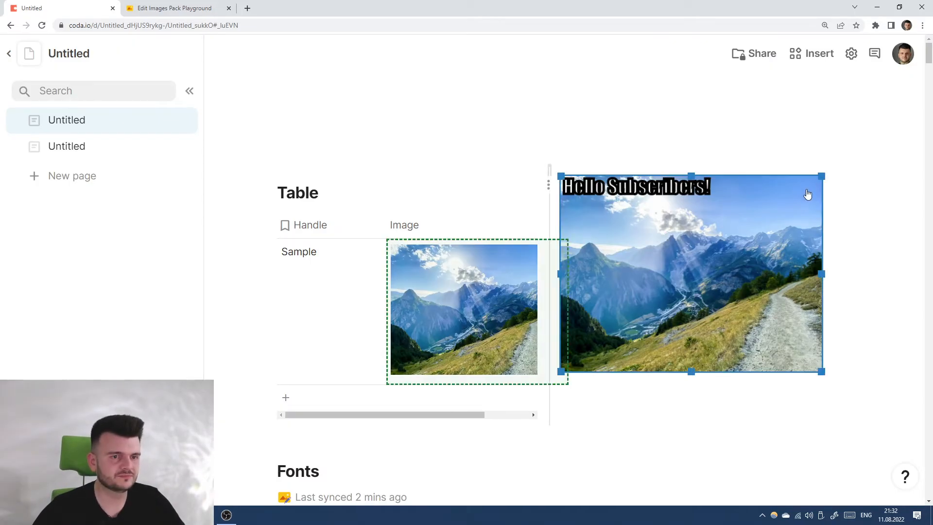
pyautogui.click(805, 183)
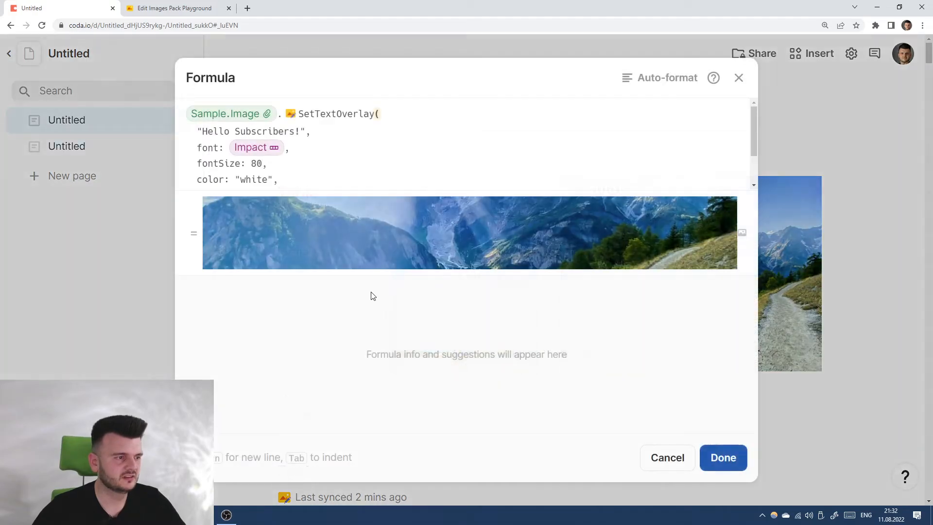
pyautogui.scroll(-2, 322, 187)
pyautogui.click(316, 170)
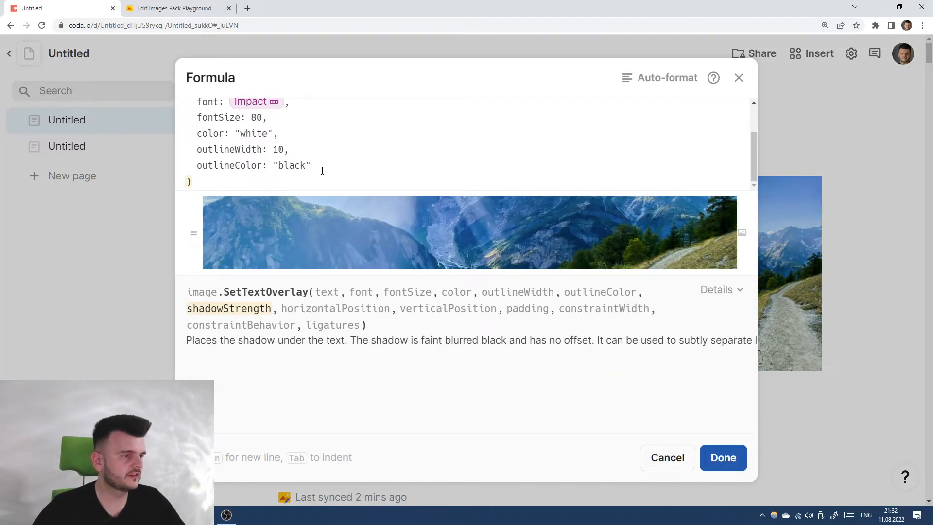
pyautogui.write(',')
pyautogui.hotkey('shift', 'Up')
pyautogui.hotkey('shift', 'Up')
pyautogui.press('BackSpace')
pyautogui.press('Return')
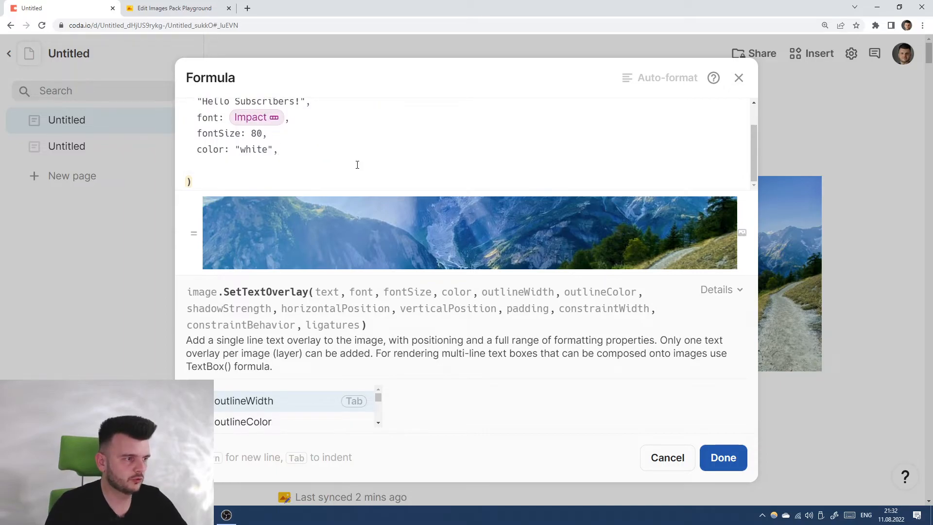
# Step: Add a verticalPosition parameter of 400 on the line below color in the SetTextOverlay formula
pyautogui.write('vi')
pyautogui.press('BackSpace')
pyautogui.write('erticalPosition:')
pyautogui.press('Tab')
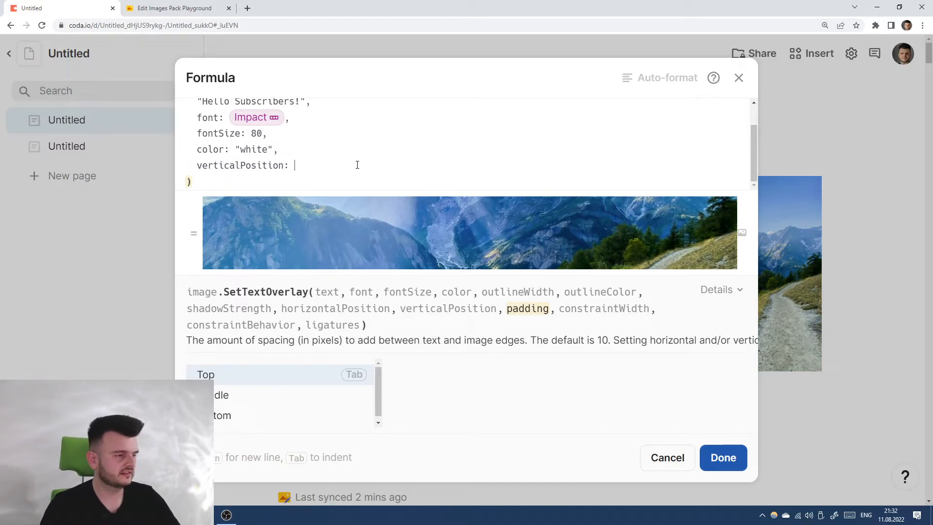
pyautogui.press('Down')
pyautogui.press('Down')
pyautogui.press('Up')
pyautogui.press('Up')
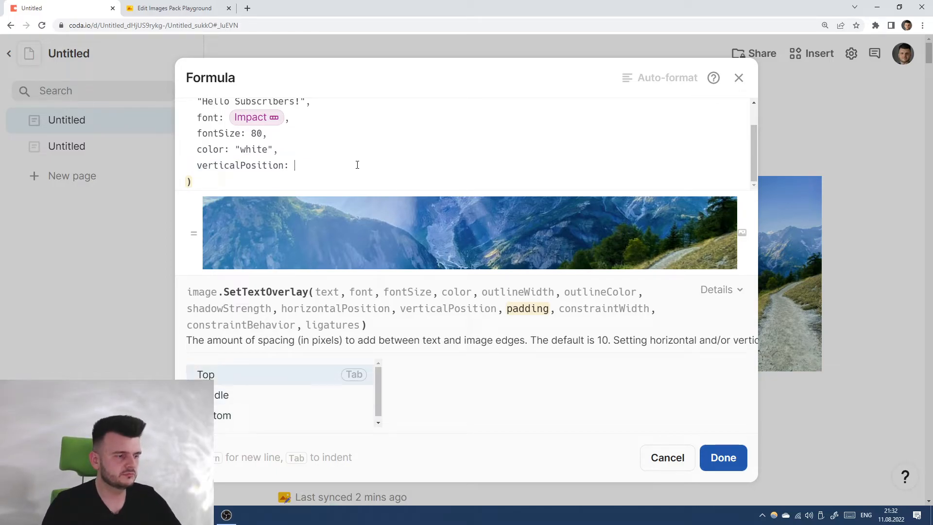
pyautogui.write('400')
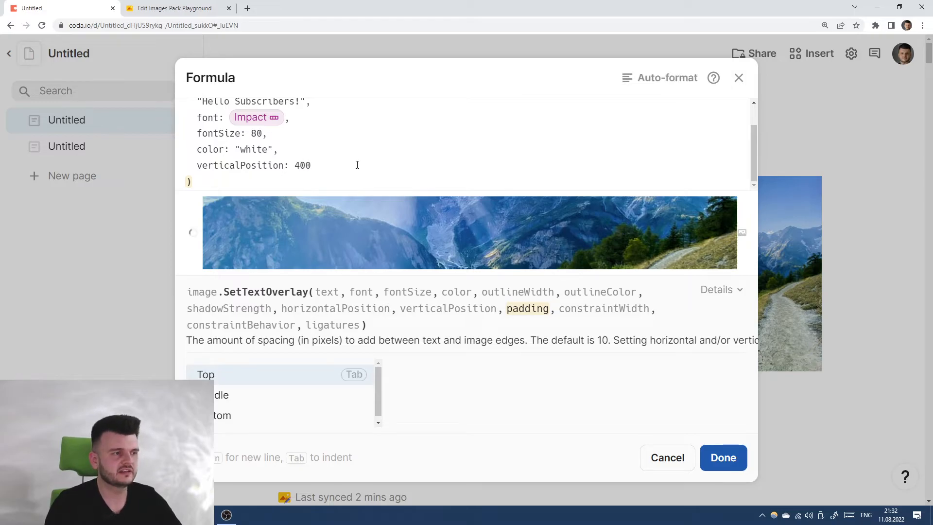
# Step: Leave verticalPosition: 400 as the last parameter, without a trailing comma or empty line after it, and apply the formula
pyautogui.scroll(-1, 357, 165)
pyautogui.moveTo(316, 166); pyautogui.dragTo(295, 166)
pyautogui.write('400,')
pyautogui.hotkey('shift', 'Return')
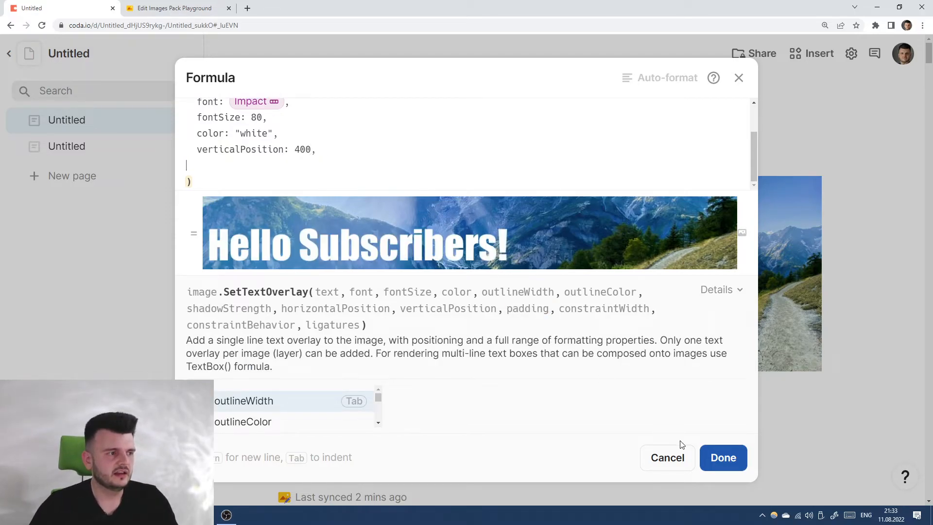
pyautogui.press('BackSpace')
pyautogui.press('BackSpace')
pyautogui.click(722, 457)
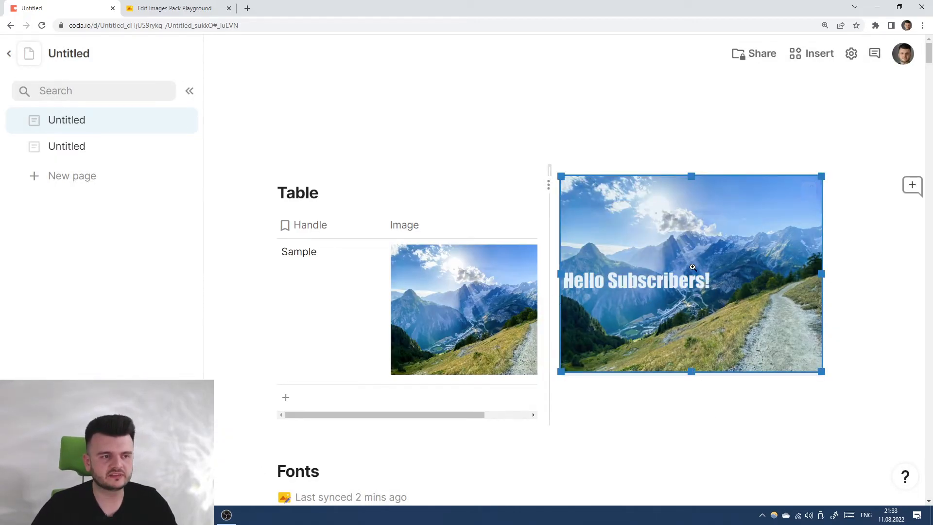
# Step: Reopen the image's formula, set verticalPosition to 0.3, and apply it to test a fractional position
pyautogui.click(809, 190)
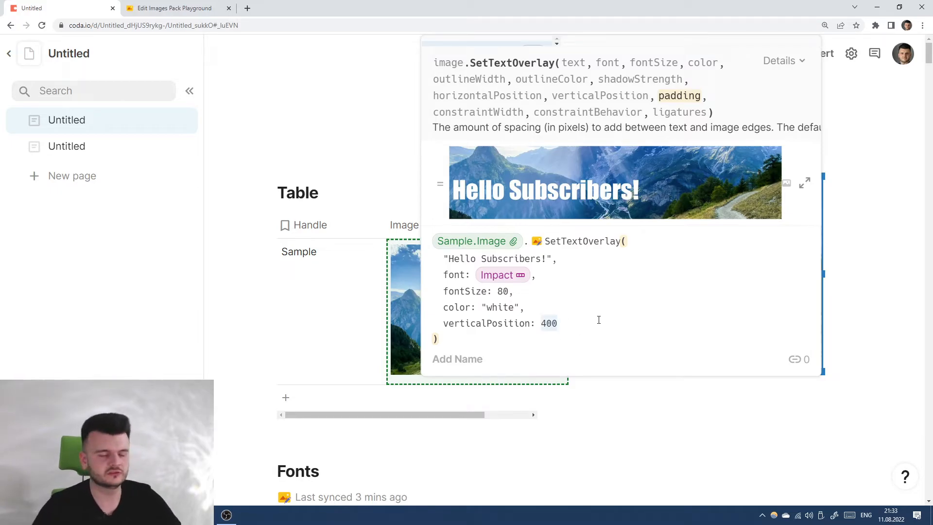
pyautogui.write('0.3')
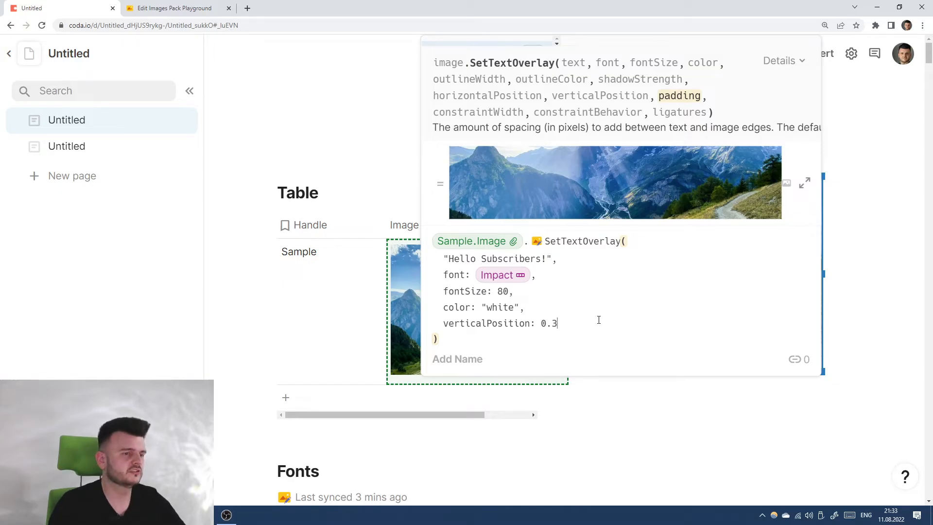
pyautogui.press('Return')
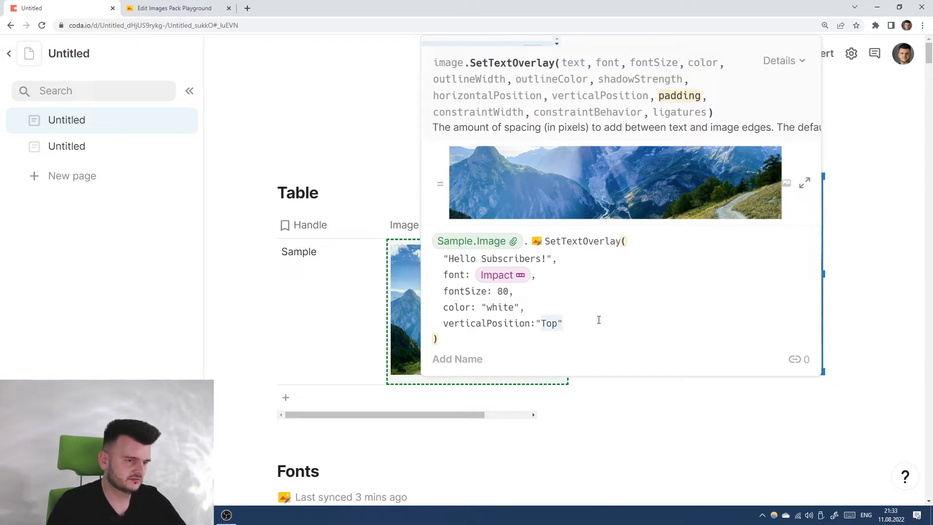
pyautogui.press('BackSpace')
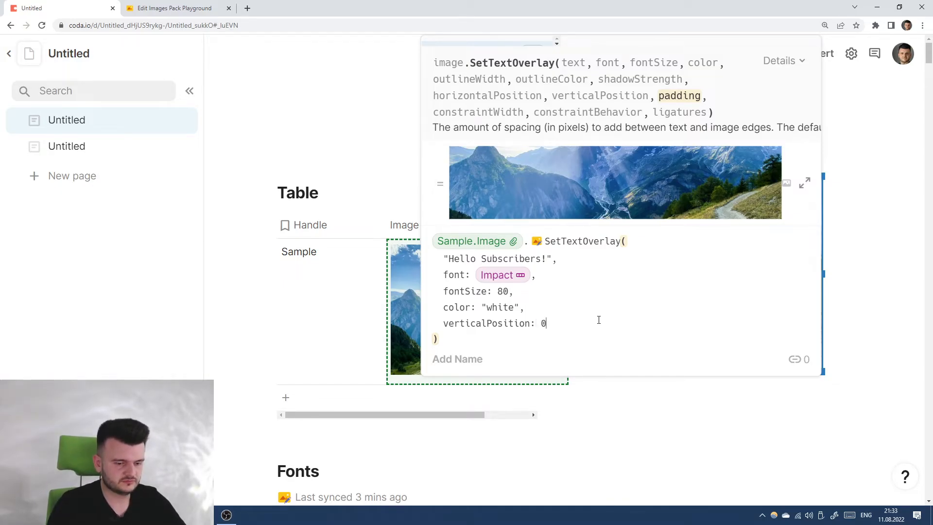
pyautogui.write('0.3')
pyautogui.press('Return')
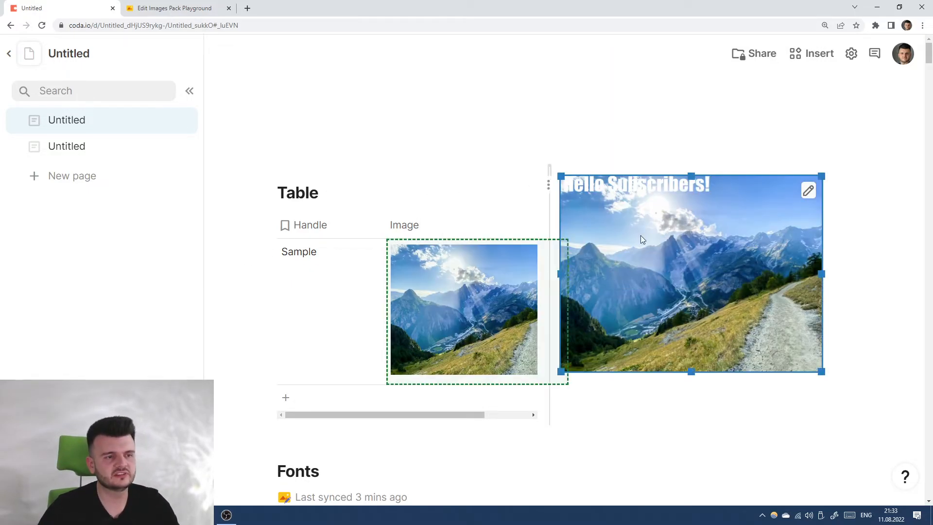
# Step: Set verticalPosition to "Middle" in the SetTextOverlay formula, ending the line with a comma for another parameter
pyautogui.click(650, 227)
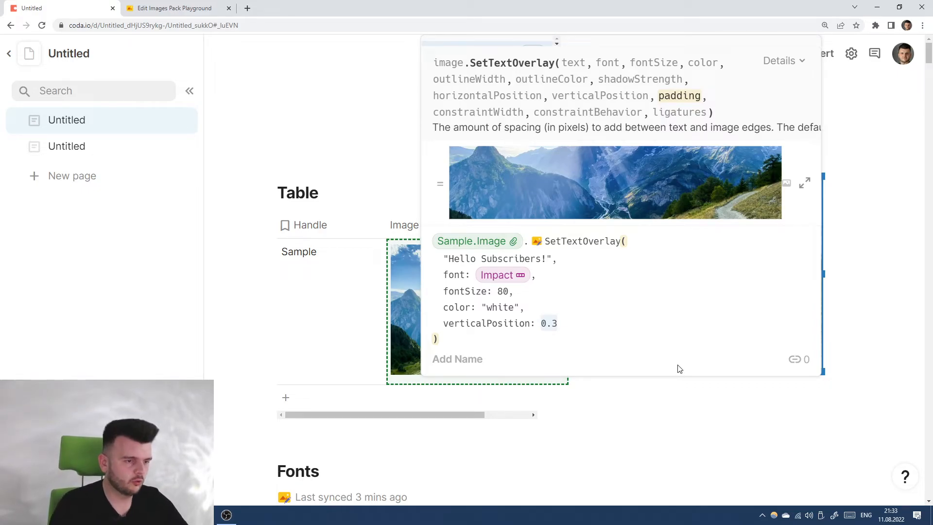
pyautogui.write('Midld')
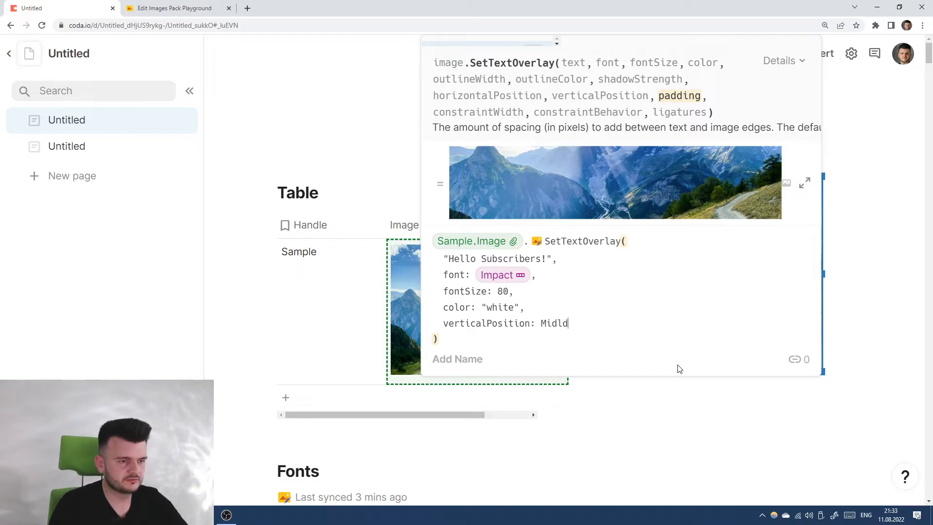
pyautogui.write('l')
pyautogui.press('Return')
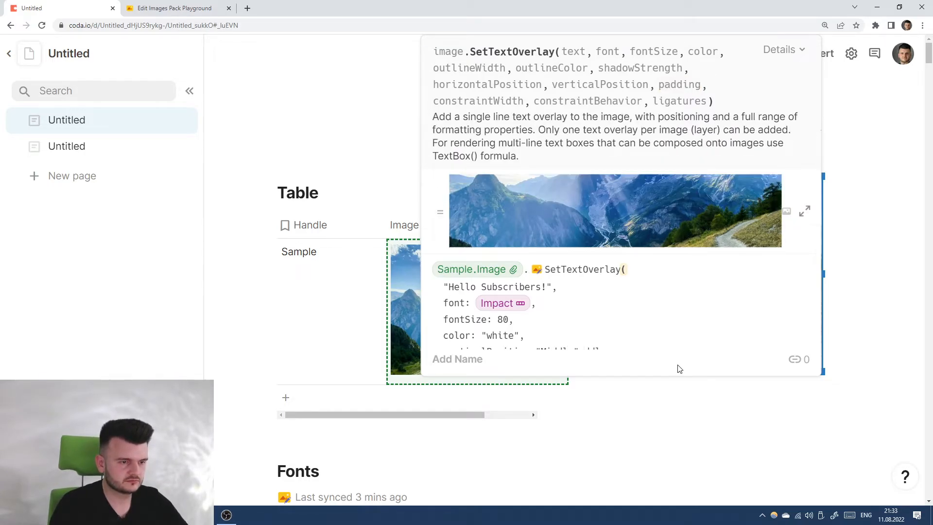
pyautogui.press('BackSpace')
pyautogui.press('BackSpace')
pyautogui.press('BackSpace')
pyautogui.press('BackSpace')
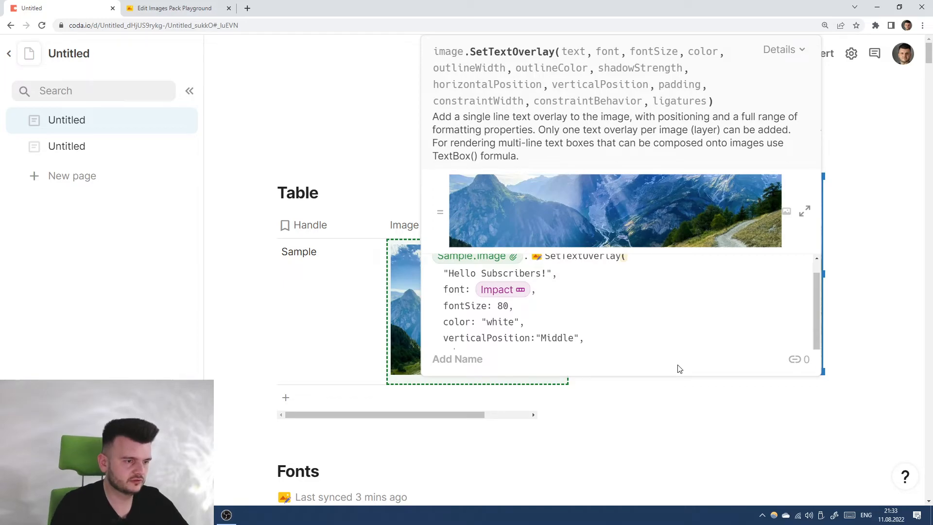
# Step: Add a horizontalPosition parameter set to "Center", apply the formula, and inspect the text placement on the image
pyautogui.press('Return')
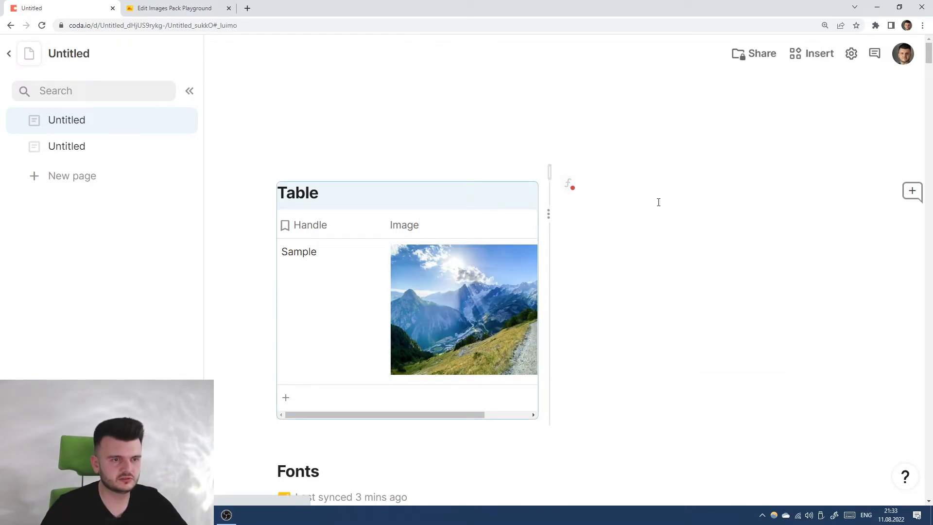
pyautogui.click(577, 191)
pyautogui.press('BackSpace')
pyautogui.press('BackSpace')
pyautogui.press('BackSpace')
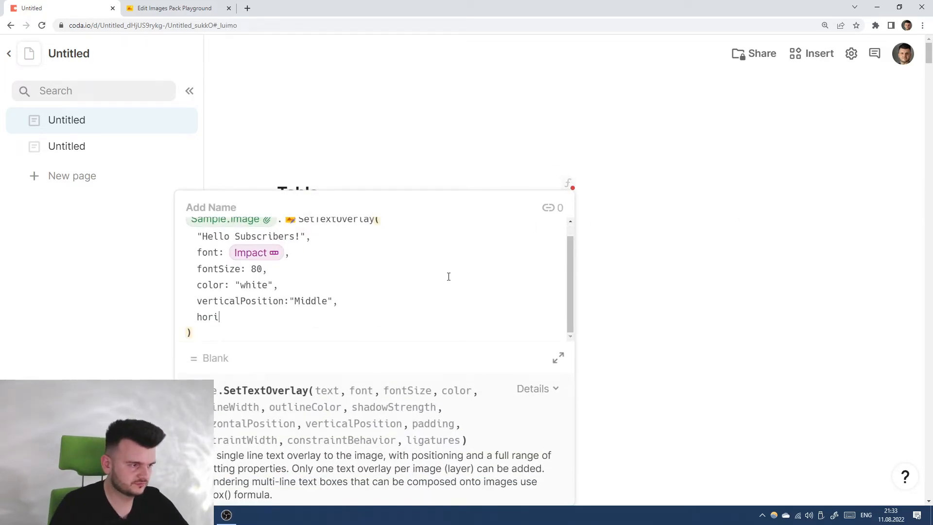
pyautogui.write('zontalPosition: "Center"')
pyautogui.press('Return')
pyautogui.click(718, 237)
pyautogui.click(824, 239)
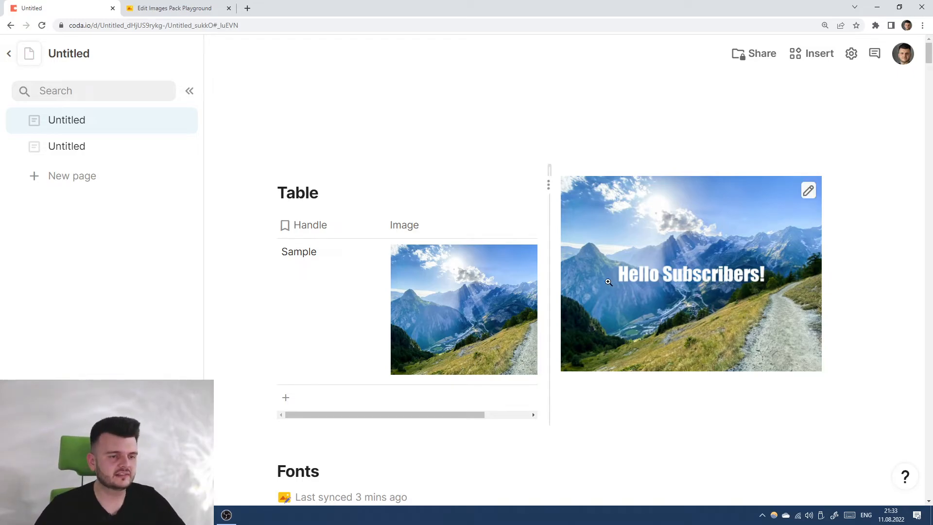
# Step: Replace the font reference with Helvetica, set fontSize to 150 in the SetTextOverlay formula, and apply it
pyautogui.click(753, 255)
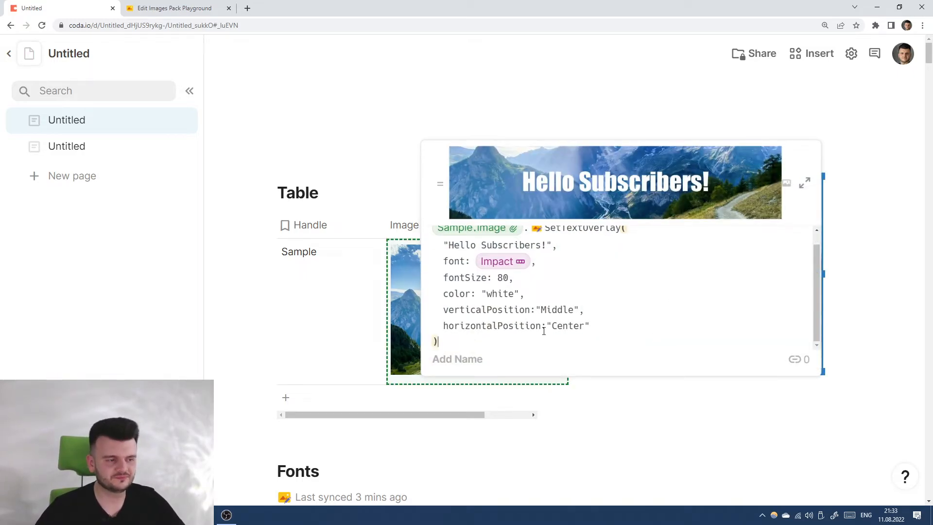
pyautogui.click(649, 249)
pyautogui.scroll(-1, 586, 311)
pyautogui.click(547, 275)
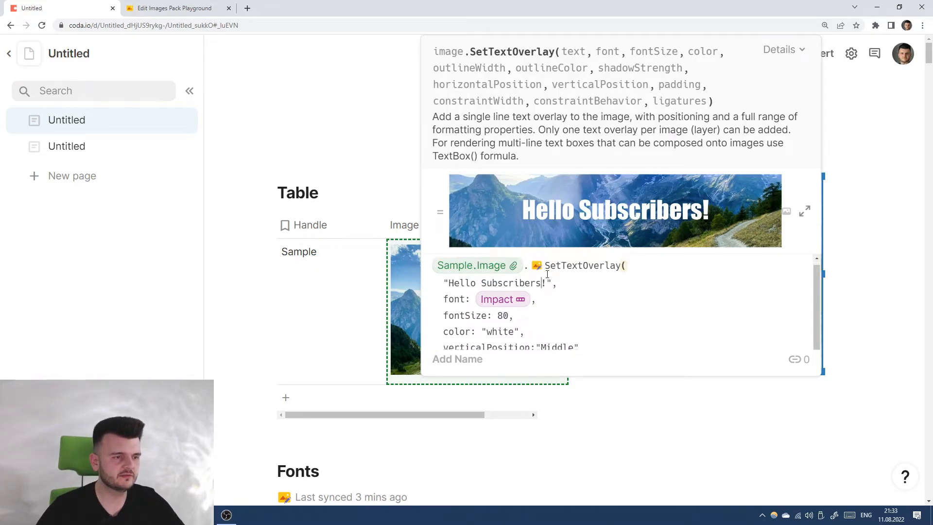
pyautogui.click(499, 316)
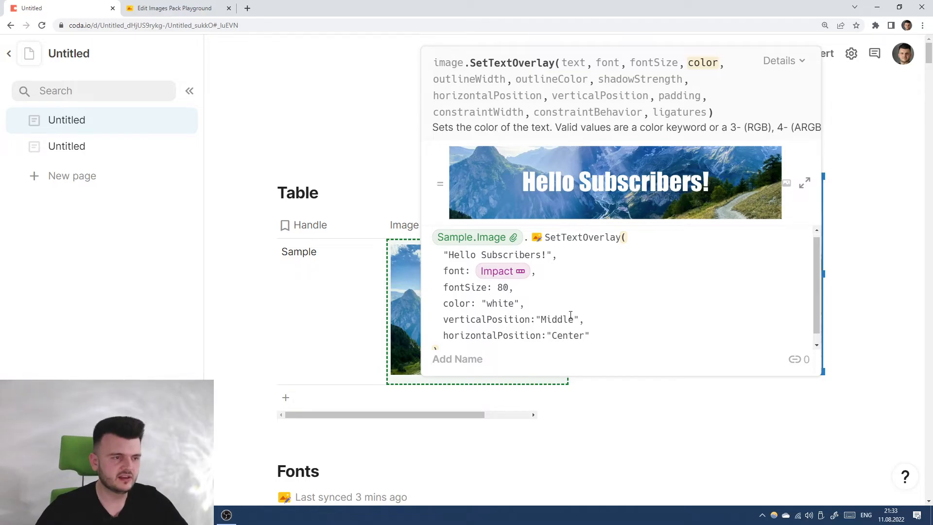
pyautogui.click(520, 271)
pyautogui.write('@')
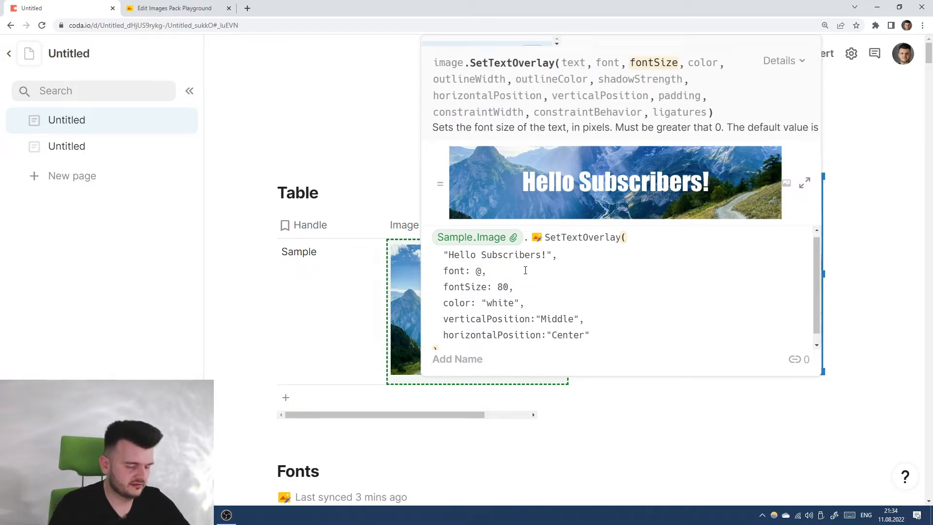
pyautogui.write('Wid')
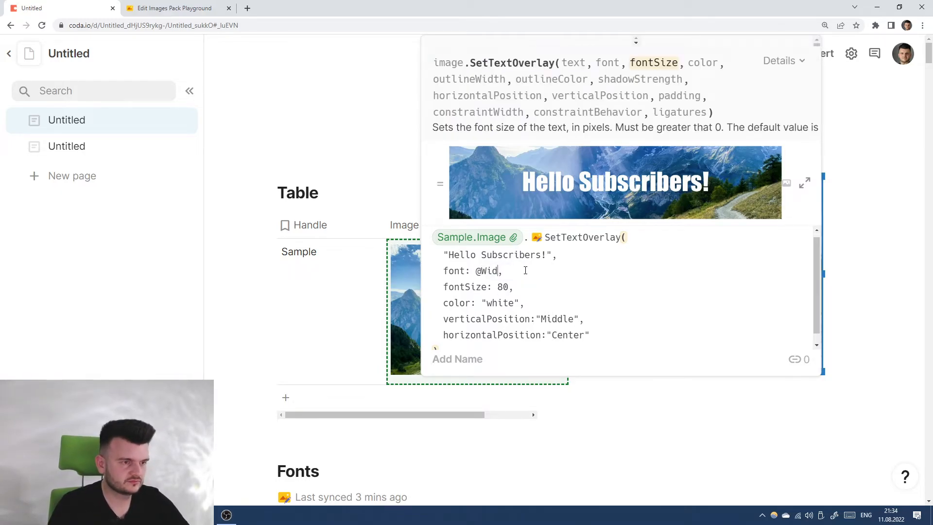
pyautogui.press('BackSpace')
pyautogui.press('BackSpace')
pyautogui.press('BackSpace')
pyautogui.write('Helvetica')
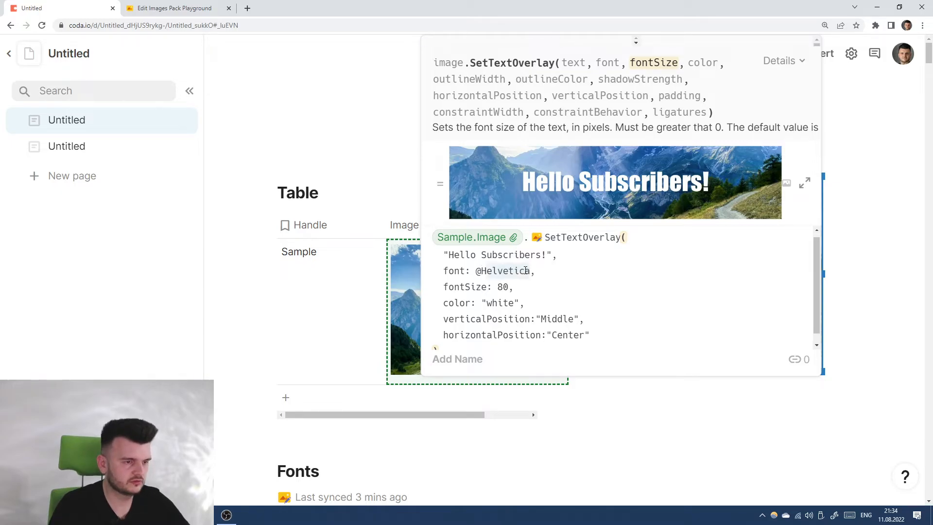
pyautogui.press('Return')
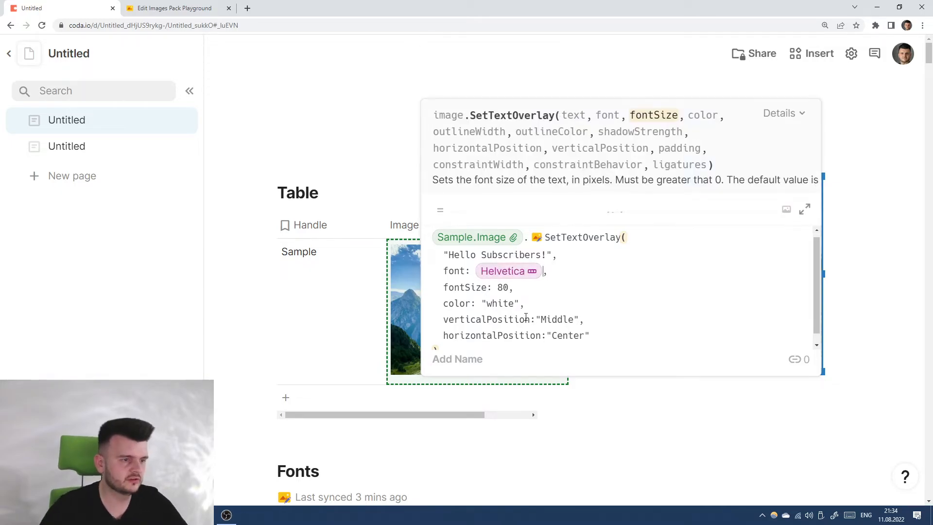
pyautogui.click(501, 287)
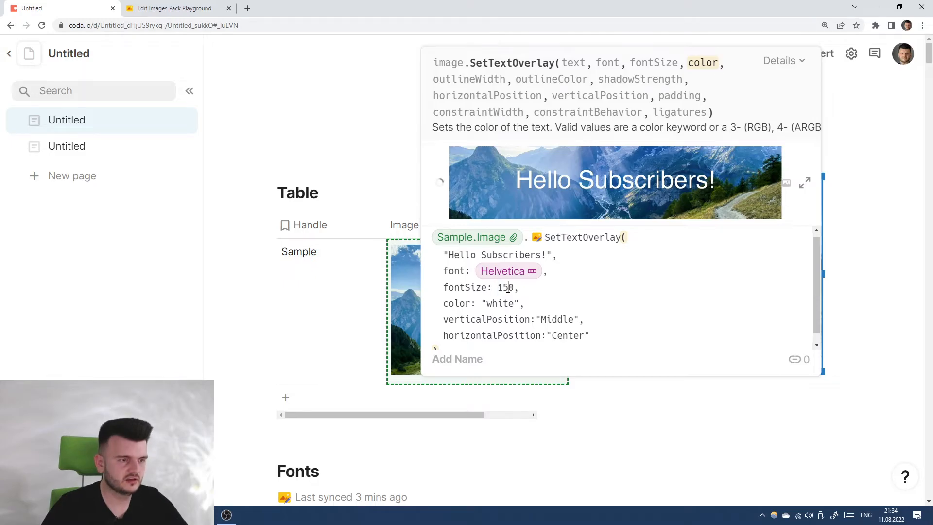
pyautogui.press('Return')
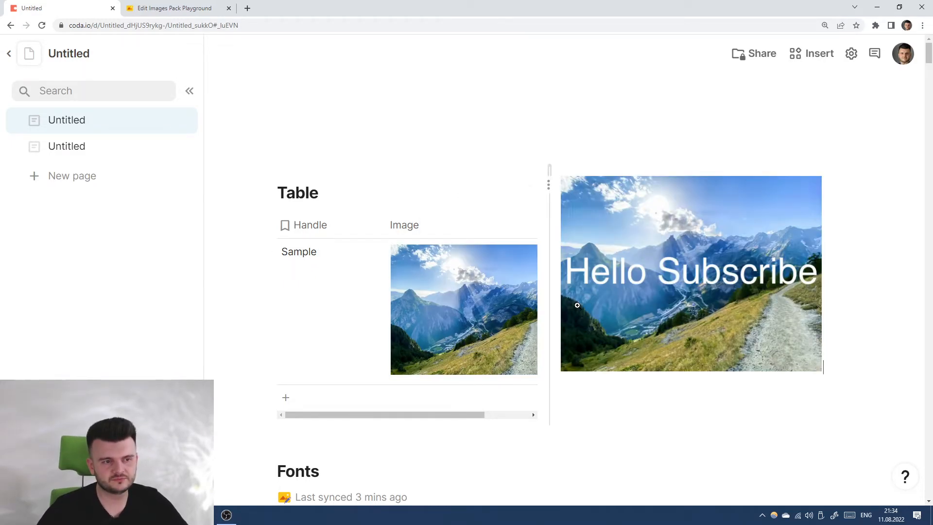
# Step: Reopen the image's formula and start a constraintBehavior parameter on a new line after horizontalPosition
pyautogui.click(773, 272)
pyautogui.click(622, 325)
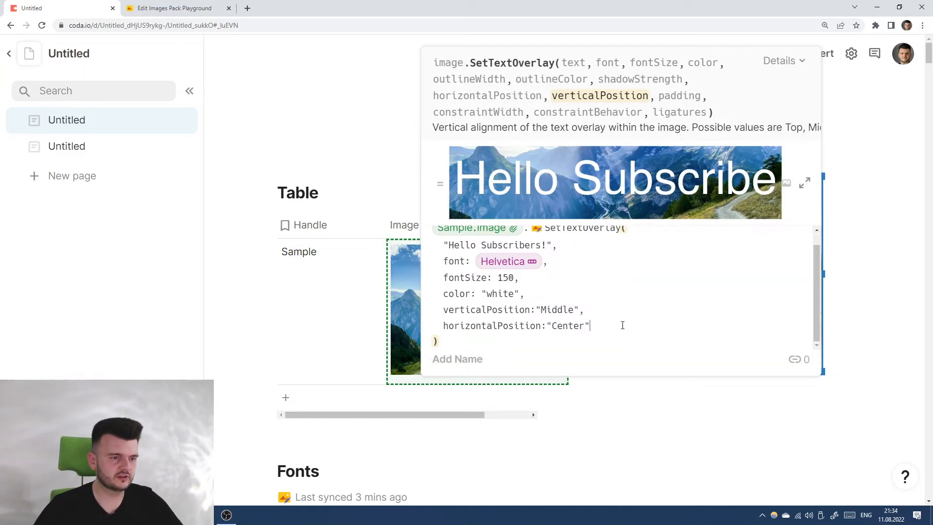
pyautogui.write(',')
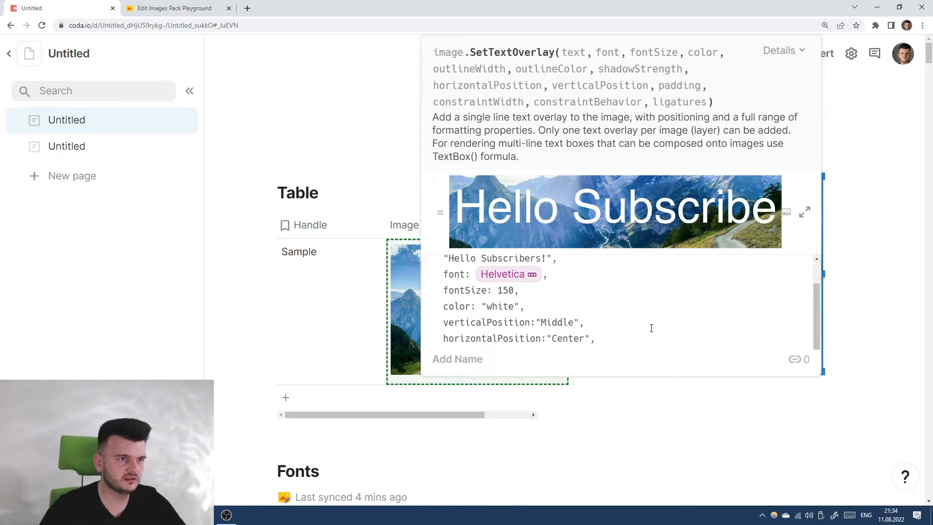
pyautogui.write(' fo')
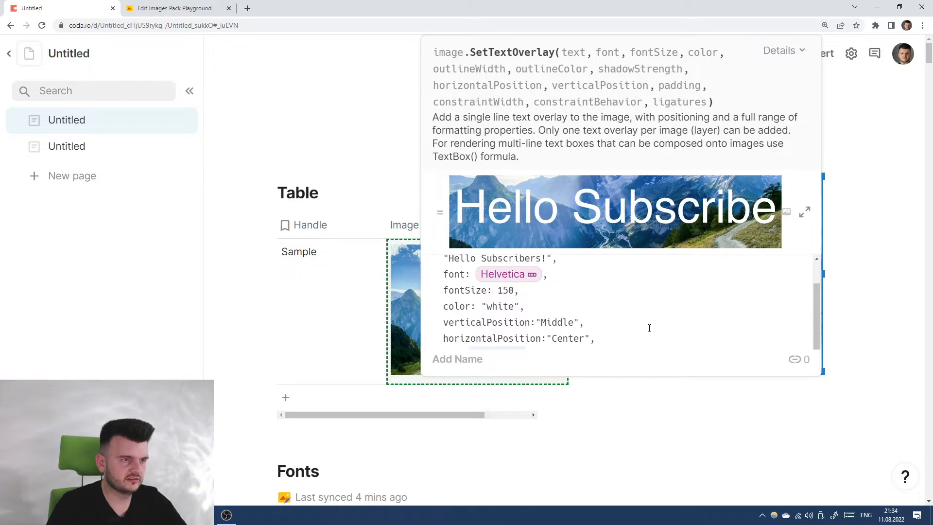
pyautogui.press('Tab')
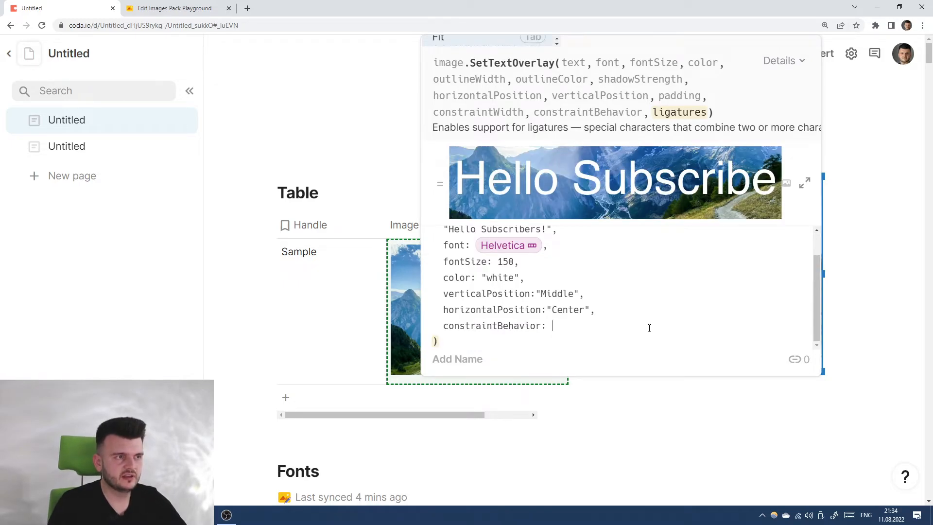
# Step: Set constraintBehavior to "Ellipsize middle" from the suggested values and apply the formula
pyautogui.press('Escape')
pyautogui.click(568, 184)
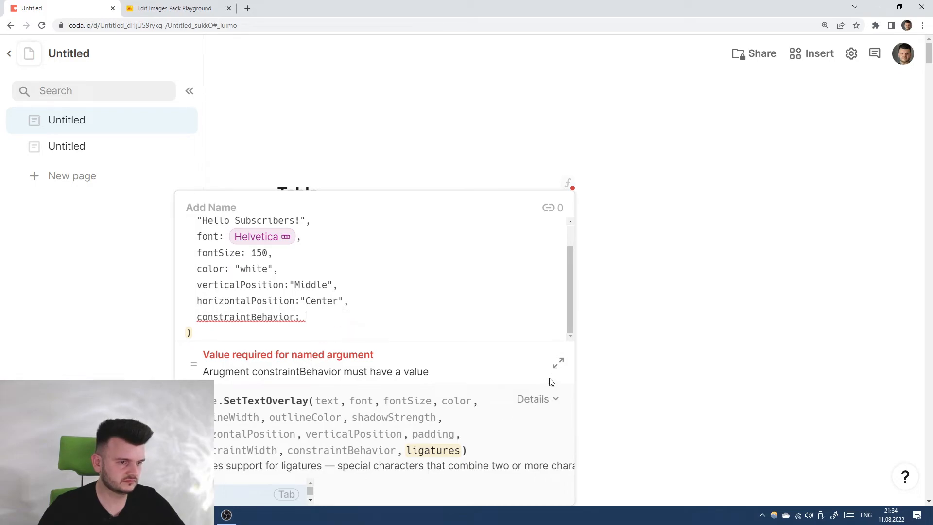
pyautogui.scroll(-1, 277, 489)
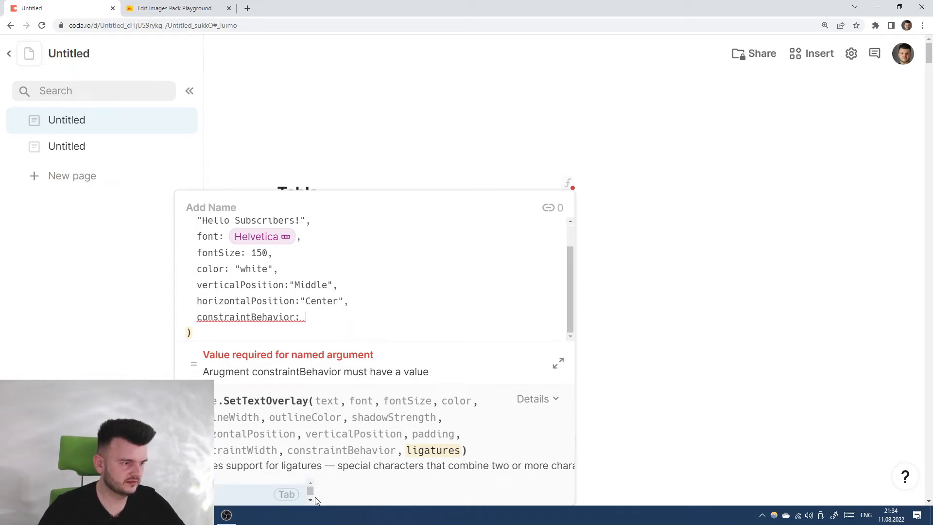
pyautogui.click(312, 501)
pyautogui.click(312, 500)
pyautogui.click(312, 501)
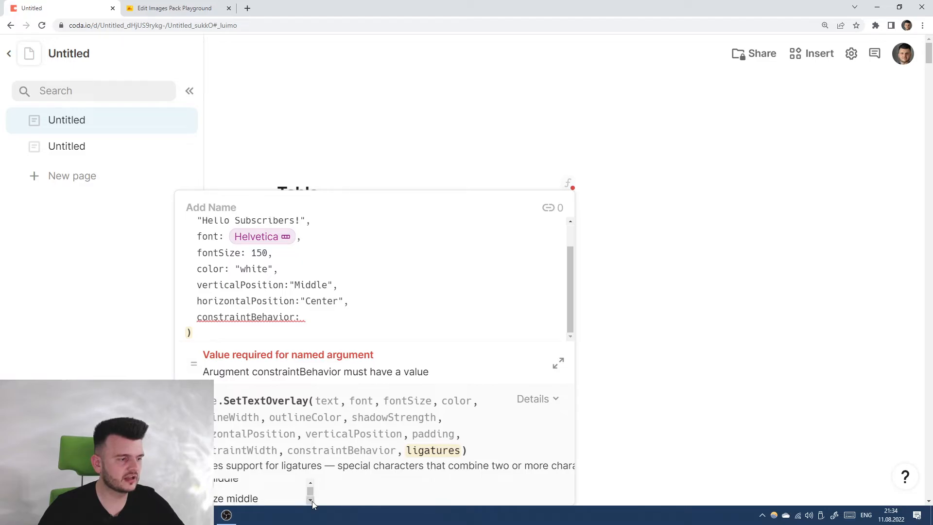
pyautogui.click(238, 497)
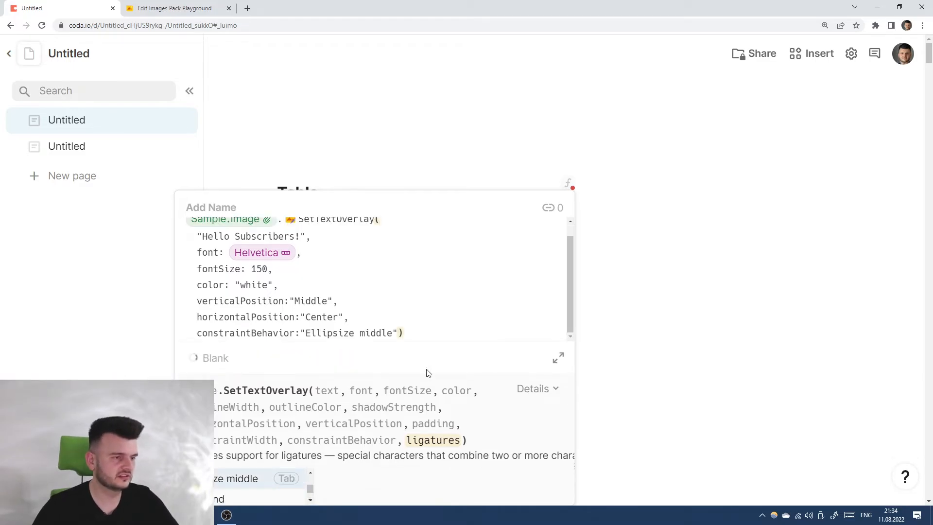
pyautogui.click(416, 330)
pyautogui.press('Return')
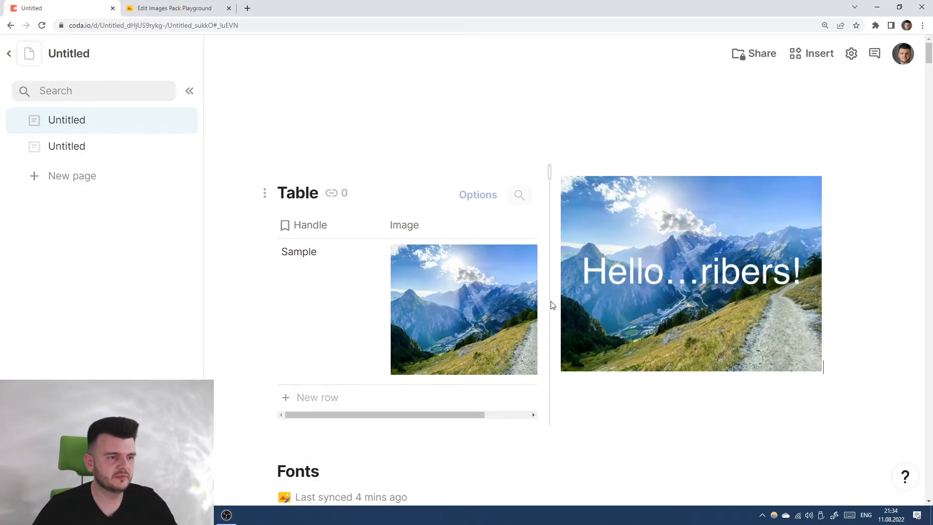
# Step: Change constraintBehavior to "Ellipsize end" in the overlay image's SetTextOverlay formula and apply it
pyautogui.click(666, 272)
pyautogui.scroll(-1, 567, 343)
pyautogui.click(618, 342)
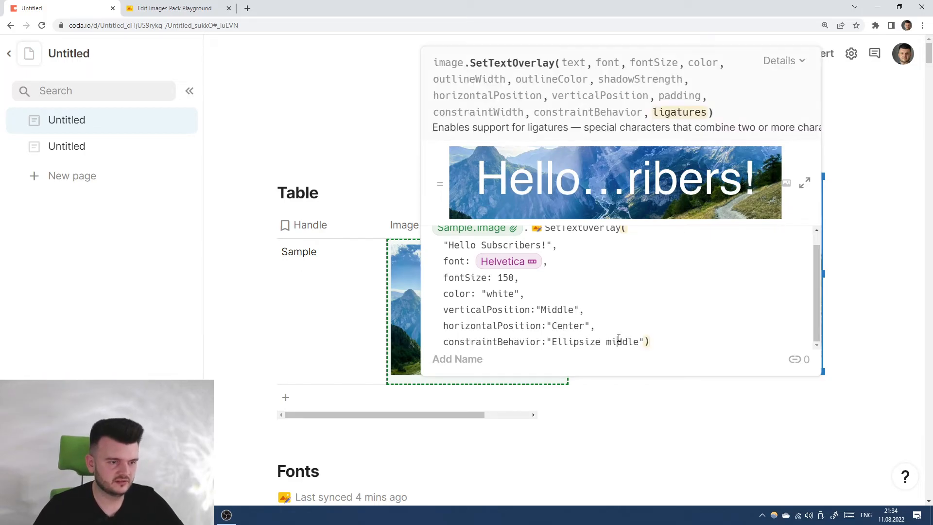
pyautogui.doubleClick(632, 342)
pyautogui.write('end')
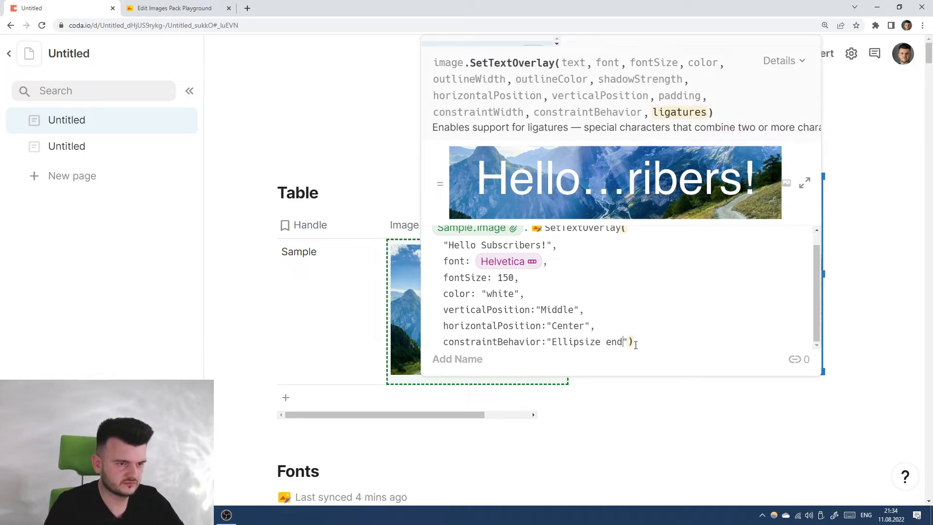
pyautogui.click(729, 297)
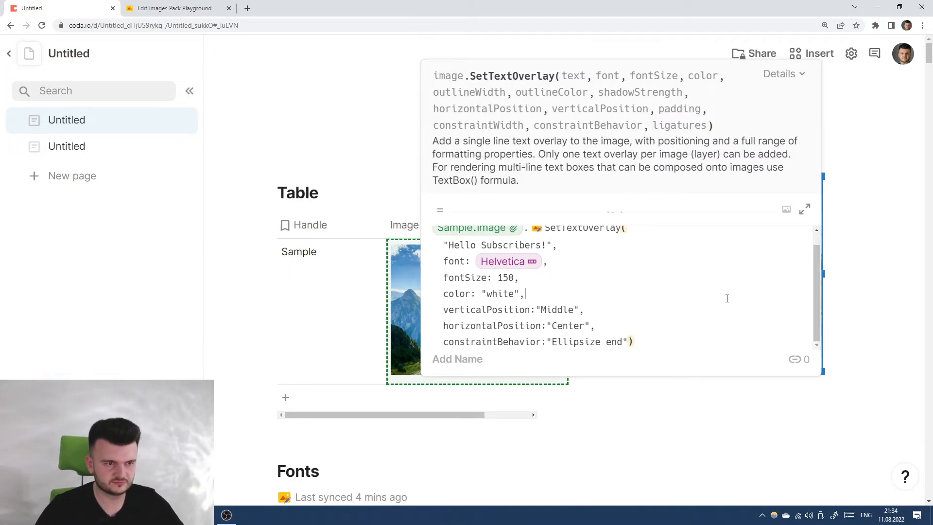
pyautogui.press('Return')
# Step: Replace the constraintBehavior value with "Fit" in the SetTextOverlay formula and apply it
pyautogui.click(598, 360)
pyautogui.scroll(-1, 587, 340)
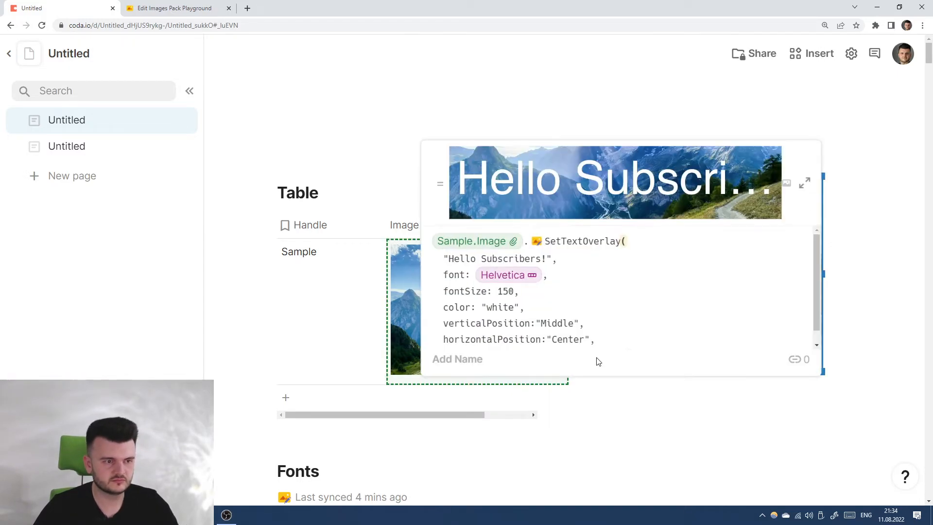
pyautogui.doubleClick(587, 341)
pyautogui.moveTo(622, 341); pyautogui.dragTo(556, 342)
pyautogui.write('Fit')
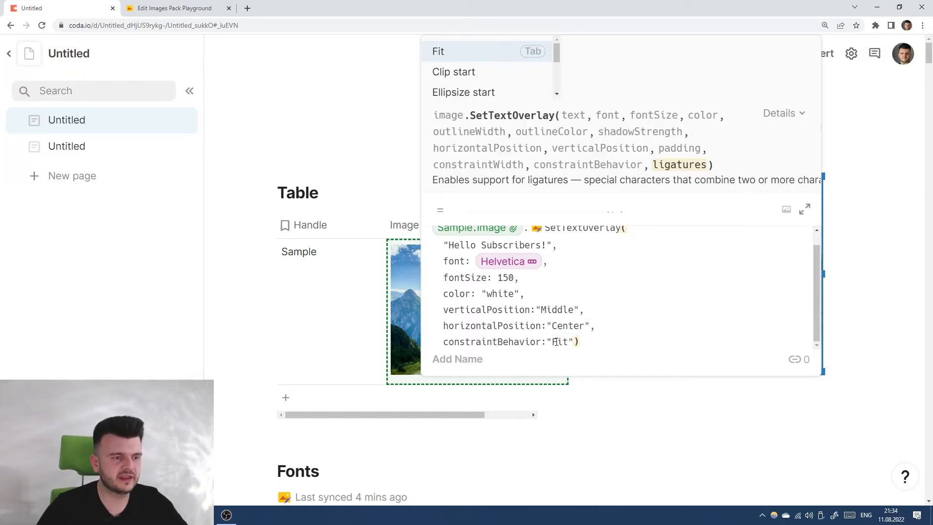
pyautogui.click(620, 291)
pyautogui.press('Return')
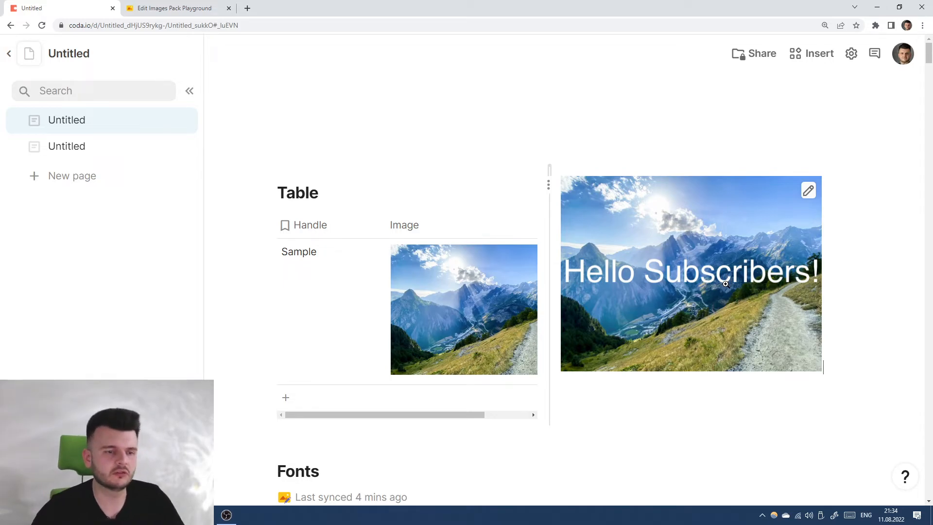
# Step: Close the overlay image's formula and collapse the Fonts table
pyautogui.click(707, 268)
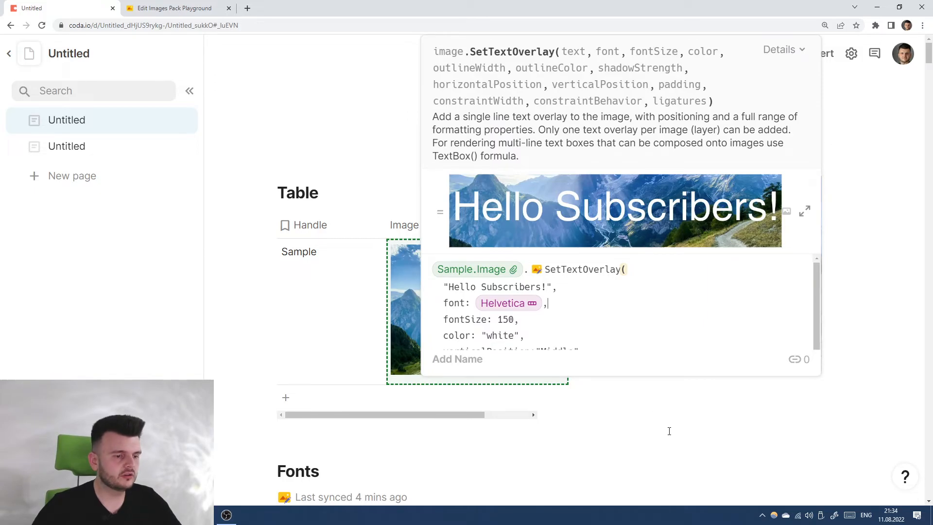
pyautogui.click(859, 110)
pyautogui.scroll(-5, 791, 271)
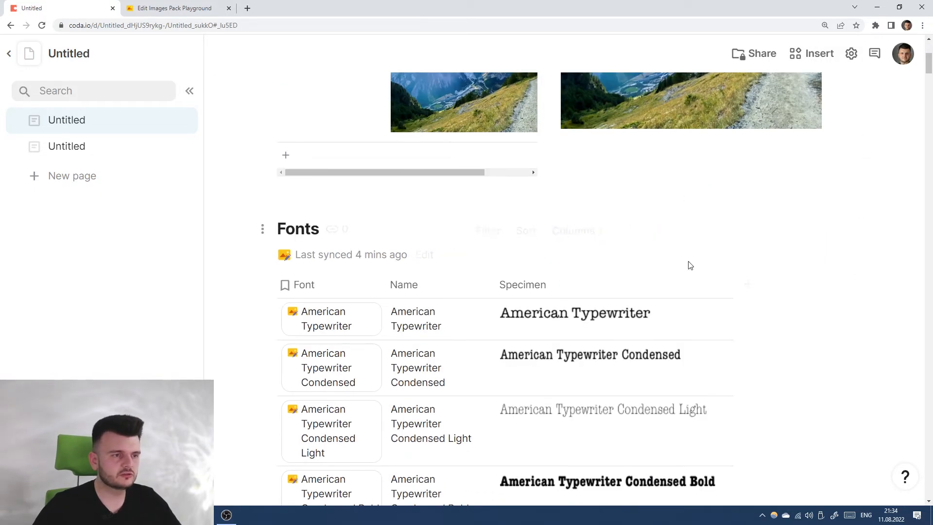
pyautogui.scroll(-4, 729, 311)
pyautogui.scroll(4, 756, 340)
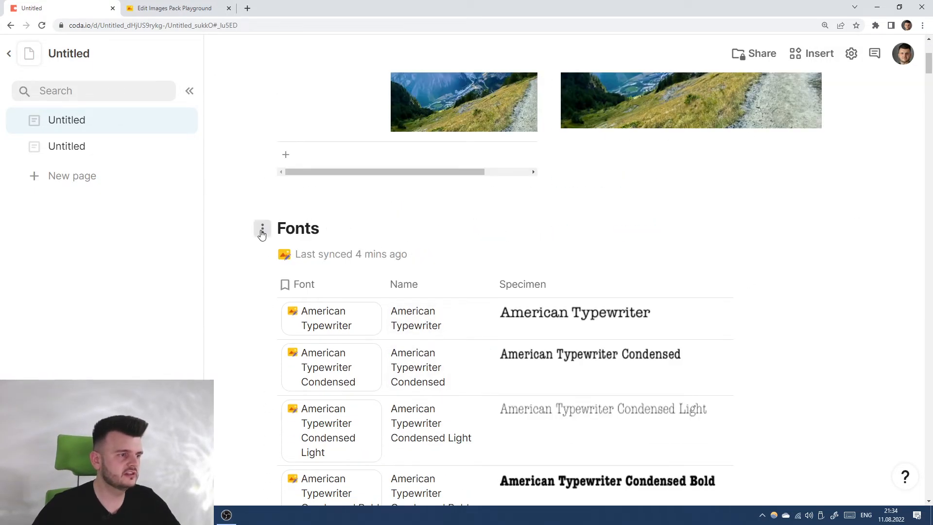
pyautogui.click(262, 231)
pyautogui.click(210, 359)
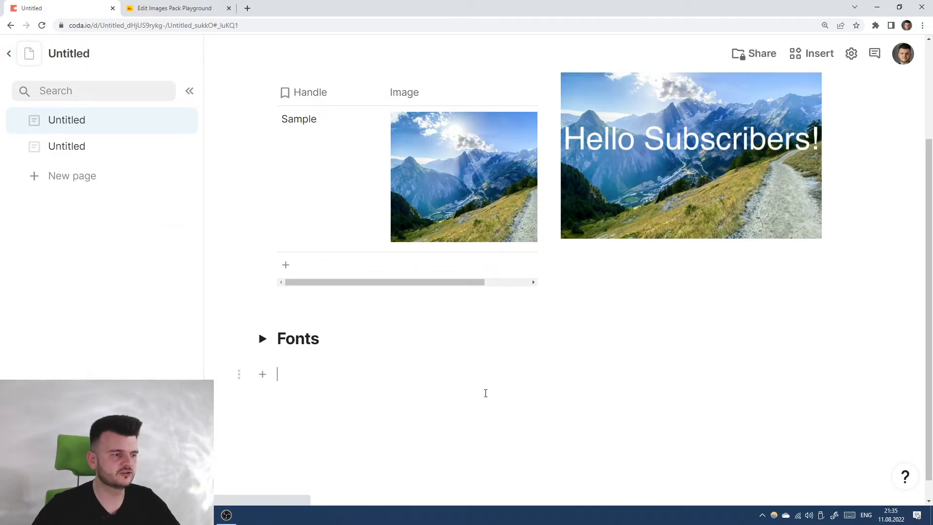
# Step: Start a new formula below the Fonts table with the MakeTextBlock function and add a line break inside its parentheses
pyautogui.write('=')
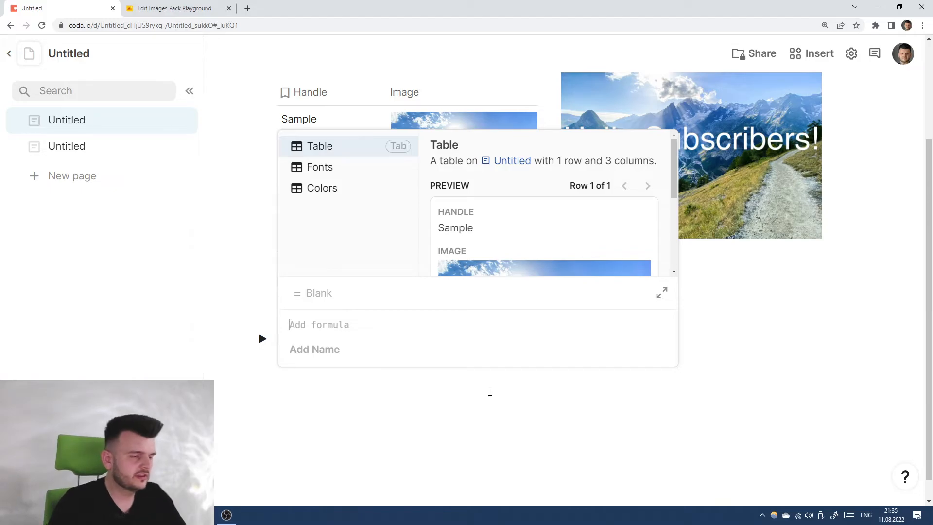
pyautogui.write('Cre')
pyautogui.press('BackSpace')
pyautogui.press('BackSpace')
pyautogui.press('BackSpace')
pyautogui.press('BackSpace')
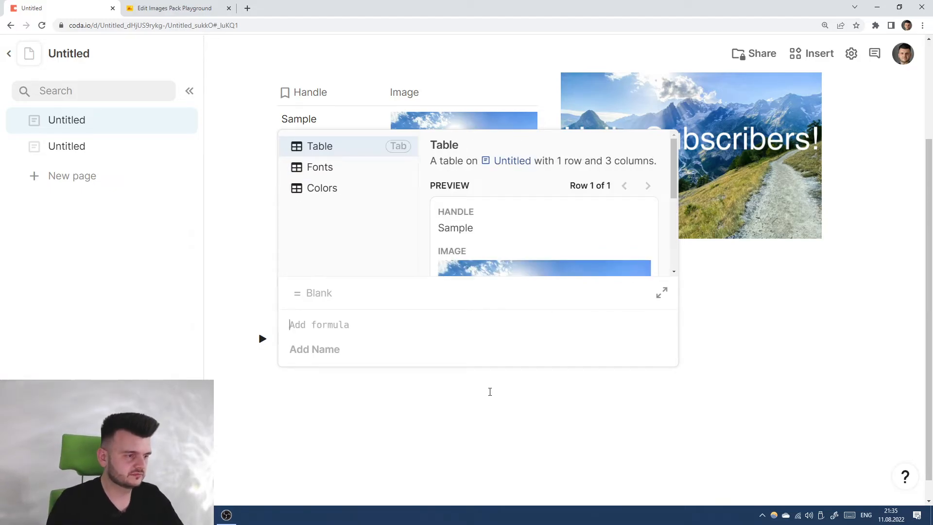
pyautogui.write('Mak')
pyautogui.press('Tab')
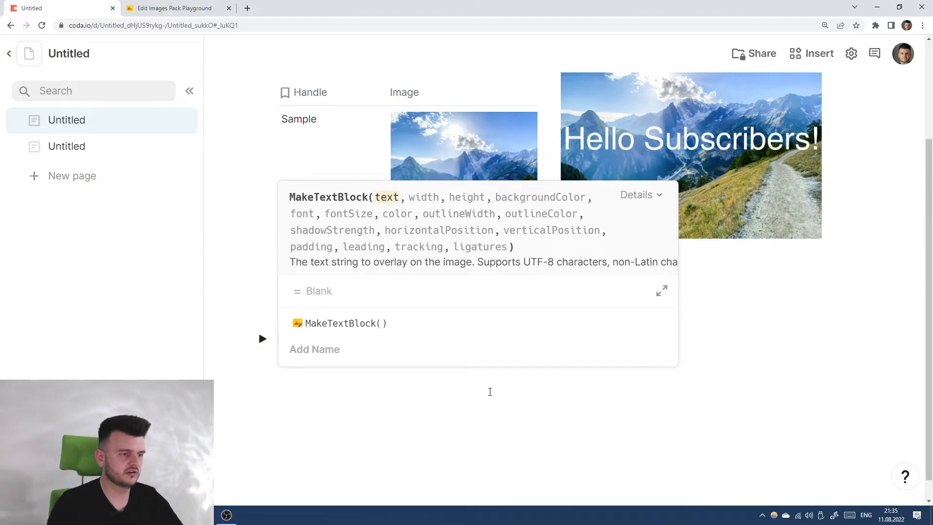
pyautogui.hotkey('shift', 'Return')
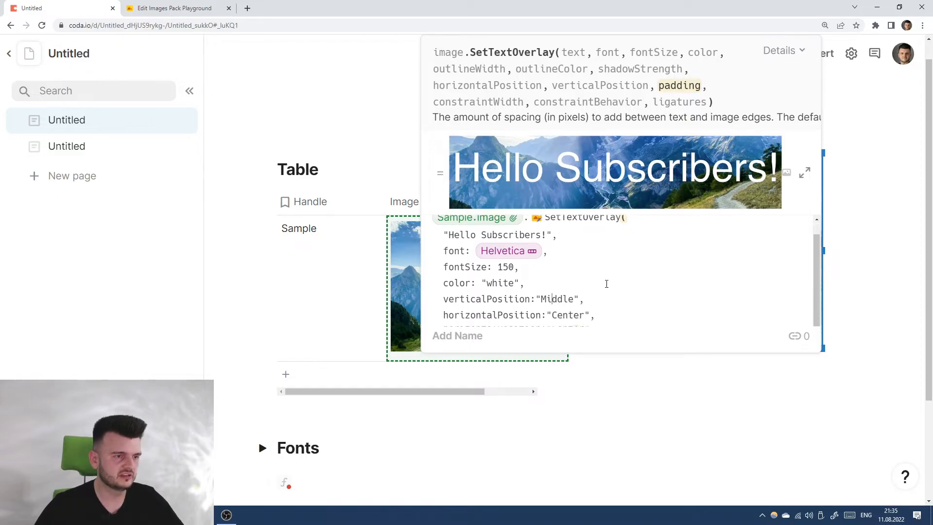
# Step: Copy all argument lines of the landscape image's SetTextOverlay formula, from "Hello Subscribers!" through constraintBehavior
pyautogui.click(641, 292)
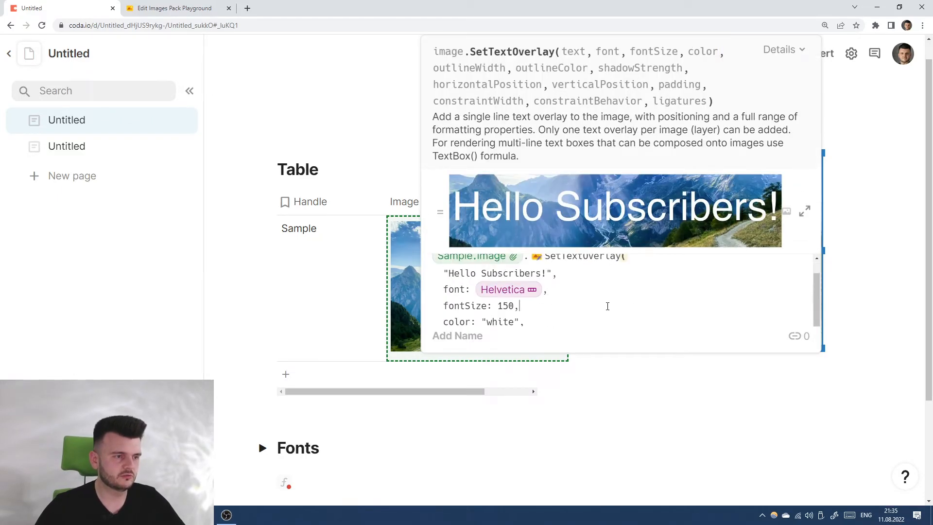
pyautogui.click(444, 273)
pyautogui.hotkey('shift', 'Down')
pyautogui.hotkey('shift', 'Down')
pyautogui.hotkey('shift', 'Down')
pyautogui.hotkey('shift', 'Down')
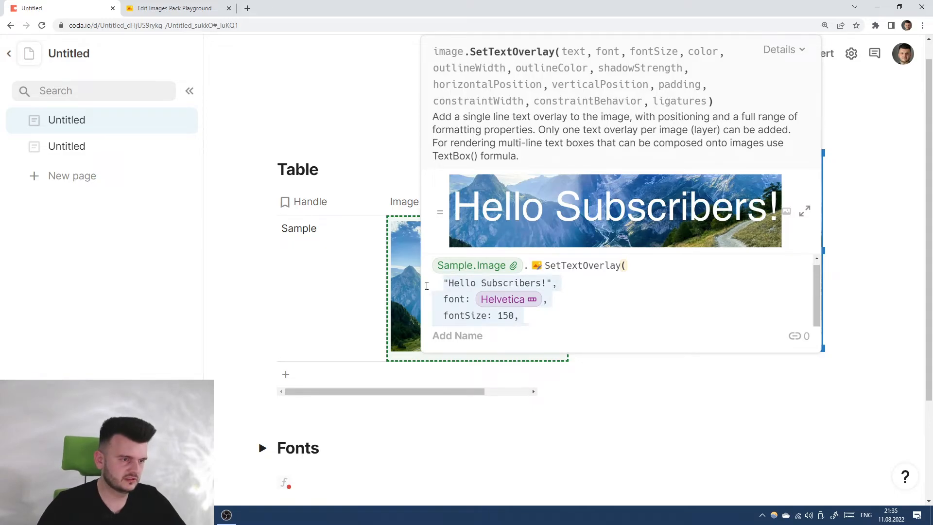
pyautogui.hotkey('ctrl', '-')
pyautogui.hotkey('shift', 'Down')
pyautogui.hotkey('shift', 'Down')
pyautogui.hotkey('shift', 'Down')
pyautogui.hotkey('ctrl', 'c')
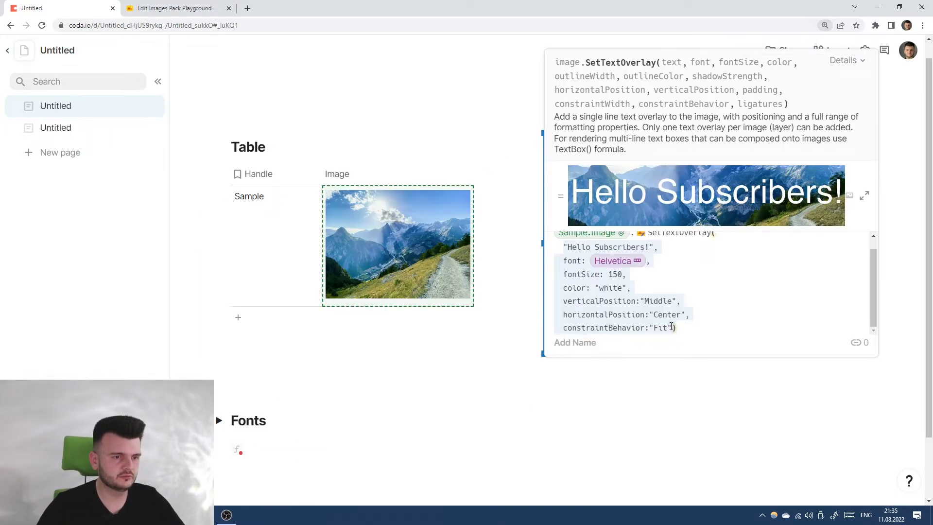
pyautogui.click(671, 327)
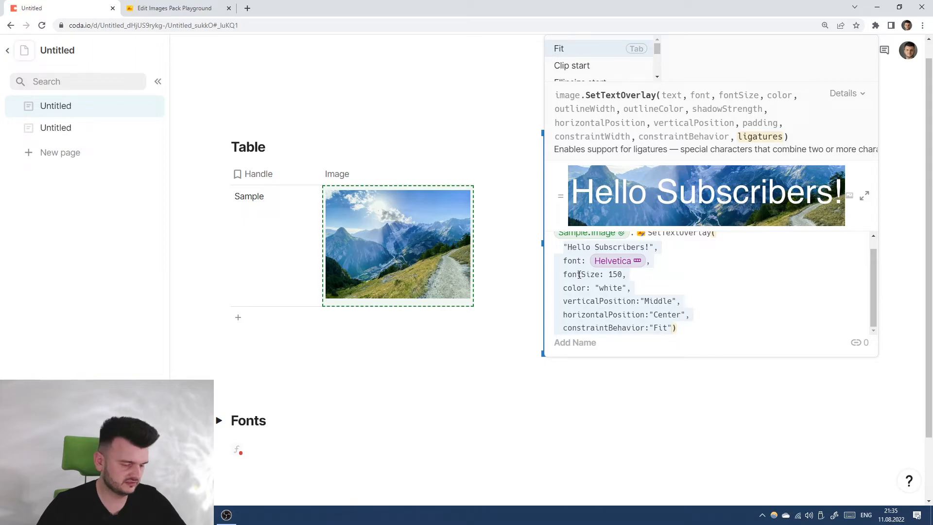
# Step: Reopen the MakeTextBlock formula below the Fonts table and paste the copied arguments between its parentheses
pyautogui.click(310, 382)
pyautogui.click(237, 449)
pyautogui.click(302, 386)
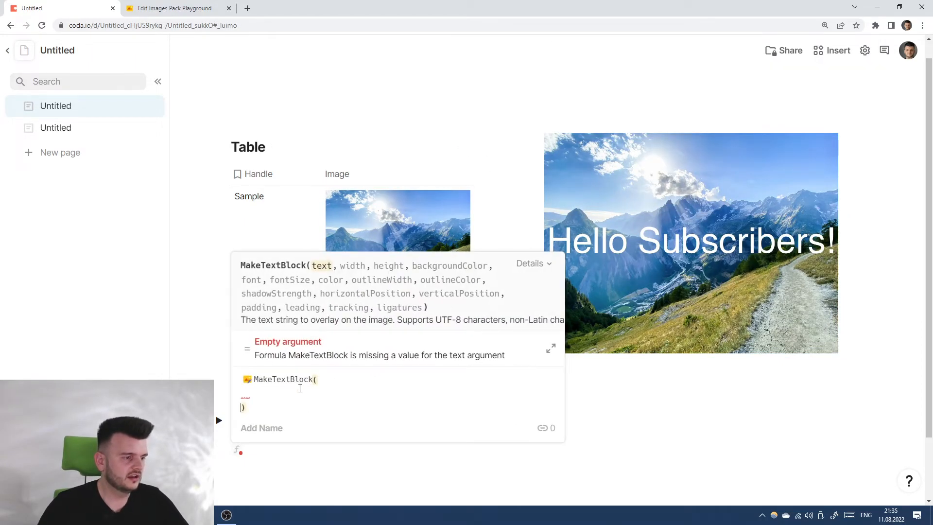
pyautogui.hotkey('ctrl', 'v')
pyautogui.click(378, 413)
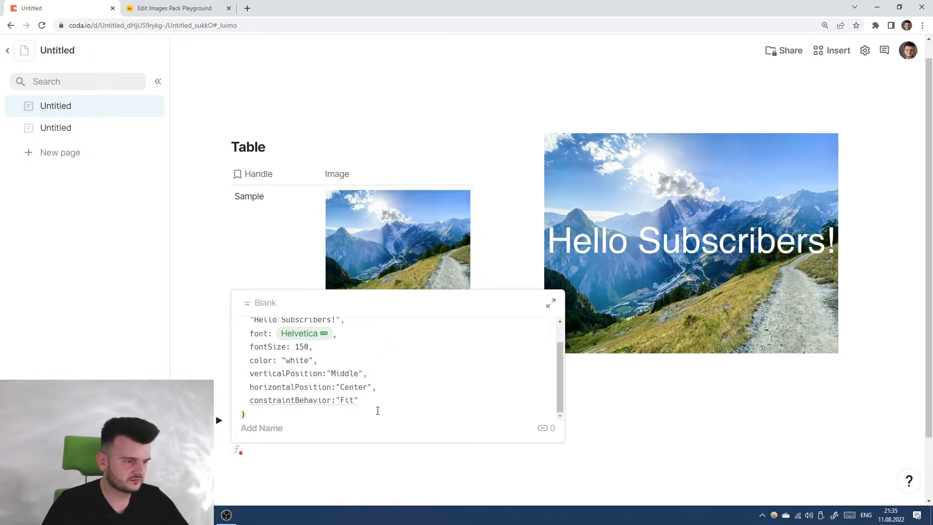
# Step: Remove the constraintBehavior argument and its preceding comma from the MakeTextBlock formula, and apply it
pyautogui.moveTo(369, 399); pyautogui.dragTo(397, 388)
pyautogui.press('BackSpace')
pyautogui.press('BackSpace')
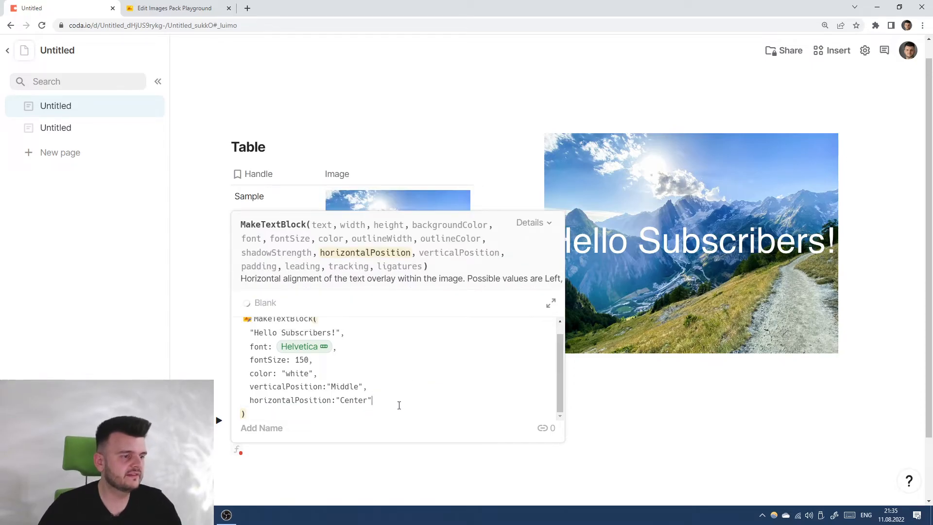
pyautogui.press('Return')
# Step: Enlarge the generated white text block image below the Fonts table to examine it, and close the preview
pyautogui.scroll(-5, 381, 395)
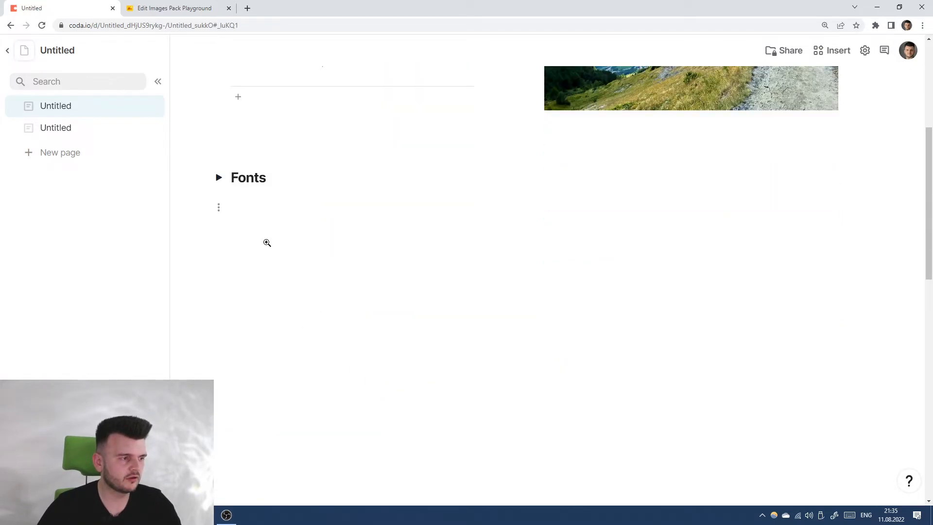
pyautogui.click(266, 222)
pyautogui.rightClick(508, 236)
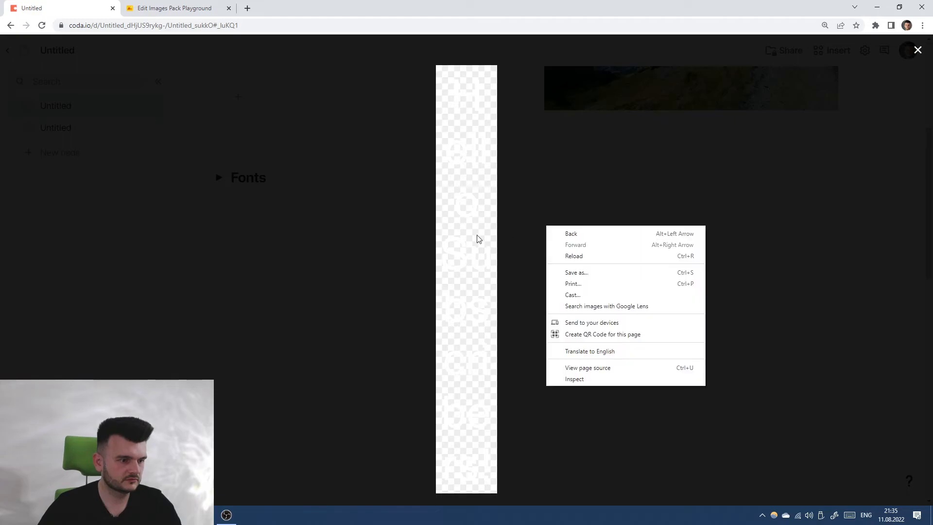
pyautogui.click(535, 182)
# Step: Add a width parameter of 1000 on a new line after horizontalPosition in the MakeTextBlock formula
pyautogui.click(264, 234)
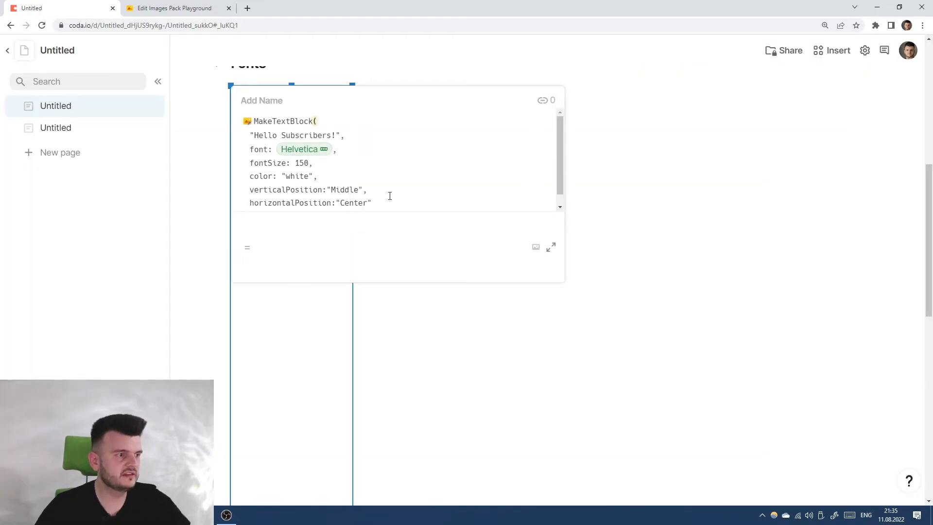
pyautogui.scroll(-1, 369, 180)
pyautogui.click(383, 190)
pyautogui.write(',')
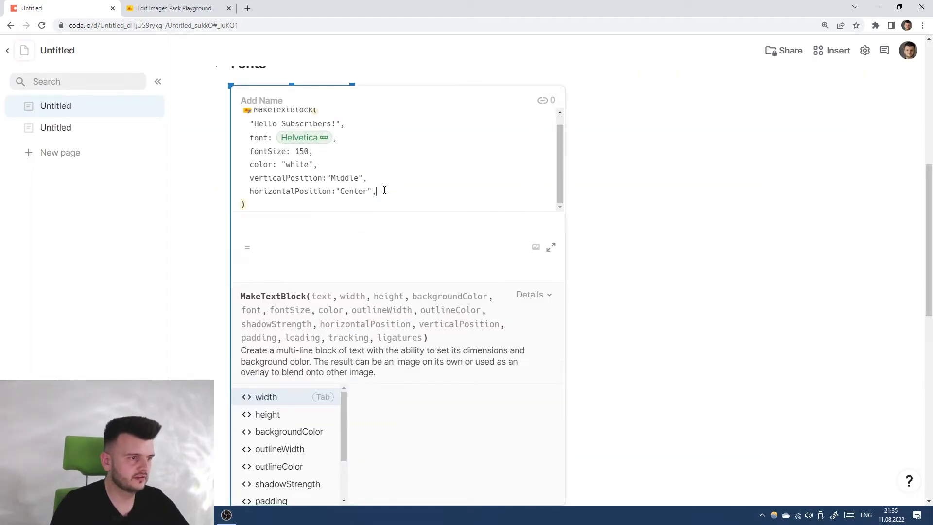
pyautogui.hotkey('shift', 'Return')
pyautogui.write('width')
pyautogui.press('Tab')
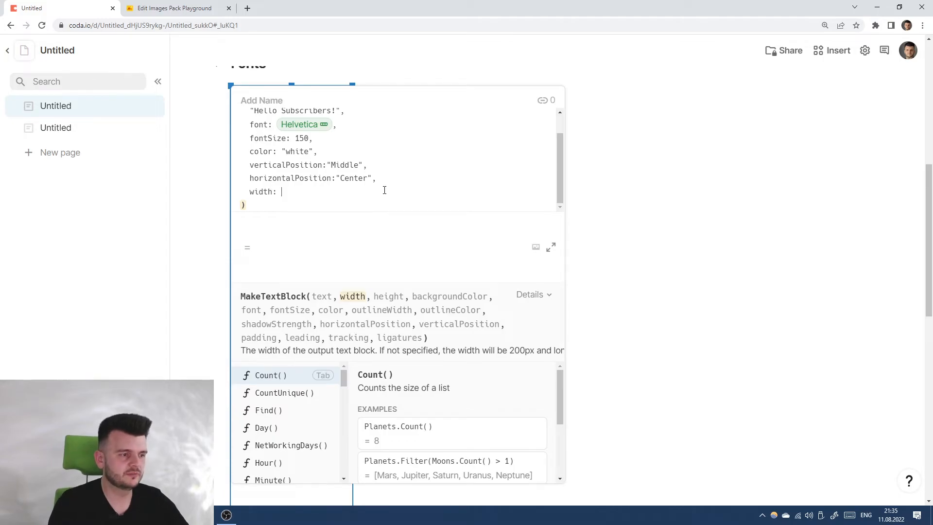
pyautogui.write('1000')
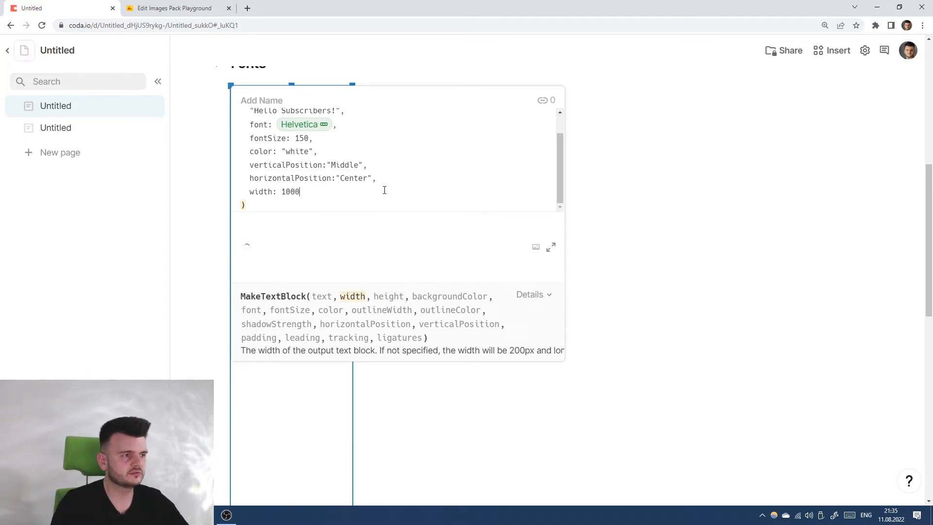
# Step: Set the text block's color to "black" and apply the formula
pyautogui.click(293, 153)
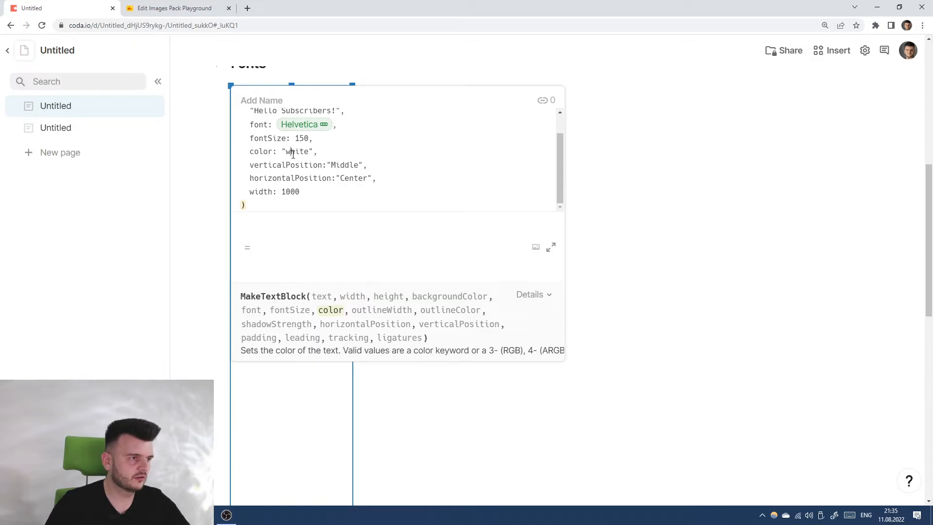
pyautogui.doubleClick(297, 156)
pyautogui.write('black')
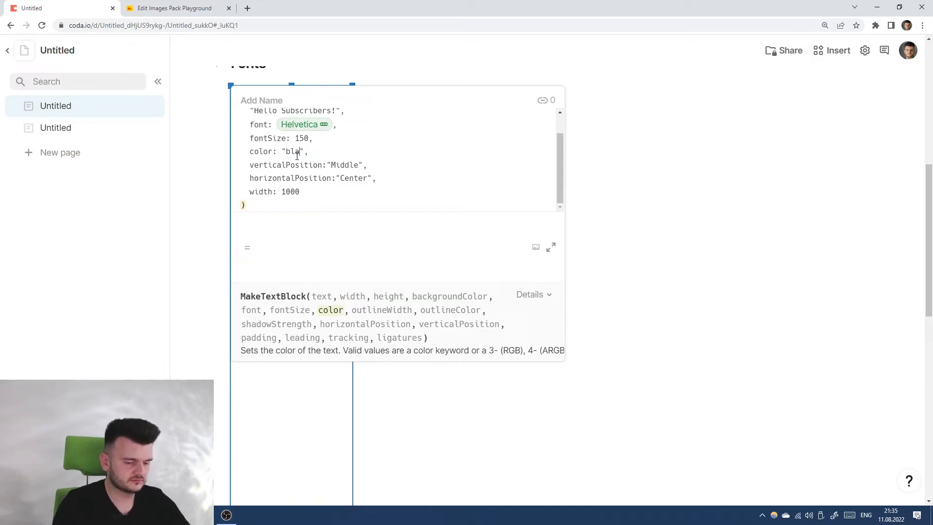
pyautogui.press('Return')
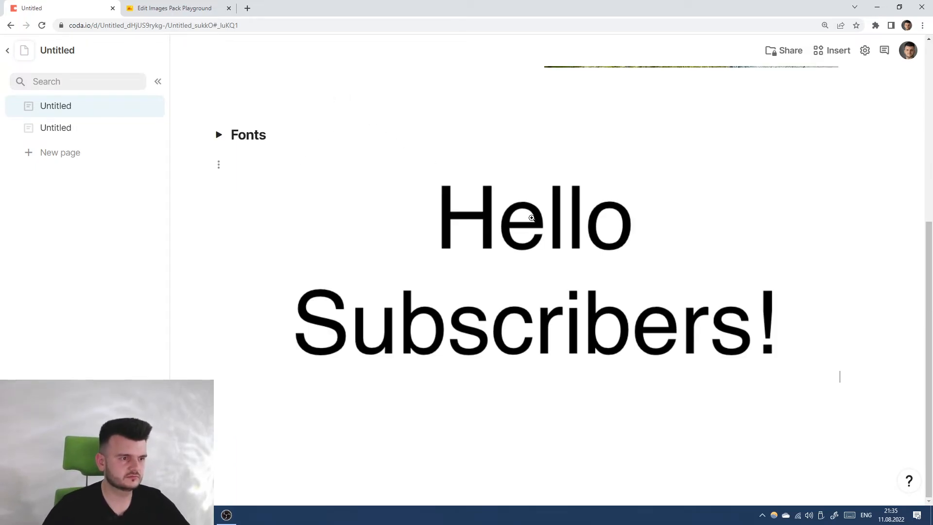
# Step: Enlarge the black "Hello Subscribers!" text block to examine it, and close the preview
pyautogui.click(529, 216)
pyautogui.rightClick(818, 229)
pyautogui.rightClick(537, 270)
pyautogui.click(559, 243)
pyautogui.click(532, 142)
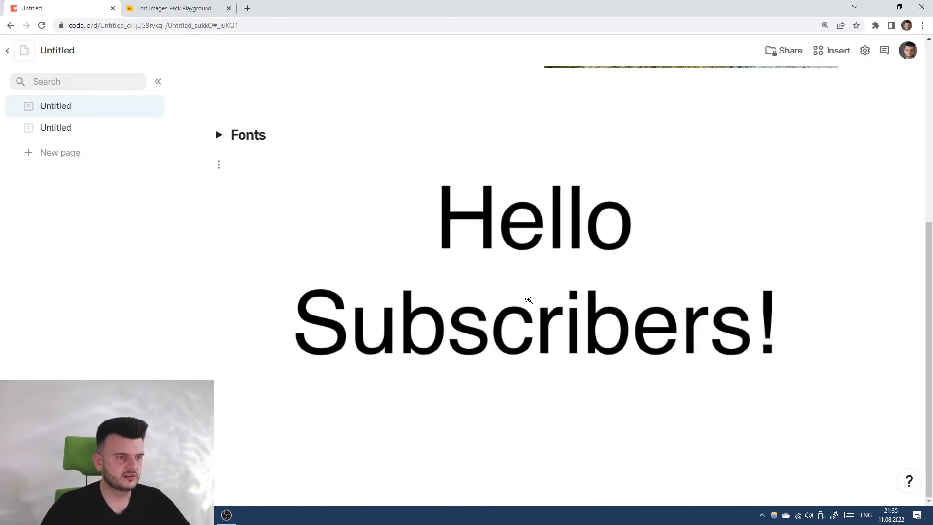
# Step: Delete the verticalPosition and horizontalPosition arguments from the MakeTextBlock formula
pyautogui.click(529, 299)
pyautogui.scroll(-1, 322, 316)
pyautogui.moveTo(391, 331); pyautogui.dragTo(392, 307)
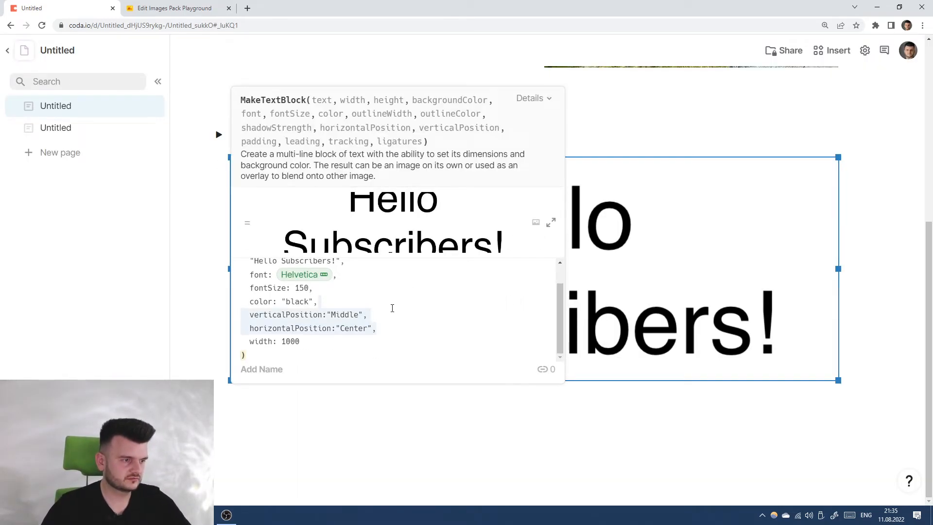
pyautogui.press('BackSpace')
# Step: Reduce the text block's fontSize to 80 in the MakeTextBlock formula
pyautogui.click(290, 340)
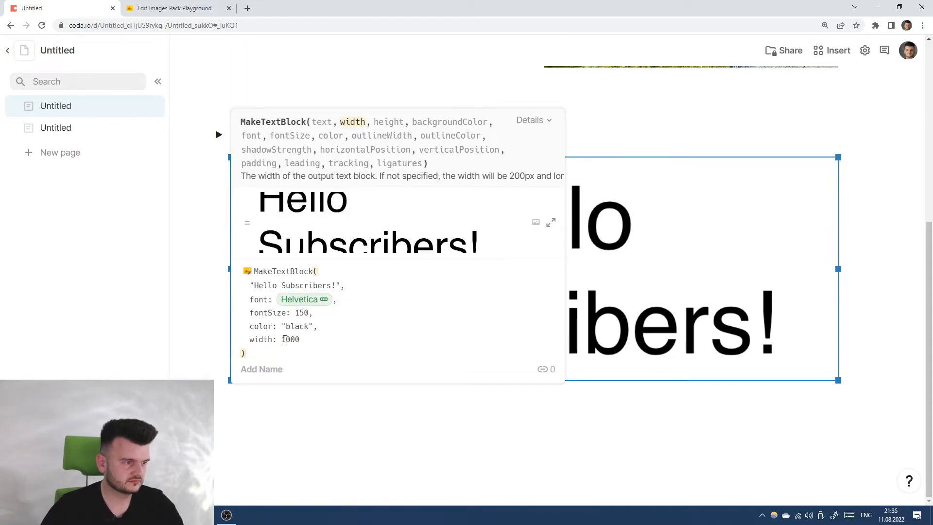
pyautogui.click(305, 312)
pyautogui.press('BackSpace')
pyautogui.press('BackSpace')
pyautogui.write('80')
pyautogui.press('BackSpace')
# Step: Set the text block's width to 500 in the MakeTextBlock formula and apply it
pyautogui.click(294, 339)
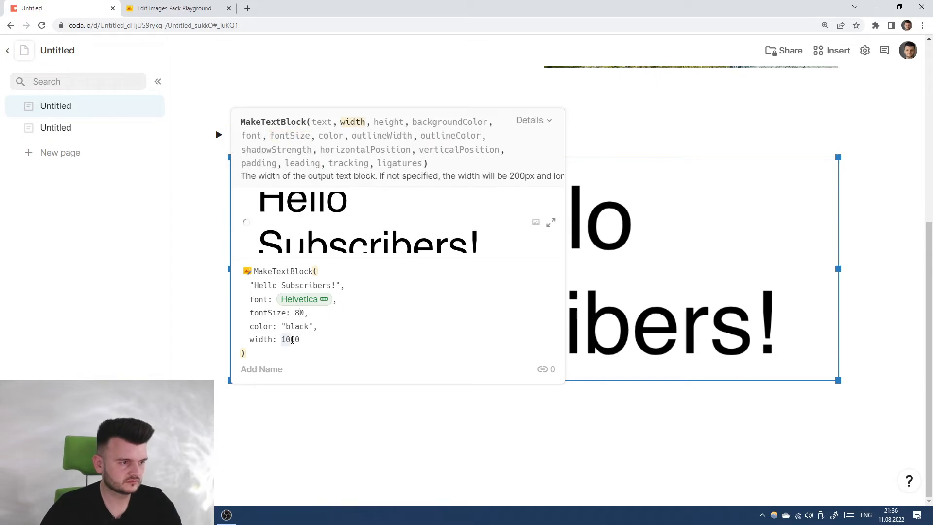
pyautogui.press('BackSpace')
pyautogui.press('BackSpace')
pyautogui.press('BackSpace')
pyautogui.write('540')
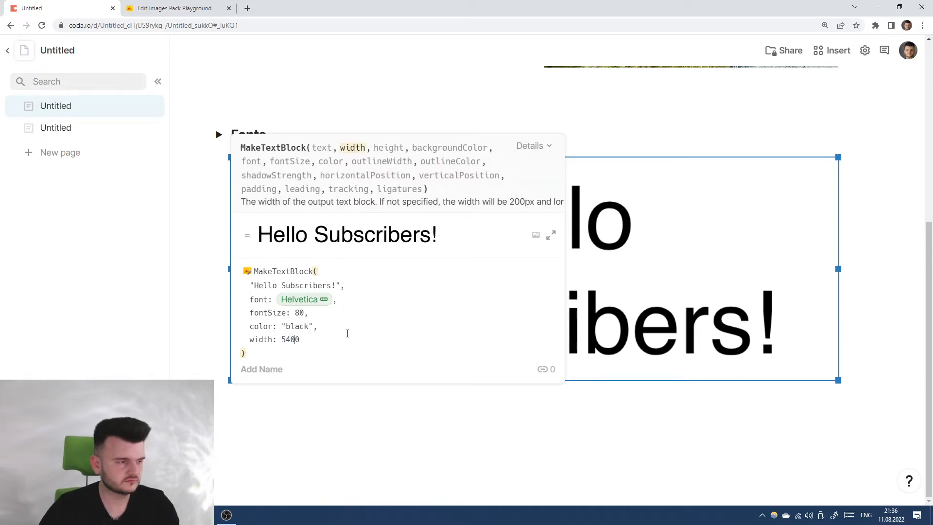
pyautogui.press('BackSpace')
pyautogui.press('BackSpace')
pyautogui.write('0')
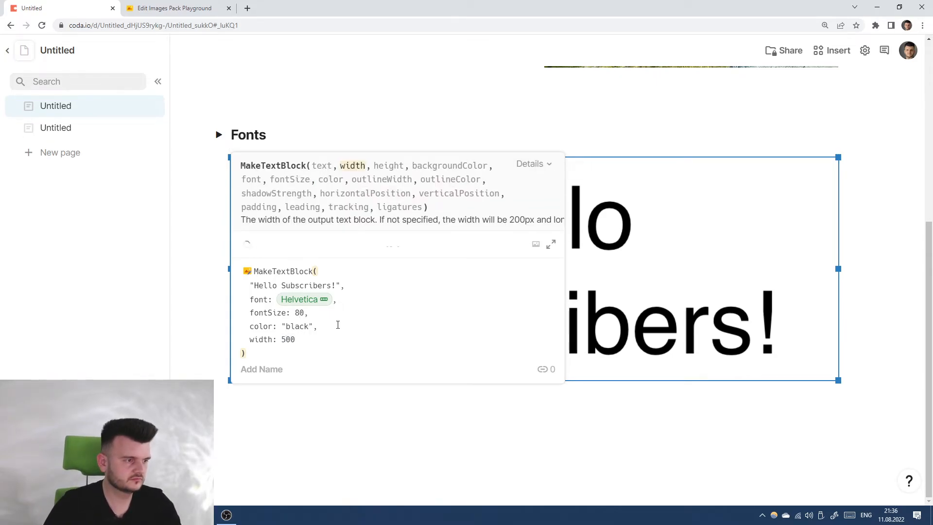
pyautogui.press('Return')
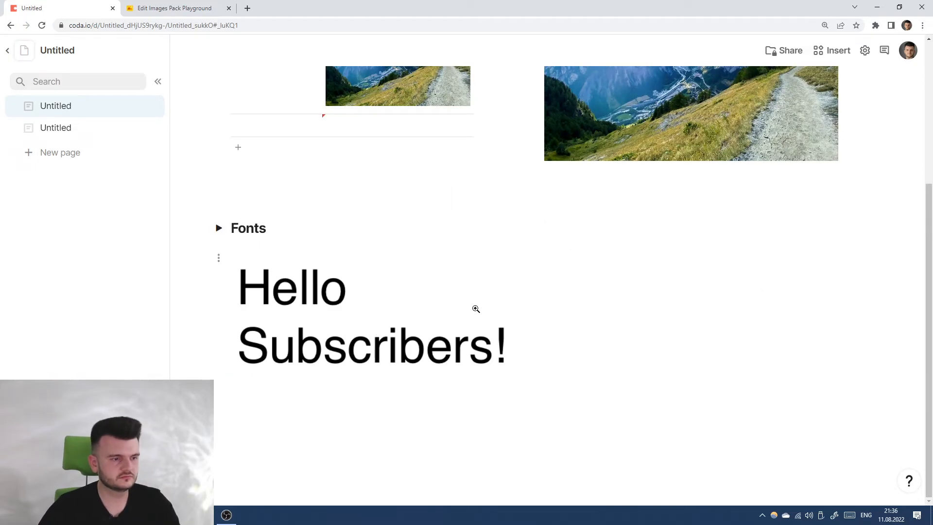
# Step: Reopen the "Hello Subscribers!" text block's formula to examine how MakeTextBlock is described and which arguments it uses
pyautogui.click(477, 309)
pyautogui.click(706, 269)
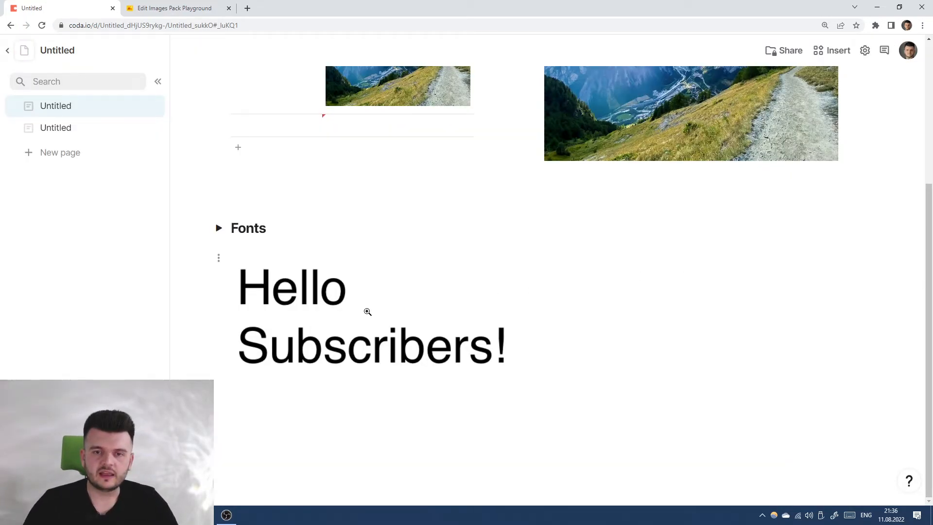
pyautogui.click(387, 312)
pyautogui.moveTo(282, 208); pyautogui.dragTo(291, 218)
pyautogui.click(295, 227)
pyautogui.click(307, 180)
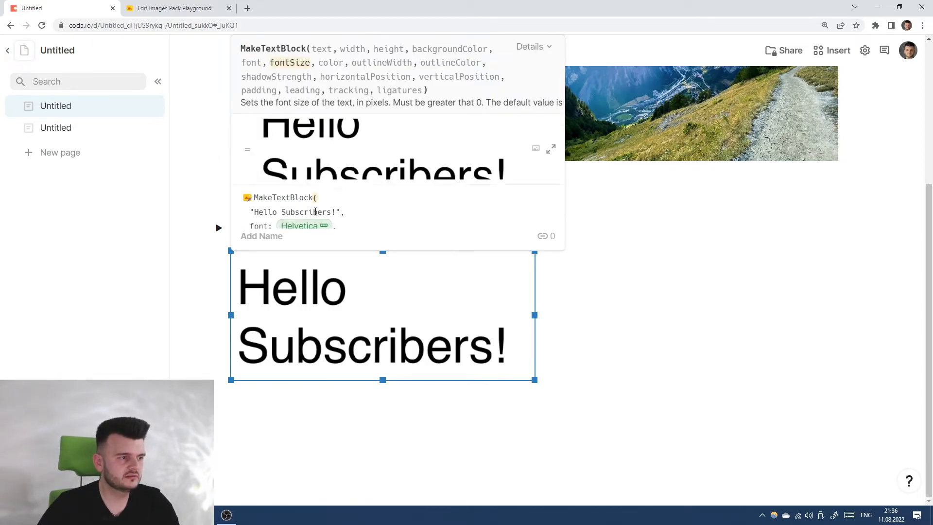
pyautogui.click(460, 220)
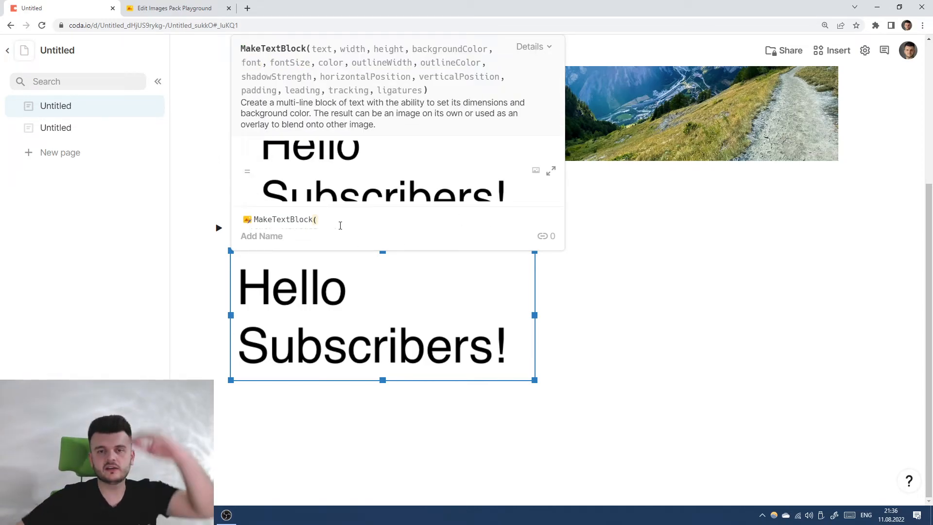
pyautogui.click(639, 334)
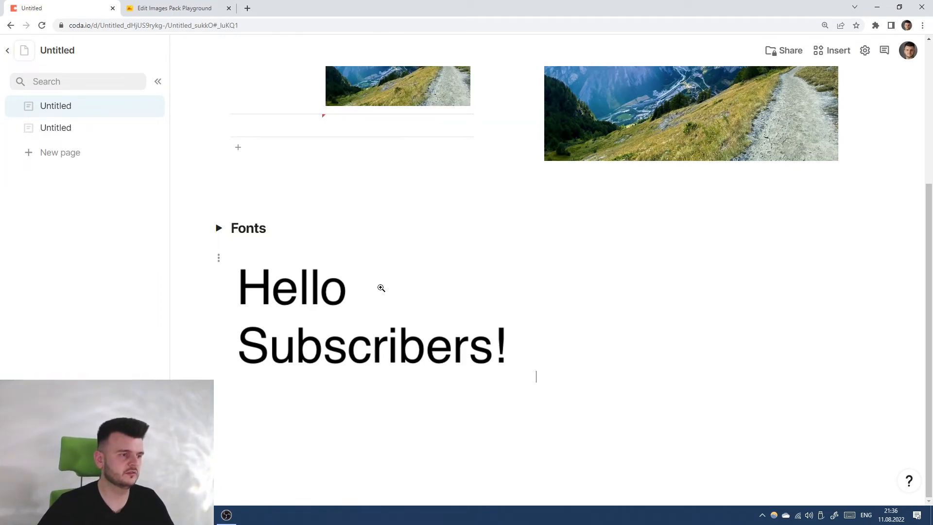
pyautogui.click(390, 284)
pyautogui.click(351, 208)
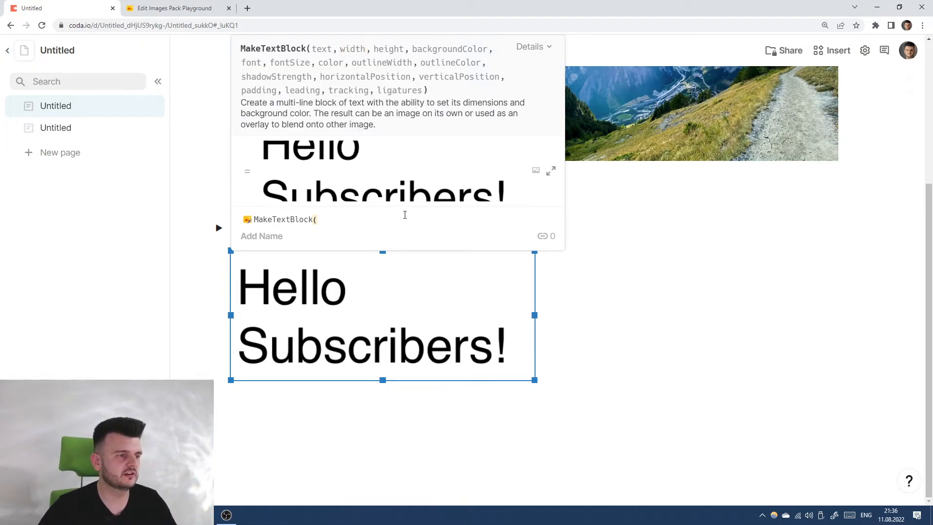
pyautogui.click(724, 279)
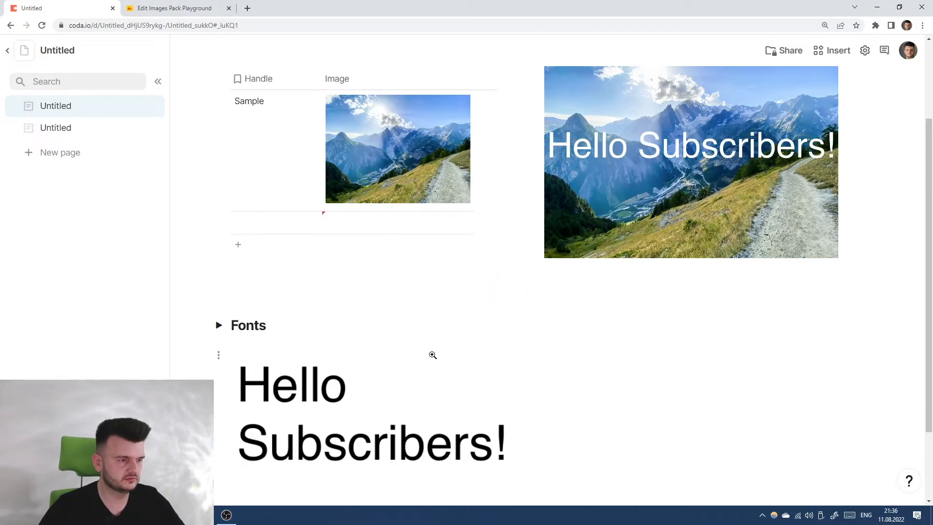
pyautogui.click(419, 361)
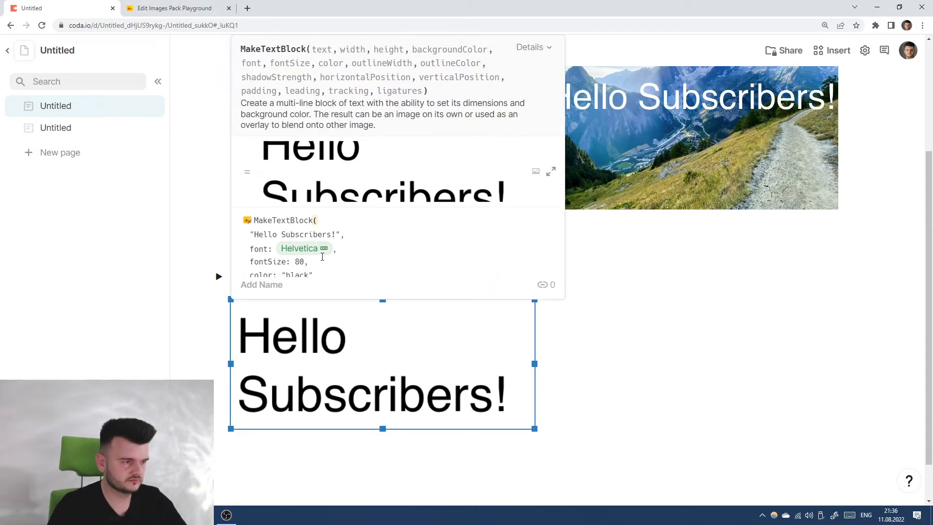
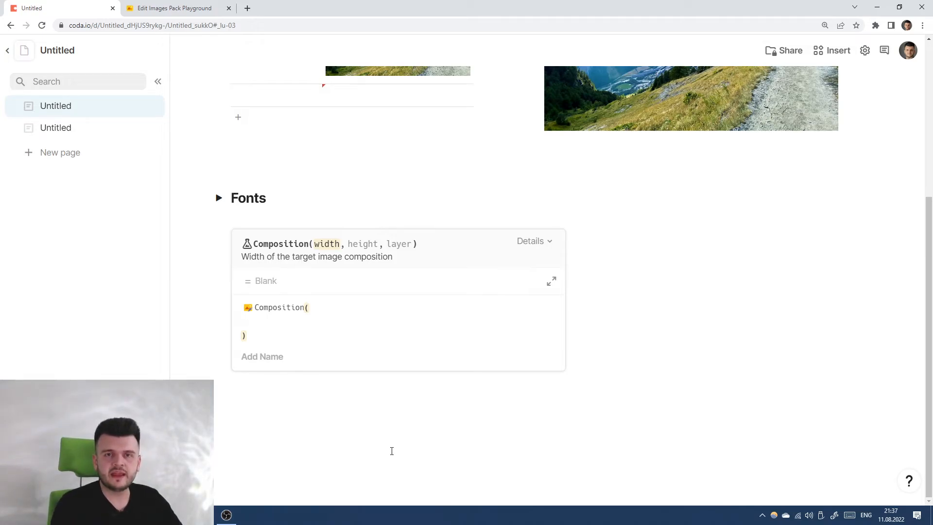
pyautogui.write('1920')
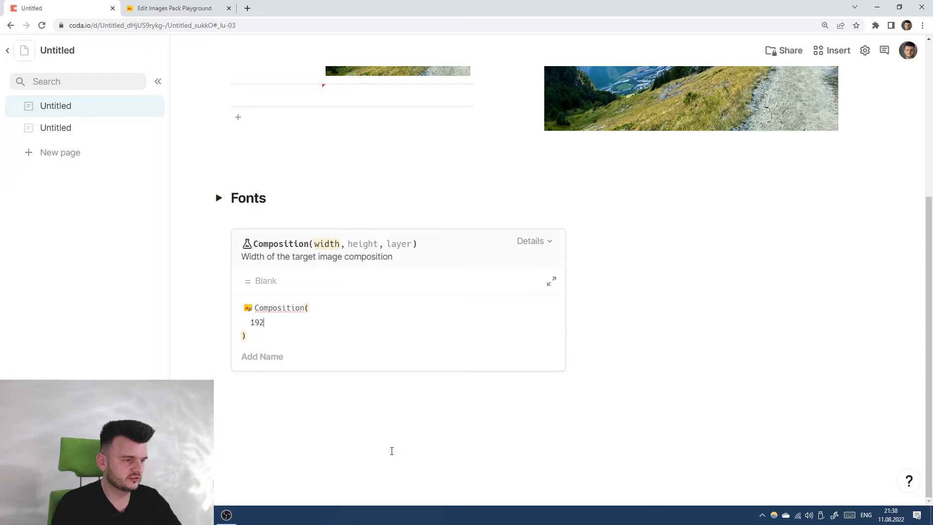
pyautogui.press('BackSpace')
pyautogui.press('BackSpace')
pyautogui.press('BackSpace')
pyautogui.press('BackSpace')
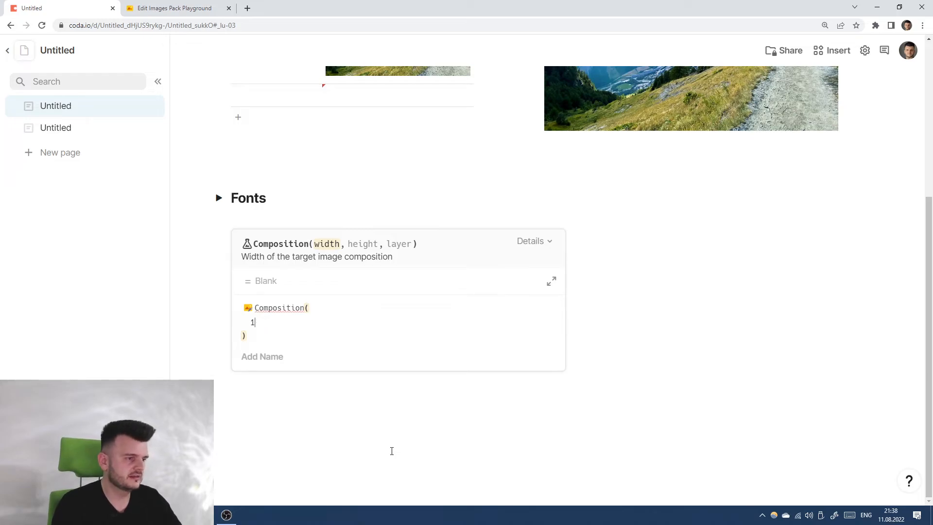
# Step: Give the Composition formula a size of 800 by 600 with Sample.Image as its layer, and apply it
pyautogui.write('800, 600,')
pyautogui.hotkey('shift', 'Return')
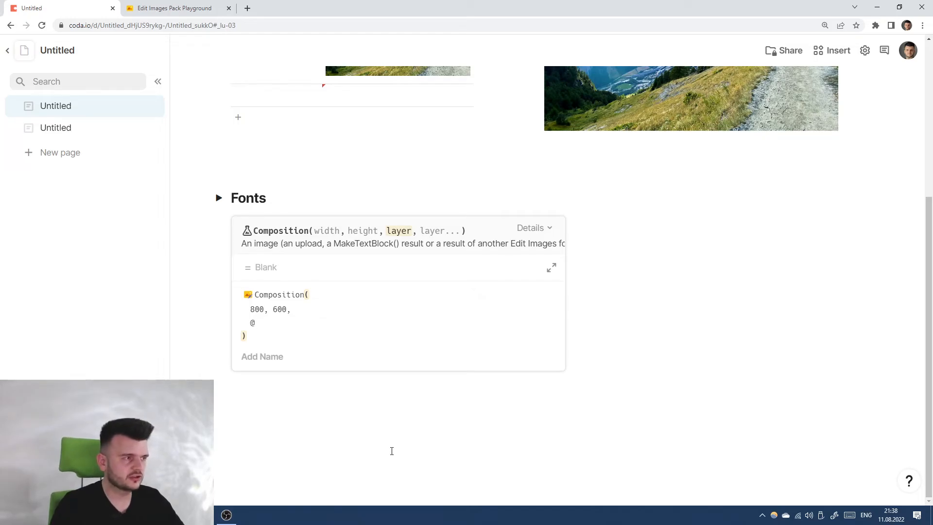
pyautogui.write('ima')
pyautogui.press('BackSpace')
pyautogui.press('BackSpace')
pyautogui.press('BackSpace')
pyautogui.write('Sa')
pyautogui.press('Tab')
pyautogui.write('.i')
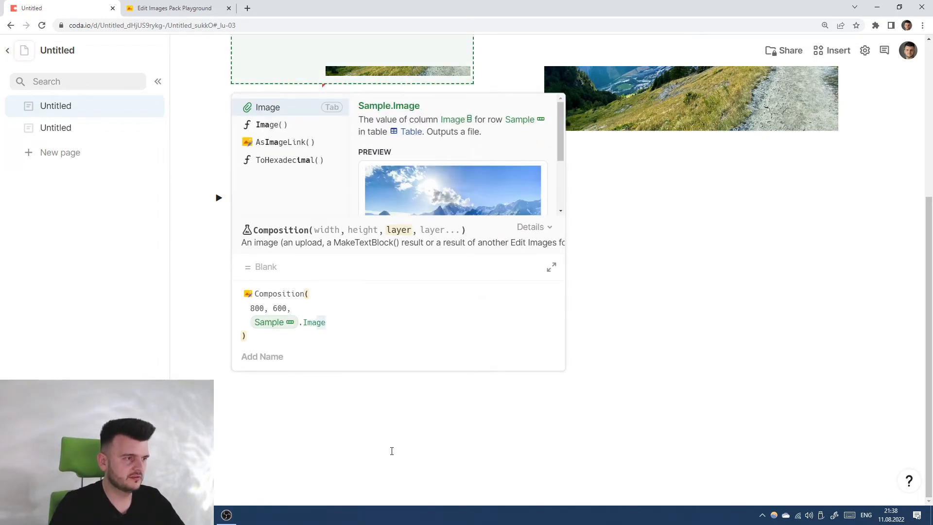
pyautogui.press('Tab')
pyautogui.press('Return')
# Step: Examine the composed mountain image below the text block together with its Composition formula
pyautogui.scroll(-3, 486, 380)
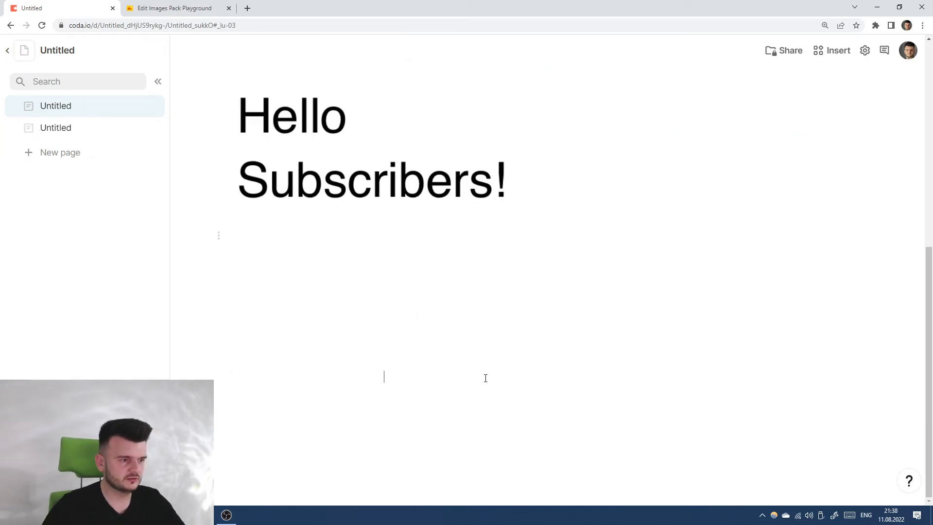
pyautogui.scroll(-3, 431, 280)
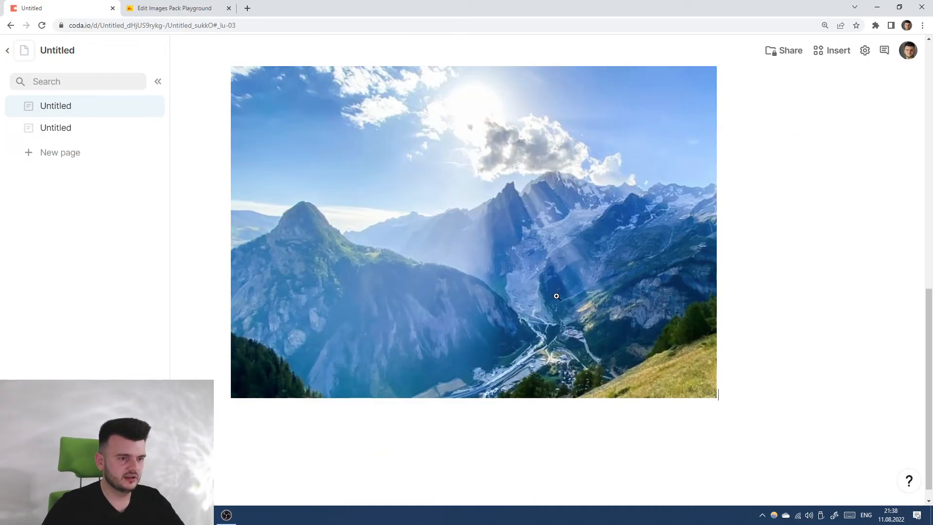
pyautogui.scroll(4, 670, 271)
pyautogui.scroll(5, 670, 271)
pyautogui.scroll(-9, 718, 230)
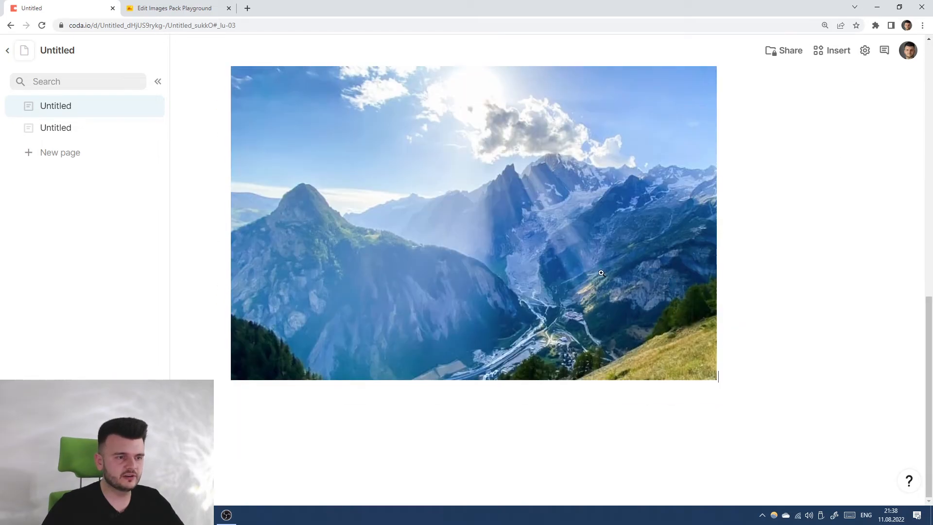
pyautogui.scroll(3, 426, 176)
pyautogui.scroll(-2, 596, 246)
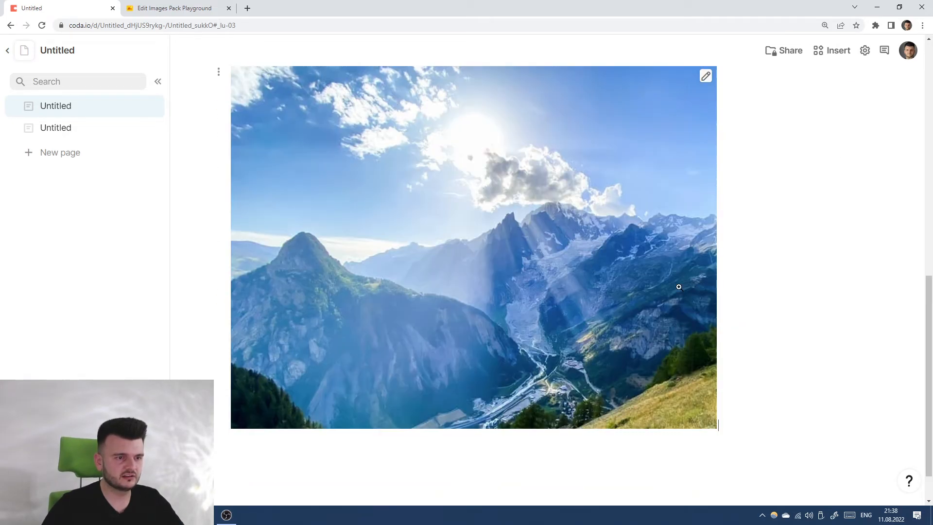
pyautogui.click(559, 223)
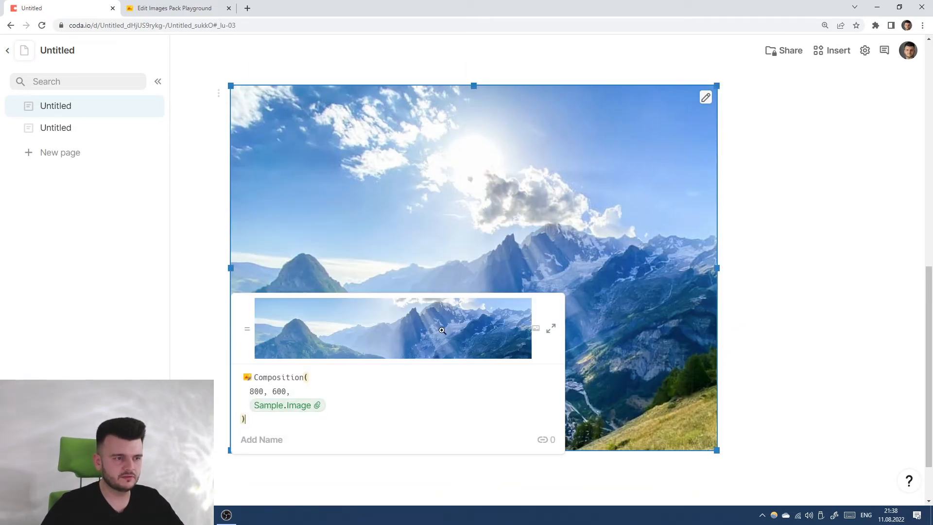
pyautogui.click(330, 400)
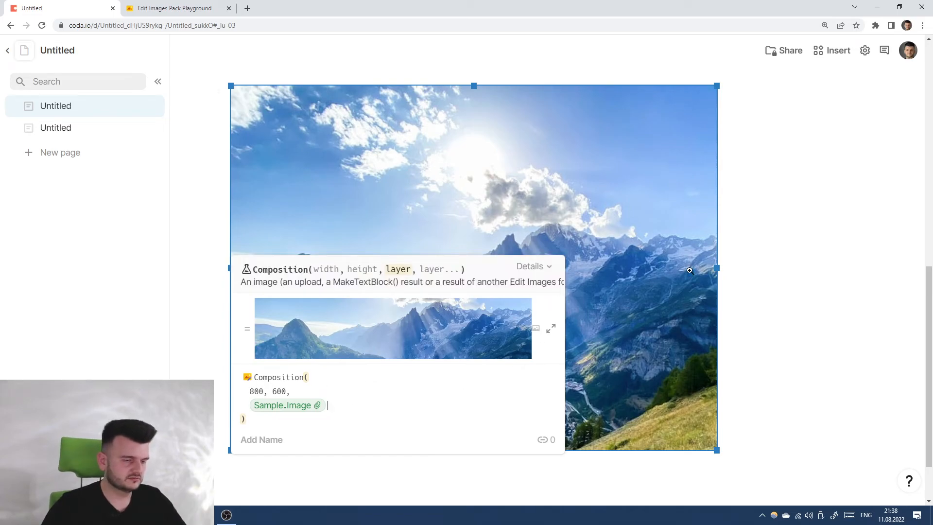
pyautogui.click(660, 295)
pyautogui.scroll(-2, 673, 286)
pyautogui.scroll(3, 644, 285)
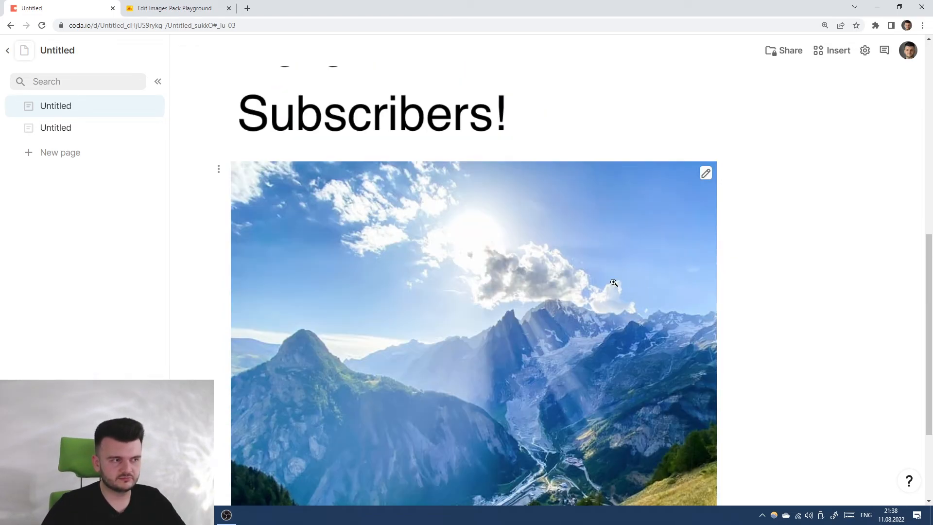
# Step: Wrap Sample.Image in a Layer formula inside the Composition formula
pyautogui.click(630, 248)
pyautogui.click(328, 167)
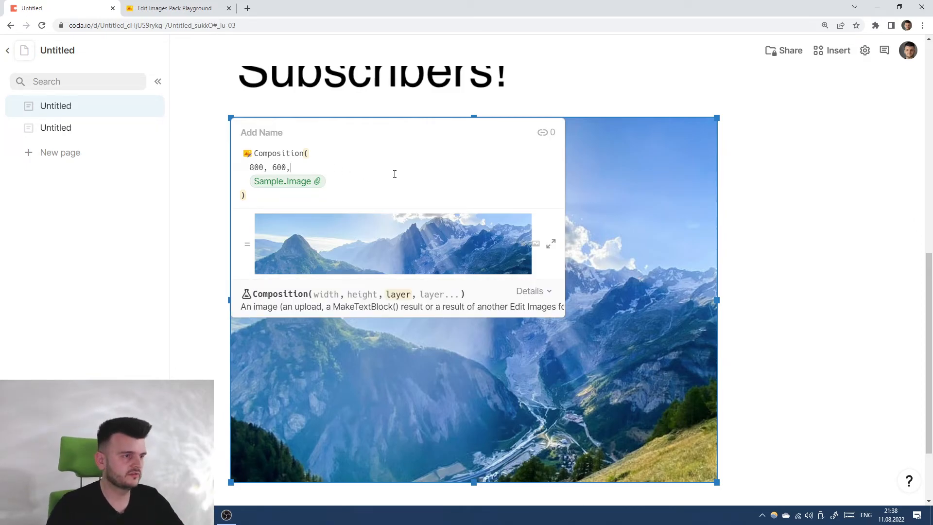
pyautogui.hotkey('shift', 'Return')
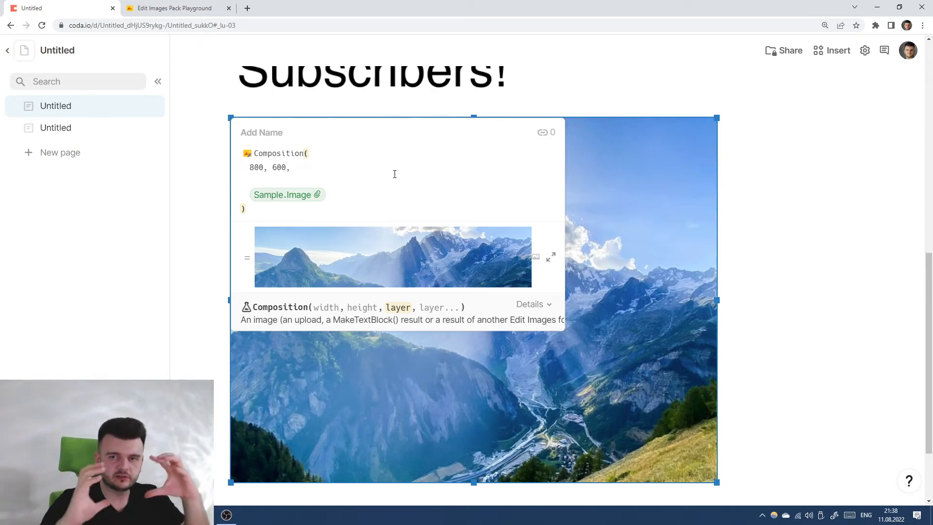
pyautogui.write('L')
pyautogui.press('BackSpace')
pyautogui.write('Layer')
pyautogui.press('Return')
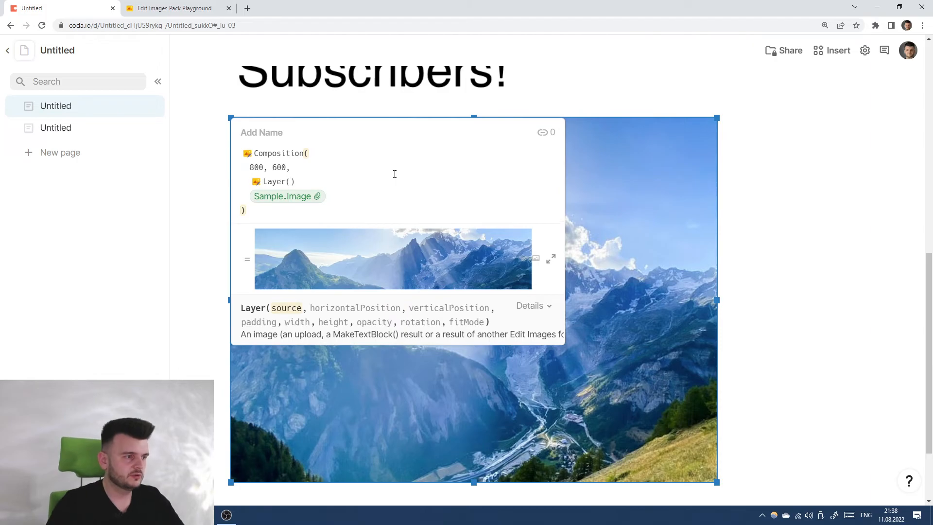
pyautogui.press('Delete')
pyautogui.press('Delete')
pyautogui.press('Delete')
pyautogui.press('Delete')
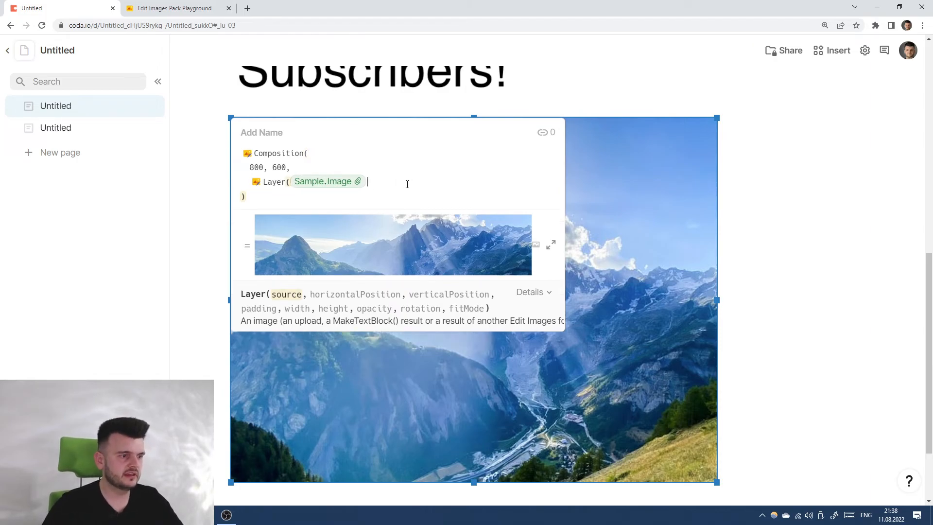
# Step: Add a rotation of 45 to the Sample.Image layer and apply the formula
pyautogui.write(',')
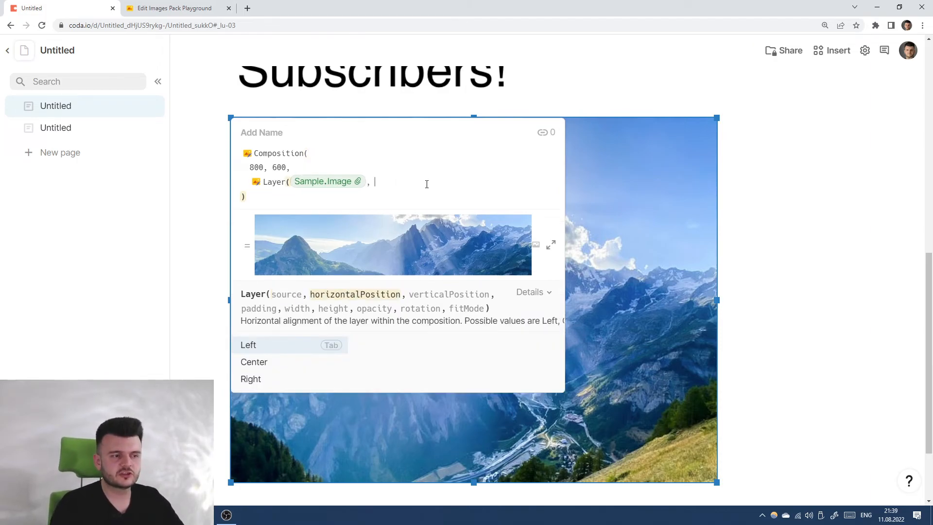
pyautogui.write(' rotation: 45')
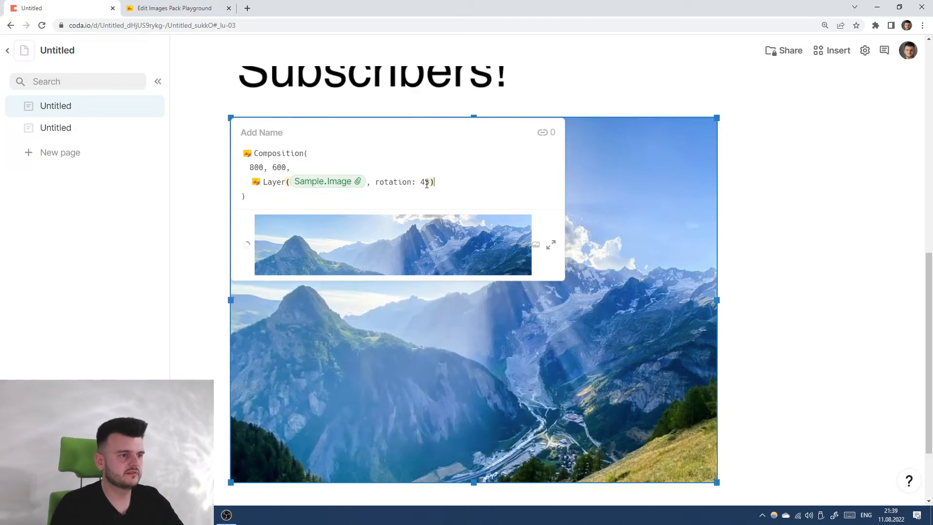
pyautogui.press('Return')
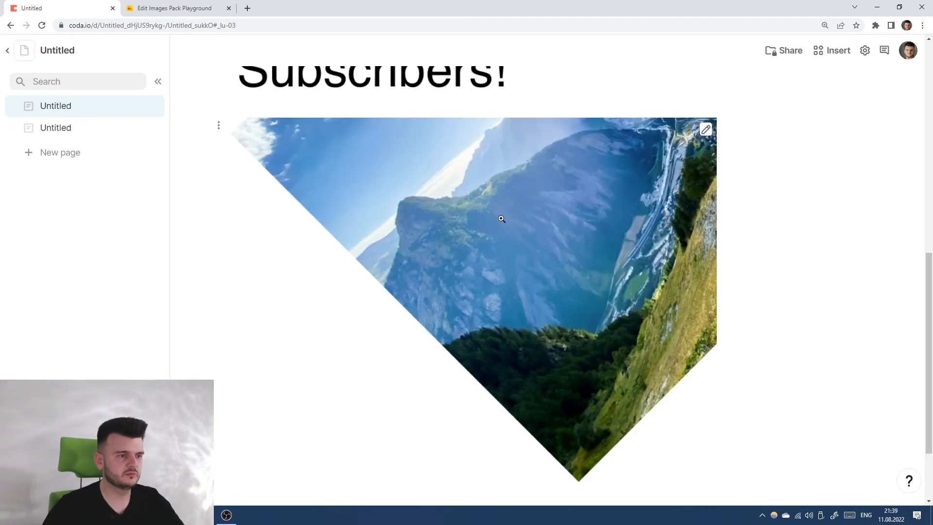
# Step: Remove the rotation argument from the Sample.Image layer in the Composition formula
pyautogui.click(519, 242)
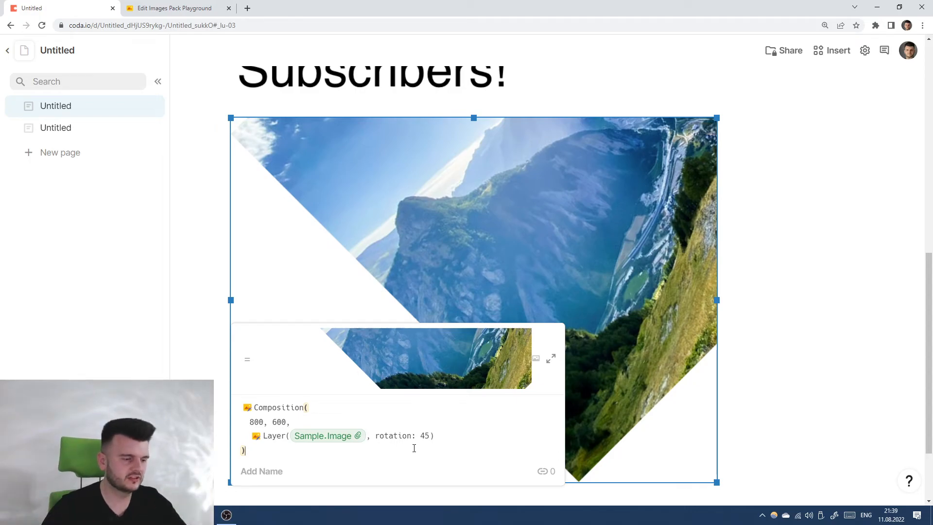
pyautogui.click(426, 435)
pyautogui.press('BackSpace')
pyautogui.press('BackSpace')
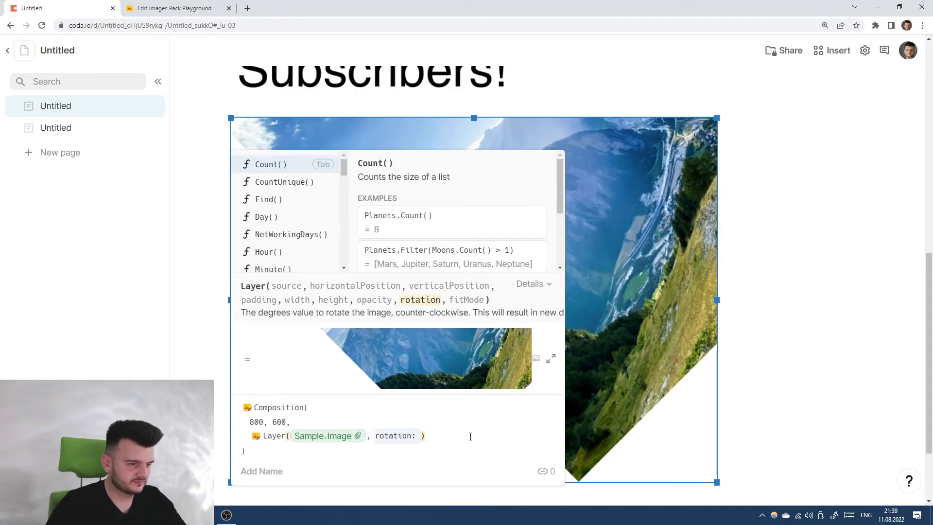
pyautogui.scroll(-2, 428, 436)
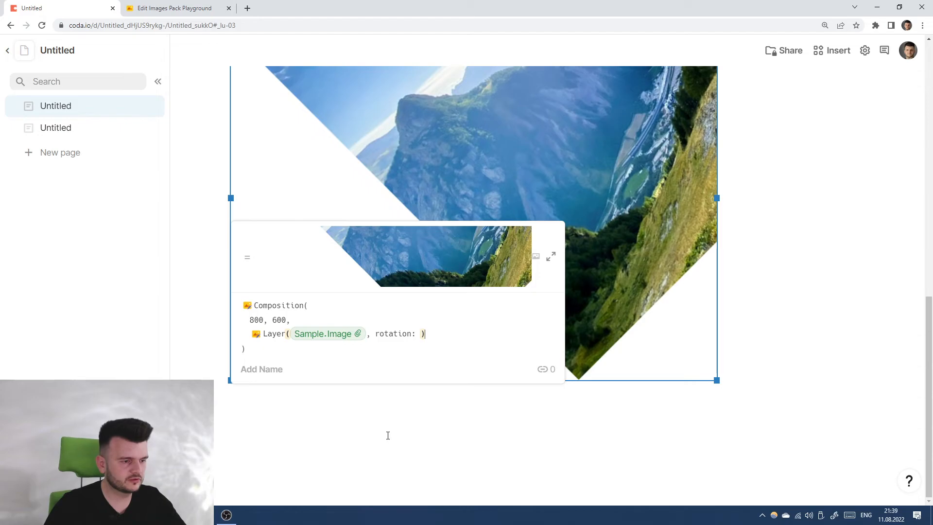
pyautogui.click(420, 334)
pyautogui.press('BackSpace')
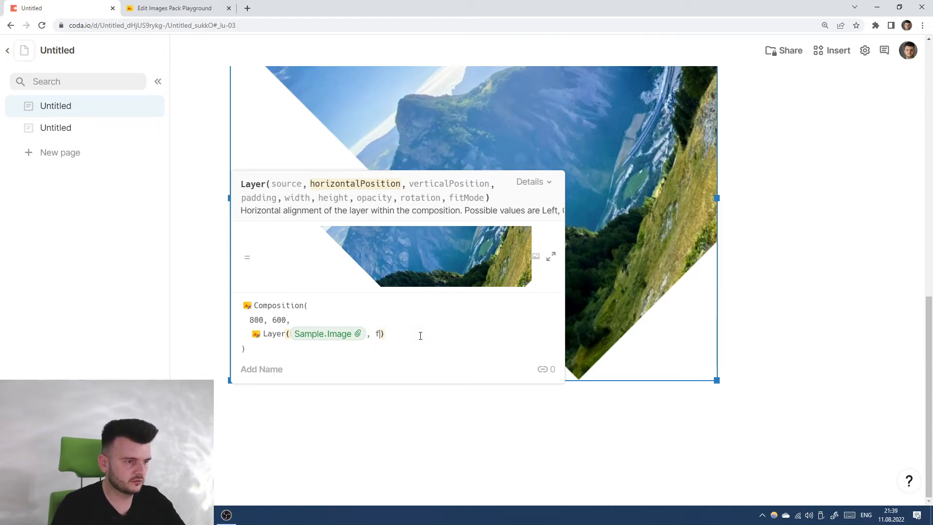
# Step: Give the Sample.Image layer a fitMode of "Fit" and apply the formula
pyautogui.write('fitM')
pyautogui.write('ode: fit')
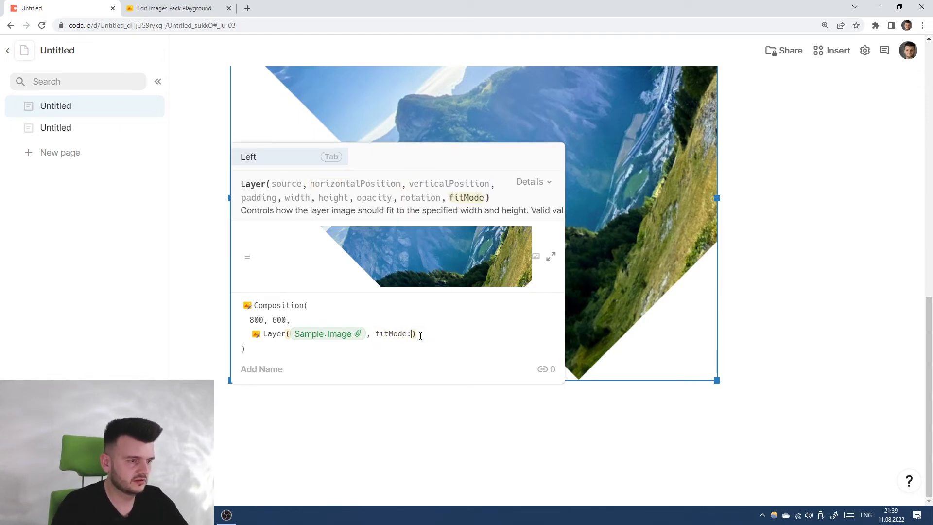
pyautogui.press('BackSpace')
pyautogui.press('BackSpace')
pyautogui.press('BackSpace')
pyautogui.write('"fit"')
pyautogui.press('Return')
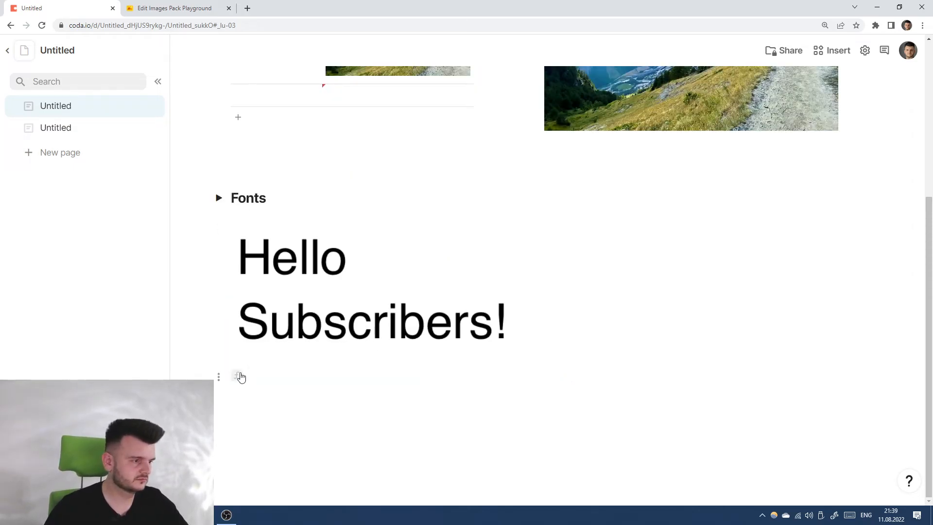
# Step: Change the layer's fitMode to "Crop", apply the formula and view the resulting image
pyautogui.click(241, 378)
pyautogui.click(441, 319)
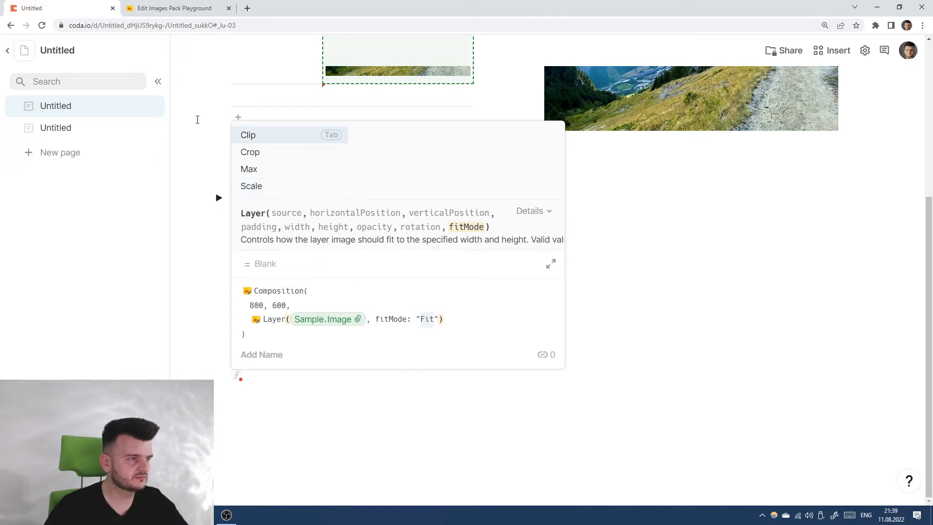
pyautogui.click(262, 155)
pyautogui.click(460, 322)
pyautogui.press('Return')
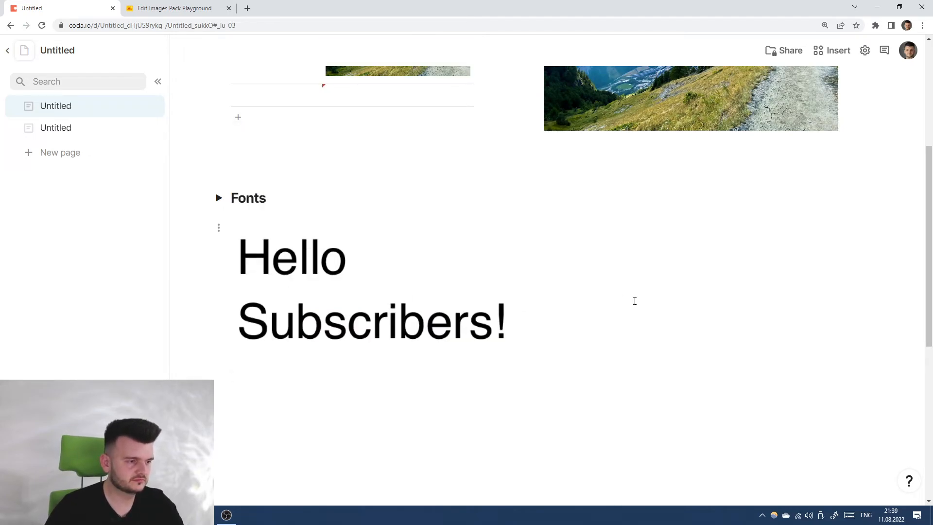
pyautogui.scroll(-5, 637, 302)
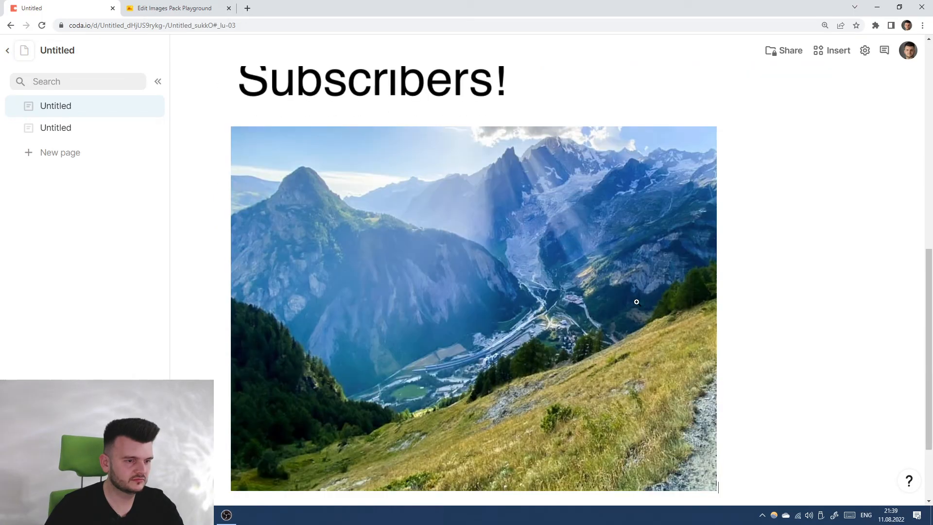
# Step: Compare the result with the image beside the table, then set the layer's fitMode to "Clip" and apply the formula
pyautogui.scroll(4, 637, 302)
pyautogui.scroll(5, 637, 302)
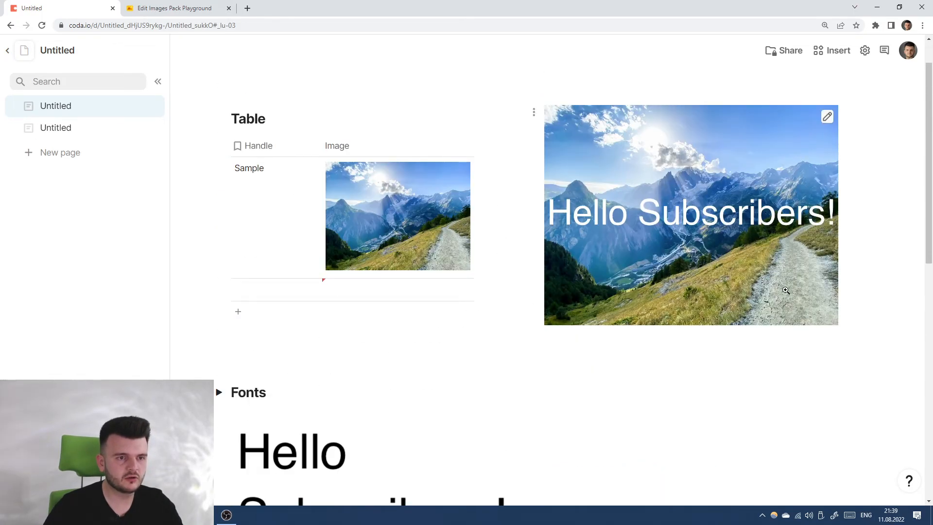
pyautogui.scroll(-11, 617, 240)
pyautogui.click(448, 245)
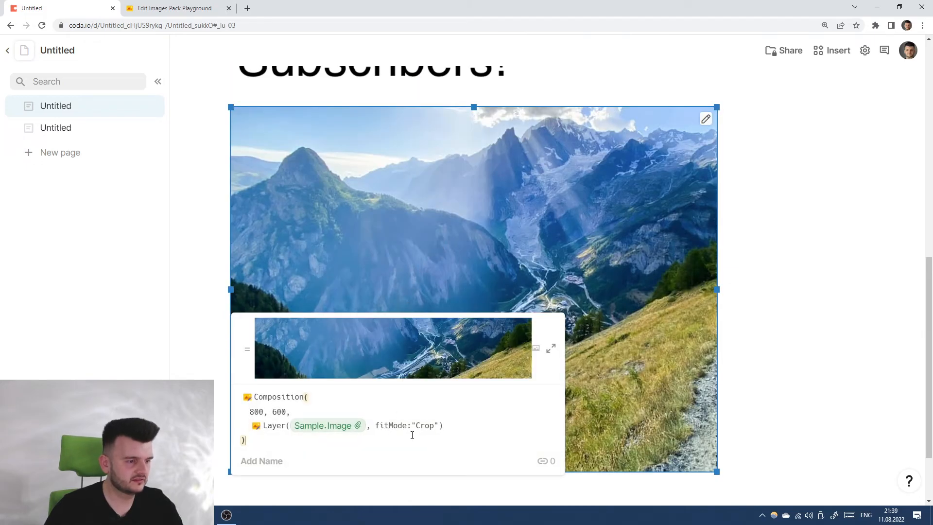
pyautogui.click(424, 426)
pyautogui.write('Clip')
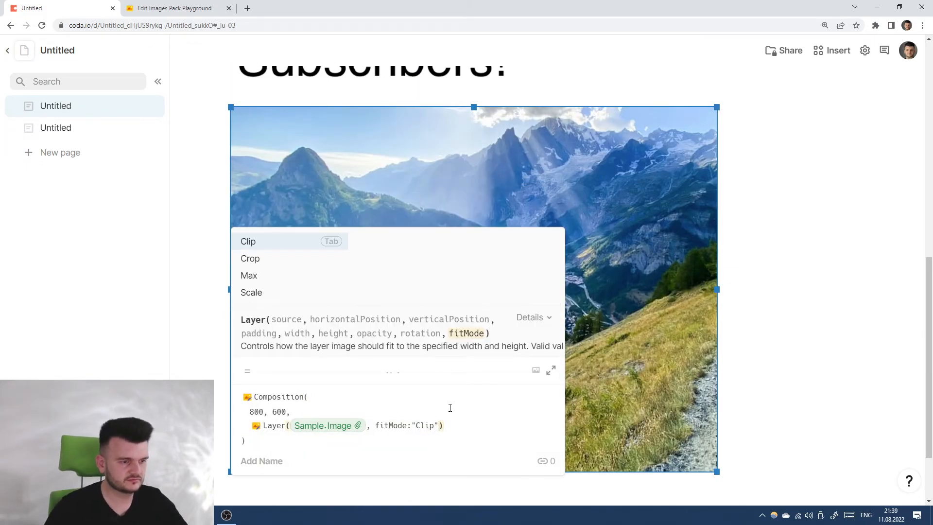
pyautogui.click(456, 440)
pyautogui.press('Return')
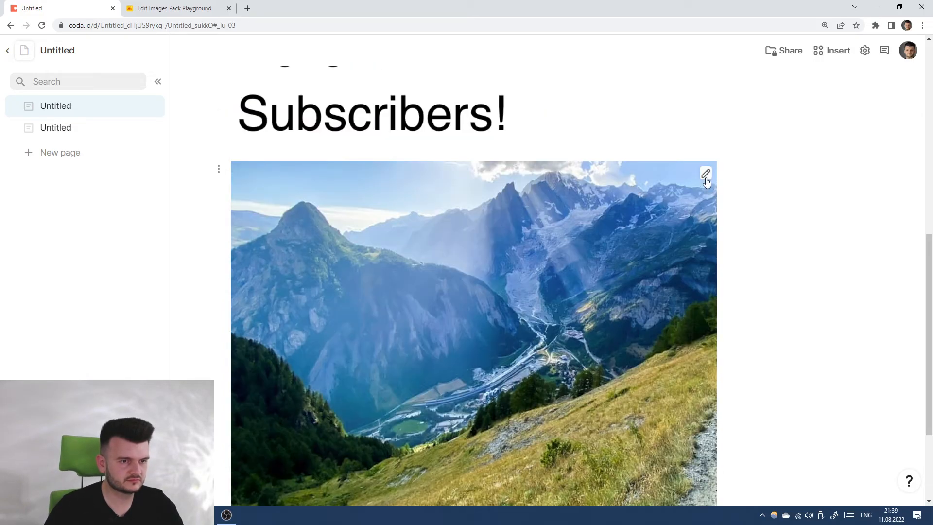
# Step: Reopen the Composition formula and try to replace the layer's "Clip" fitMode with "Max"
pyautogui.click(706, 174)
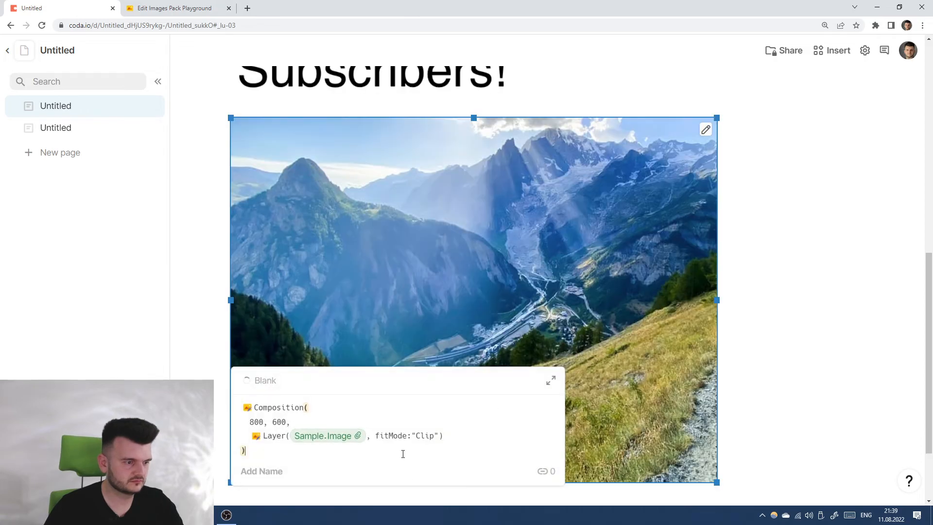
pyautogui.click(457, 434)
pyautogui.click(421, 436)
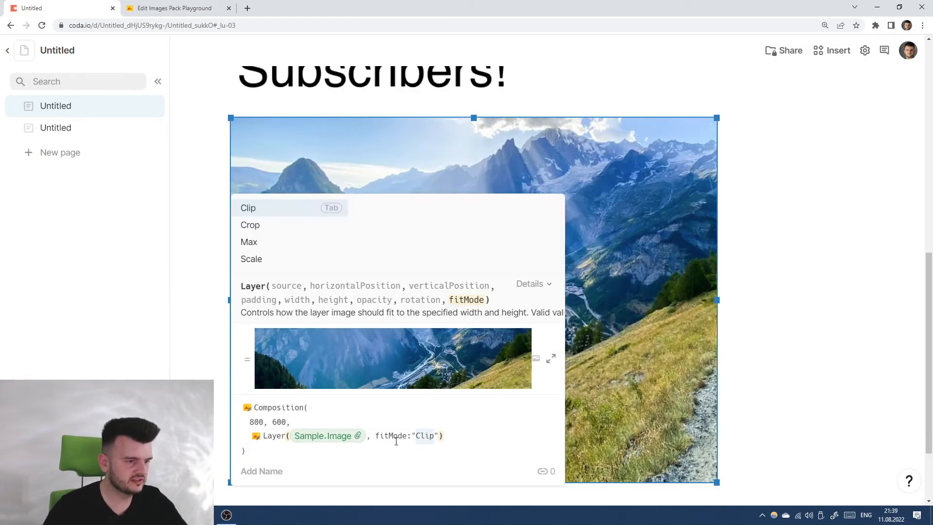
pyautogui.click(752, 285)
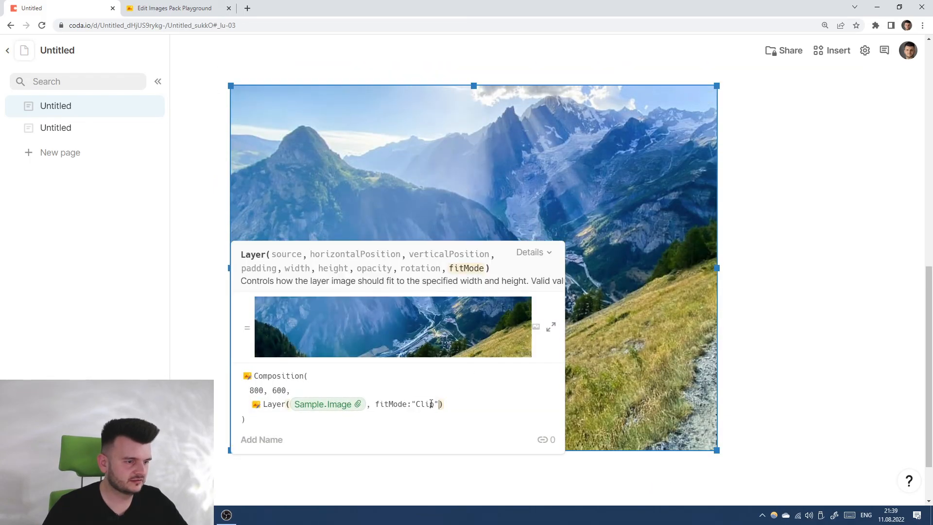
pyautogui.click(413, 404)
pyautogui.doubleClick(425, 405)
pyautogui.write('Ma')
pyautogui.press('Tab')
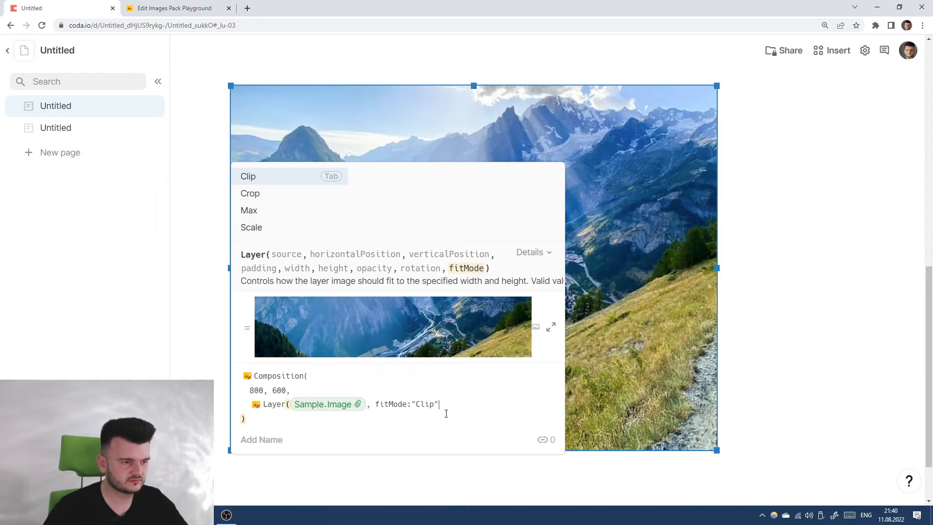
pyautogui.write(')')
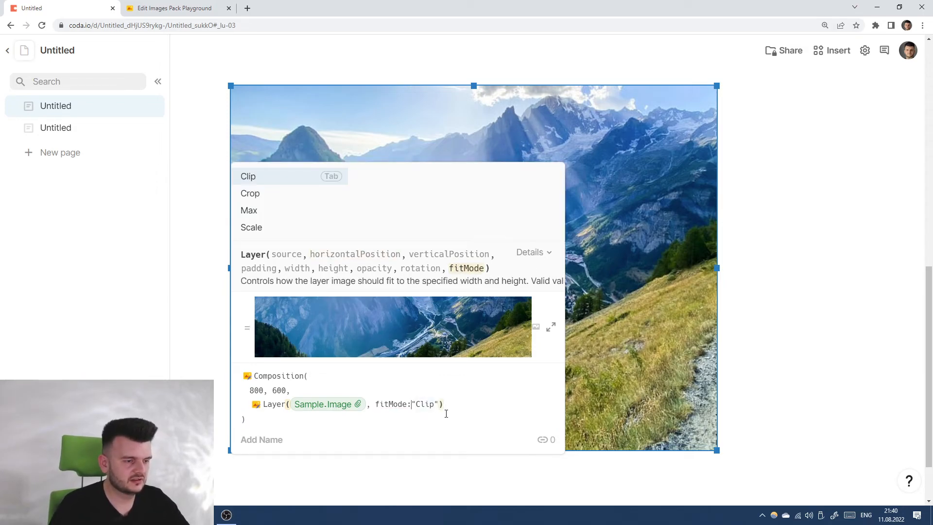
# Step: Clear the fitMode value inside its quotes, enter "Max" and apply the formula
pyautogui.press('Right')
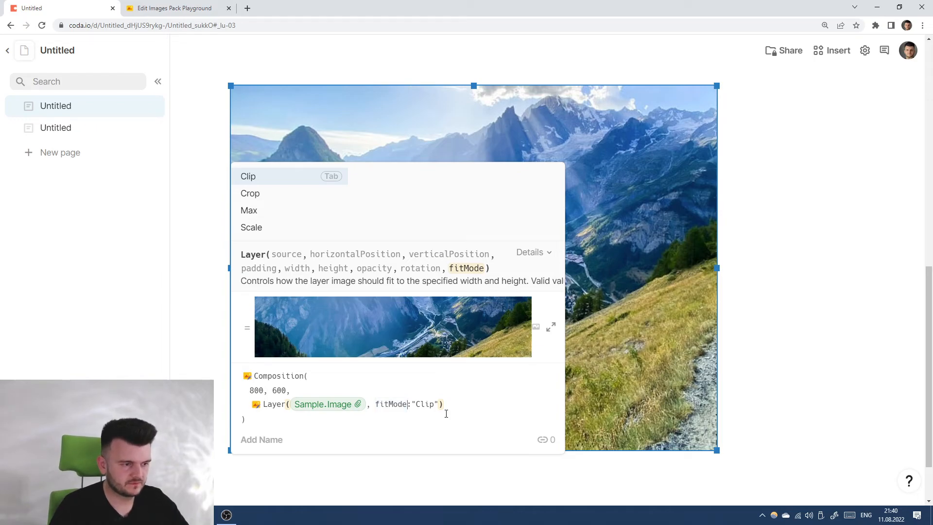
pyautogui.press('Right')
pyautogui.hotkey('ctrl', 'shift', 'Right')
pyautogui.write('Ь')
pyautogui.press('BackSpace')
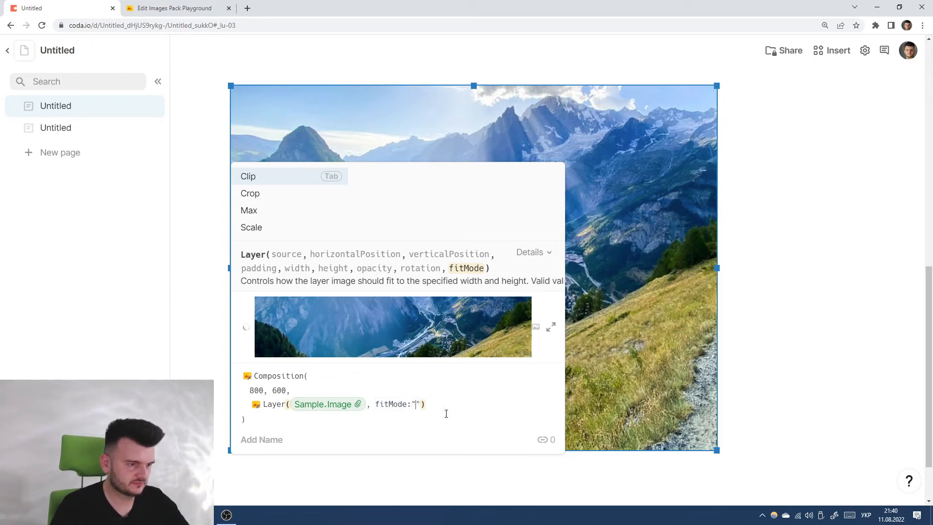
pyautogui.hotkey('ctrl', 'shift')
pyautogui.write('Ma')
pyautogui.press('Tab')
pyautogui.press('BackSpace')
pyautogui.press('BackSpace')
pyautogui.press('BackSpace')
pyautogui.press('BackSpace')
pyautogui.press('BackSpace')
pyautogui.press('BackSpace')
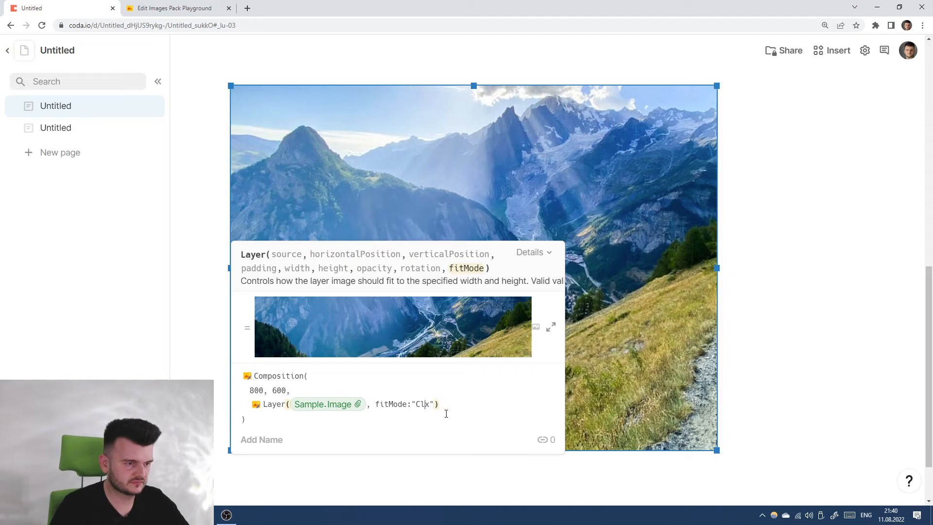
pyautogui.write('Max')
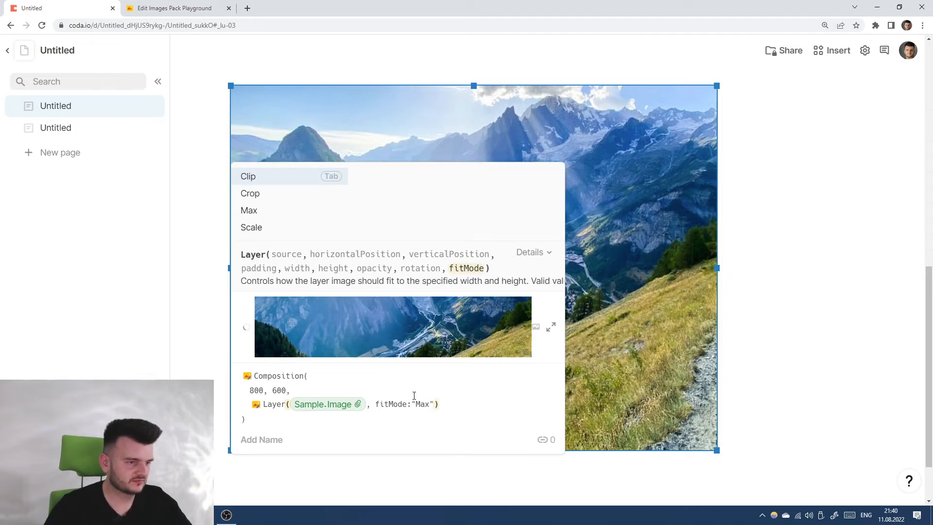
pyautogui.click(413, 391)
pyautogui.press('Return')
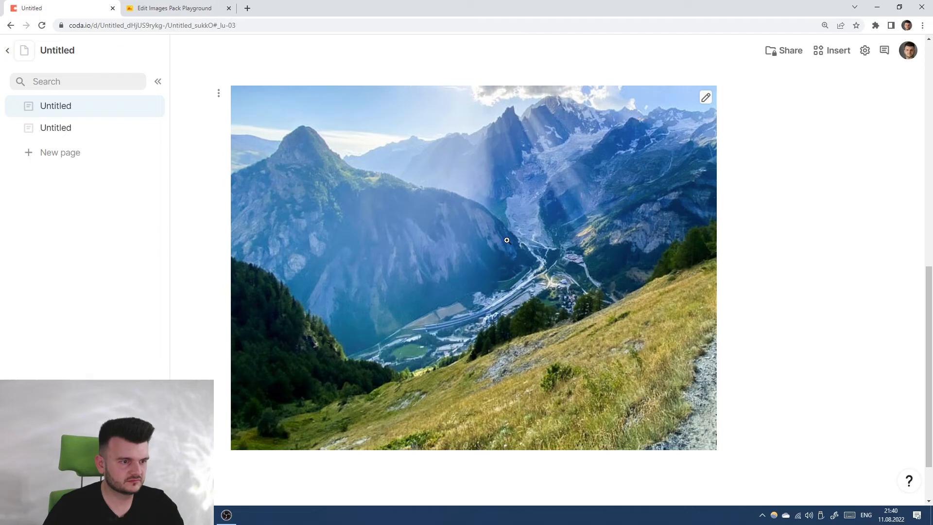
# Step: Replace the layer's fitMode argument with width: 800 and height: 600, and apply the formula
pyautogui.click(507, 241)
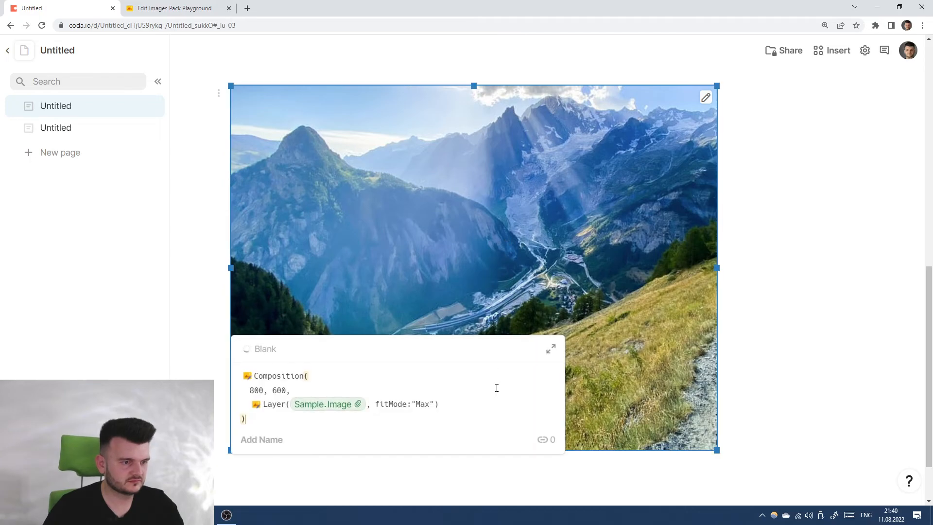
pyautogui.click(429, 406)
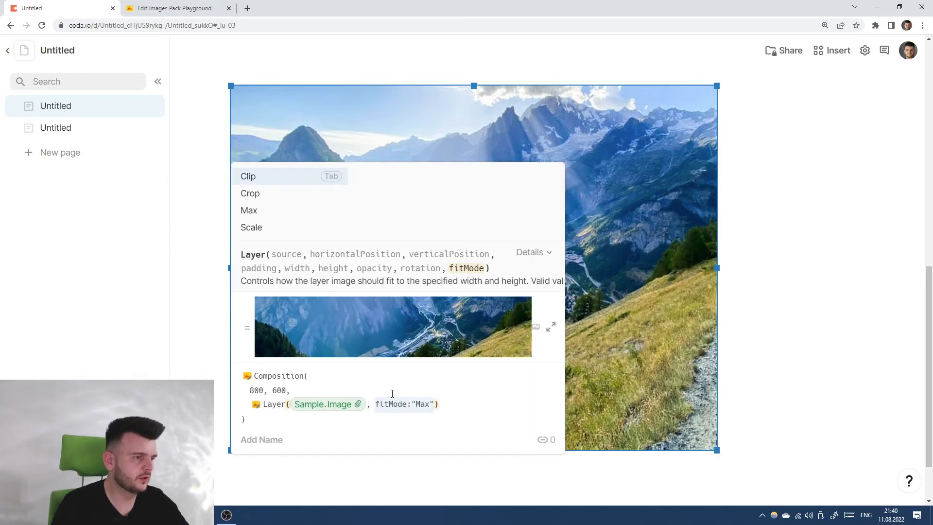
pyautogui.write('widt')
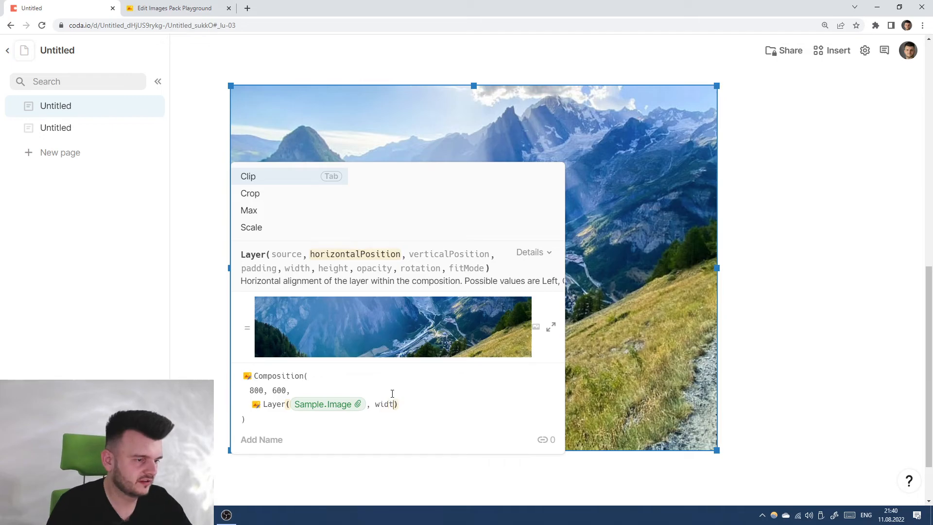
pyautogui.write('h: 800, ')
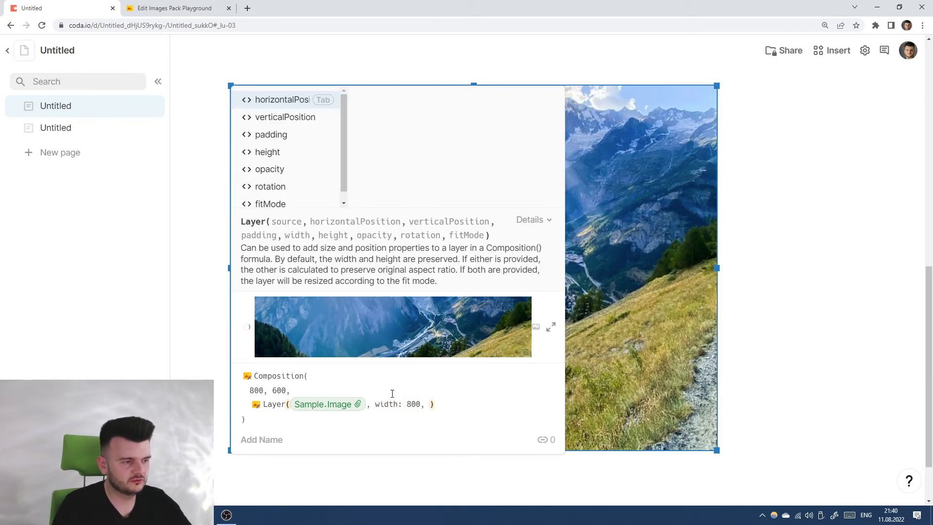
pyautogui.write('height: 600')
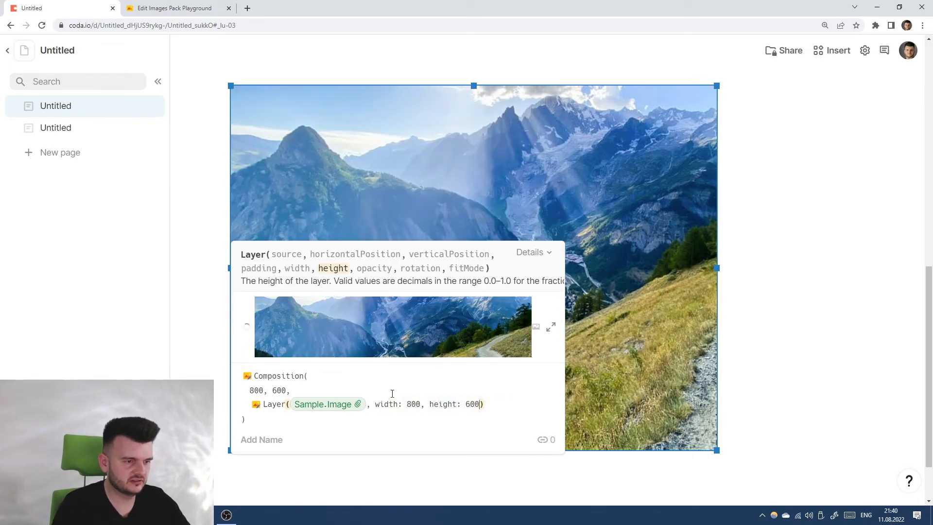
pyautogui.press('Return')
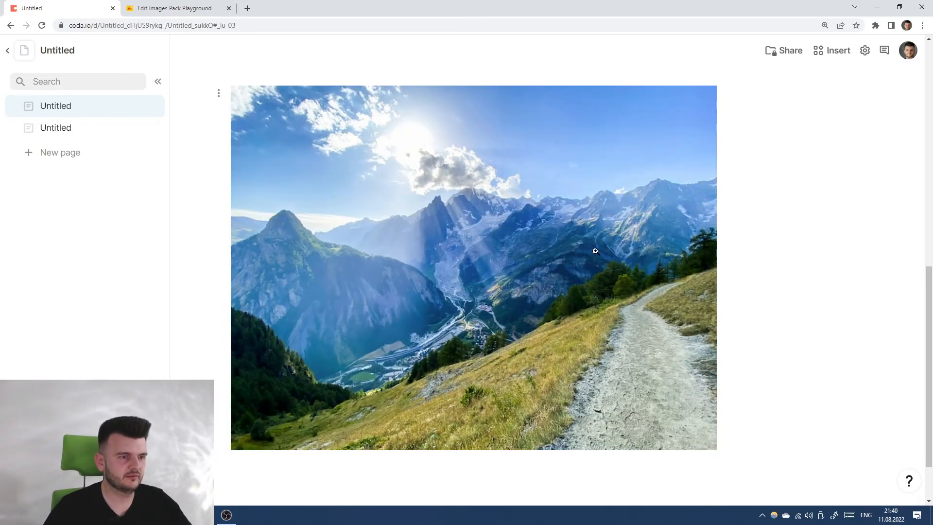
# Step: Reopen the Composition formula and add a comma and a new line after the Sample.Image layer for a second layer
pyautogui.scroll(10, 637, 257)
pyautogui.scroll(-10, 760, 246)
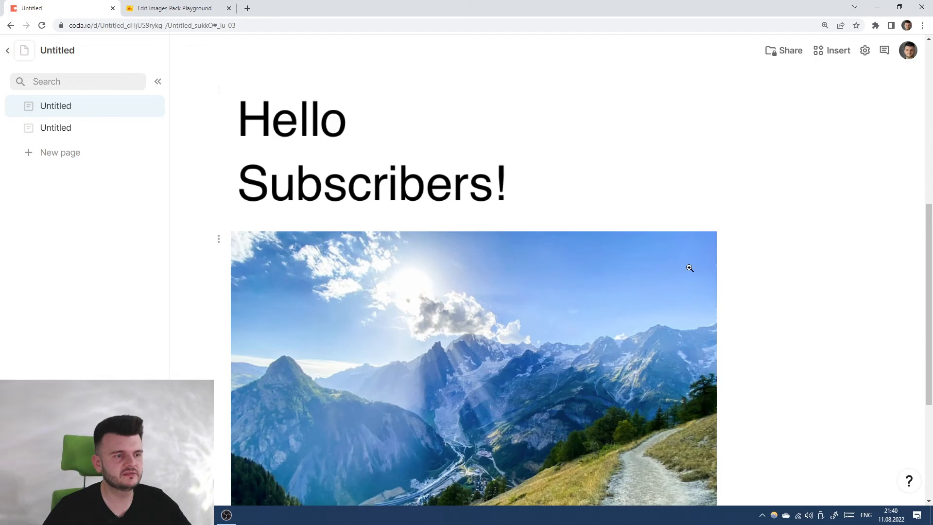
pyautogui.click(565, 224)
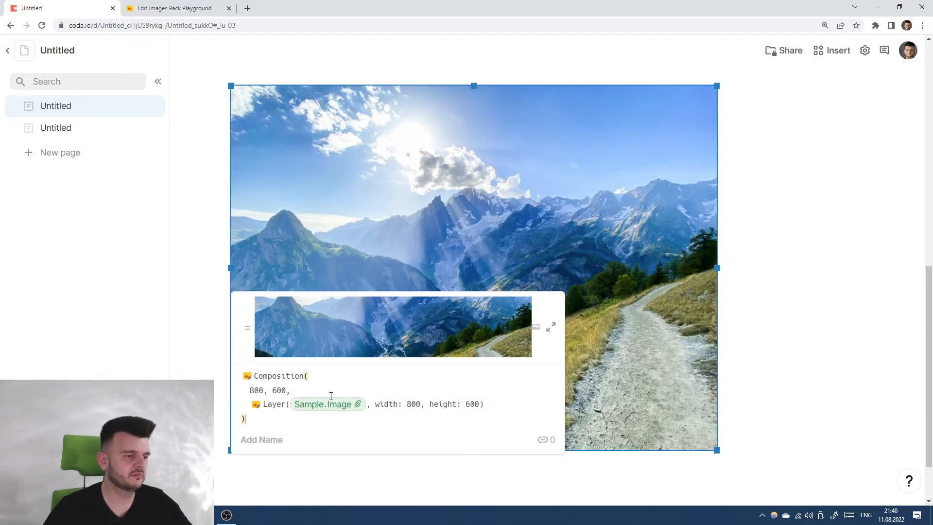
pyautogui.click(532, 408)
pyautogui.write(',')
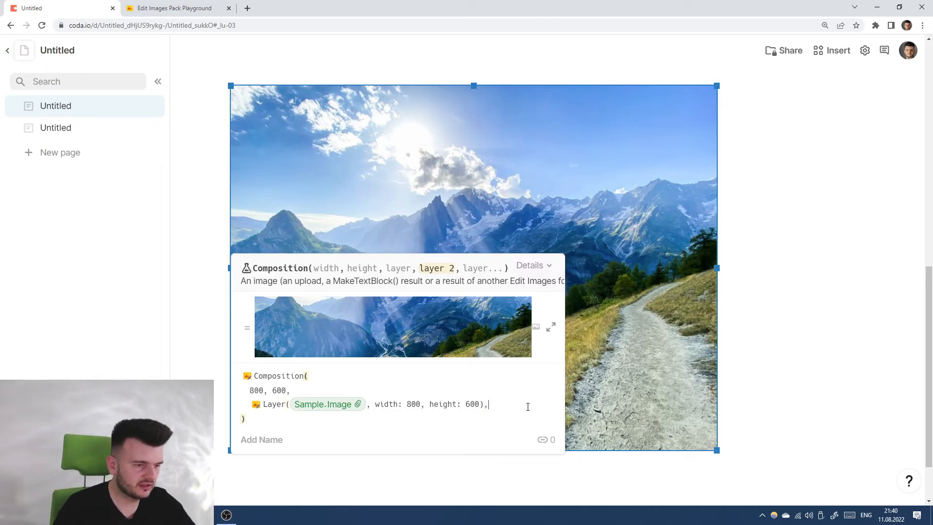
pyautogui.press('Return')
# Step: Name the "Hello Subscribers!" MakeTextBlock formula "Text overlay" and reopen the Composition formula below it
pyautogui.click(800, 238)
pyautogui.scroll(-2, 797, 239)
pyautogui.click(328, 289)
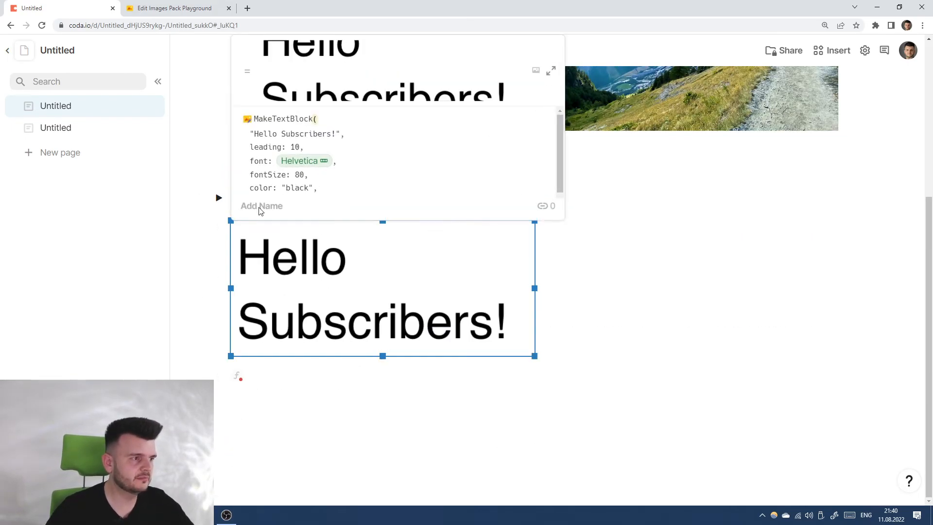
pyautogui.write('Text overlay')
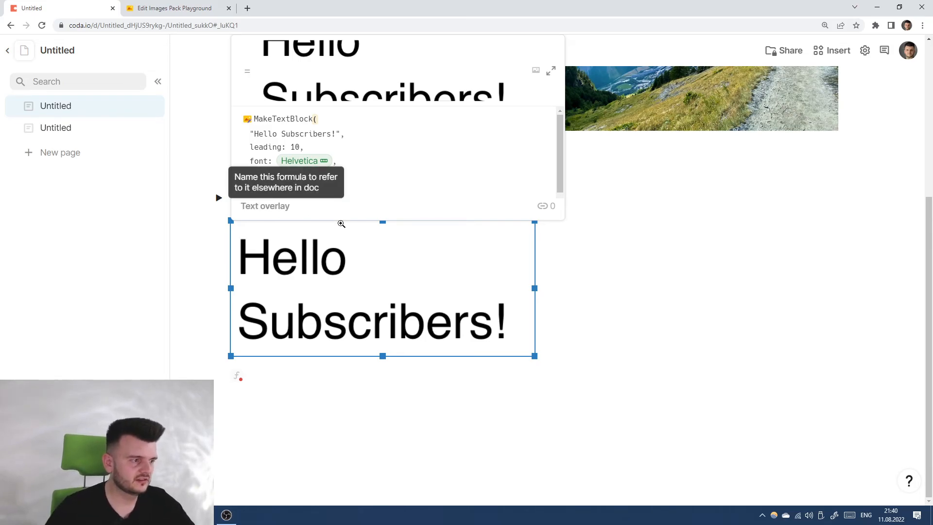
pyautogui.click(238, 376)
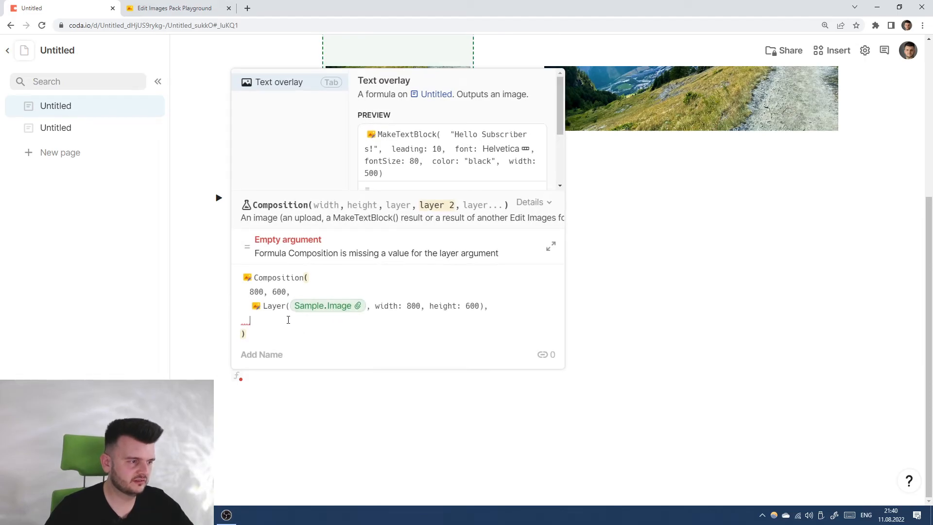
# Step: Insert the Text overlay block as the Composition's second layer and apply the formula
pyautogui.write('Text overlay')
pyautogui.press('Return')
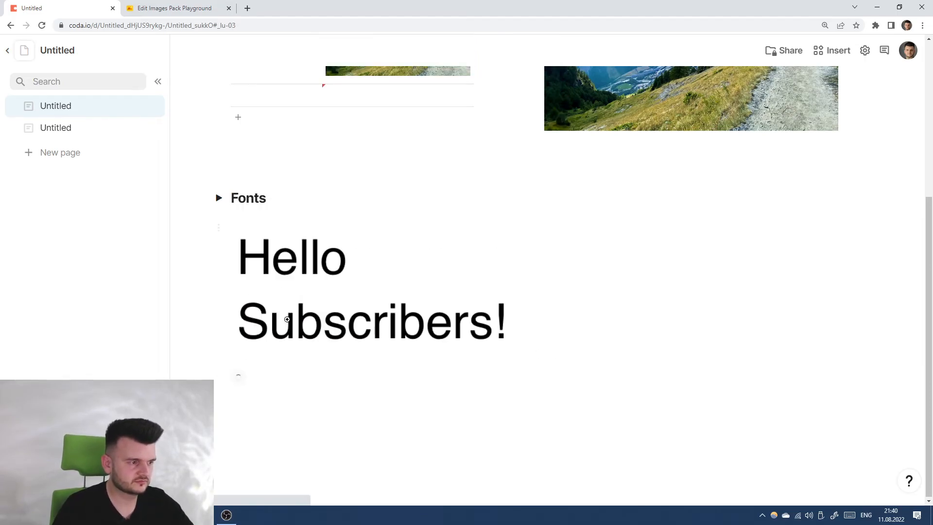
pyautogui.scroll(-5, 687, 311)
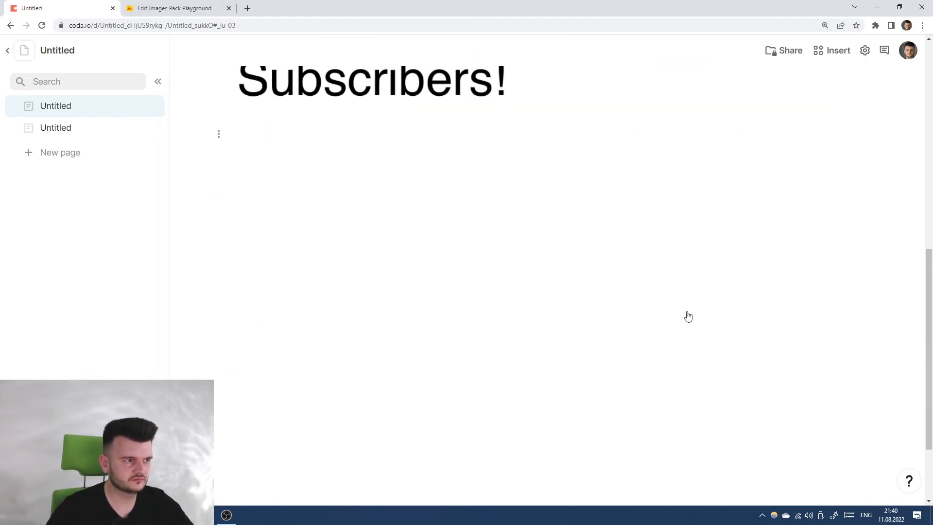
pyautogui.scroll(-1, 673, 294)
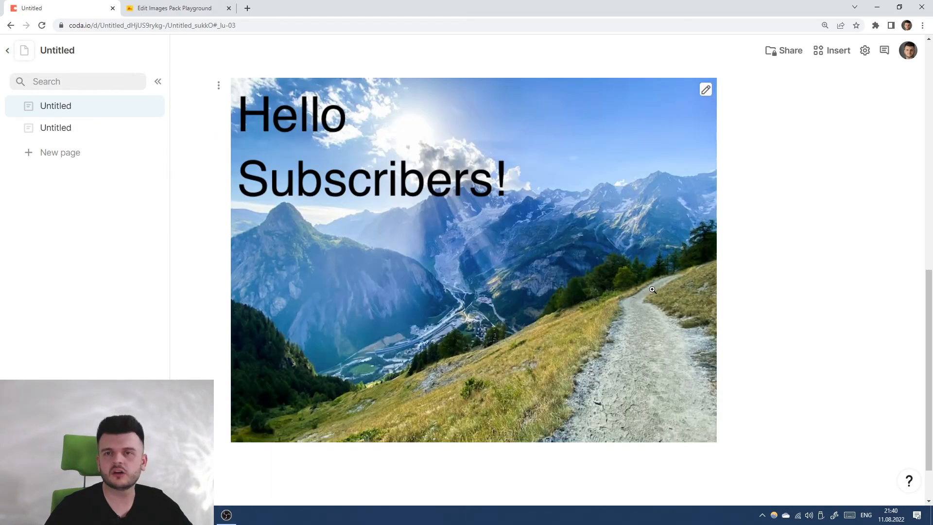
# Step: Paste a copy of the "Hello Subscribers!" text block on a new line between the original and the composed image
pyautogui.click(390, 206)
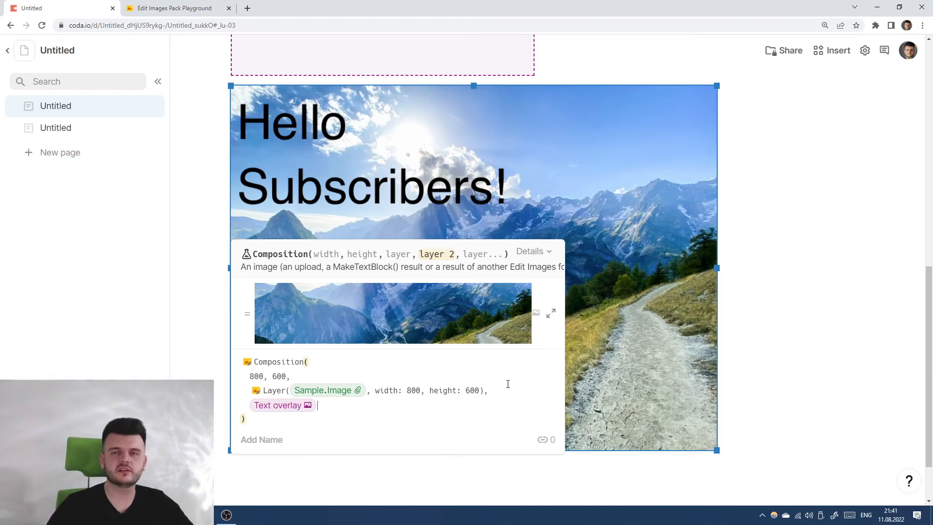
pyautogui.click(737, 299)
pyautogui.scroll(3, 517, 254)
pyautogui.click(554, 181)
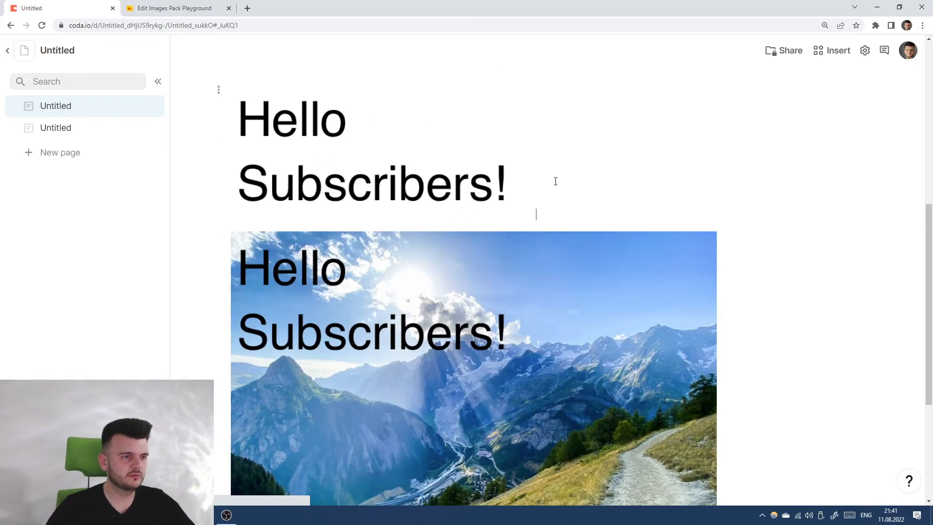
pyautogui.doubleClick(608, 172)
pyautogui.click(604, 172)
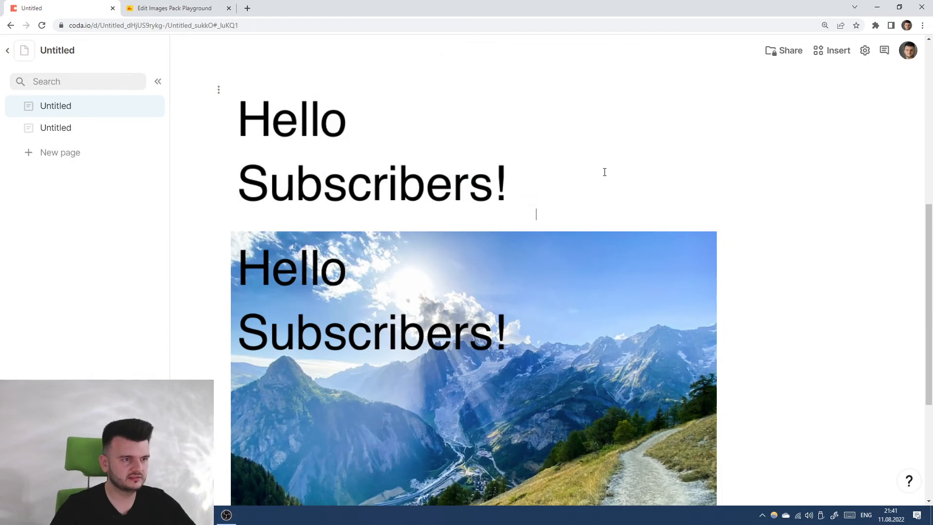
pyautogui.press('Return')
pyautogui.hotkey('ctrl', 'v')
# Step: Reopen the Composition formula and add a comma and a new line after Text overlay for a third layer
pyautogui.scroll(-3, 349, 300)
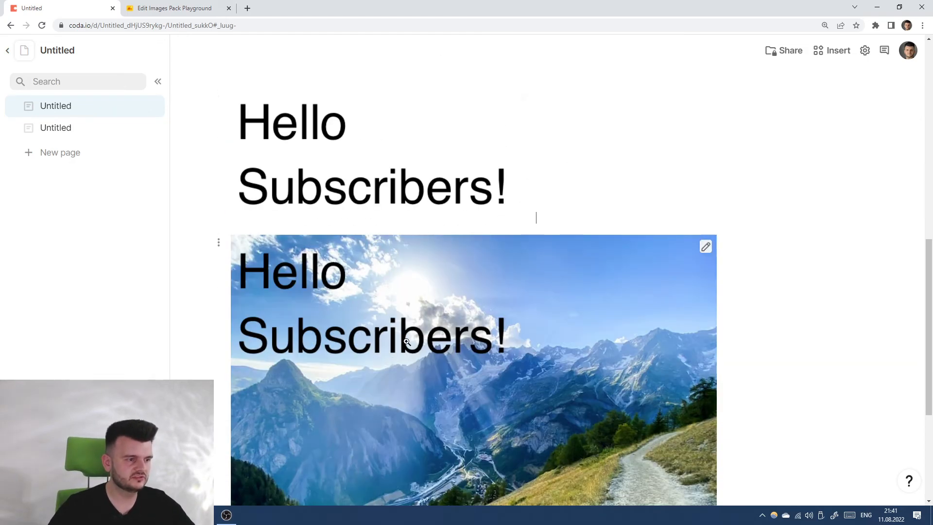
pyautogui.click(350, 301)
pyautogui.click(351, 435)
pyautogui.write('matches(,')
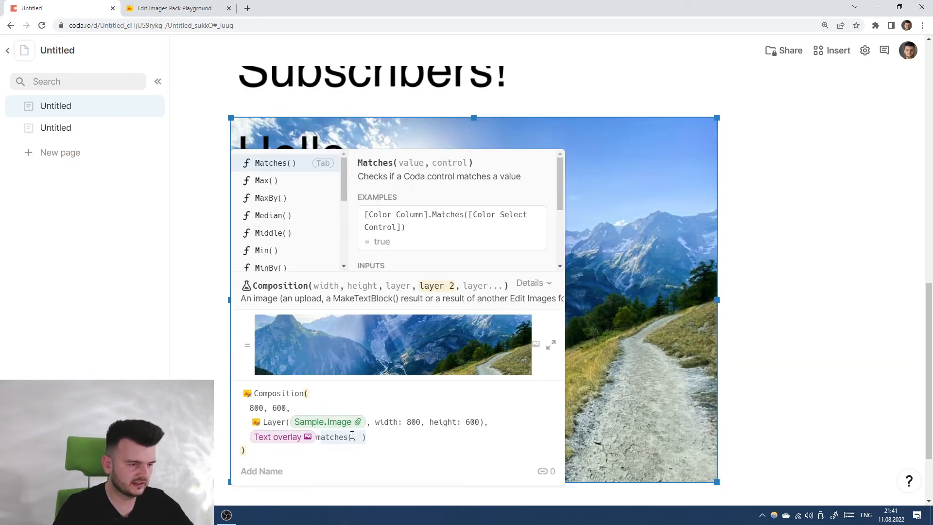
pyautogui.press('BackSpace')
pyautogui.write(',')
pyautogui.hotkey('shift', 'Return')
pyautogui.press('BackSpace')
pyautogui.hotkey('shift', 'Return')
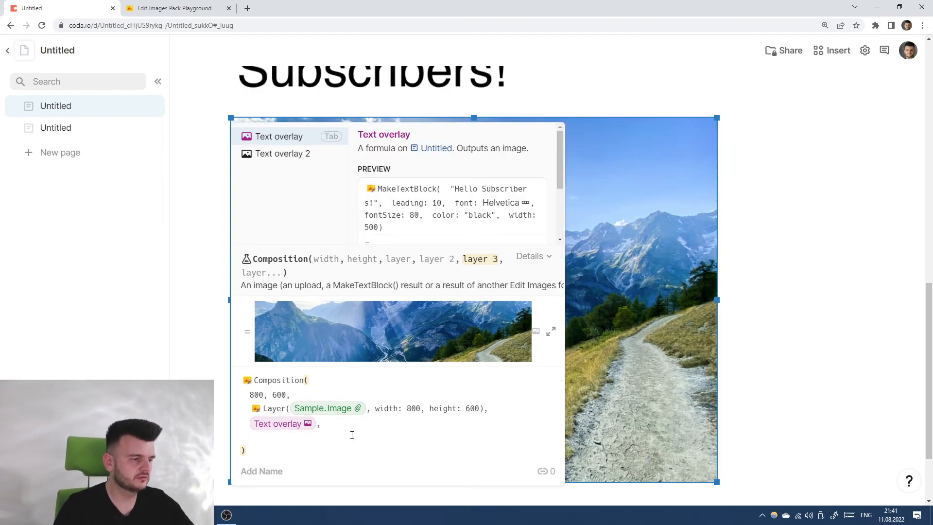
# Step: Enter a Layer function as the third layer with Text overlay as its source
pyautogui.write('Layer(')
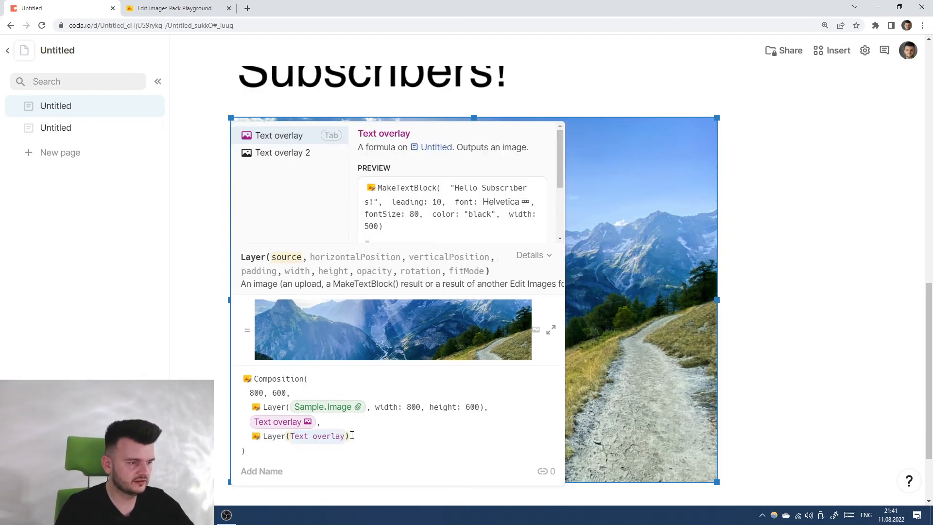
pyautogui.write('@')
pyautogui.press('BackSpace')
pyautogui.write('Text overlay')
pyautogui.press('Tab')
# Step: Add the argument verticalPosition: "Bottom" to the new Text overlay layer and apply the formula
pyautogui.write(', ve')
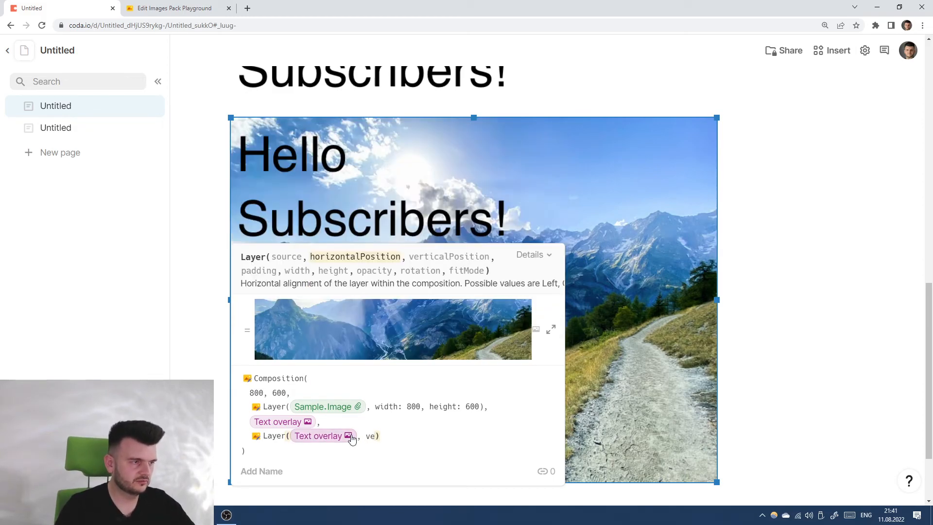
pyautogui.write('rticalPositio')
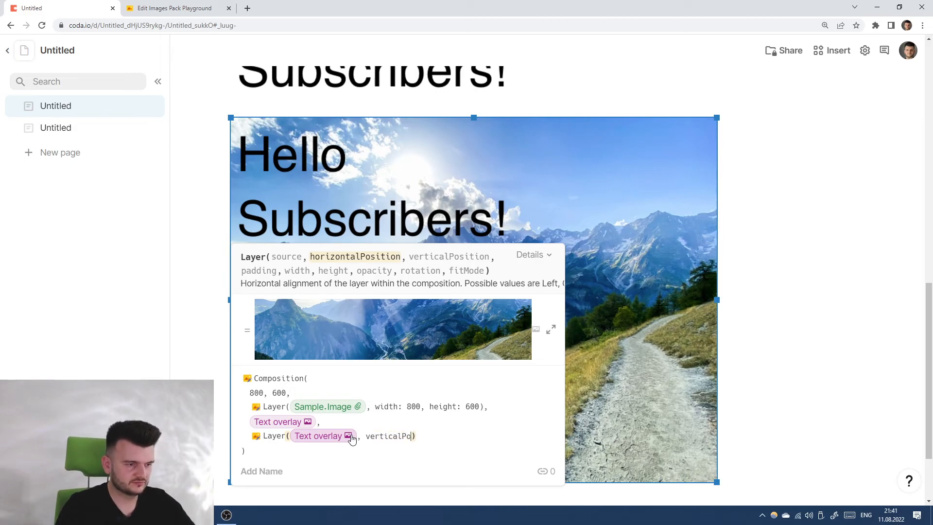
pyautogui.write('n: "B')
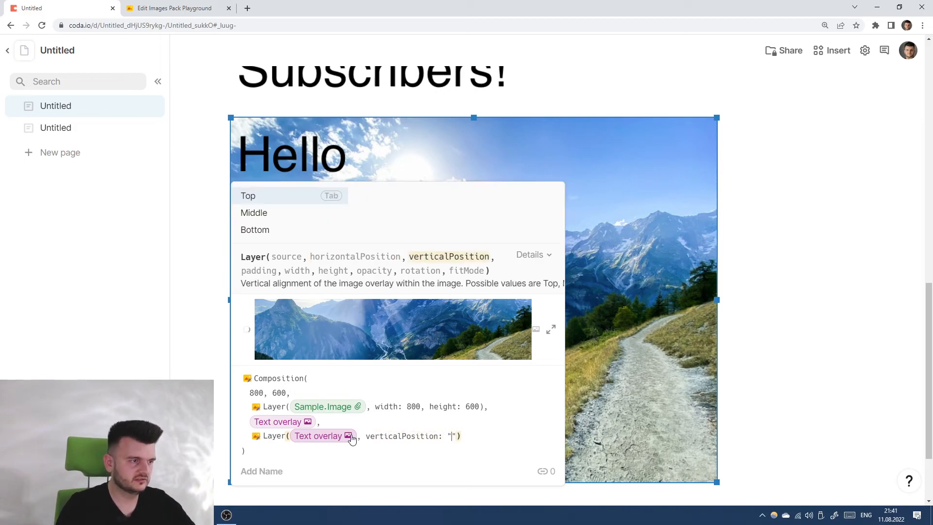
pyautogui.write('ottom')
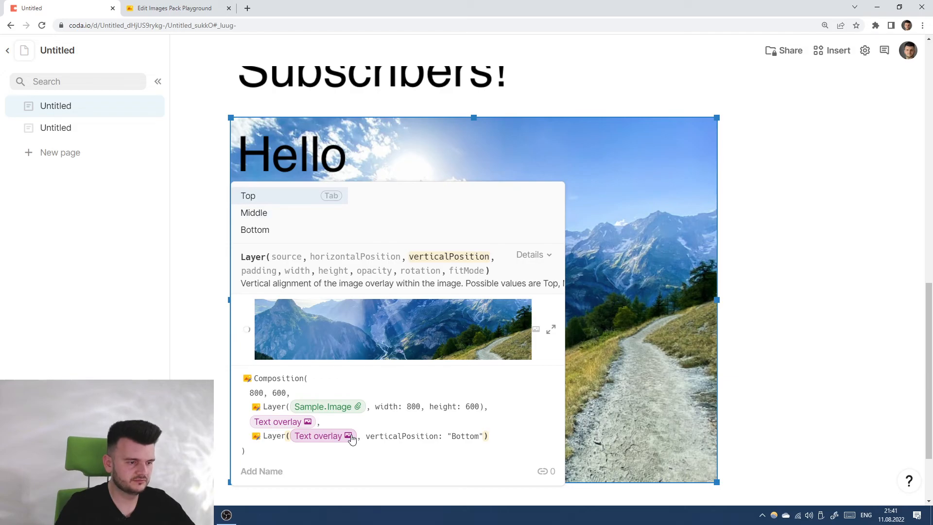
pyautogui.press('Tab')
pyautogui.press('BackSpace')
pyautogui.press('BackSpace')
pyautogui.press('BackSpace')
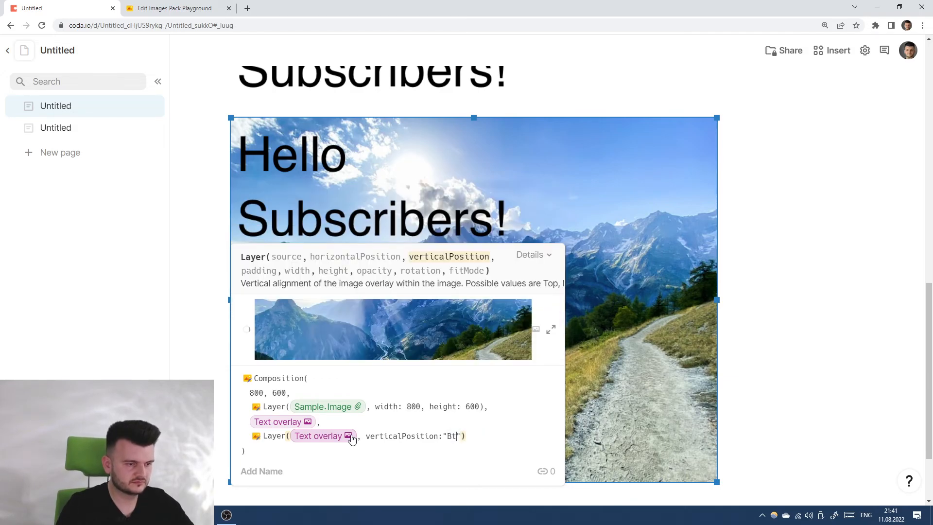
pyautogui.write('Bottom')
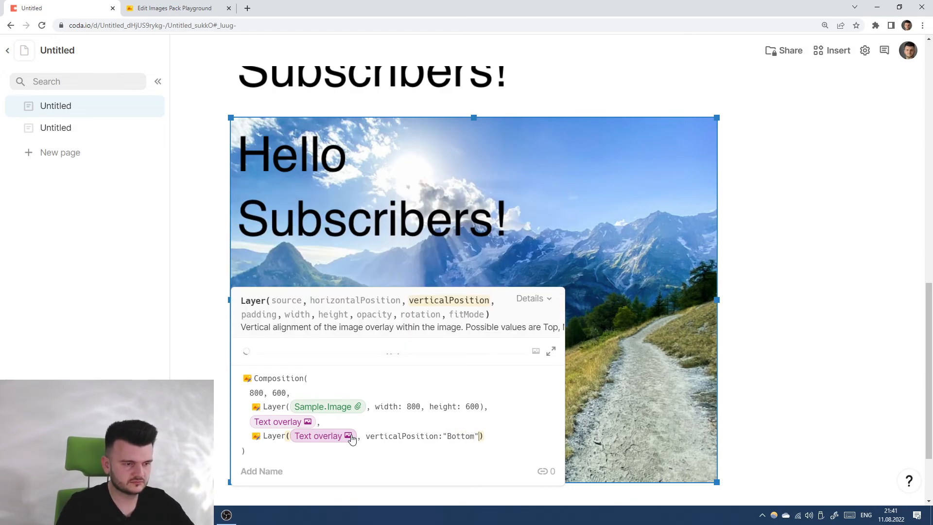
pyautogui.press('Return')
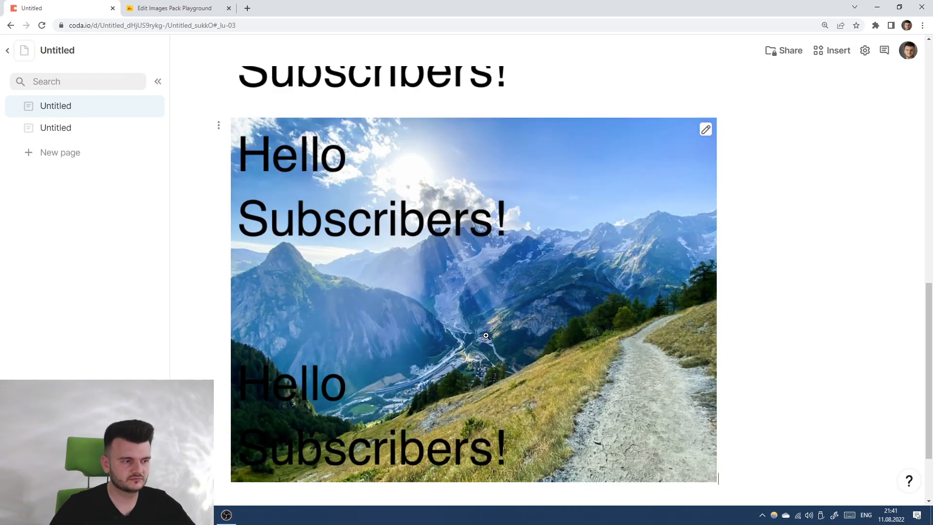
# Step: Check the copied text block's name, replace the bottom-aligned layer's source with Text overlay 2 and apply the formula
pyautogui.scroll(-1, 486, 336)
pyautogui.scroll(3, 382, 160)
pyautogui.click(337, 152)
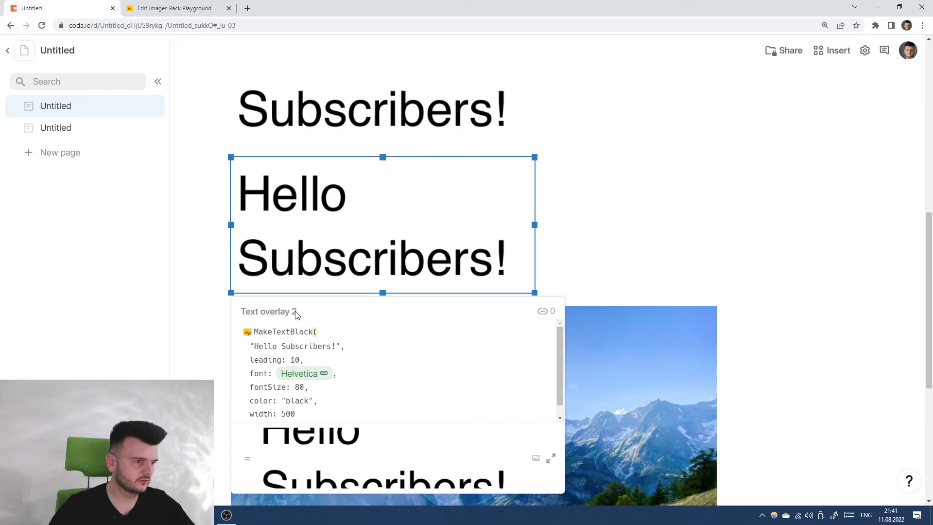
pyautogui.click(621, 371)
pyautogui.moveTo(337, 435)
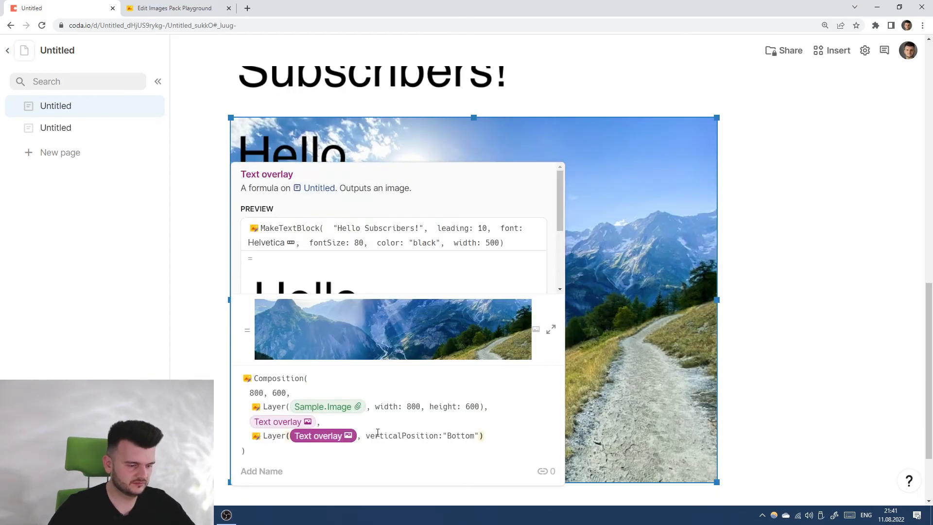
pyautogui.write('@te')
pyautogui.press('BackSpace')
pyautogui.press('BackSpace')
pyautogui.press('BackSpace')
pyautogui.write('Tex')
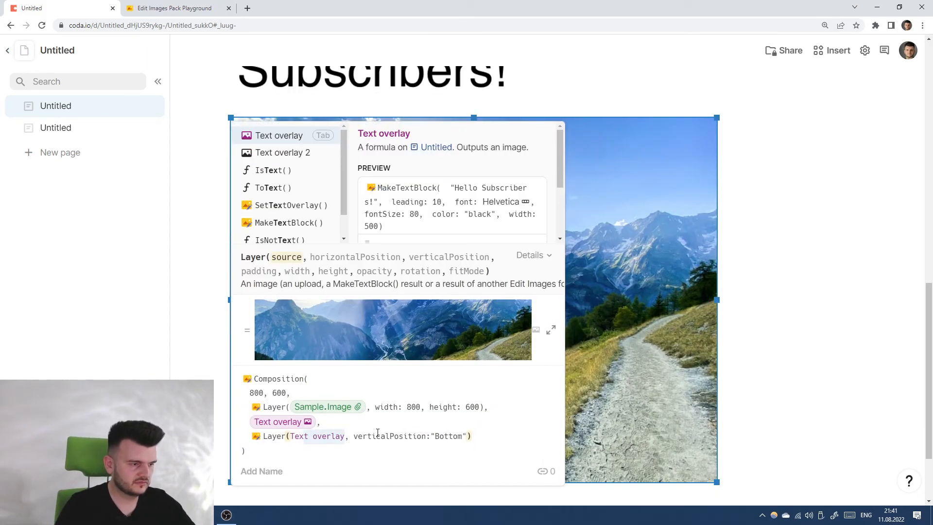
pyautogui.press('Tab')
pyautogui.press('Return')
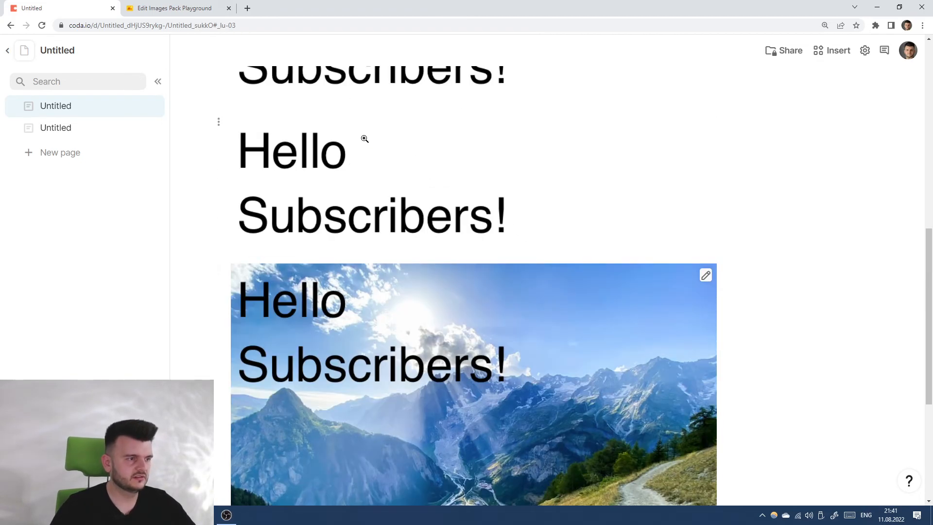
# Step: Change the text of the Text overlay 2 block to "Goodbye Haters!" and apply the formula
pyautogui.click(365, 139)
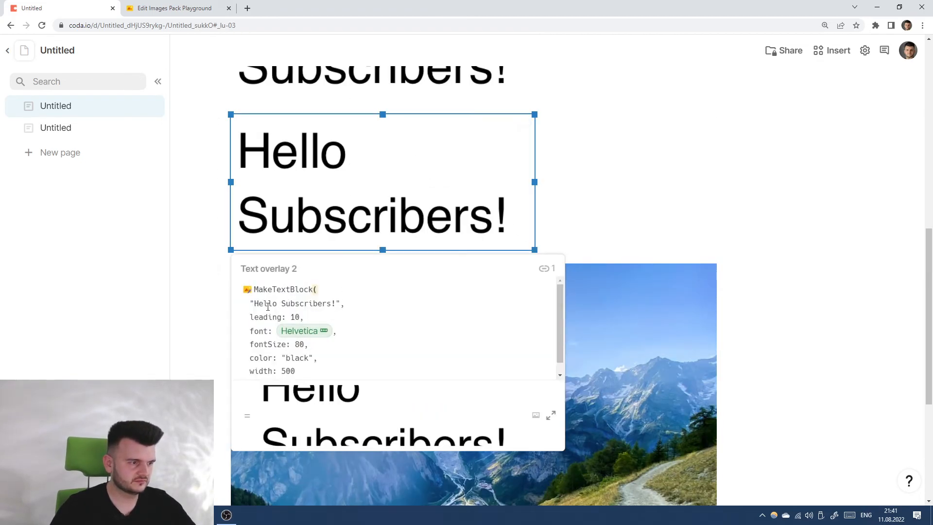
pyautogui.moveTo(269, 307); pyautogui.dragTo(326, 308)
pyautogui.write('Goodbye')
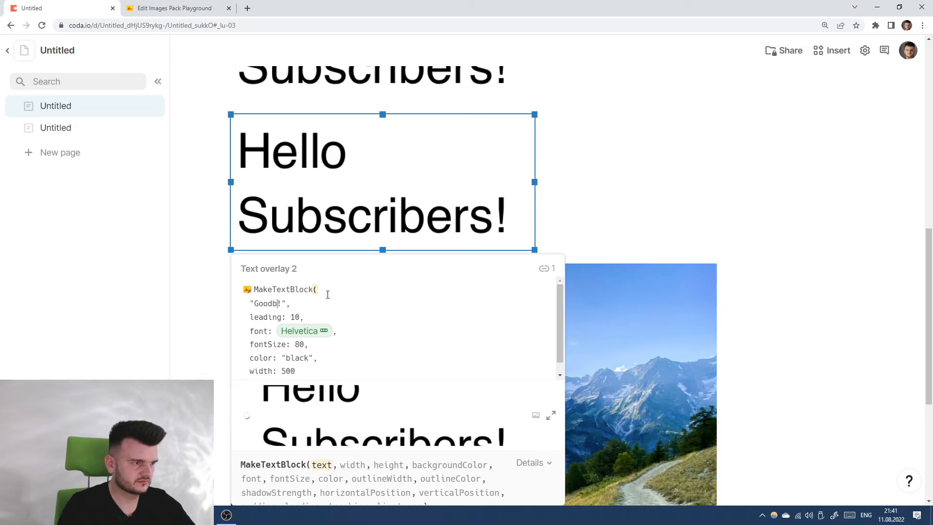
pyautogui.write(' Haters')
pyautogui.press('Return')
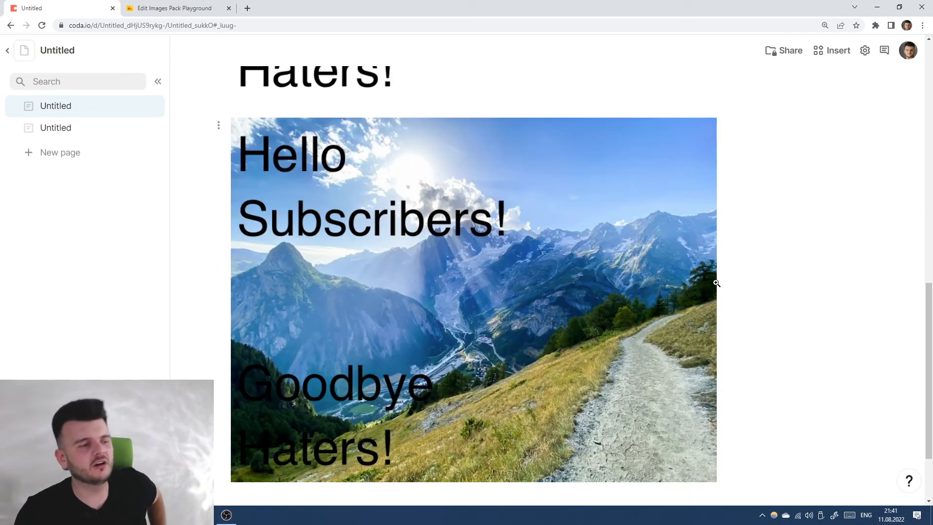
# Step: Add a second row to the image table with the handle "Logo"
pyautogui.click(540, 171)
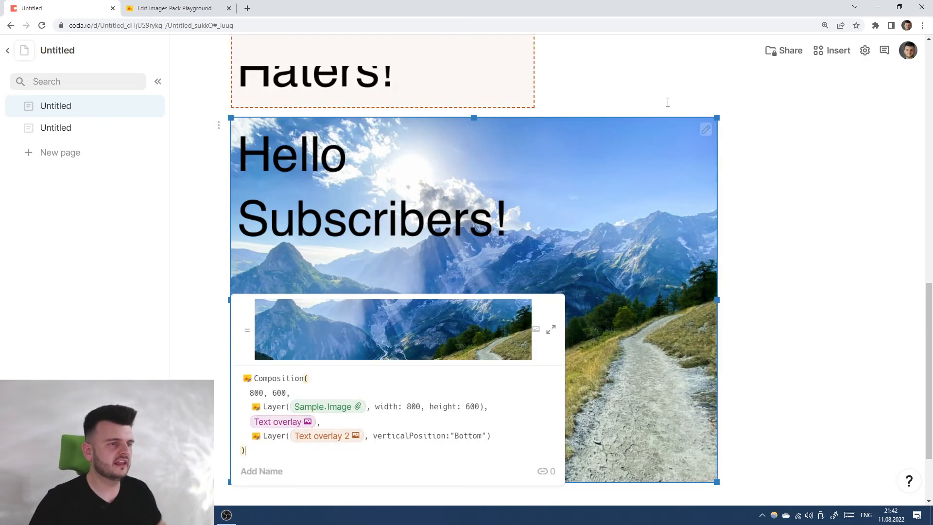
pyautogui.click(666, 102)
pyautogui.scroll(3, 552, 192)
pyautogui.scroll(7, 551, 192)
pyautogui.click(333, 207)
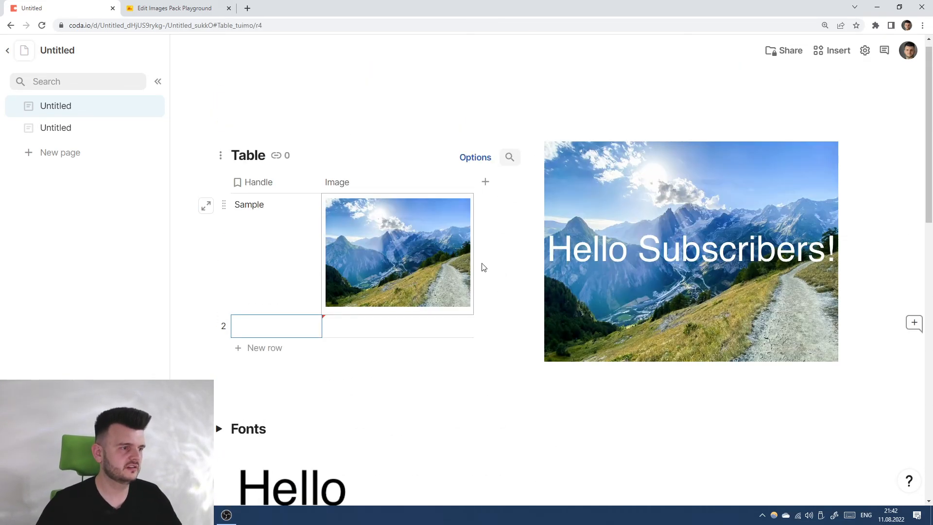
pyautogui.write('Logo')
# Step: Open the table's column settings and unhide the Uploads column
pyautogui.click(389, 336)
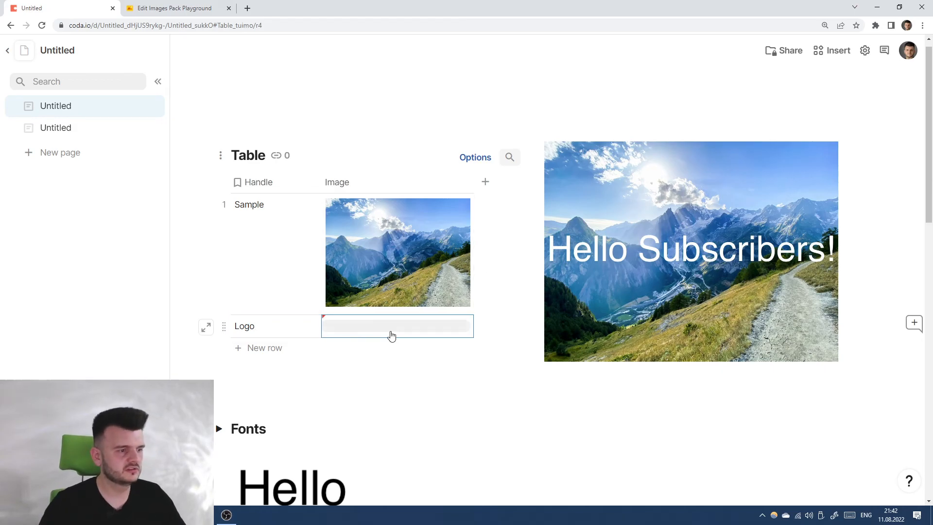
pyautogui.click(336, 320)
pyautogui.click(350, 188)
pyautogui.click(471, 165)
pyautogui.click(471, 167)
pyautogui.click(797, 366)
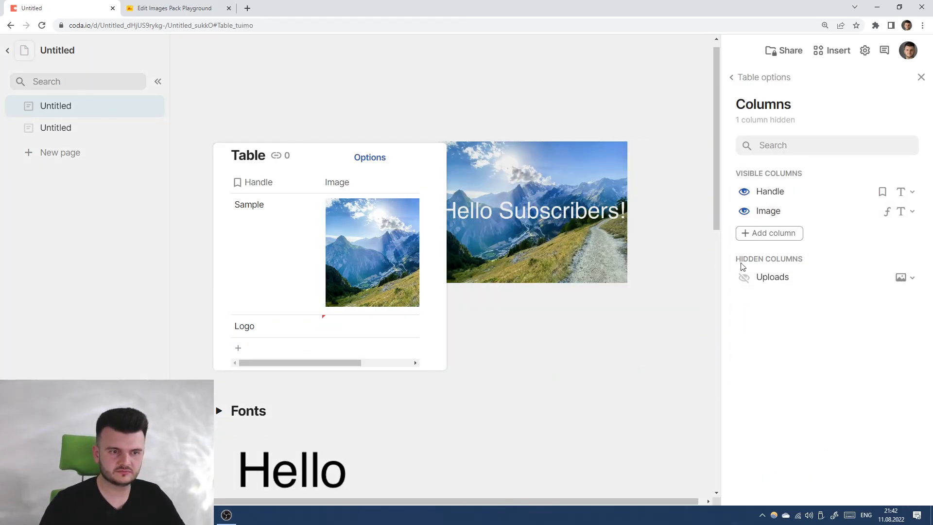
pyautogui.click(743, 275)
# Step: Upload logo.png from the CDP folder into the Uploads cell of the Logo row
pyautogui.moveTo(360, 399); pyautogui.dragTo(298, 392)
pyautogui.click(284, 367)
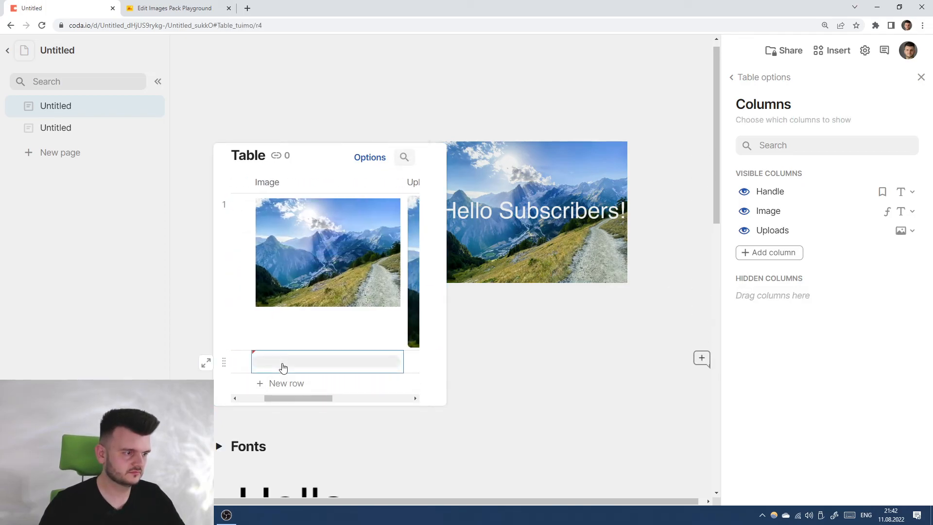
pyautogui.click(384, 362)
pyautogui.click(344, 384)
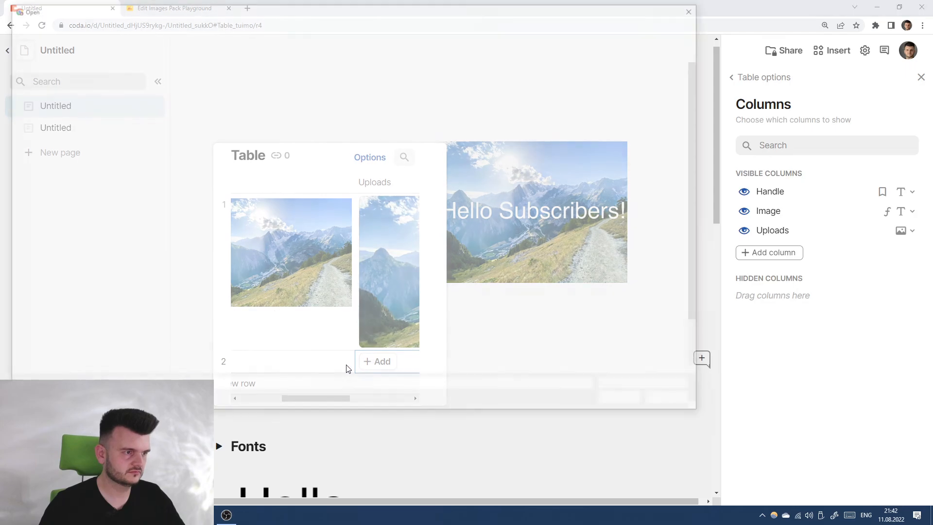
pyautogui.scroll(-2, 389, 204)
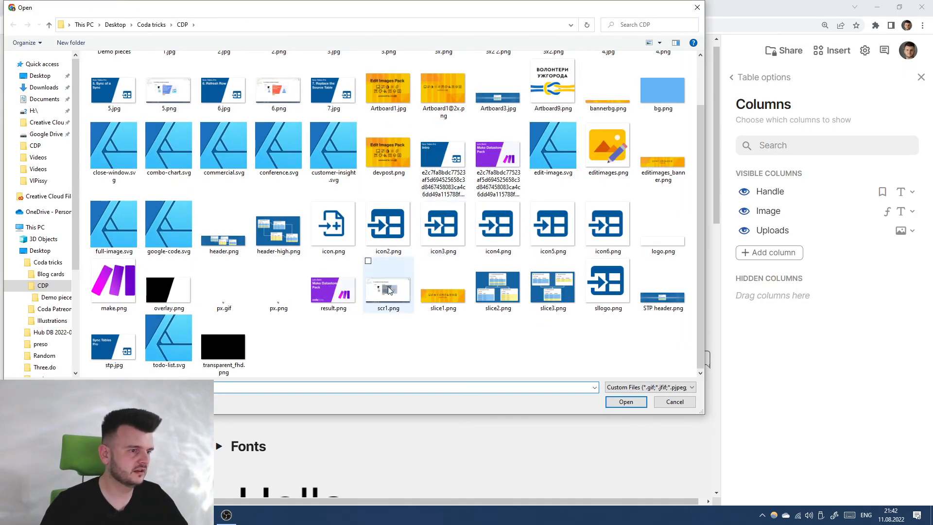
pyautogui.doubleClick(673, 236)
# Step: Hide the Uploads column of the image table again
pyautogui.scroll(-1, 350, 350)
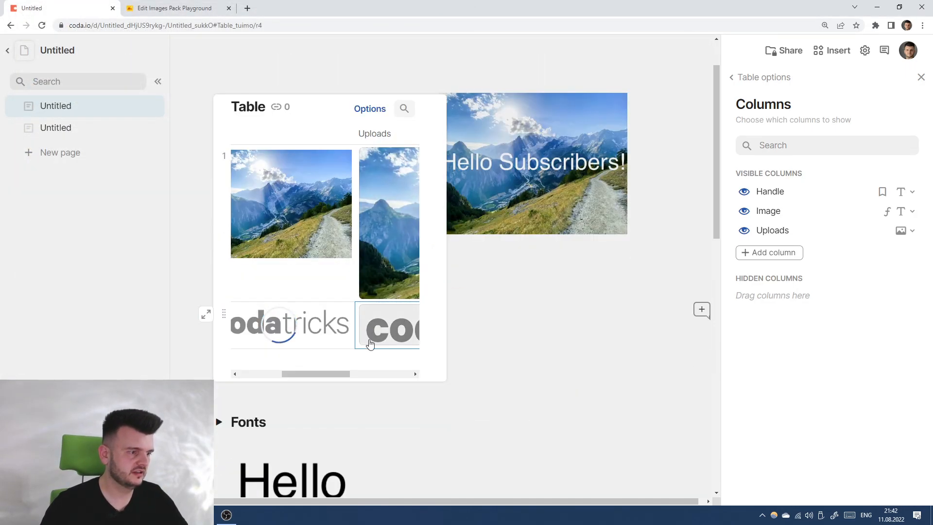
pyautogui.moveTo(331, 374); pyautogui.dragTo(352, 376)
pyautogui.rightClick(339, 135)
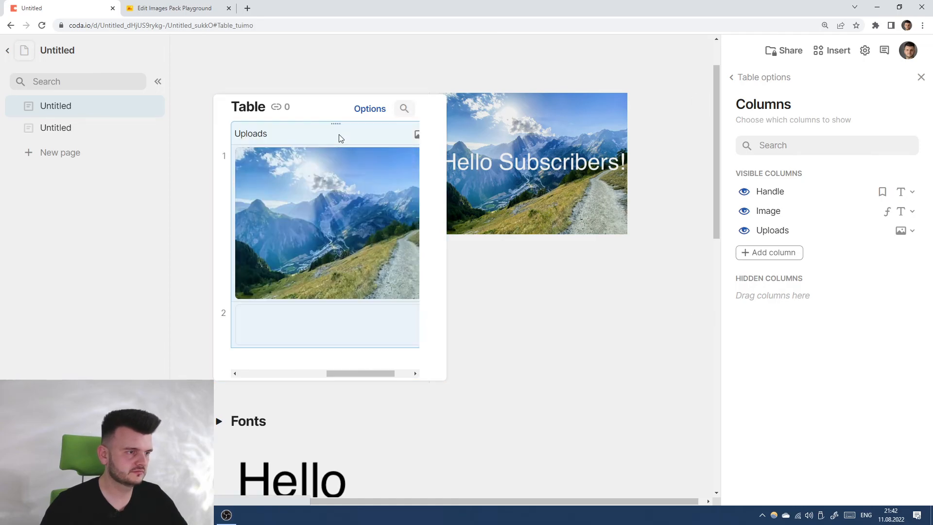
pyautogui.click(370, 271)
# Step: Add a Layer holding Logo.Image as the fourth layer of the Composition formula, after the Text overlay 2 layer
pyautogui.scroll(-8, 581, 290)
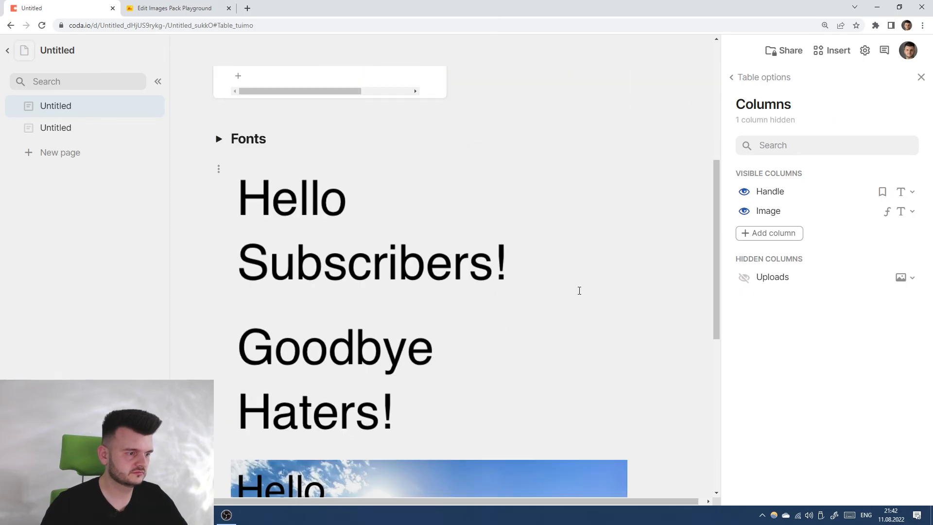
pyautogui.scroll(-4, 522, 290)
pyautogui.click(522, 290)
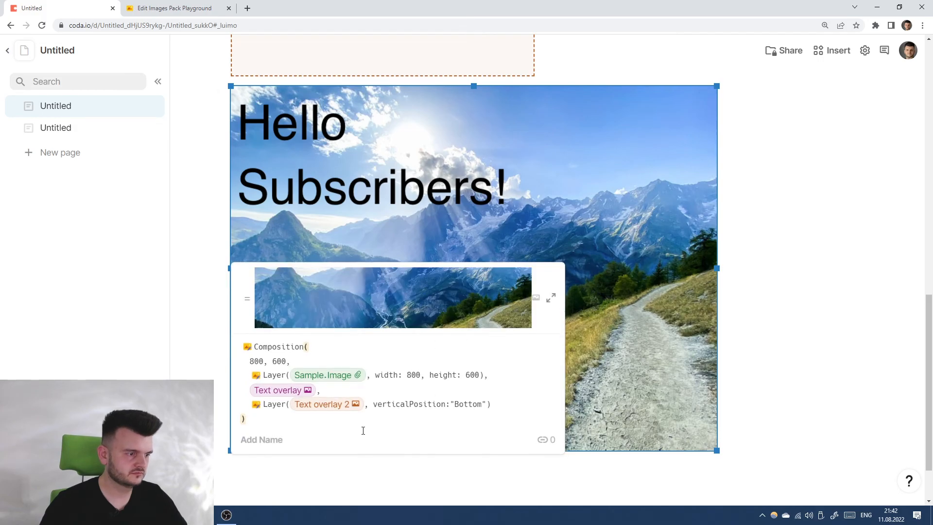
pyautogui.click(492, 404)
pyautogui.write(',')
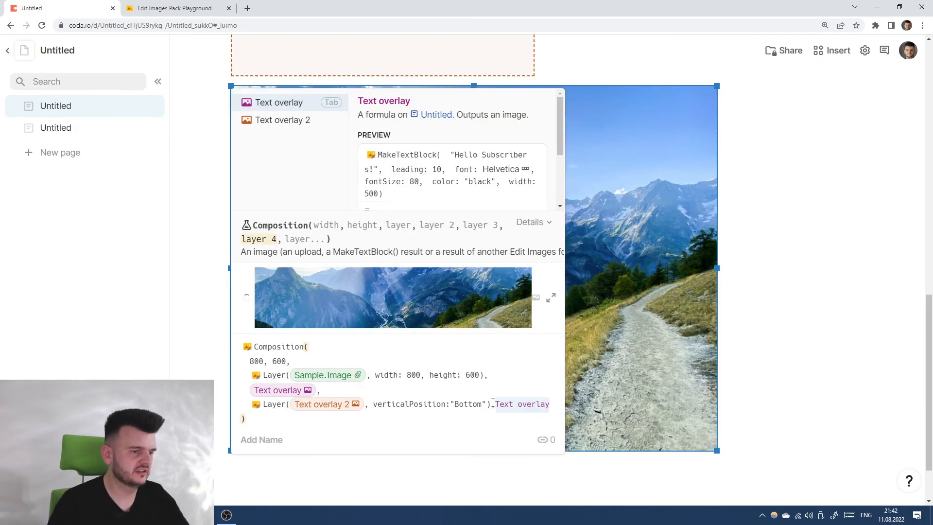
pyautogui.hotkey('shift', 'Return')
pyautogui.write('Ka')
pyautogui.press('BackSpace')
pyautogui.press('BackSpace')
pyautogui.write('Layer(')
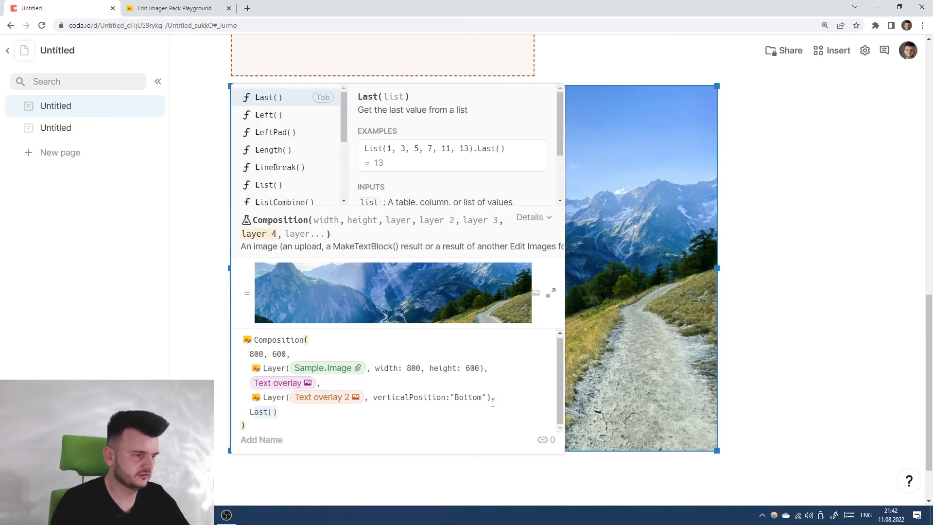
pyautogui.write('Logo.Image')
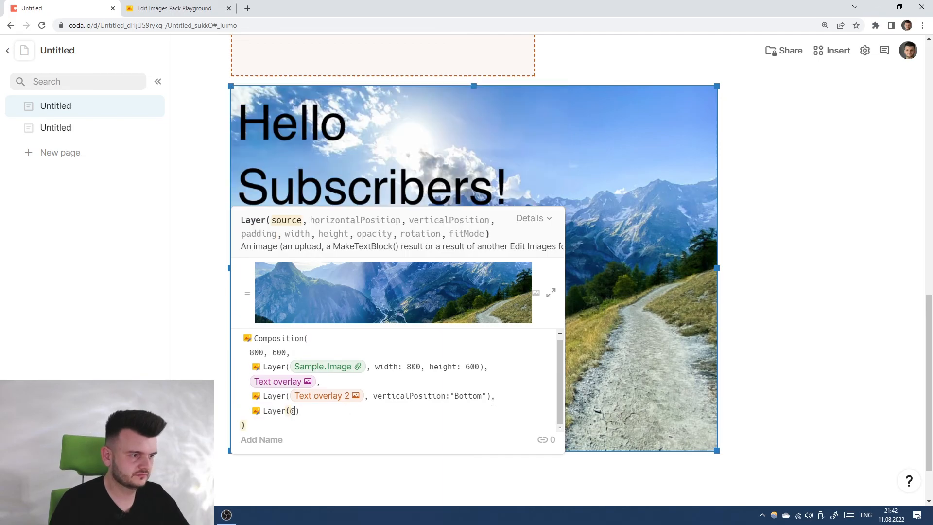
pyautogui.press('Tab')
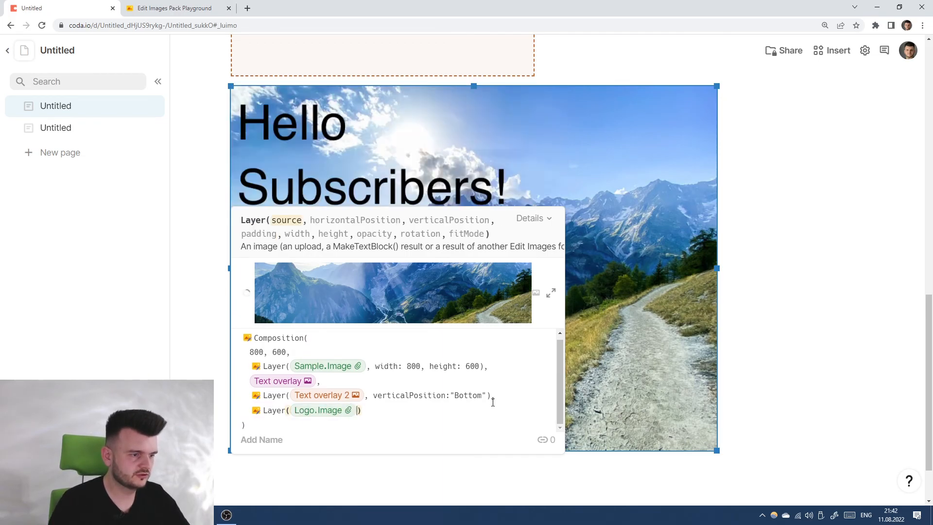
# Step: Set the logo layer's horizontalPosition to "Right" and apply the Composition formula
pyautogui.write(',')
pyautogui.write('horizontal')
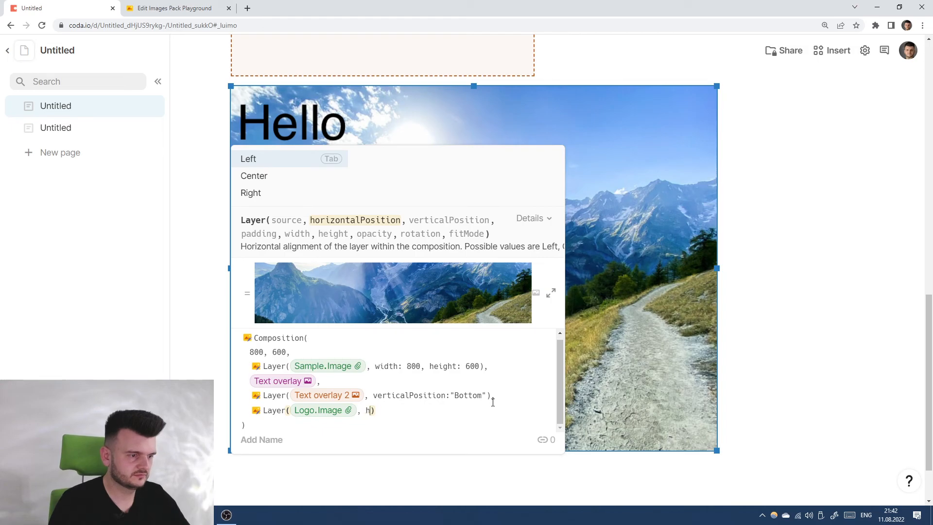
pyautogui.write('Position: ')
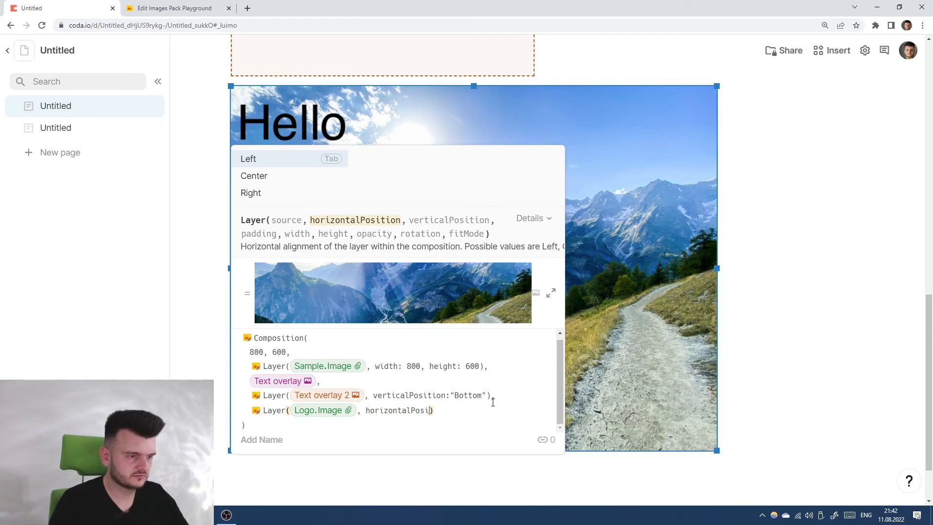
pyautogui.write('"Left"')
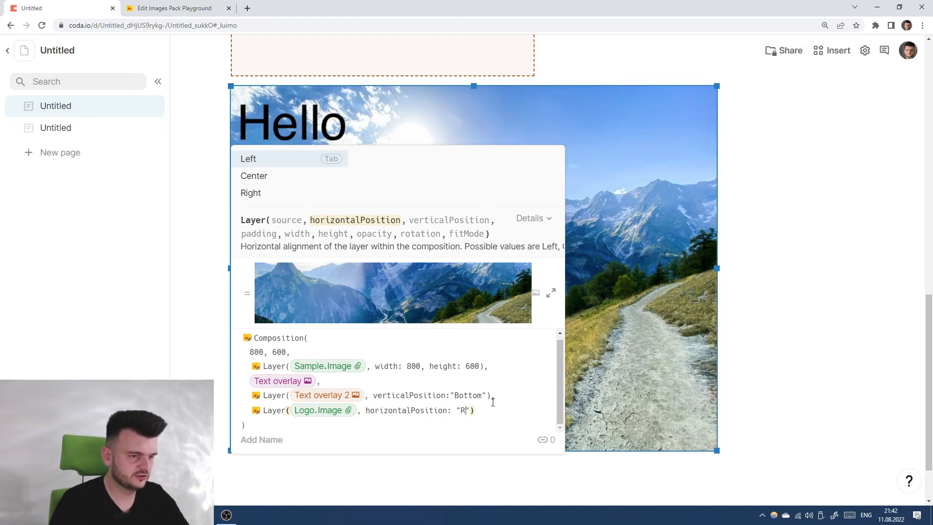
pyautogui.hotkey('ctrl', 'shift', 'Left')
pyautogui.press('BackSpace')
pyautogui.write('Center')
pyautogui.press('Down')
pyautogui.press('Down')
pyautogui.press('Tab')
pyautogui.press('Return')
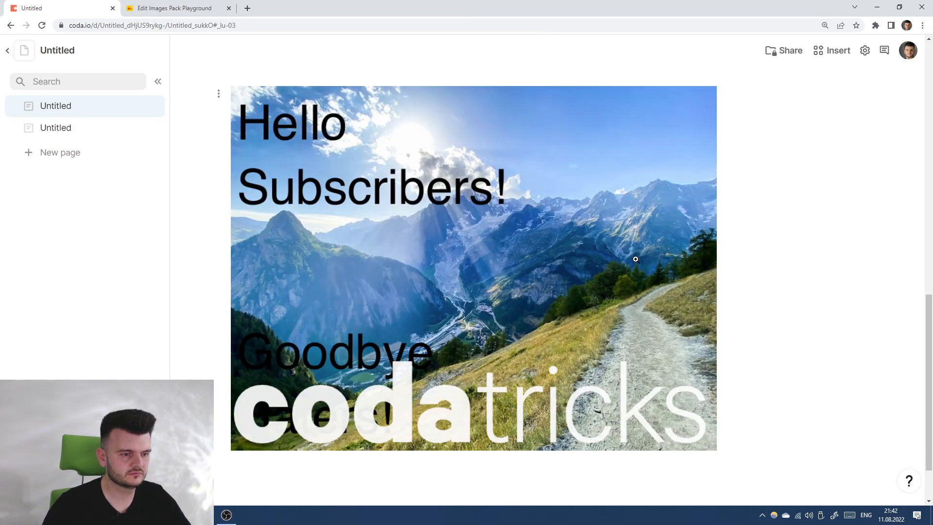
# Step: Set the logo layer's width to 200 in the Composition formula
pyautogui.click(636, 260)
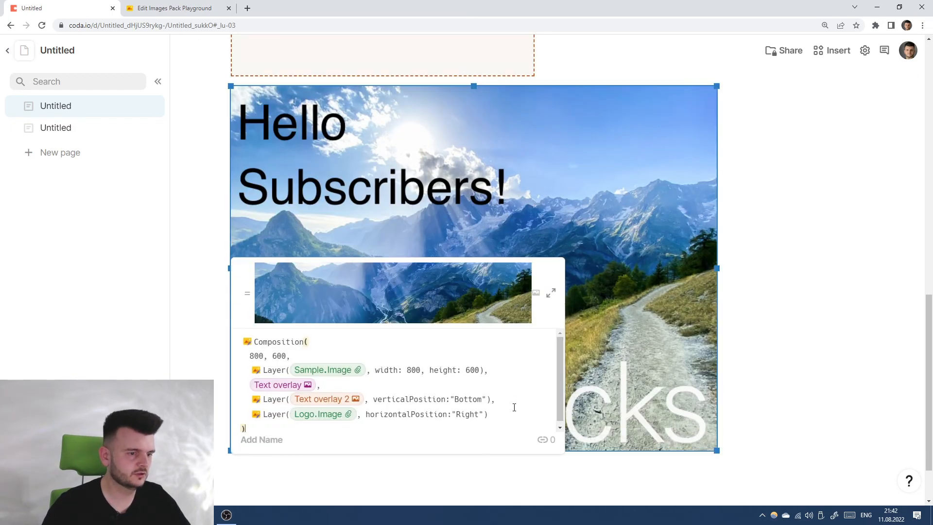
pyautogui.click(485, 409)
pyautogui.write(', width: ')
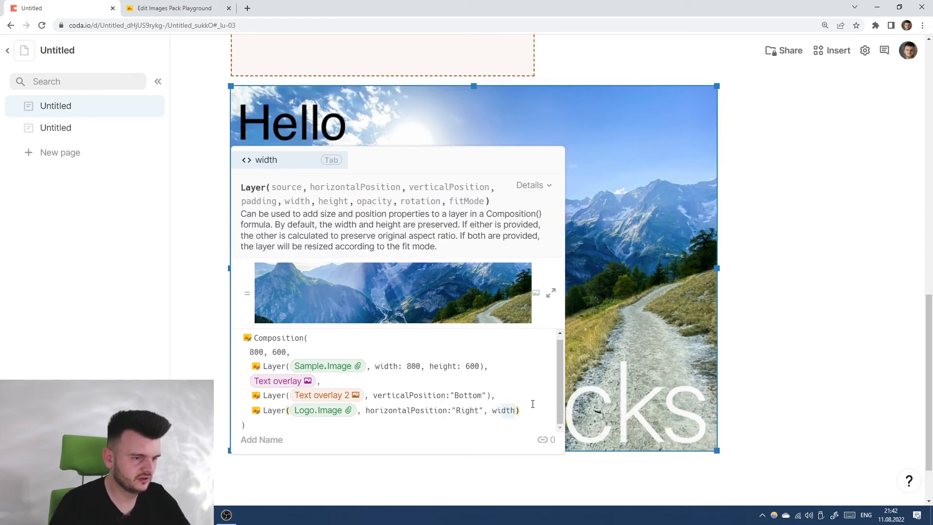
pyautogui.write('200')
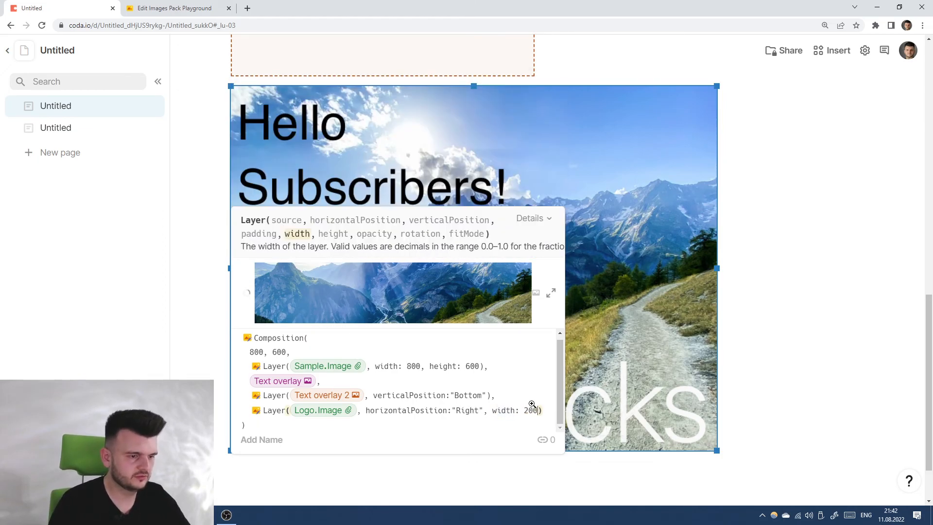
pyautogui.press('Return')
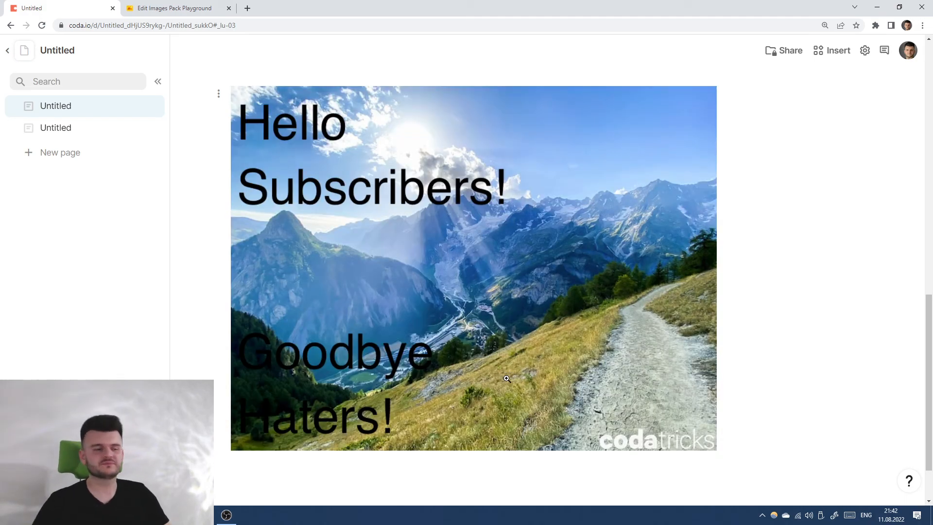
# Step: Apply Invert() to Logo.Image inside the Composition's logo layer
pyautogui.click(556, 334)
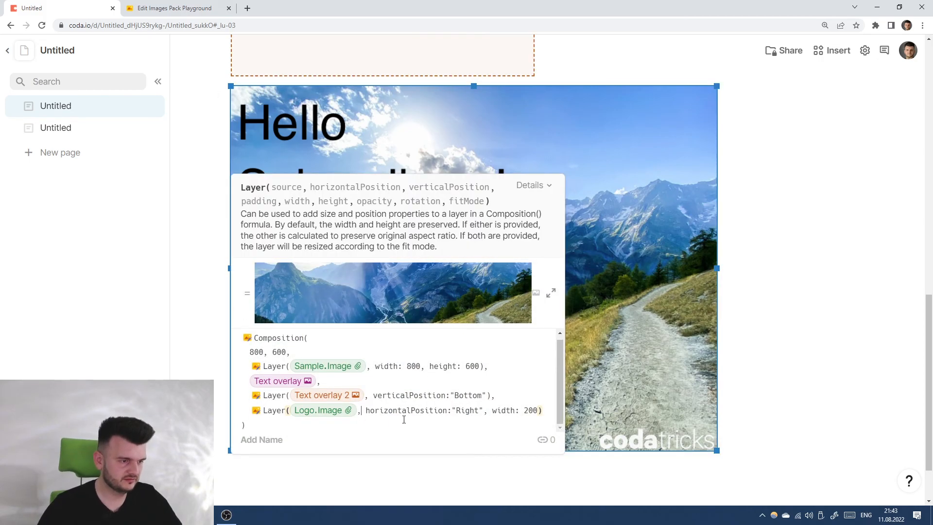
pyautogui.write('.Invert')
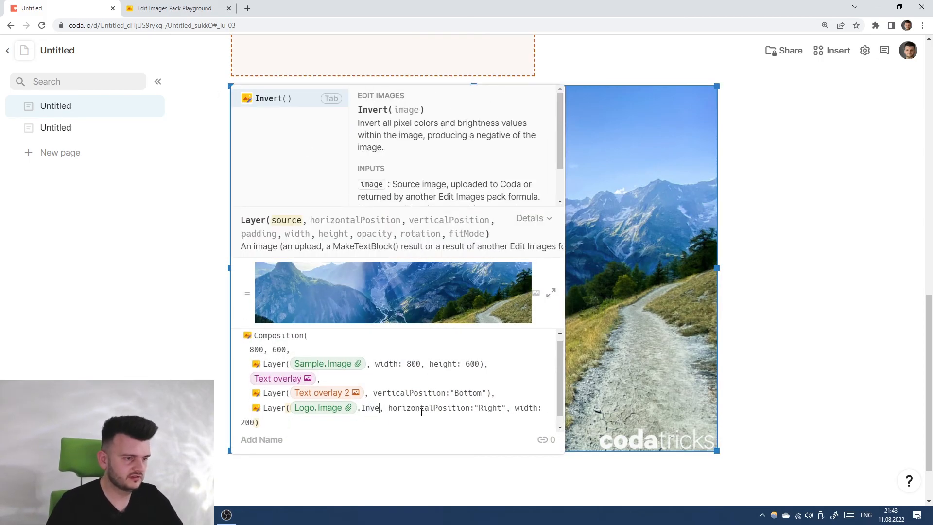
pyautogui.press('Tab')
pyautogui.press('Return')
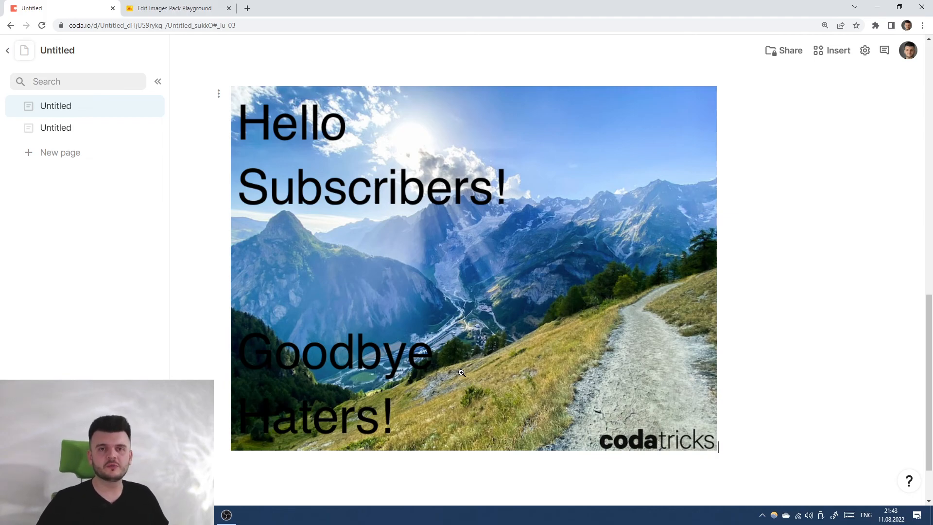
# Step: Switch to the Edit Images Pack Playground doc and open its linked DB Videos page
pyautogui.hotkey('ctrl', 'Tab')
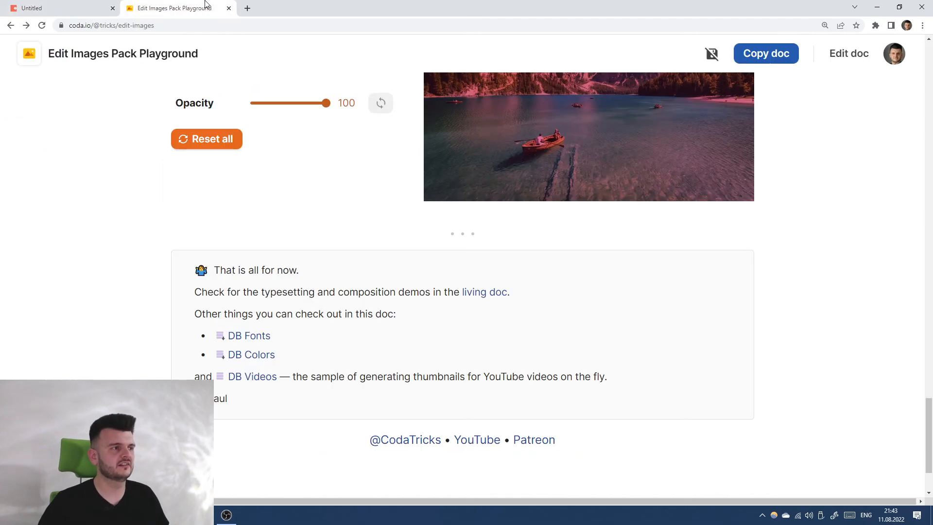
pyautogui.scroll(7, 359, 265)
pyautogui.scroll(-4, 359, 263)
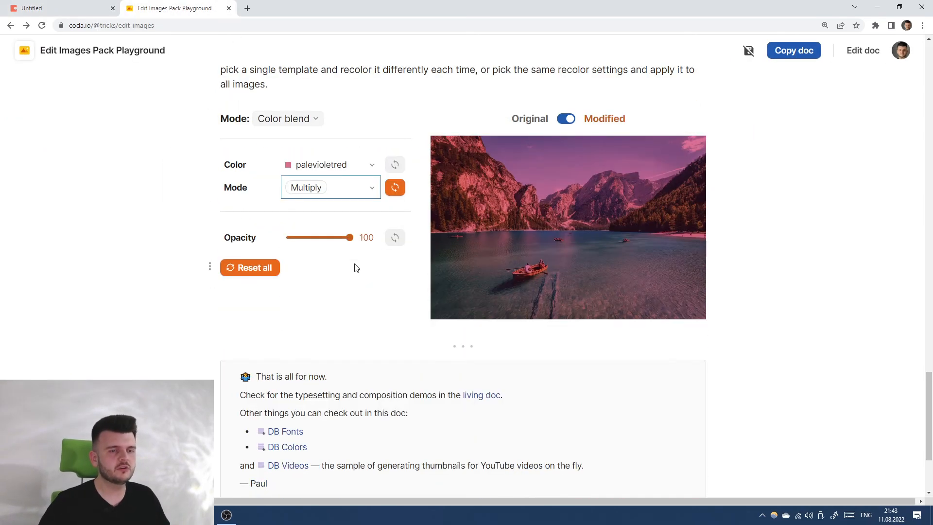
pyautogui.scroll(-3, 258, 175)
pyautogui.click(294, 317)
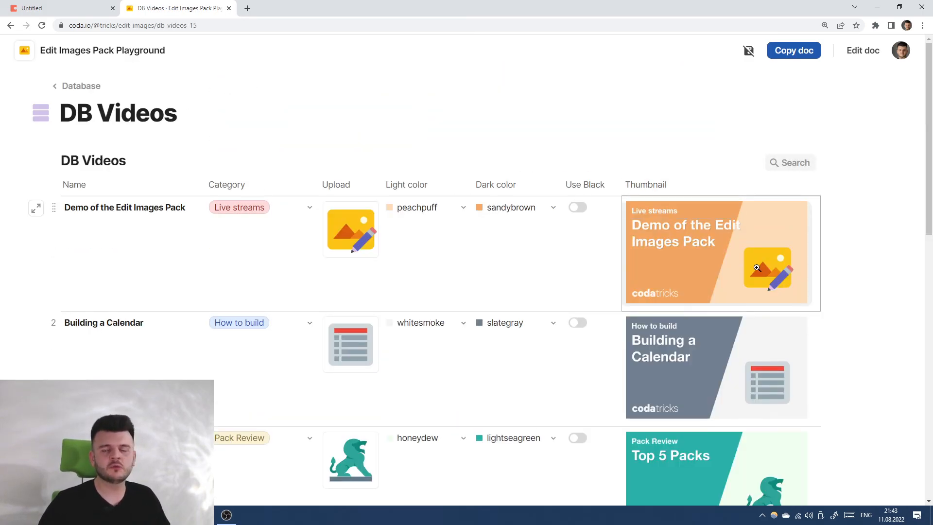
# Step: Look through the DB Videos table, examining each video's category, upload, colors and generated thumbnail
pyautogui.scroll(-5, 775, 258)
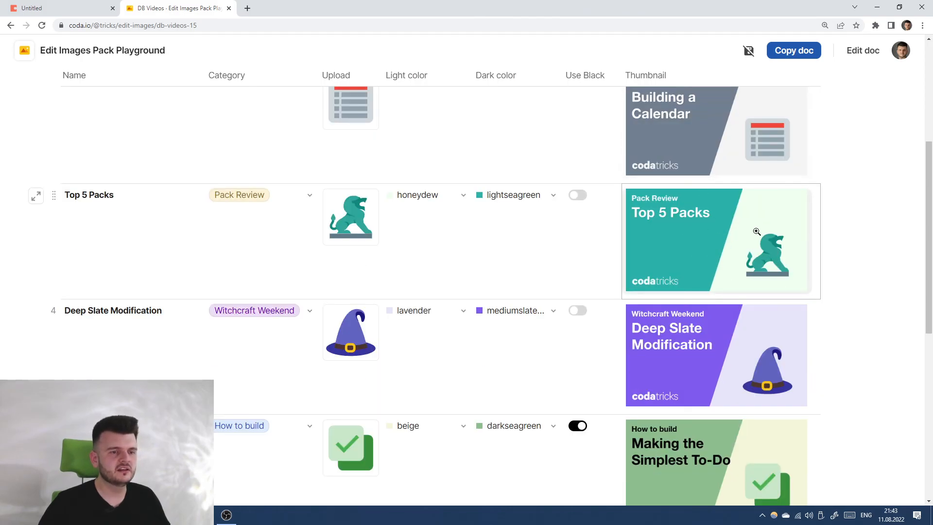
pyautogui.scroll(-3, 763, 293)
pyautogui.scroll(-5, 760, 296)
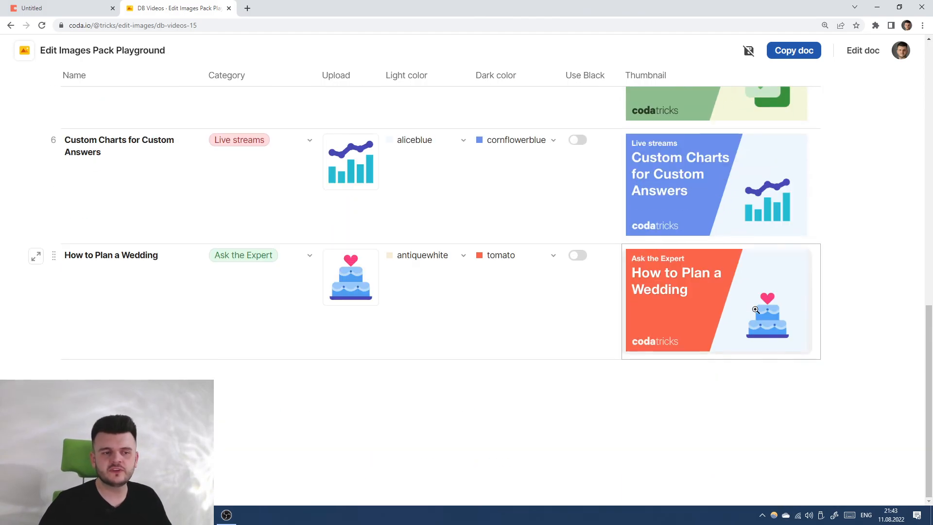
pyautogui.scroll(5, 742, 312)
pyautogui.scroll(5, 719, 286)
pyautogui.scroll(-10, 740, 308)
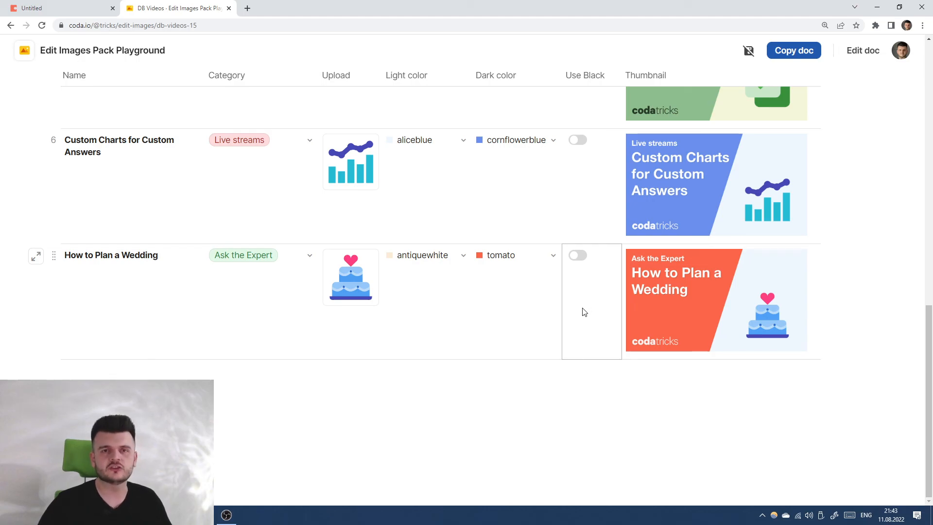
pyautogui.scroll(13, 582, 314)
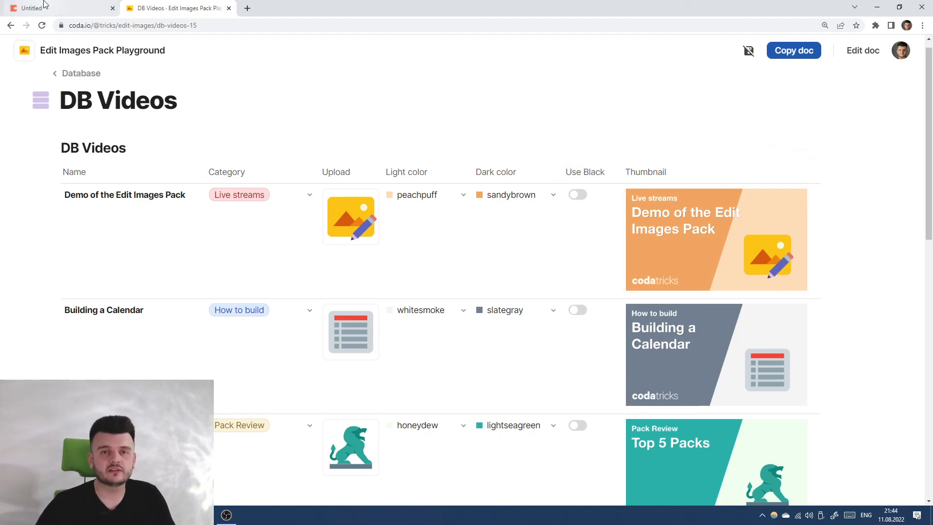
pyautogui.moveTo(52, 5)
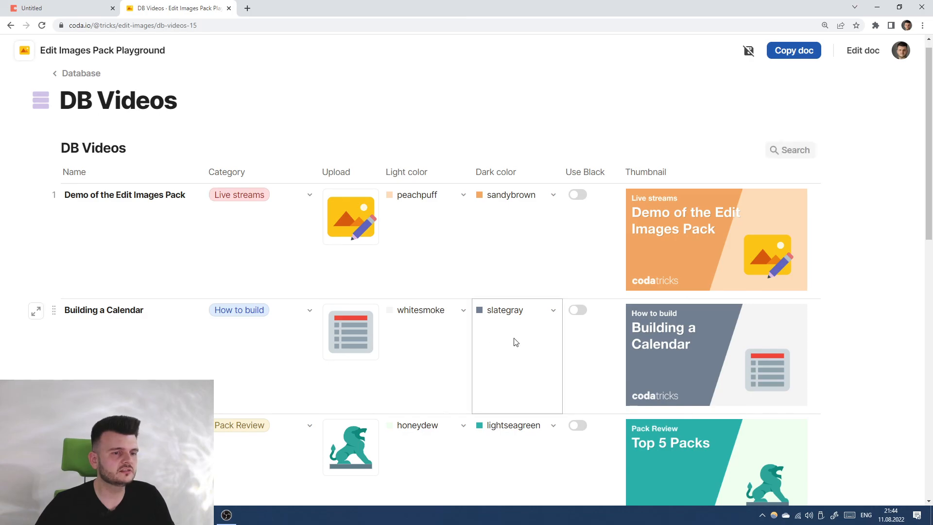
pyautogui.scroll(-12, 546, 340)
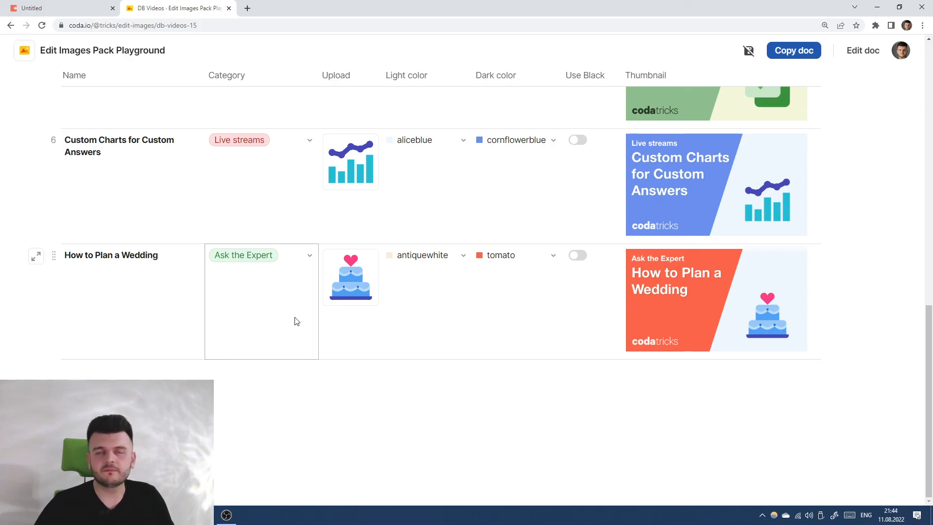
# Step: Open the Packathon Community Choice Voting Doc in a new browser tab and look over the Pack submissions
pyautogui.click(249, 8)
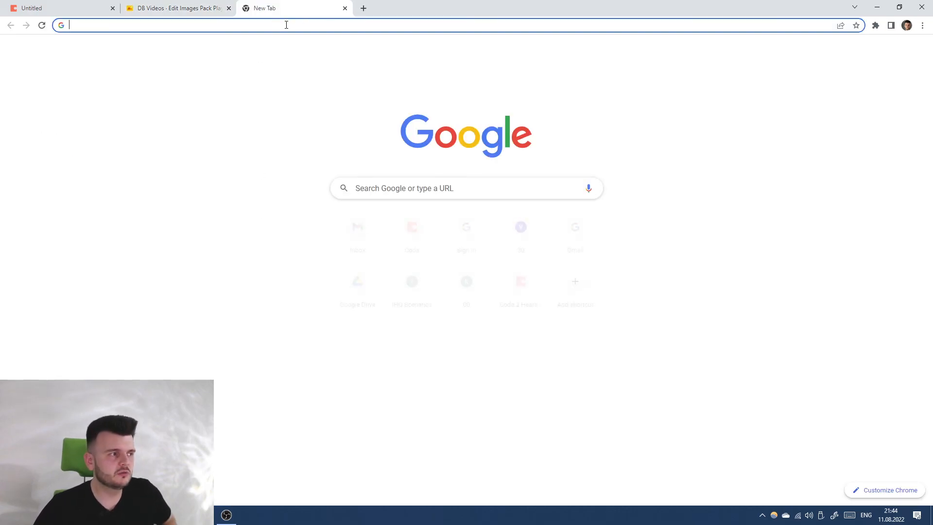
pyautogui.write('co')
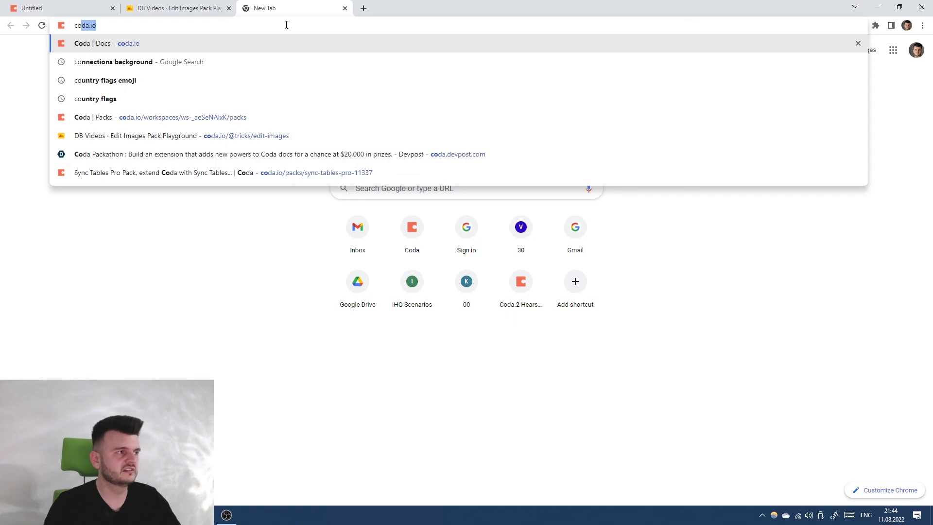
pyautogui.write('mmunity-choice-voting-doc')
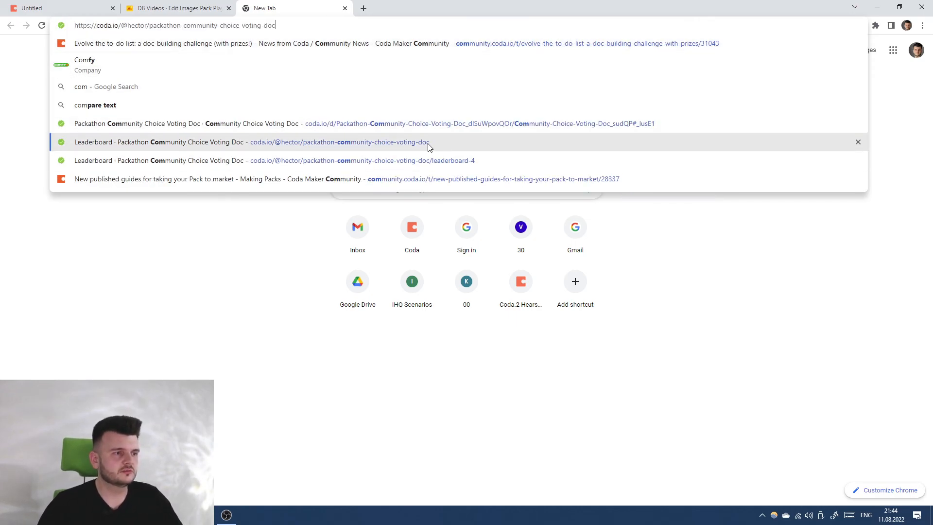
pyautogui.click(428, 143)
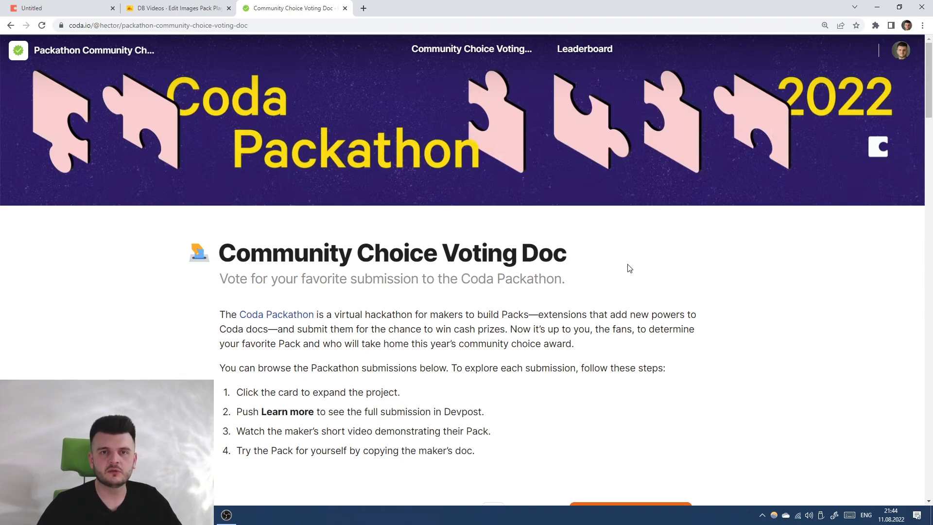
pyautogui.scroll(-9, 629, 269)
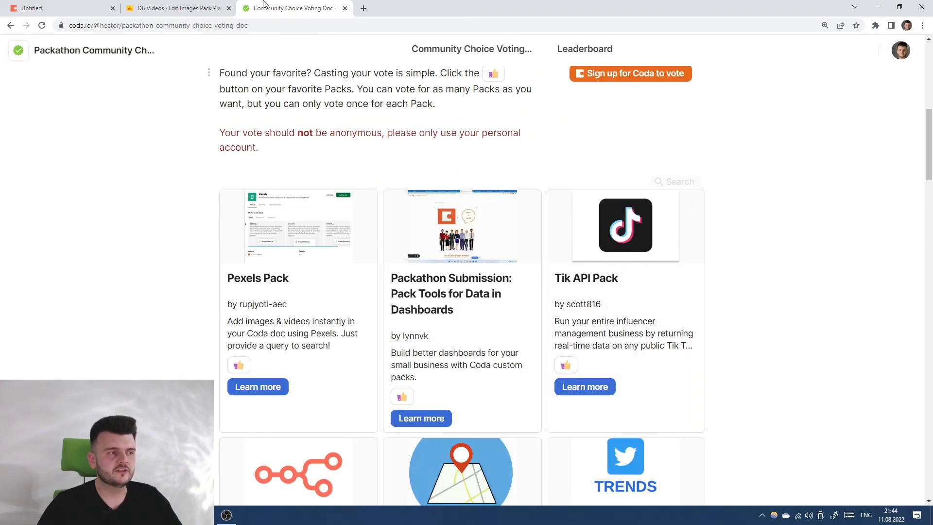
# Step: Return to the Edit Images Pack Playground doc and go back from DB Videos to its main page
pyautogui.click(209, 9)
pyautogui.scroll(10, 156, 125)
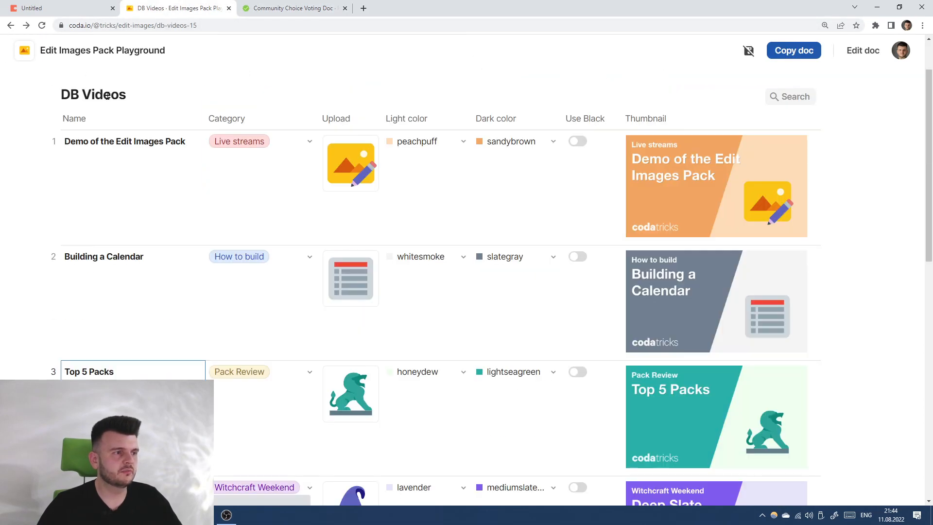
pyautogui.hotkey('alt', 'Left')
pyautogui.scroll(15, 593, 194)
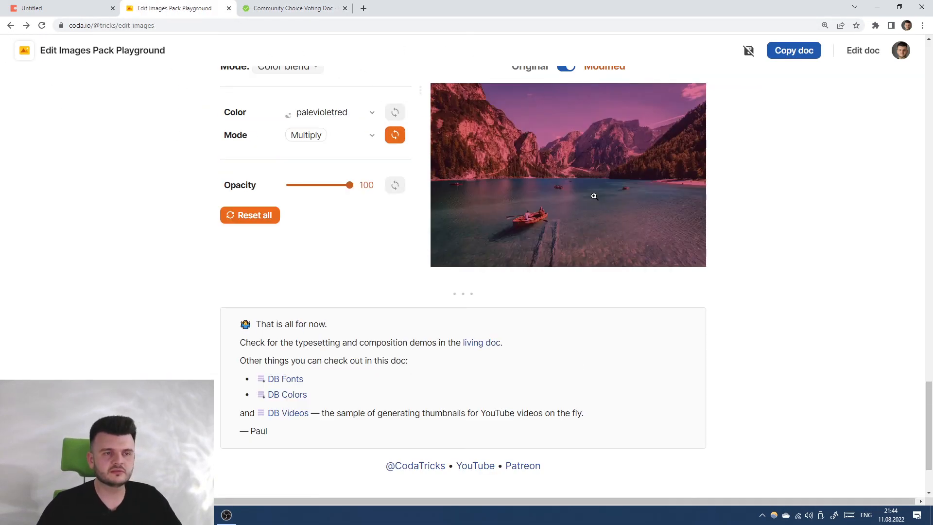